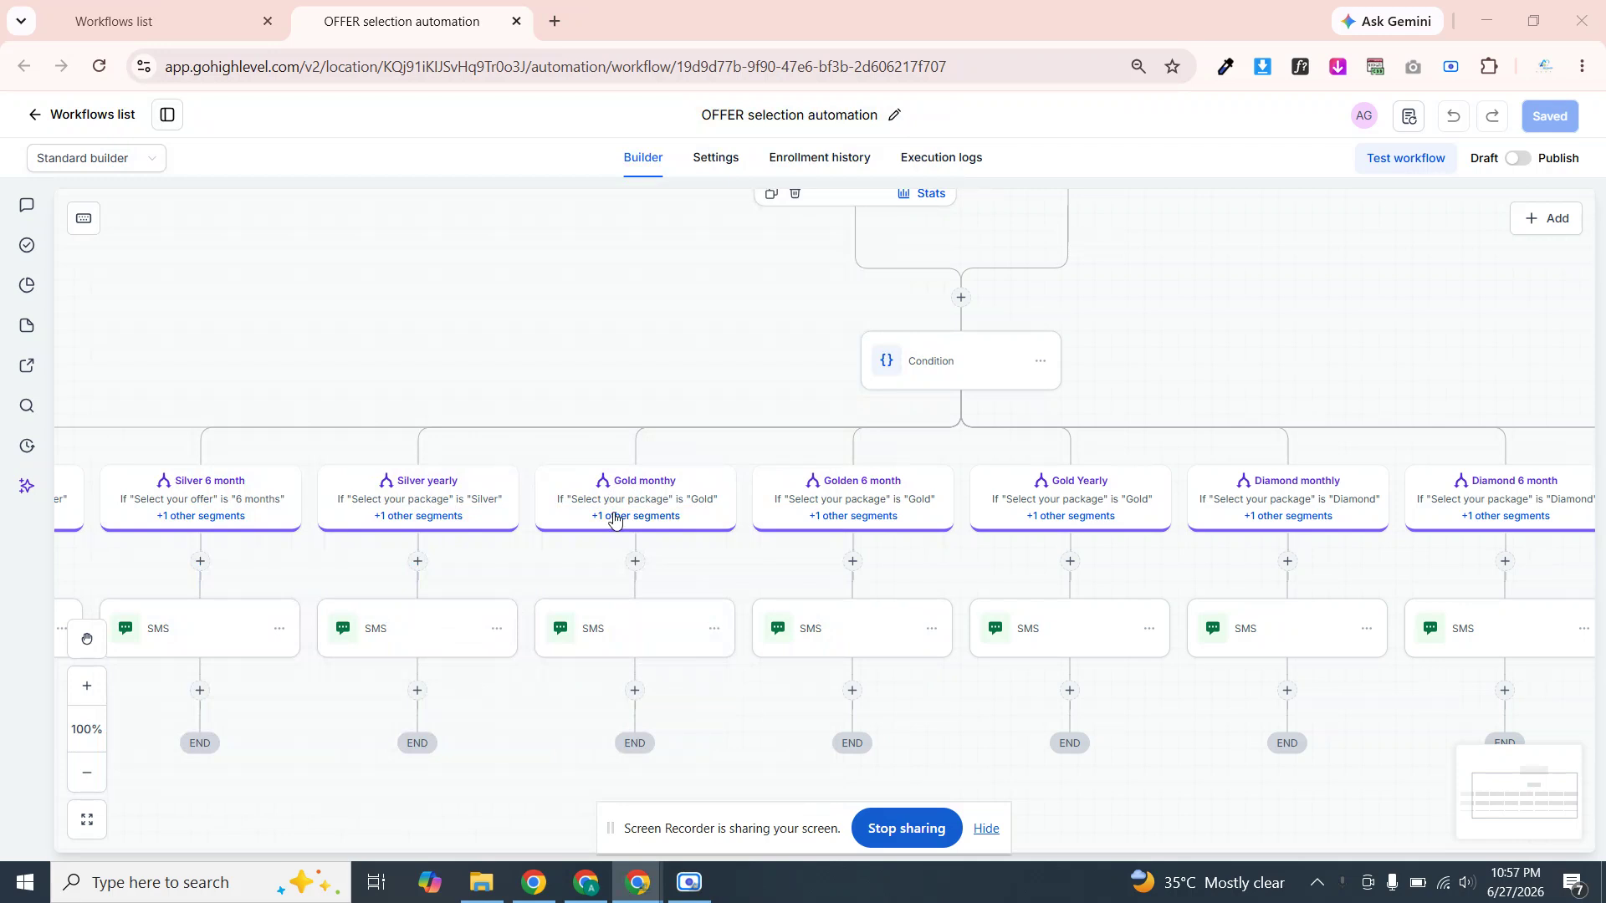
Open the draft "Offer subsription agreement" from the Documents & Contracts list in Payments
left_click_drag(526, 355, 745, 334)
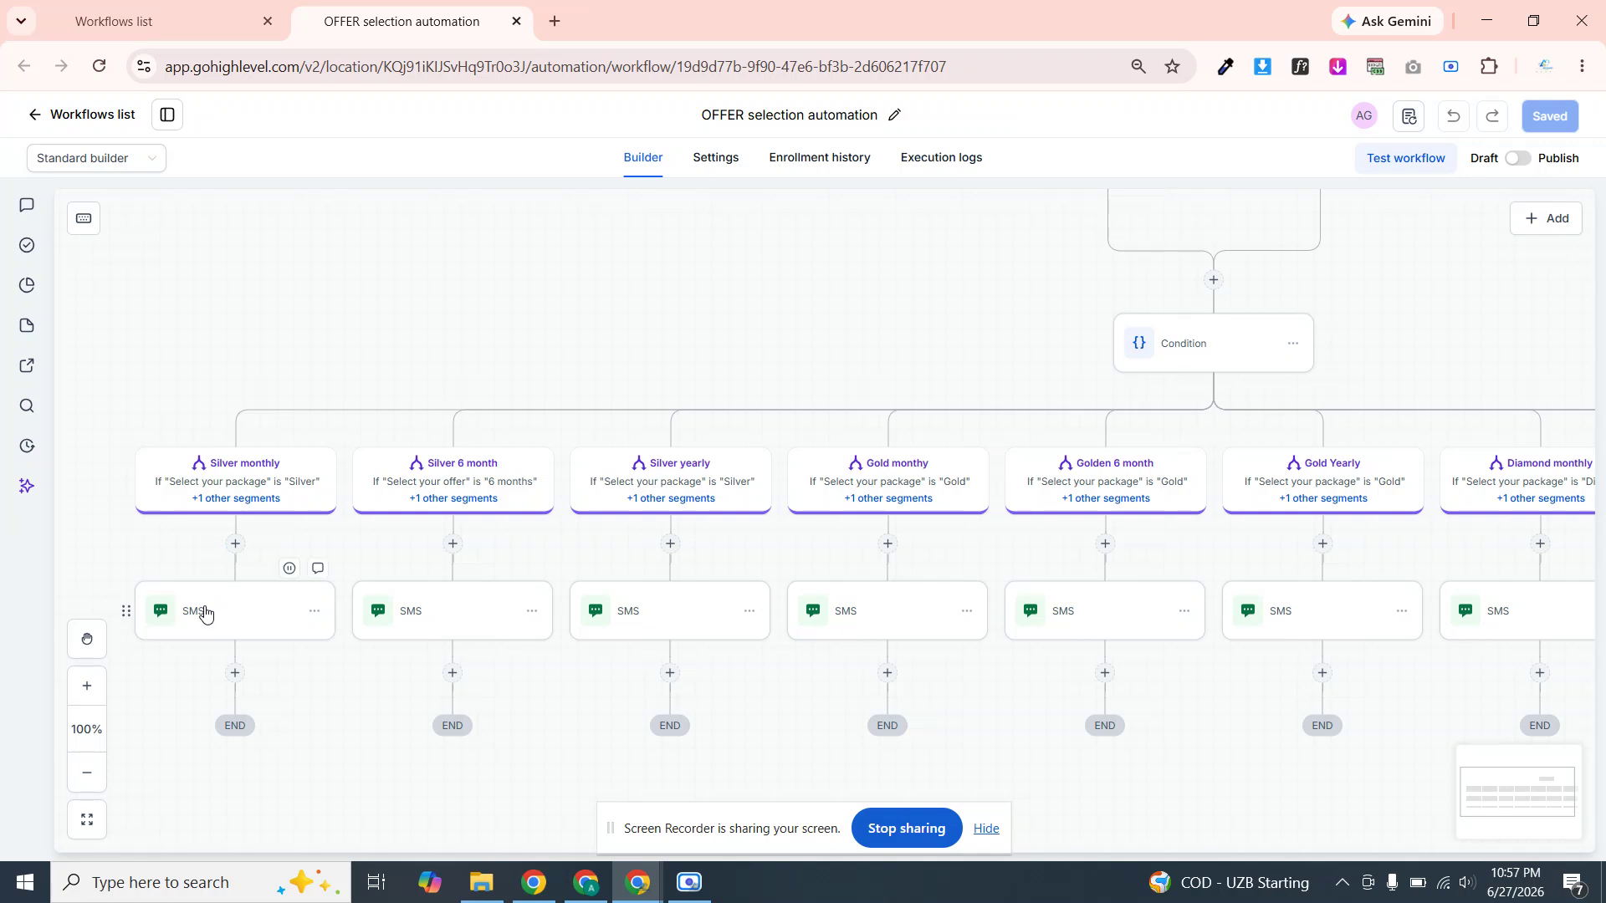
left_click(185, 15)
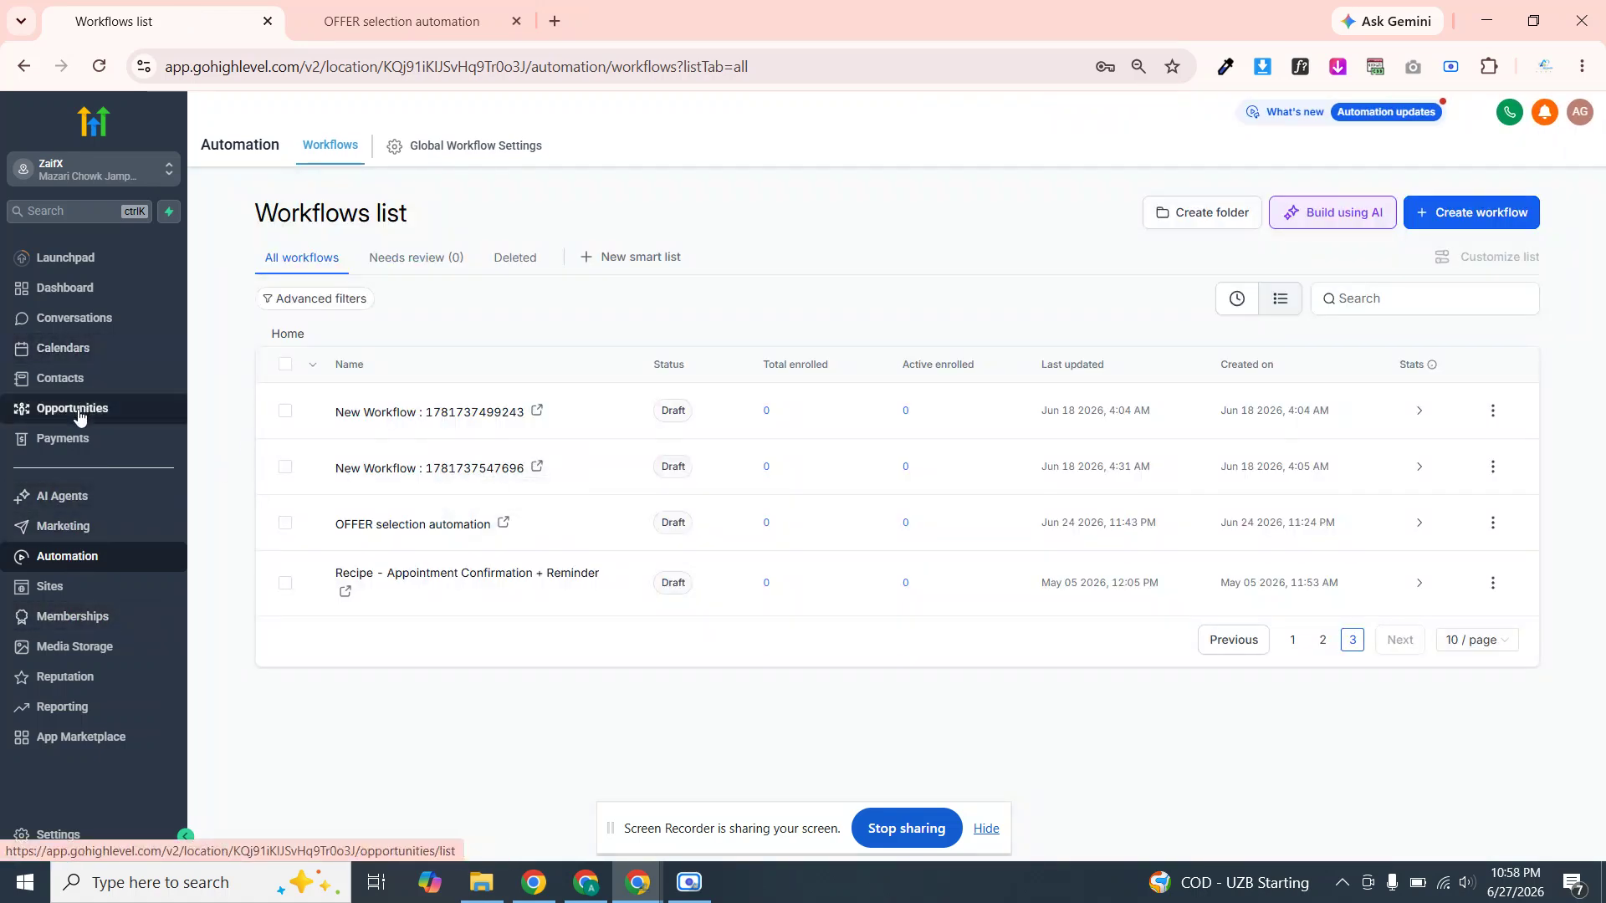
left_click(64, 441)
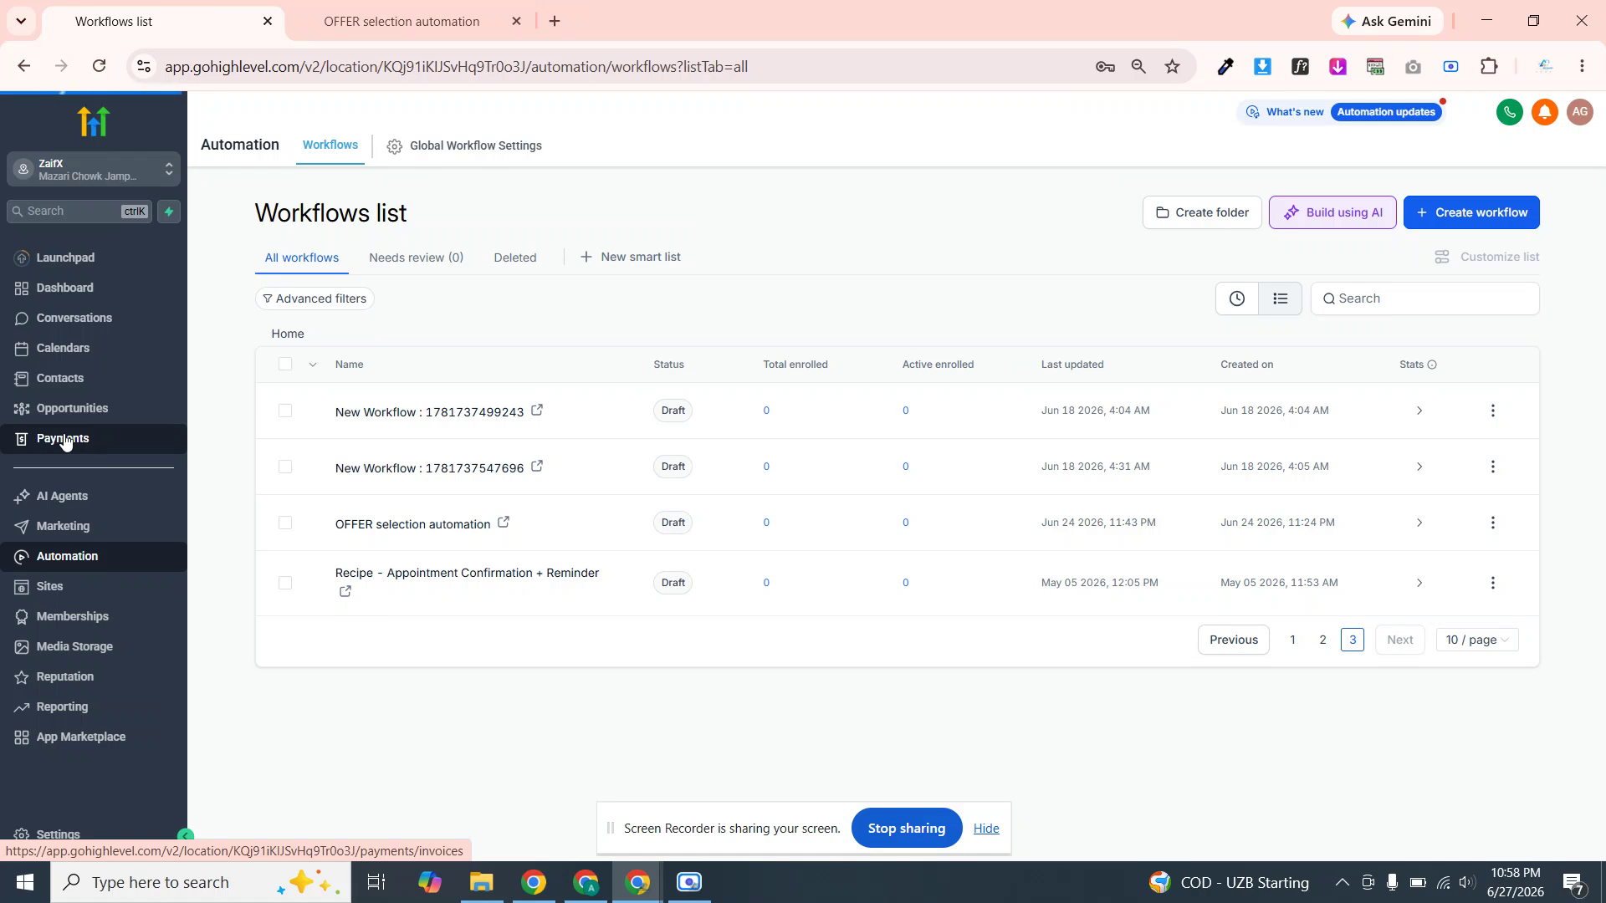
mouse_move(539, 149)
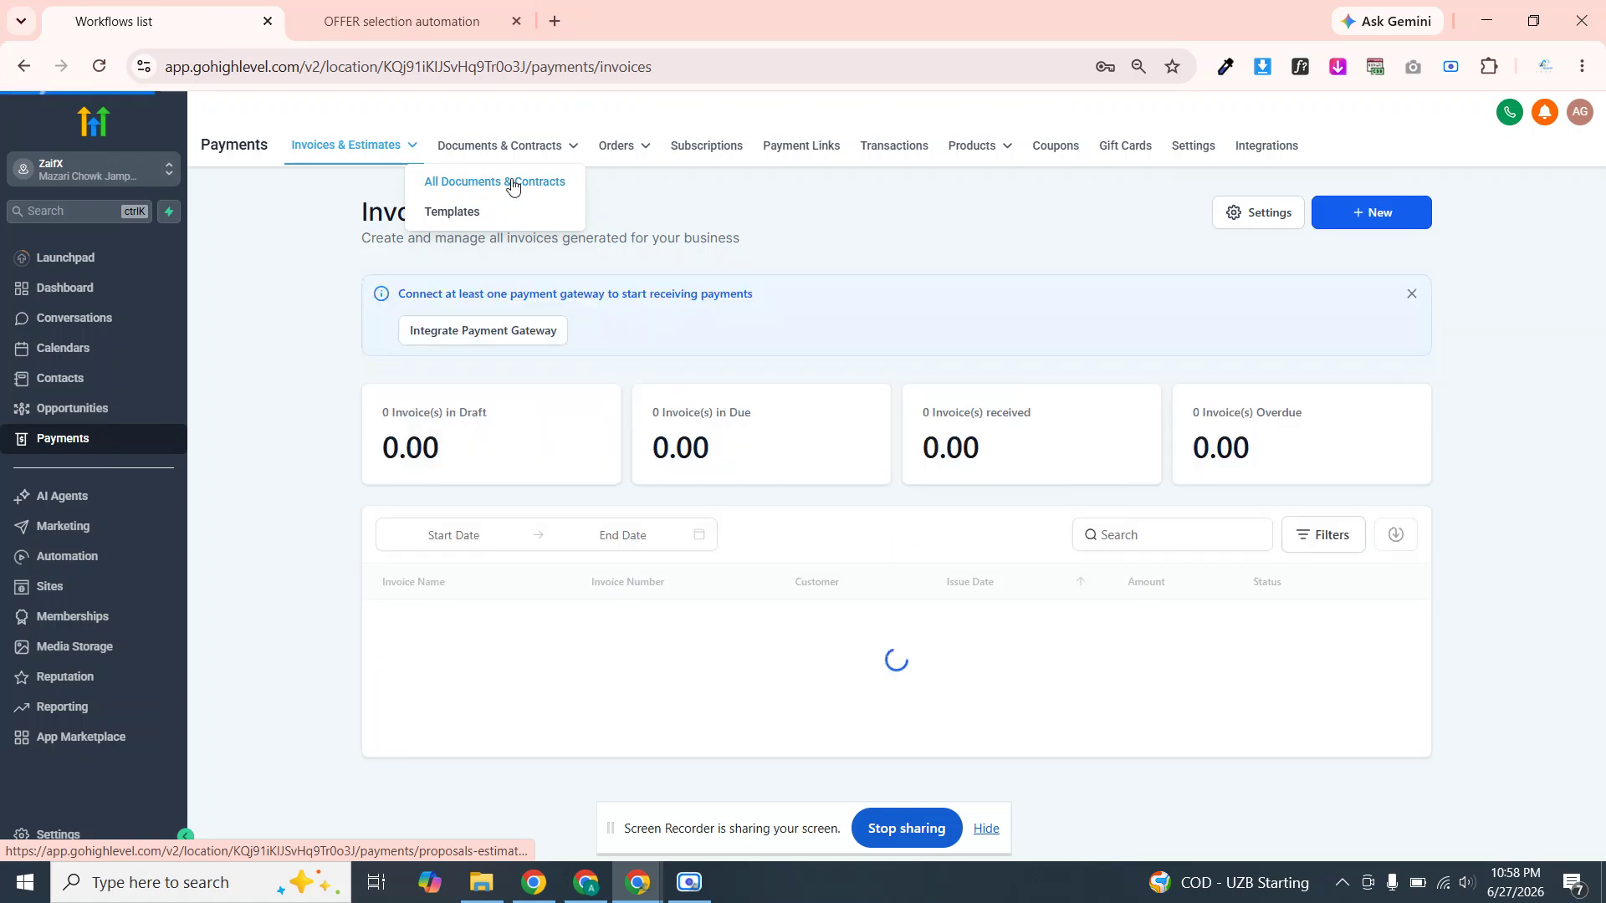
left_click(513, 184)
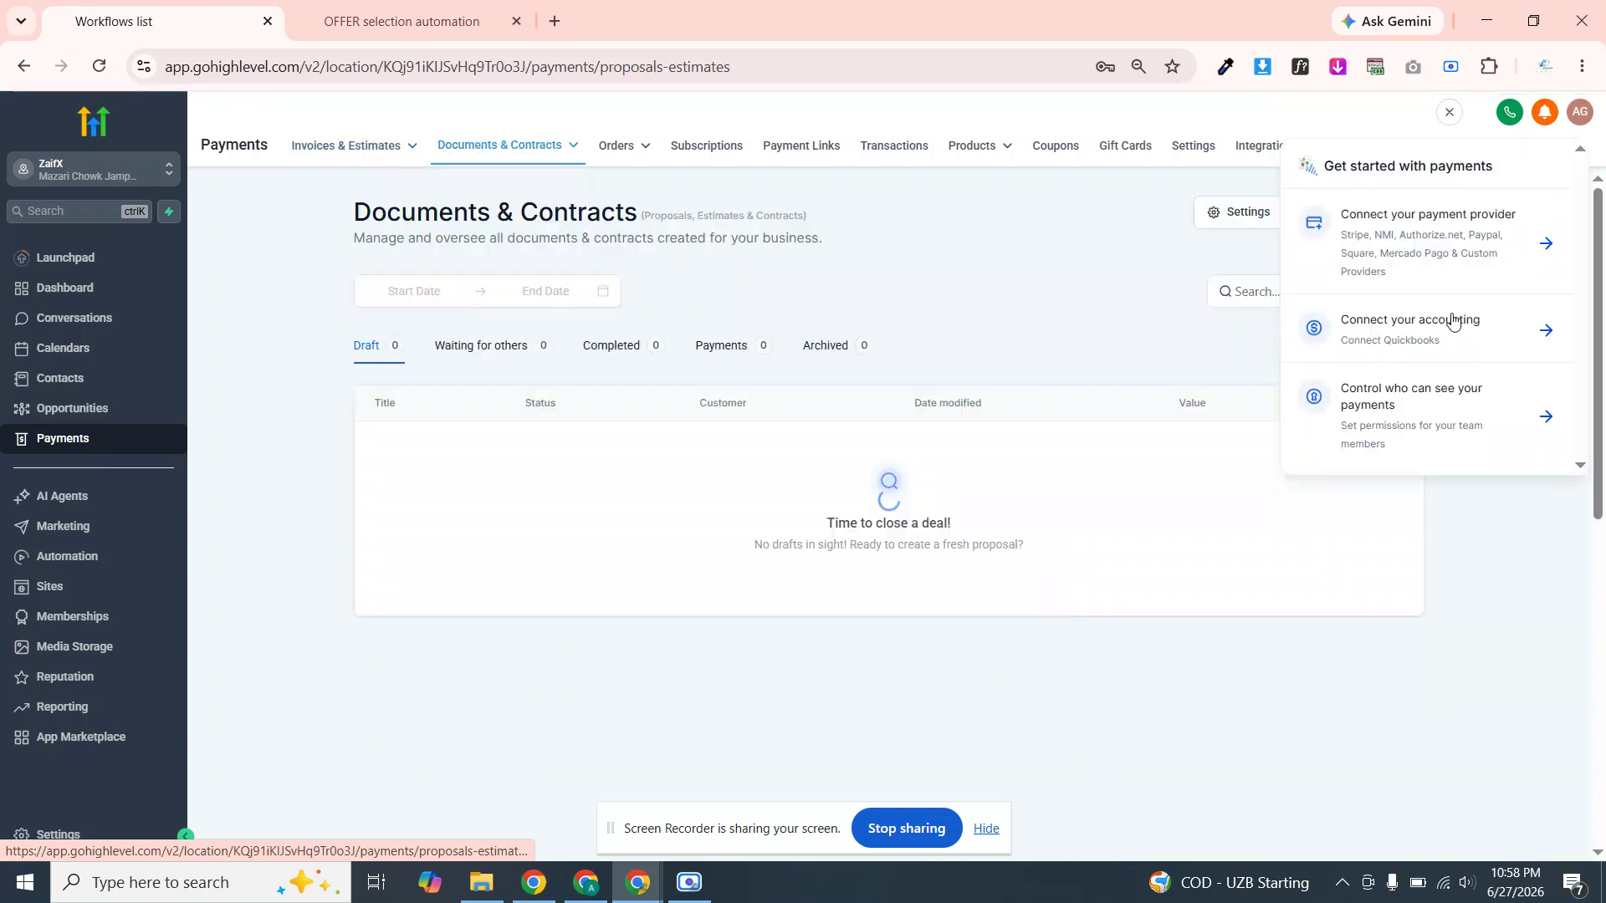
left_click(1450, 113)
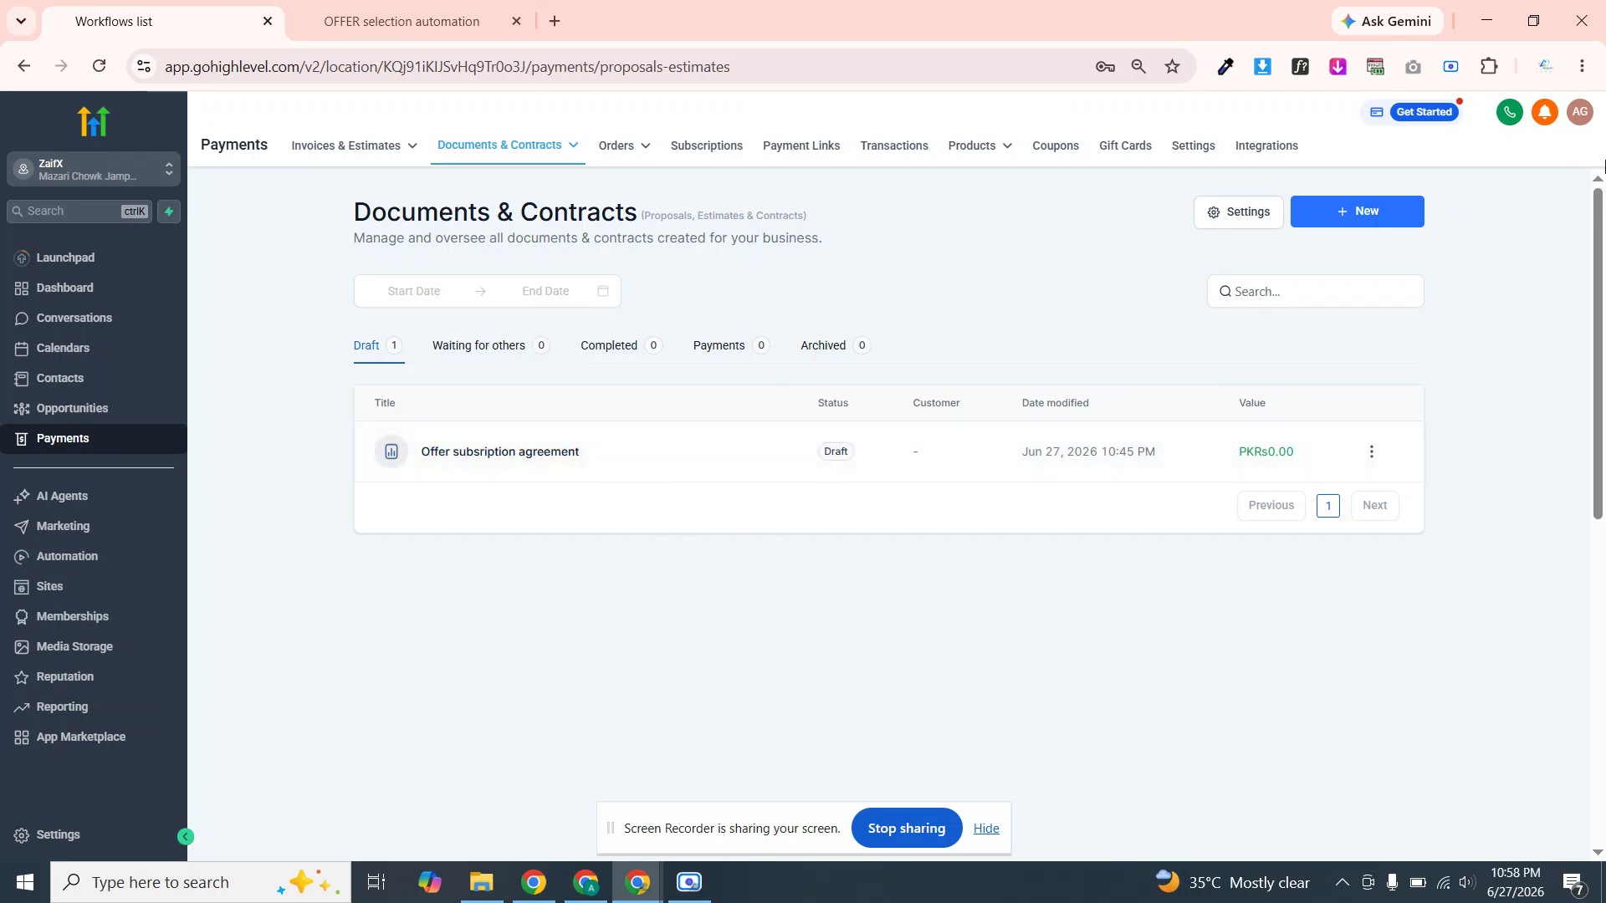
left_click(1366, 214)
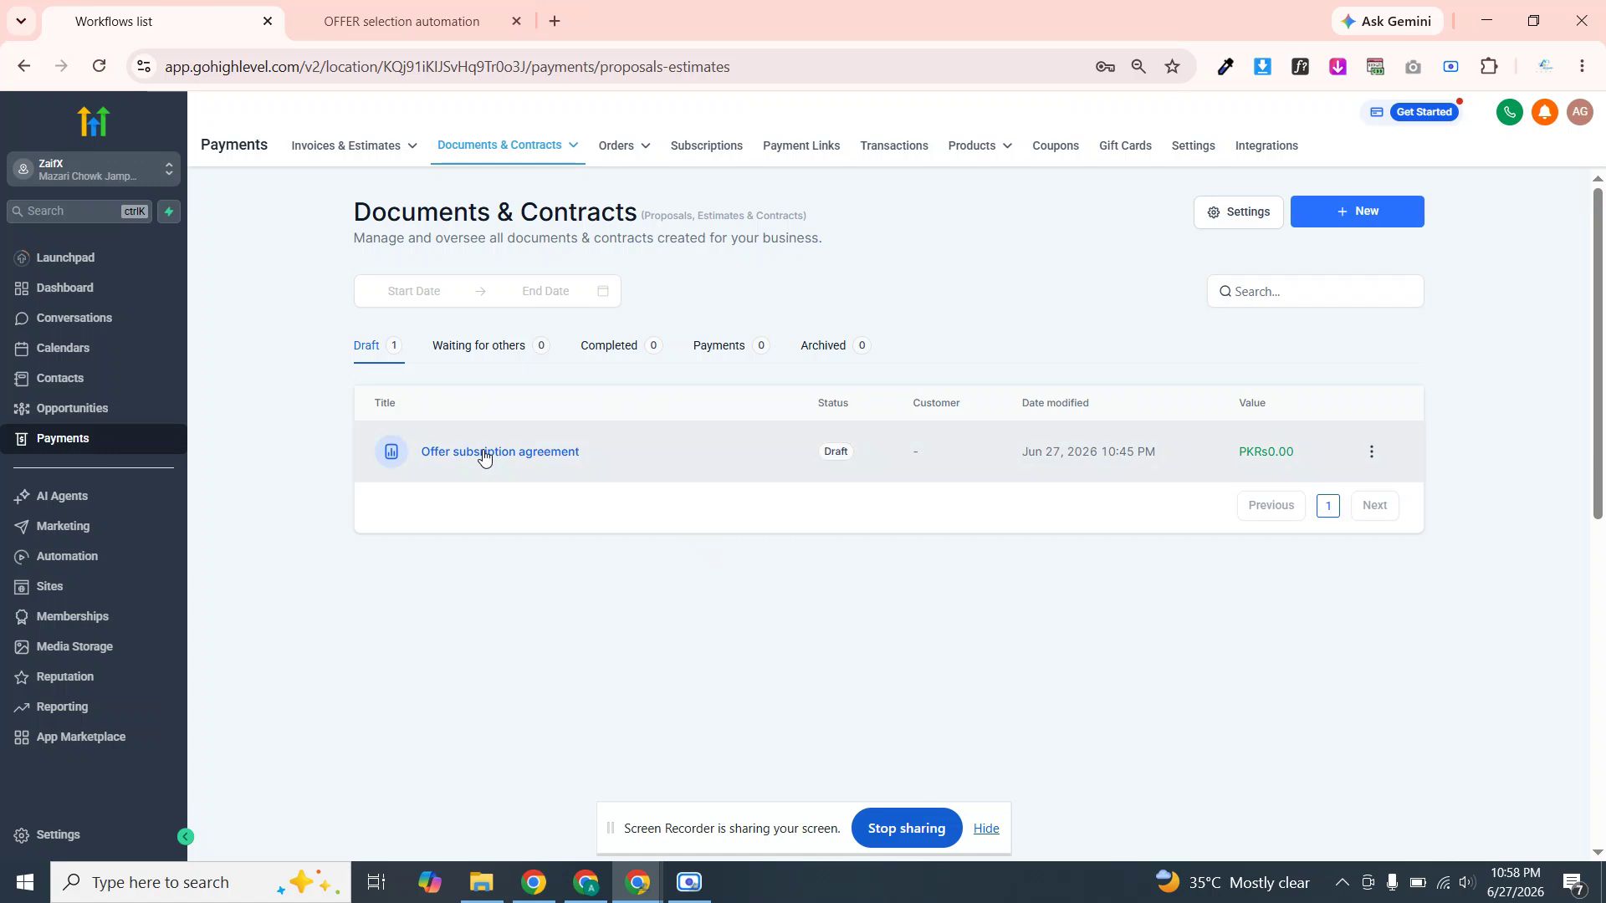
left_click(535, 455)
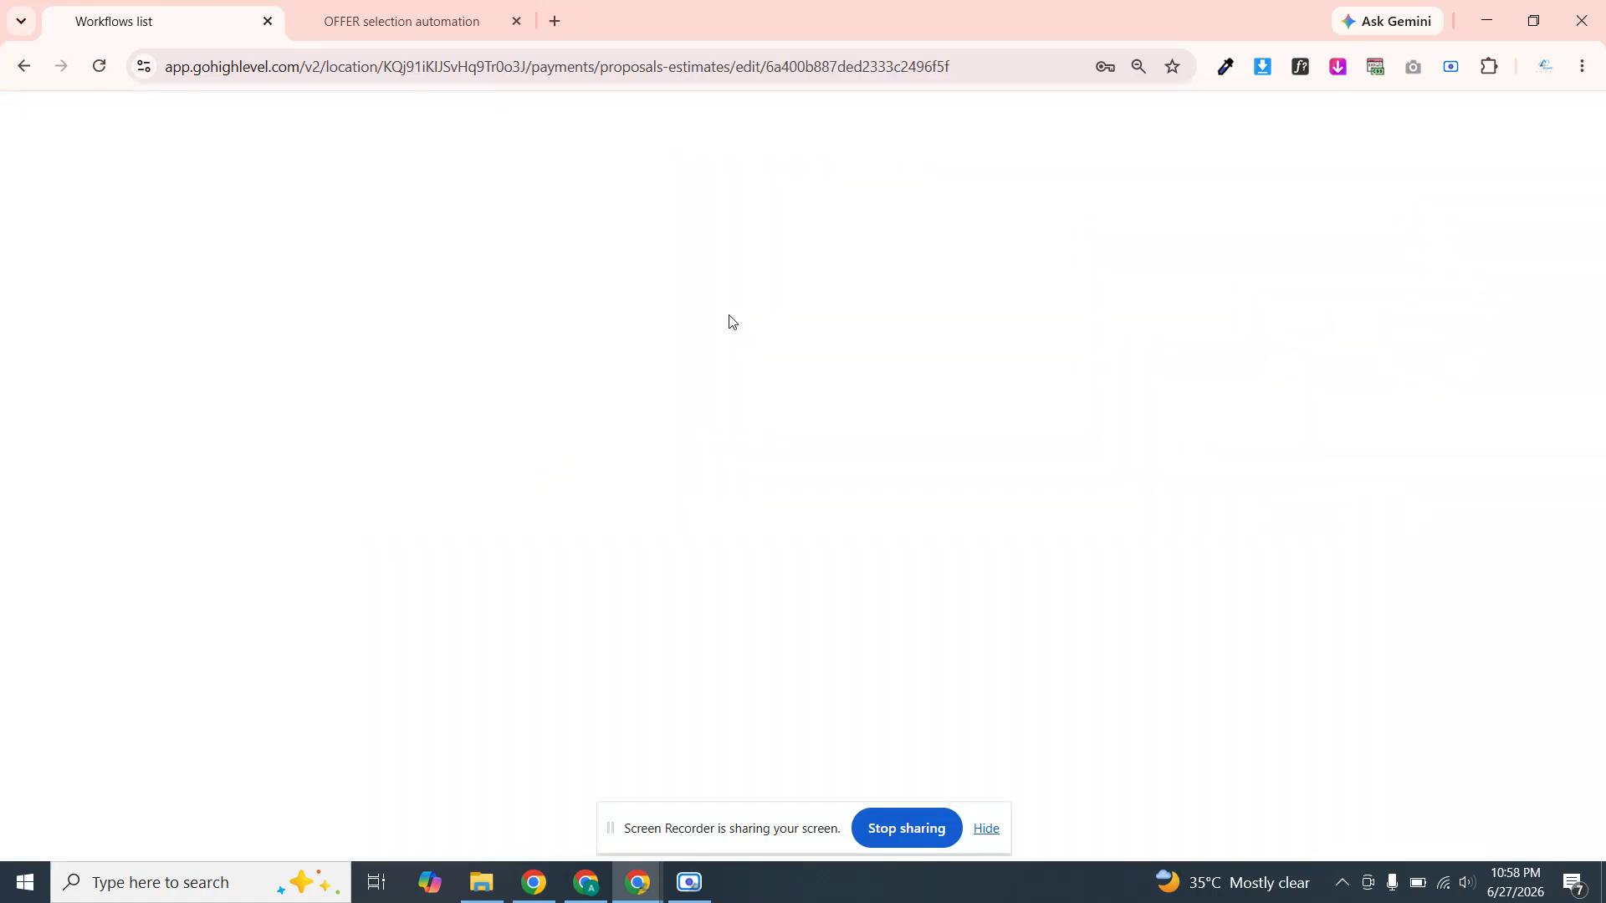
Open ChatGPT in a new browser tab and start a new chat
left_click(555, 18)
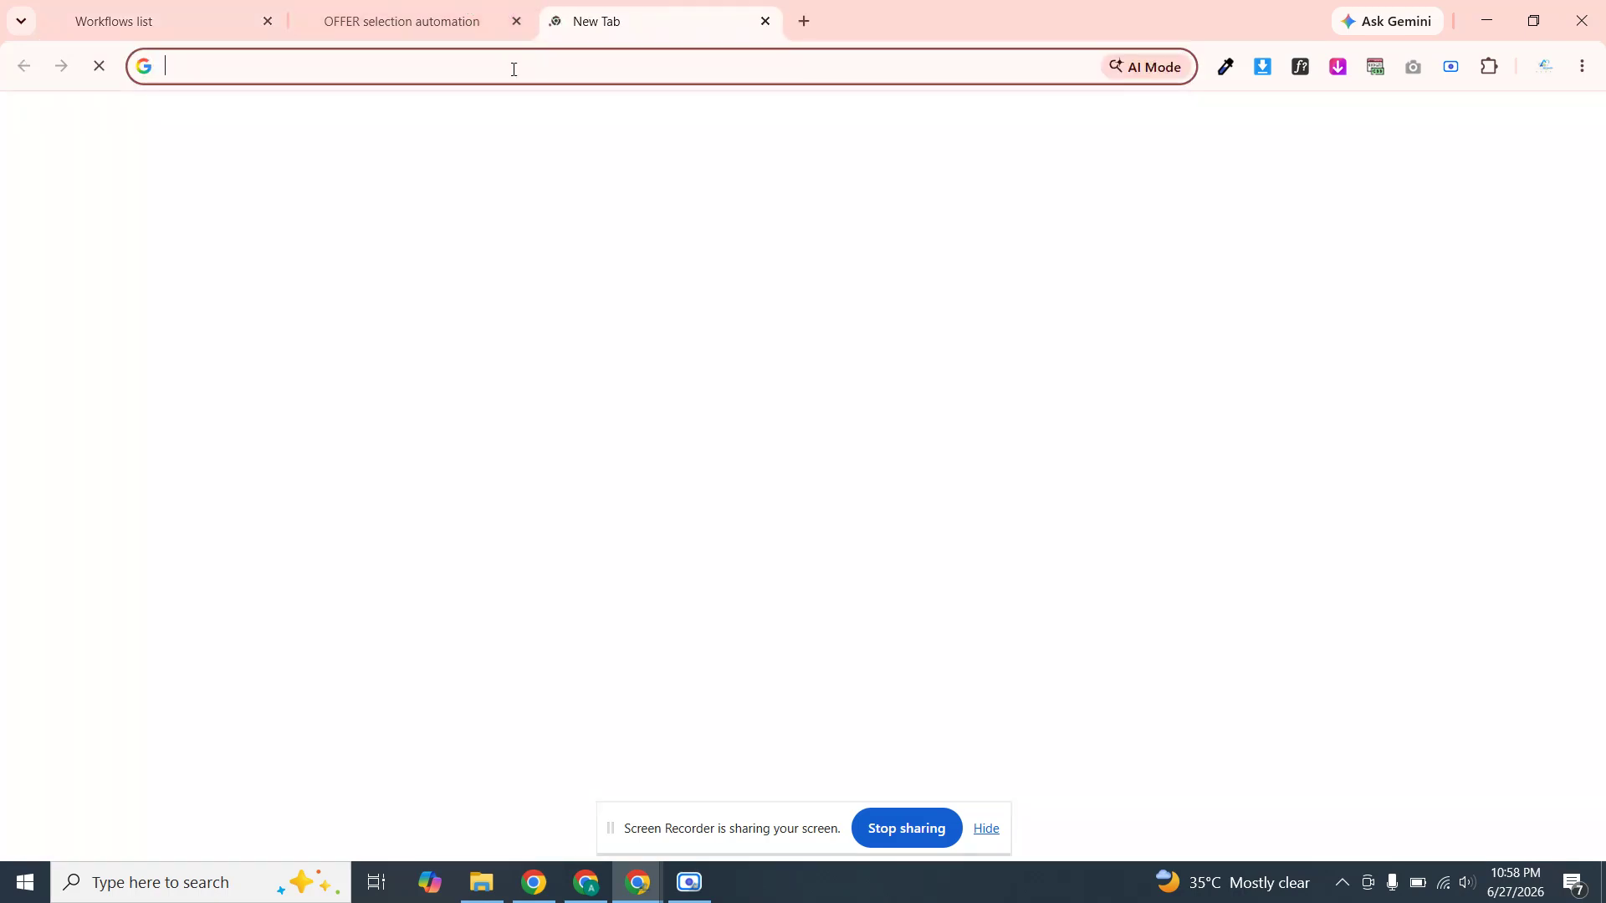
type("chatgpt.com")
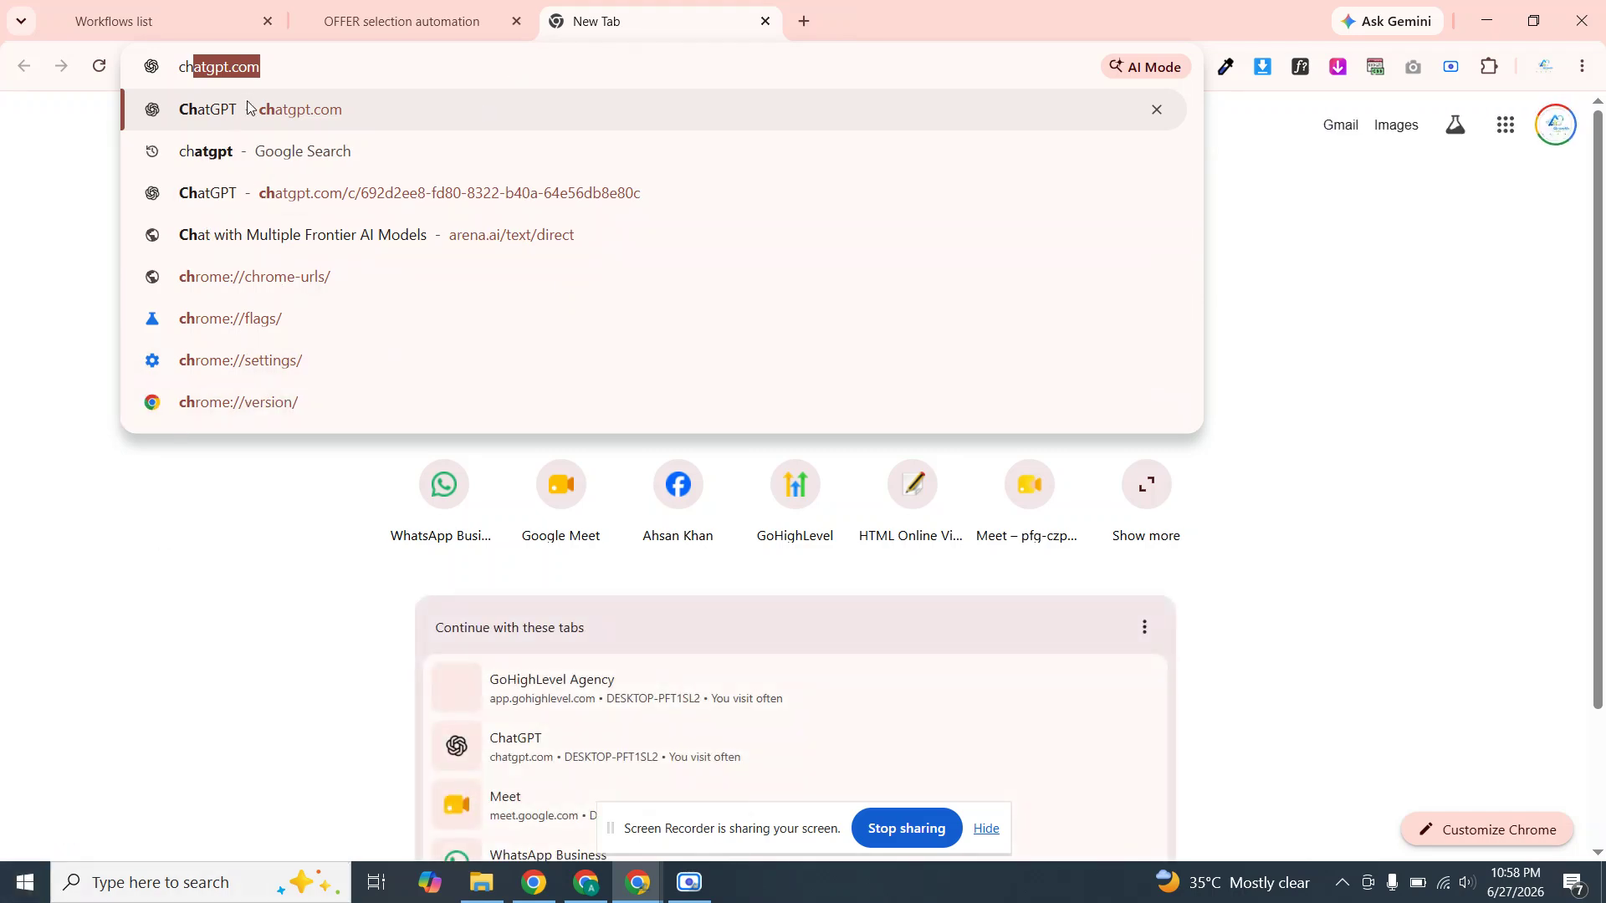
left_click(210, 193)
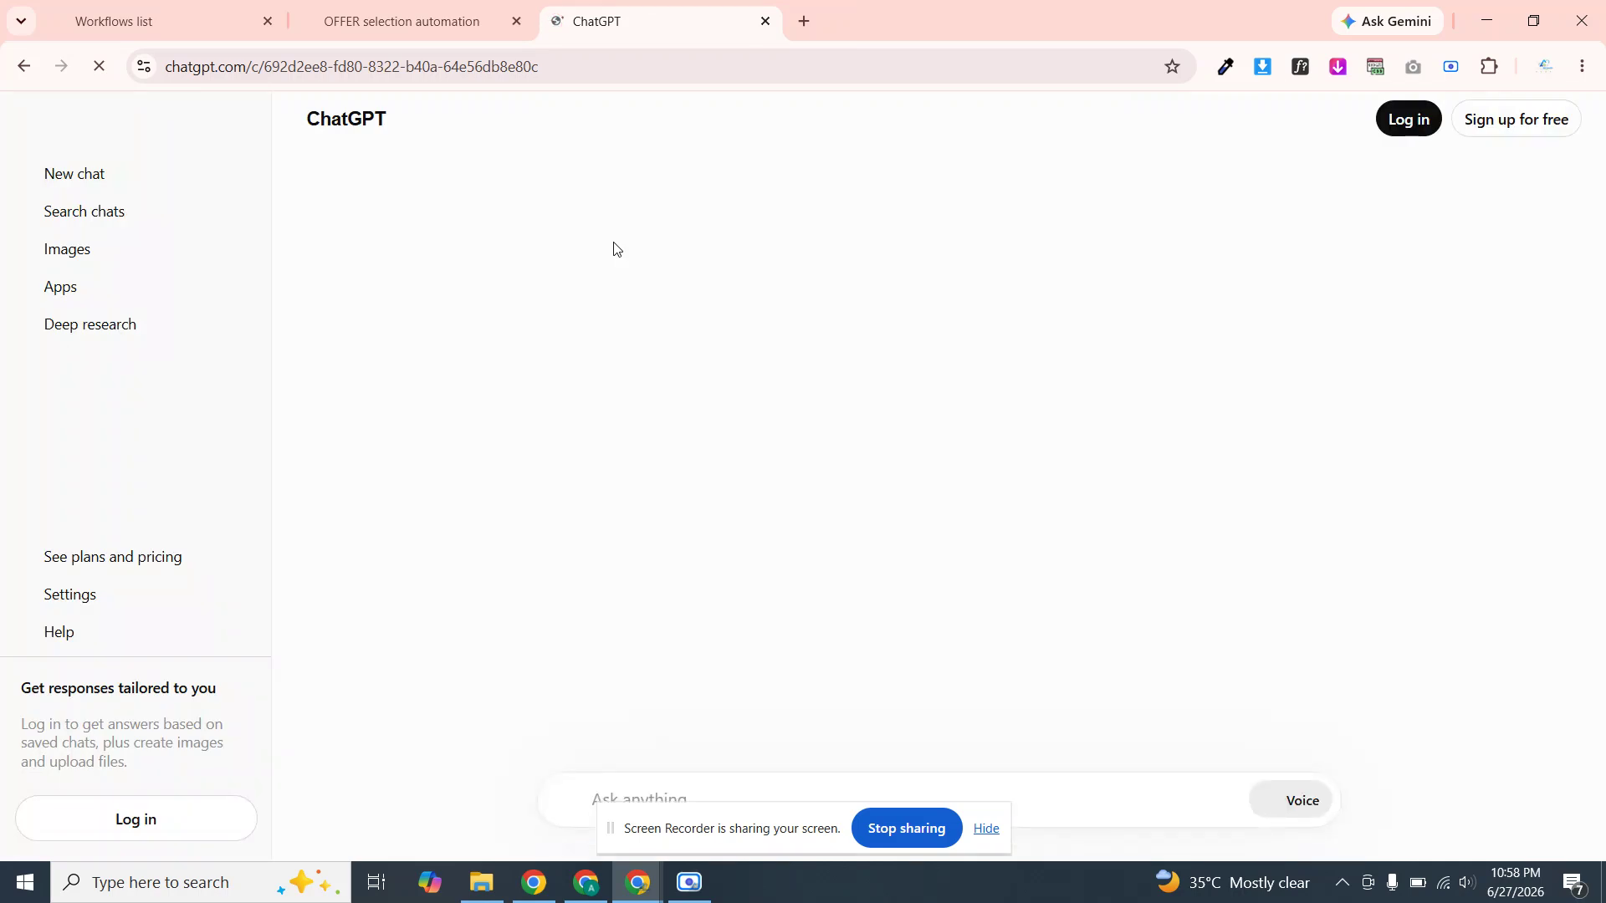
left_click(67, 178)
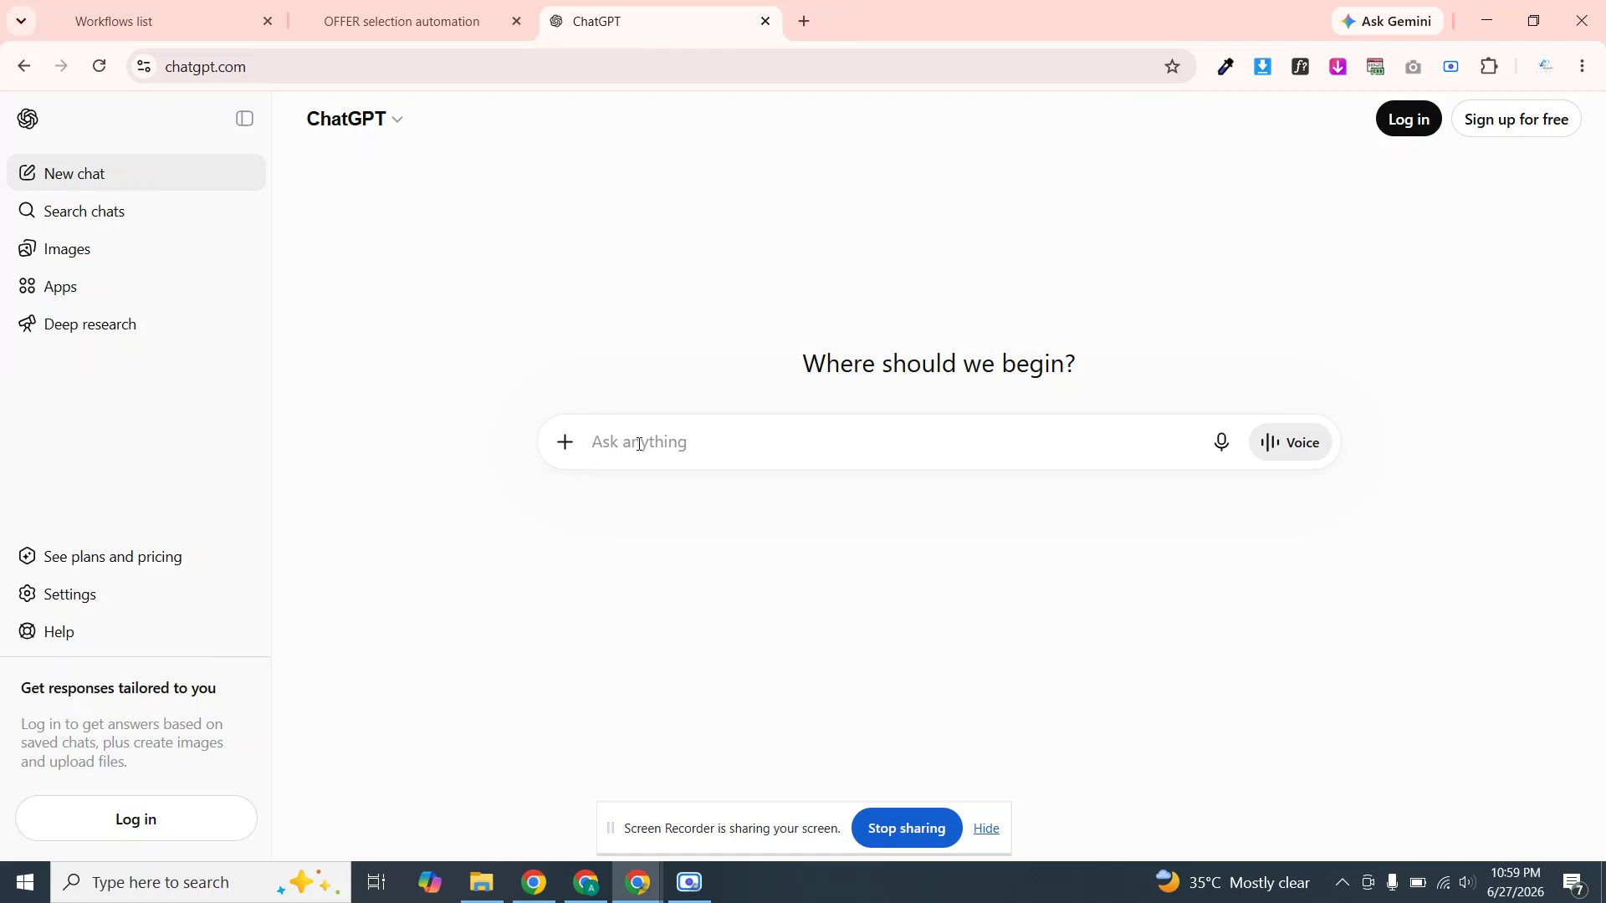
Send the prompt "i want to create an agreement to my client i was selling services og ghl create best professional agreement"
type("i")
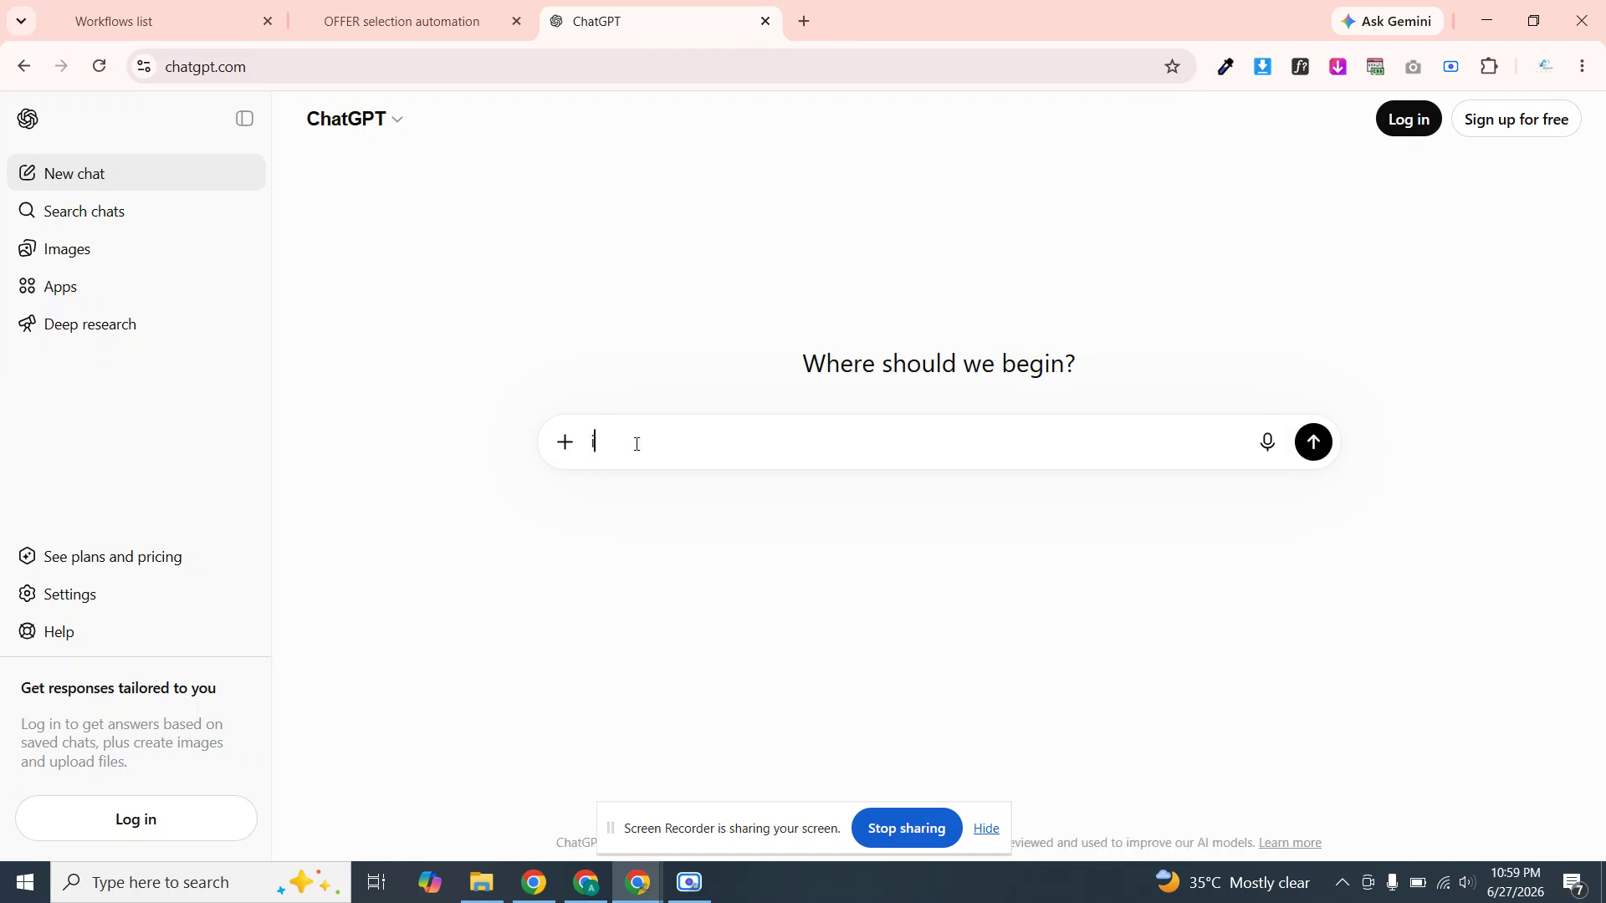
type(" want to create an agreement t")
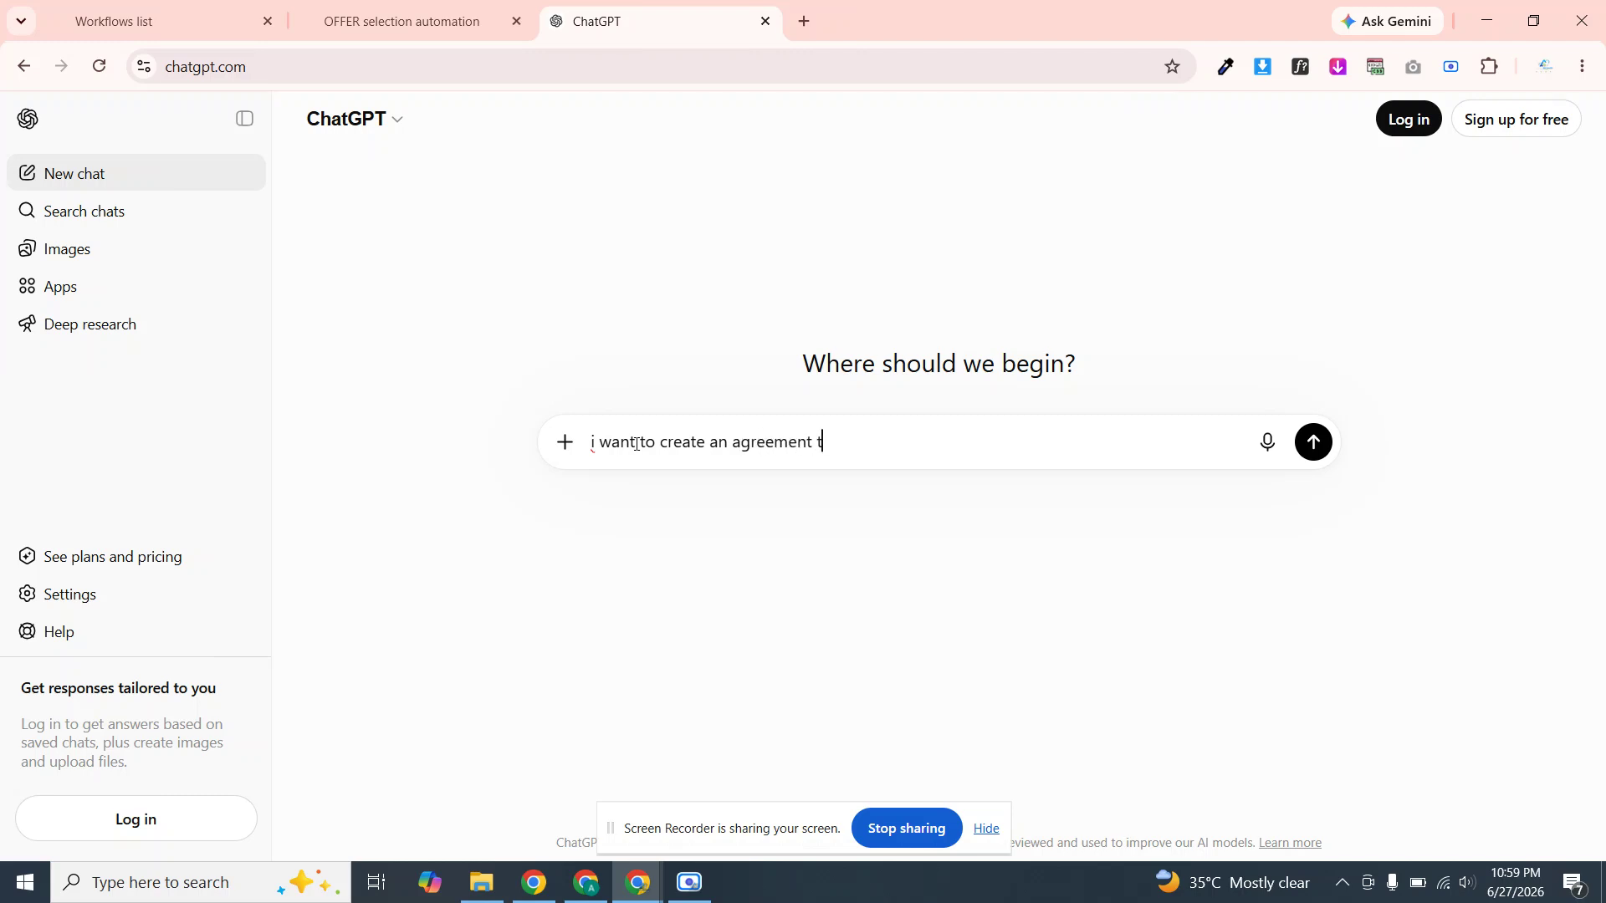
type("o my client i was selling servu")
key("BackSpace")
type("ices ")
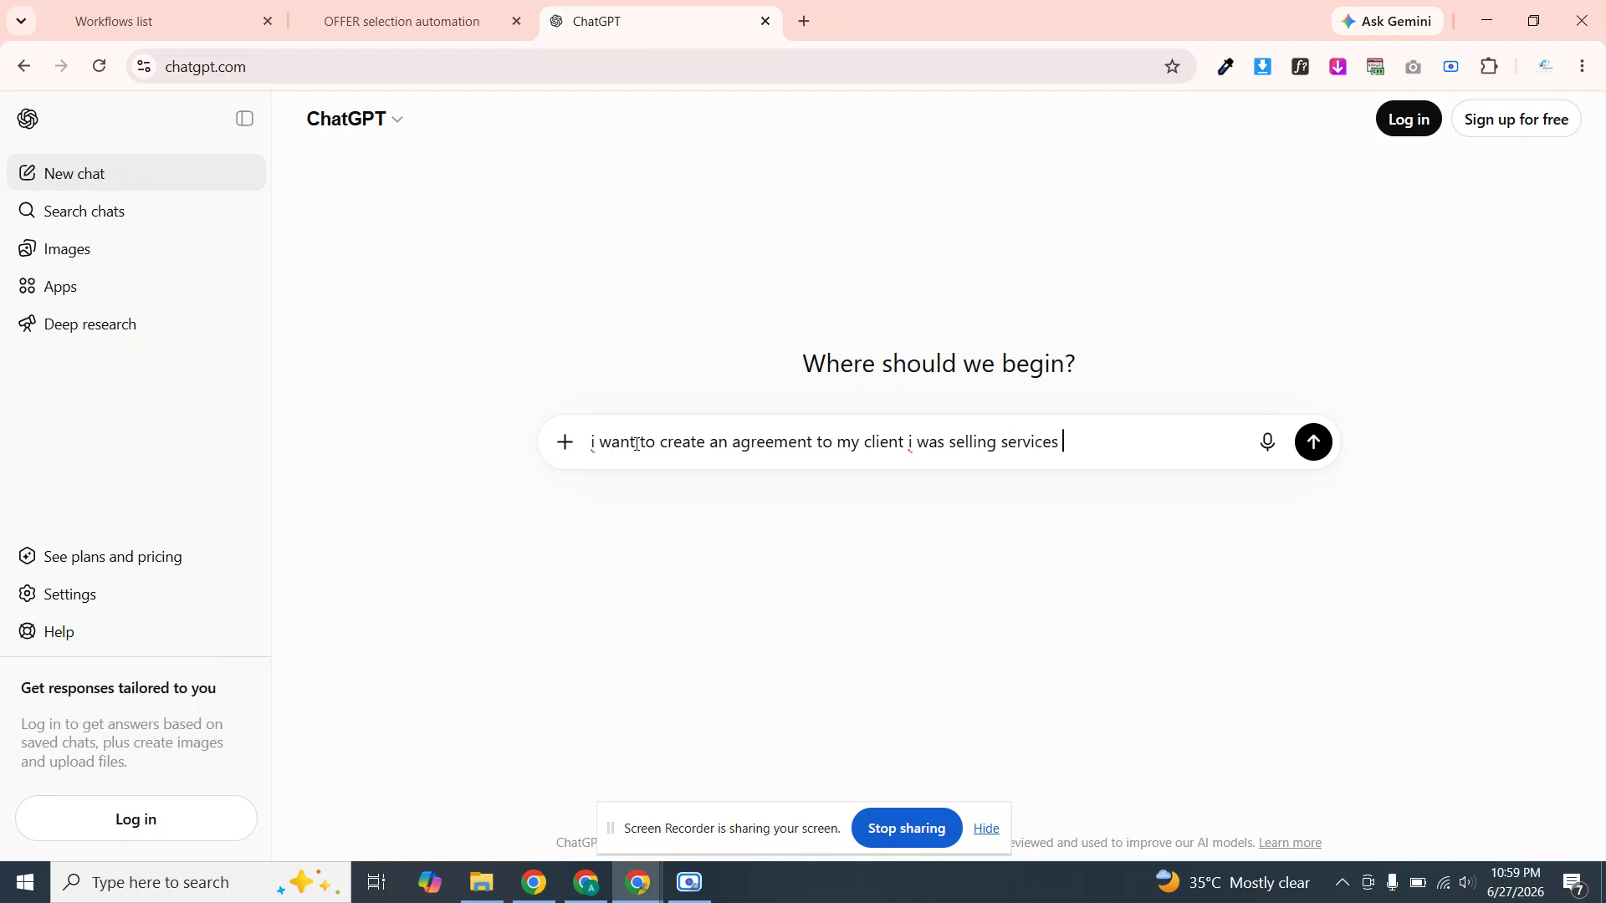
type("og ghl   create best profe")
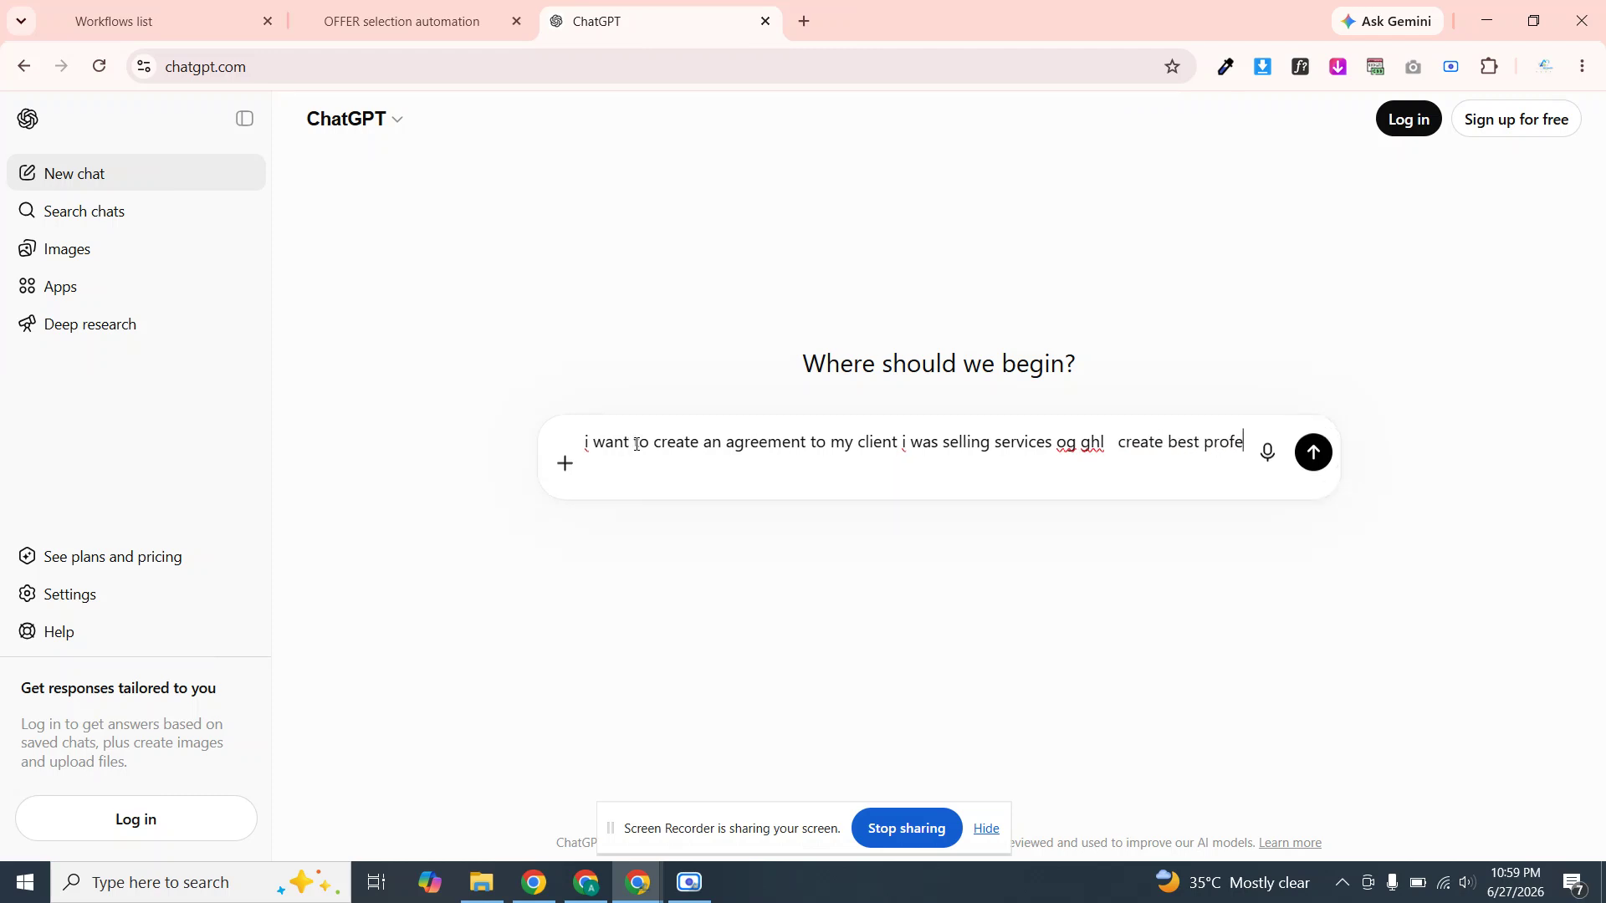
type("ssional ")
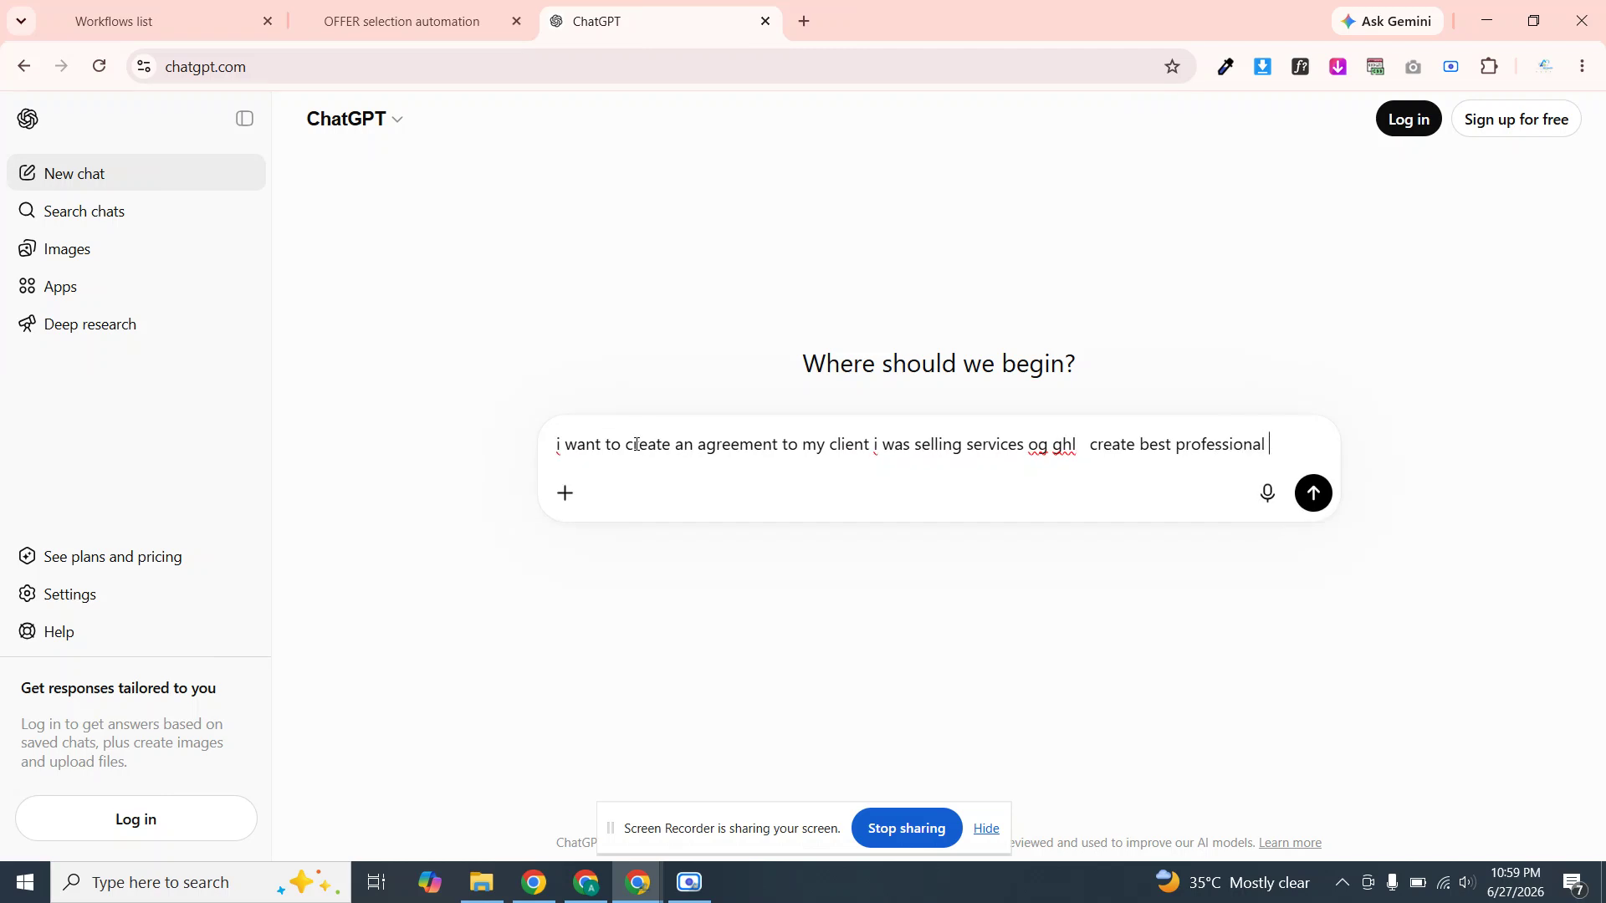
type("agreement")
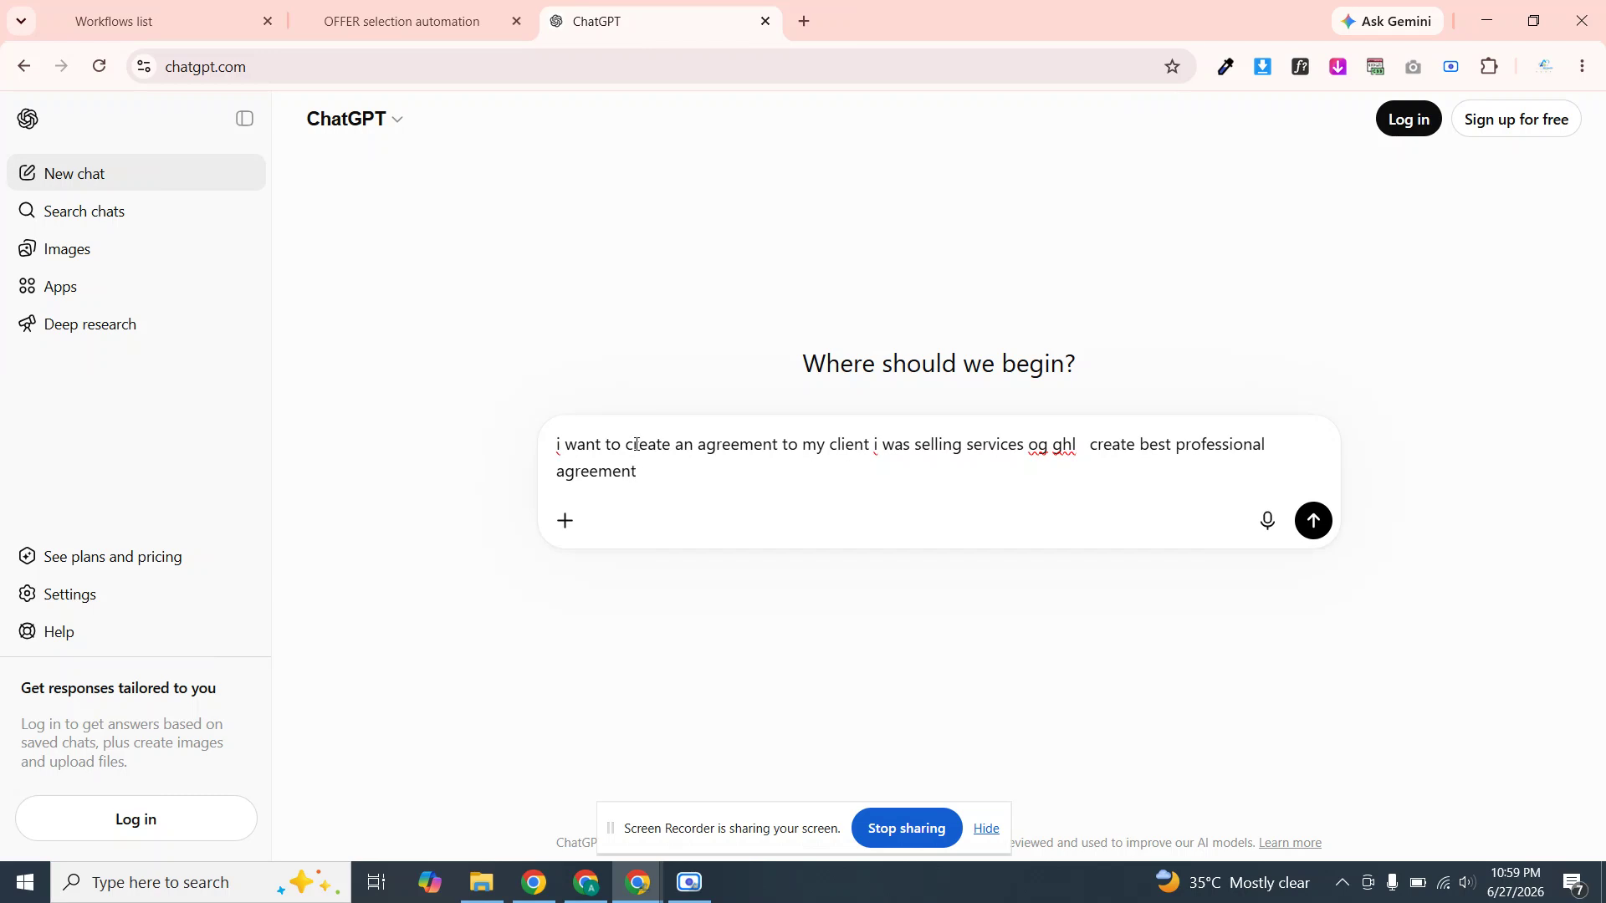
left_click(1313, 525)
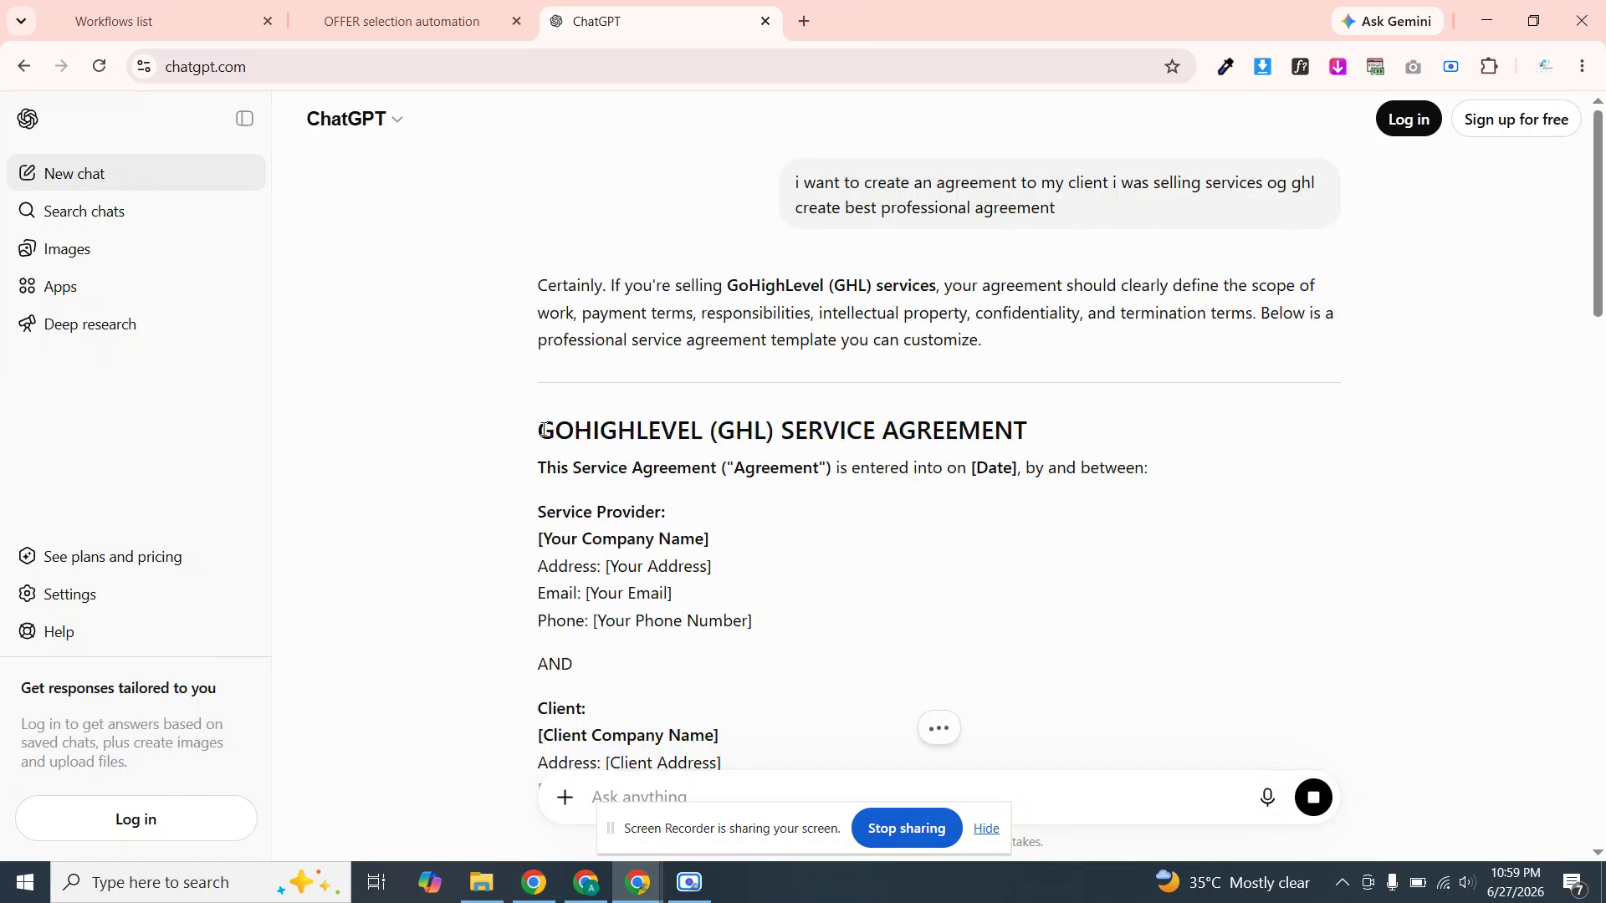
Copy the generated GoHighLevel service agreement from its title down to the "Estimated Delivery:" line
left_click_drag(542, 430, 775, 888)
left_click_drag(941, 580, 838, 774)
scroll(922, 531, "down", 15)
left_click_drag(922, 531, 895, 550)
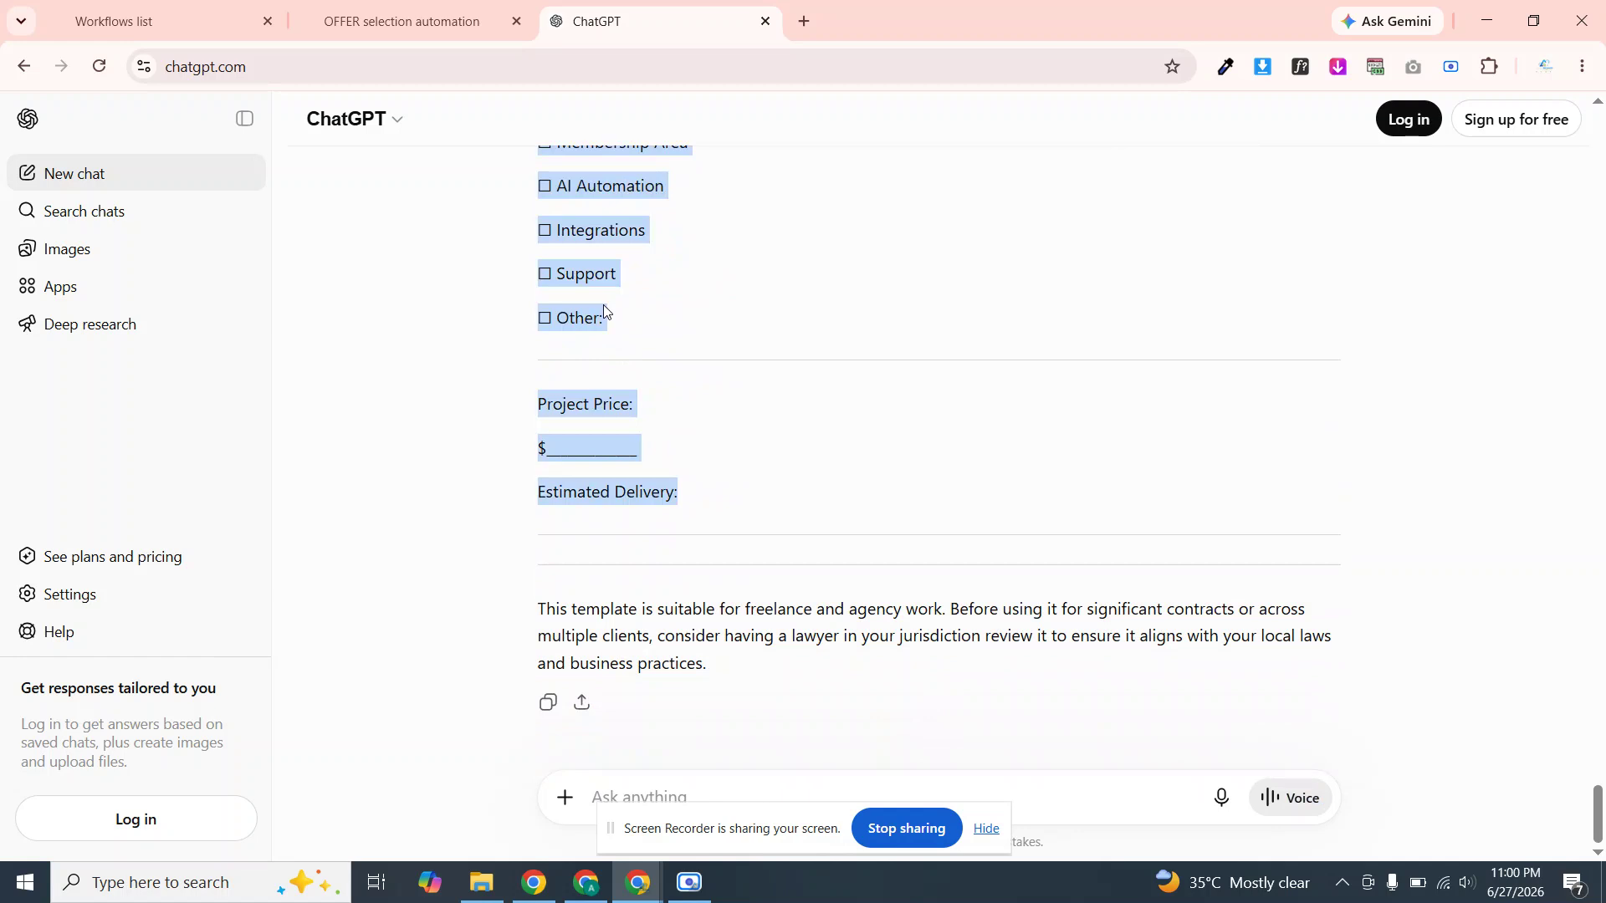
Switch back to the GoHighLevel agreement document and add a Text block at the top of its blank page
left_click(433, 10)
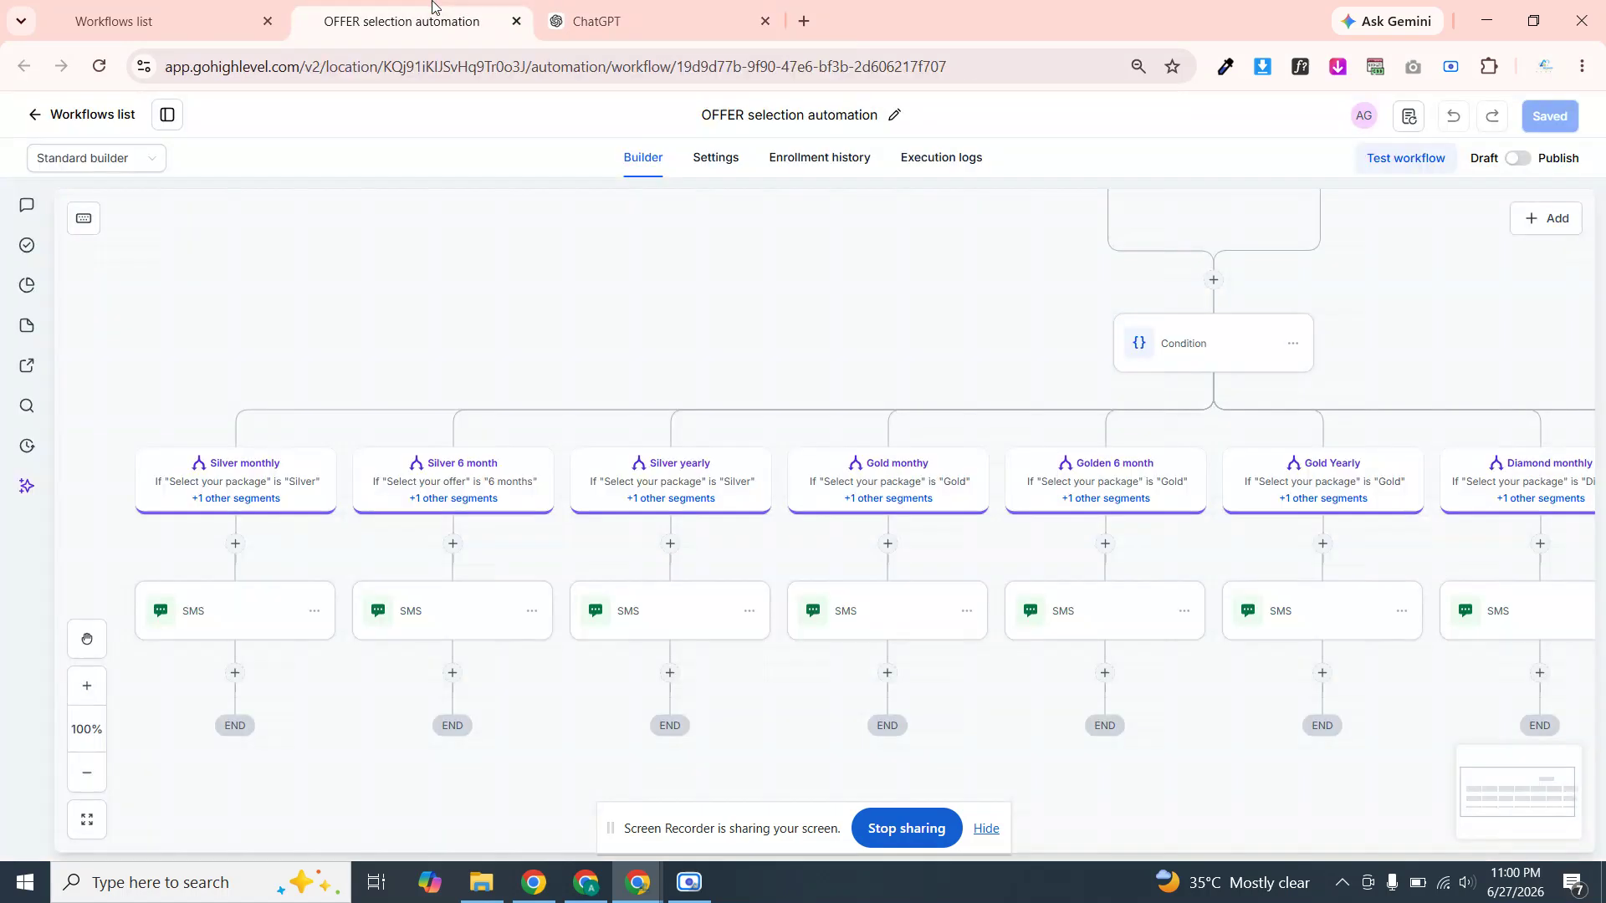
left_click(155, 32)
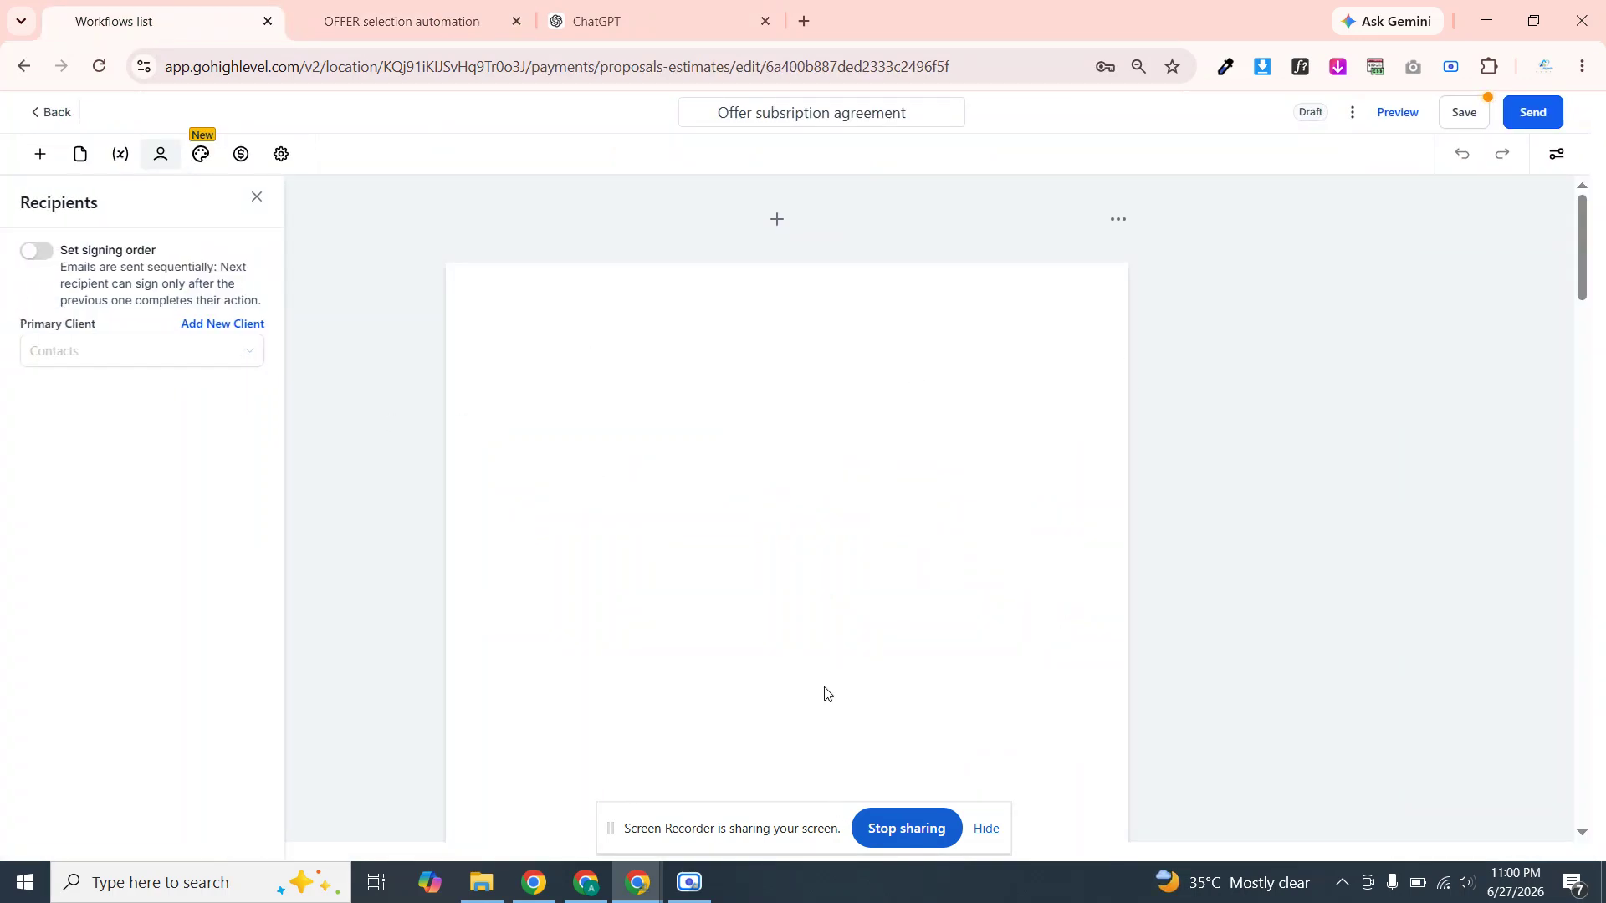
left_click(788, 233)
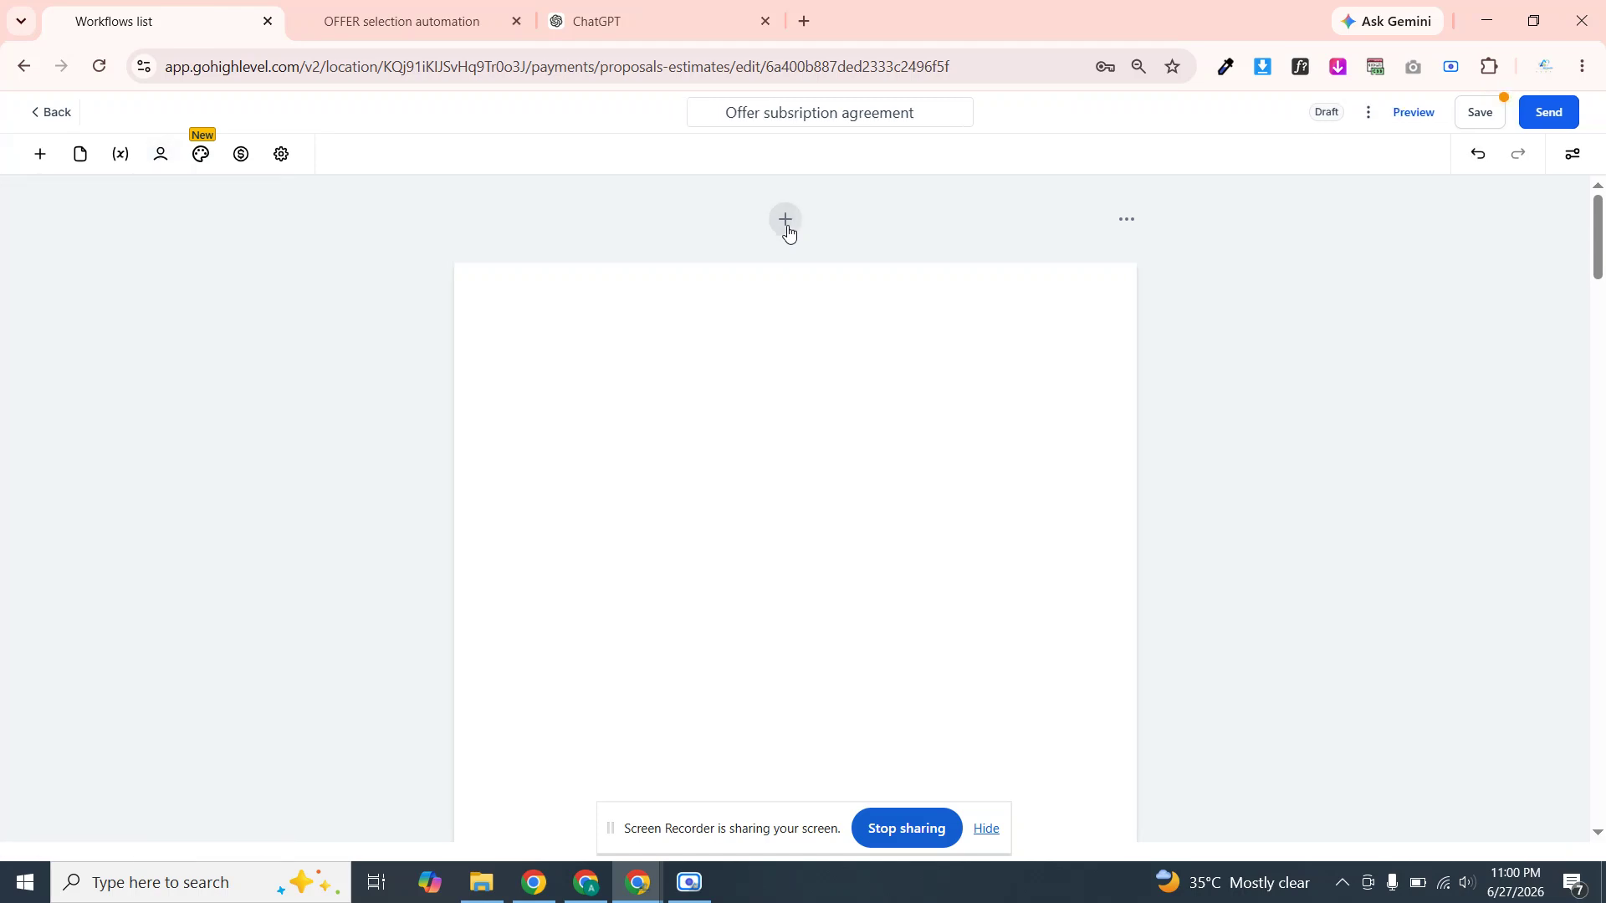
left_click(37, 158)
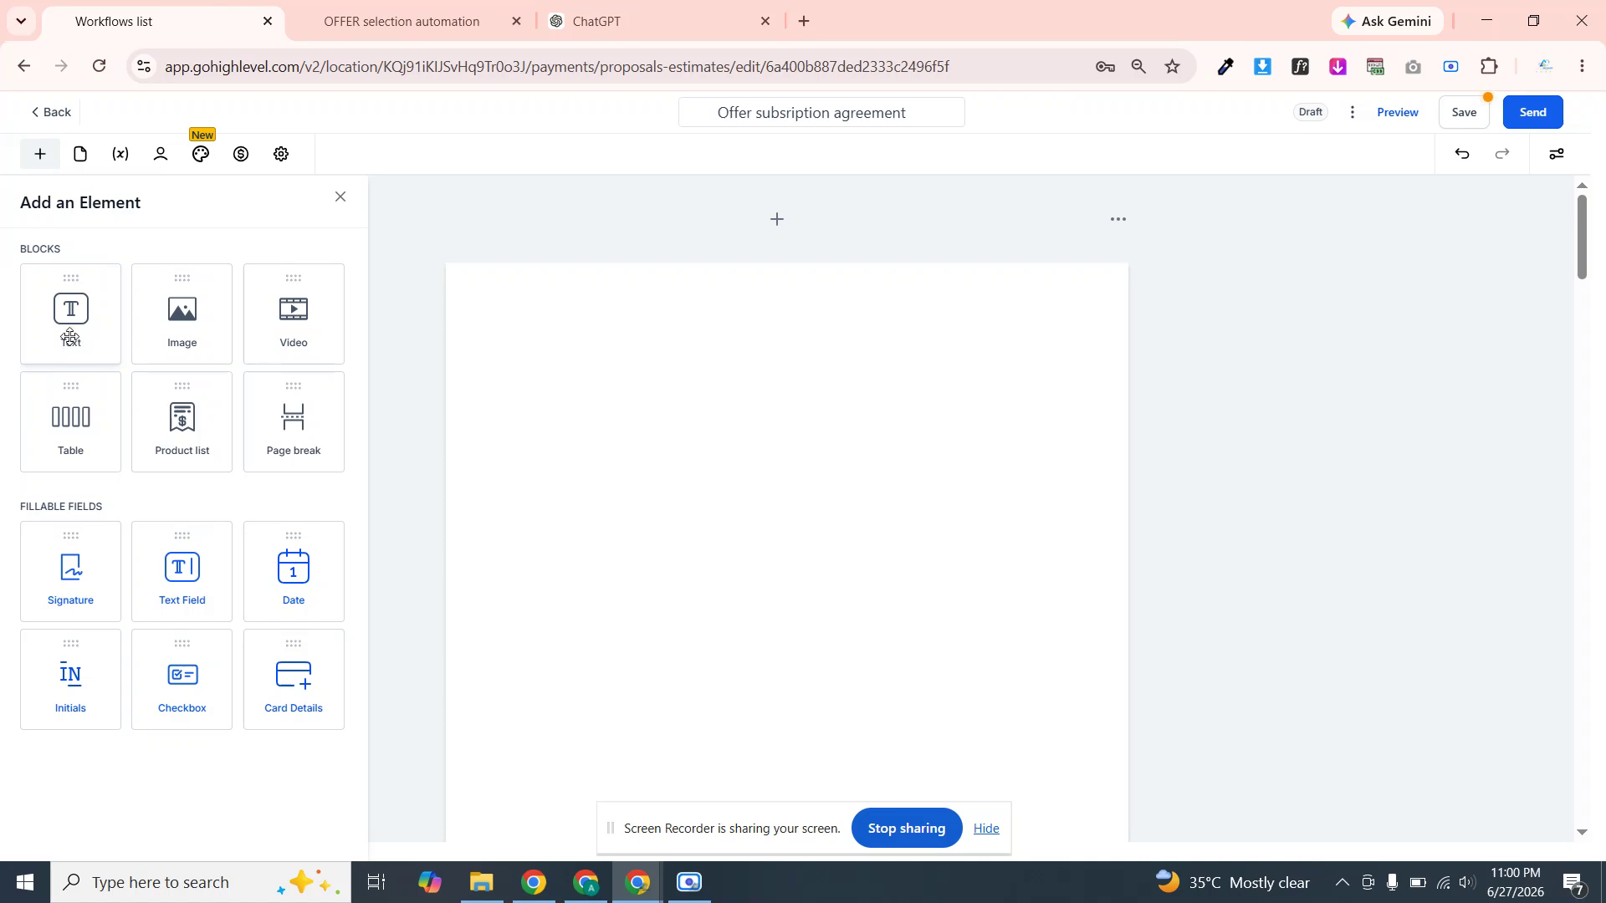
left_click_drag(69, 332, 529, 335)
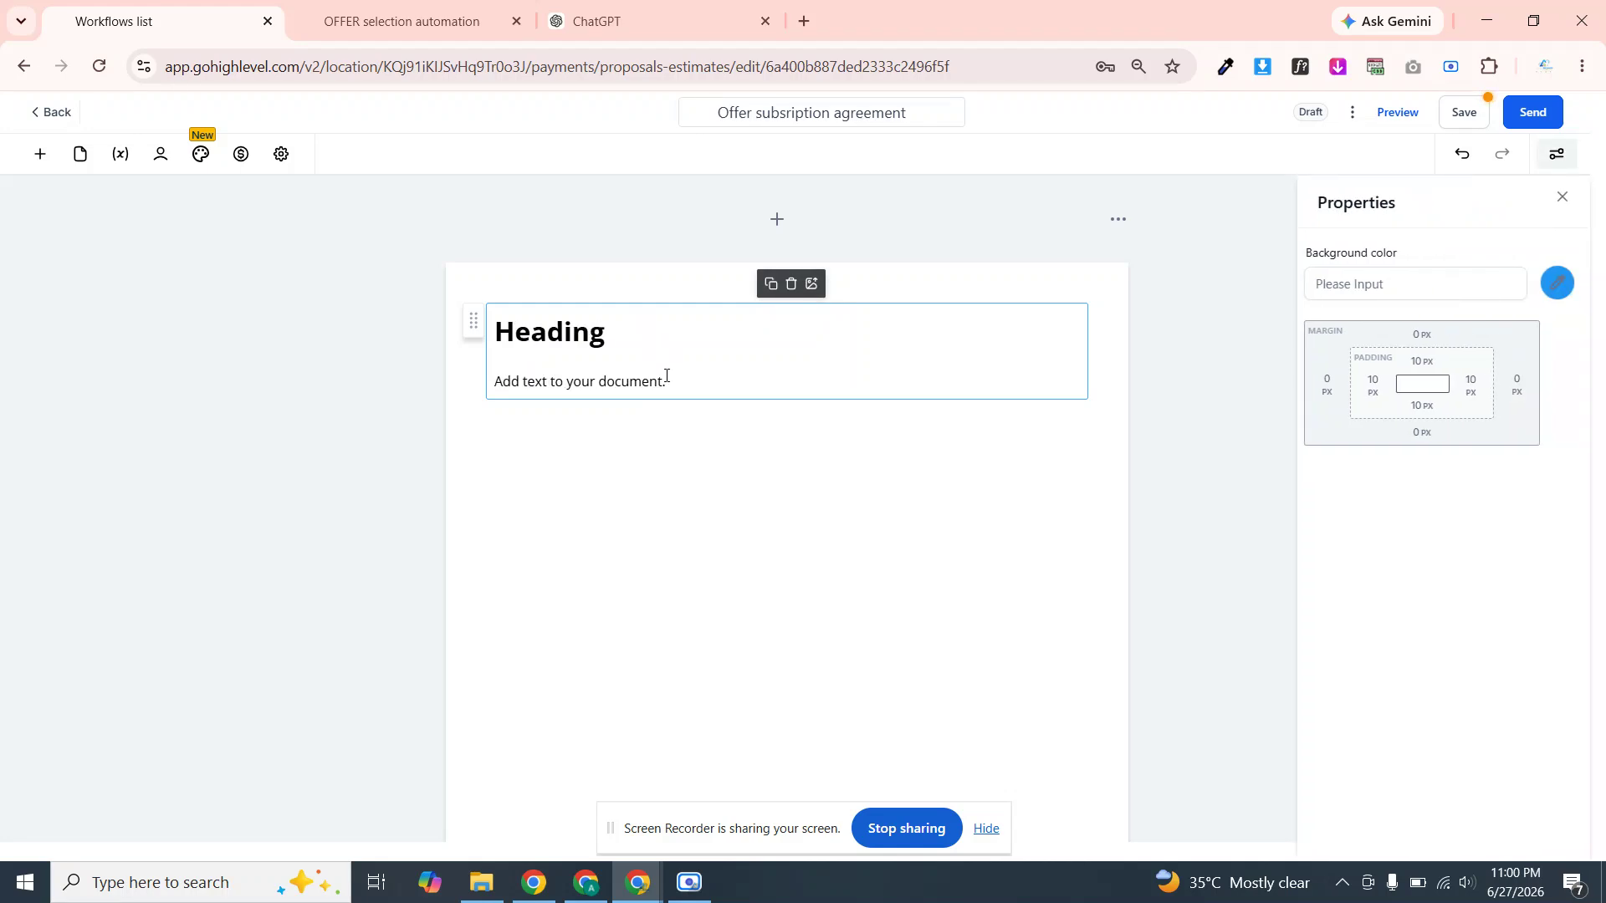
Replace the placeholder text "Add text to your document." with the copied service agreement
left_click_drag(620, 381, 500, 381)
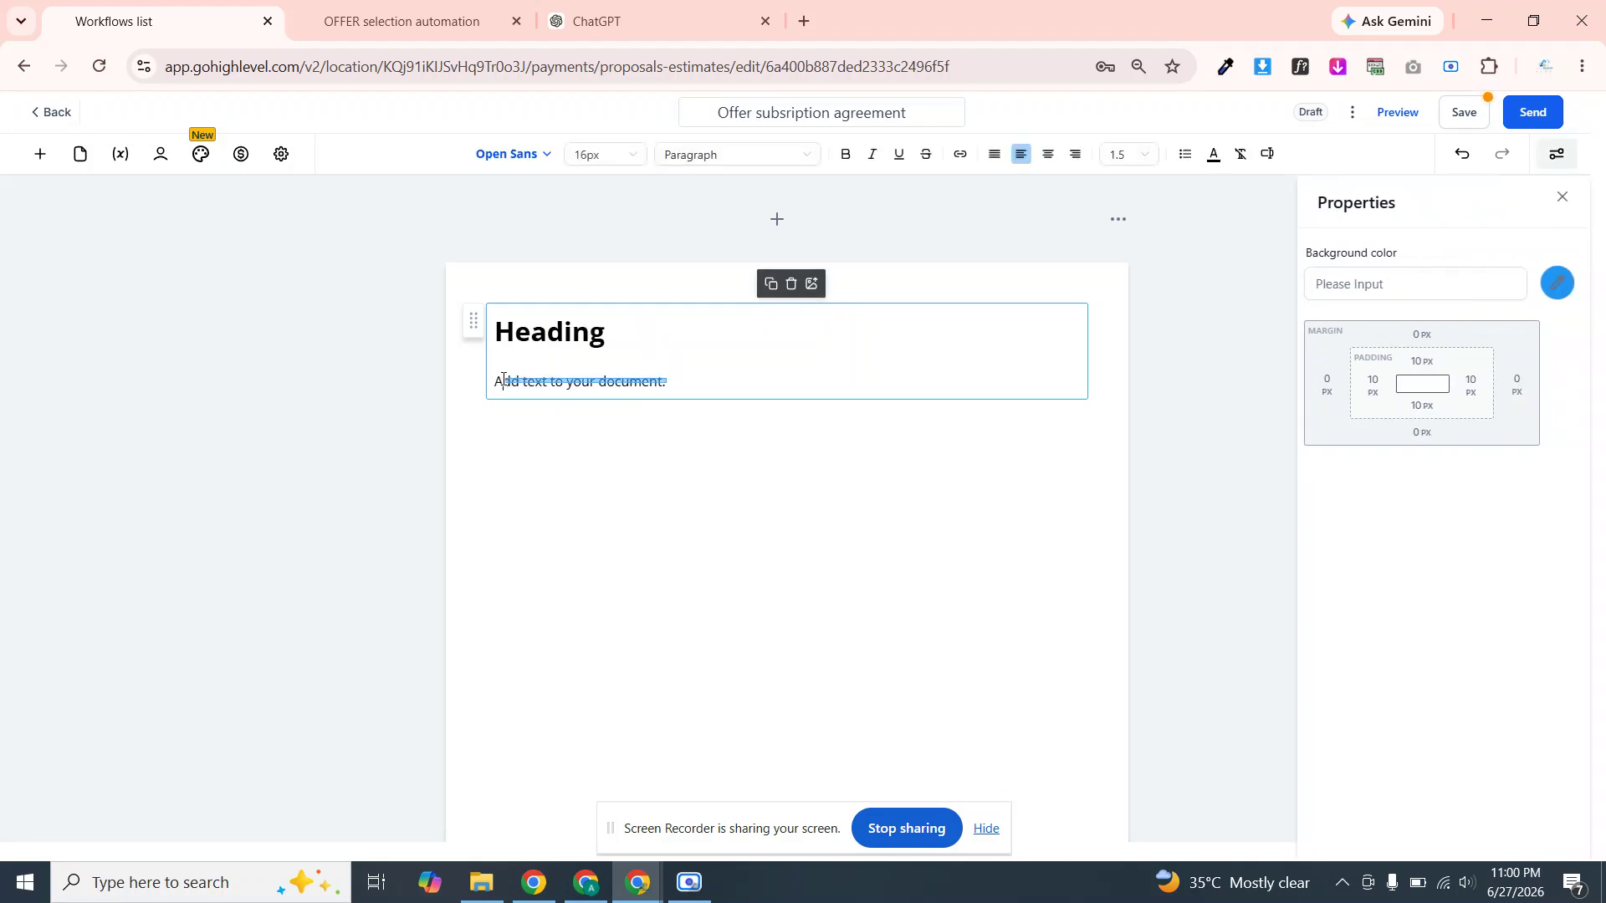
left_click(504, 382)
triple_click(503, 379)
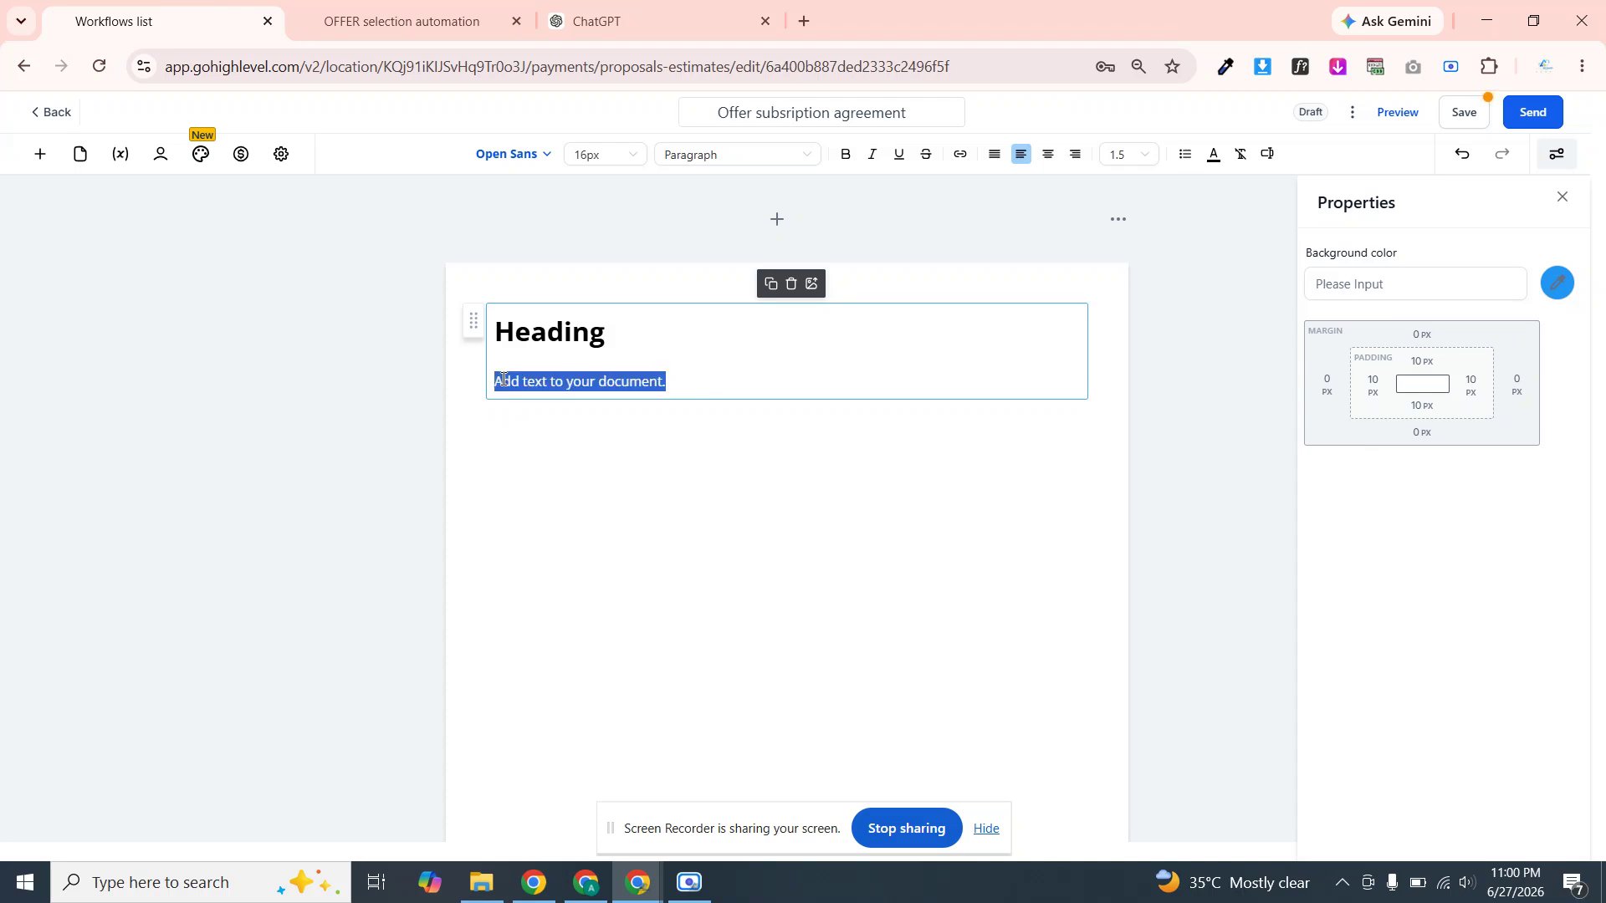
key("ctrl+v")
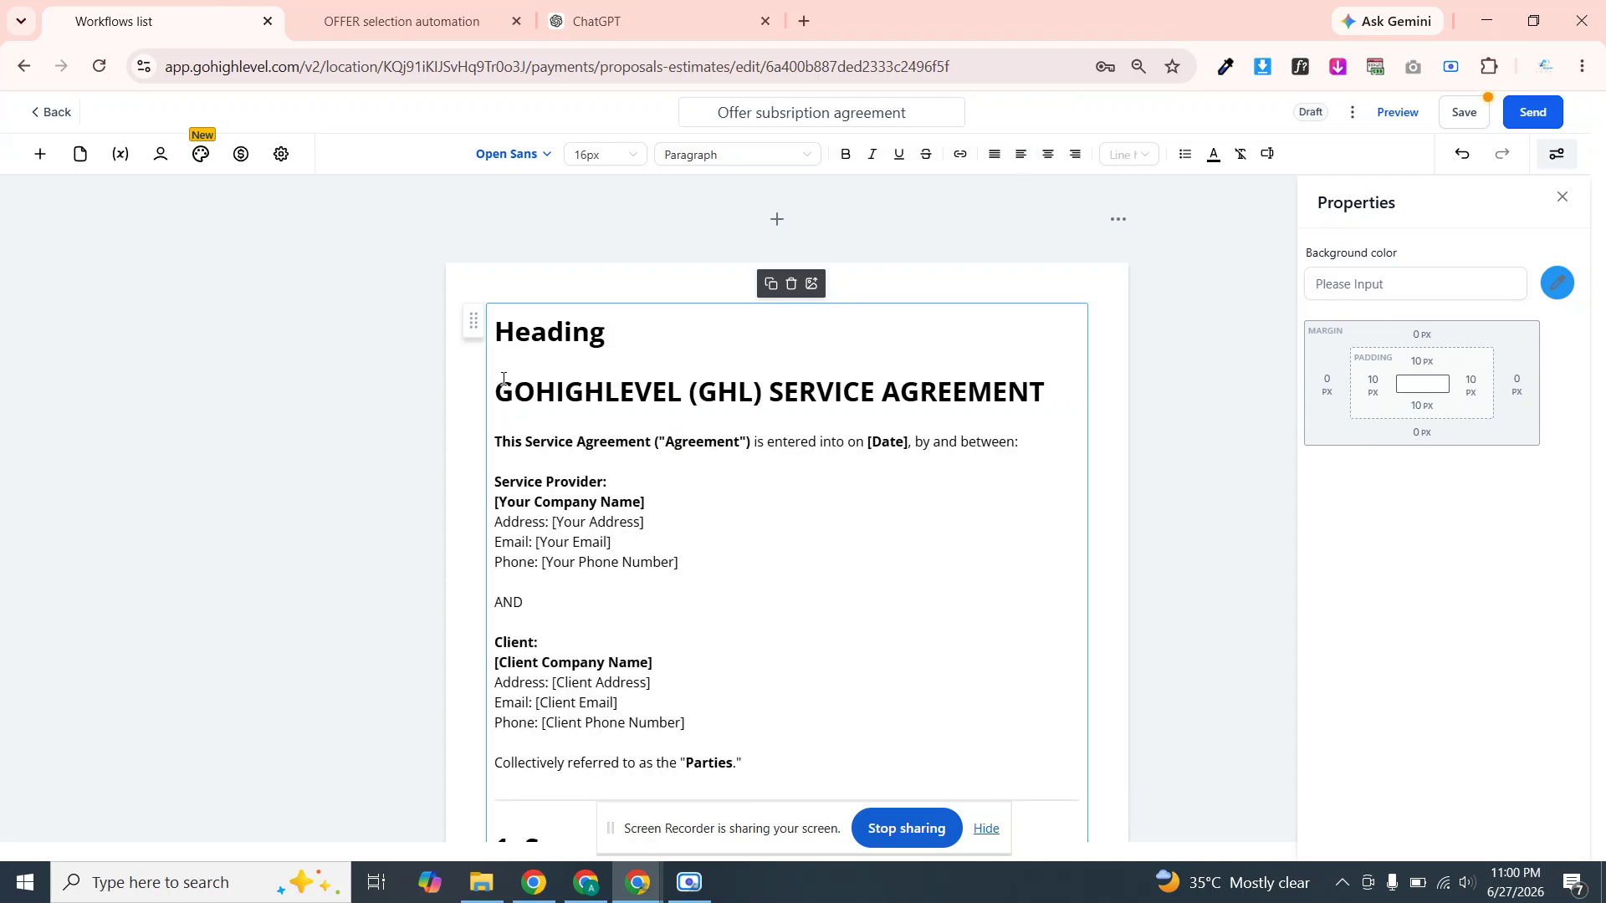
Delete the placeholder "Heading" and the empty lines above the service agreement title
left_click(635, 336)
key("BackSpace")
key("BackSpace")
key("BackSpace")
key("BackSpace")
key("BackSpace")
key("BackSpace")
key("BackSpace")
key("BackSpace")
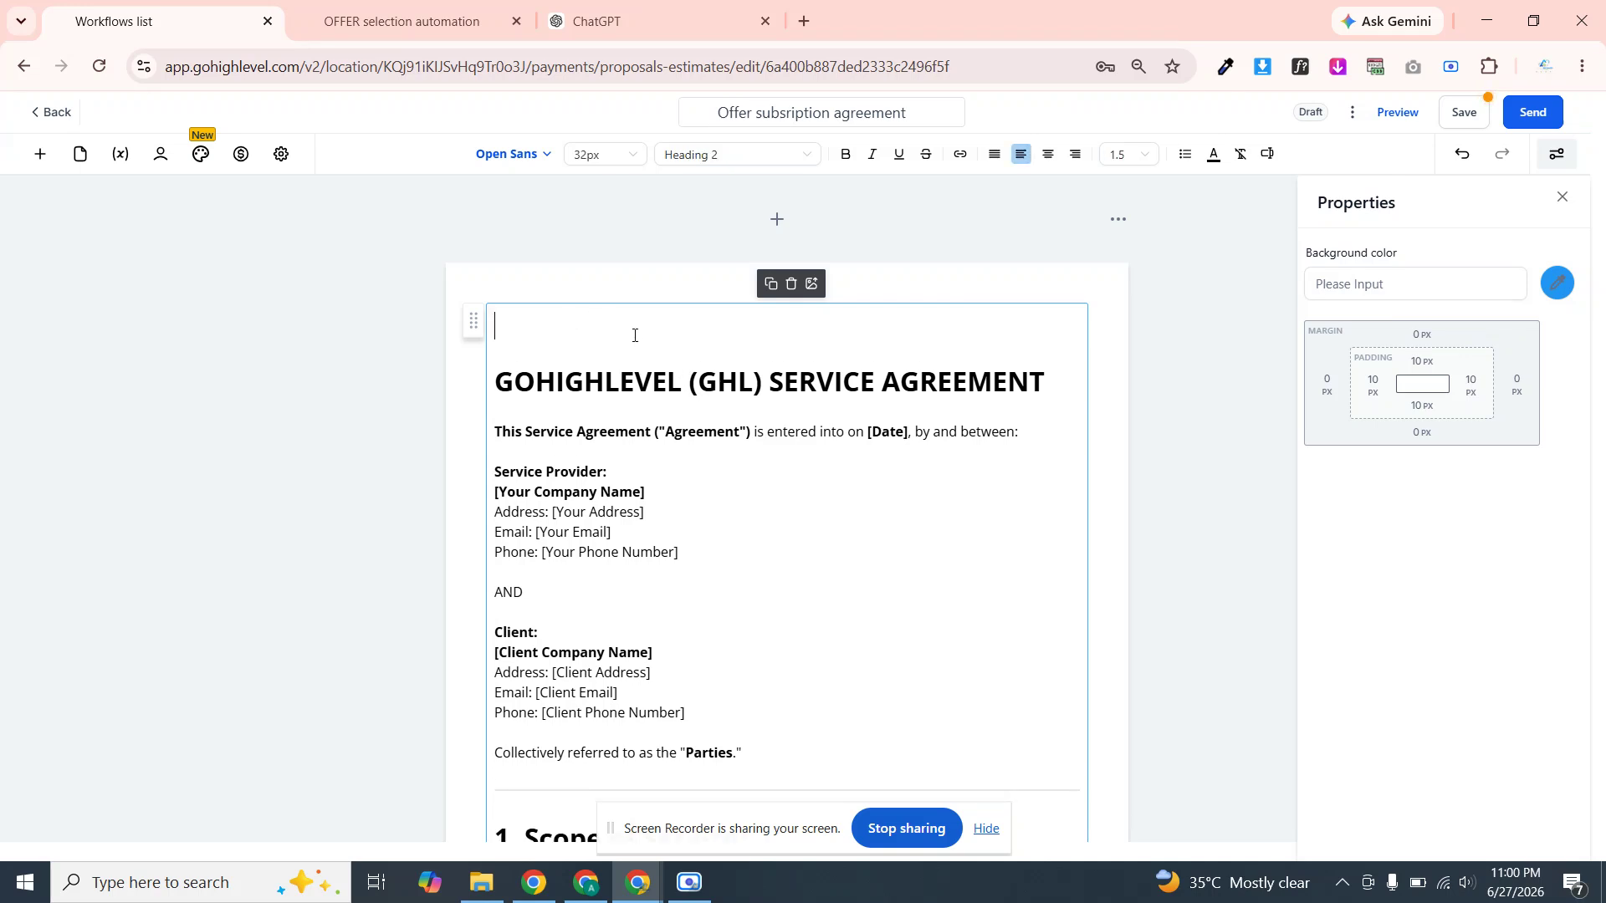
key("BackSpace")
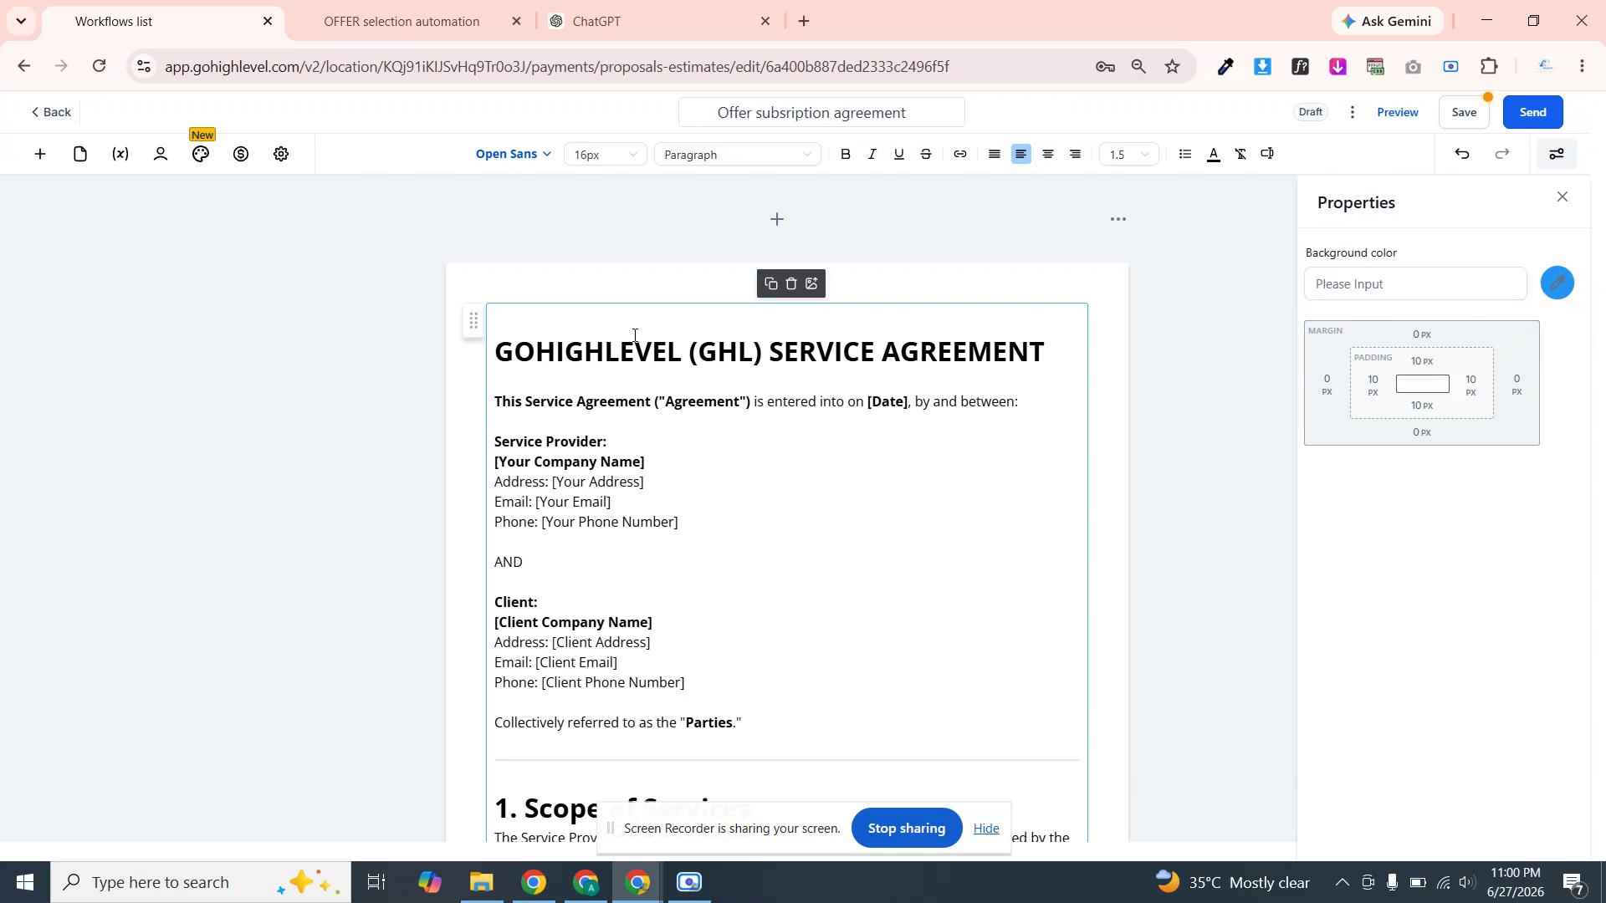
key("BackSpace")
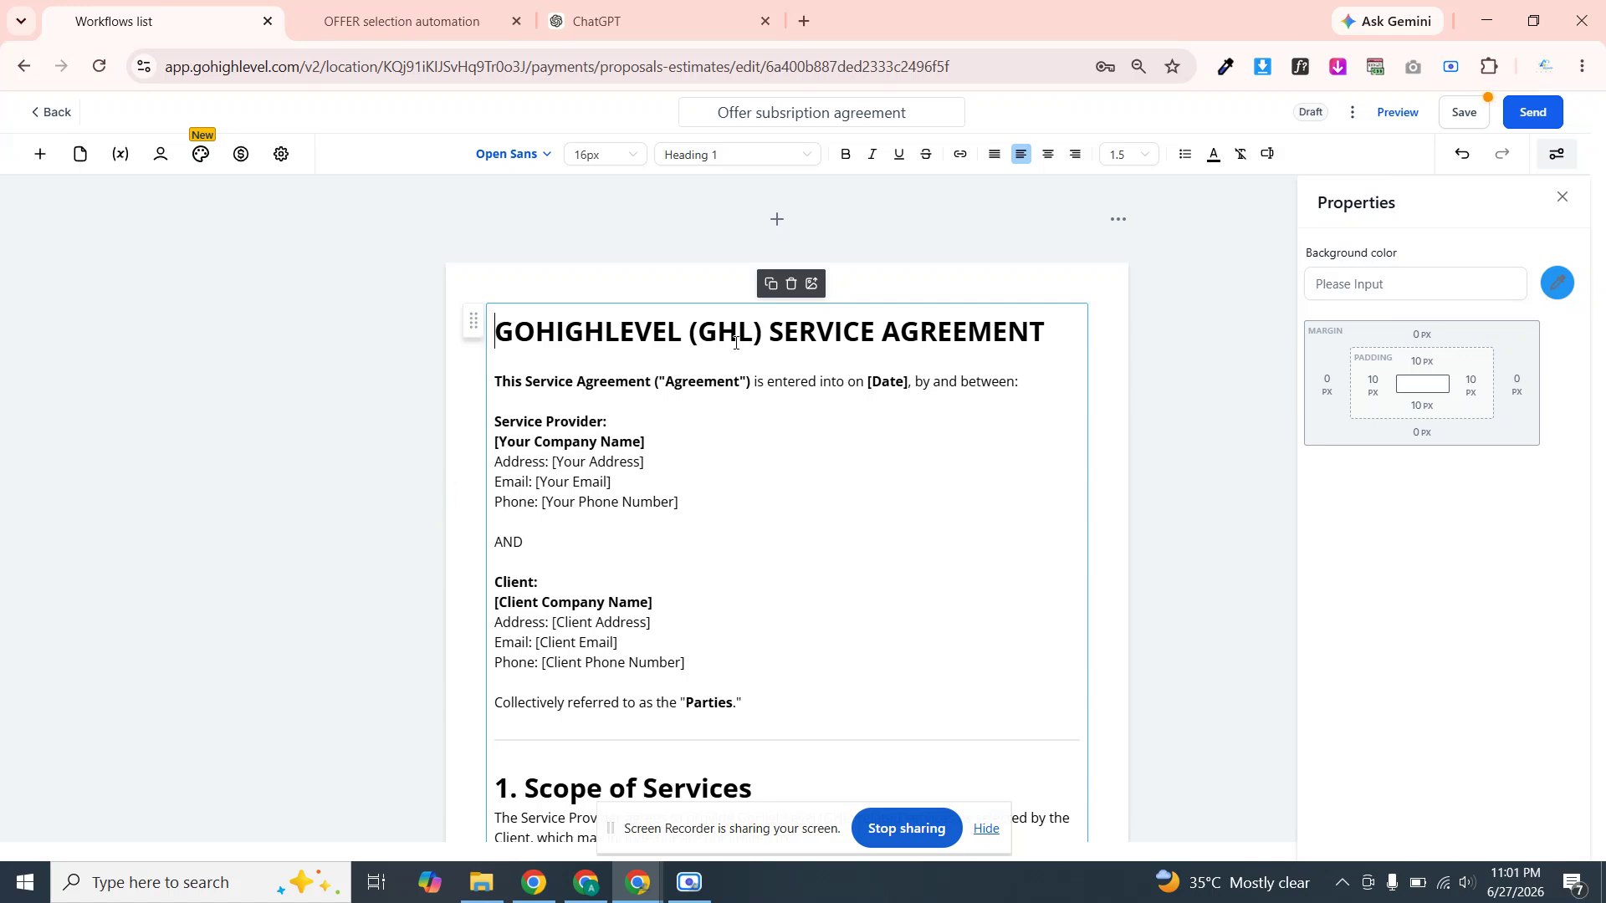
Replace the [Your Company Name] placeholder under Service Provider with the account's Name custom value
left_click(661, 434)
left_click_drag(660, 434, 495, 444)
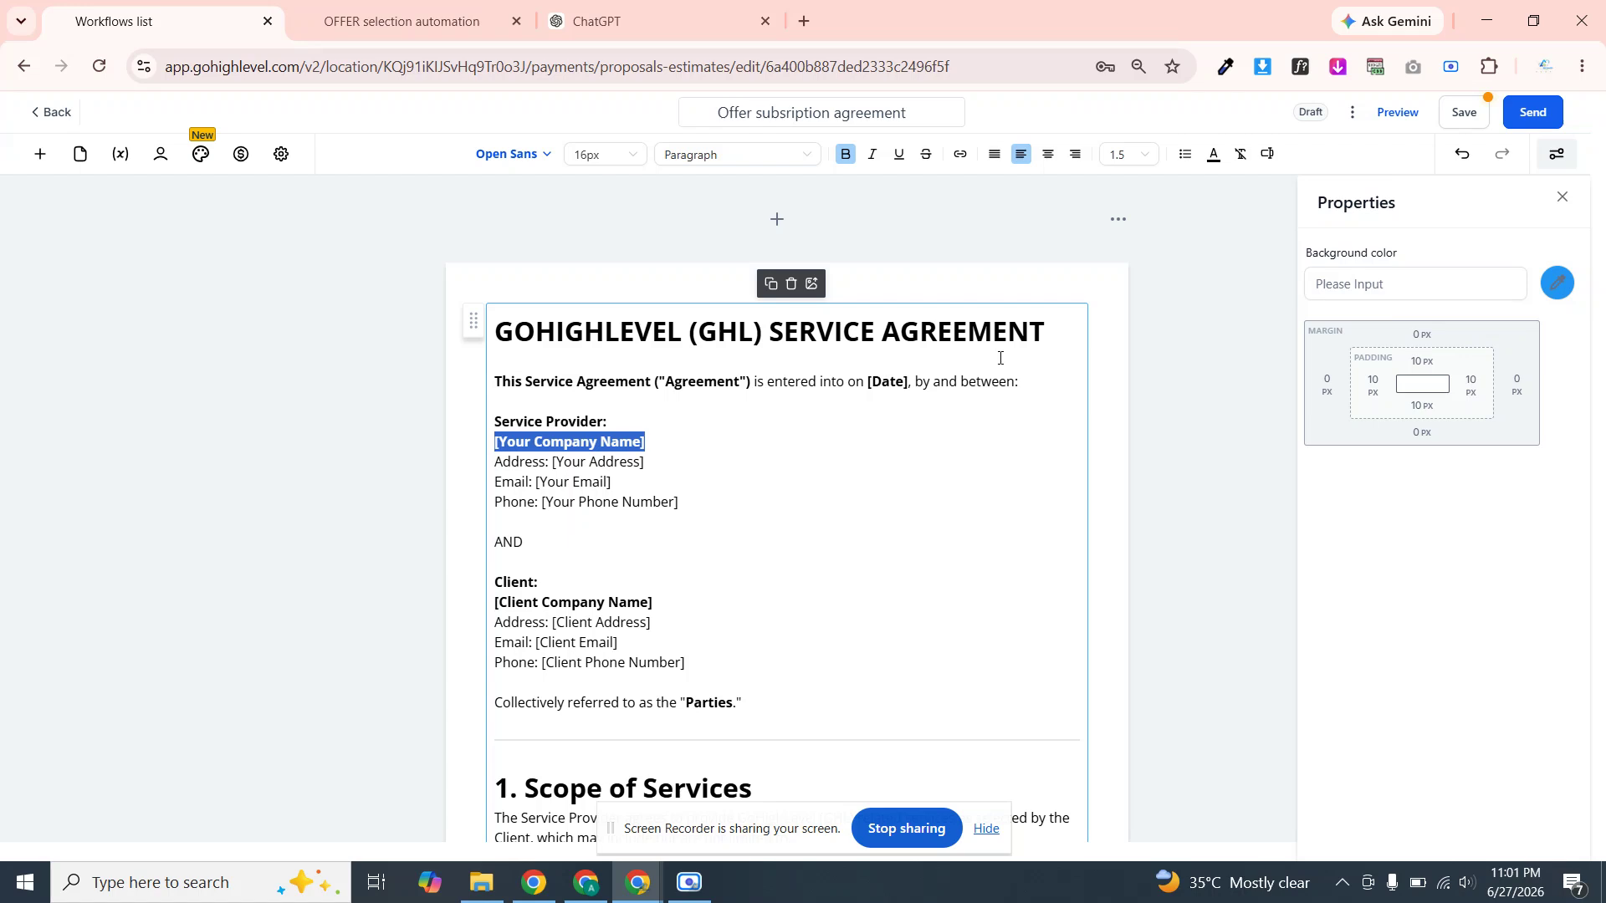
left_click(1265, 159)
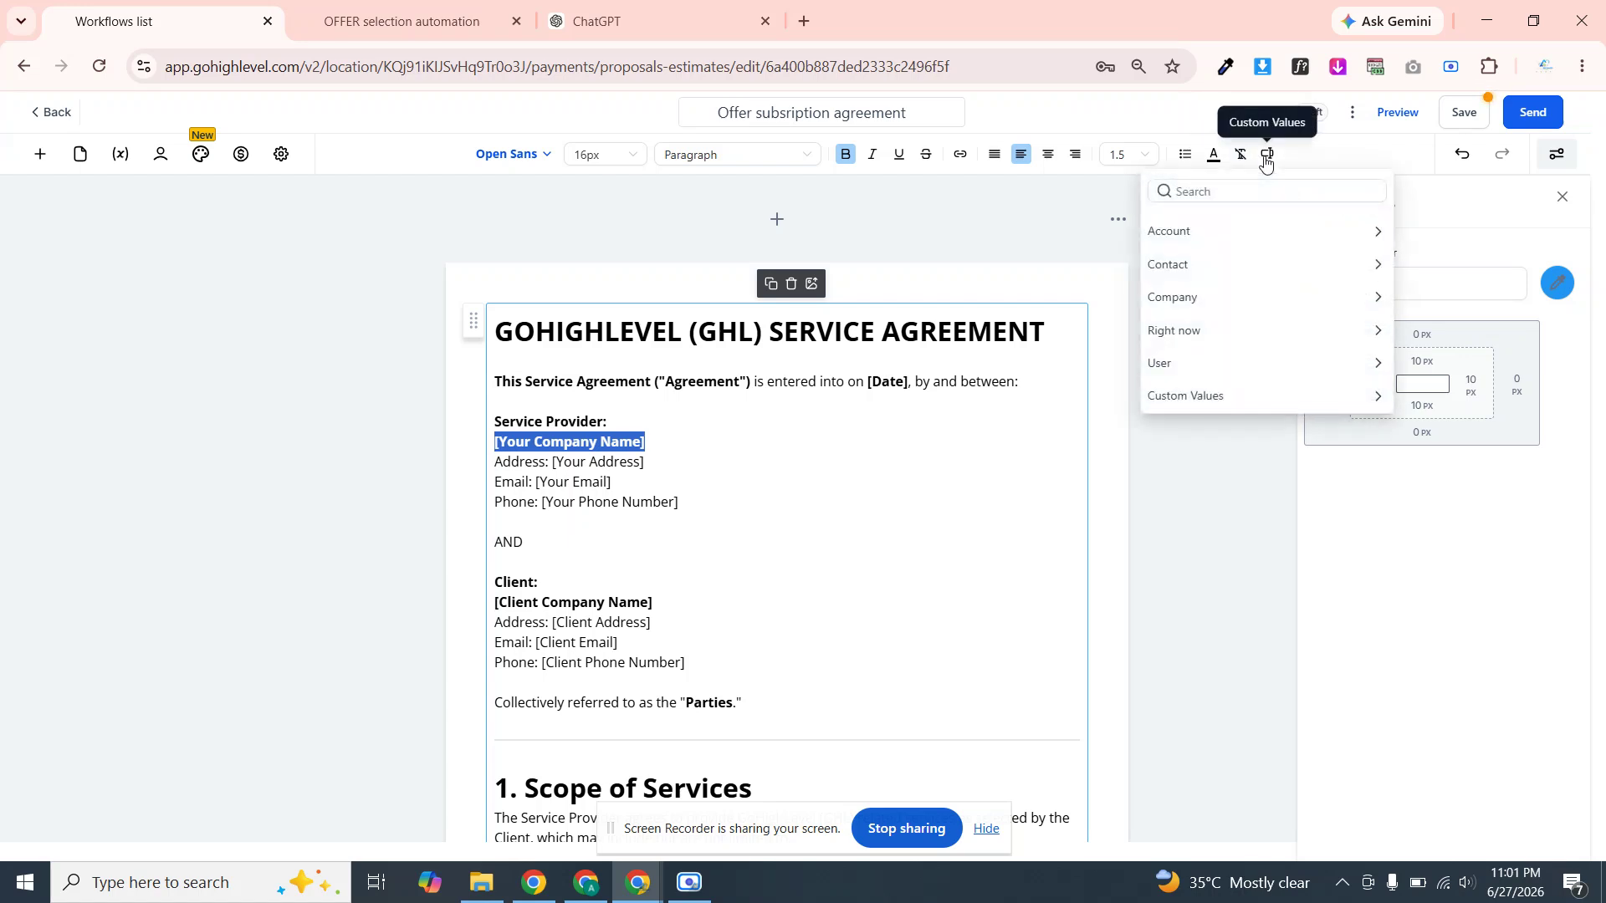
left_click(1172, 234)
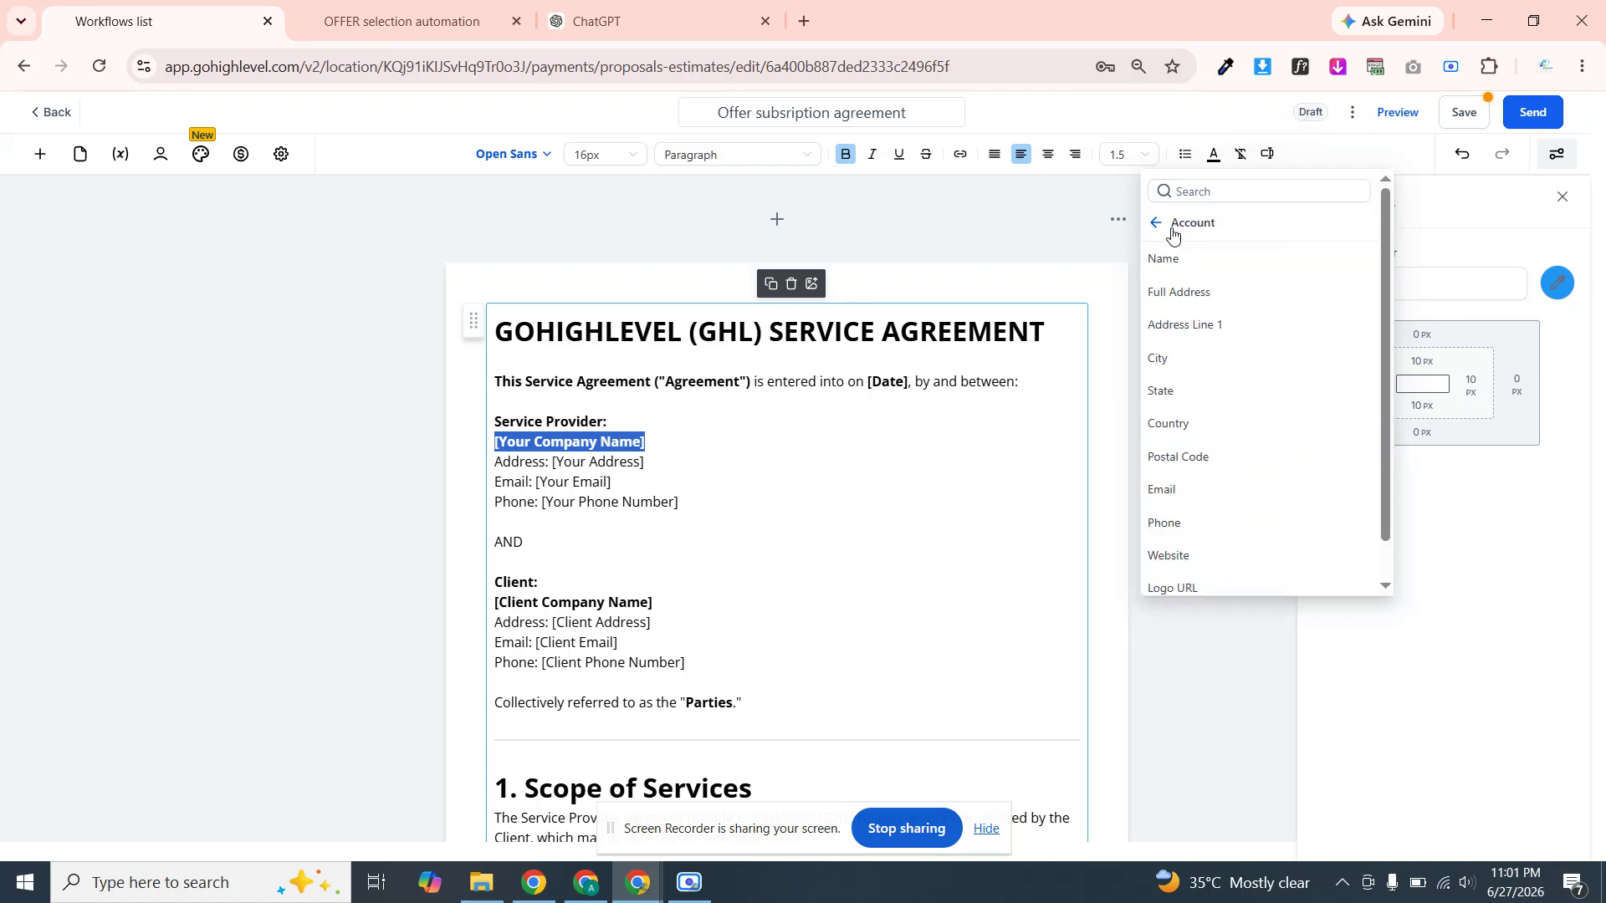
left_click(1163, 259)
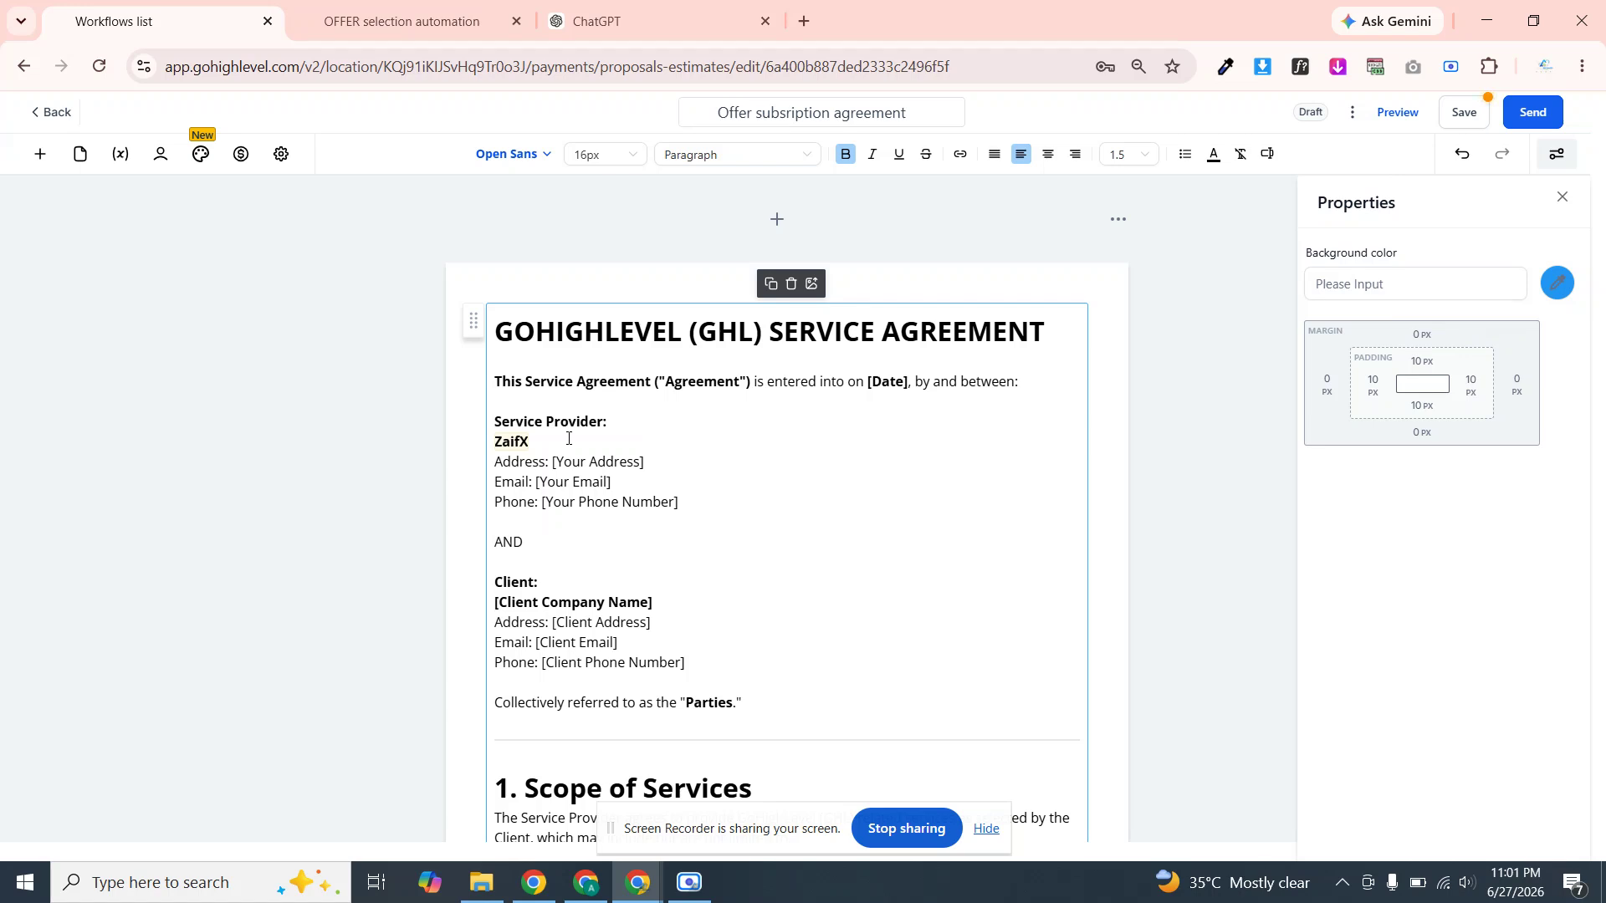
Replace the [Your Address] placeholder under Service Provider with the account's Full Address custom value
left_click(553, 459)
left_click_drag(553, 461, 644, 461)
left_click(1267, 154)
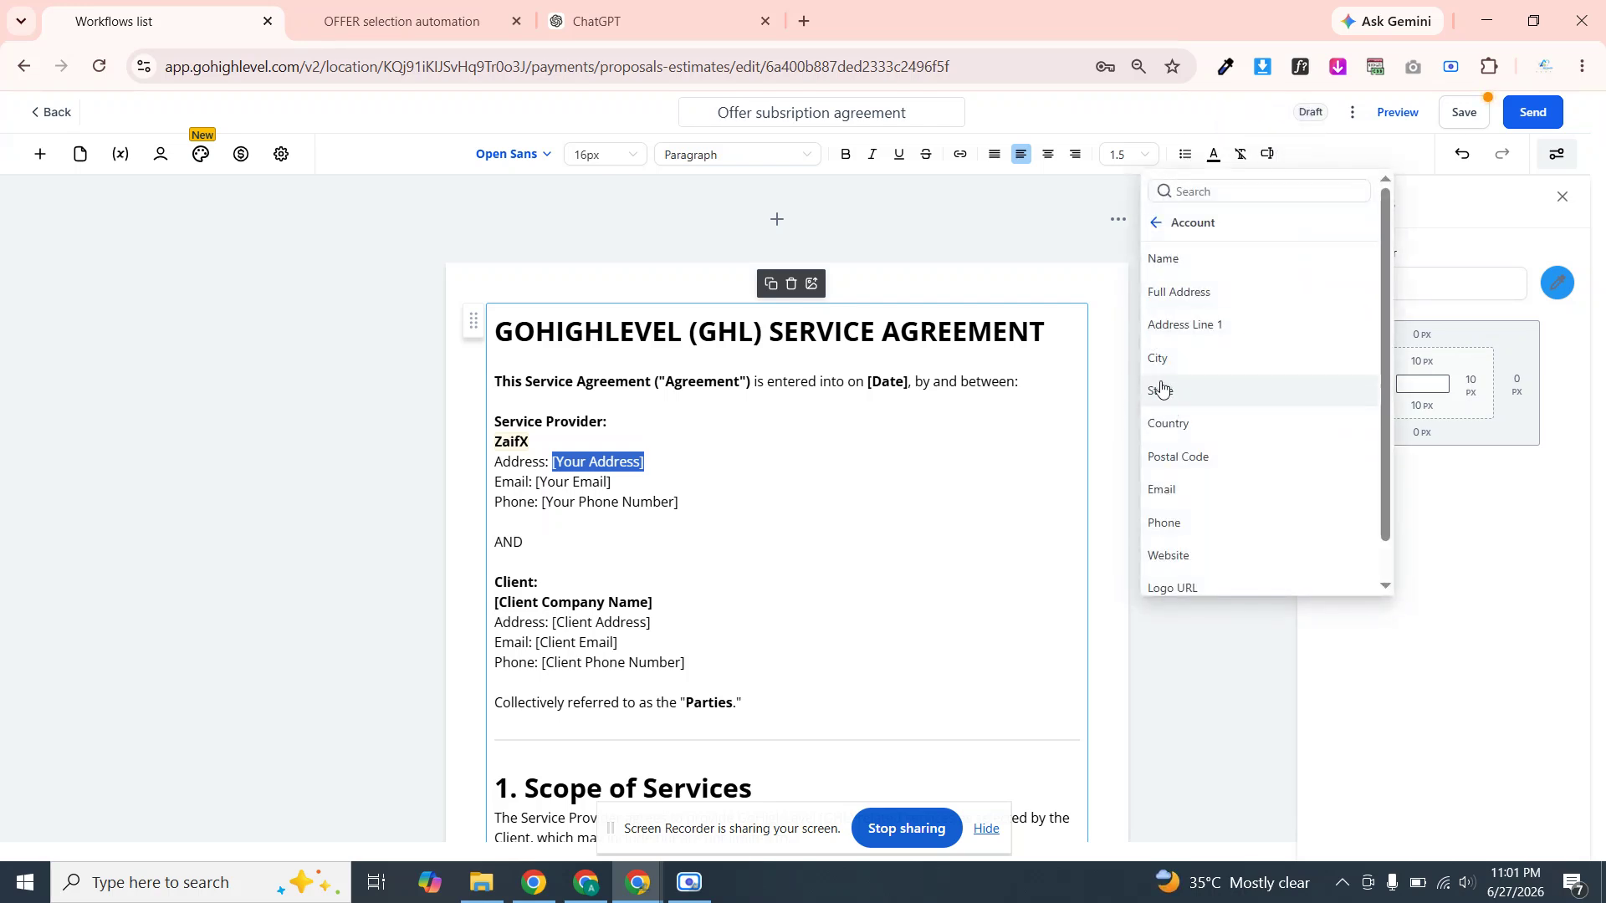
left_click(1169, 292)
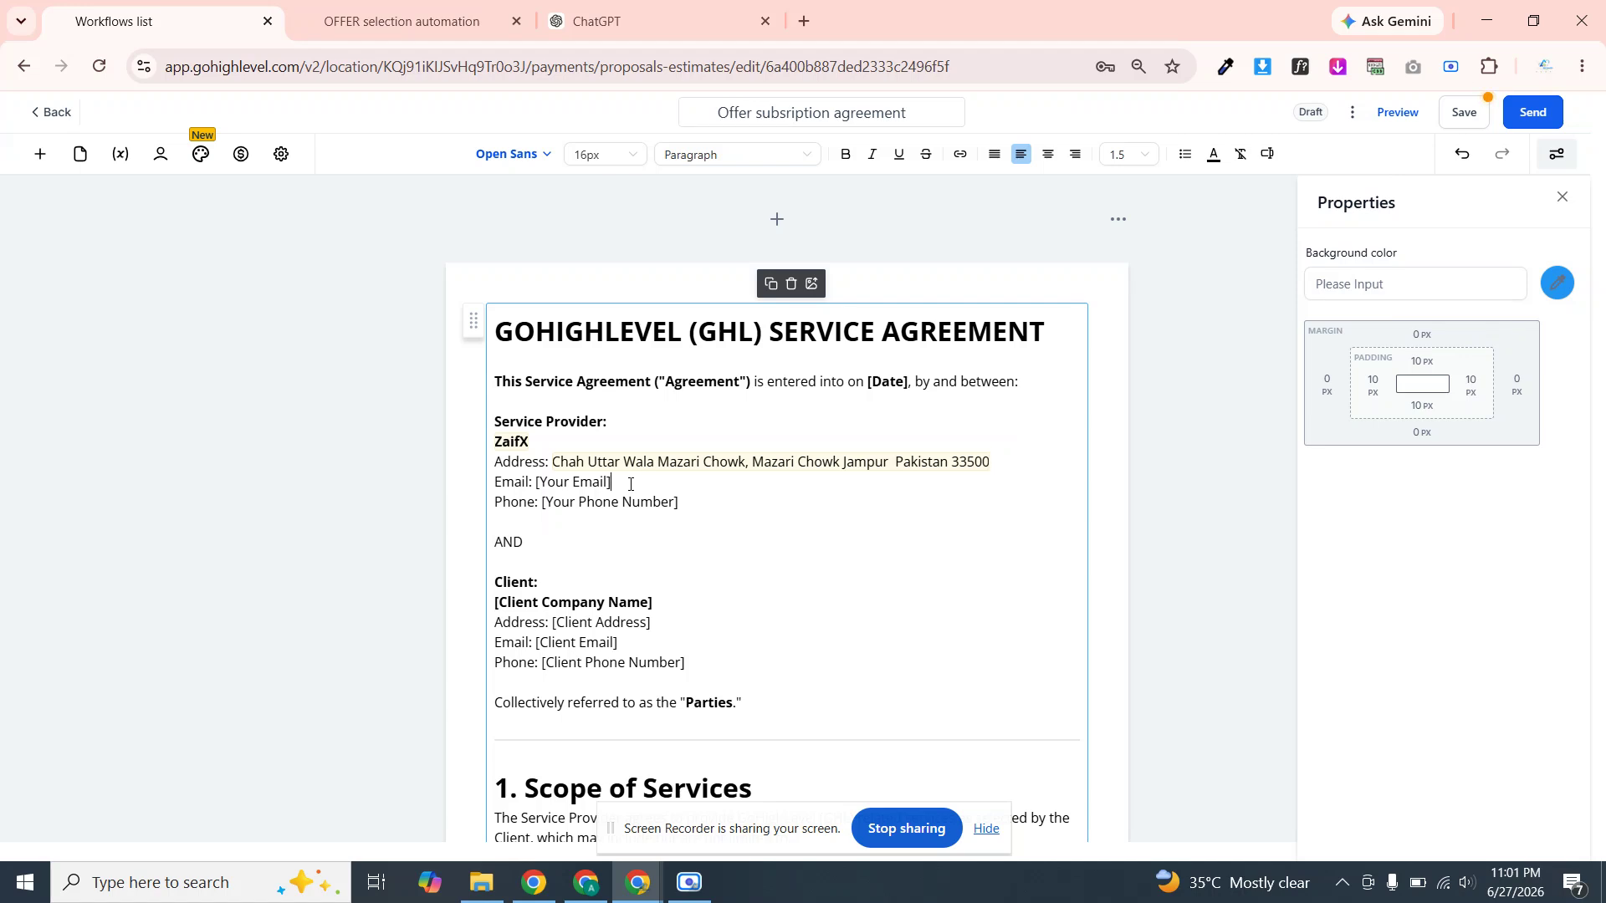
Replace the Service Provider's [Your Email] and [Your Phone Number] placeholders with the account's Email and Phone custom values
left_click_drag(632, 483, 537, 482)
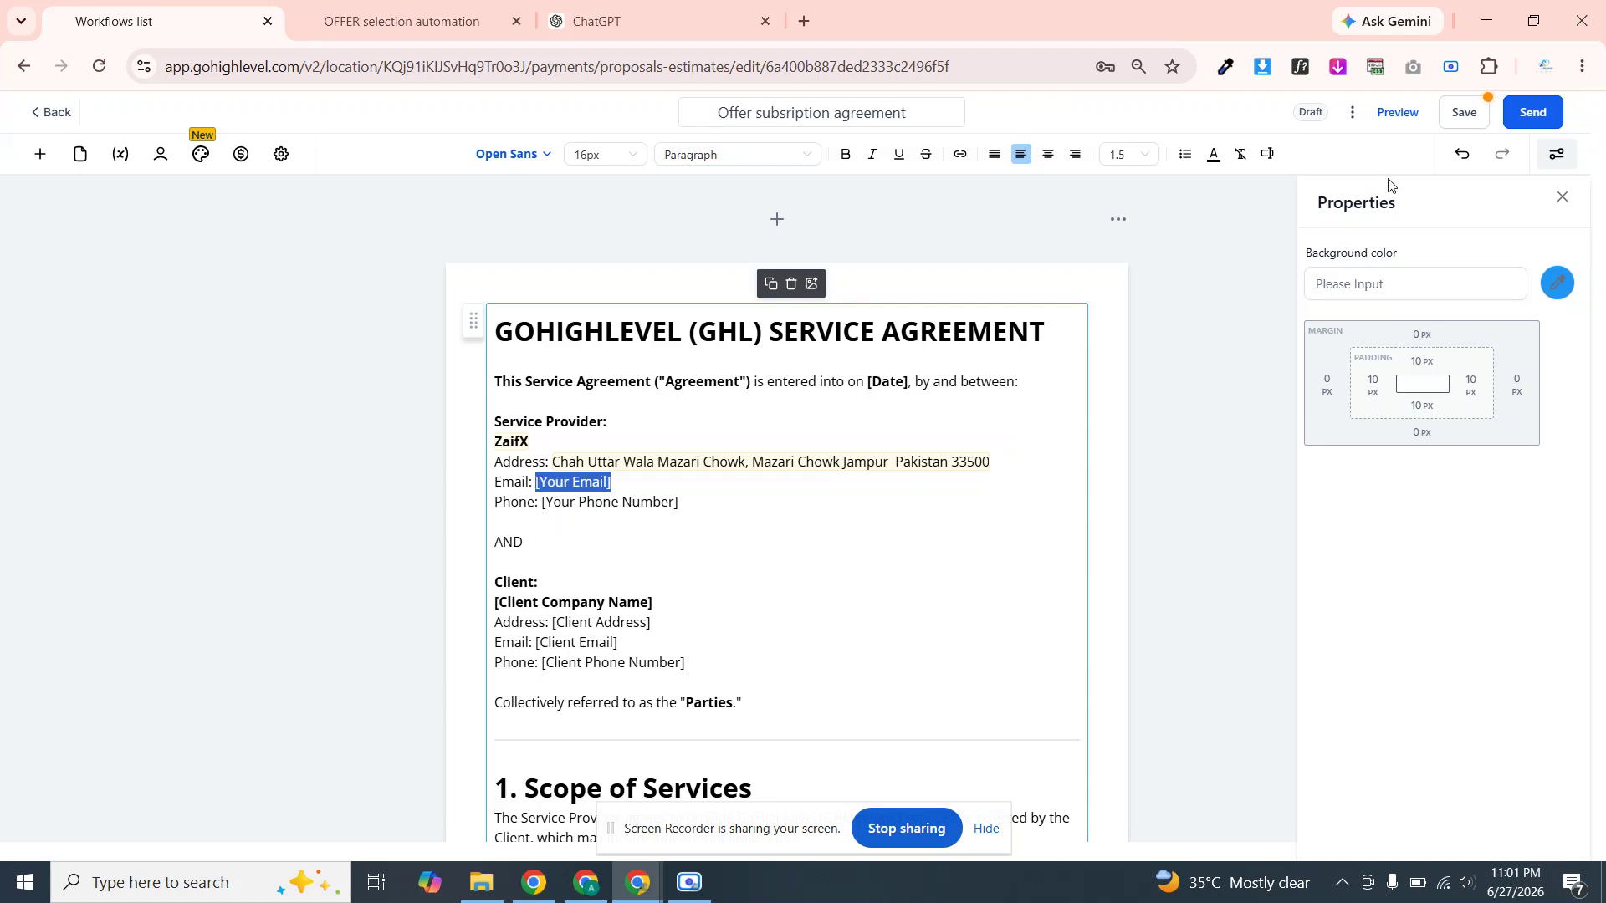
left_click(1269, 156)
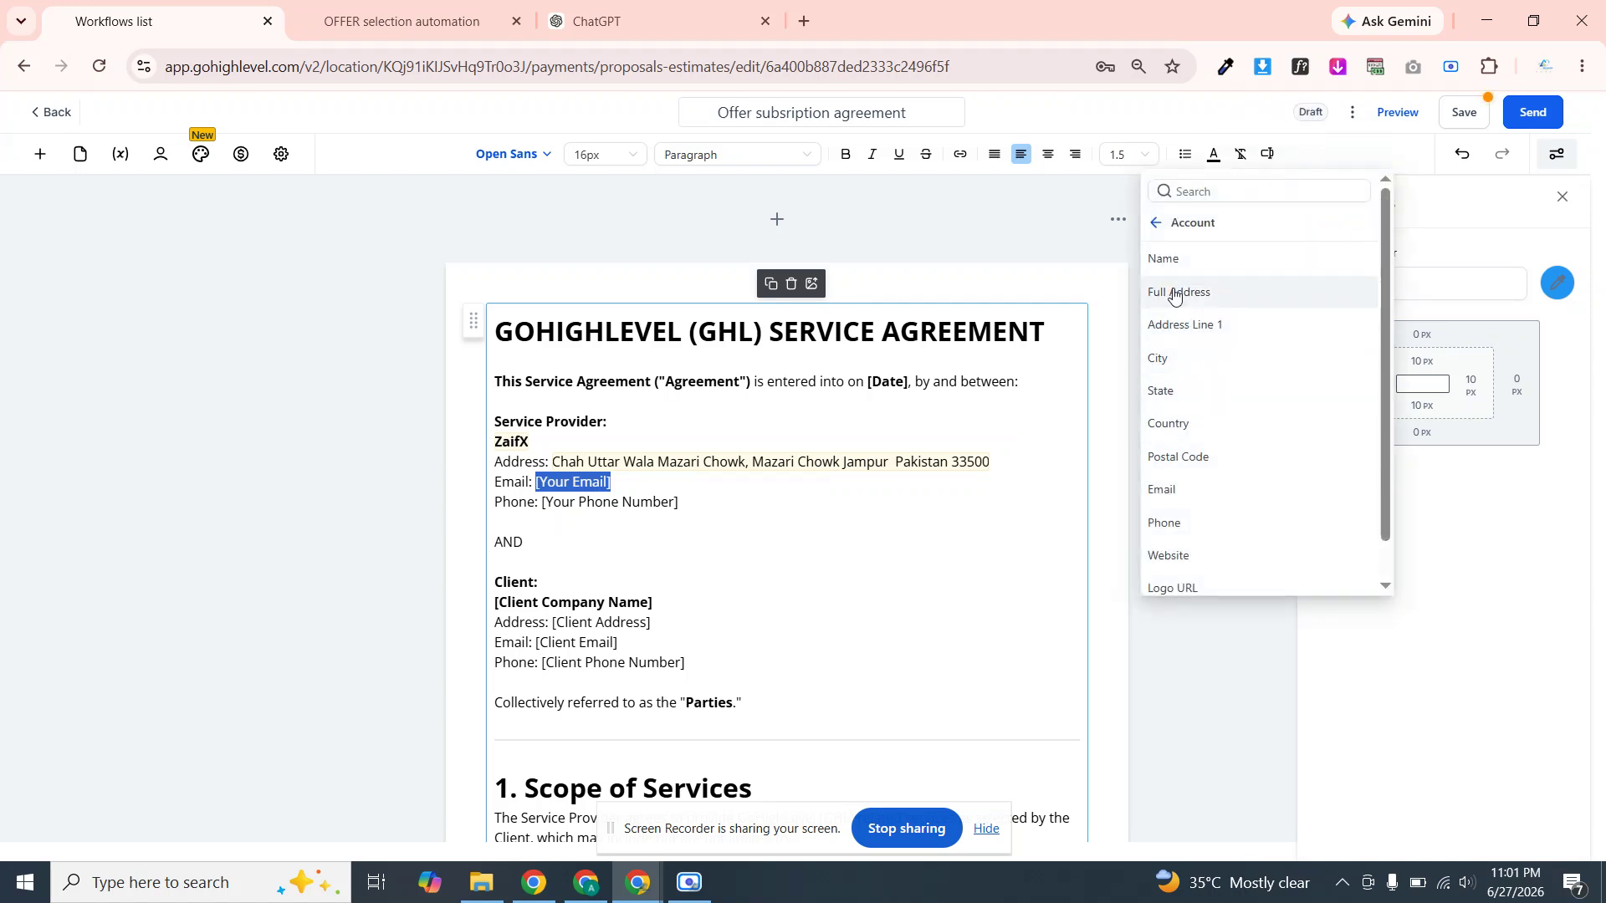
left_click(1161, 489)
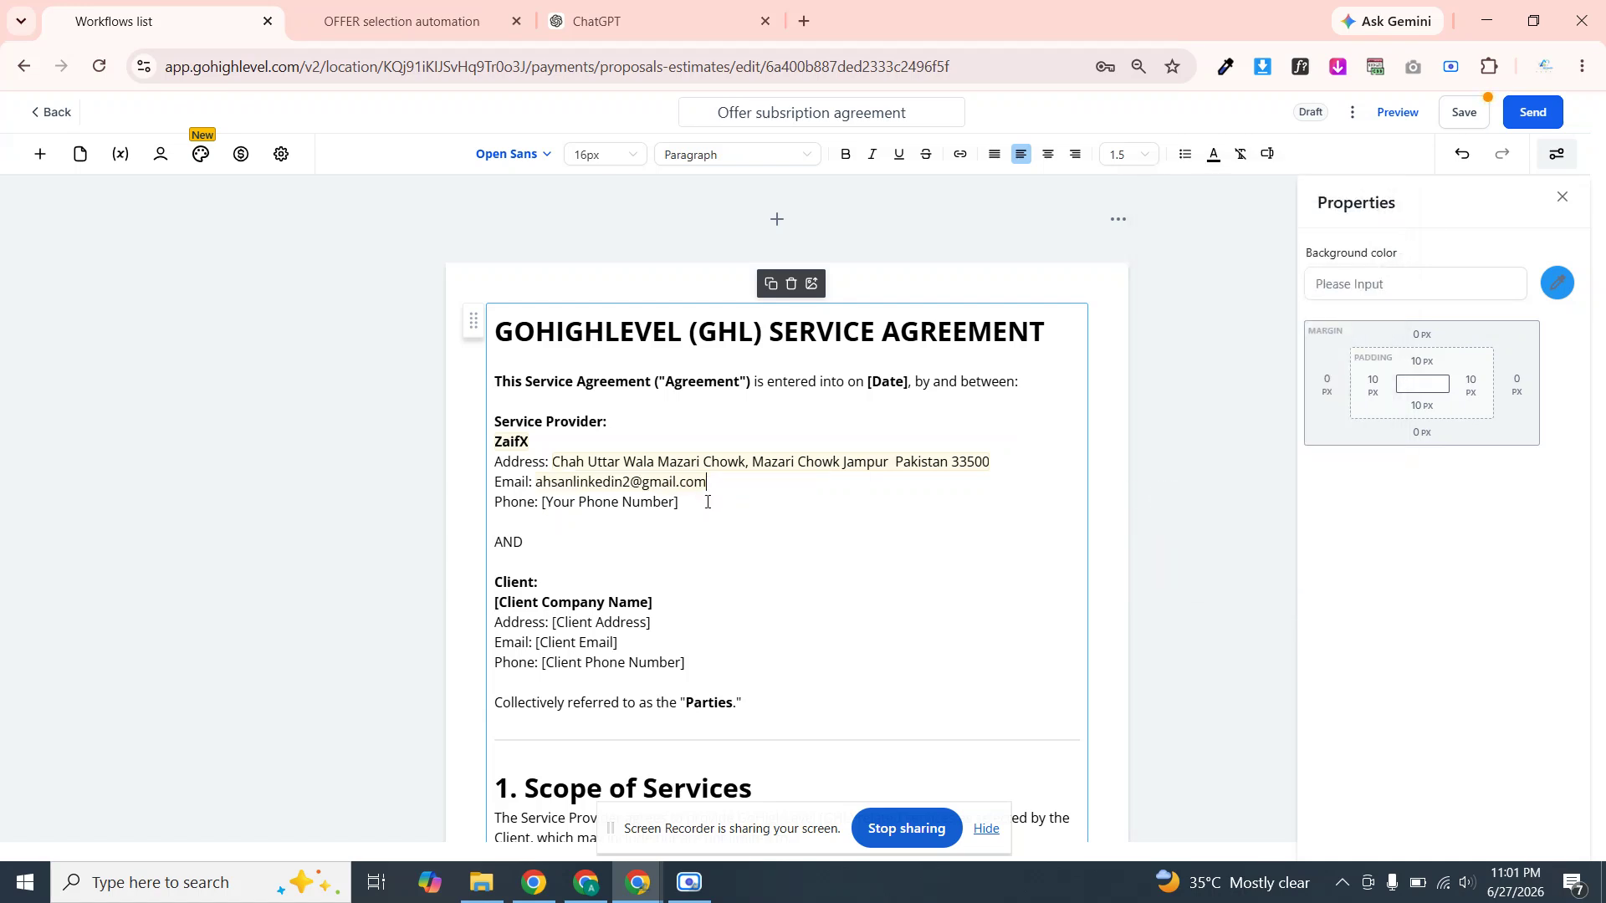
left_click_drag(707, 502, 544, 500)
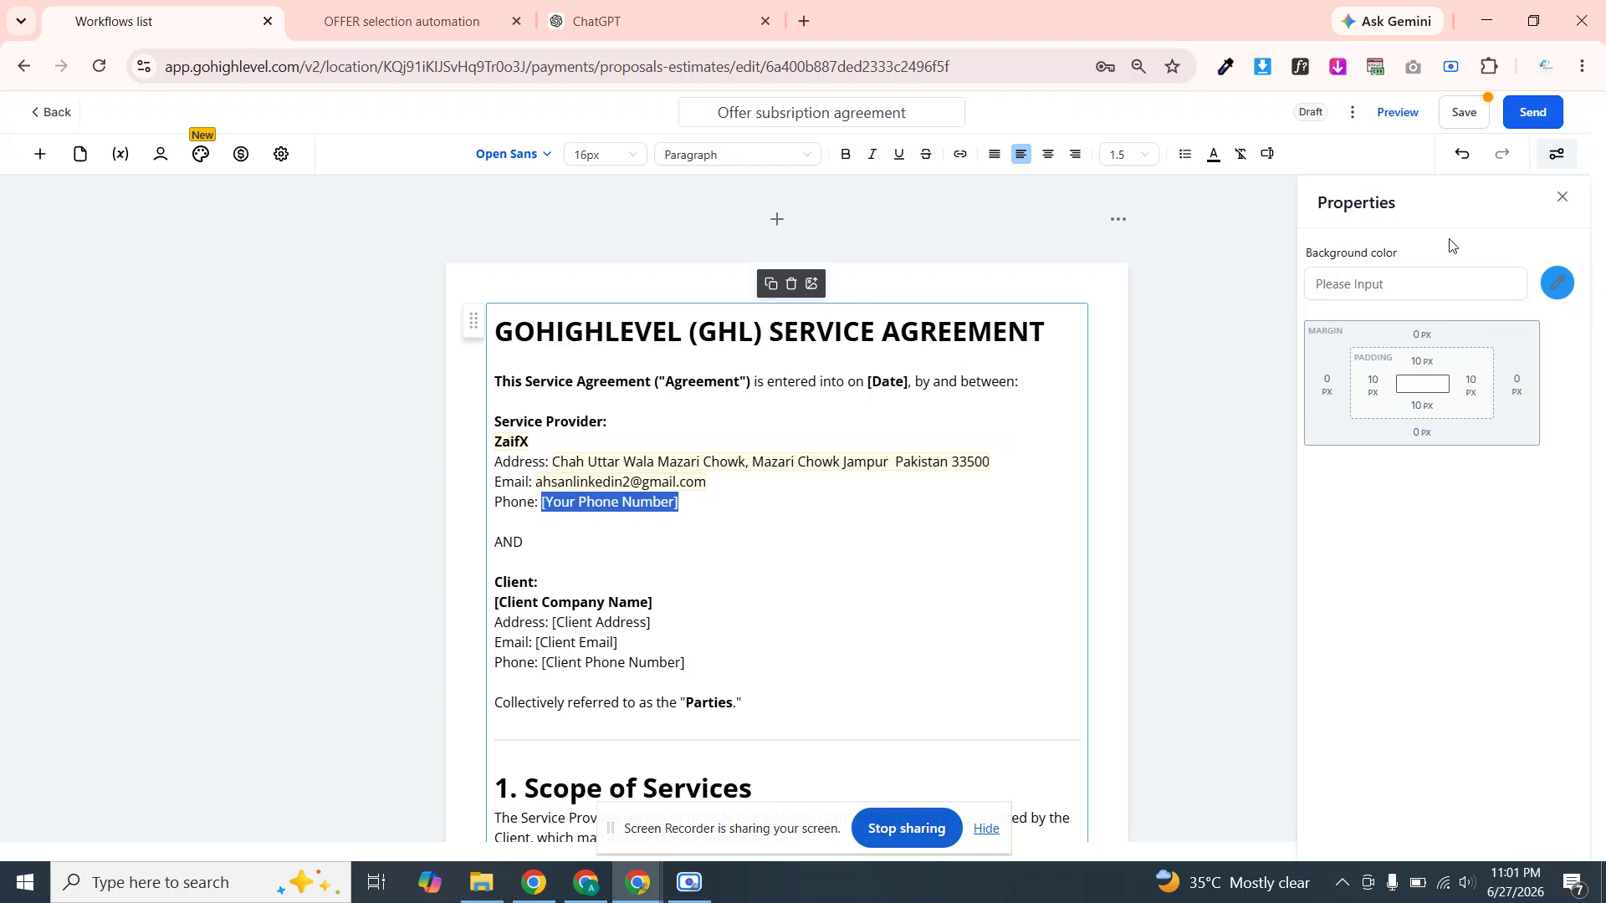
left_click(1267, 157)
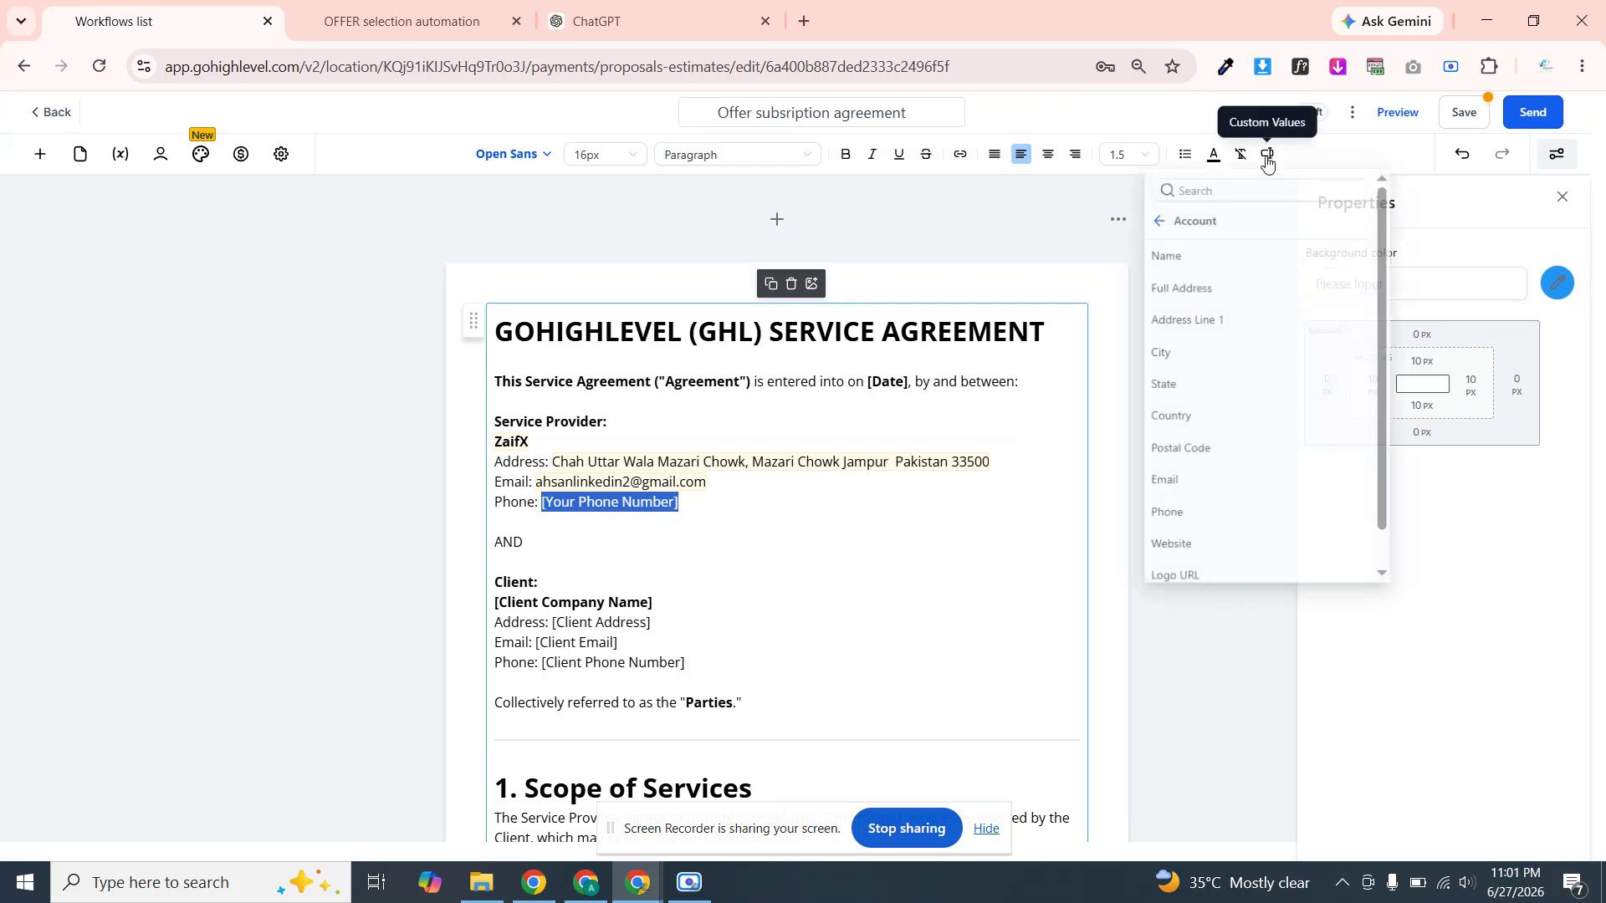
left_click(1160, 525)
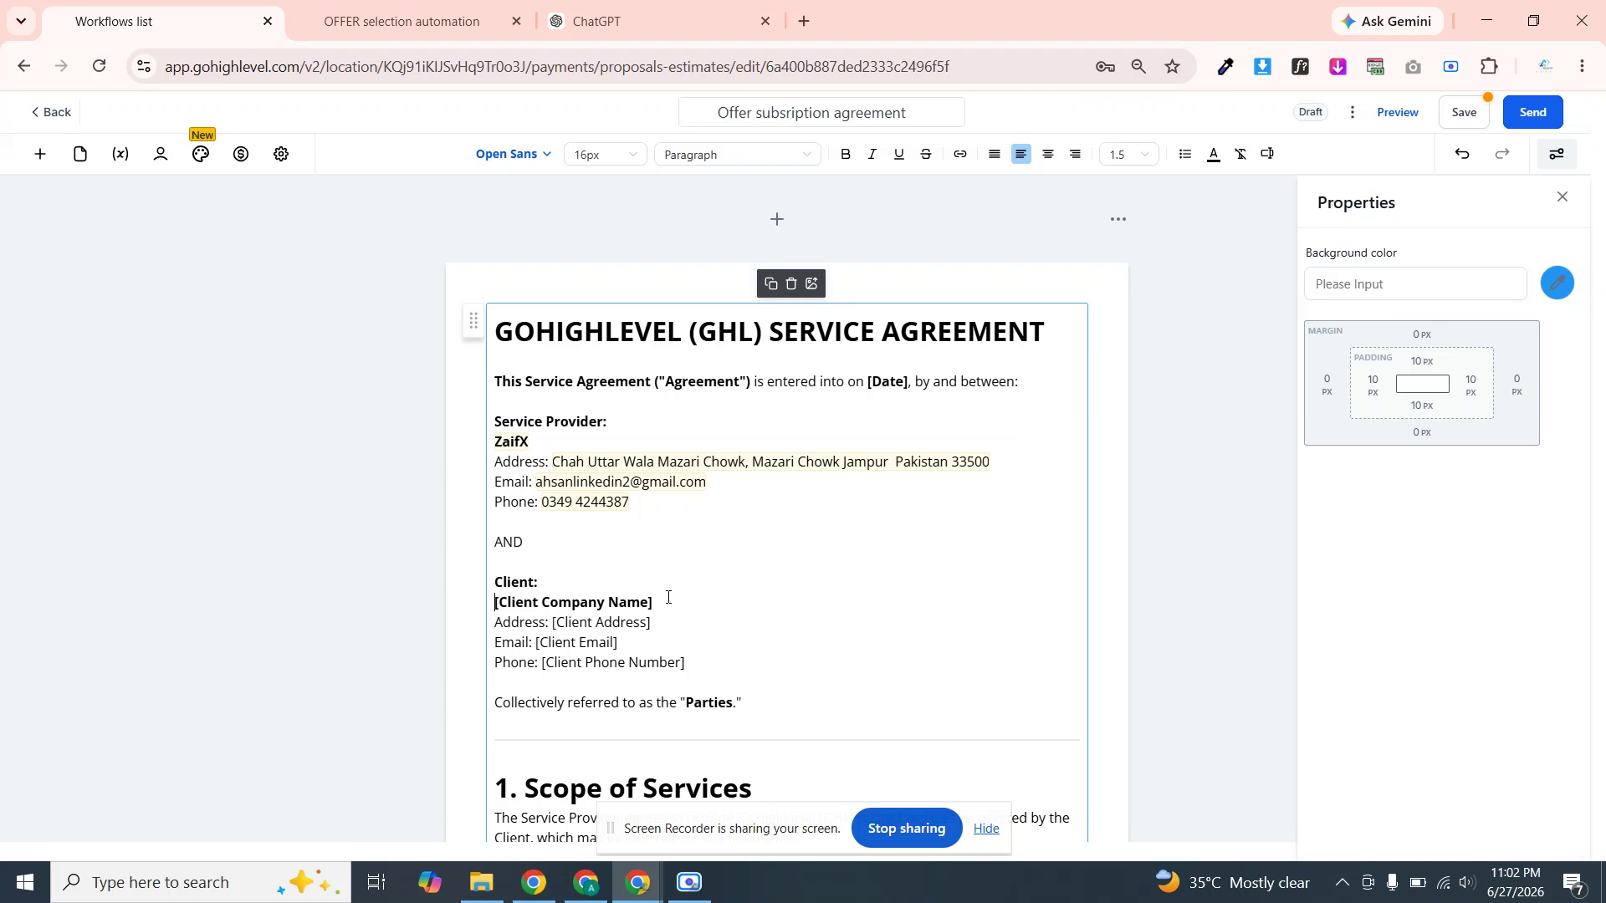
Replace the [Client Company Name] placeholder under Client with the contact's Company Name custom value
left_click_drag(653, 603, 495, 600)
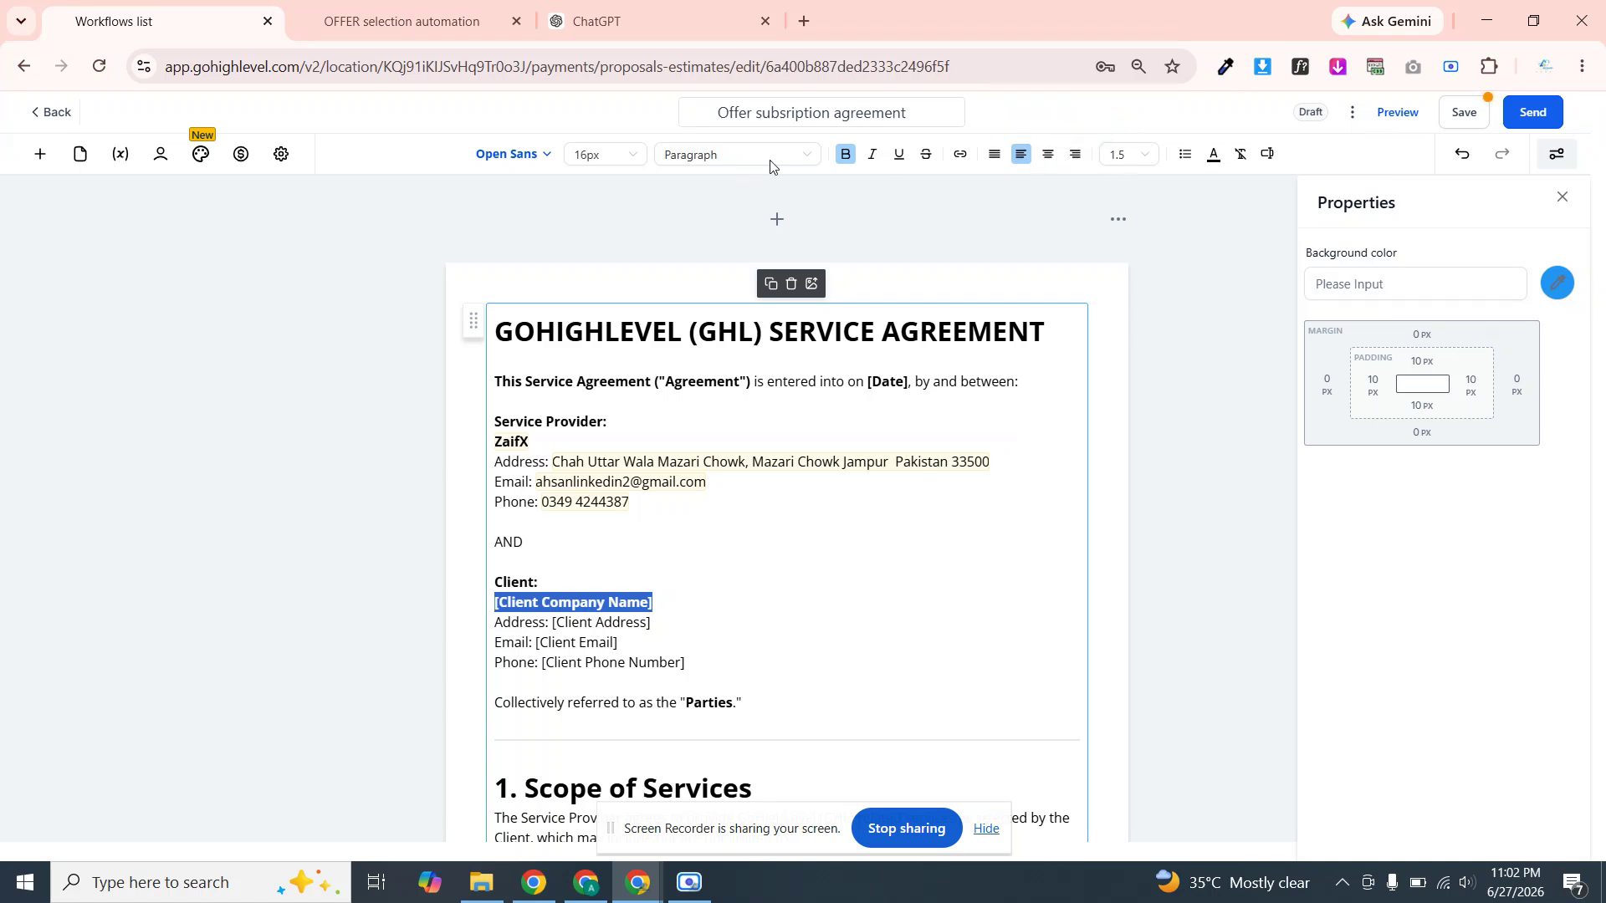
left_click(1267, 159)
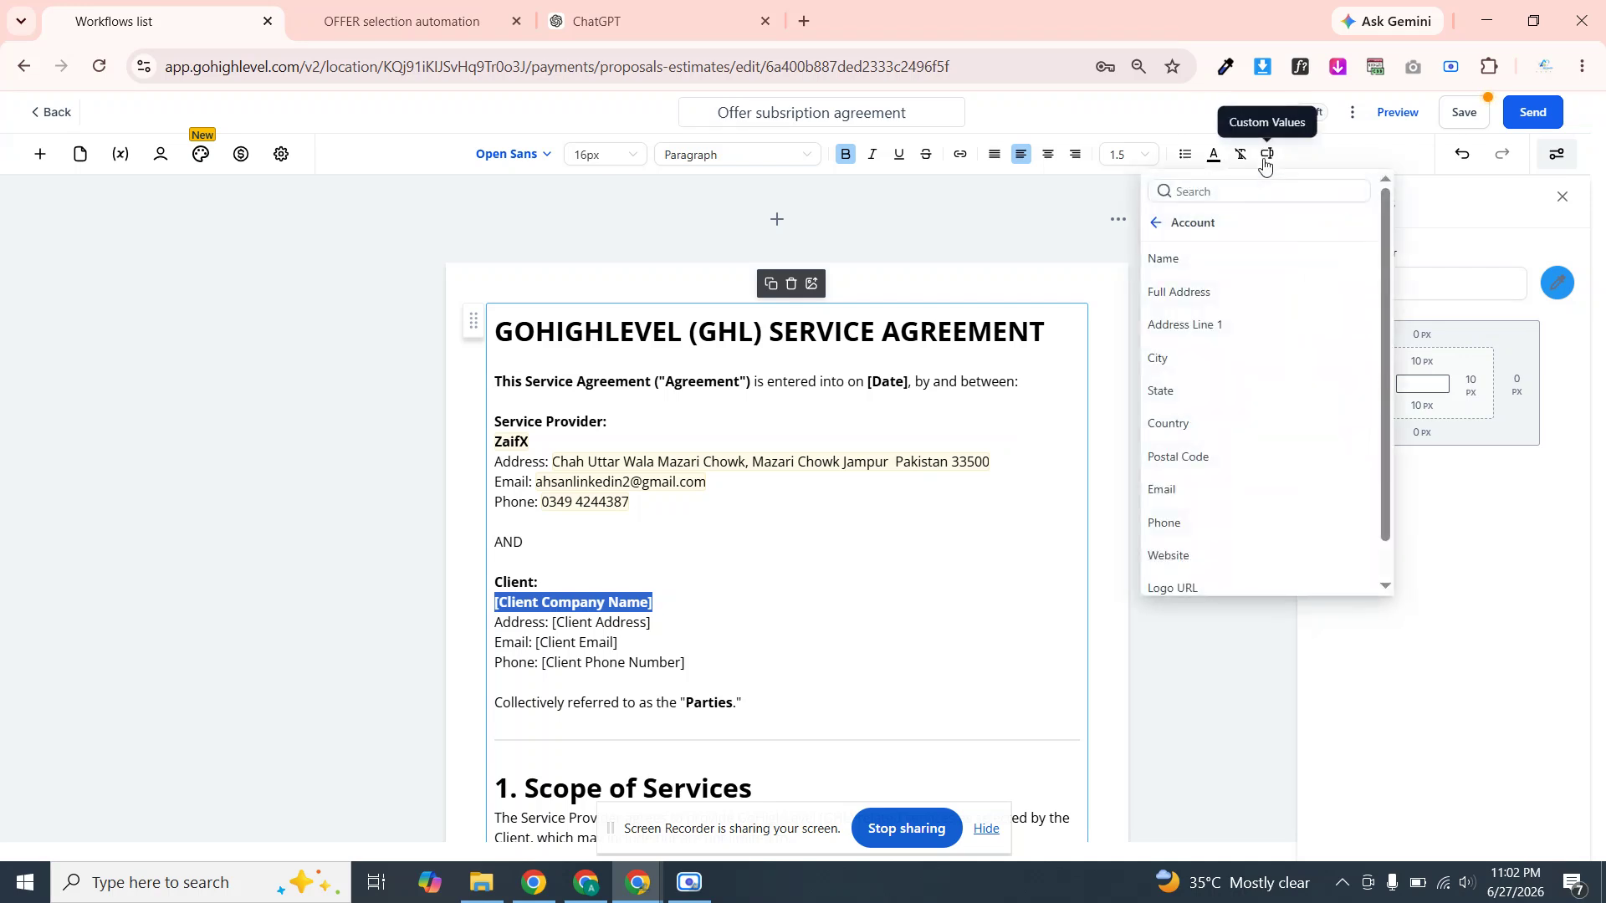
left_click(1156, 224)
left_click(1164, 263)
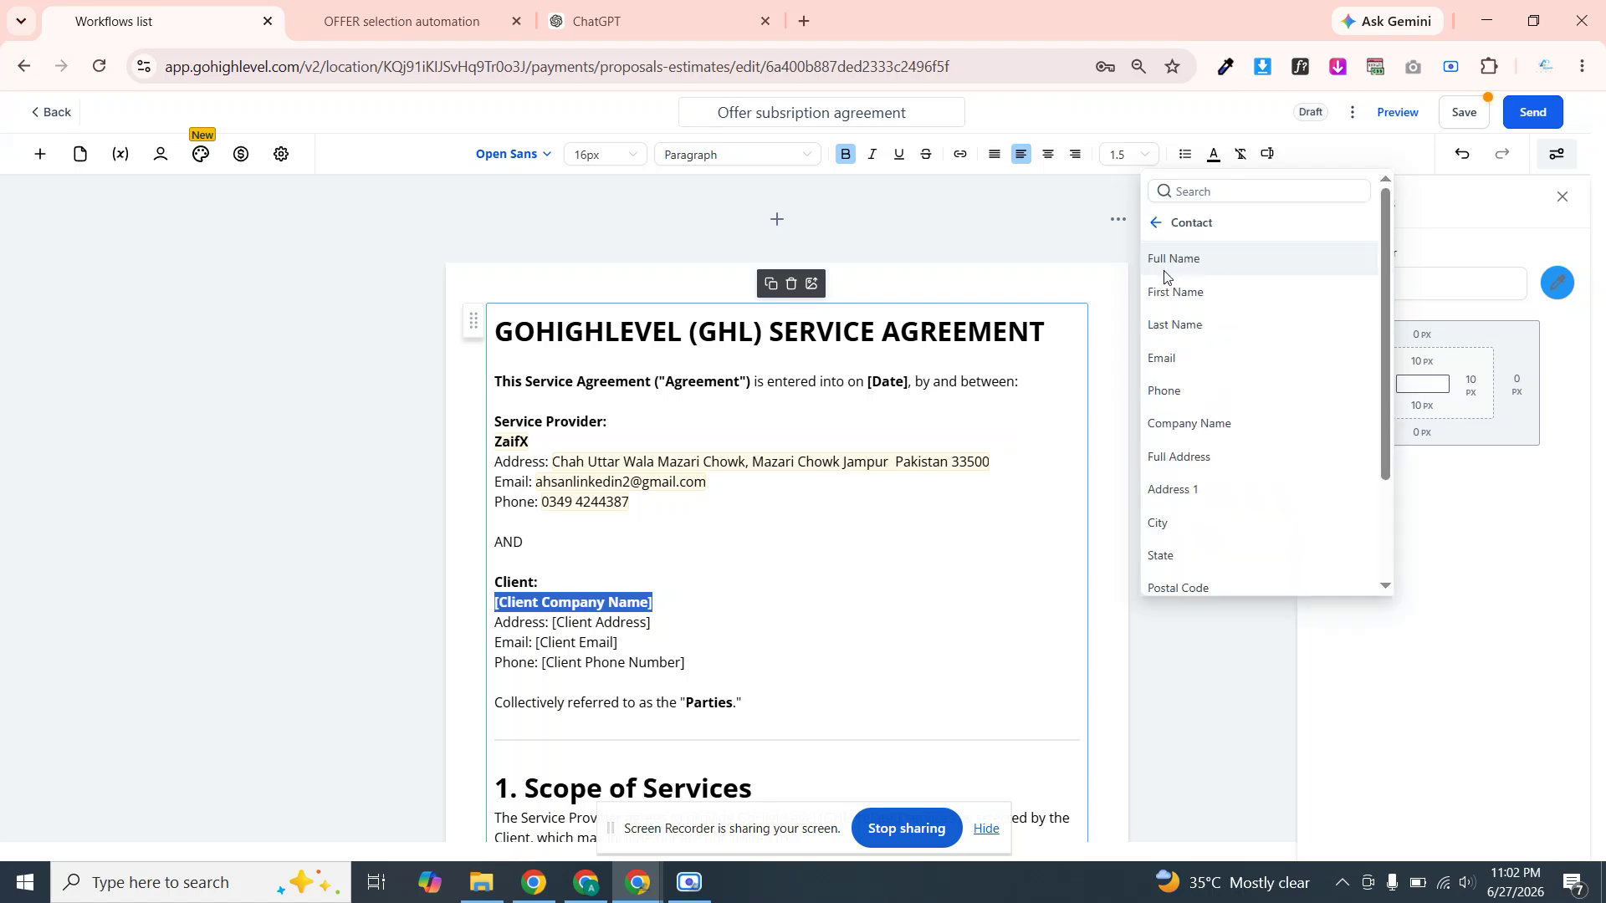
left_click(1182, 427)
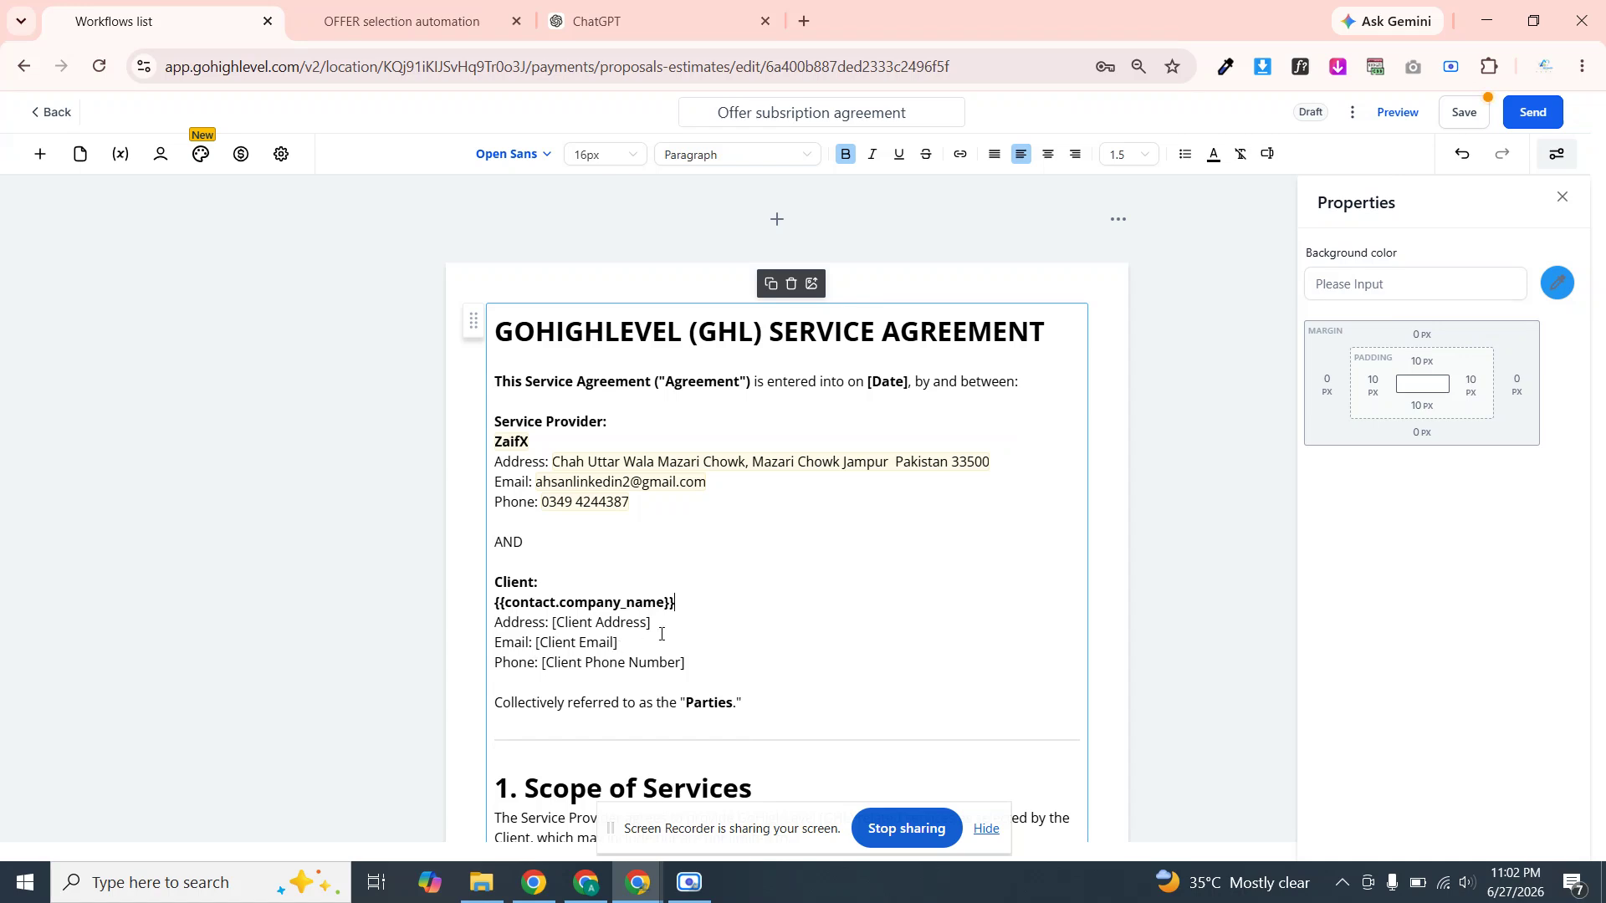
Replace the [Client Address] placeholder with the contact's Full Address custom value
left_click_drag(654, 626, 558, 626)
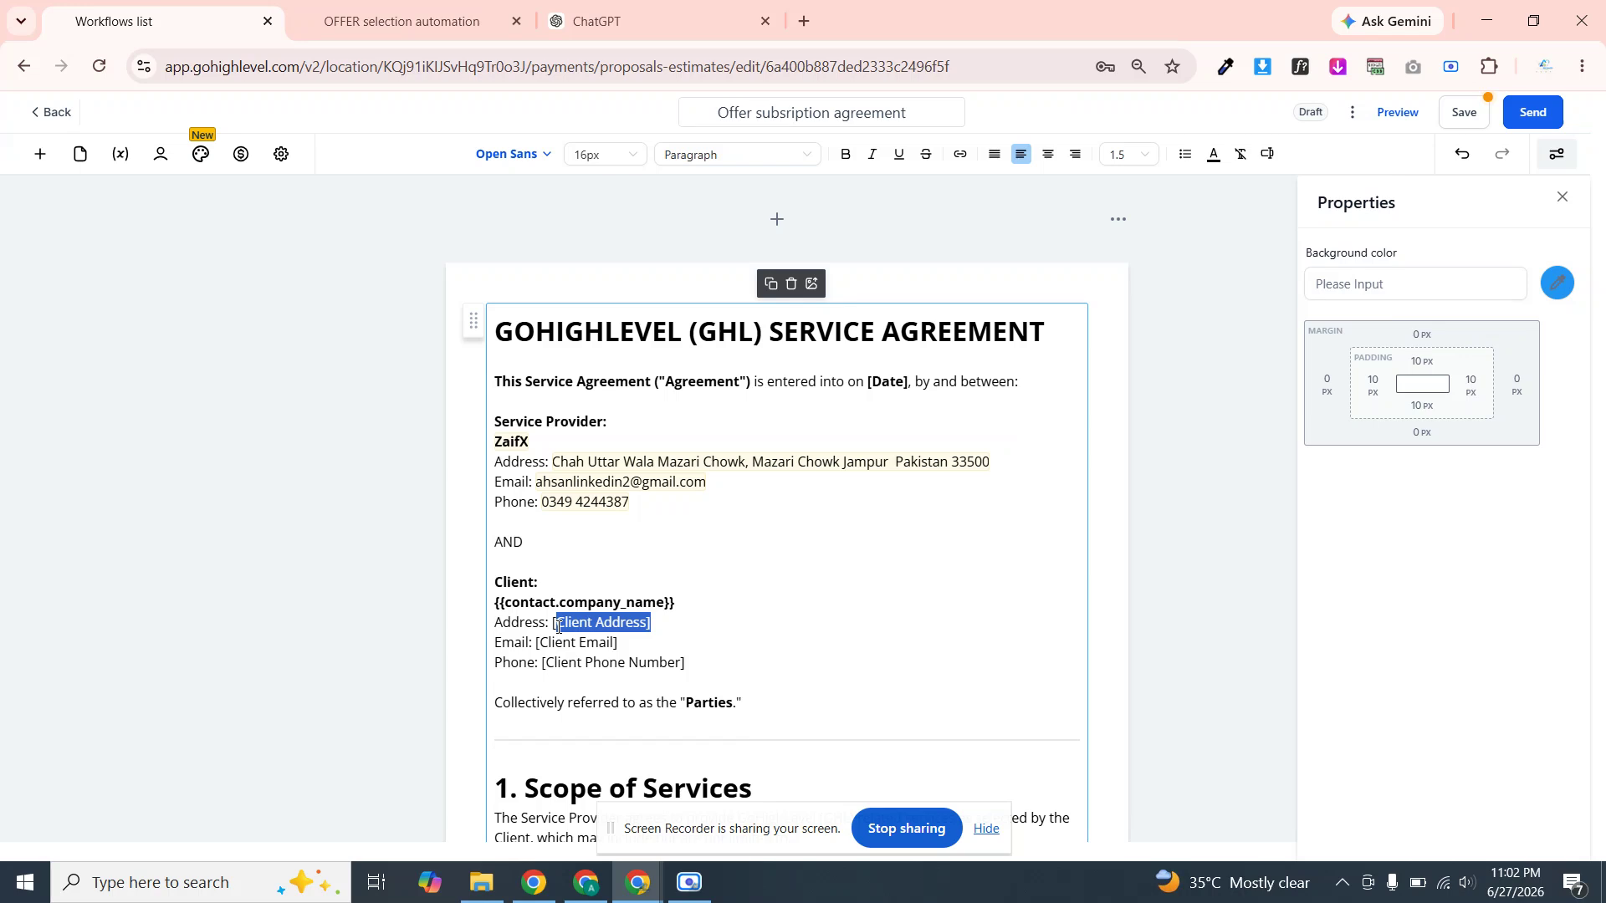
key("BackSpace")
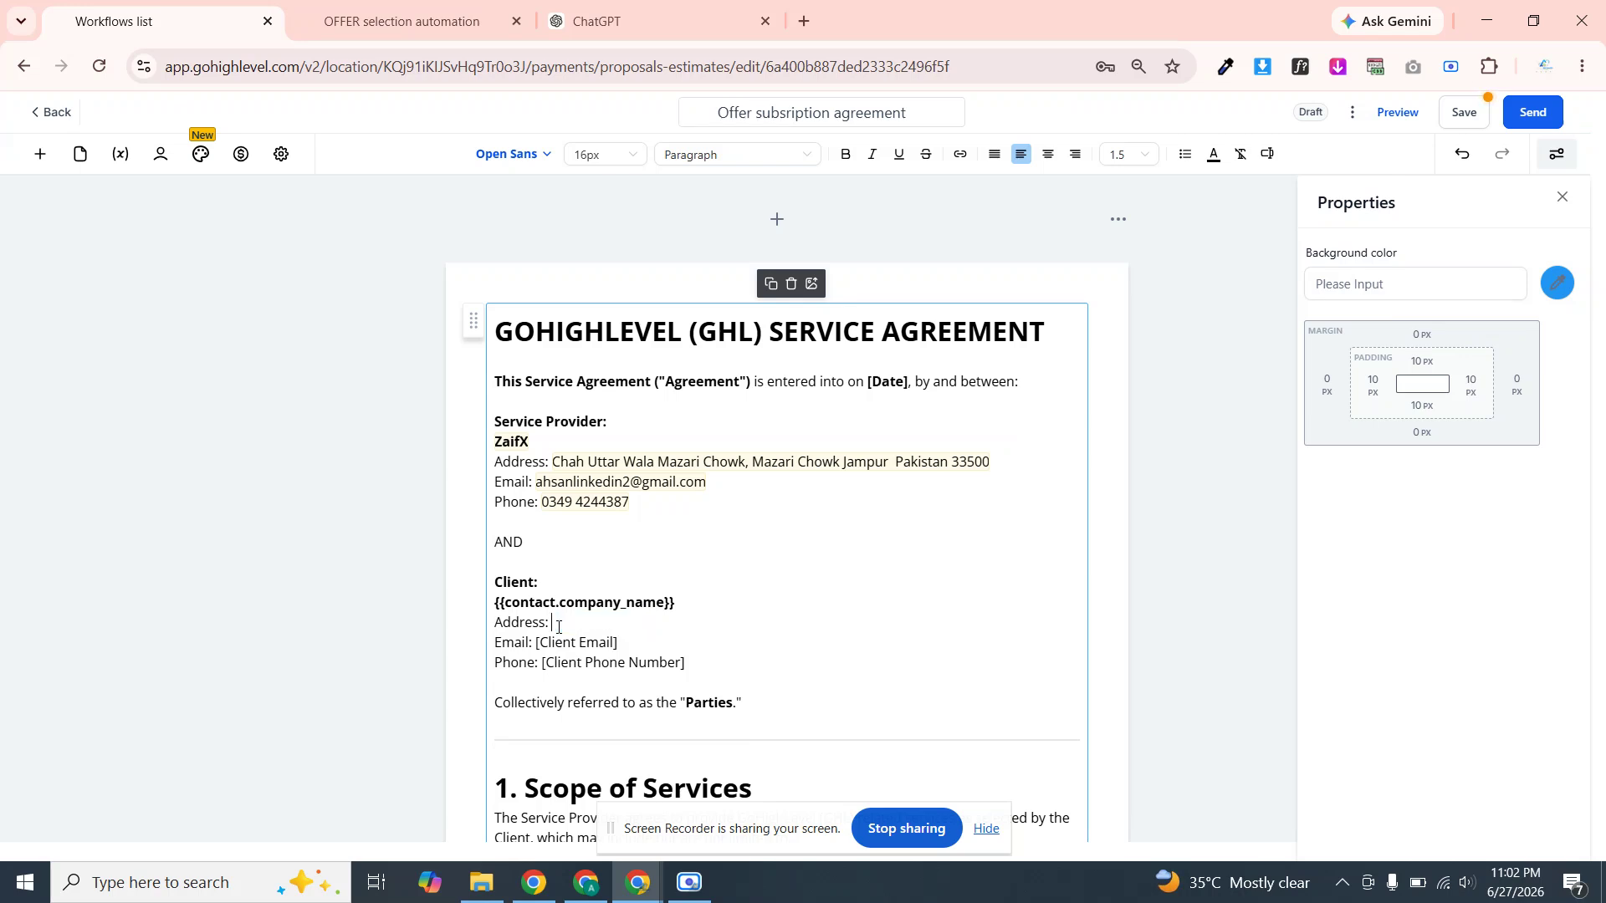
left_click(1267, 156)
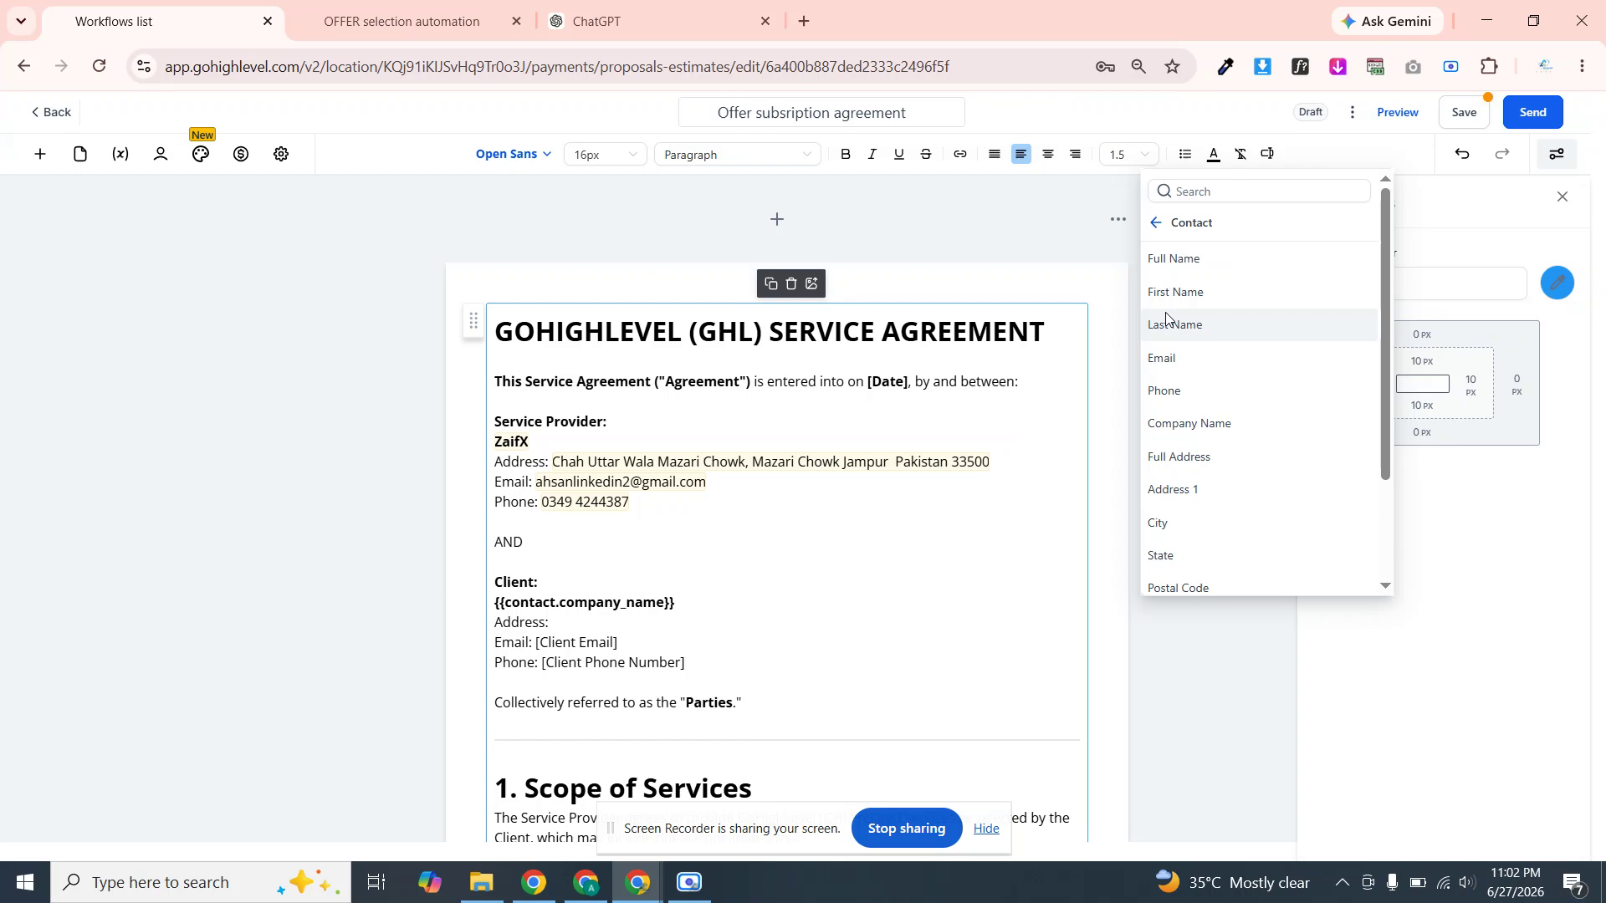
left_click(1166, 461)
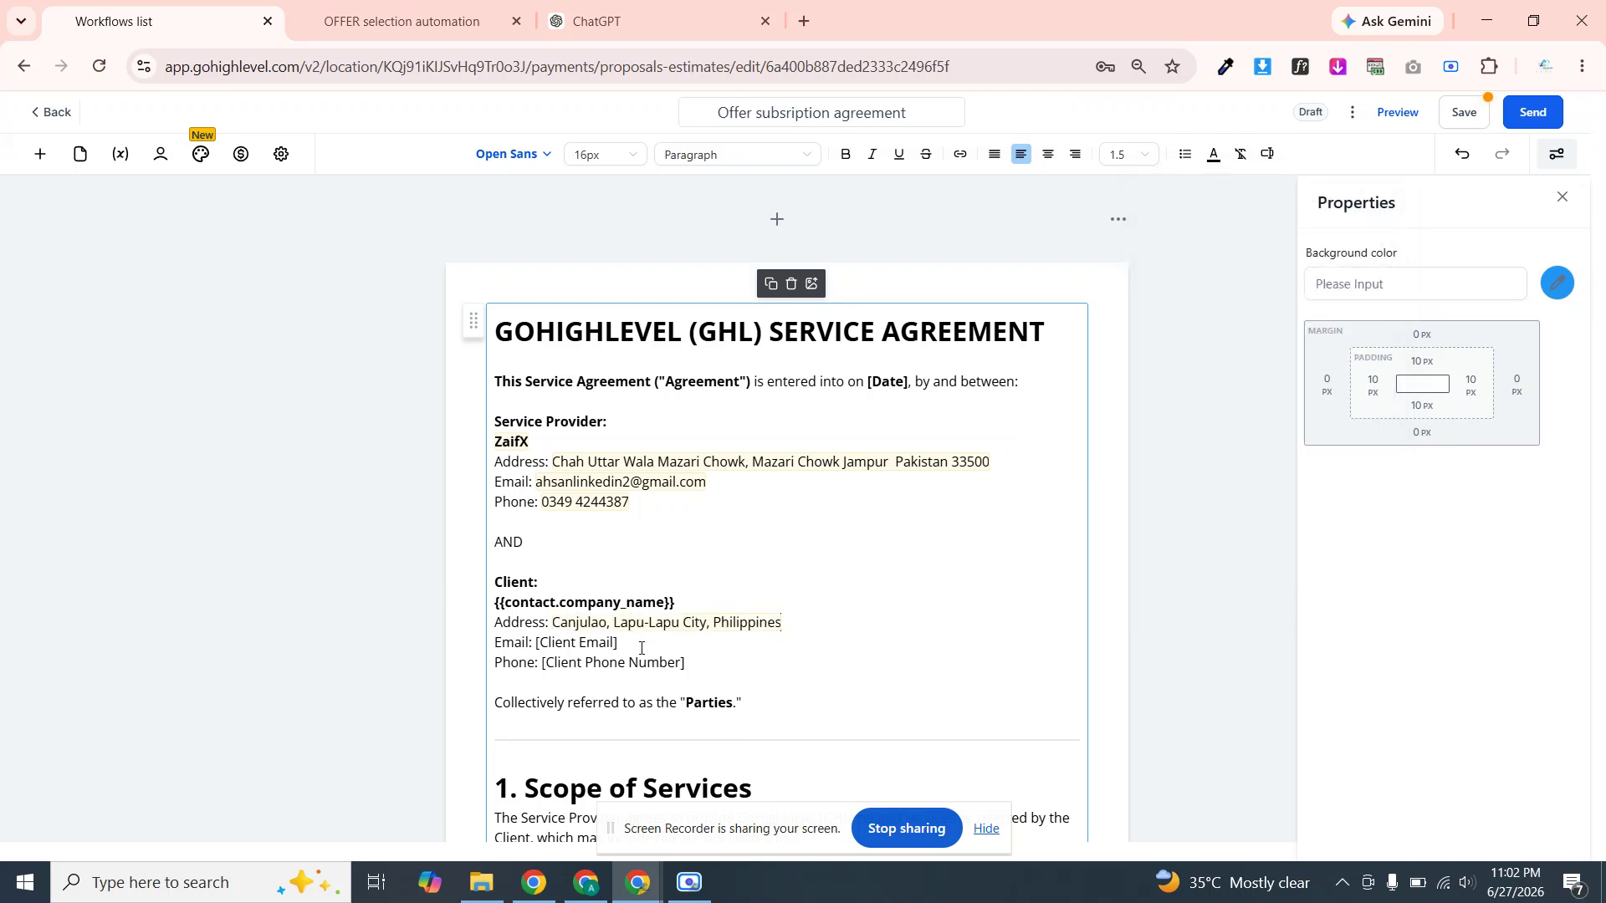
Replace the [Client Email] placeholder with the contact's Email custom value
left_click_drag(619, 643, 537, 642)
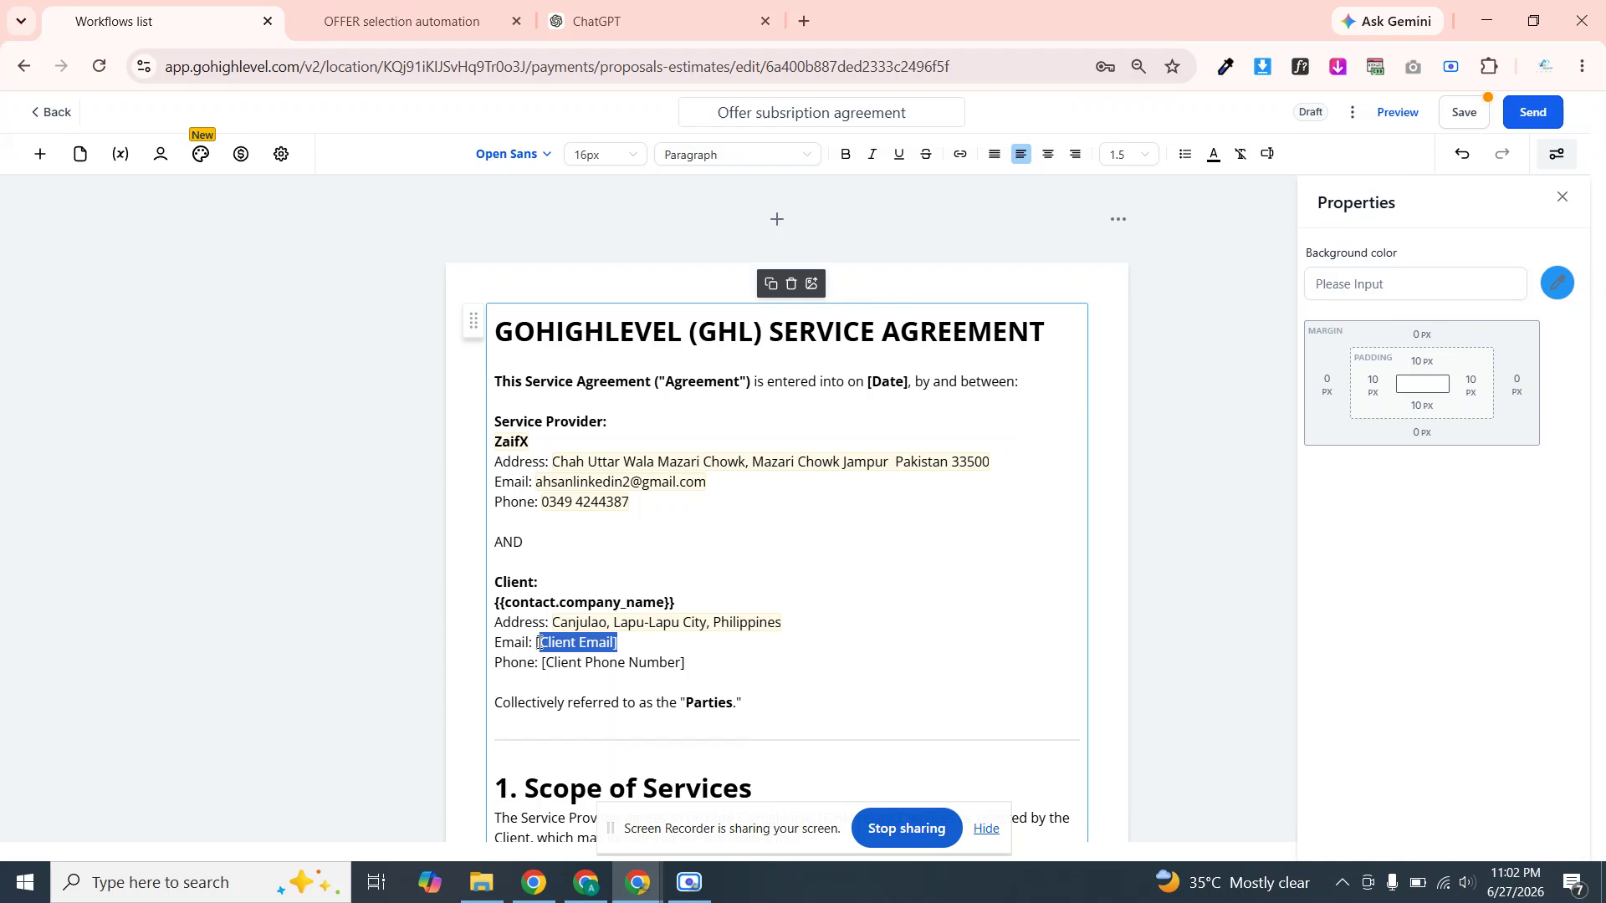
key("BackSpace")
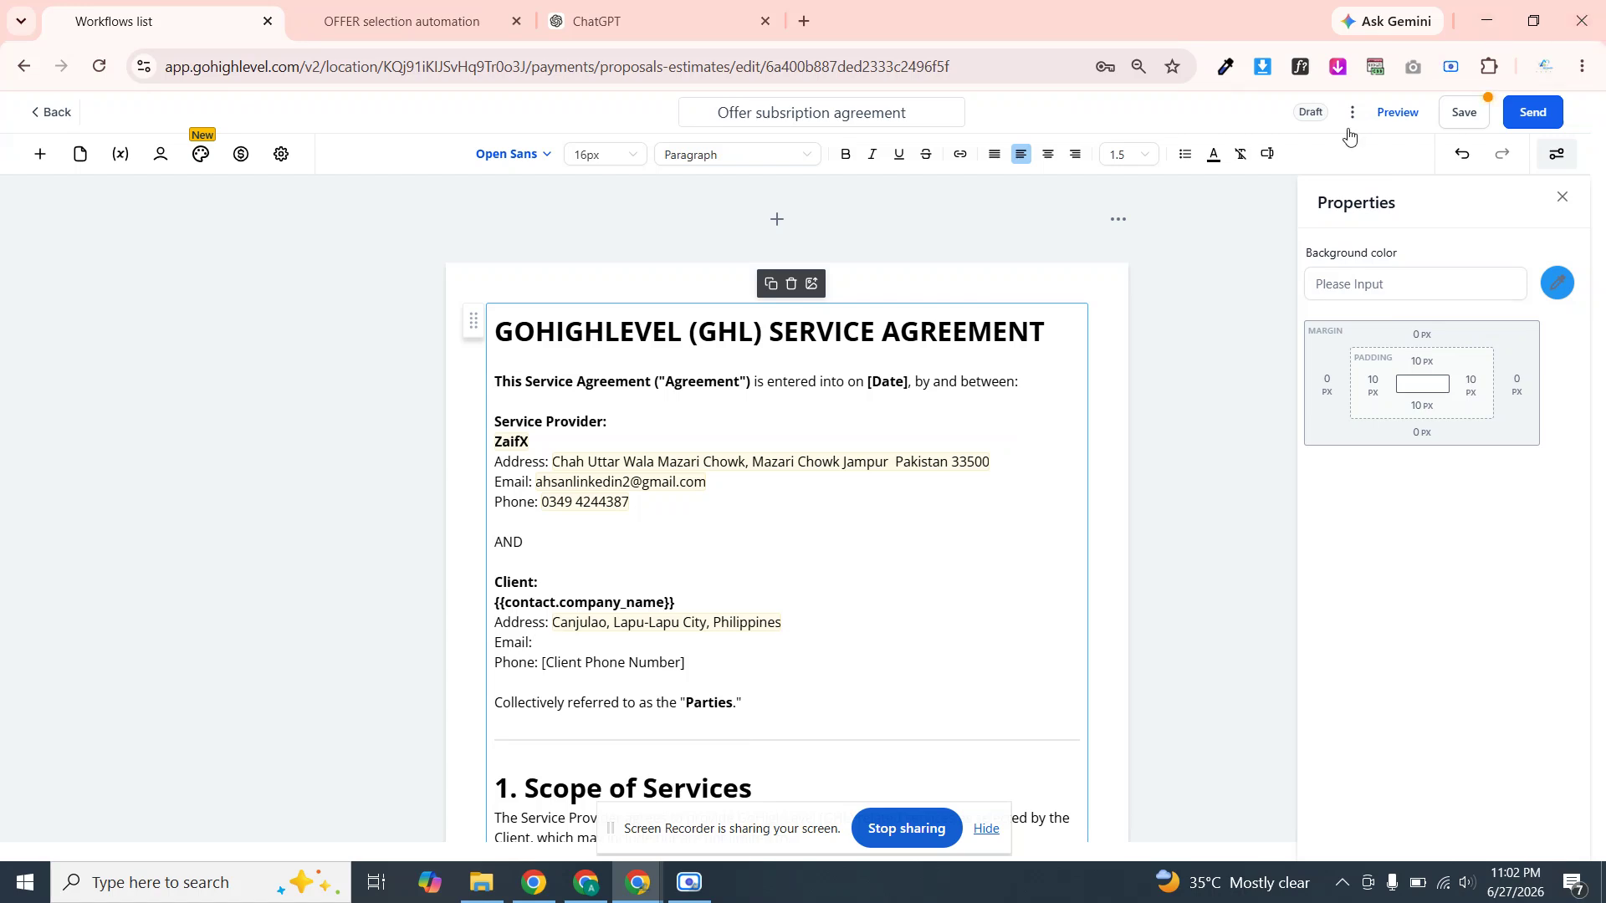
left_click(1272, 155)
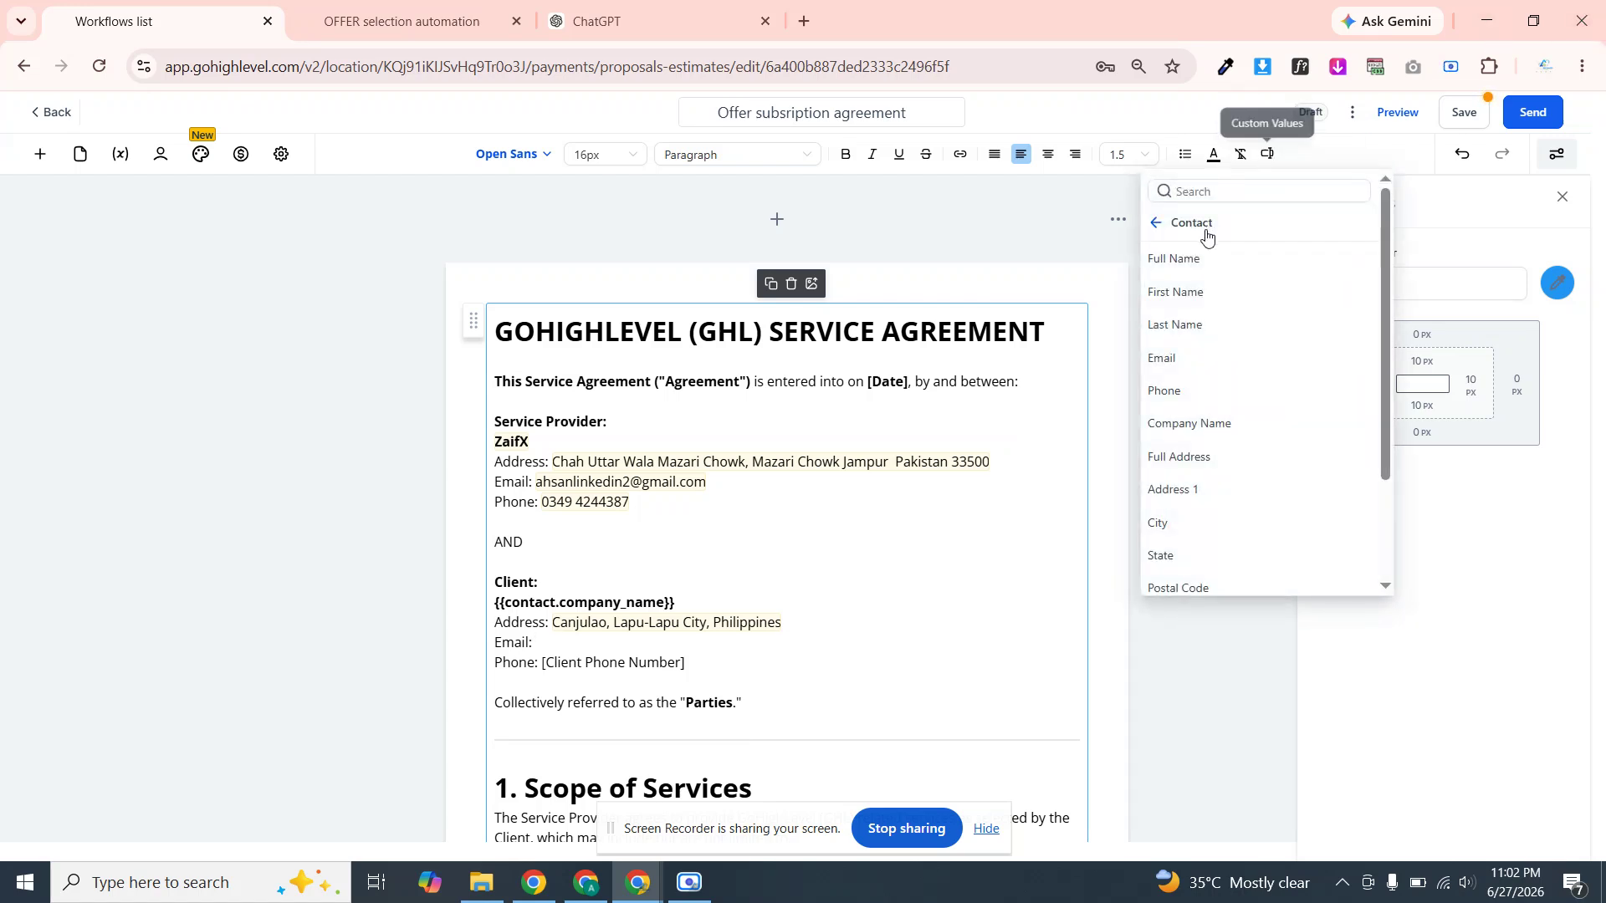
left_click(1173, 359)
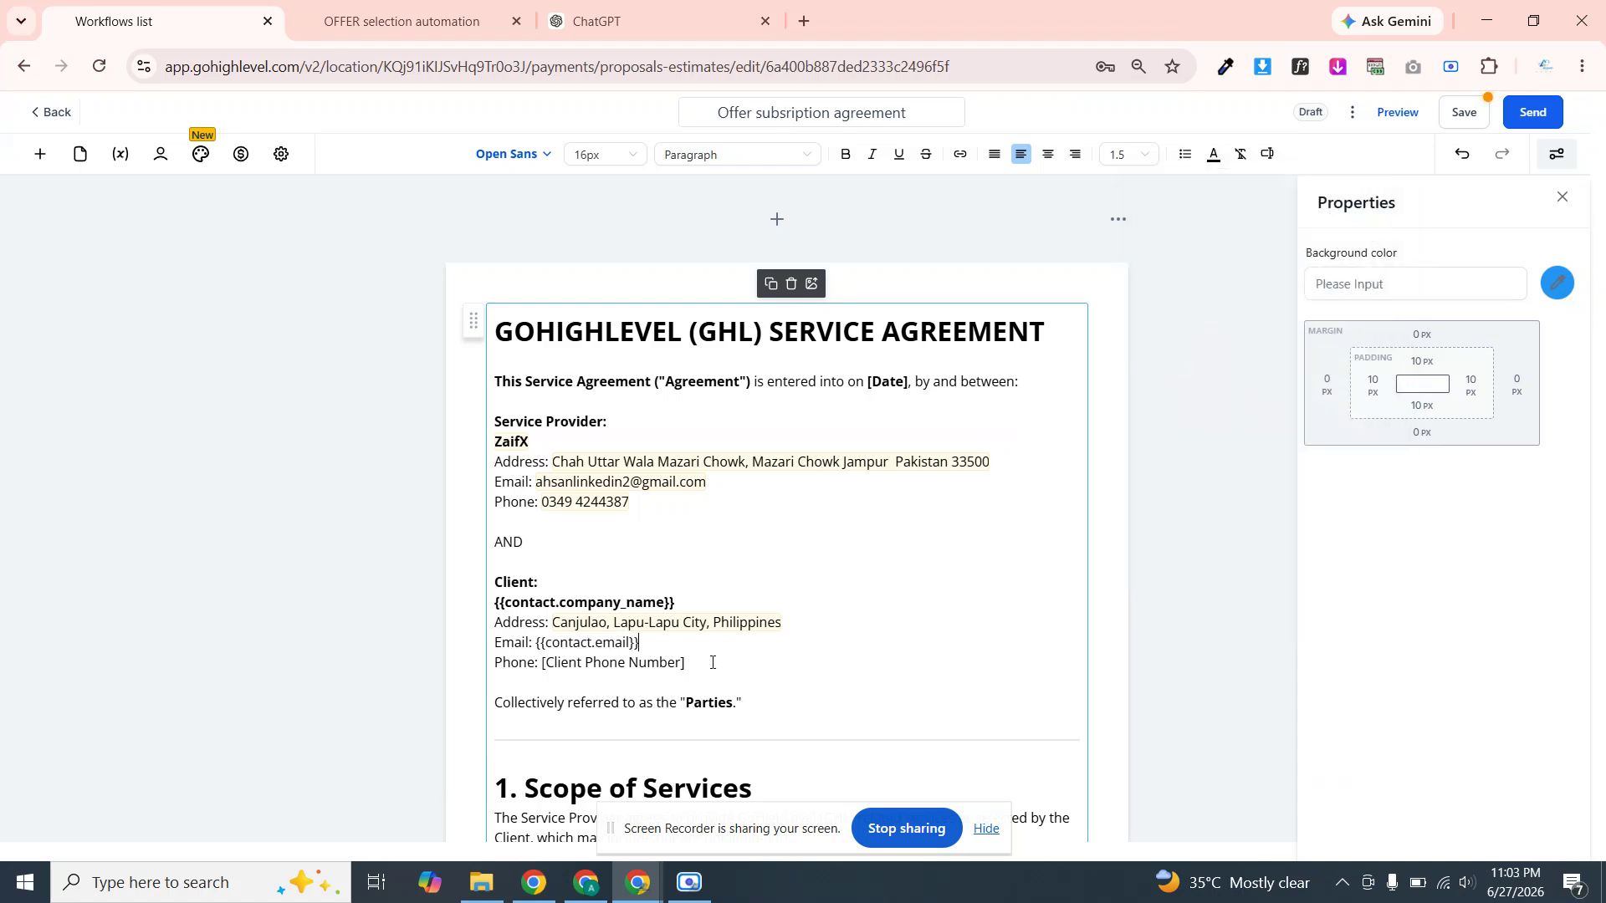
Replace the [Client Phone Number] placeholder with the contact's Phone custom value
left_click_drag(711, 662, 544, 663)
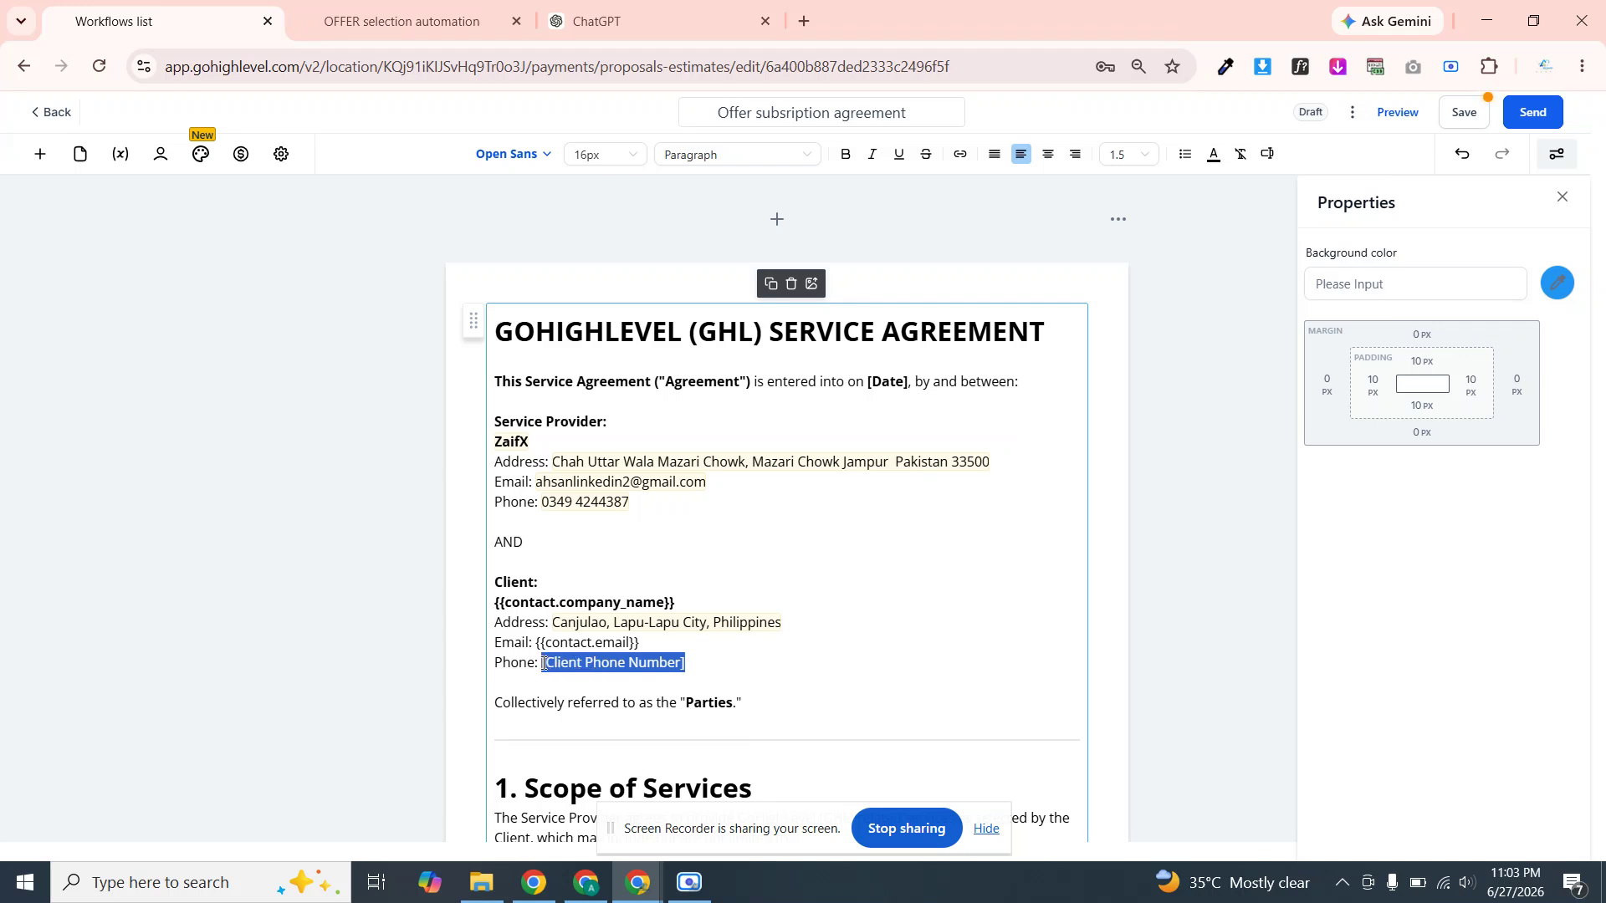
key("BackSpace")
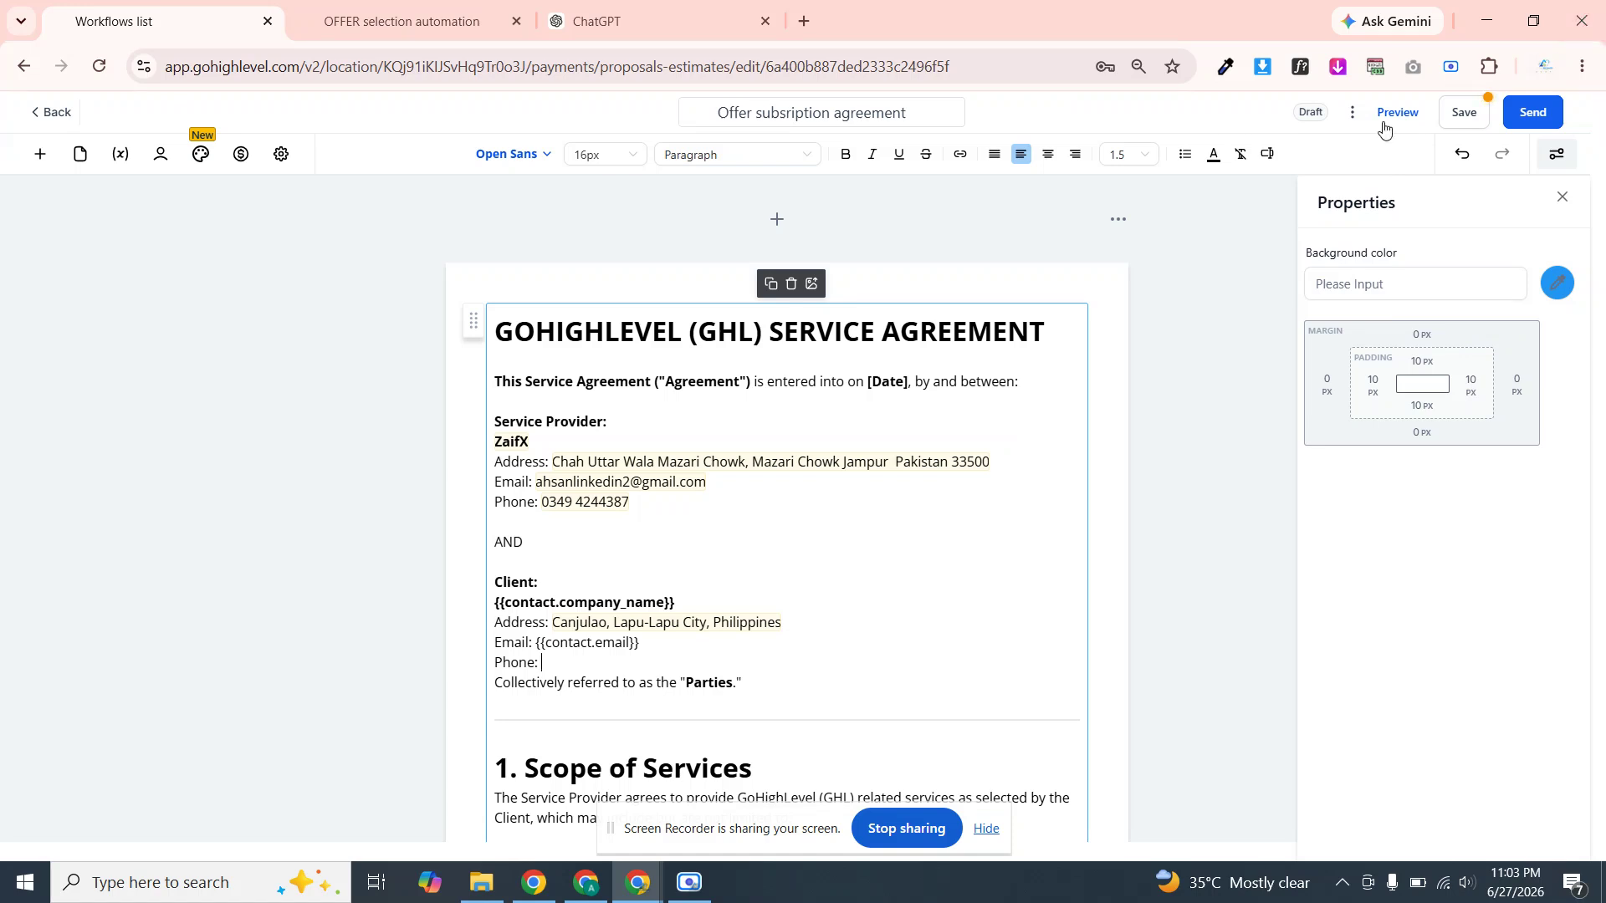
left_click(1267, 153)
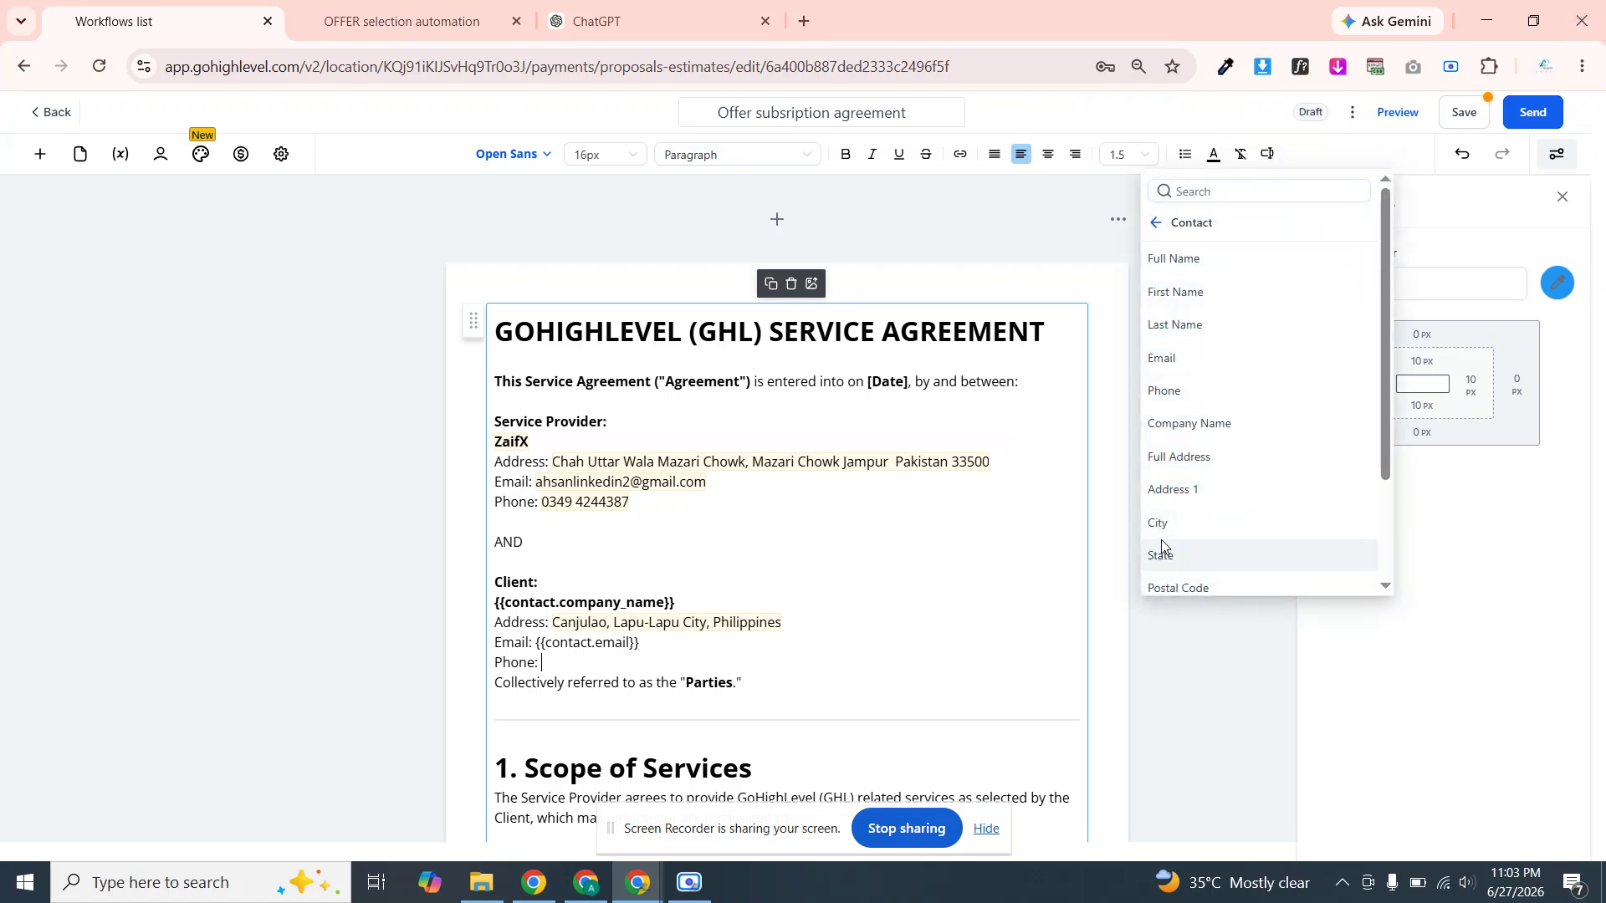
left_click(1161, 392)
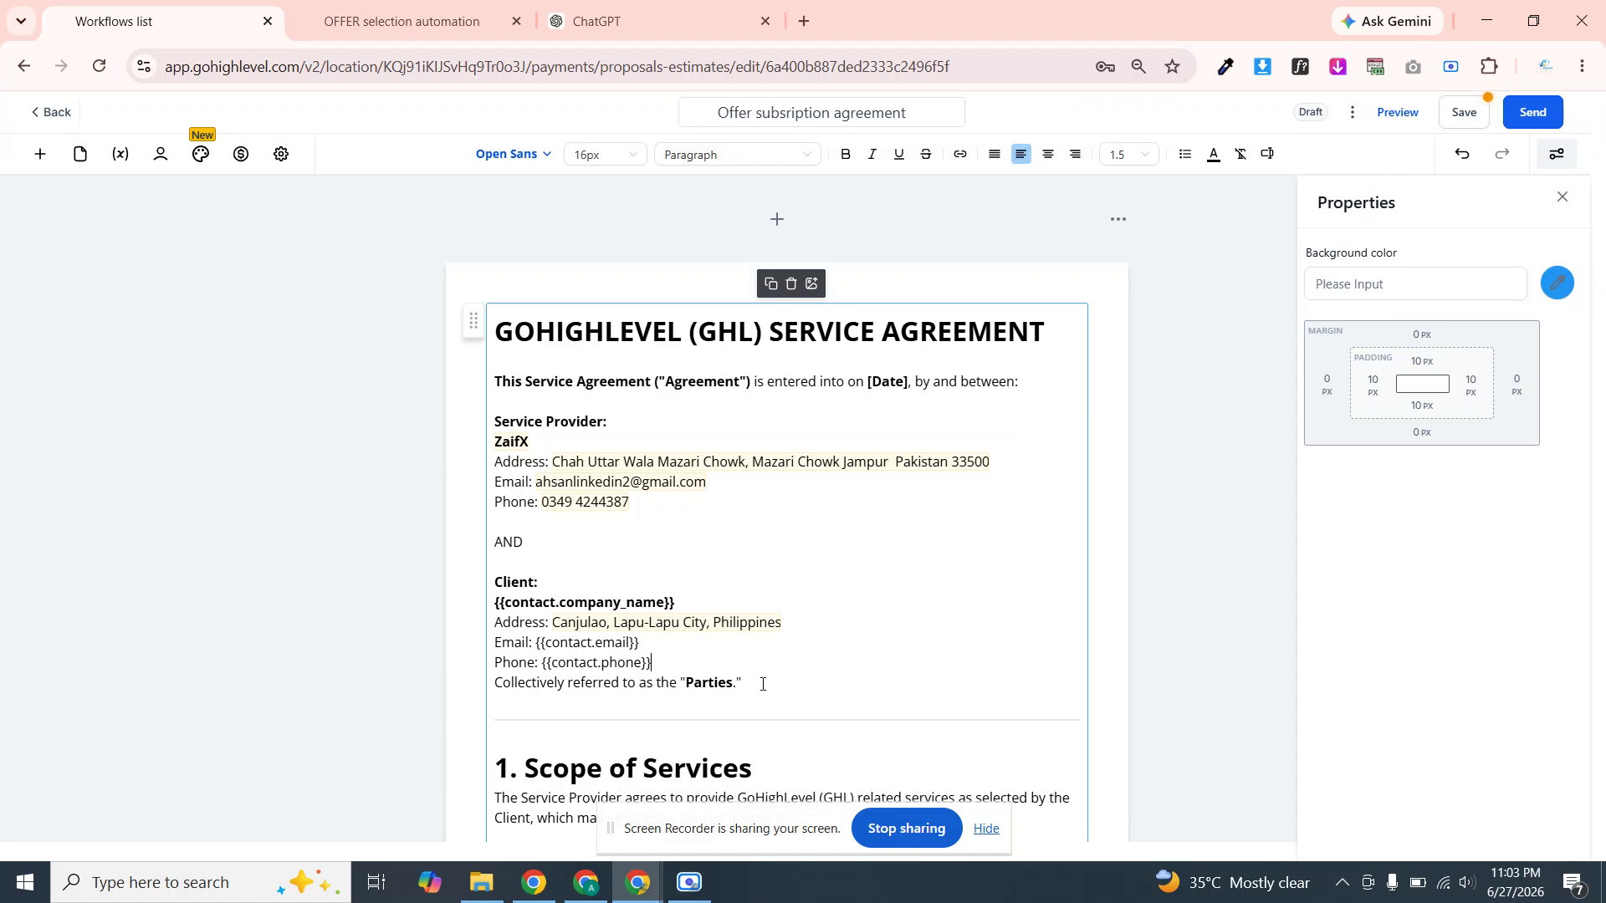
Delete the line "Collectively referred to as the "Parties."" and its empty line below the client details
left_click_drag(763, 684, 498, 684)
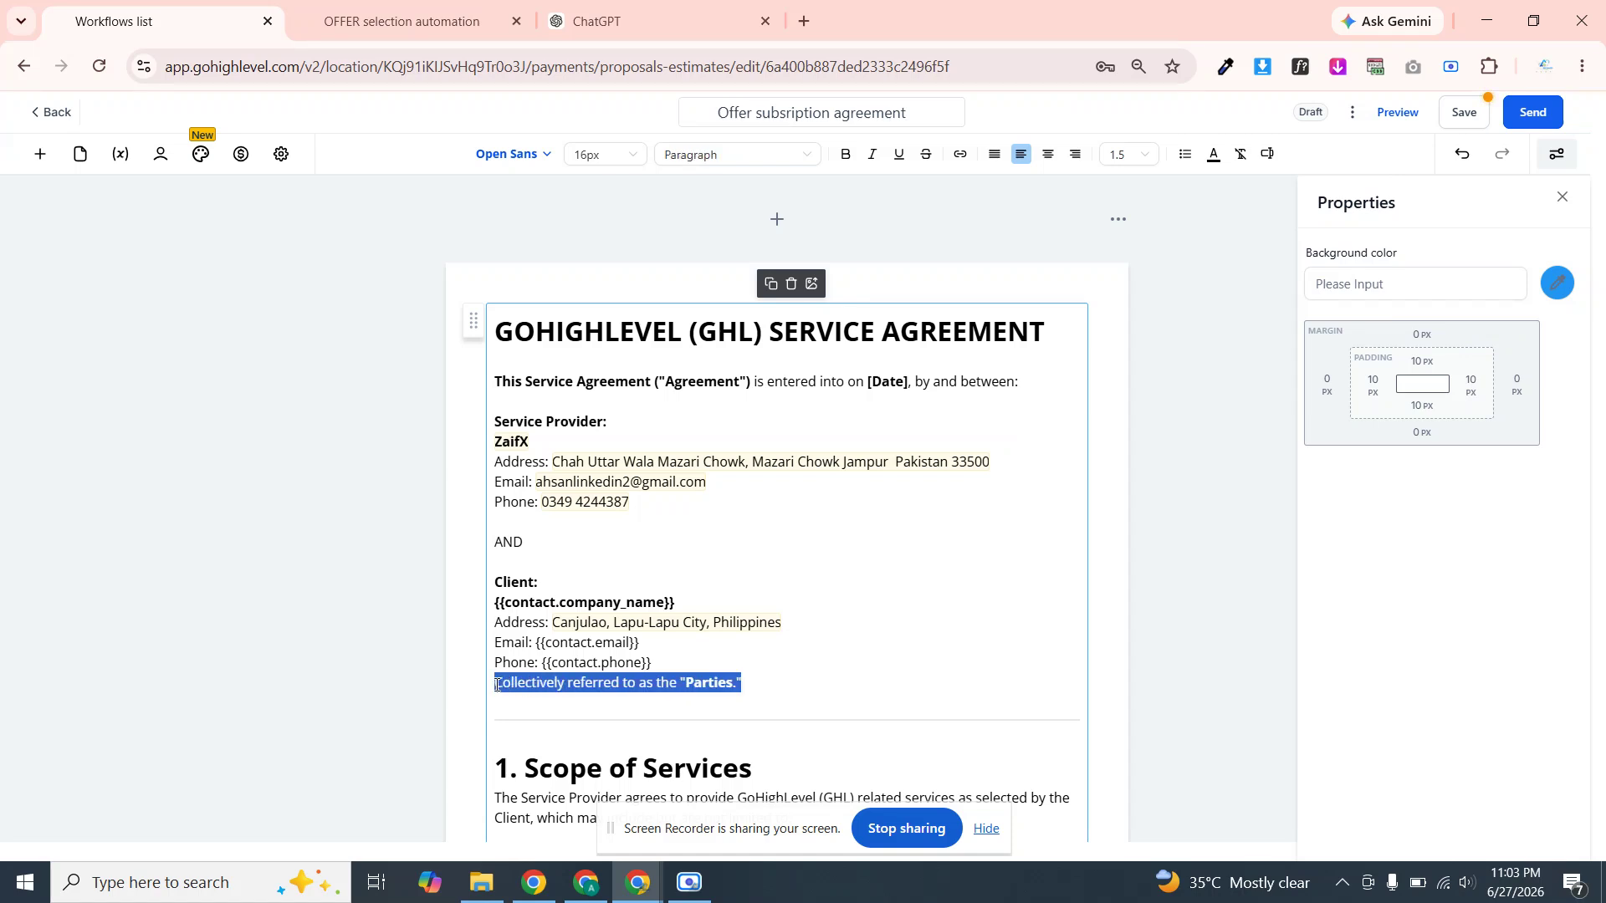
key("BackSpace")
key("BackSpace")
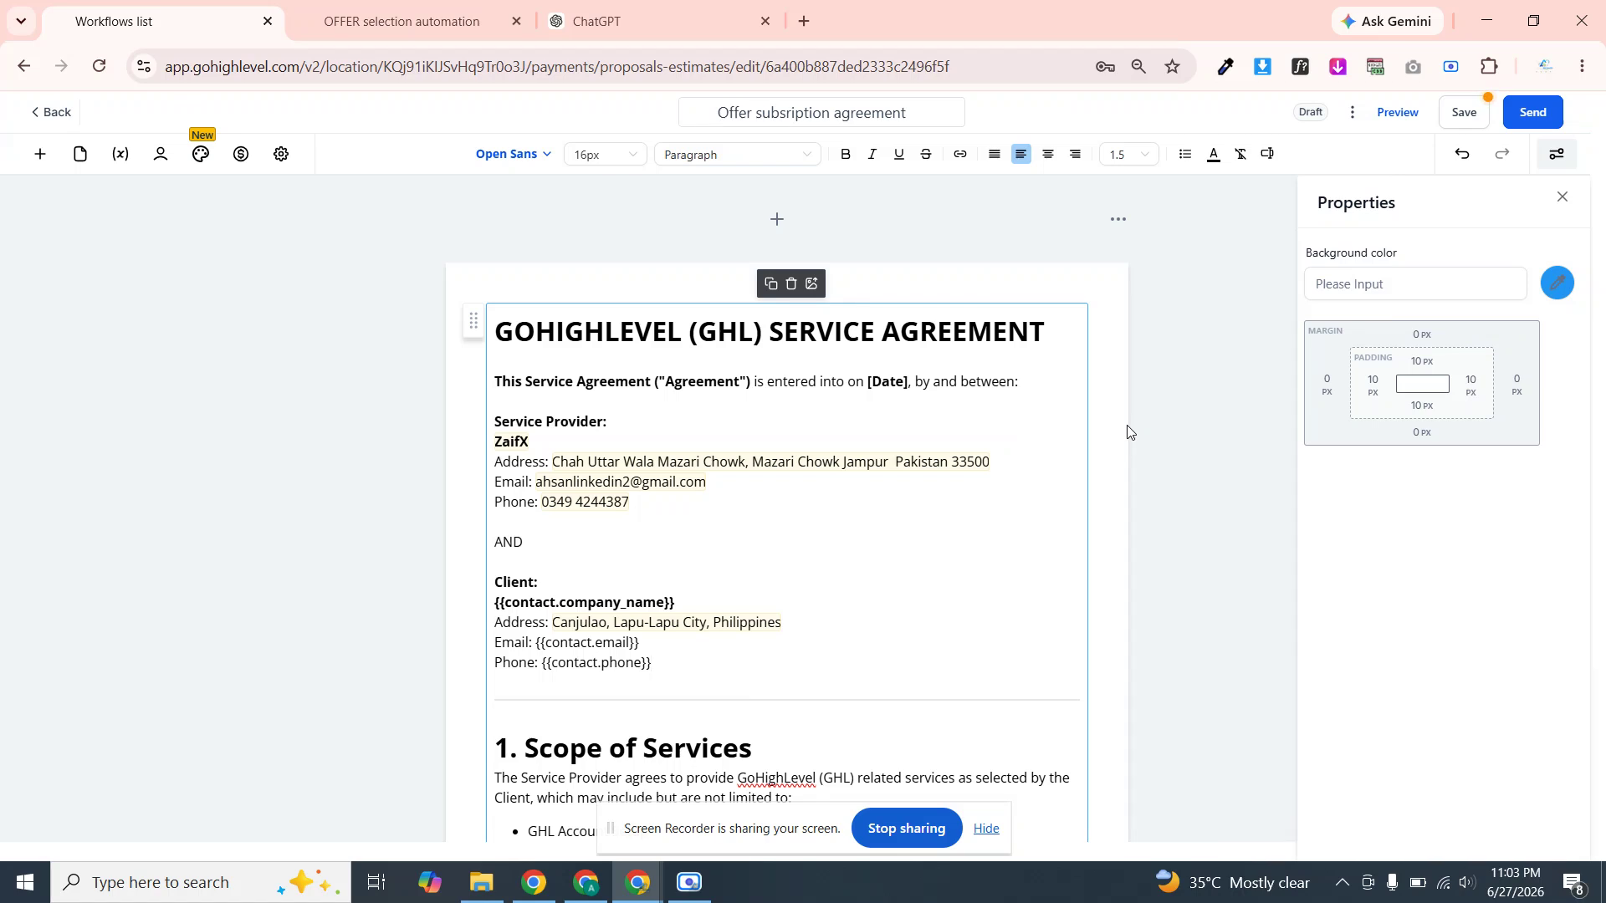
Fill in the Start Date blank of the Project Timeline section with a value in "month"
left_click(1110, 513)
scroll(1111, 512, "down", 1)
scroll(1110, 513, "down", 4)
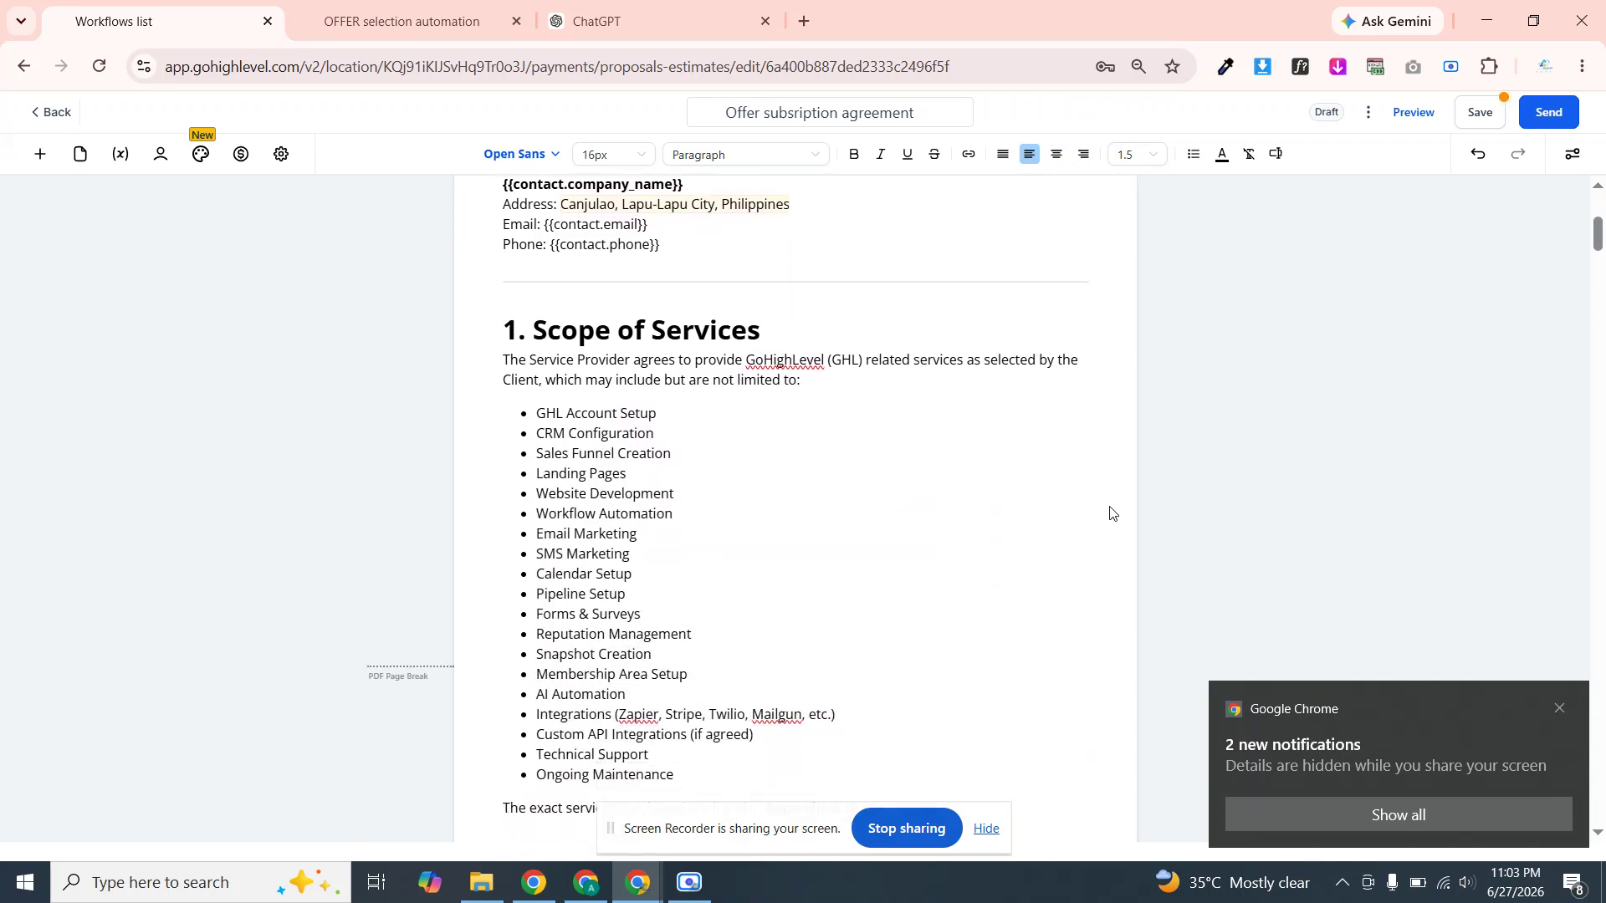
scroll(1110, 513, "down", 2)
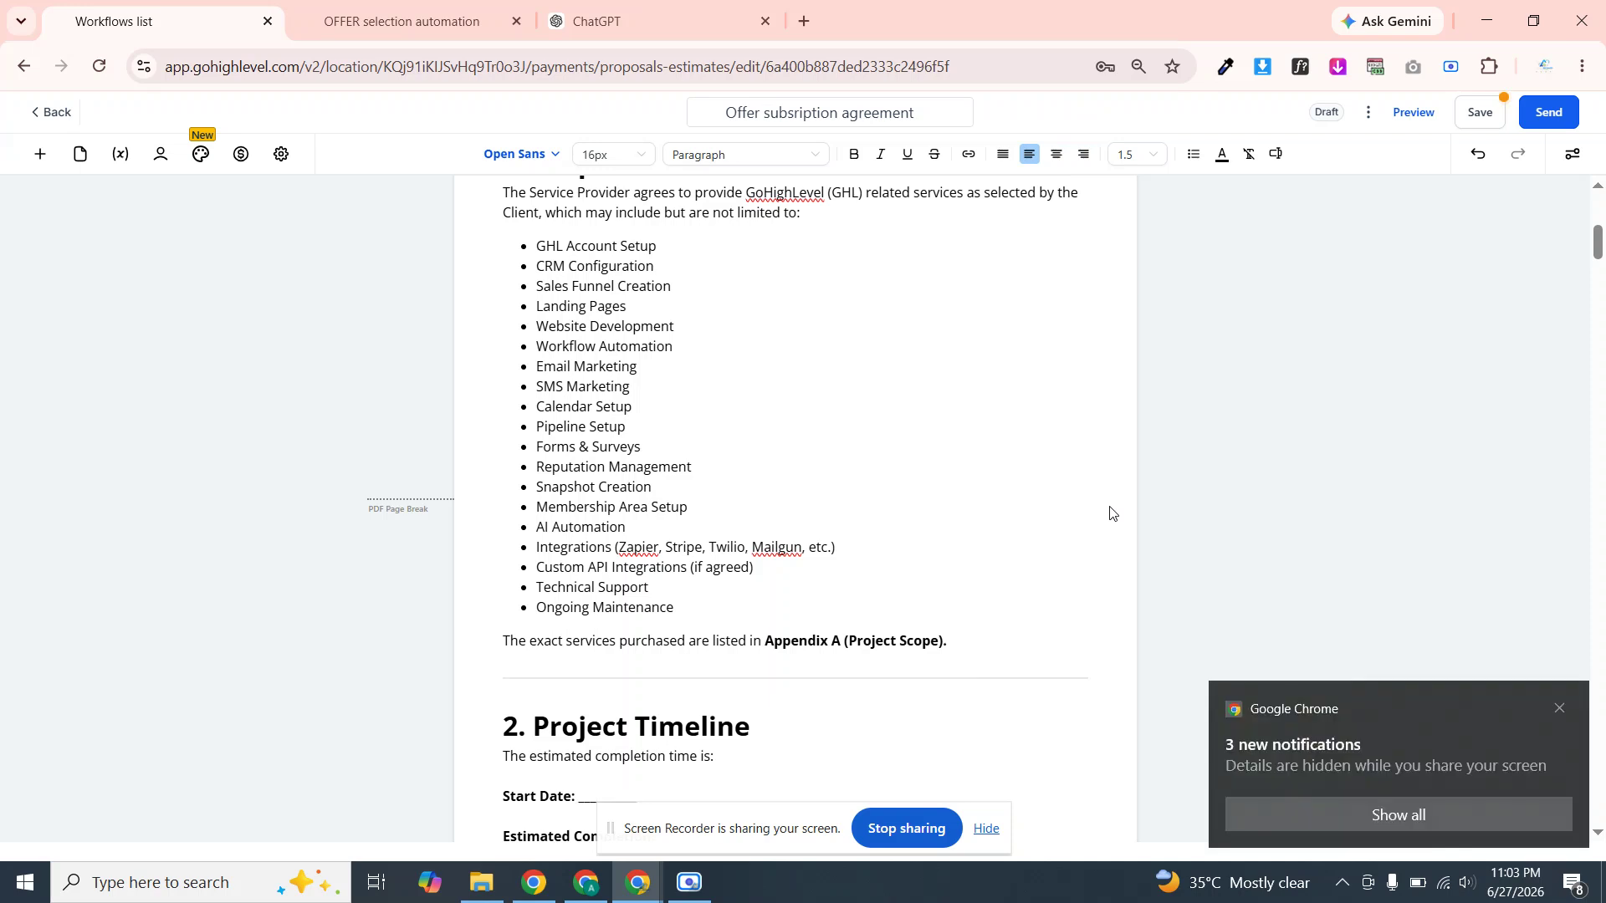
scroll(1111, 513, "up", 1)
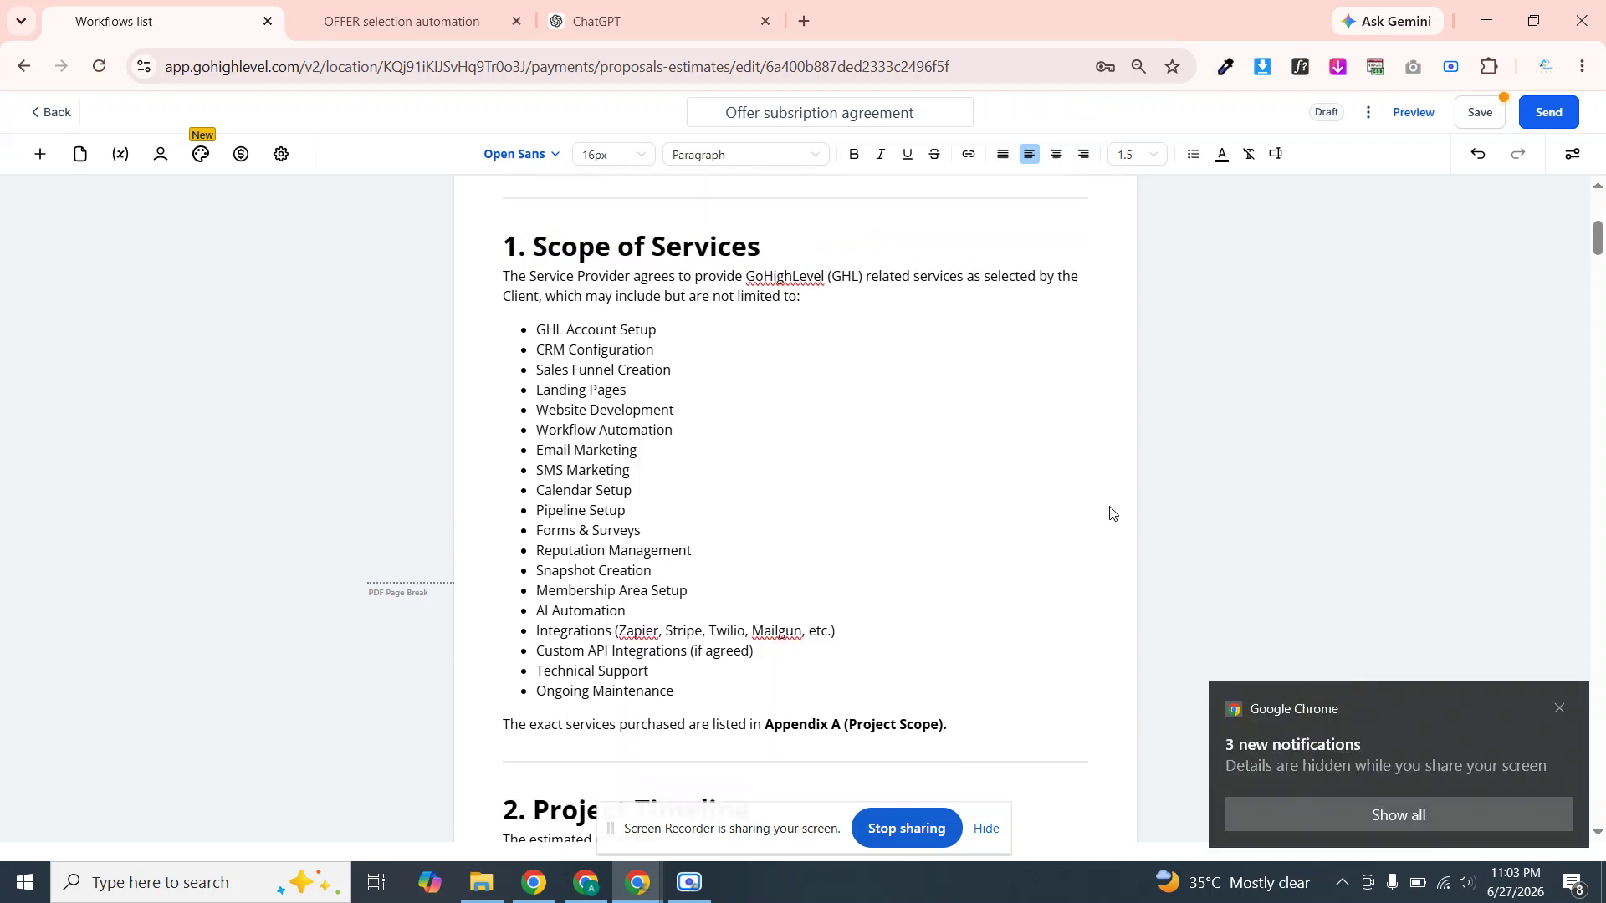
scroll(1110, 512, "down", 4)
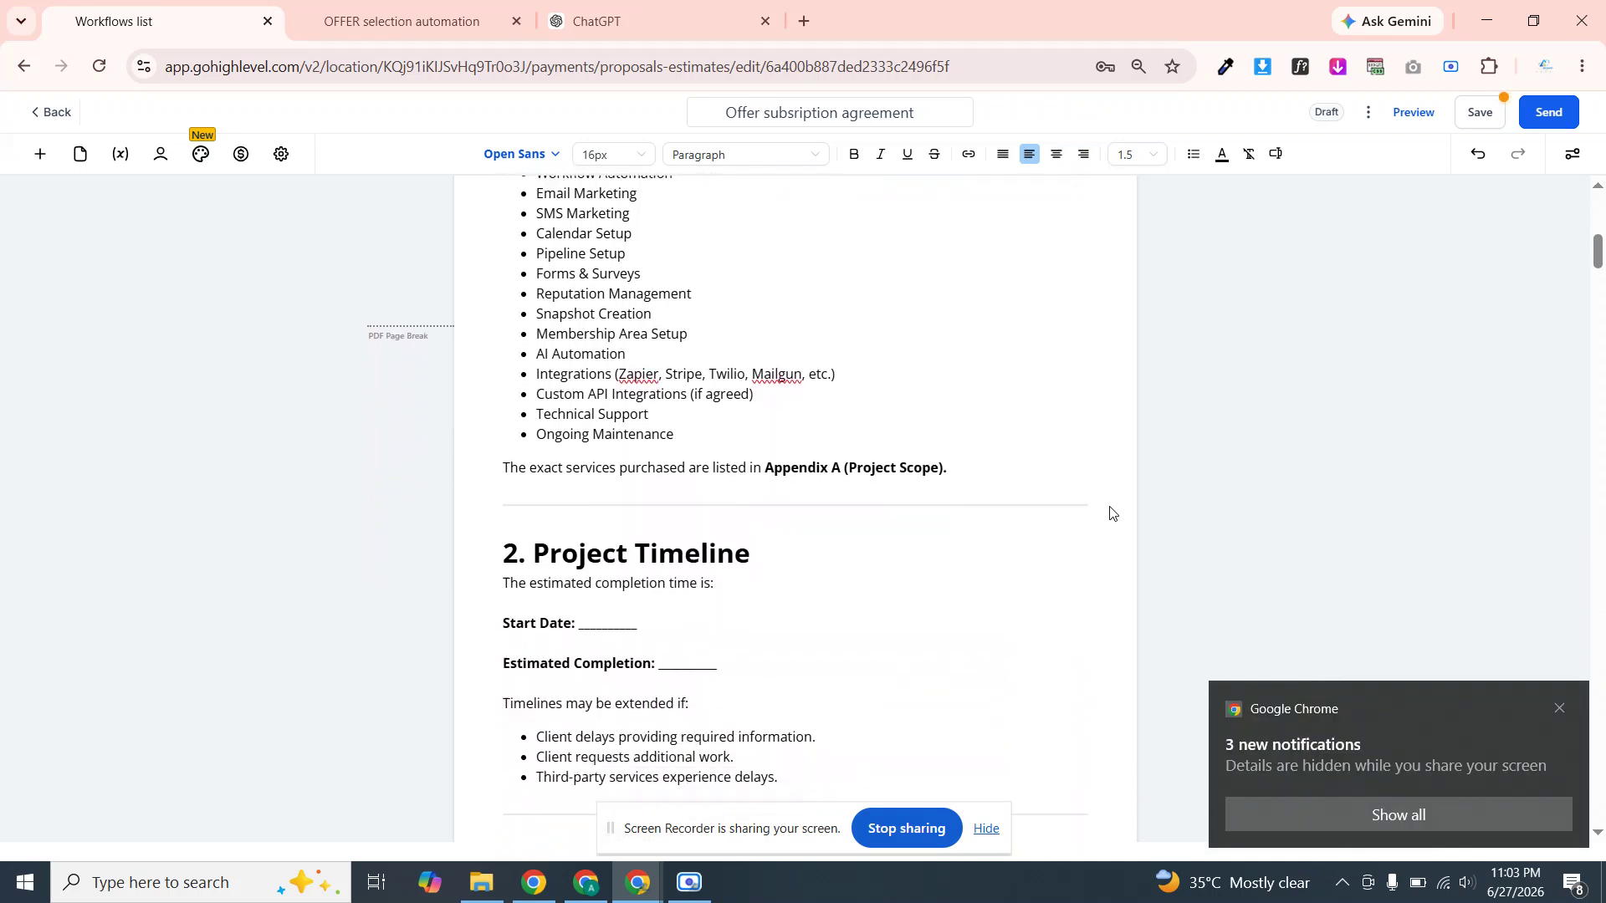
scroll(1111, 513, "down", 2)
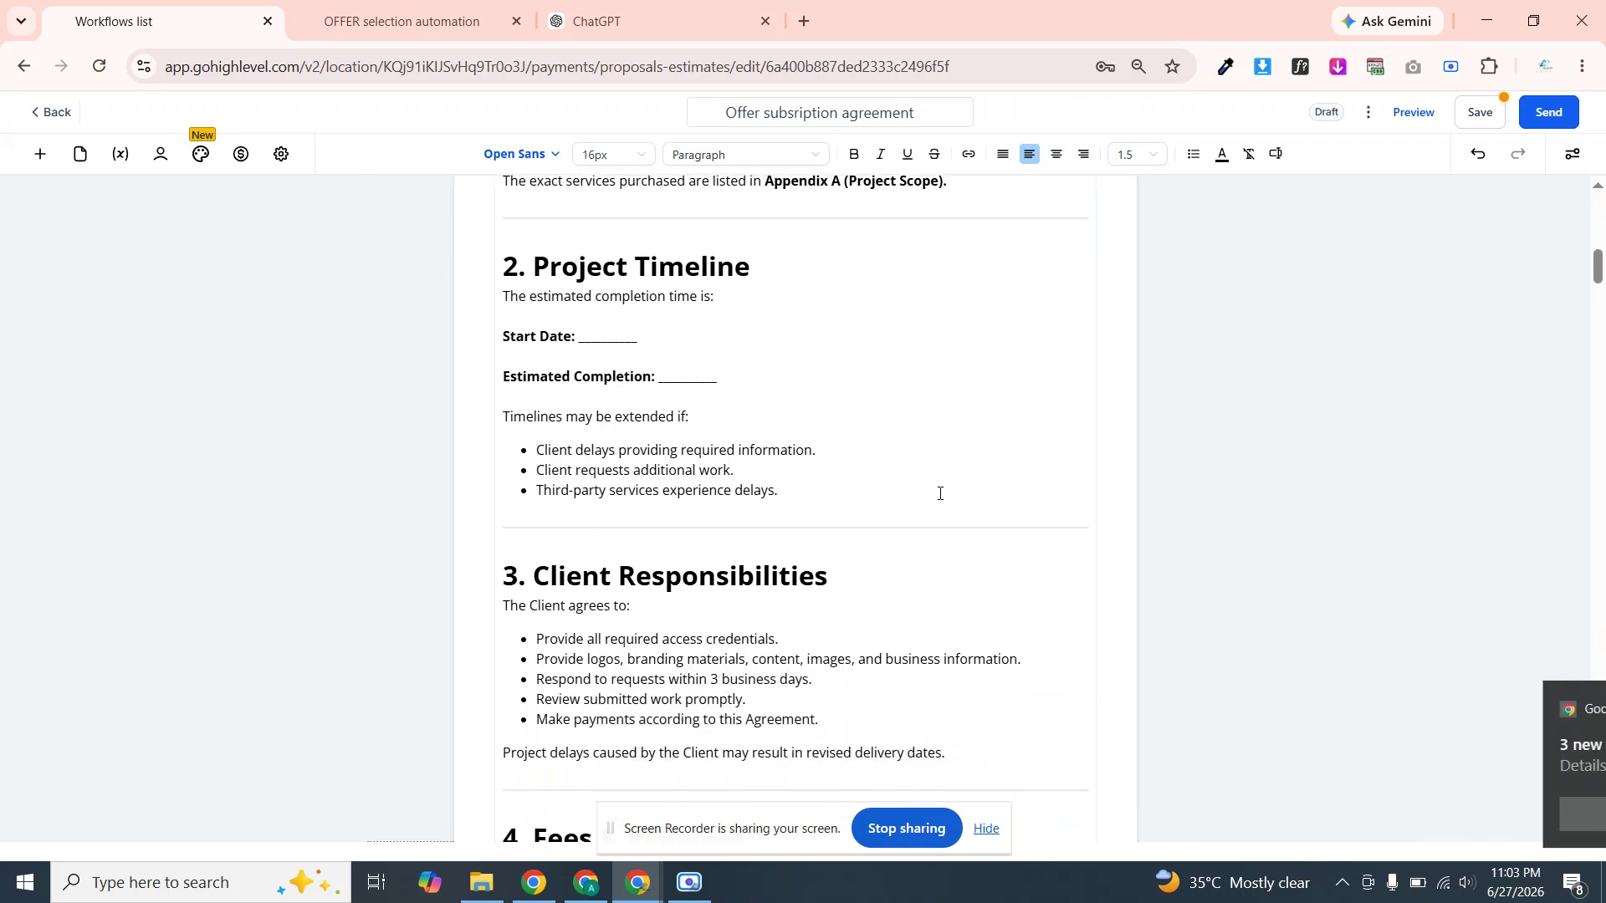
left_click(590, 334)
type("m")
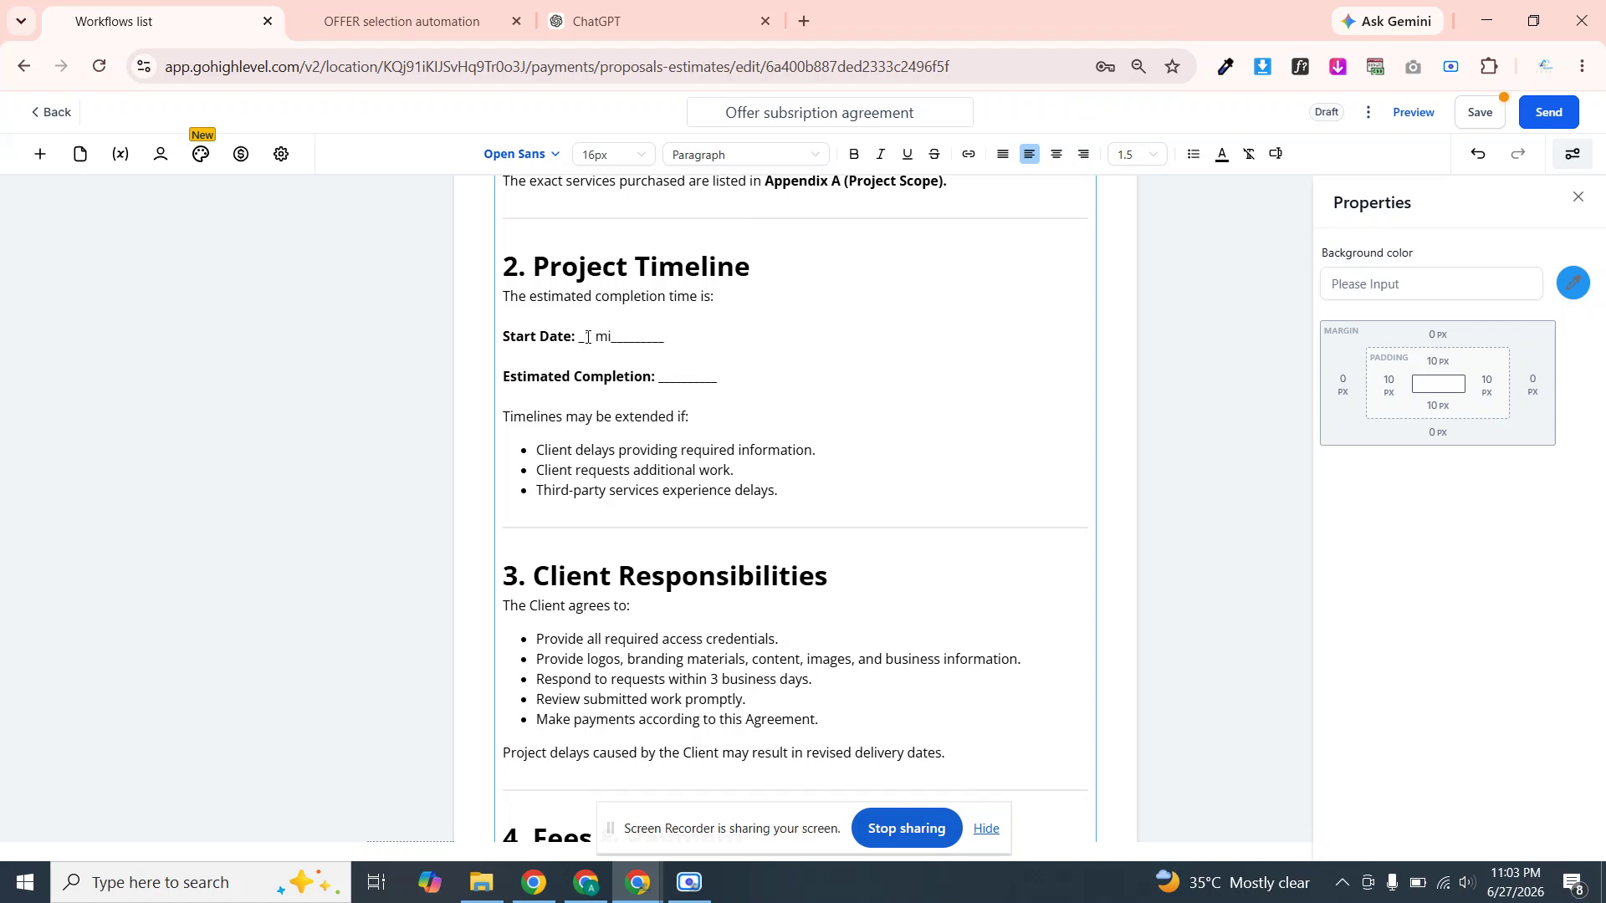
type("onth")
key("Down")
Enter 250$ in the Total Project Price blank under Fees & Payment and remove the leading dollar sign
scroll(1129, 648, "down", 5)
scroll(1129, 649, "down", 1)
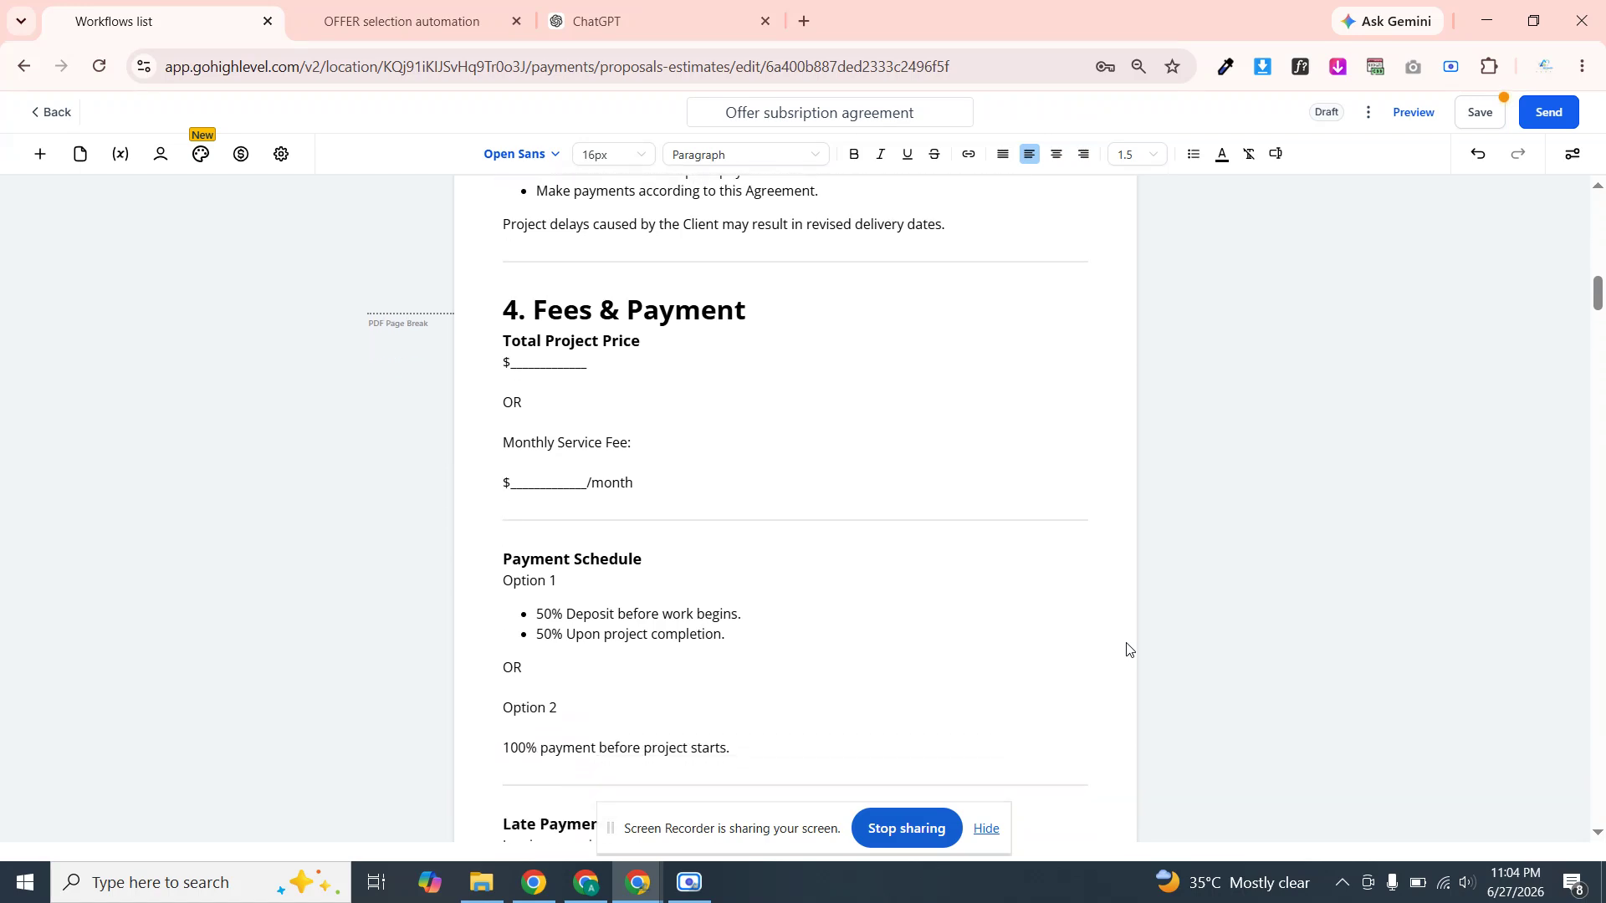
left_click(573, 357)
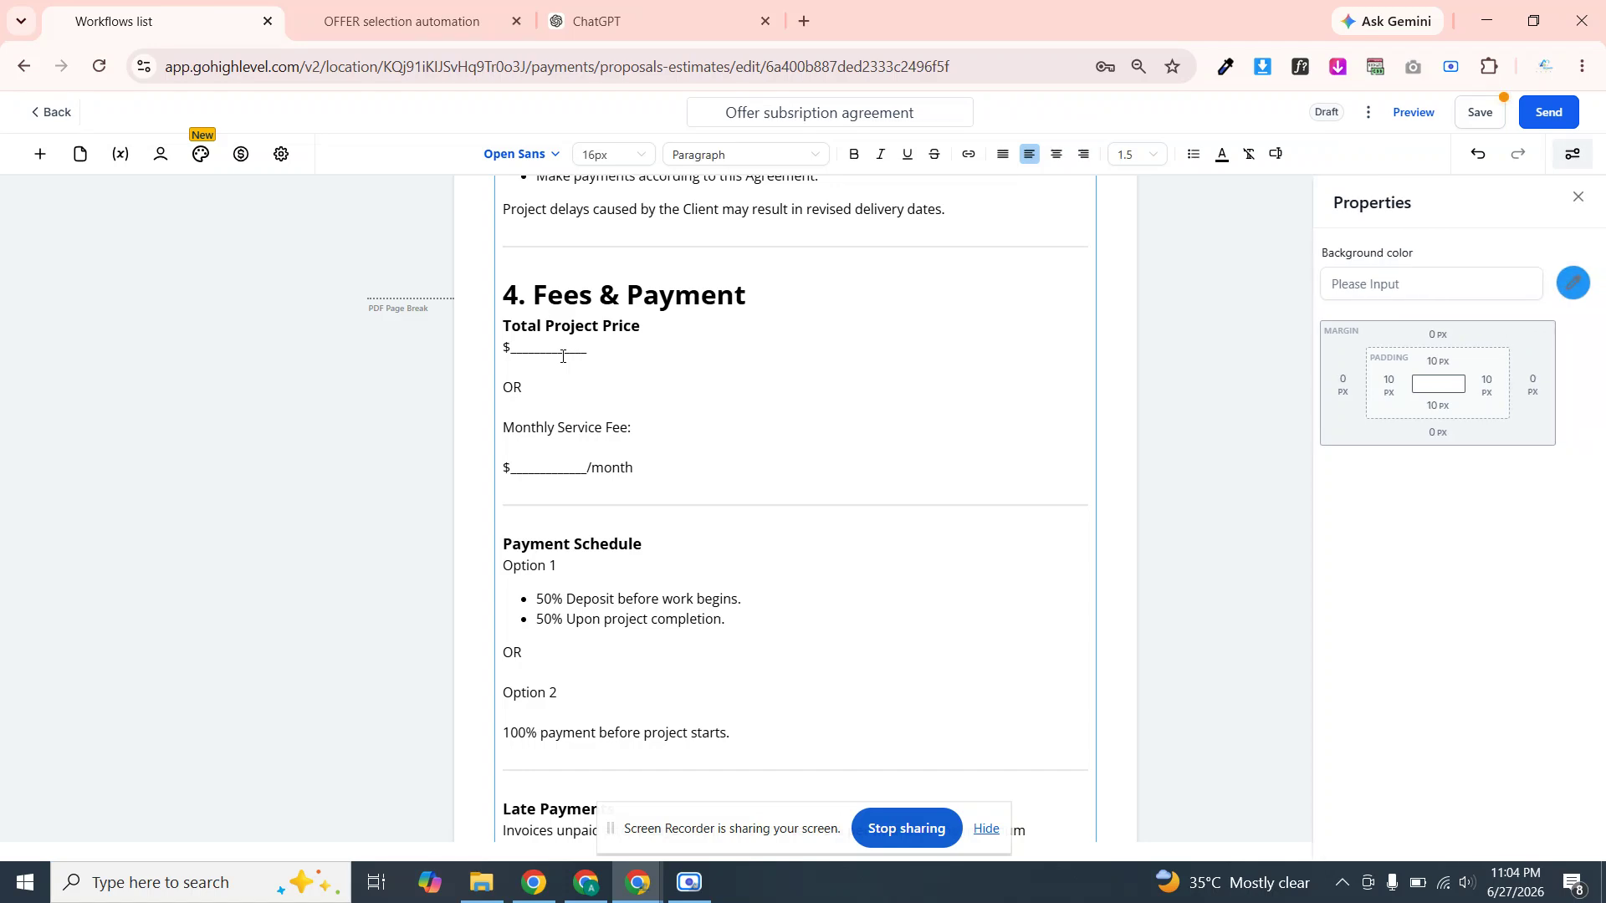
type("250")
type("$")
left_click(514, 351)
key("BackSpace")
left_click(1130, 455)
scroll(1130, 455, "down", 5)
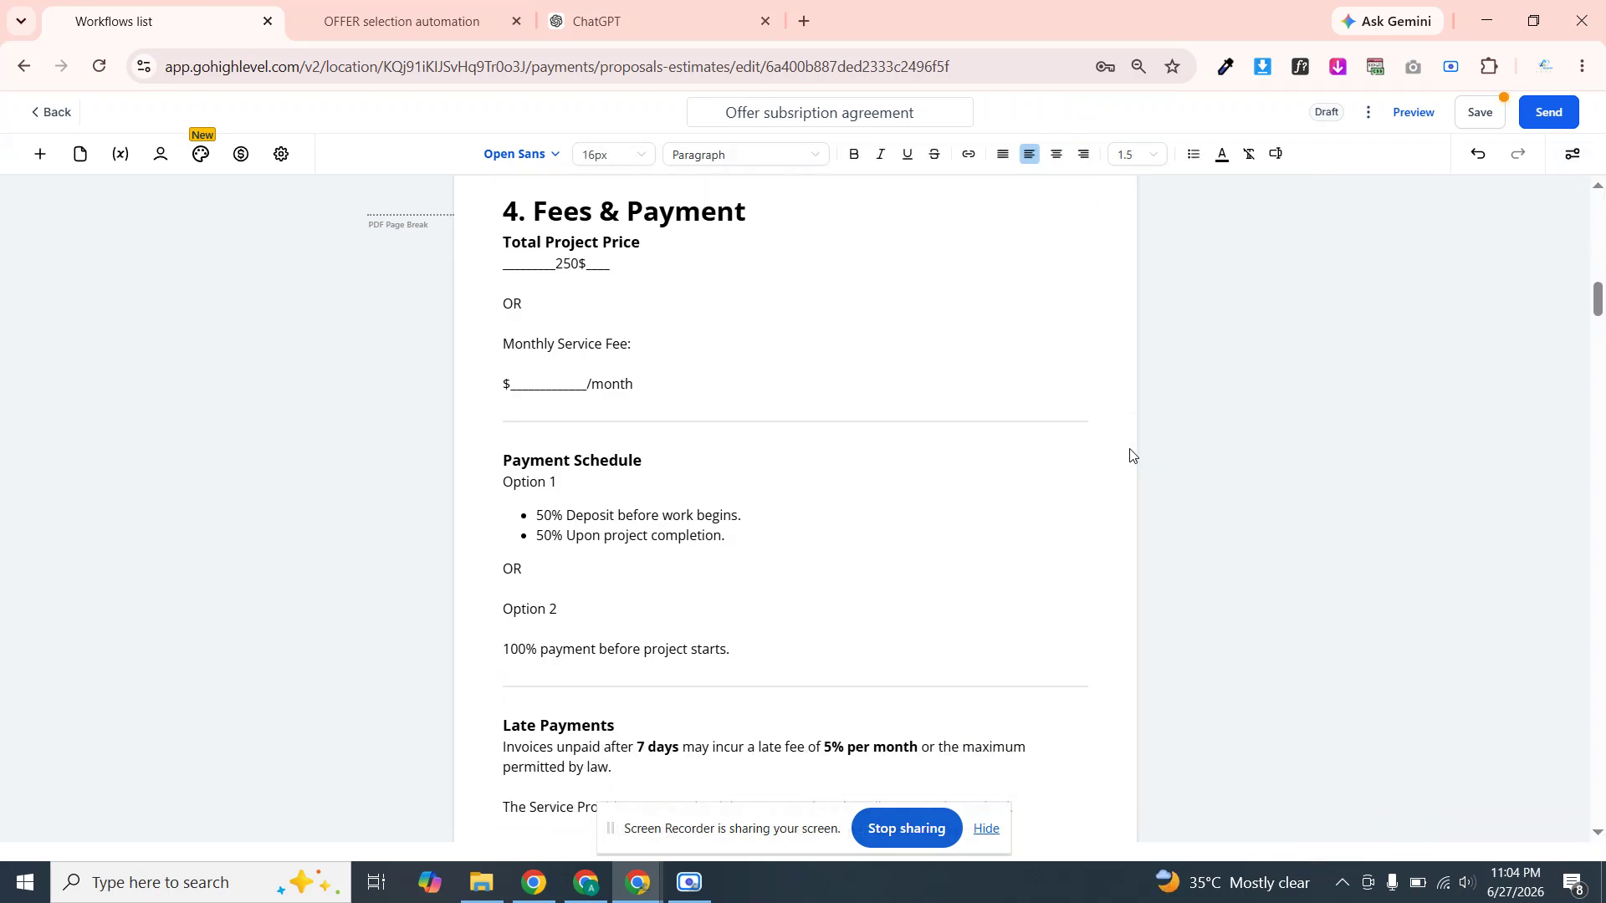
Delete the whole "6. Change Requests" section, including its heading, examples list and leftover empty line
scroll(1130, 455, "down", 5)
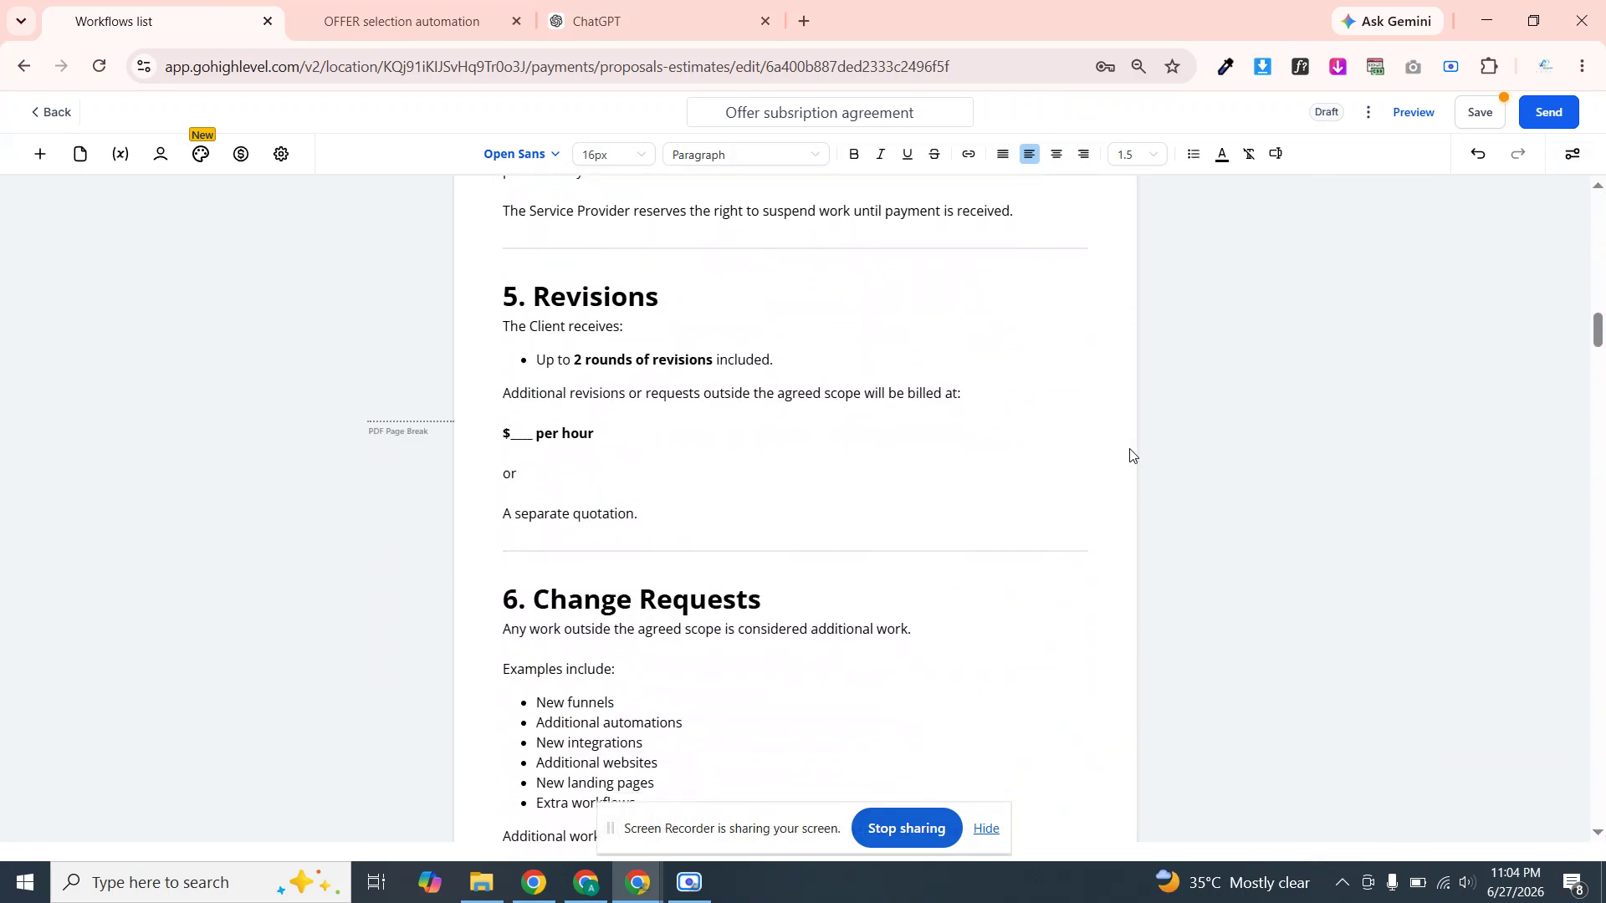
scroll(1130, 455, "down", 2)
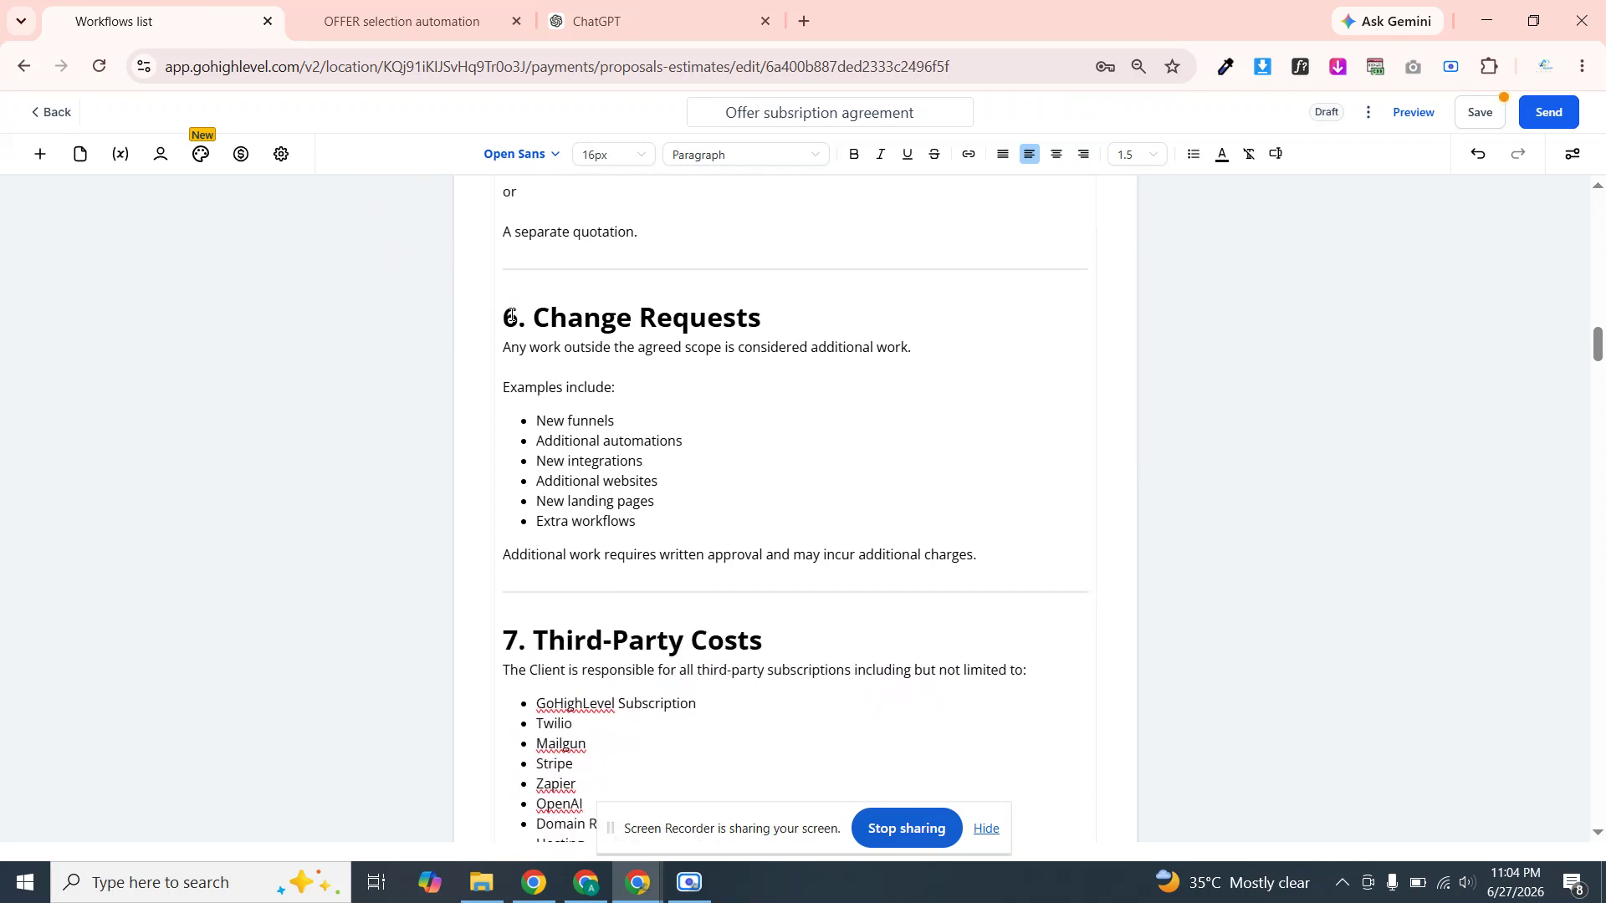
left_click_drag(512, 316, 982, 571)
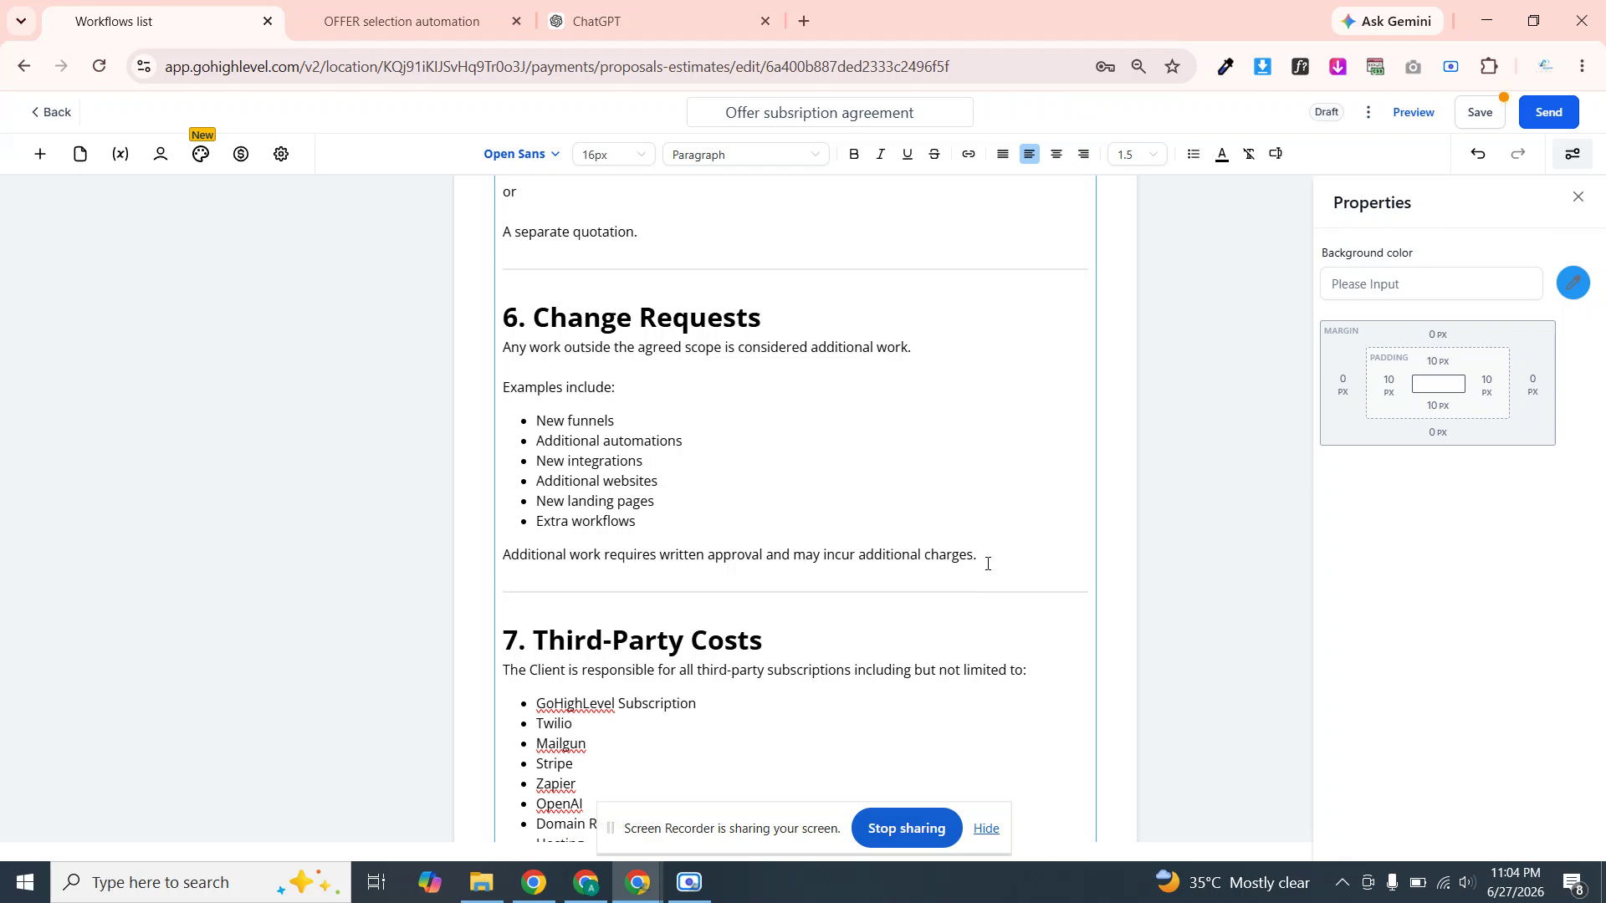
left_click_drag(1060, 509, 874, 509)
left_click(992, 565)
left_click(986, 561)
left_click_drag(986, 560, 511, 320)
key("BackSpace")
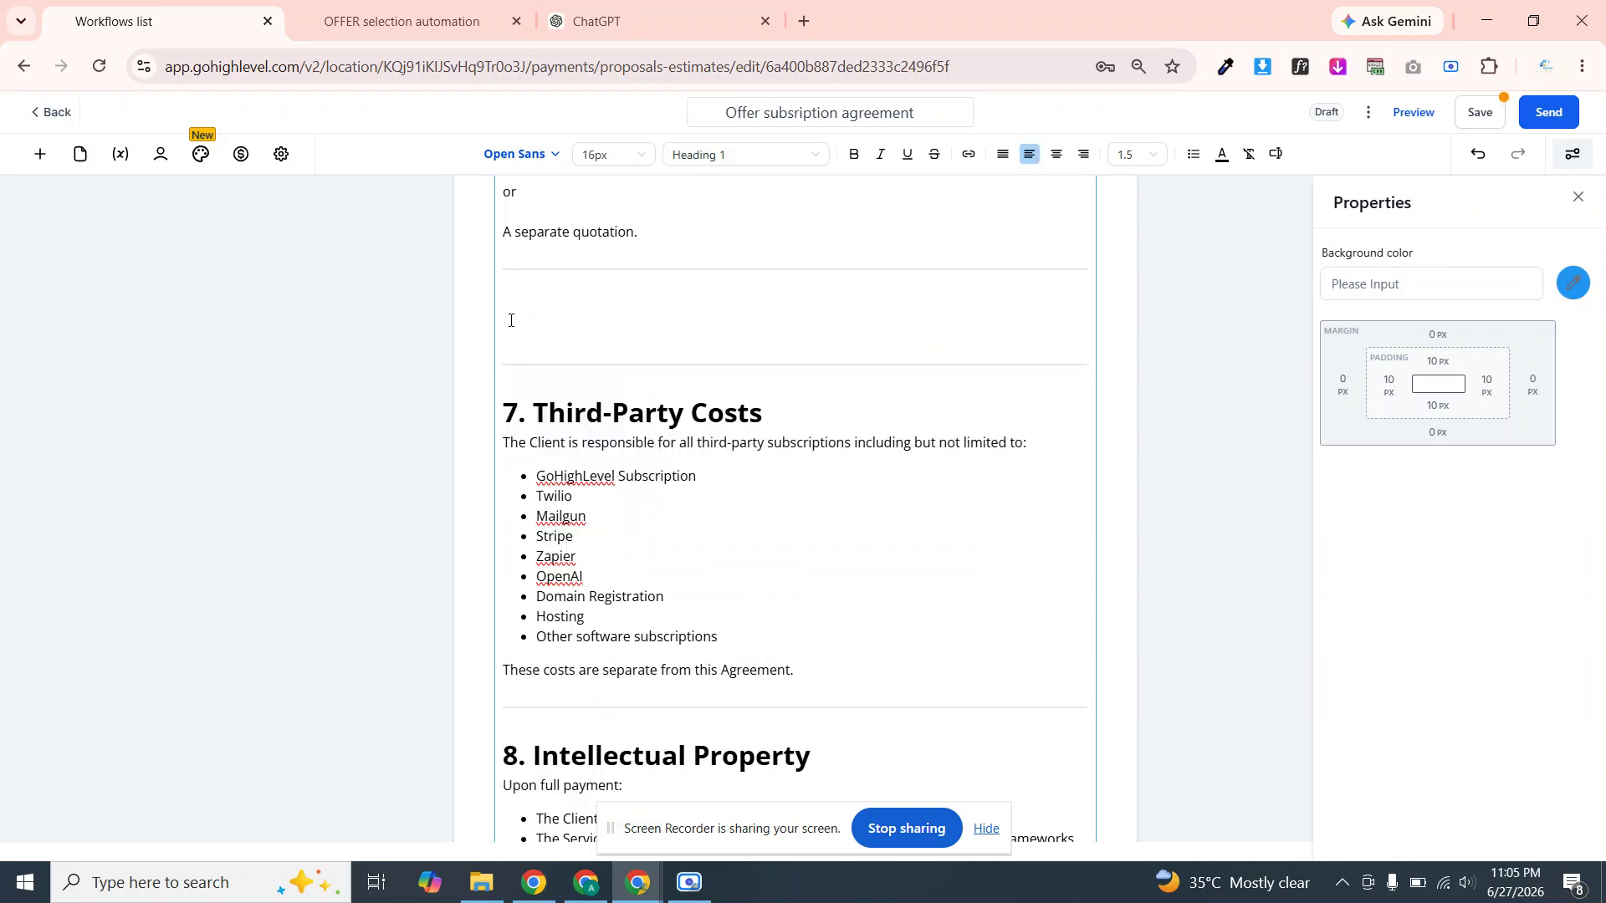
key("BackSpace")
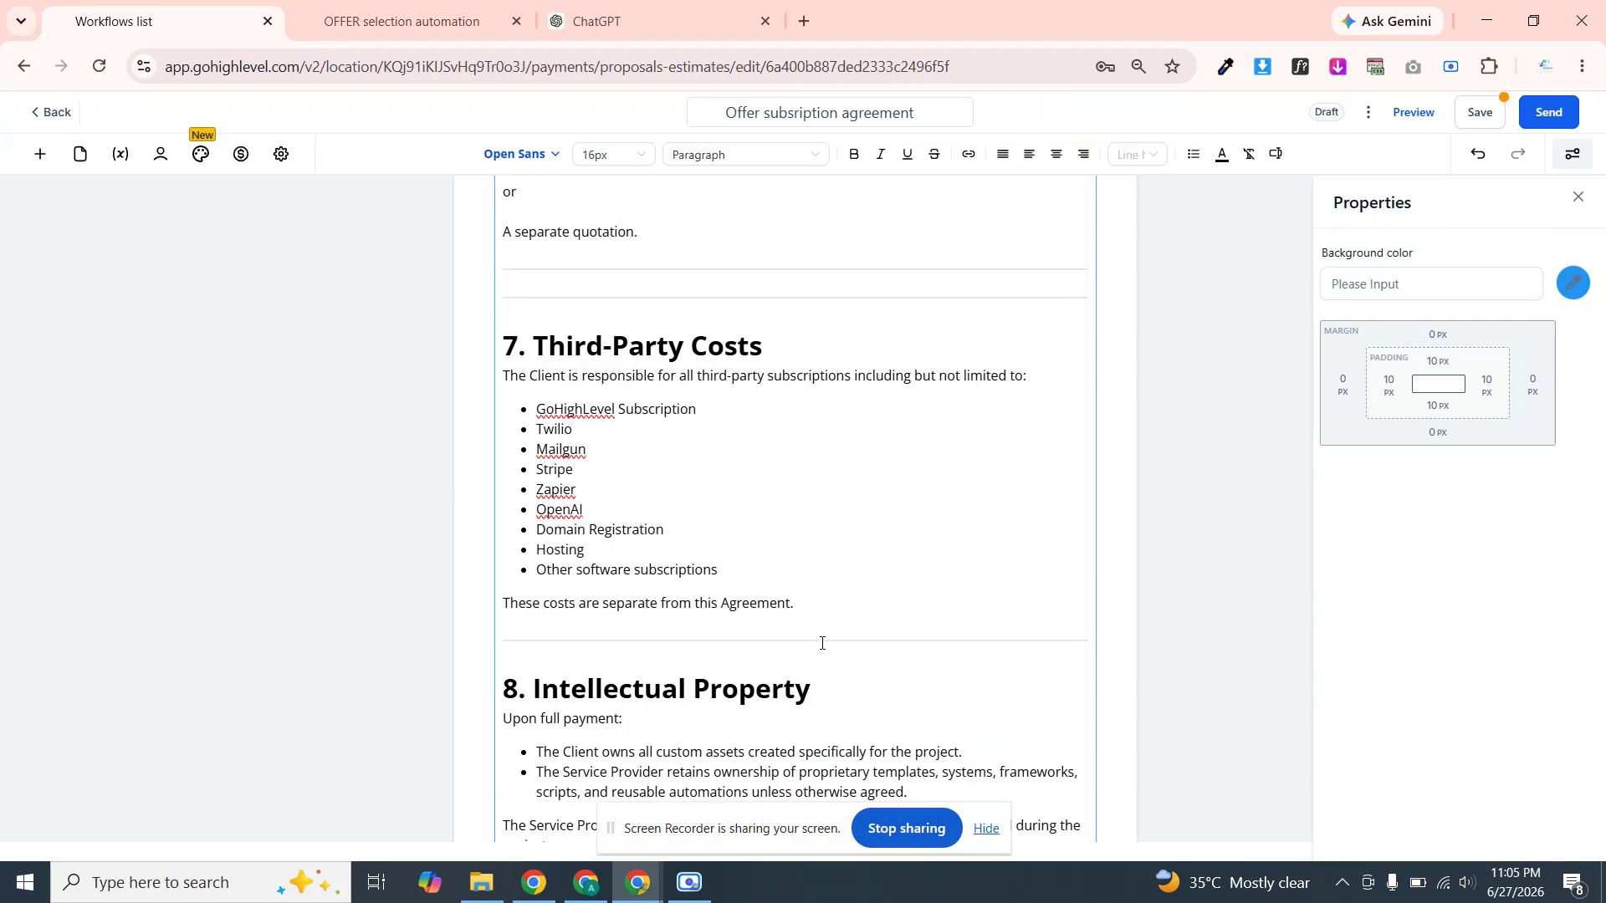
Delete the whole "11. Monthly Management (If Applicable)" section through "Payments are due in advance each month." and its leftover empty line
left_click(789, 649)
scroll(788, 650, "down", 4)
scroll(788, 650, "down", 4)
scroll(788, 650, "down", 4)
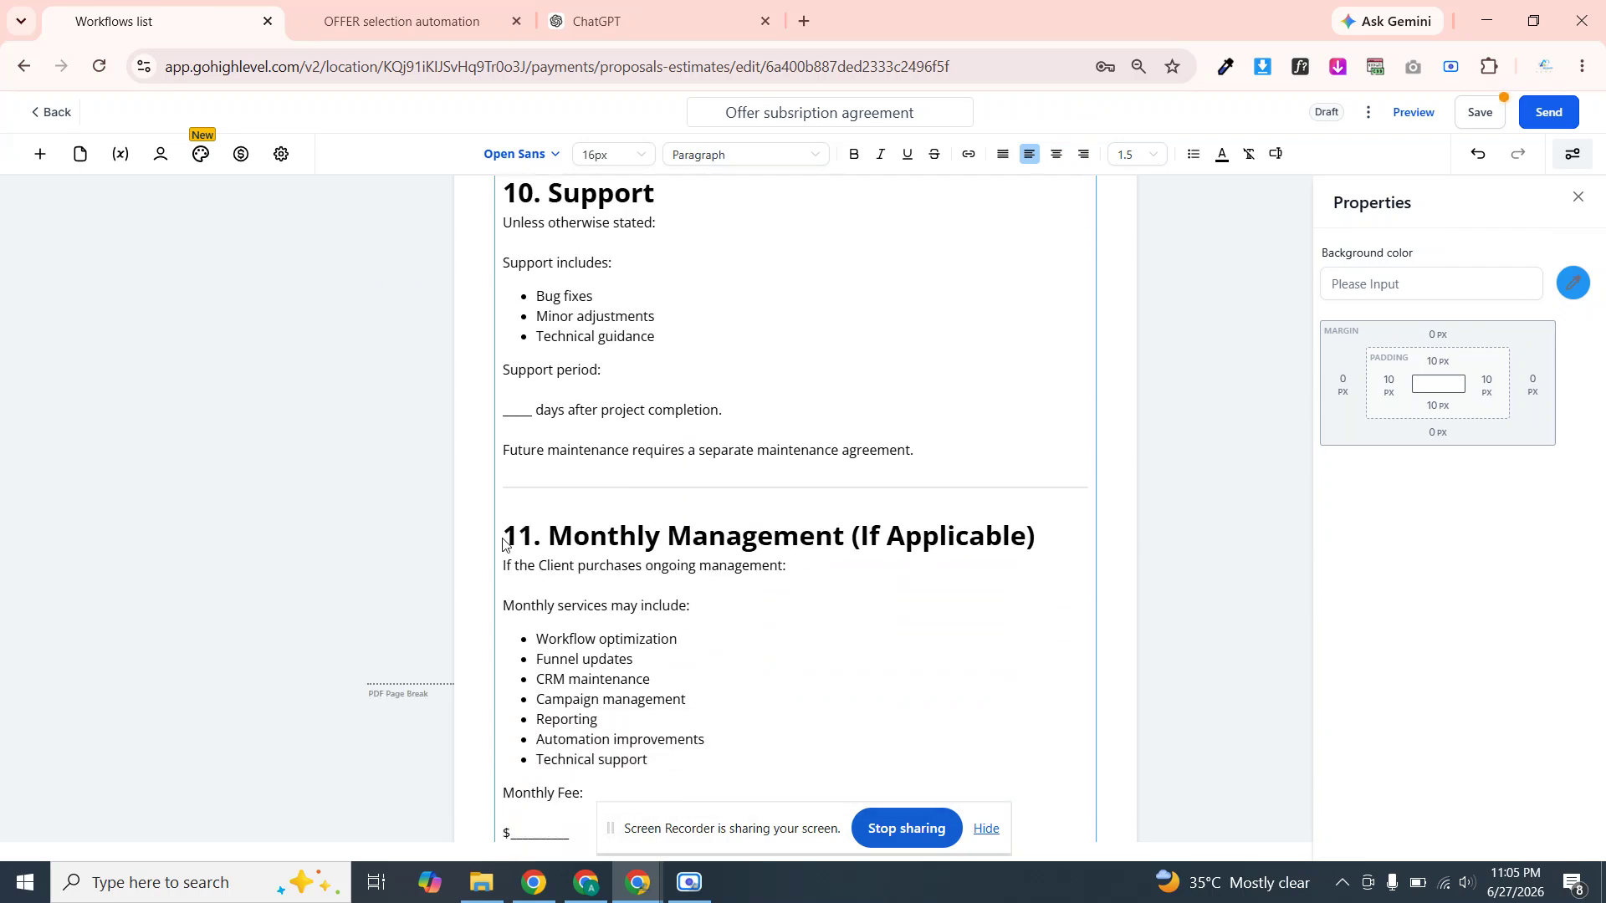
left_click_drag(504, 539, 774, 465)
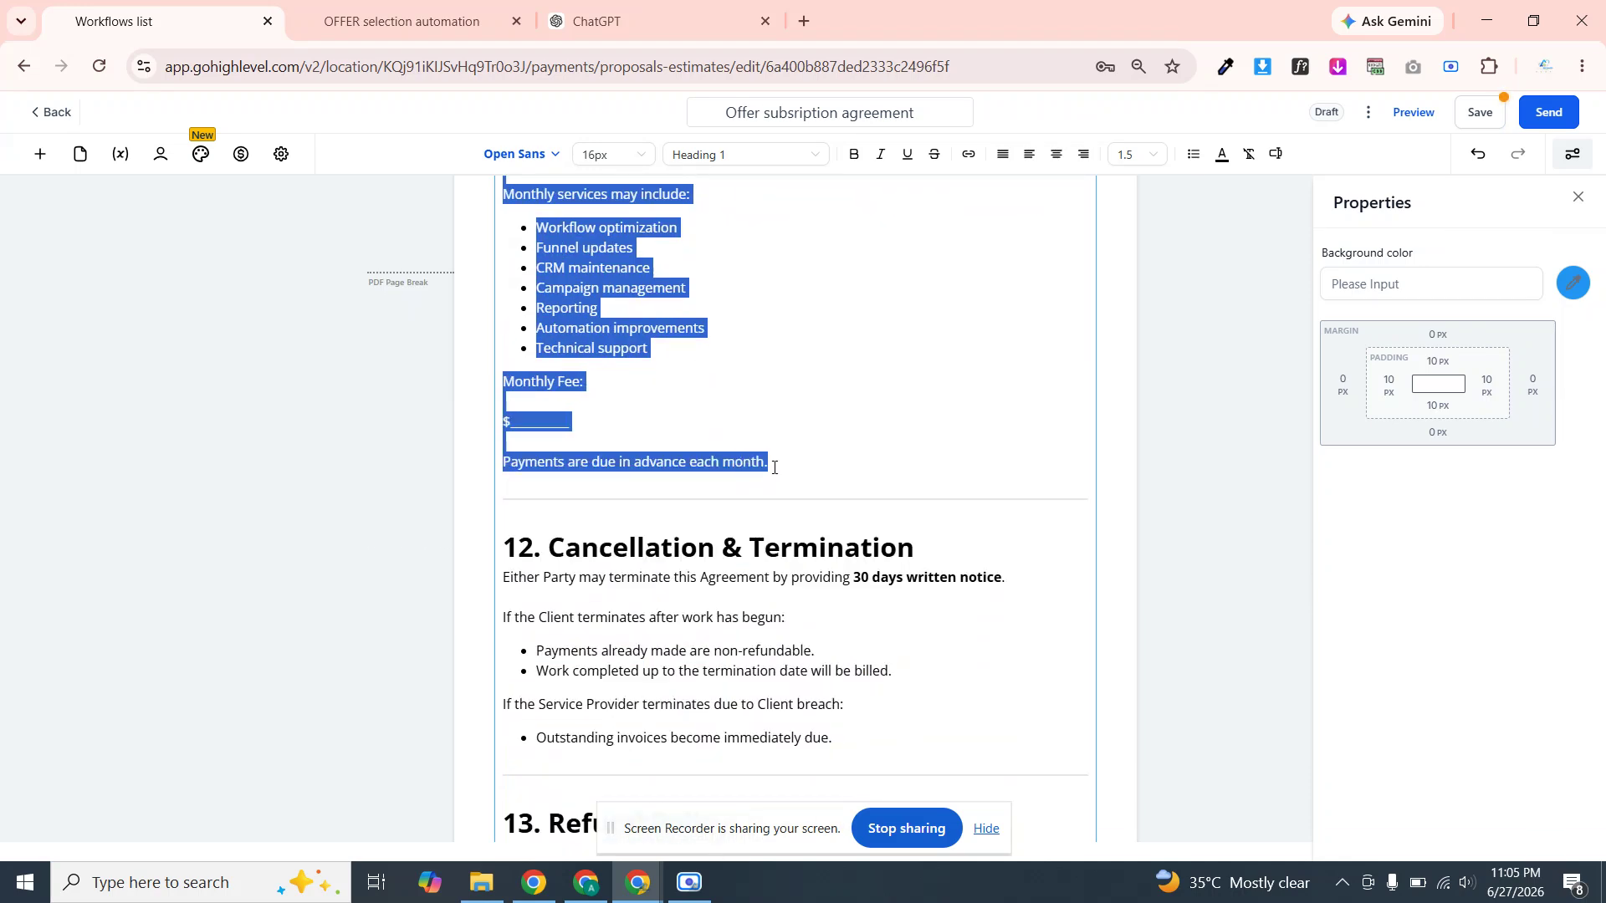
key("BackSpace")
key("BackSpace")
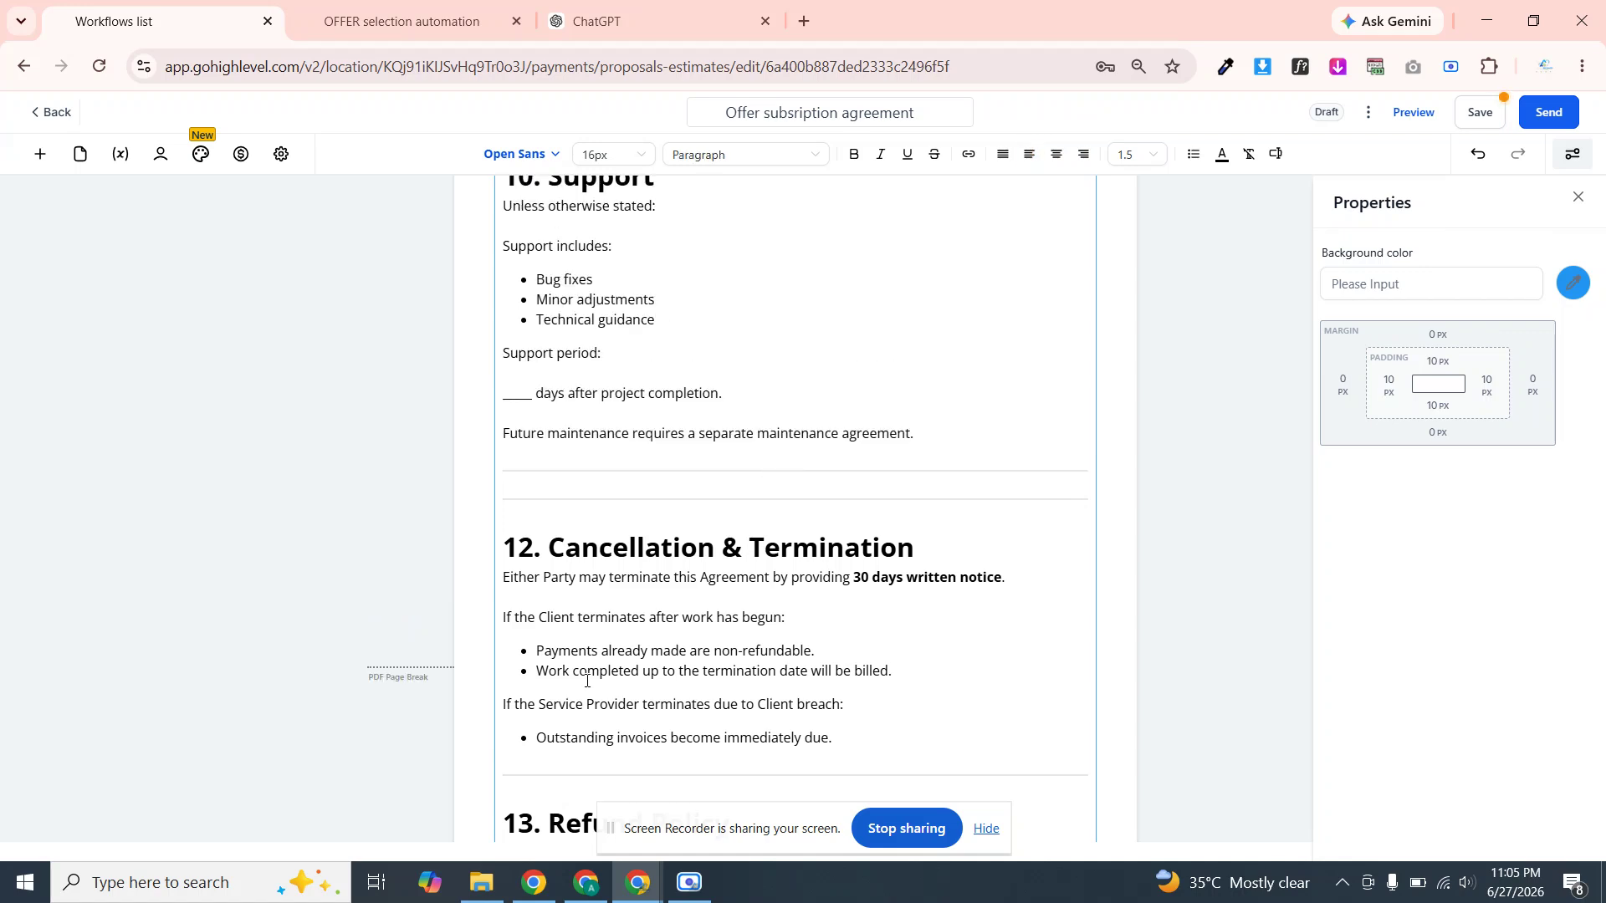
Delete the "16. Force Majeure" heading, its introductory sentence and the bullet items from "Natural disasters" through "War"
key("Down")
key("Down")
key("Down")
key("Down")
key("Down")
key("Down")
key("Down")
key("Down")
key("Down")
key("Down")
key("Down")
key("Down")
key("Down")
key("Down")
key("Down")
key("Down")
key("Down")
key("Down")
key("Down")
key("Down")
key("Down")
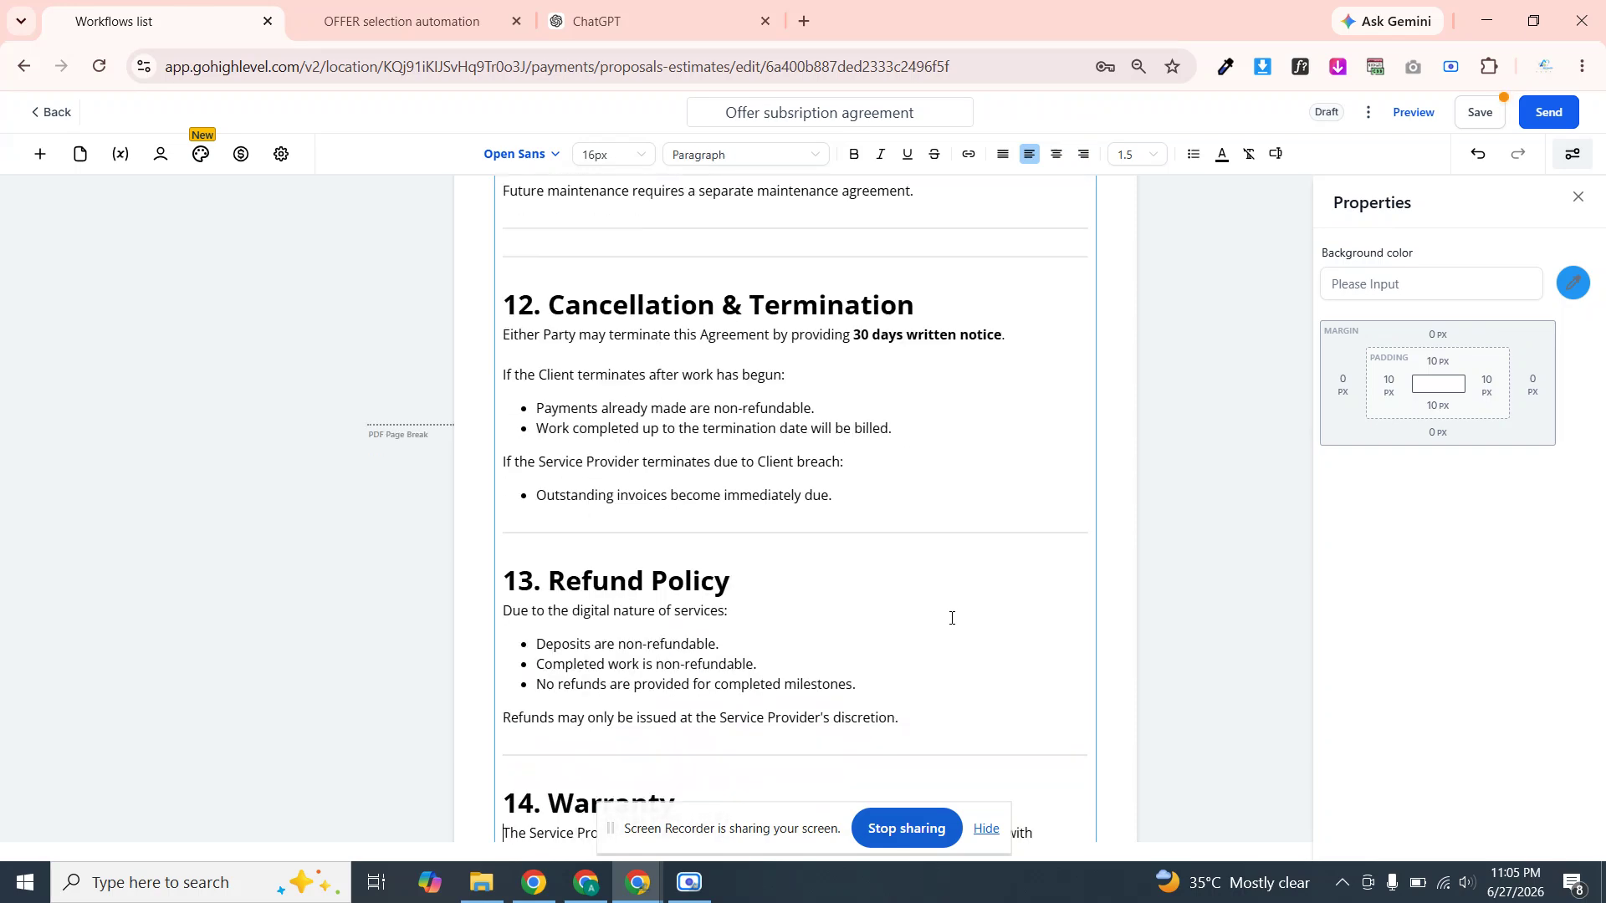
key("Down")
key("Down")
key("Down")
key("Down")
key("Down")
key("Down")
key("Down")
key("Down")
key("Down")
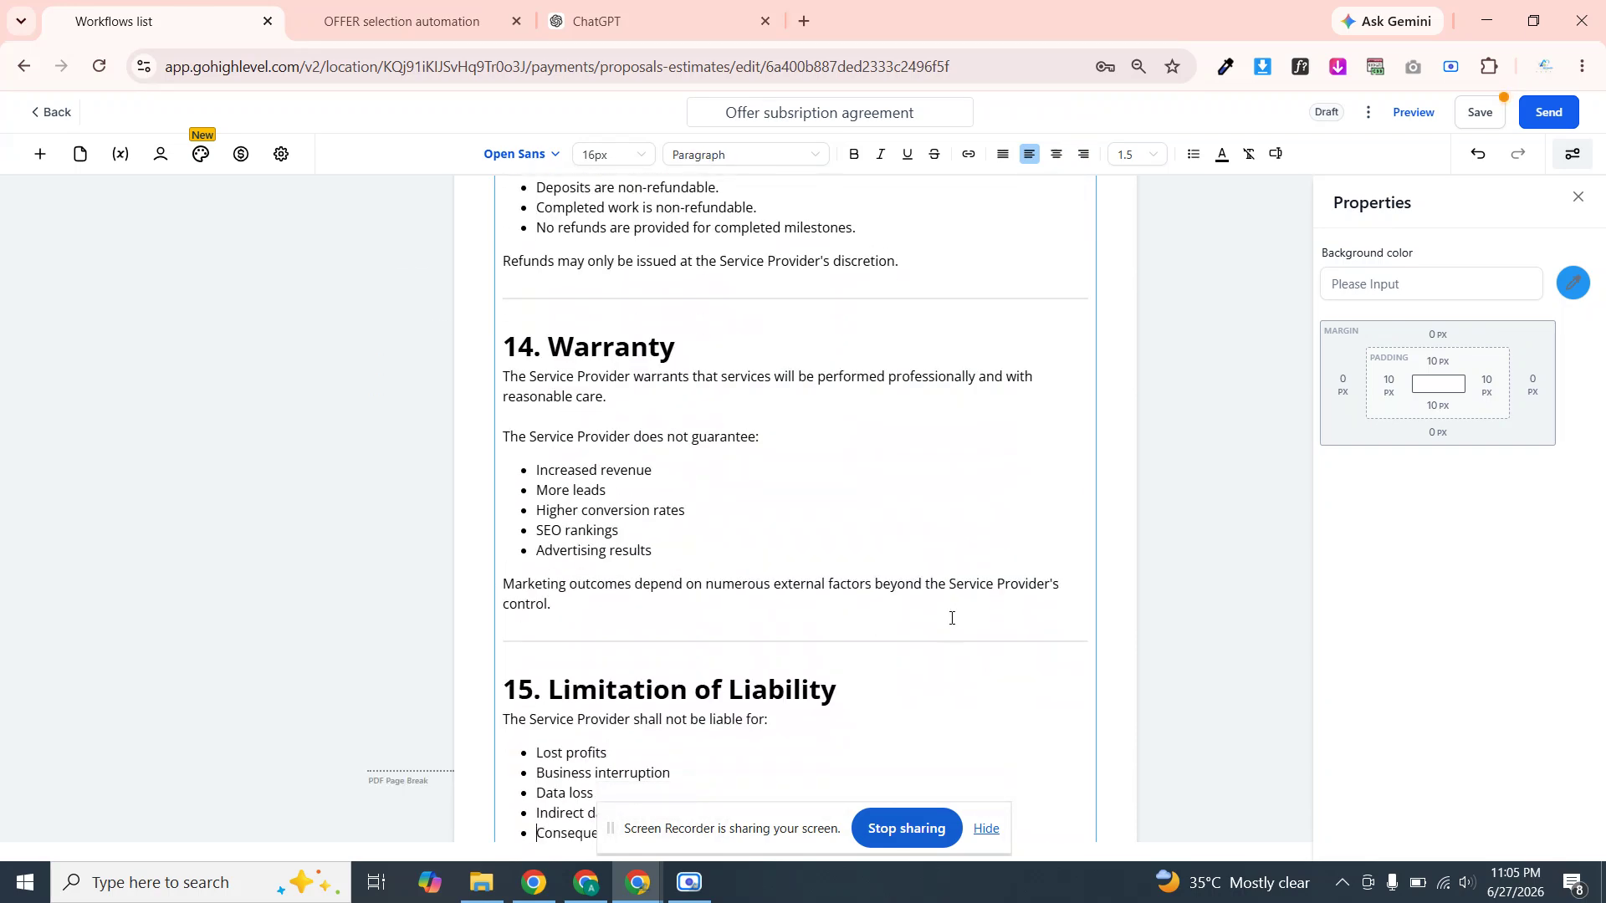
key("Down")
key("Down")
key("Down")
key("Down")
key("Down")
key("Down")
key("Down")
key("Down")
key("Down")
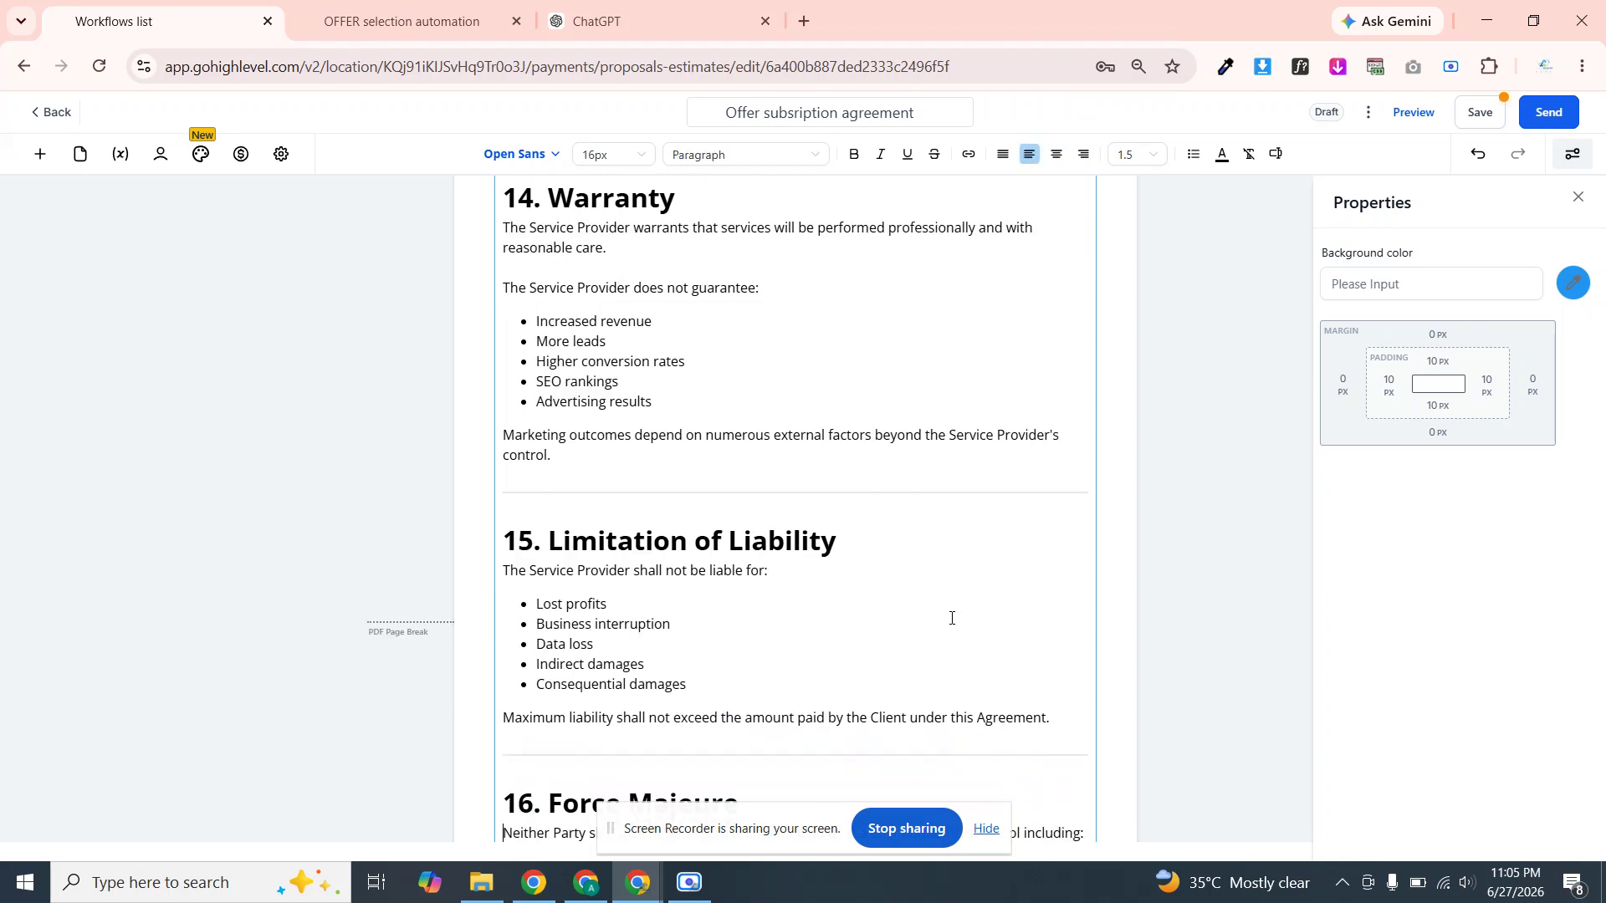
key("Down")
key("Down")
key("Down")
key("Down")
key("Down")
key("Down")
key("Down")
key("Down")
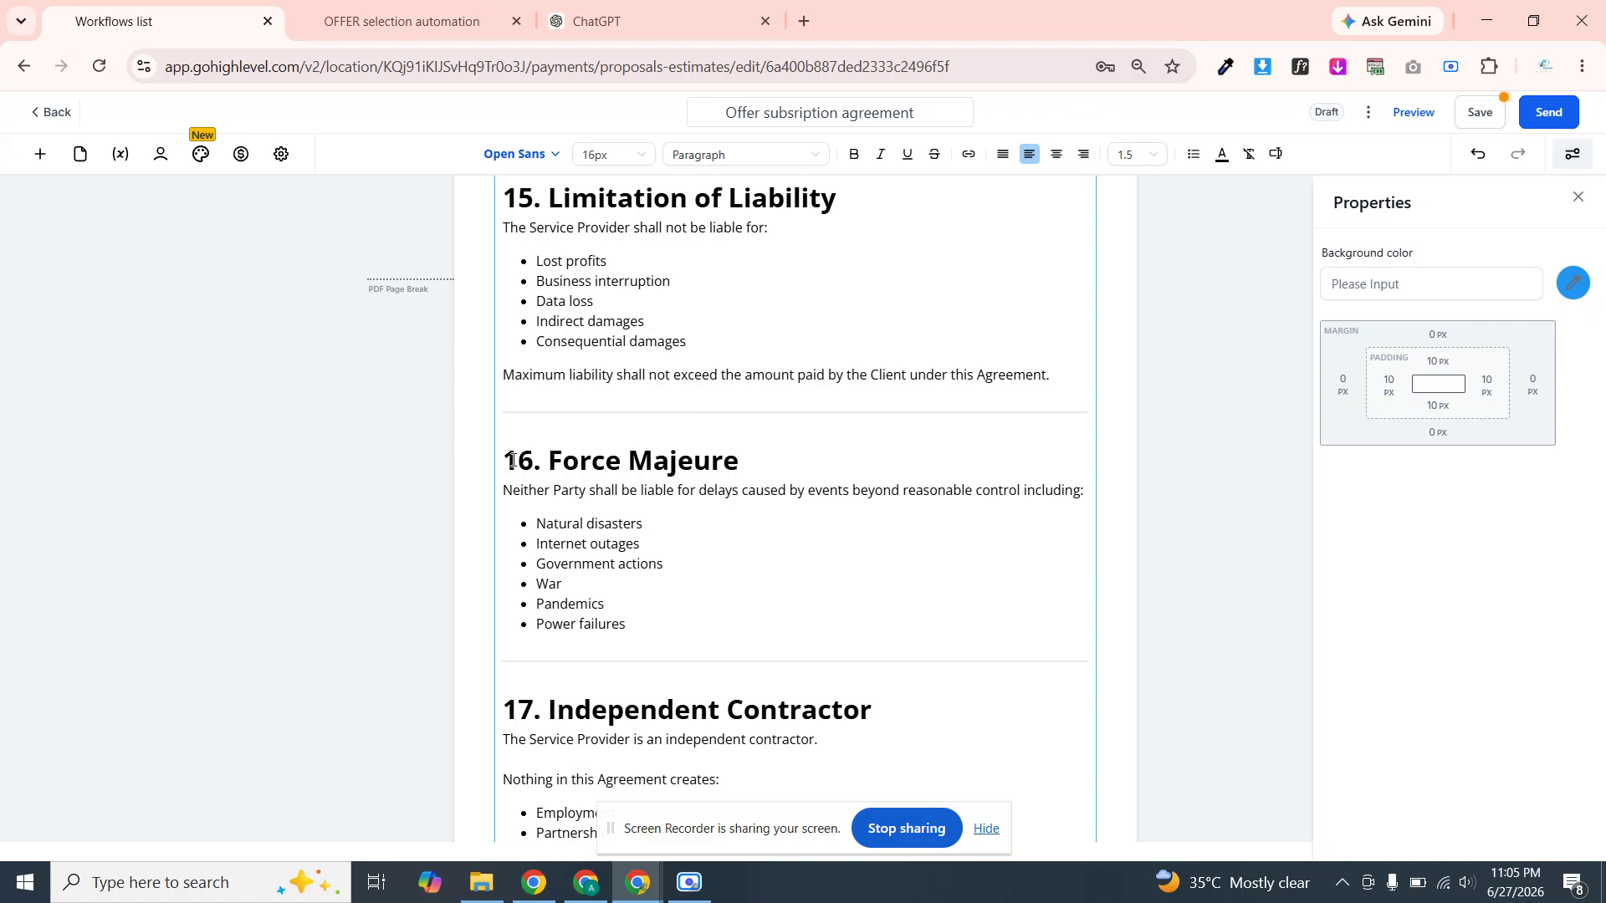
left_click_drag(509, 460, 619, 584)
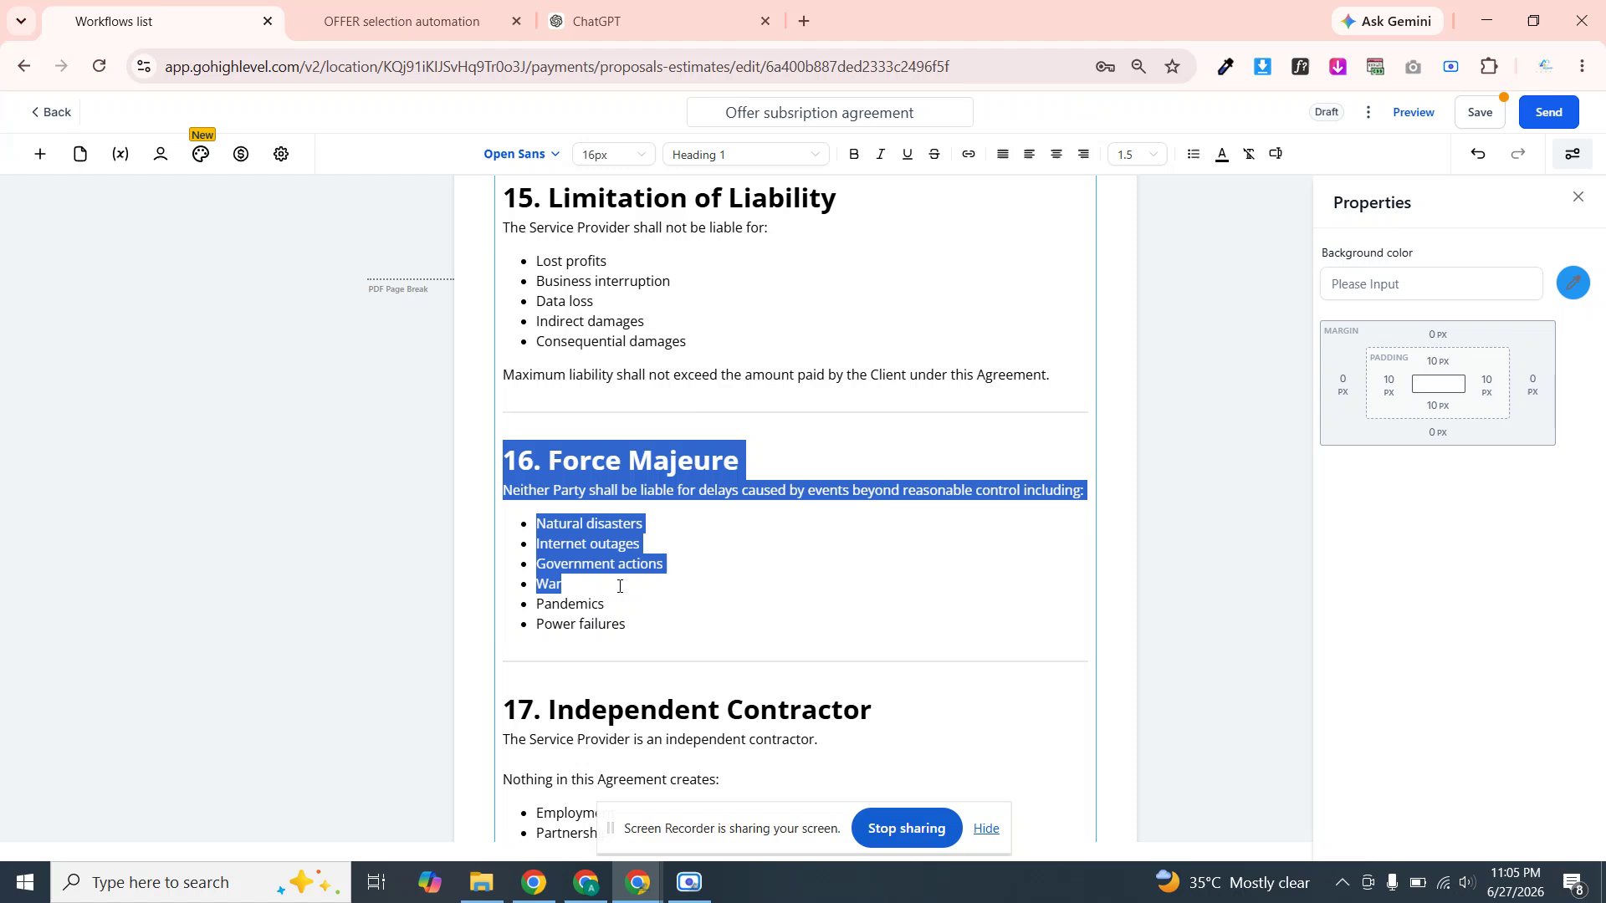
key("BackSpace")
Delete the whole "17. Independent Contractor" section, including its heading, bullet list and leftover empty line
left_click_drag(686, 740, 517, 577)
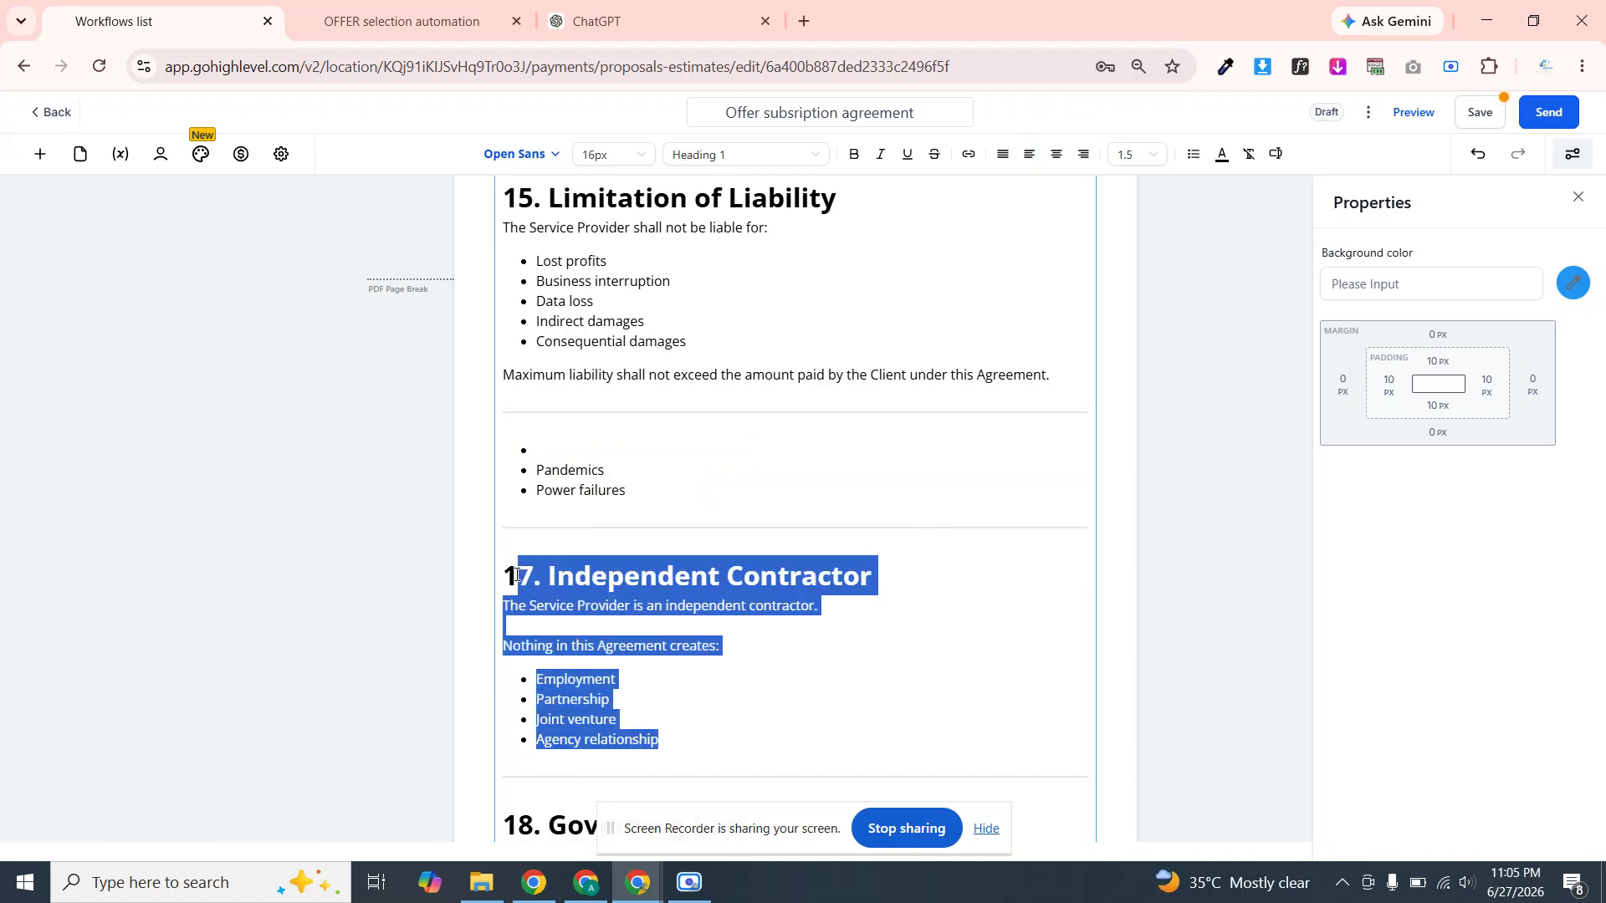
key("BackSpace")
key("BackSpace")
key("BackSpace")
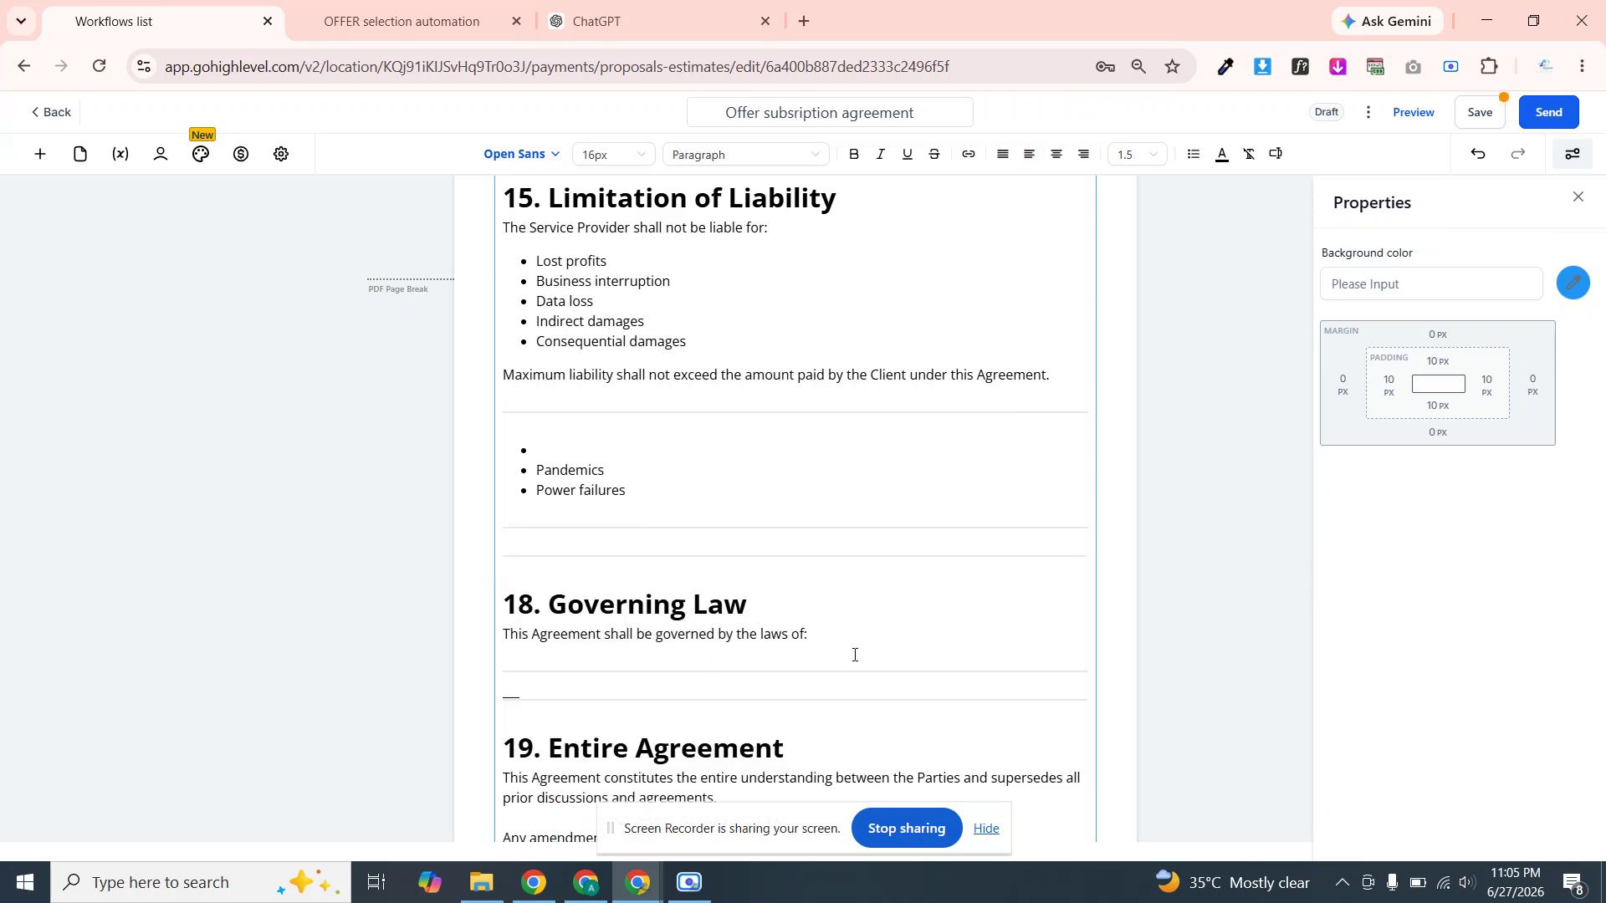
Insert the account's Name custom value into the Service Provider Name blank of the "20. Acceptance" section
key("Down")
key("Down")
key("Down")
key("Down")
key("Down")
key("Down")
key("Down")
key("Down")
key("Down")
key("Down")
key("Down")
key("Down")
key("Down")
key("Down")
key("Down")
key("Down")
key("Down")
key("Down")
key("Down")
key("Down")
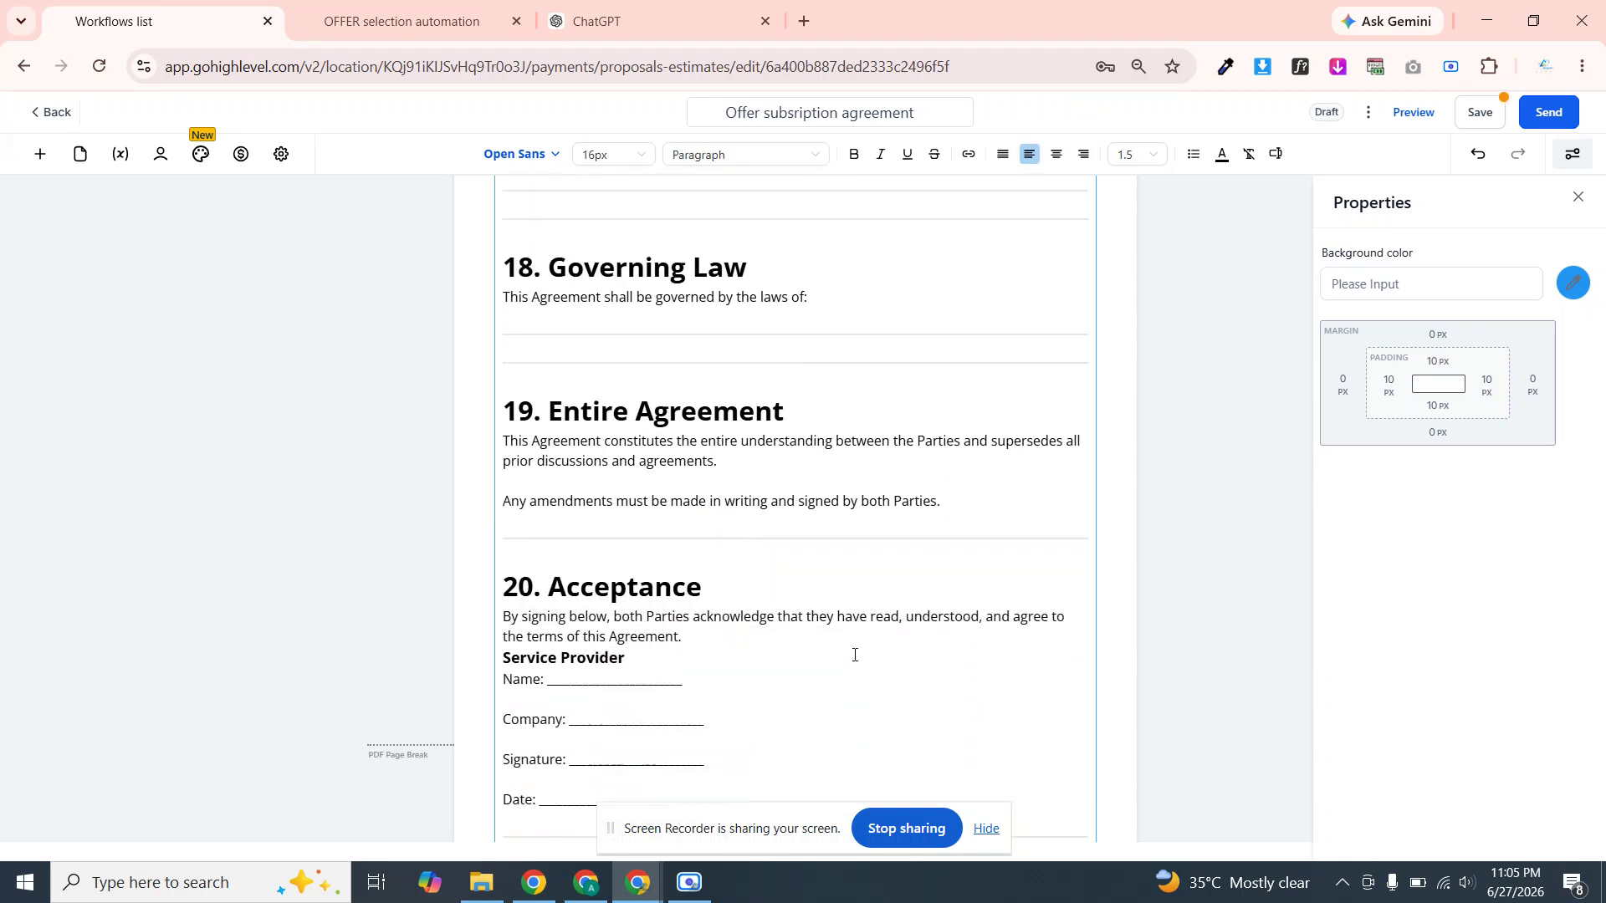
key("Down")
key("Down")
key("Down")
key("Down")
key("Down")
key("Down")
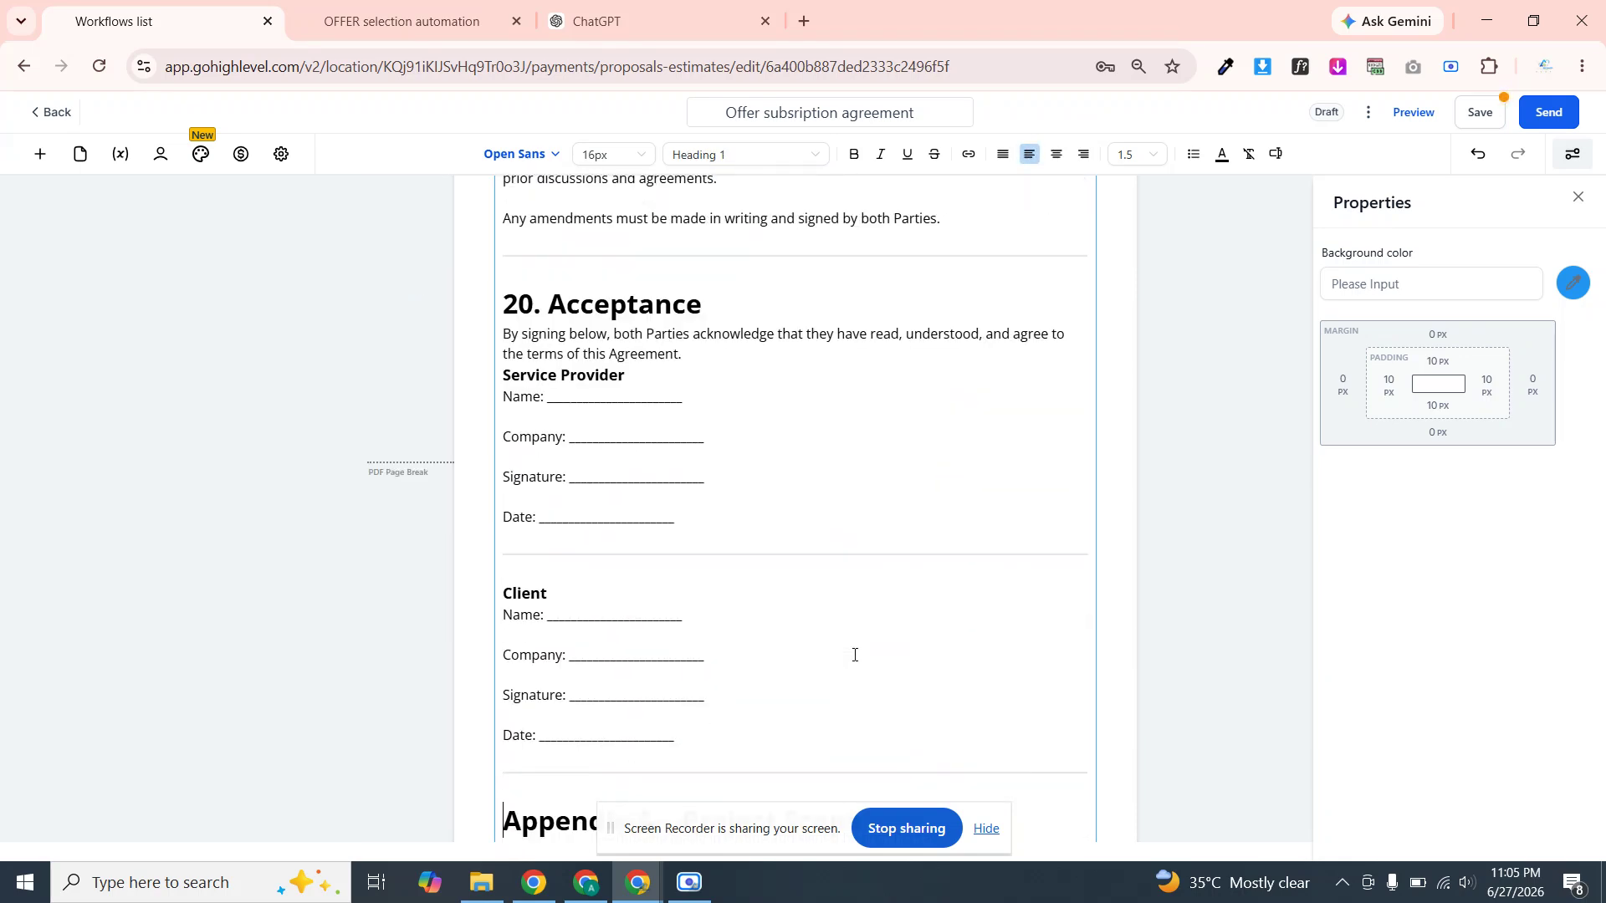
key("Down")
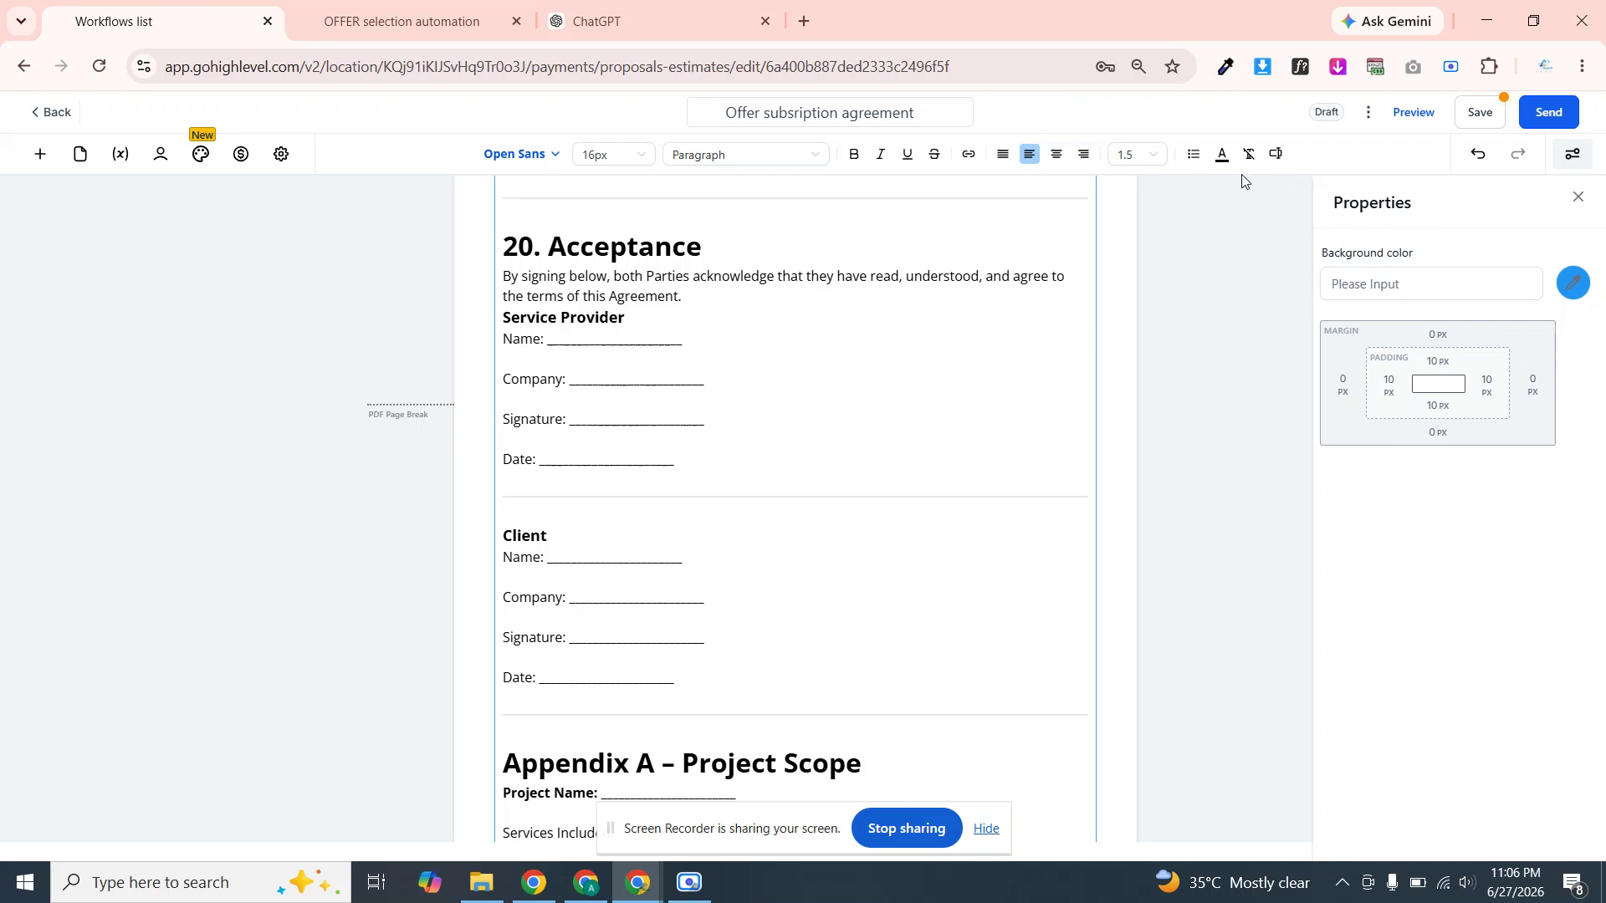
left_click(1275, 157)
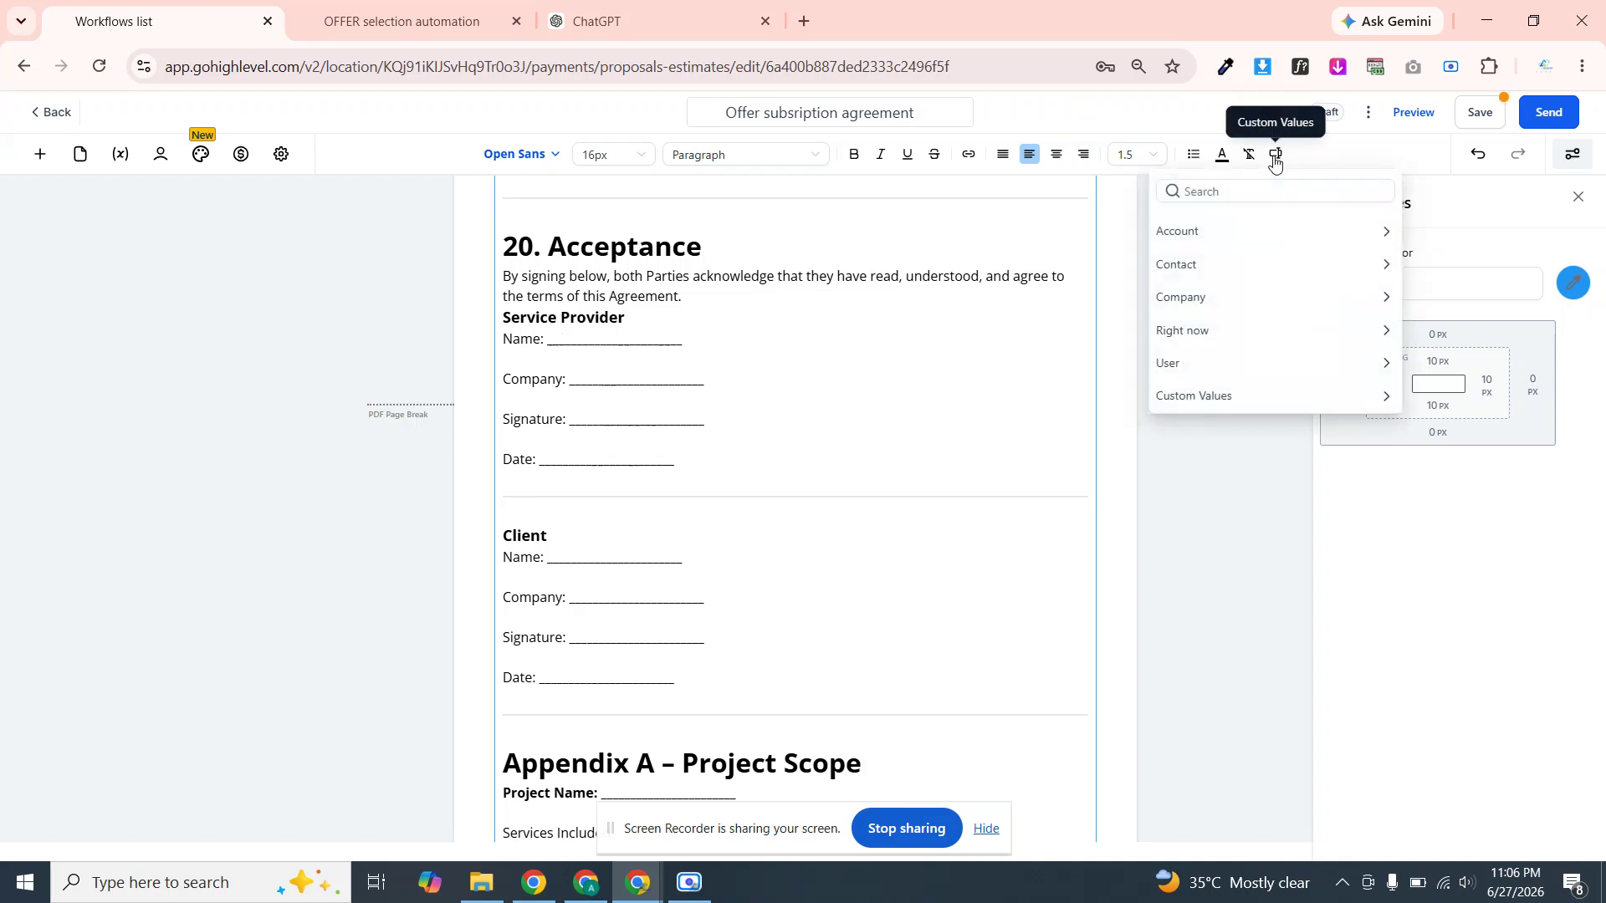
left_click(1177, 238)
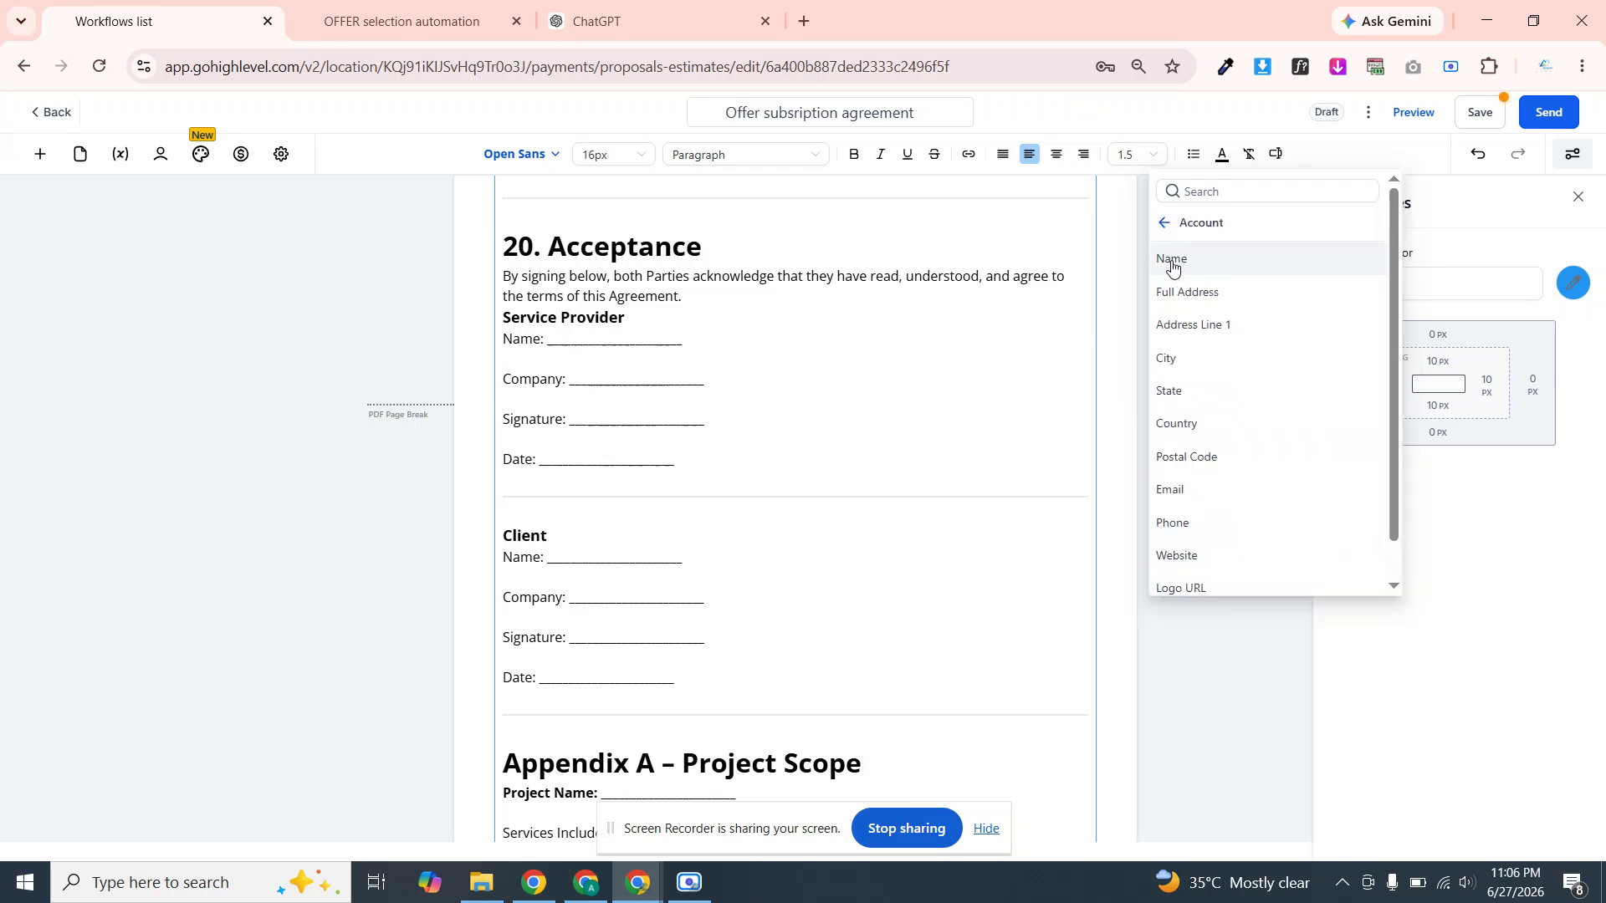
left_click(1172, 261)
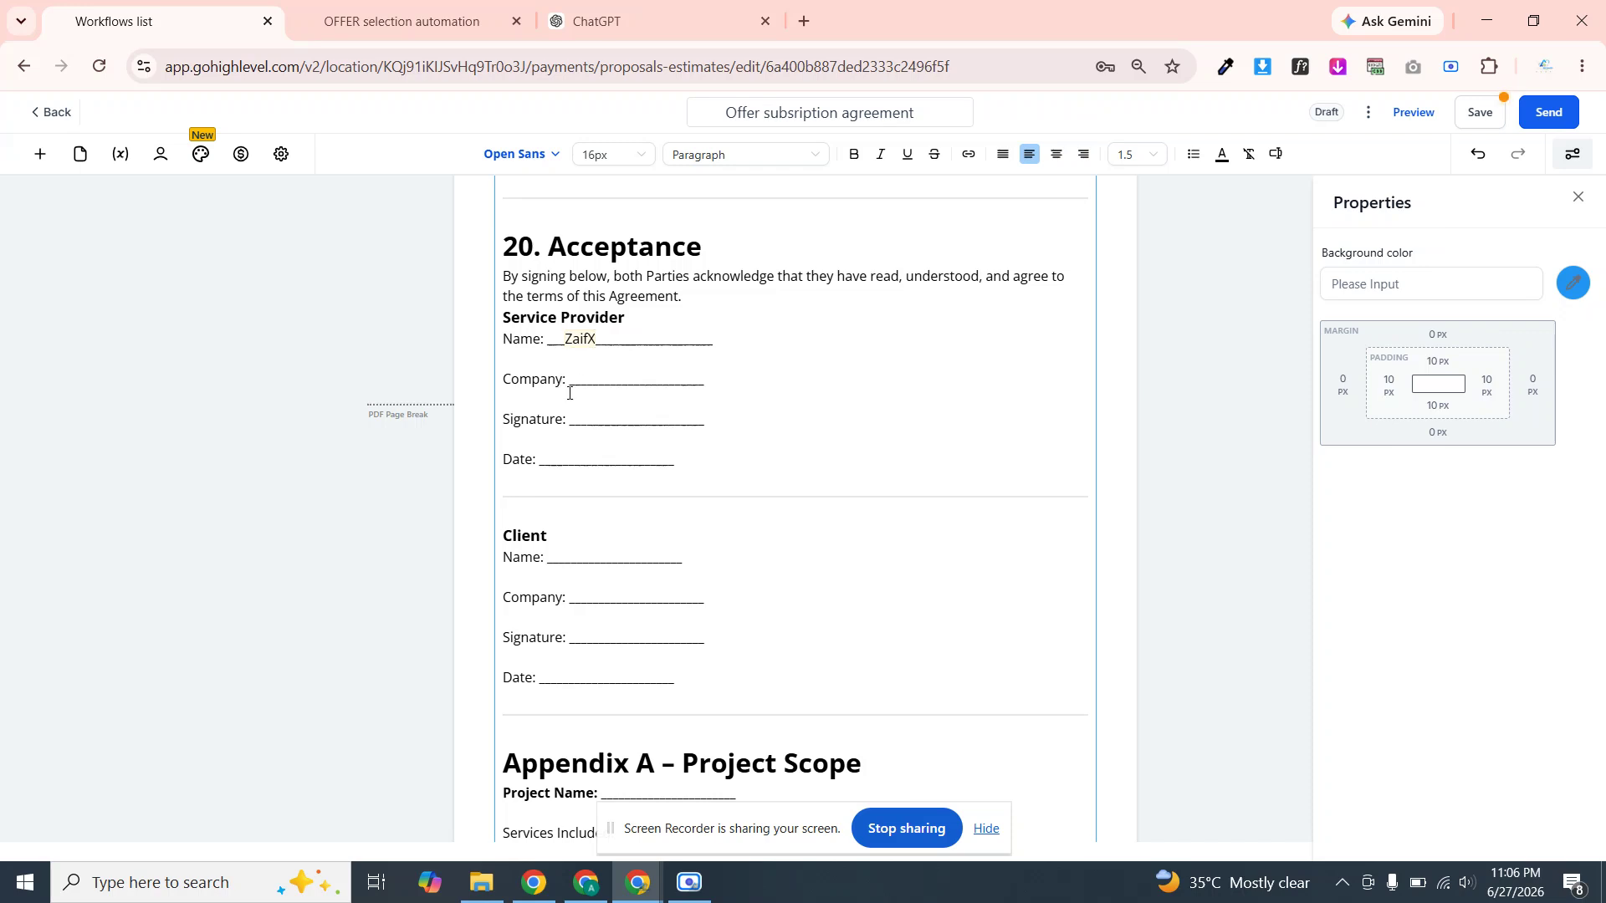
Delete the Company line and its extra empty line from the Service Provider block under Acceptance
left_click(747, 384)
left_click_drag(714, 377, 560, 354)
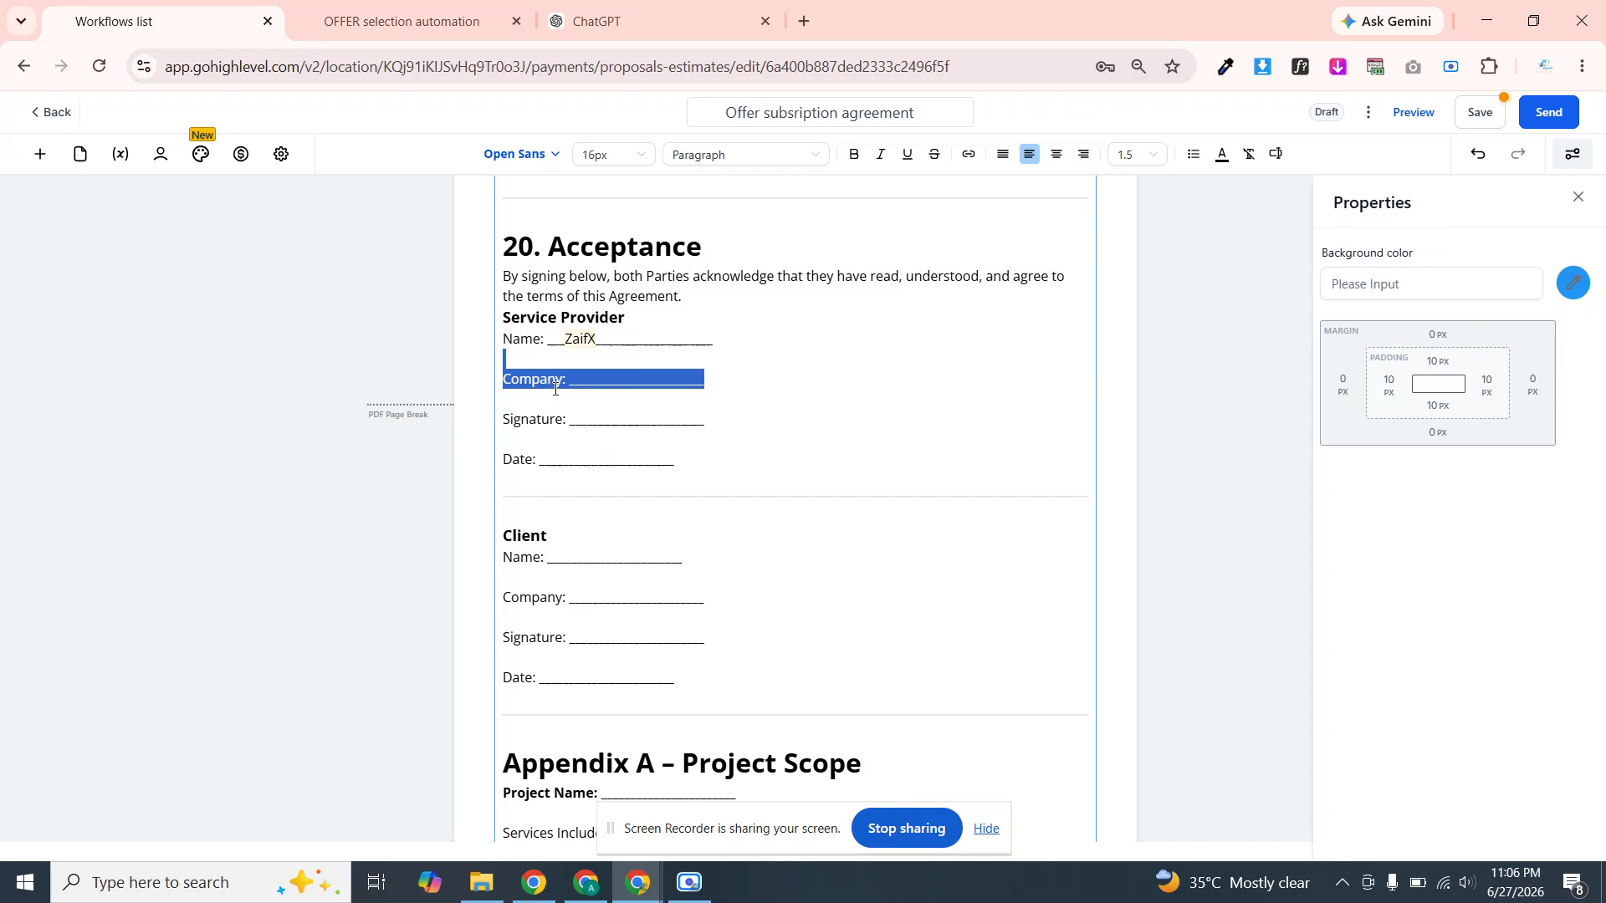
key("BackSpace")
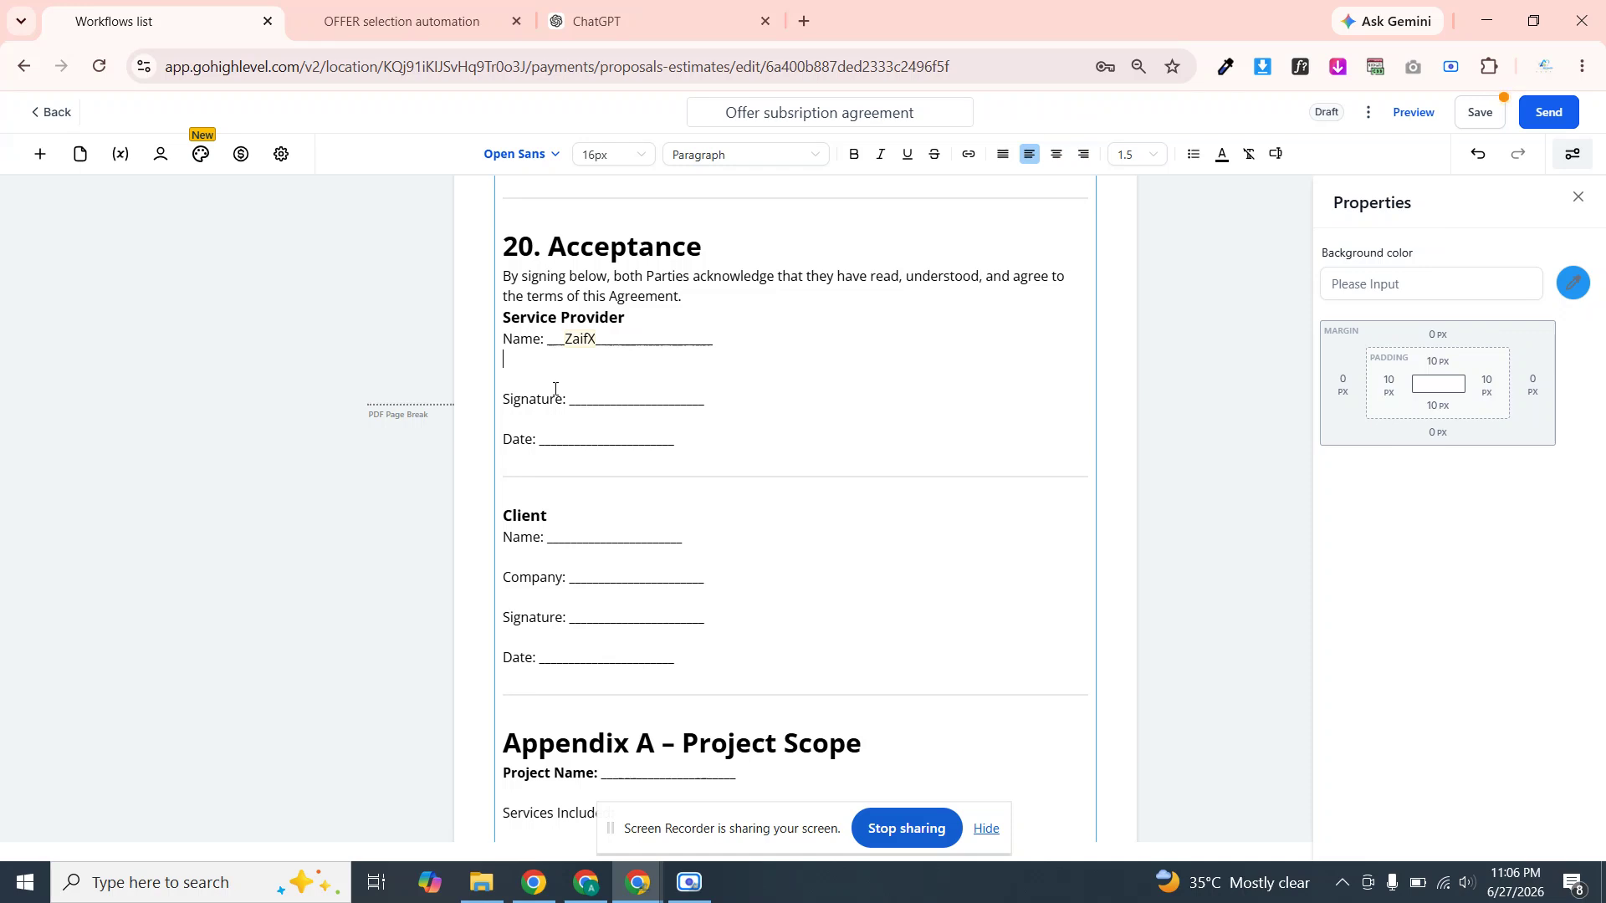
key("BackSpace")
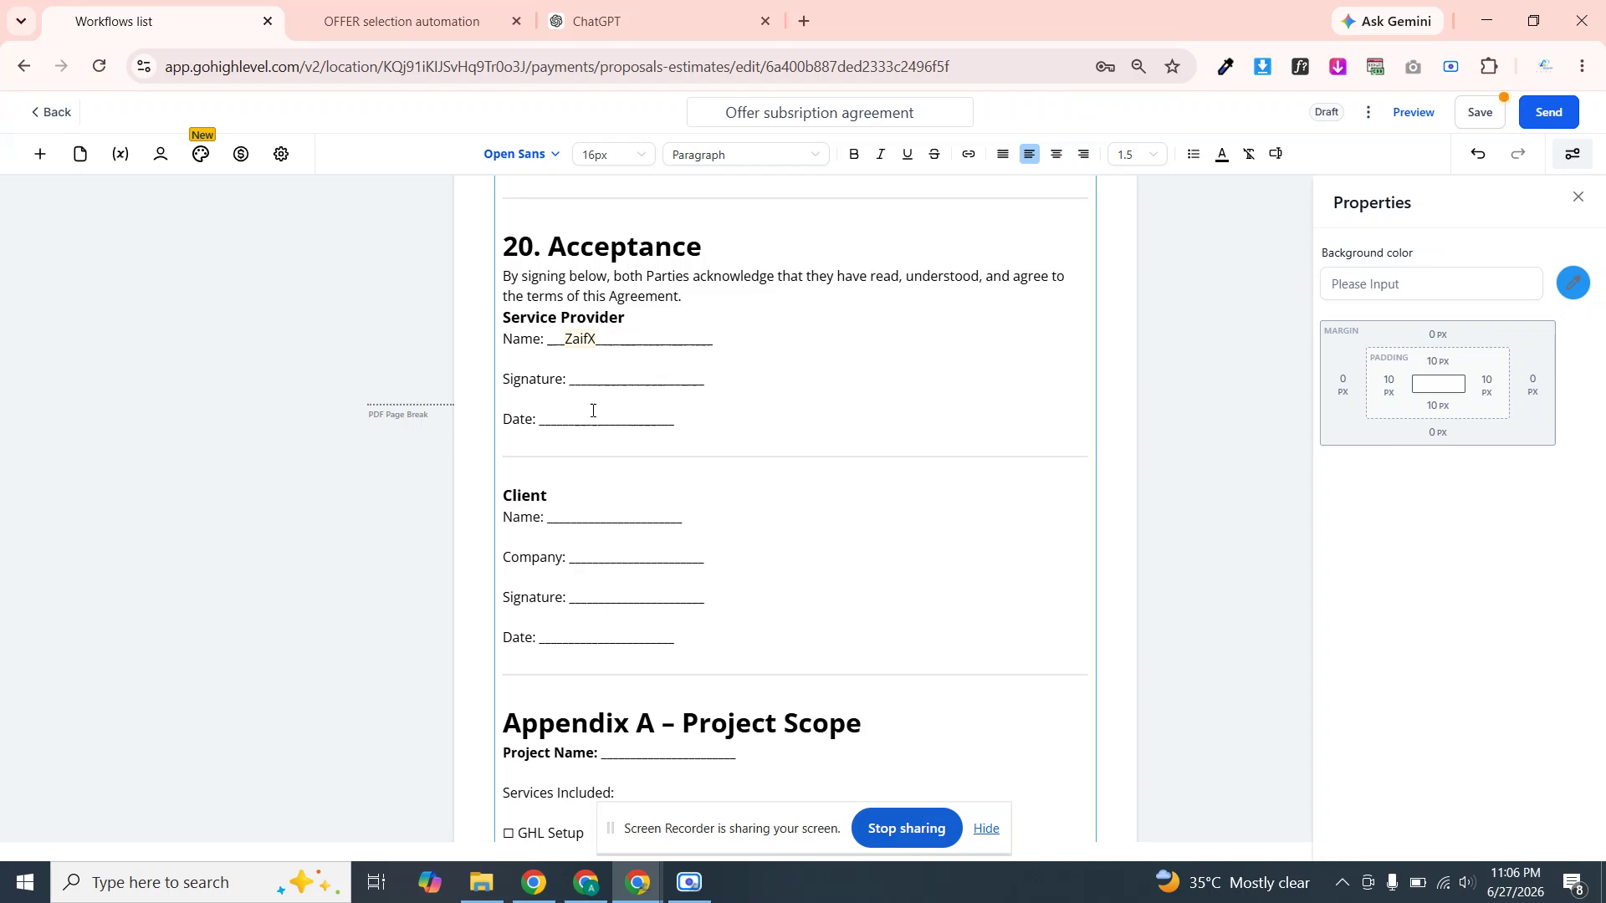
Add a Signature field beside the Service Provider's Signature line and assign it to the recipient Auto Growth Labs
left_click(43, 156)
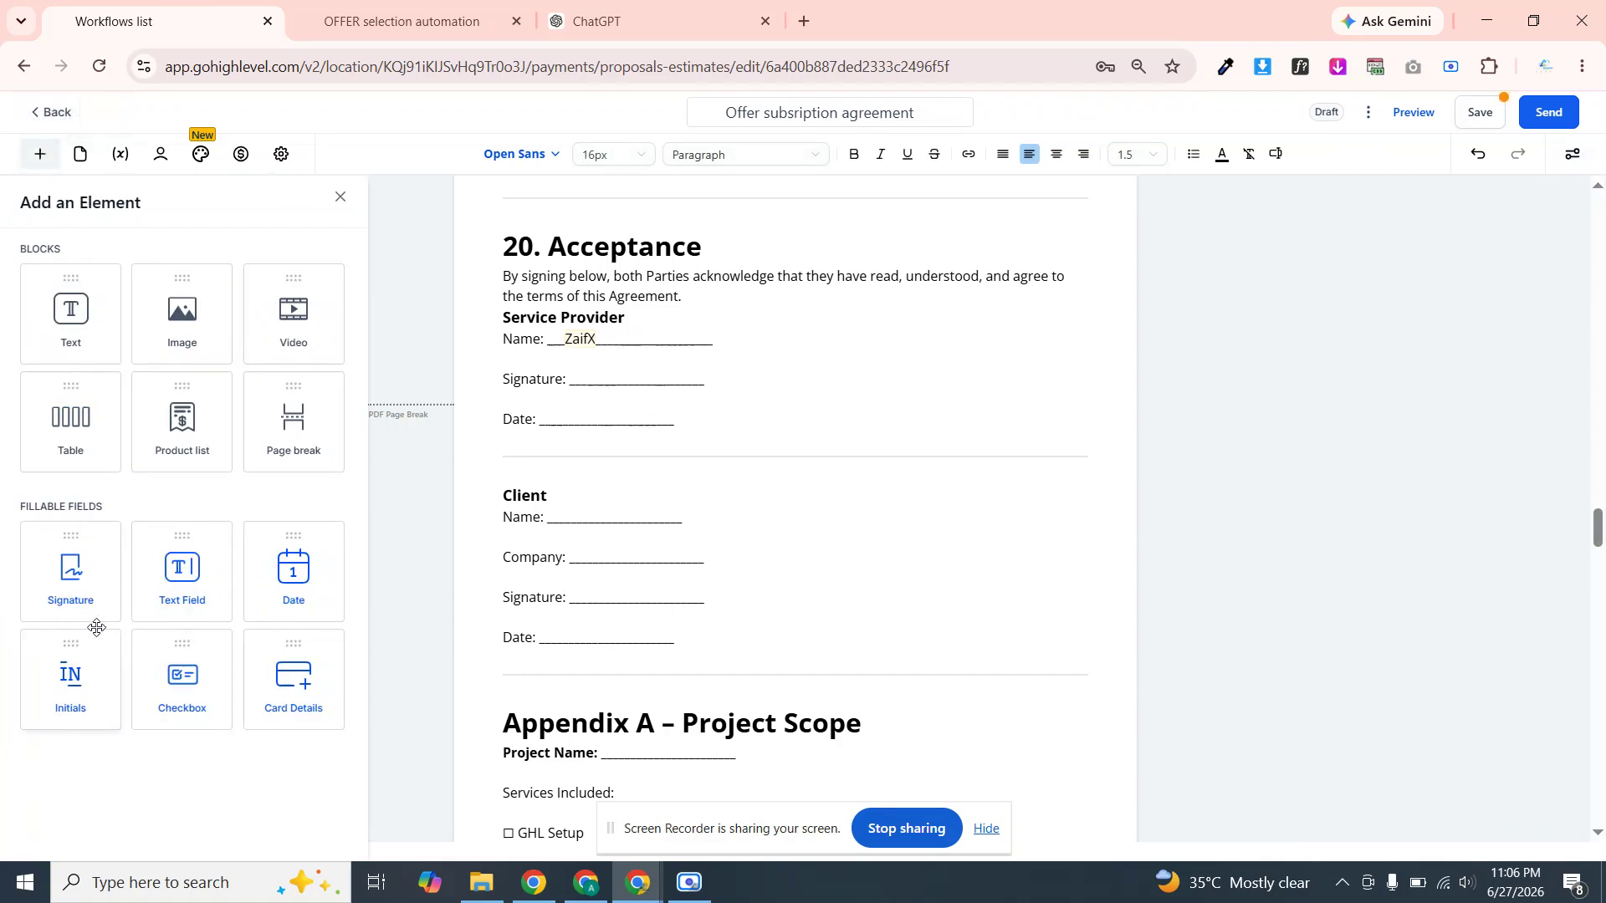
mouse_move(71, 589)
left_mouse_down()
mouse_move(506, 460)
mouse_move(566, 428)
mouse_move(661, 335)
mouse_move(818, 309)
mouse_move(845, 321)
mouse_move(852, 381)
left_mouse_up()
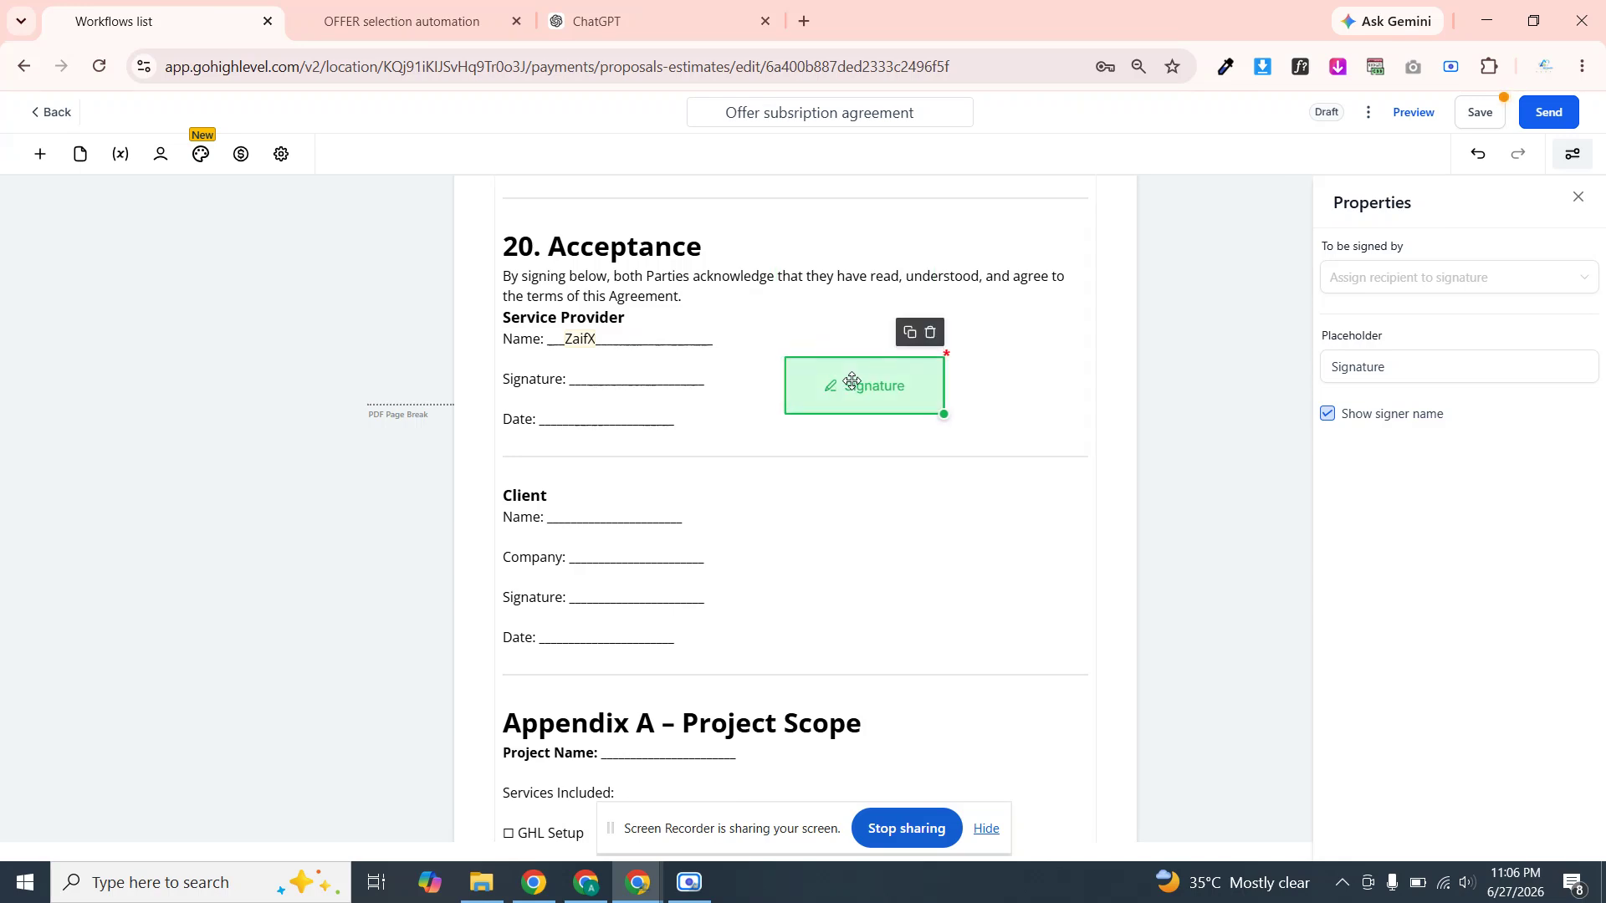
left_click(1487, 283)
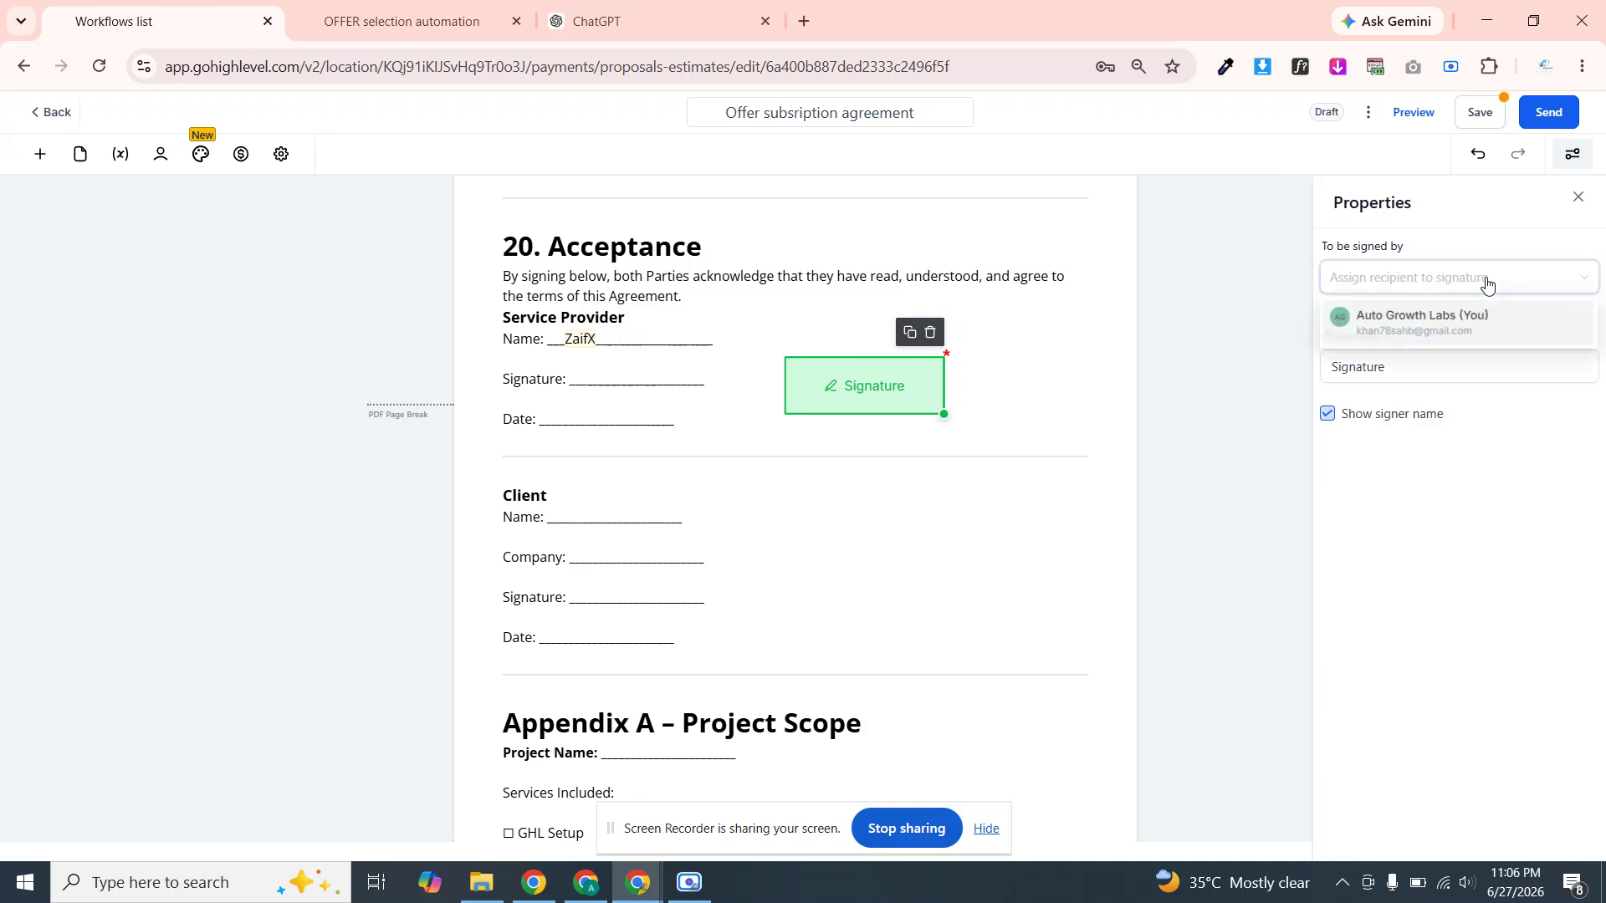
left_click(1434, 333)
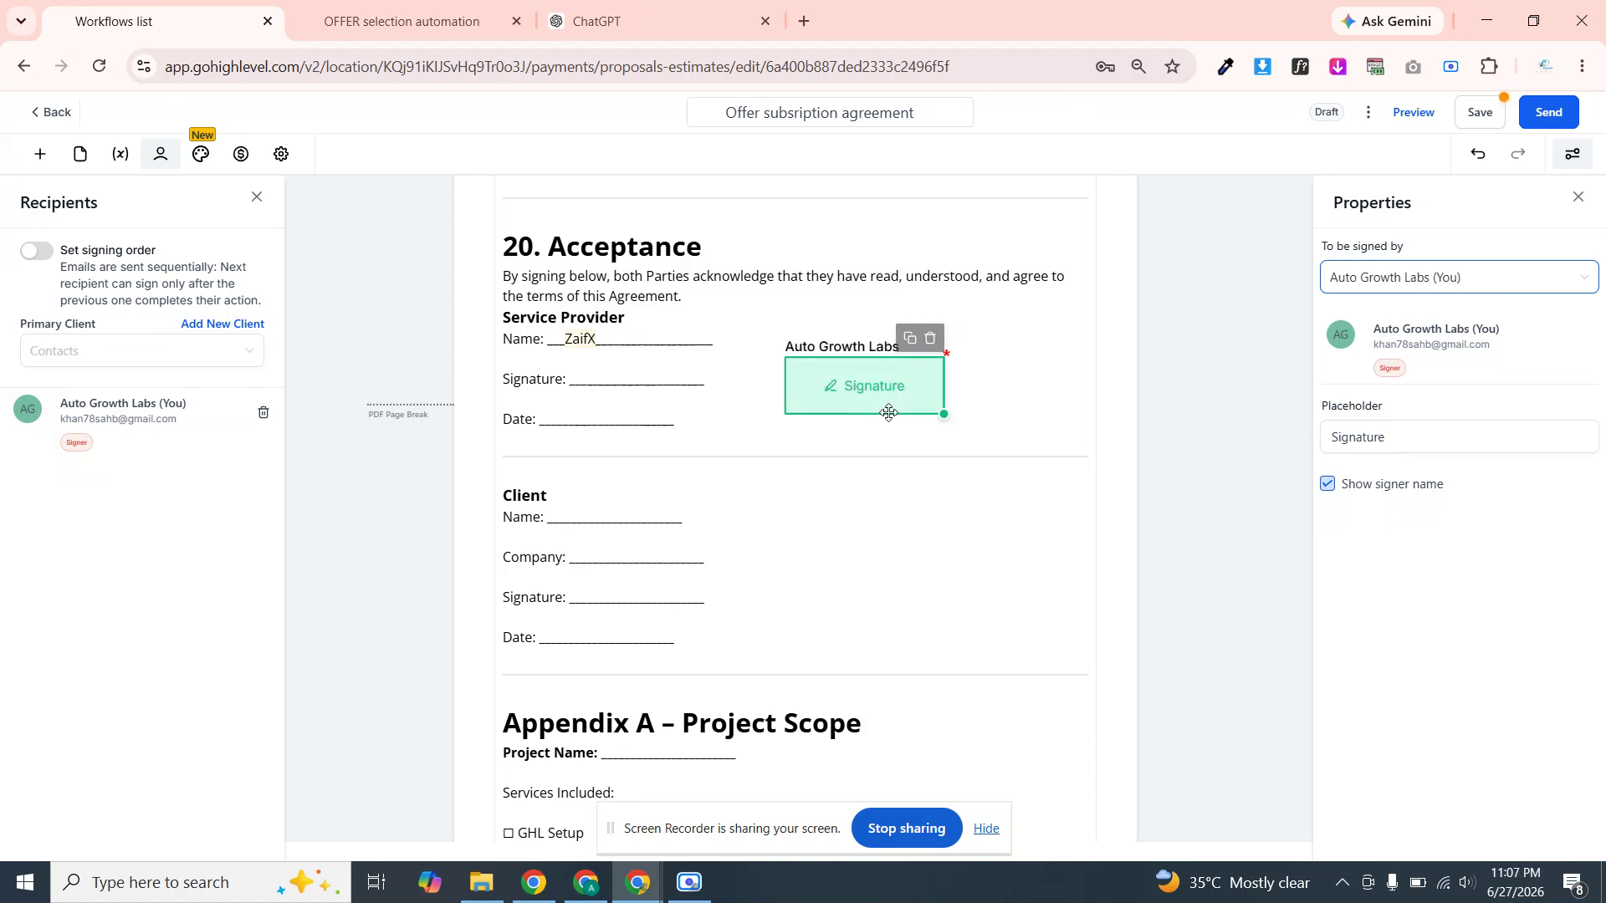
left_click(1422, 338)
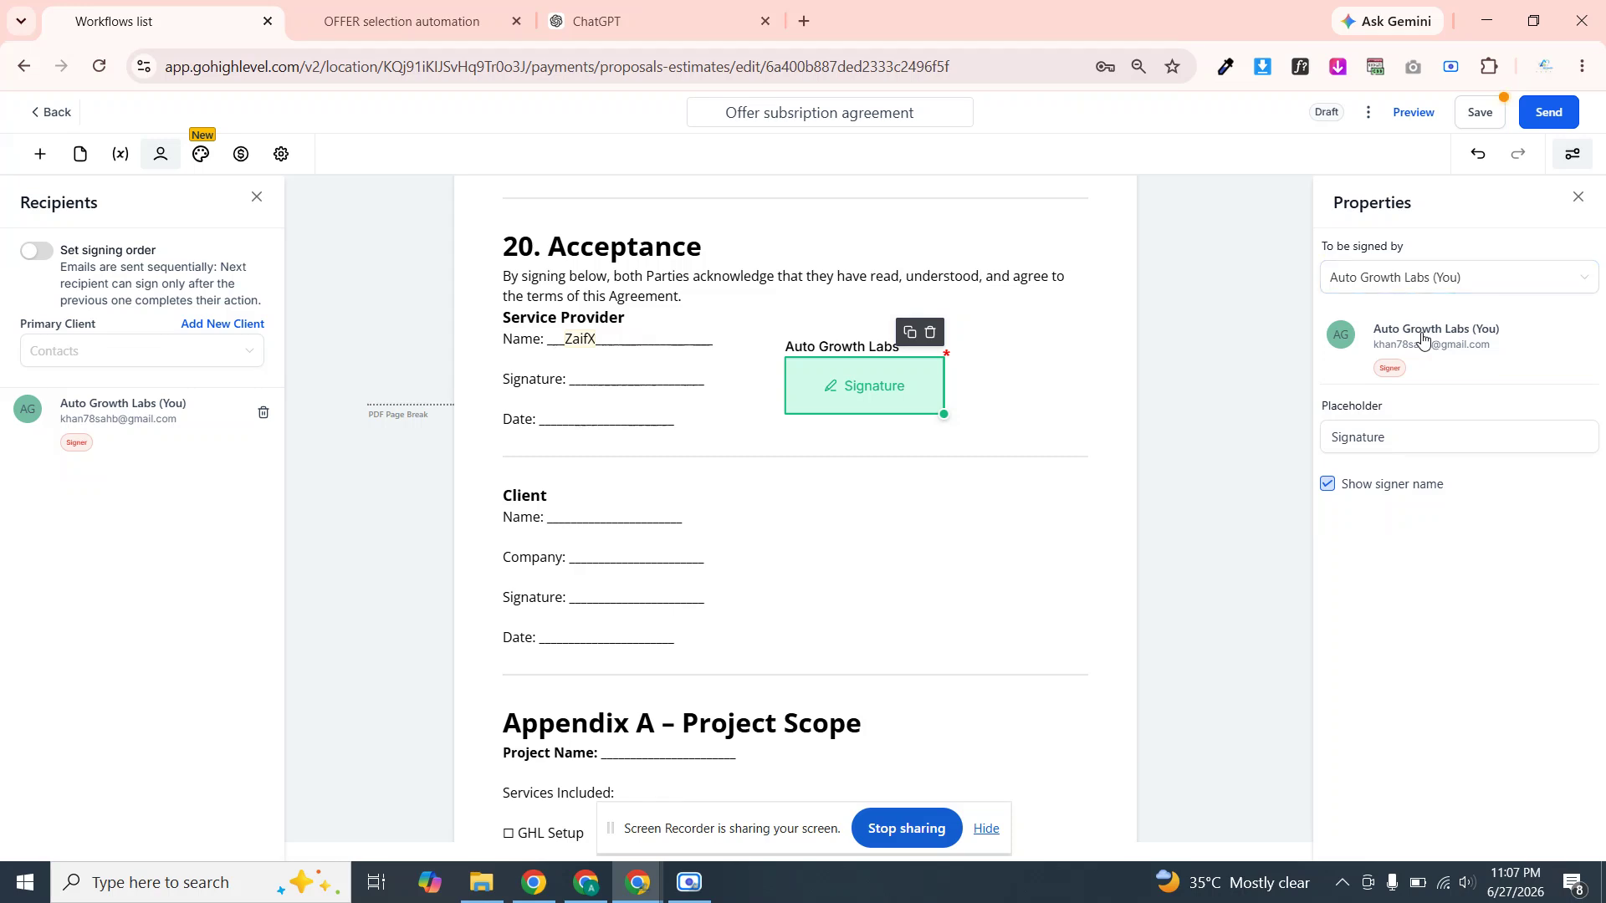
left_click(781, 516)
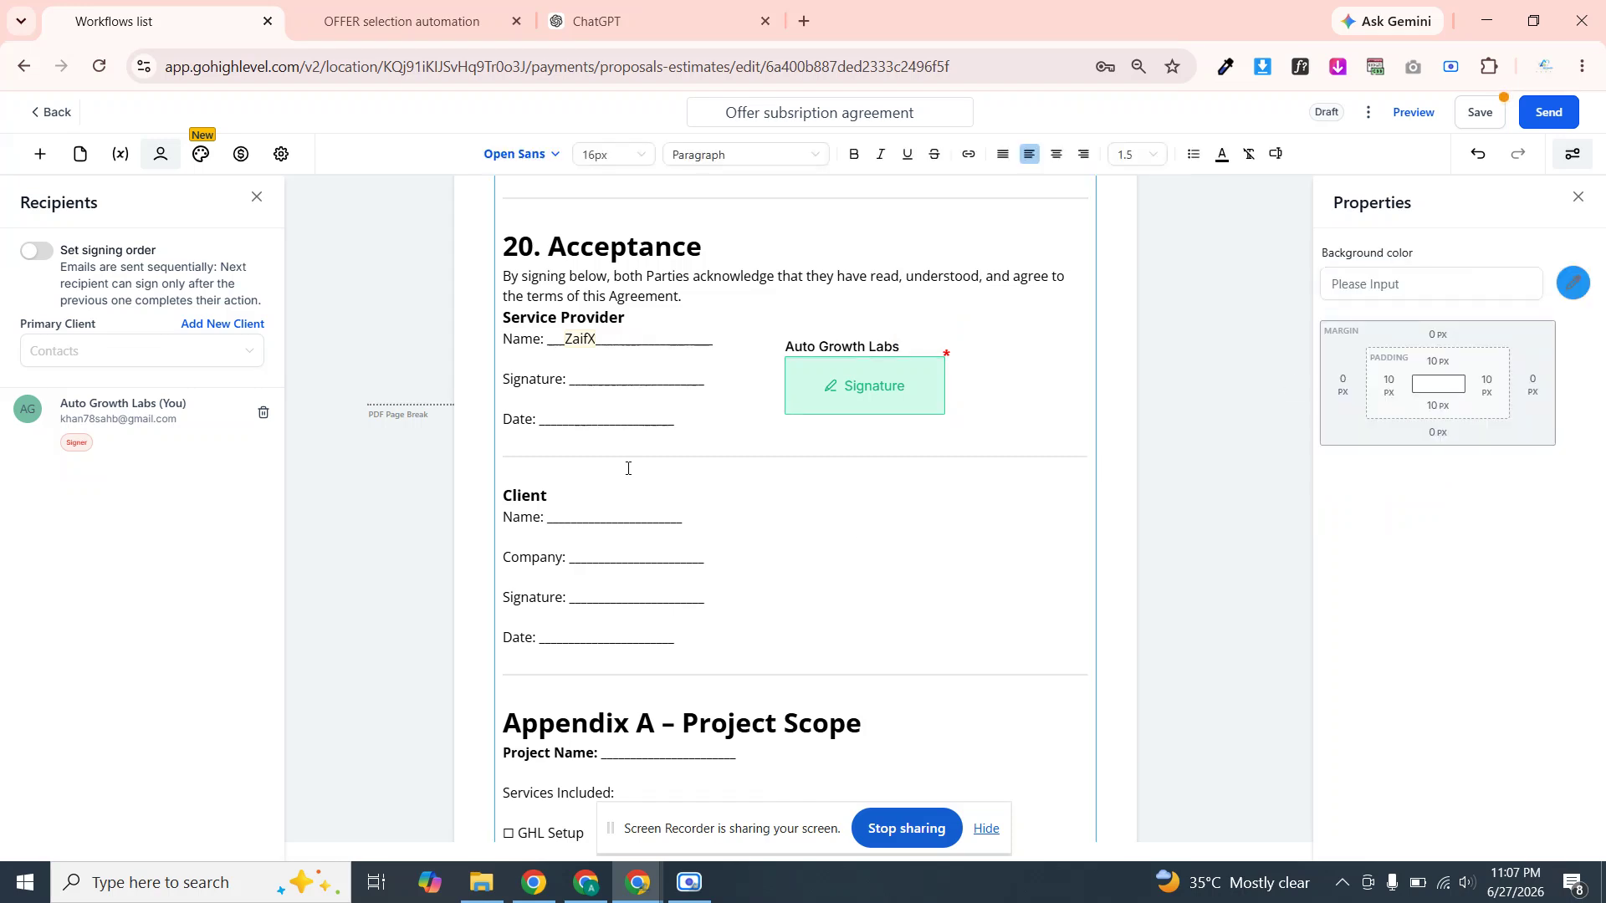
left_click(589, 387)
left_click(1275, 159)
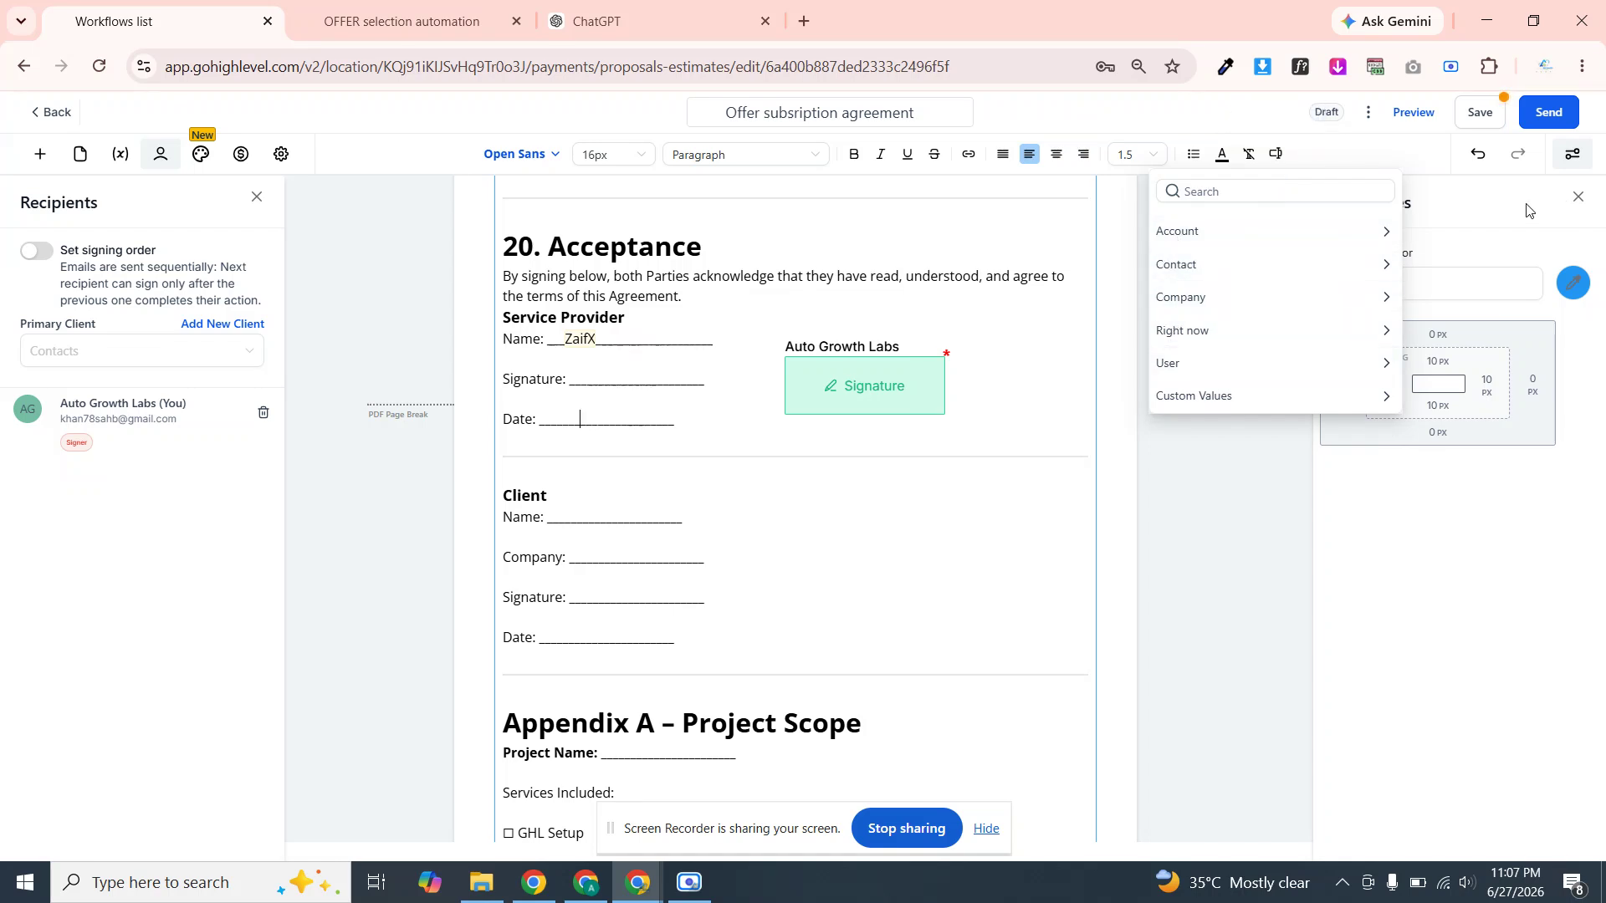
left_click(592, 470)
Insert the contact's Full Name custom value into the Name blank of the Client block under Acceptance
left_click(571, 523)
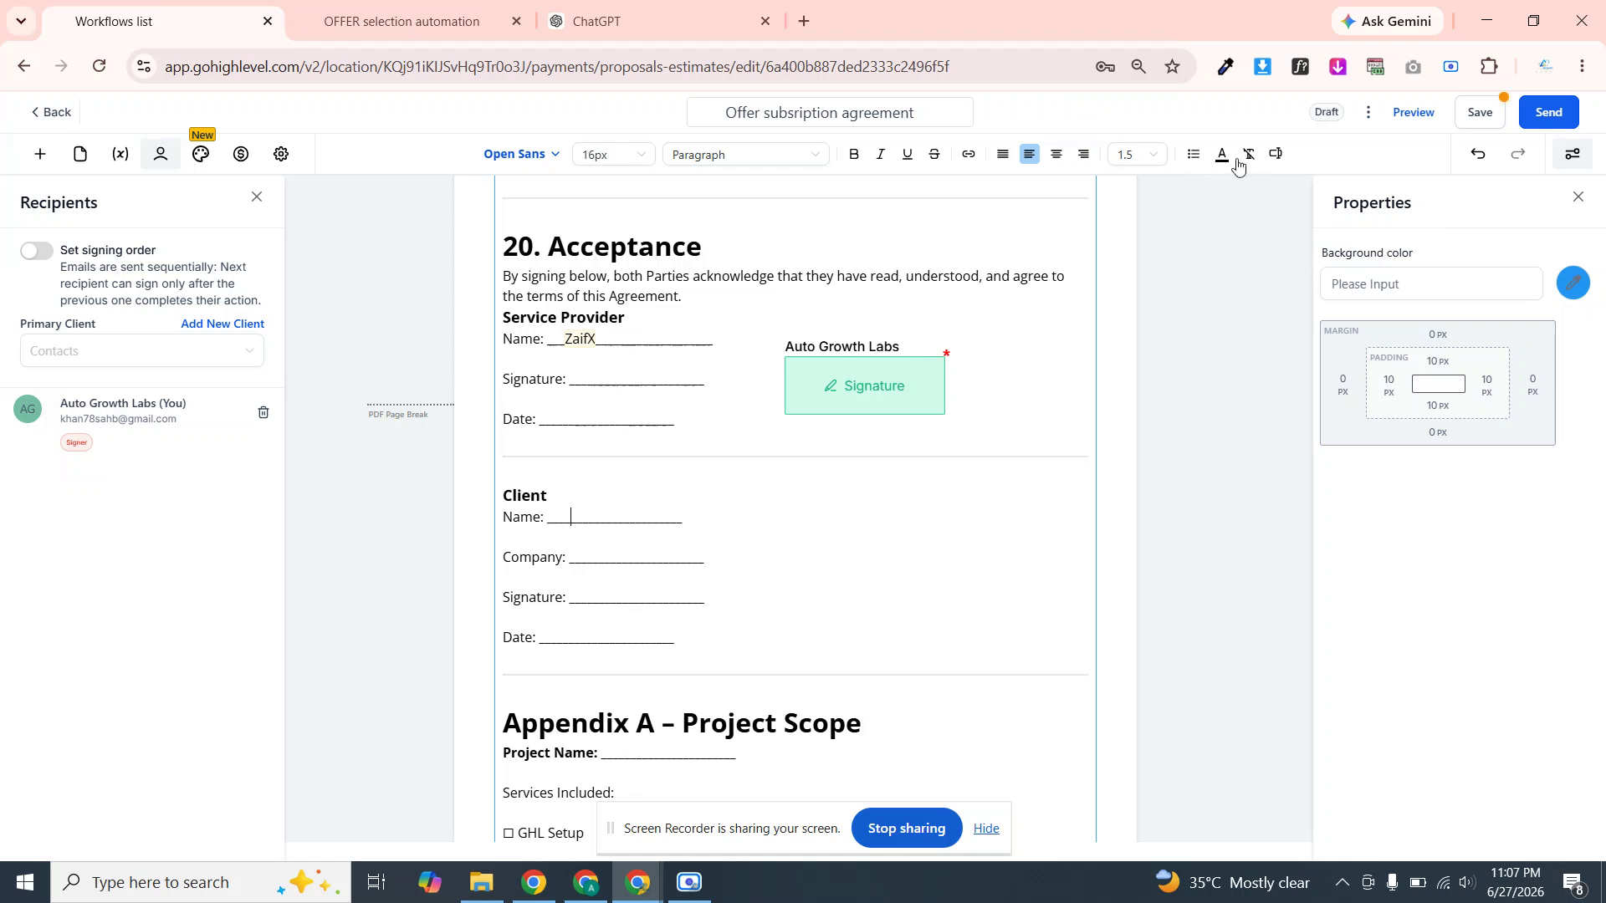
left_click(1276, 155)
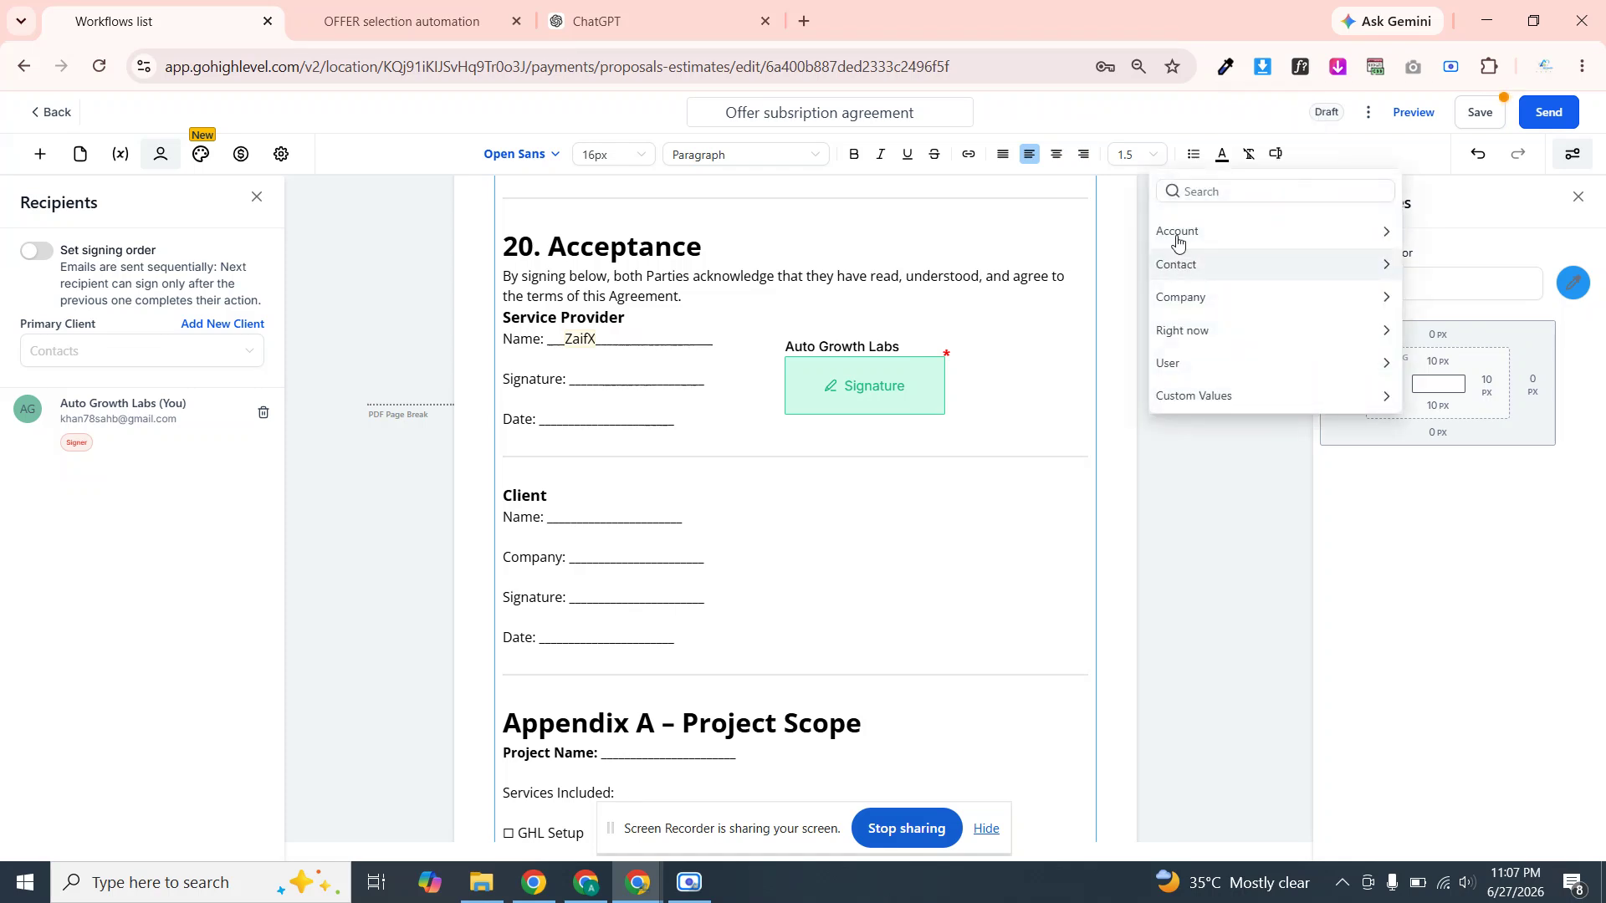
left_click(1175, 265)
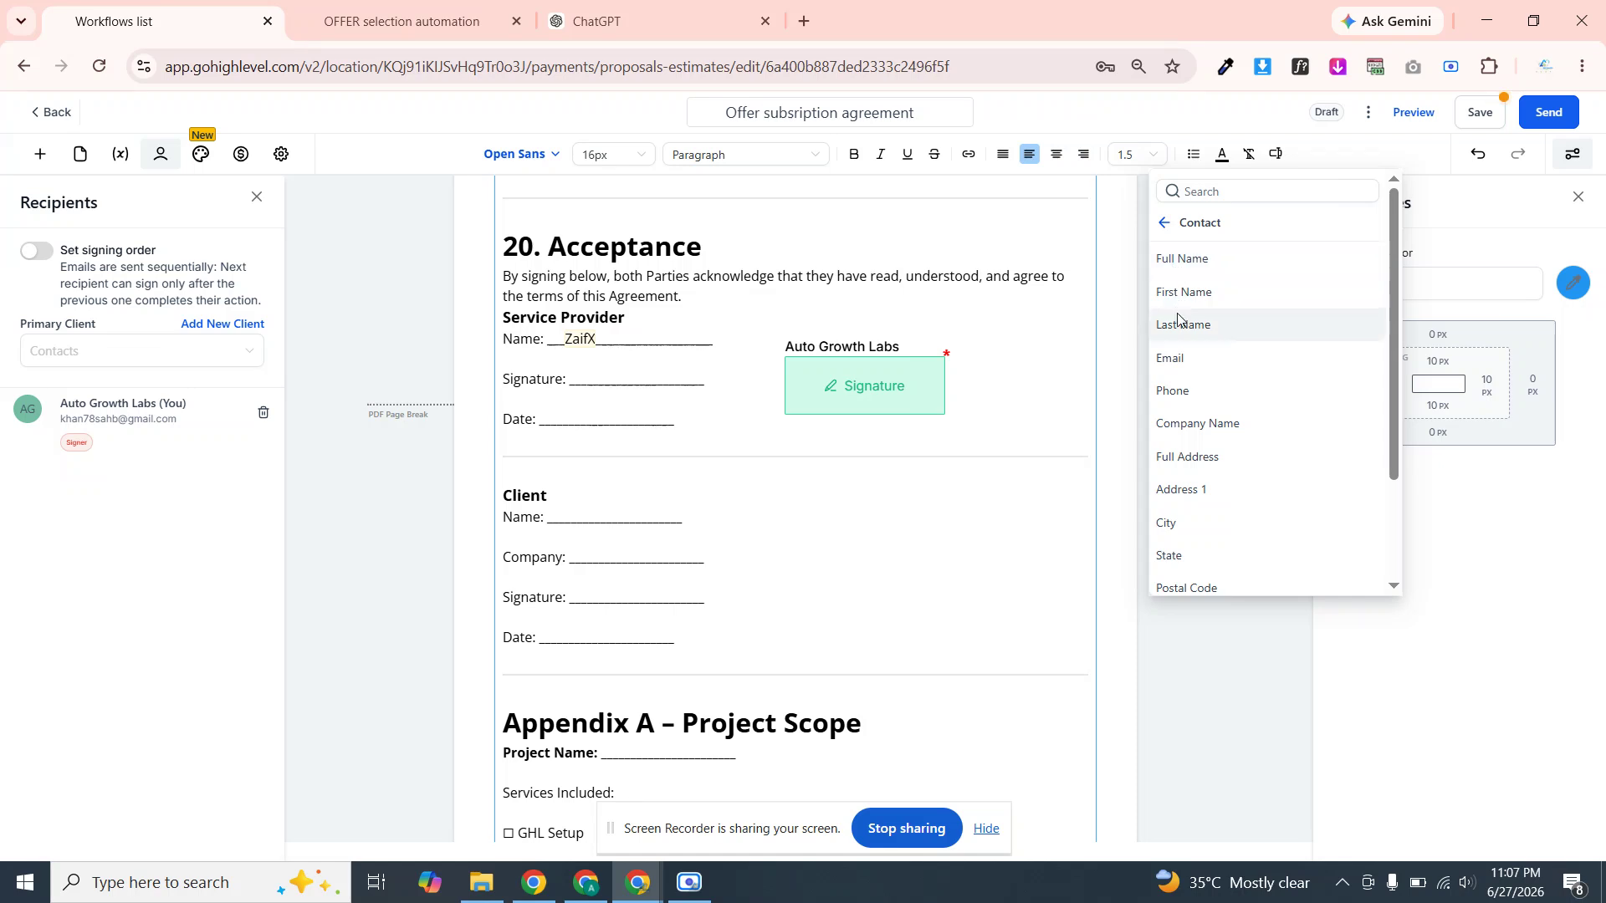
left_click(1177, 260)
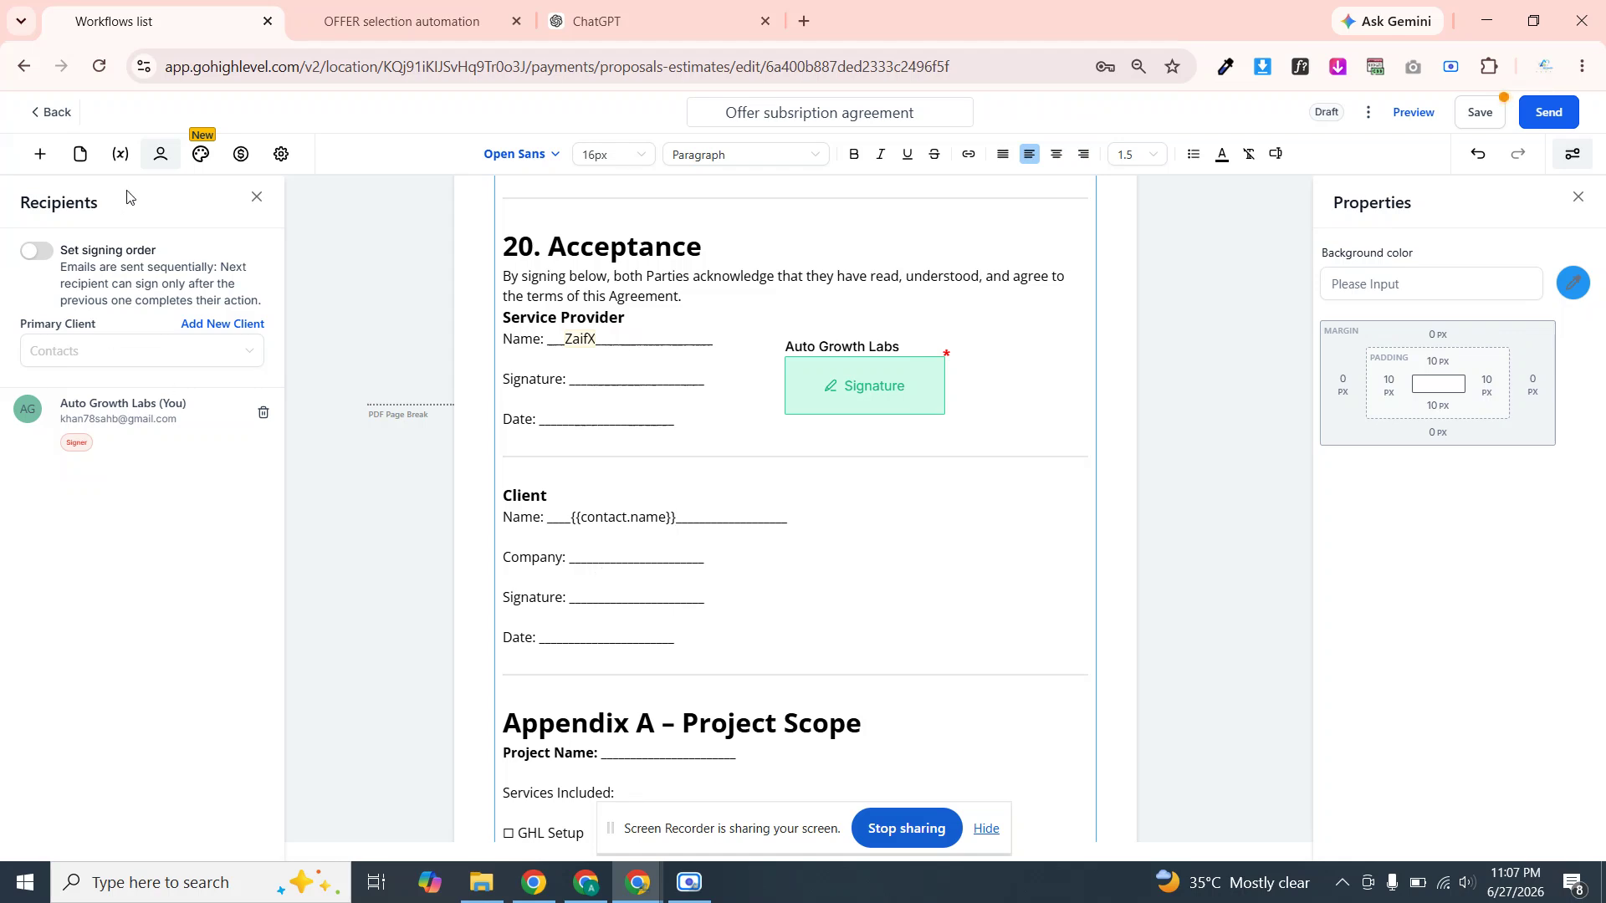
Add a Signature field beside the Client's Signature line under Acceptance and open its list of recipients to assign
left_click(40, 155)
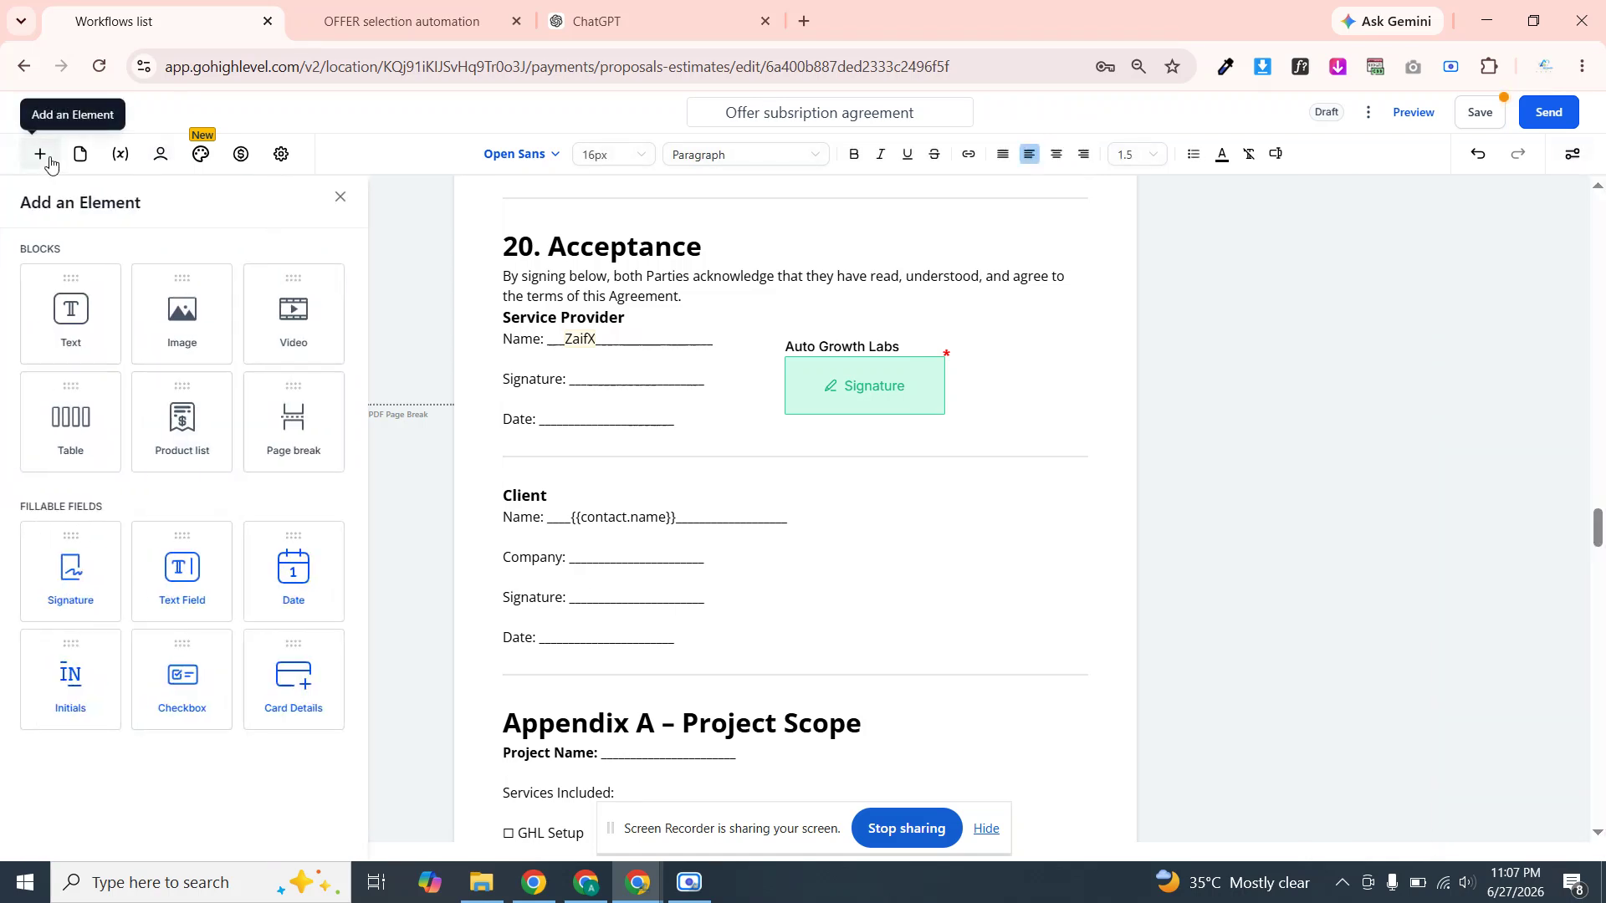
mouse_move(69, 572)
left_mouse_down()
mouse_move(624, 649)
mouse_move(781, 595)
mouse_move(820, 562)
mouse_move(870, 582)
left_mouse_up()
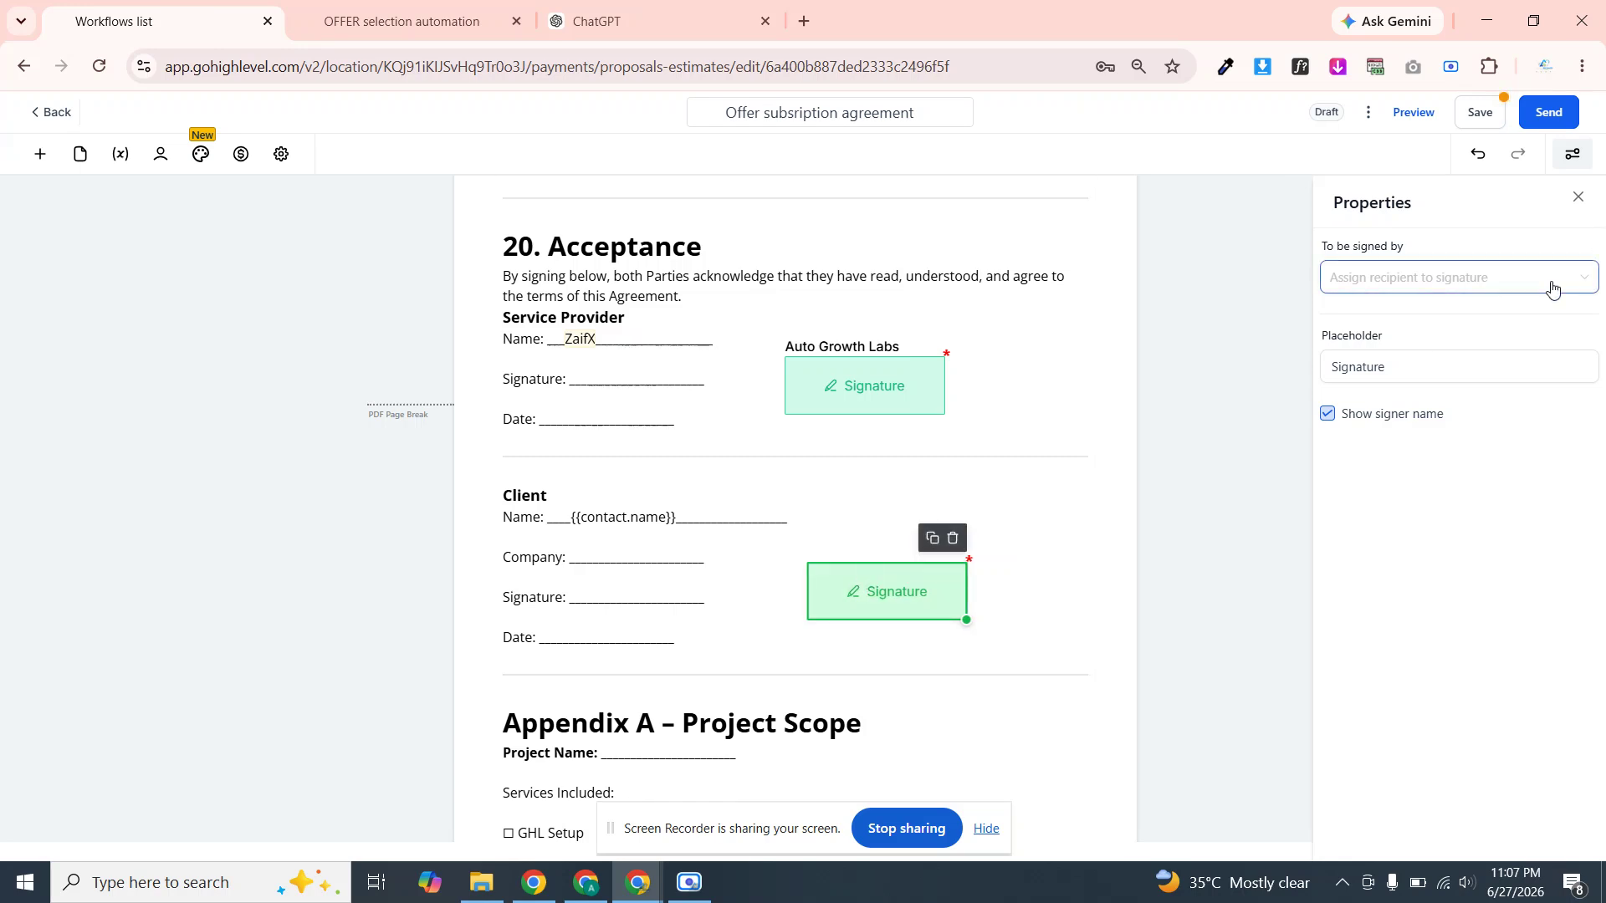
left_click(1511, 280)
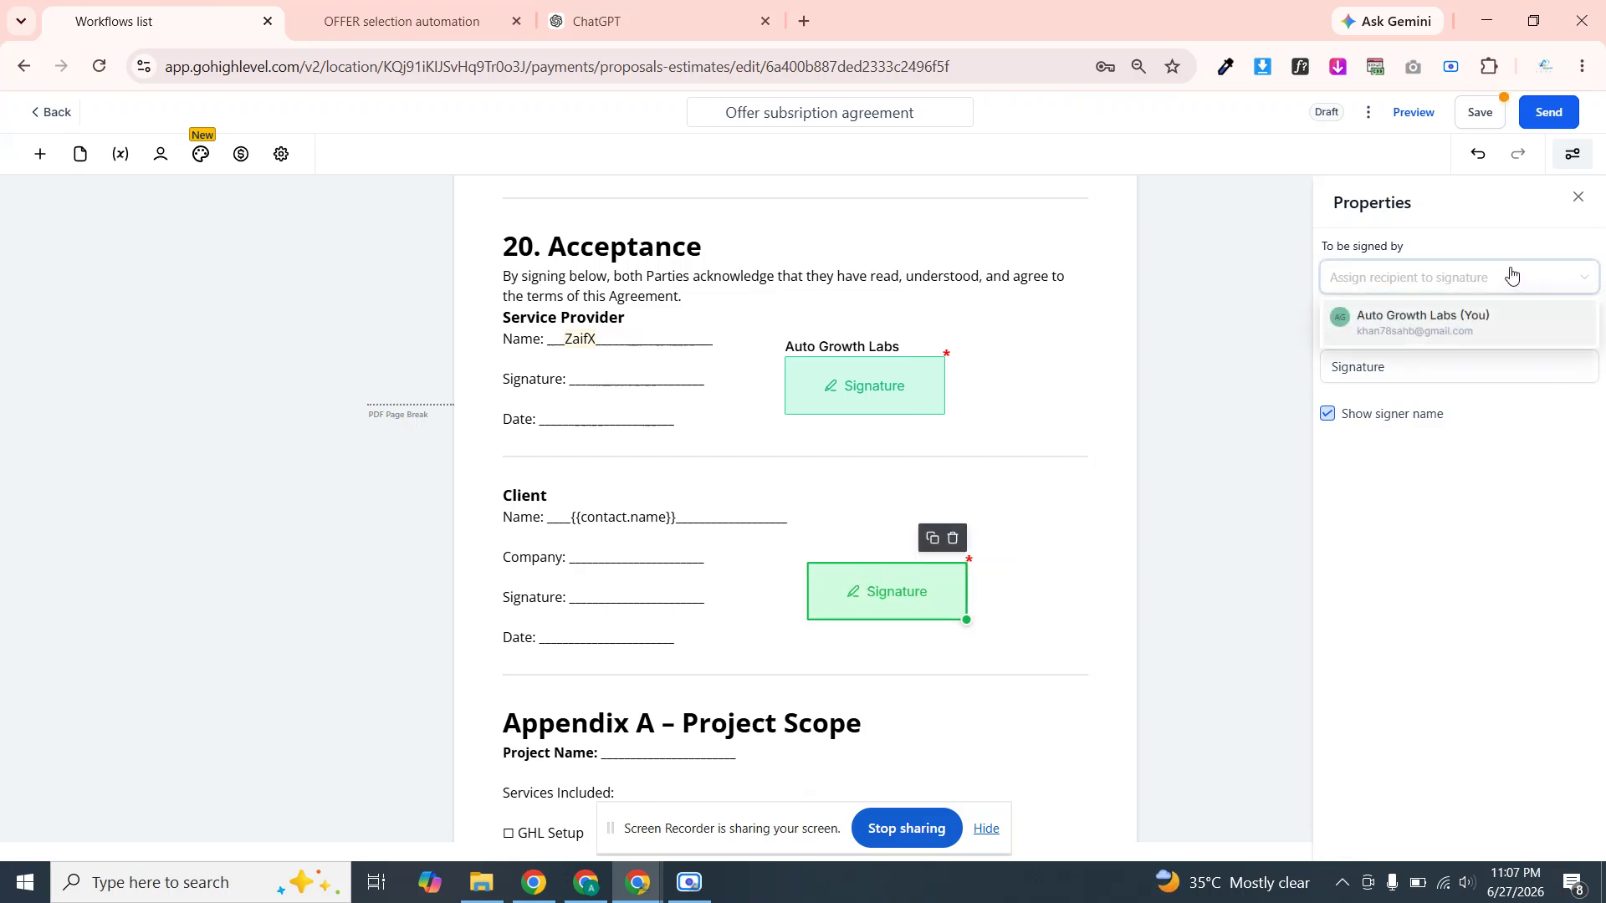
left_click(1502, 244)
left_click(1426, 375)
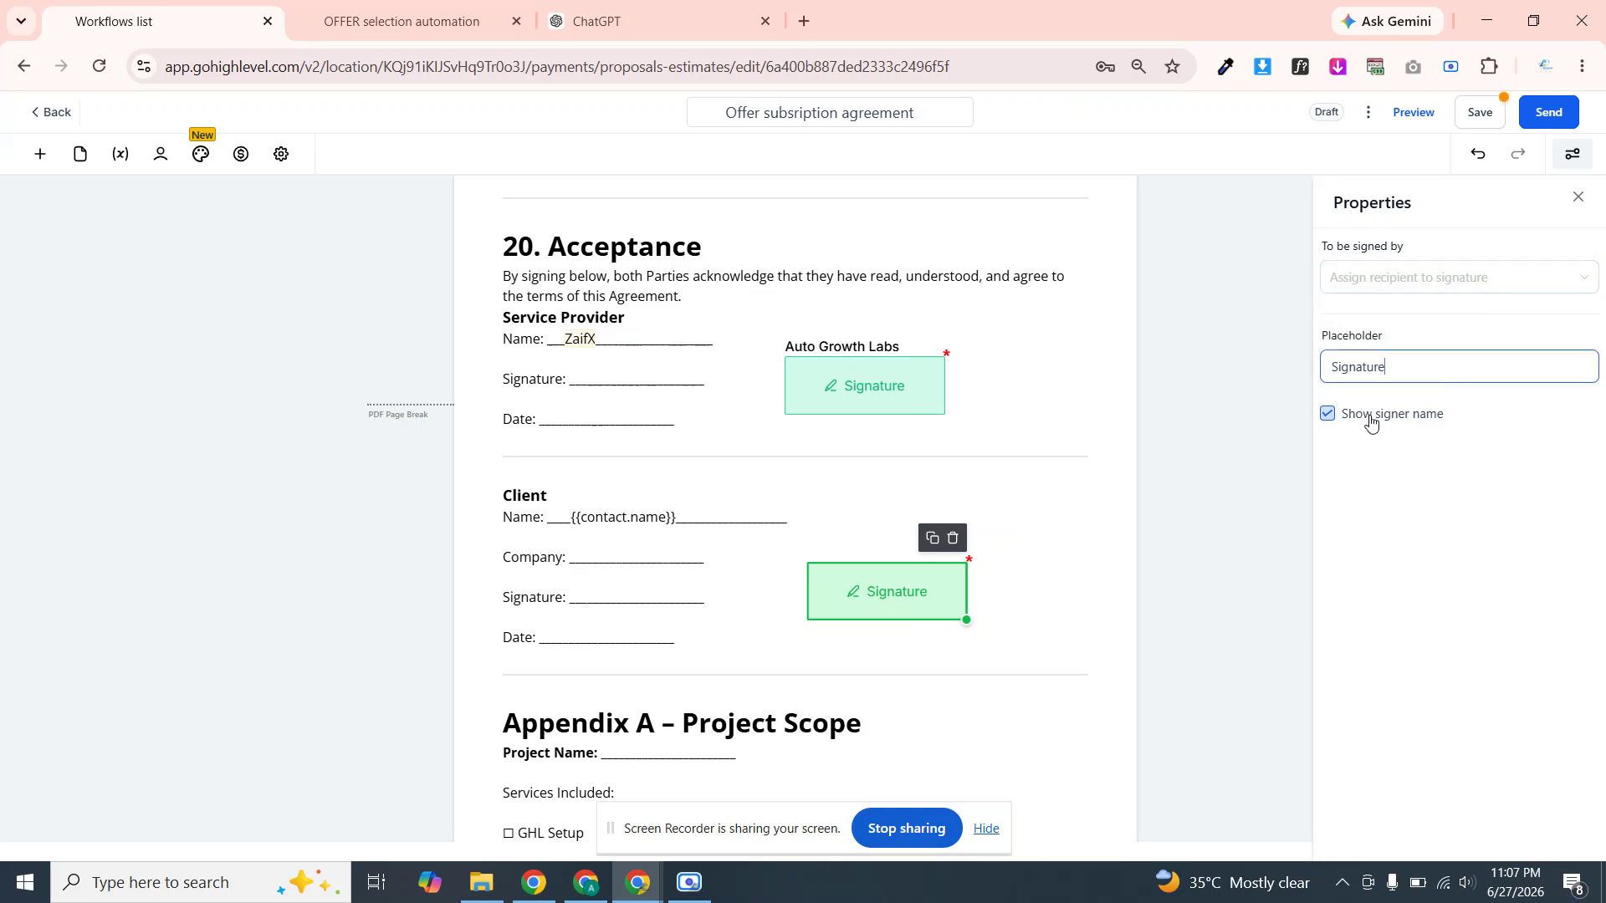
Reselect the Client's signature field and switch its Show signer name option off and back on
left_click(770, 502)
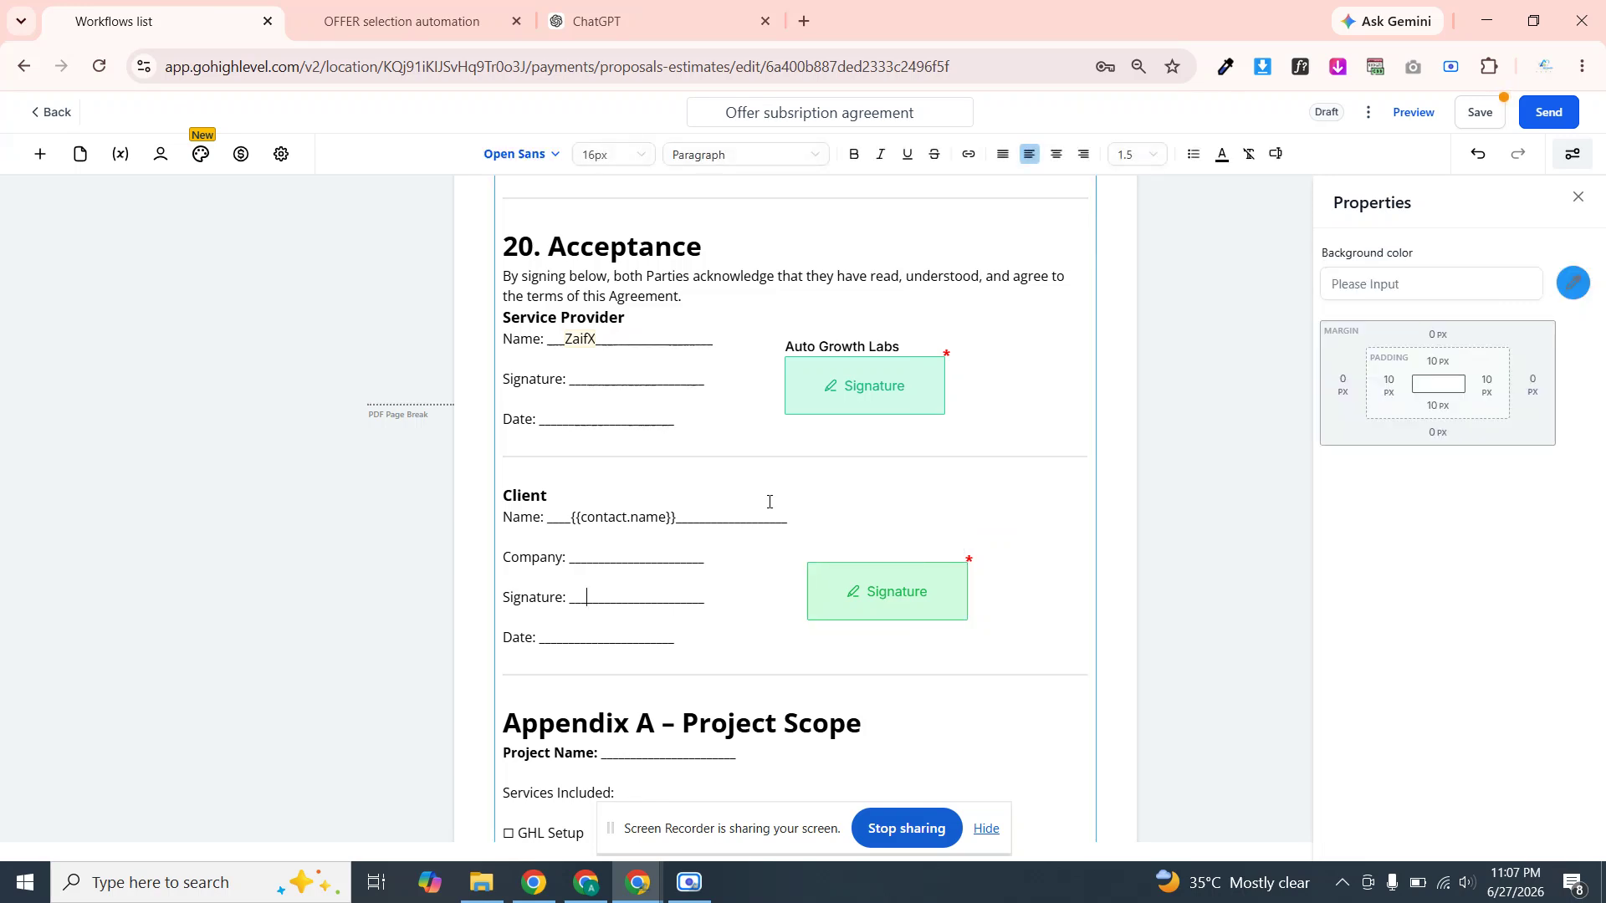
left_click(902, 583)
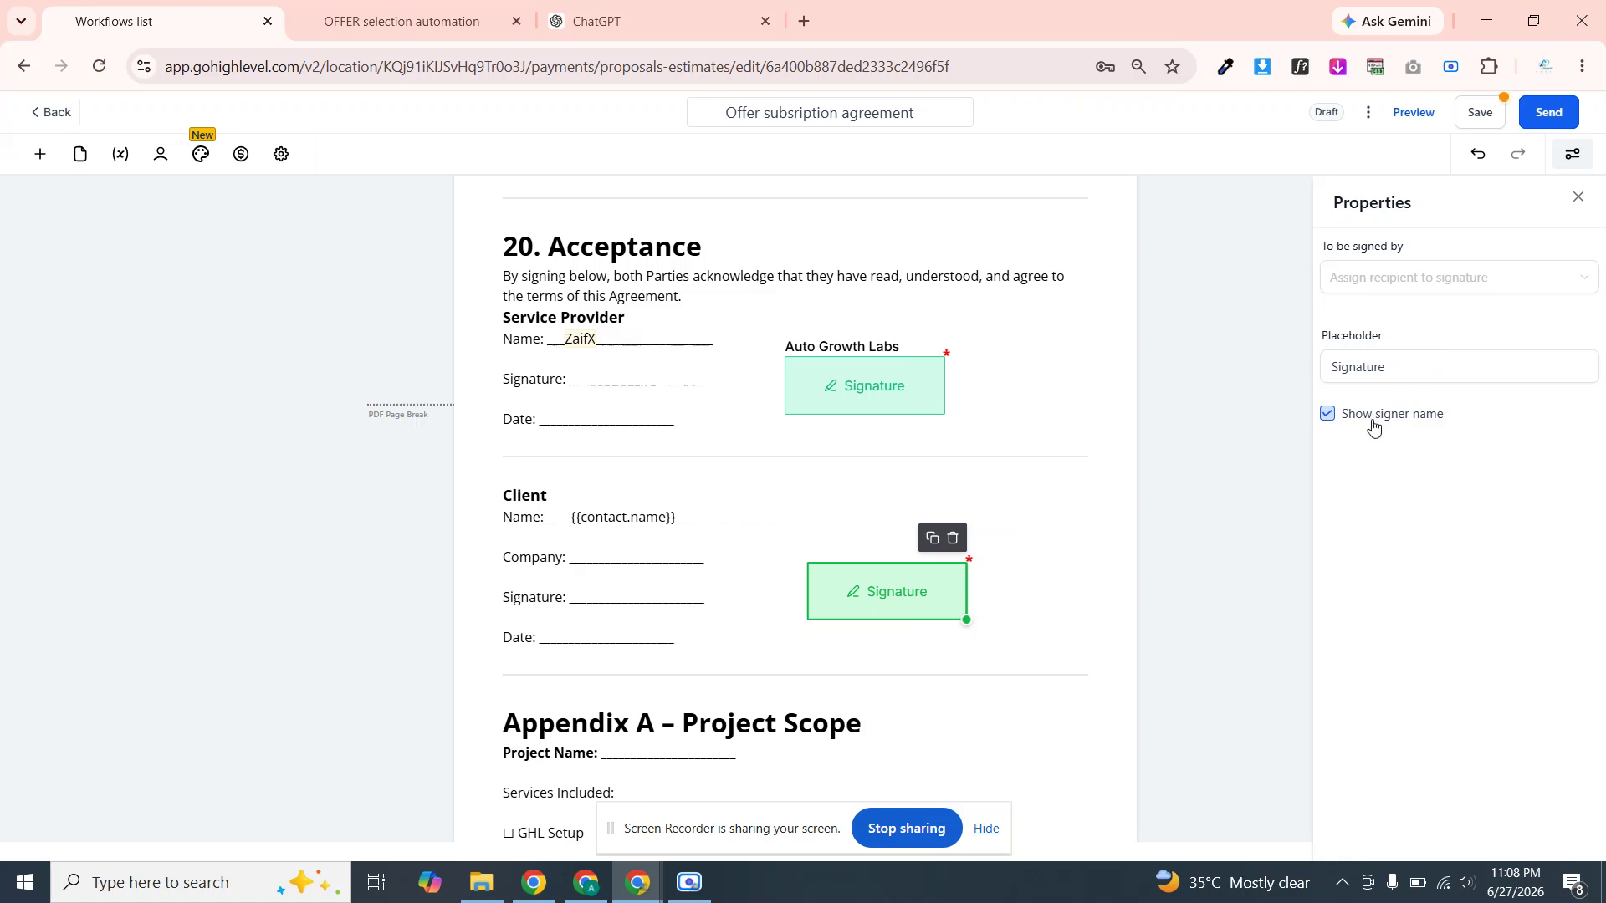
left_click(1328, 415)
left_click(1328, 415)
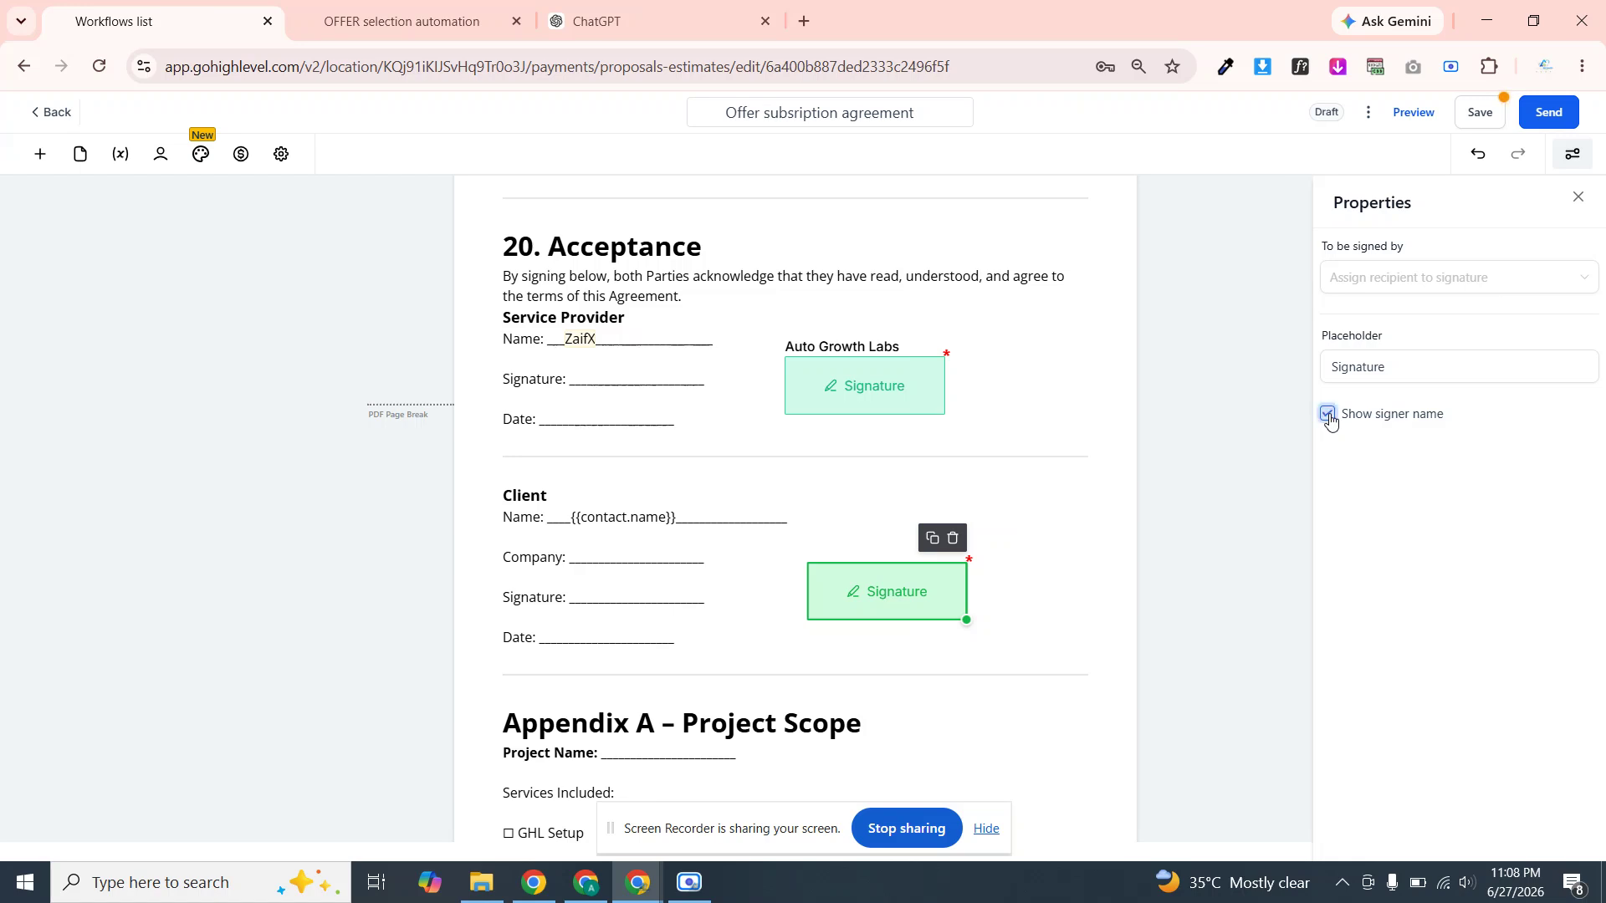
left_click(1108, 586)
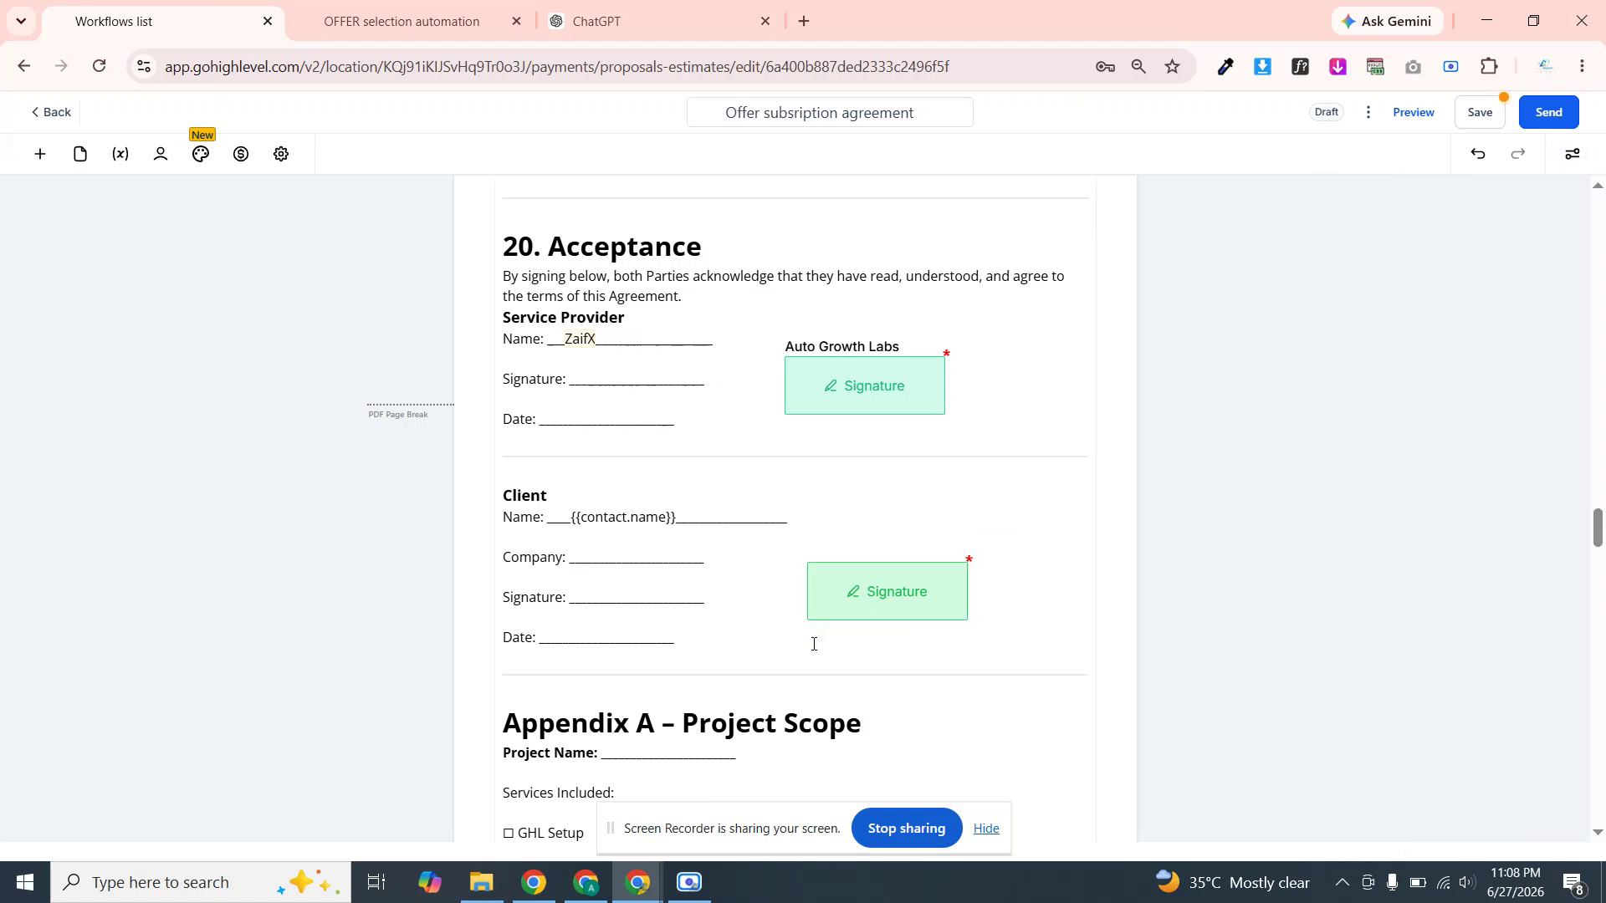
left_click(988, 665)
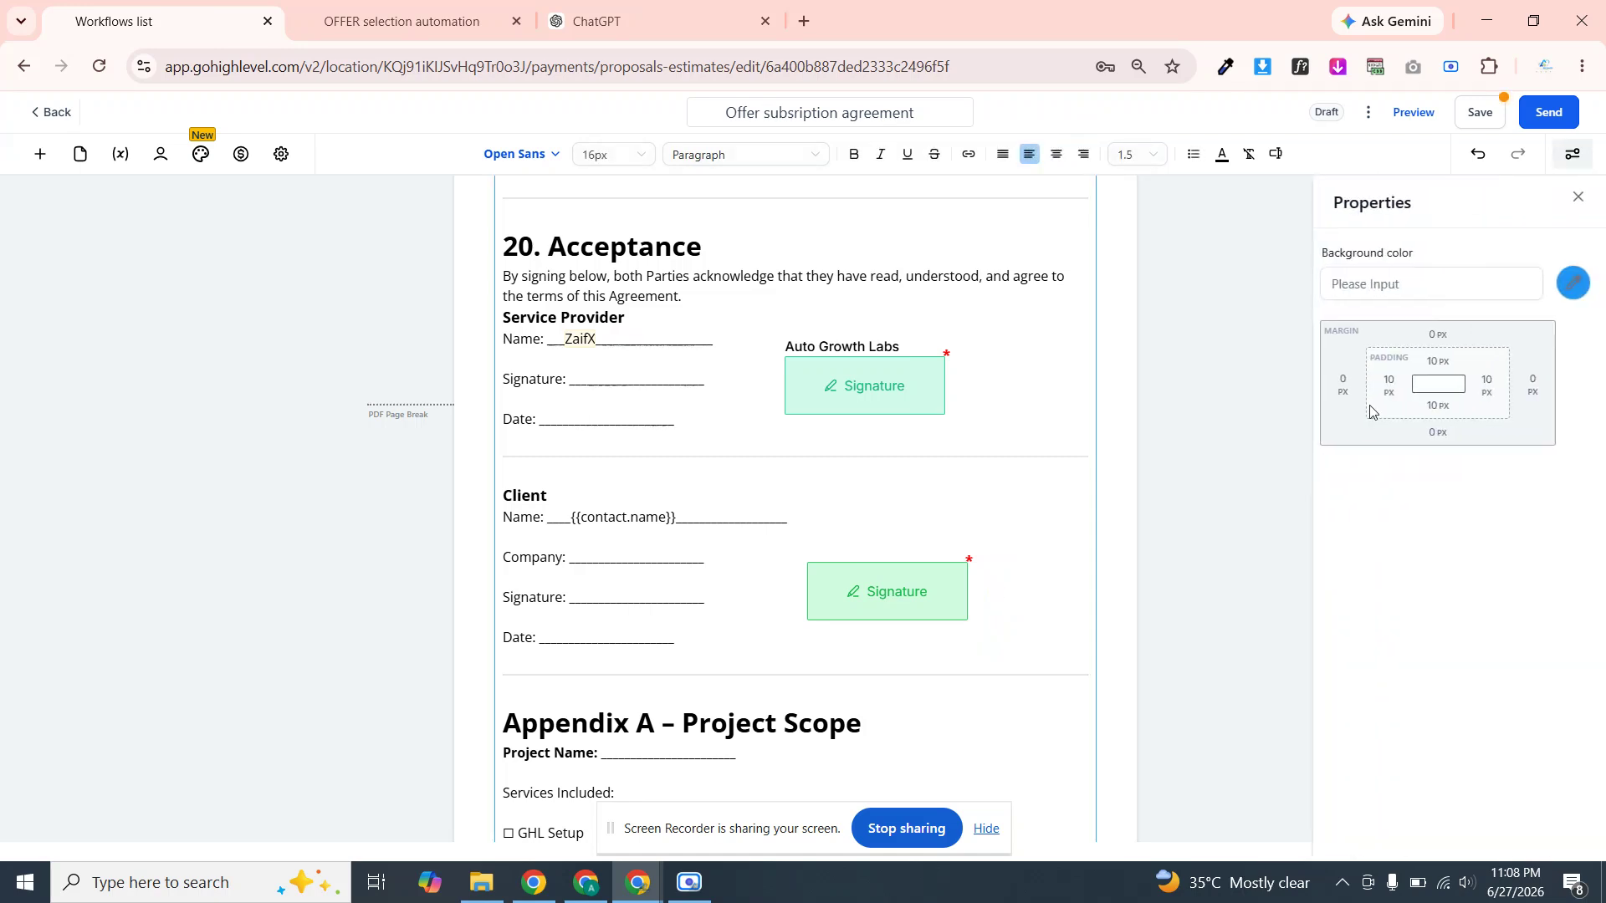
left_click(1123, 388)
Delete the whole "Appendix A – Project Scope" section, from its heading through the Estimated Delivery line
scroll(1123, 388, "down", 8)
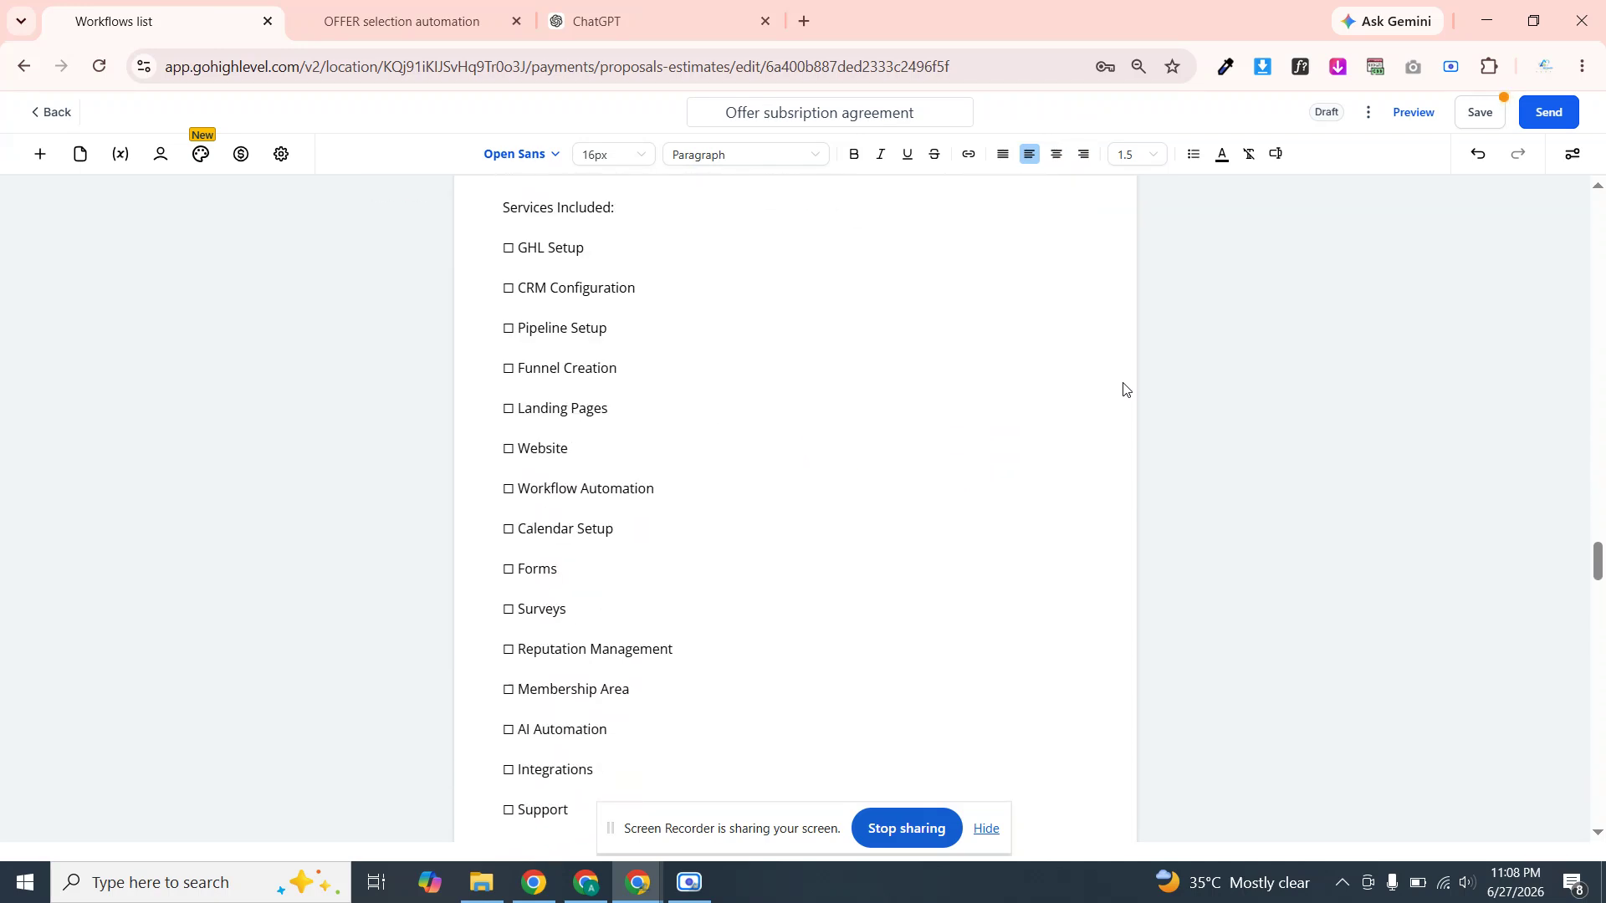
scroll(1124, 389, "up", 4)
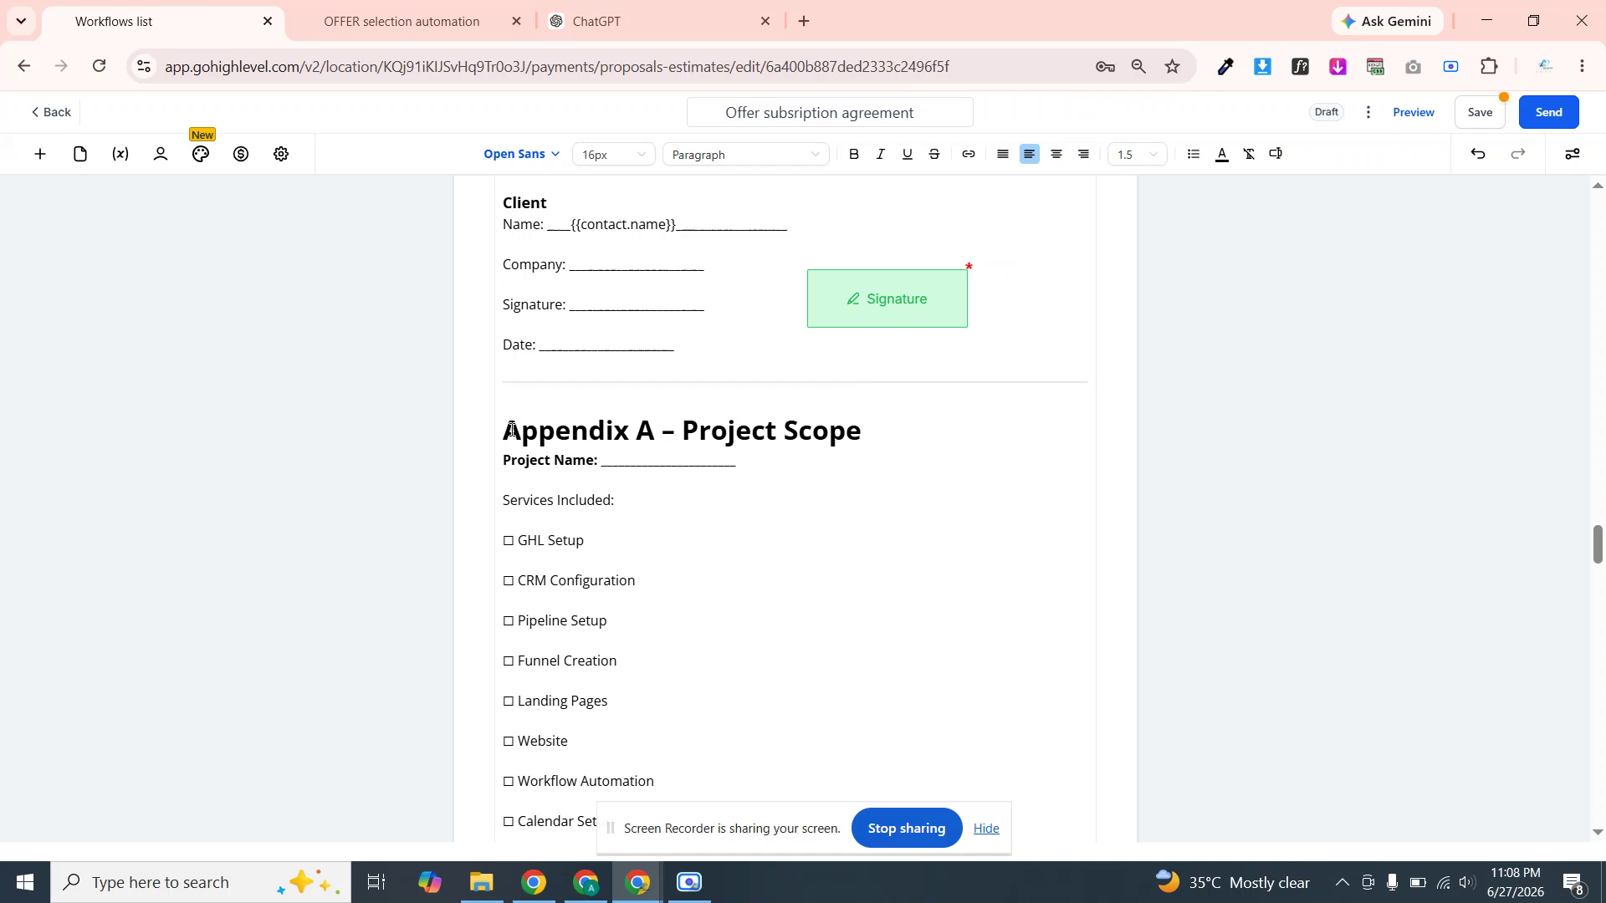
left_click_drag(513, 430, 578, 505)
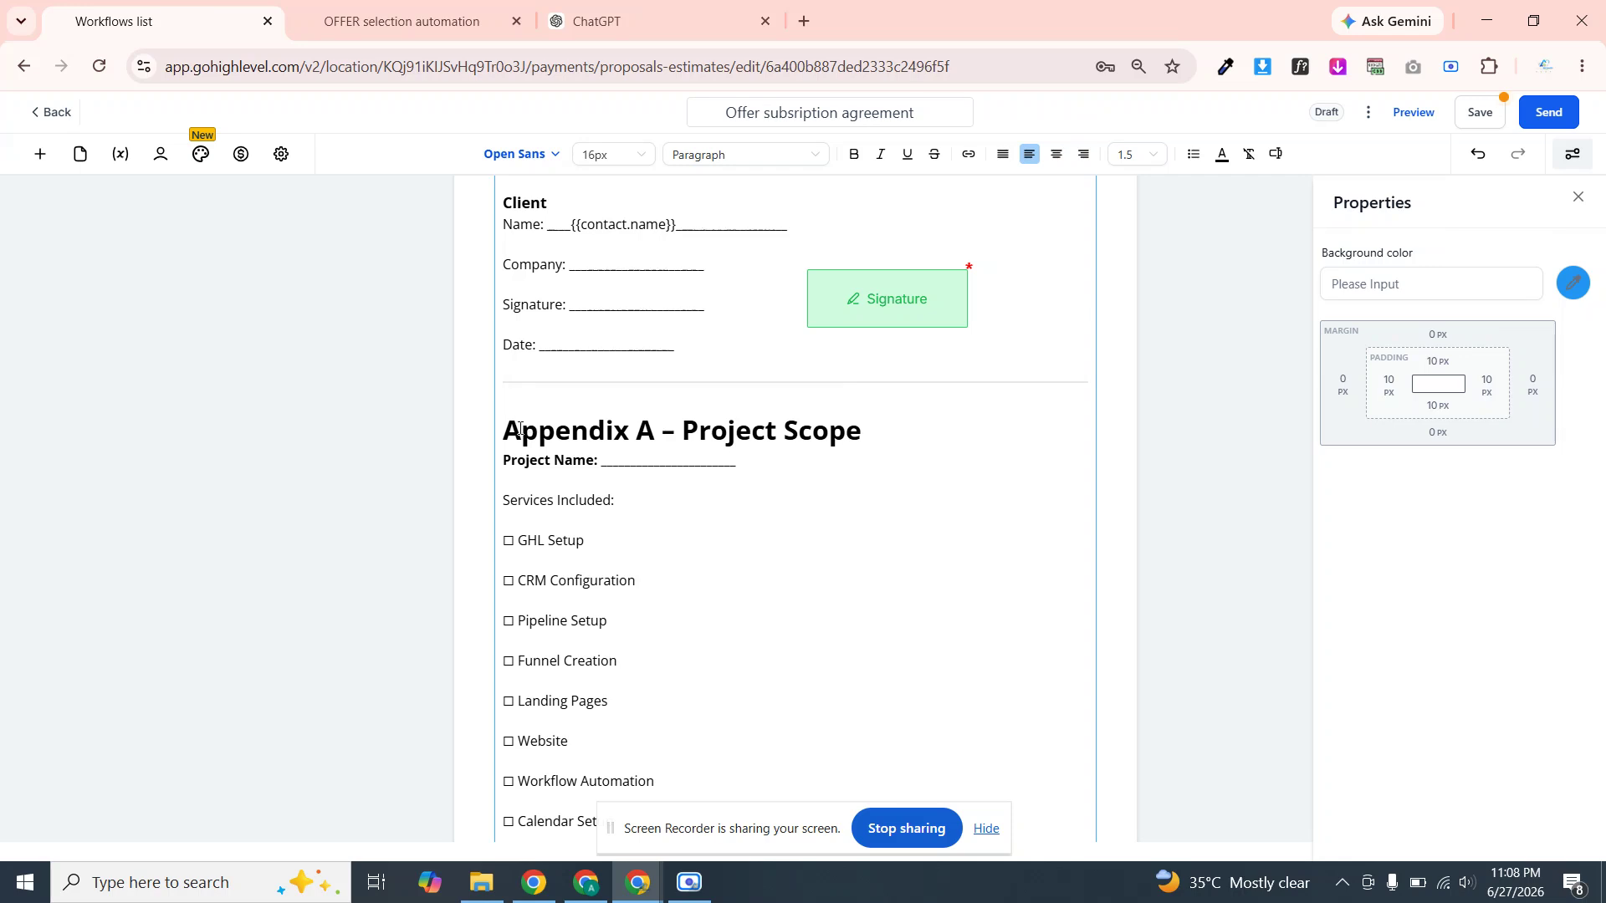
left_click_drag(512, 430, 805, 255)
scroll(636, 816, "down", 15)
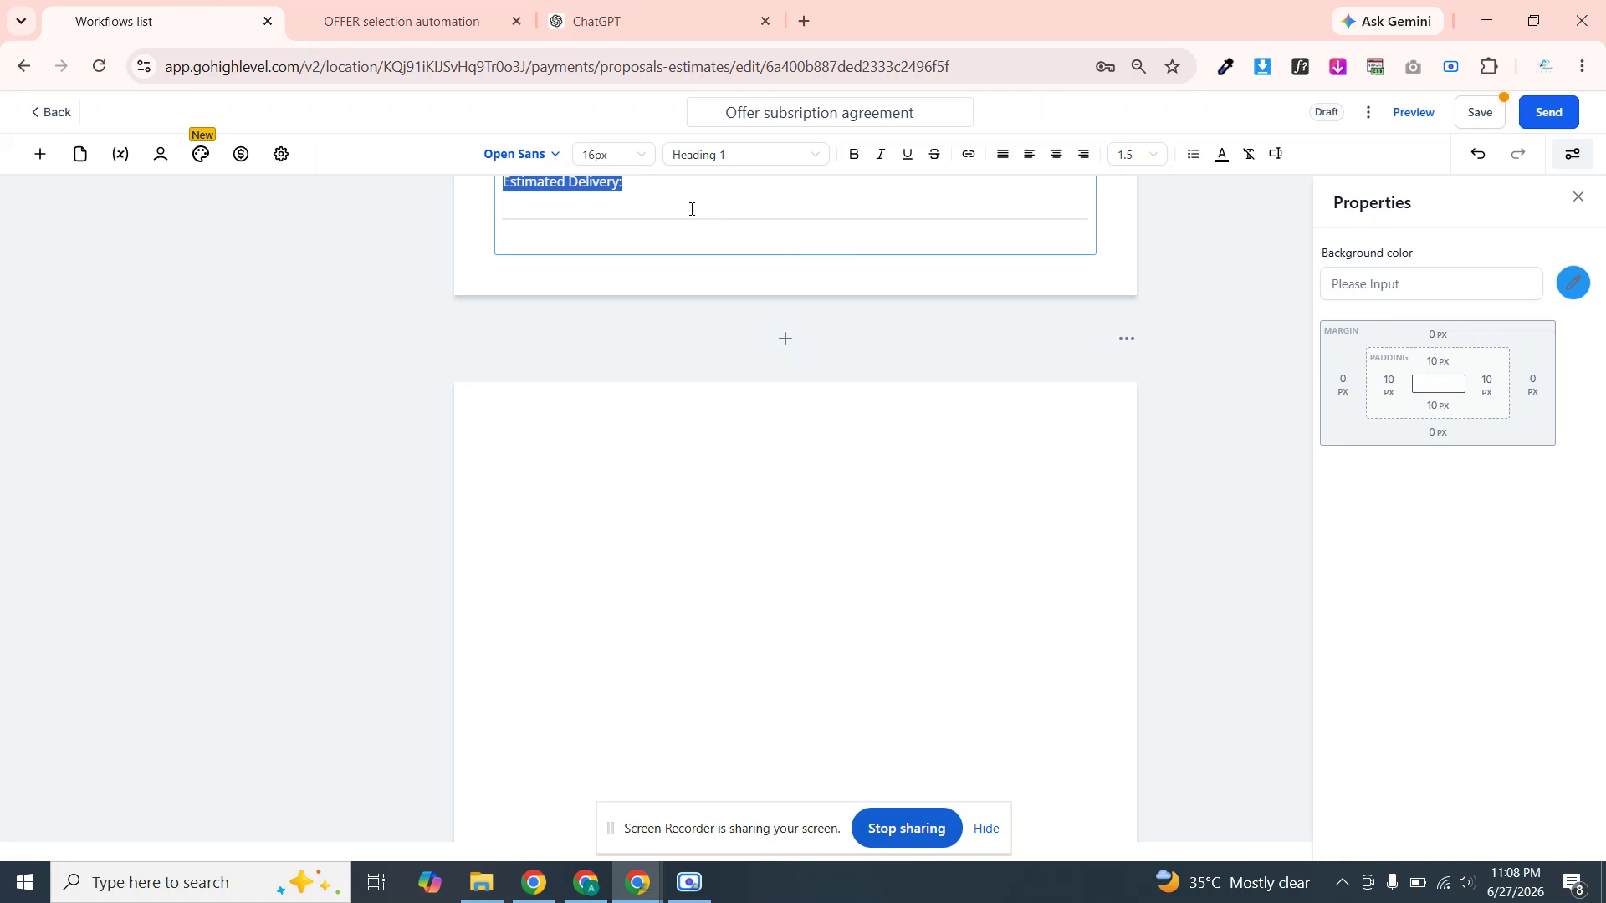
key("BackSpace")
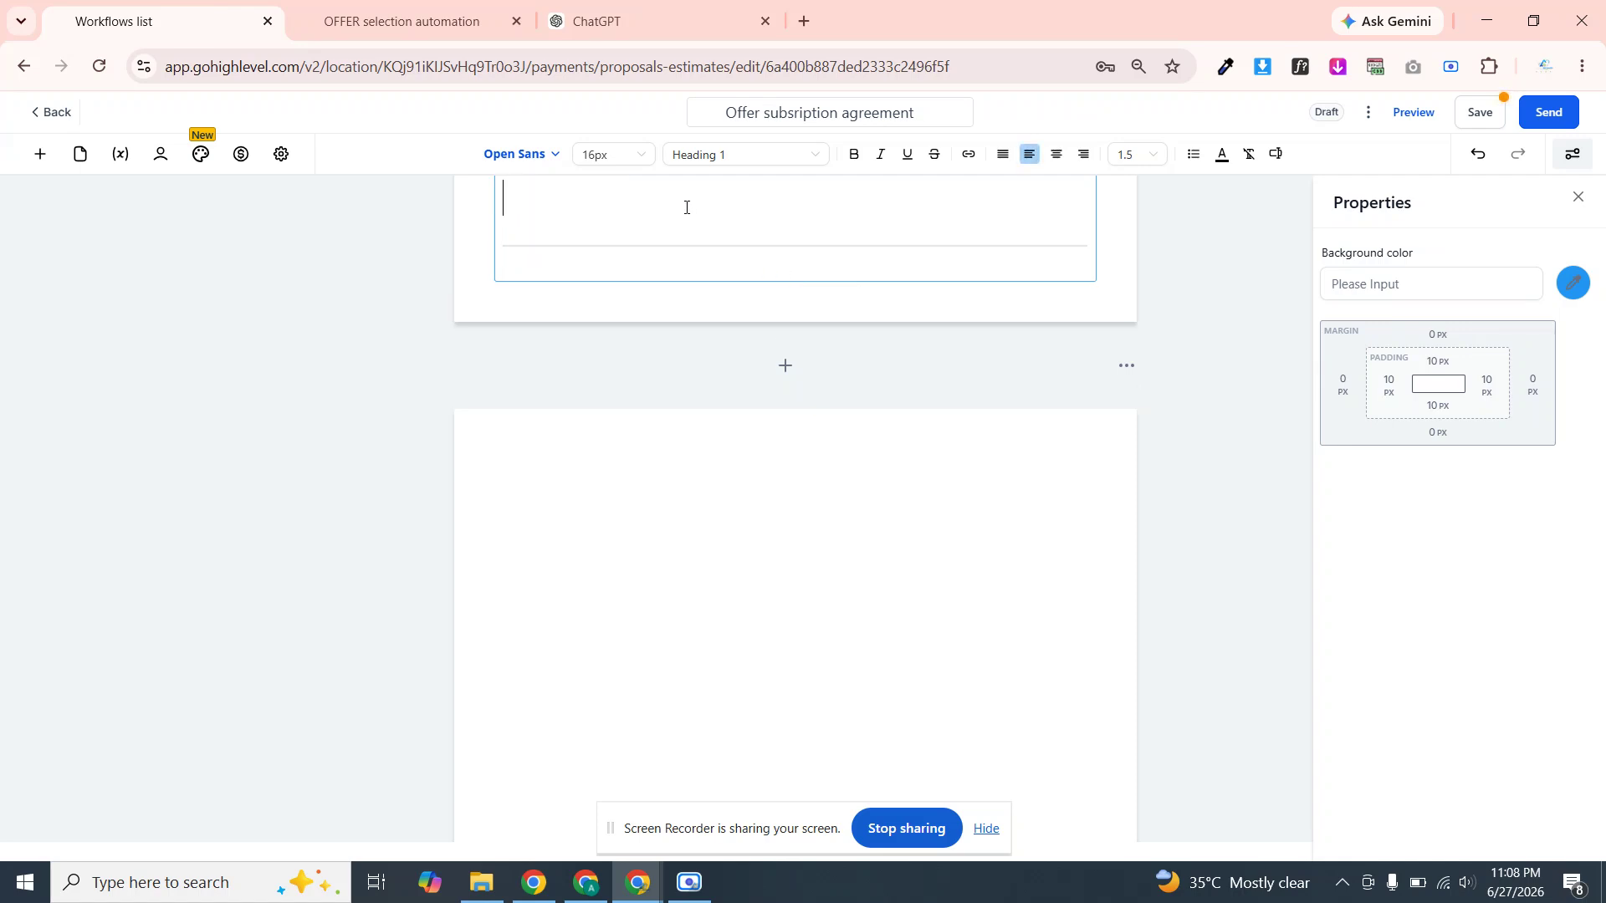
key("BackSpace")
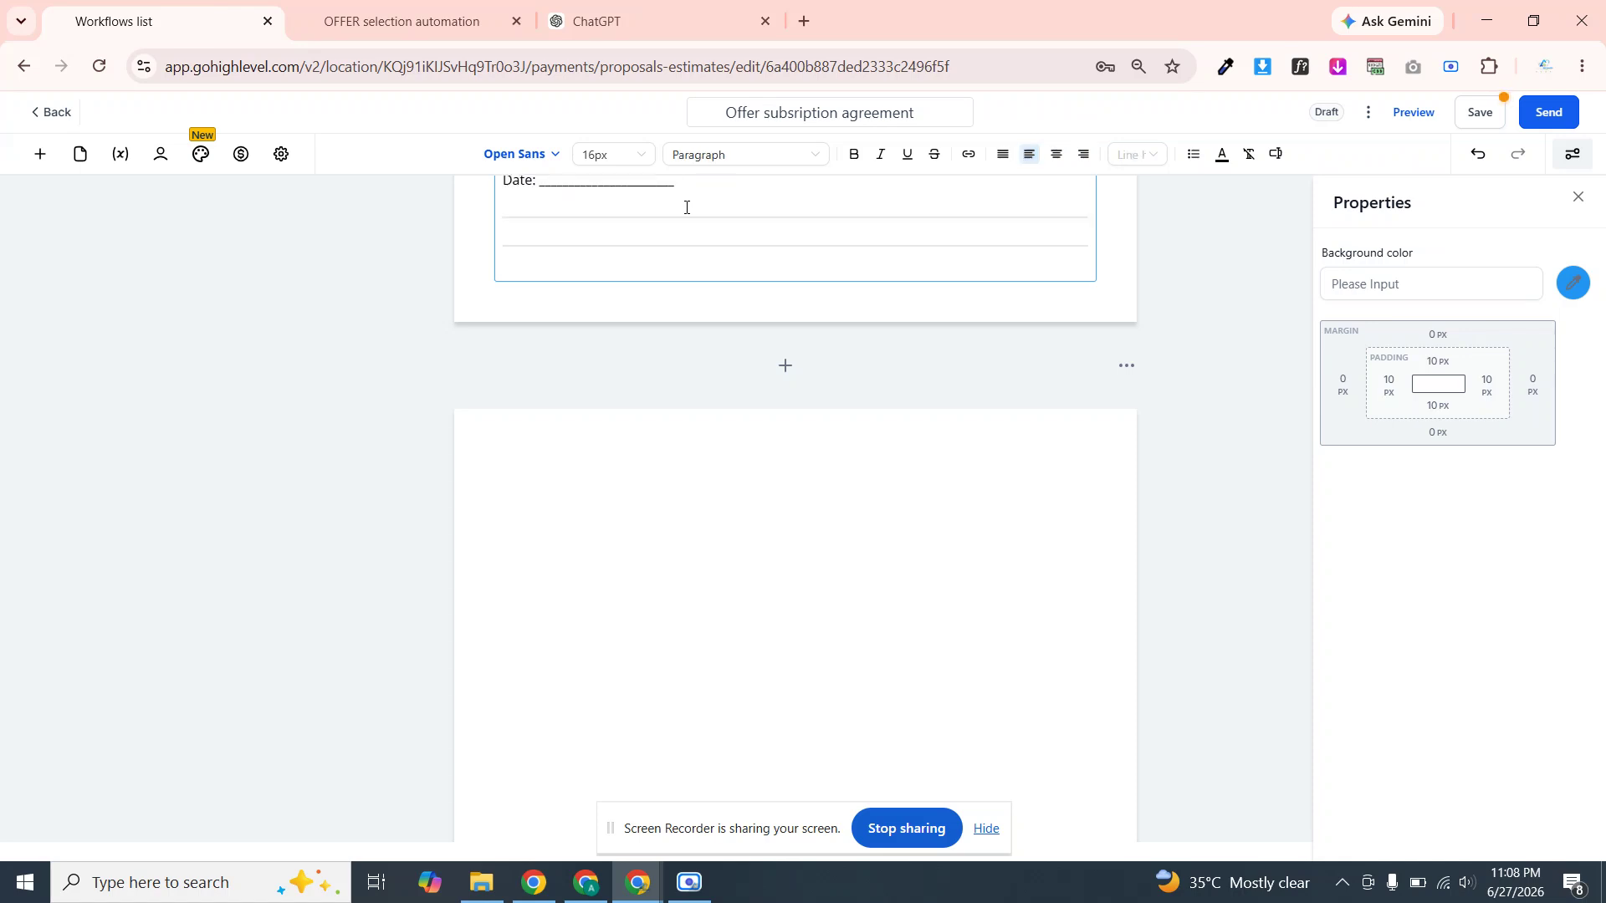
left_click(1197, 353)
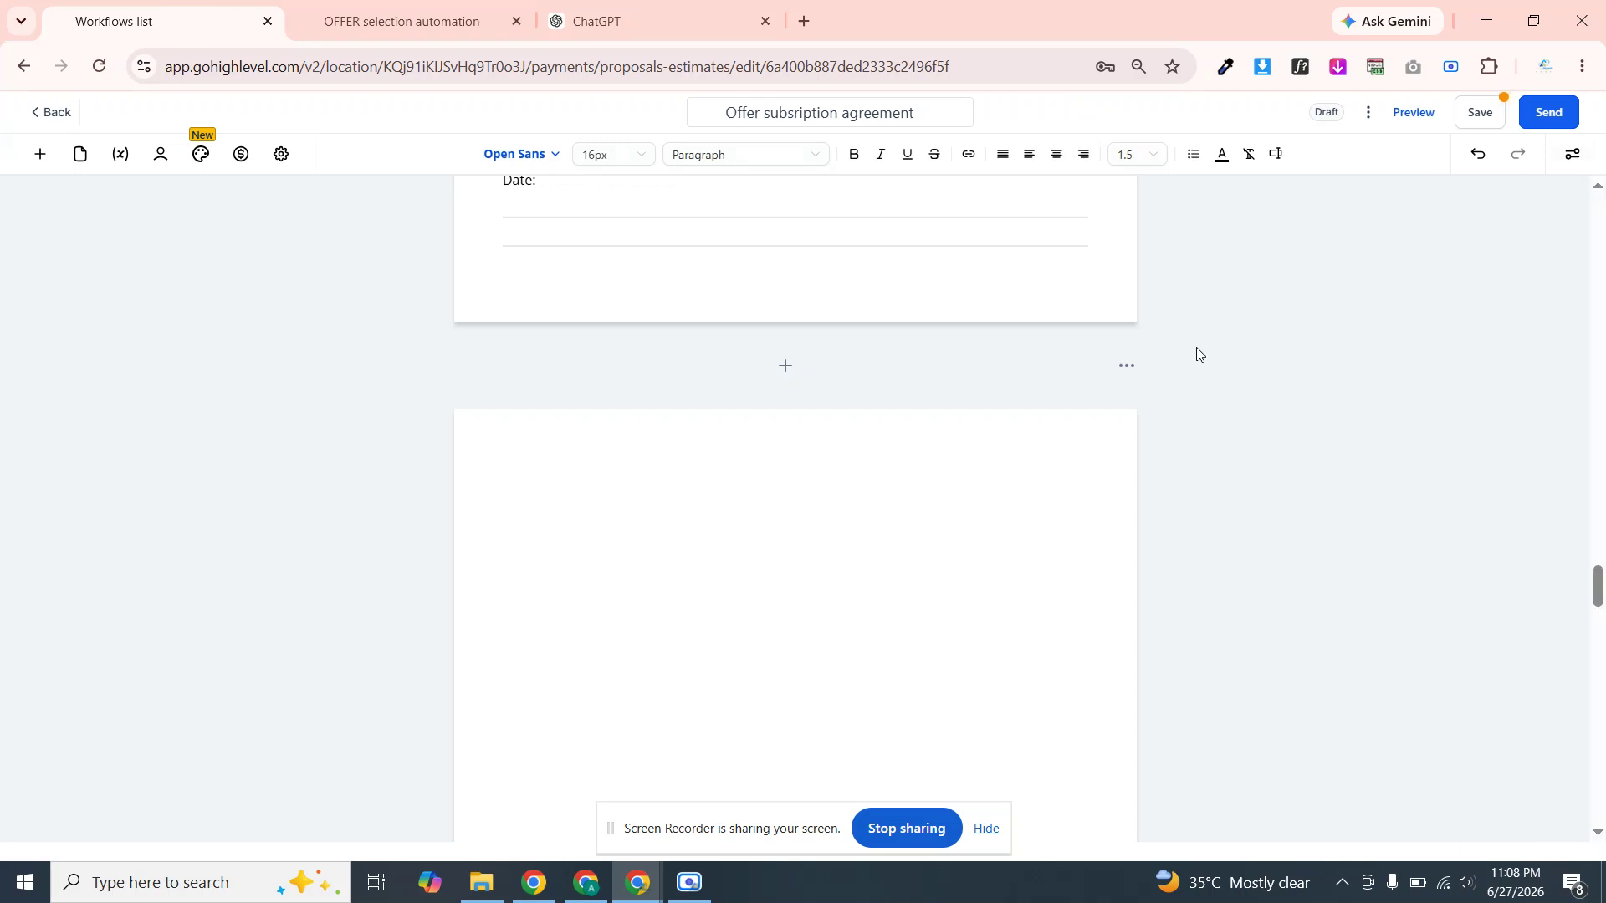
Delete the "19. Entire Agreement" and "20. Acceptance" sections, including the Service Provider and Client blocks and the leftover empty heading line
scroll(1197, 352, "up", 6)
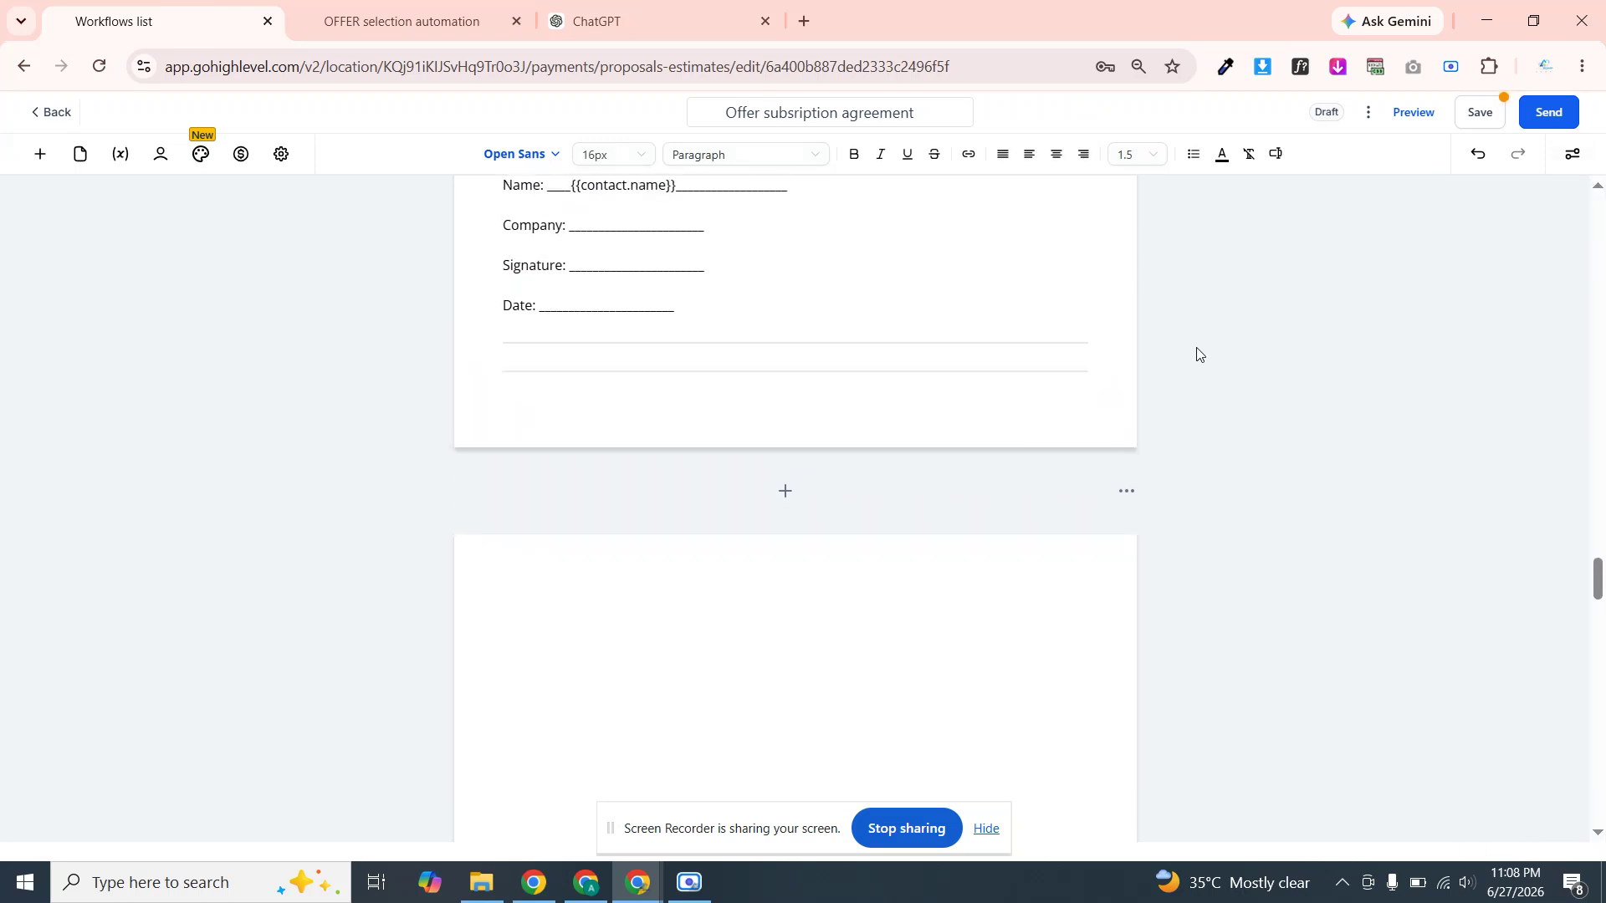
scroll(1197, 353, "up", 2)
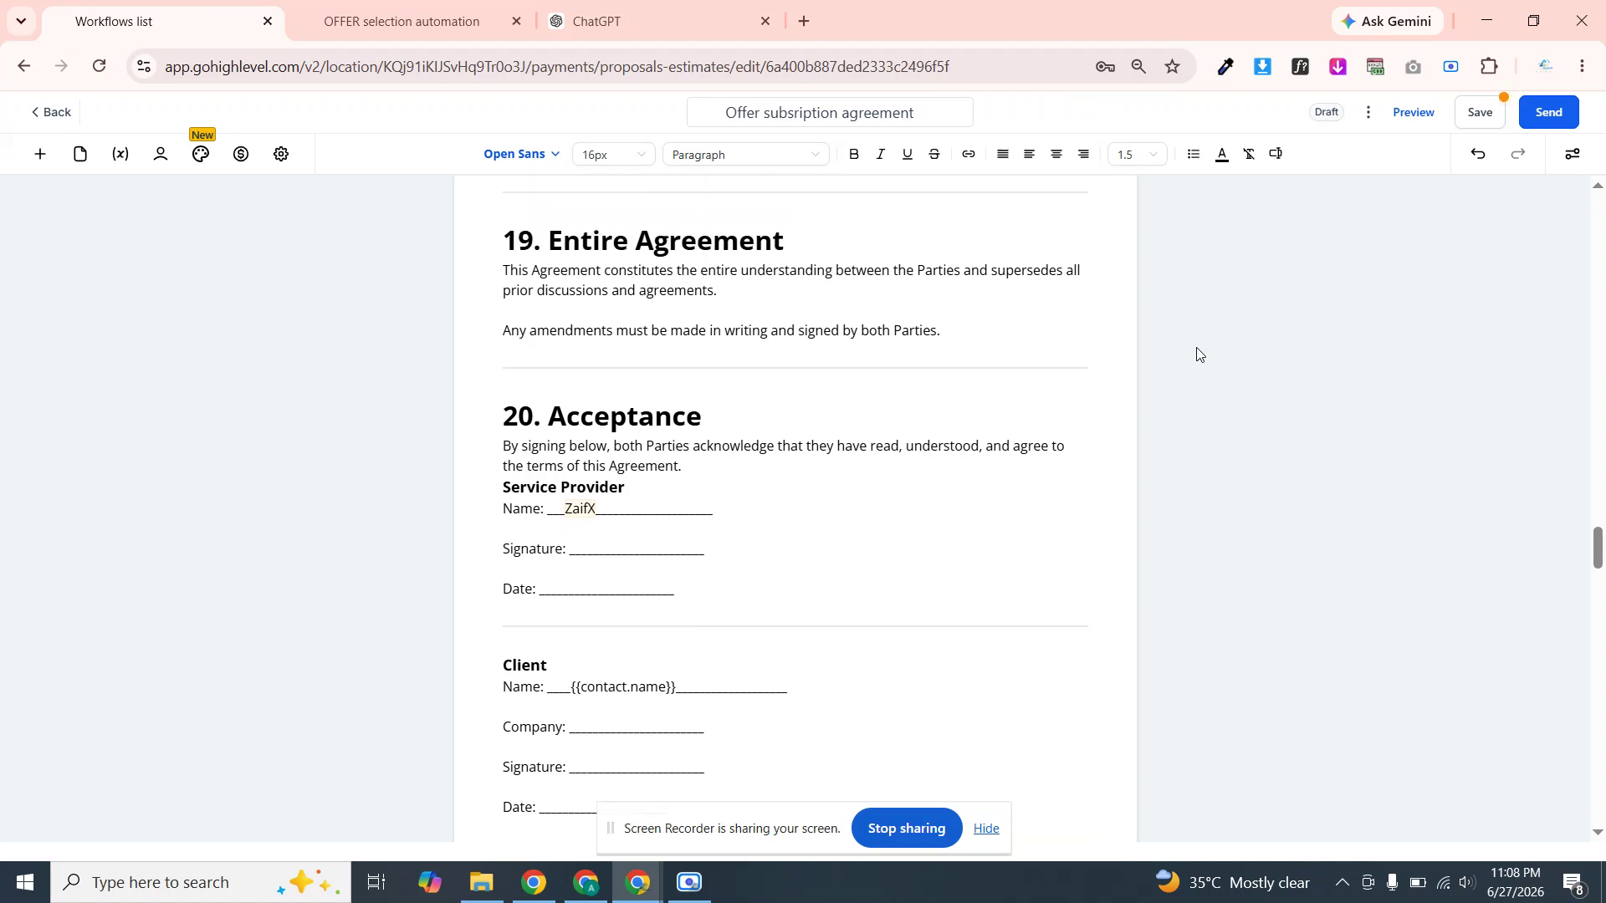
scroll(1196, 353, "up", 2)
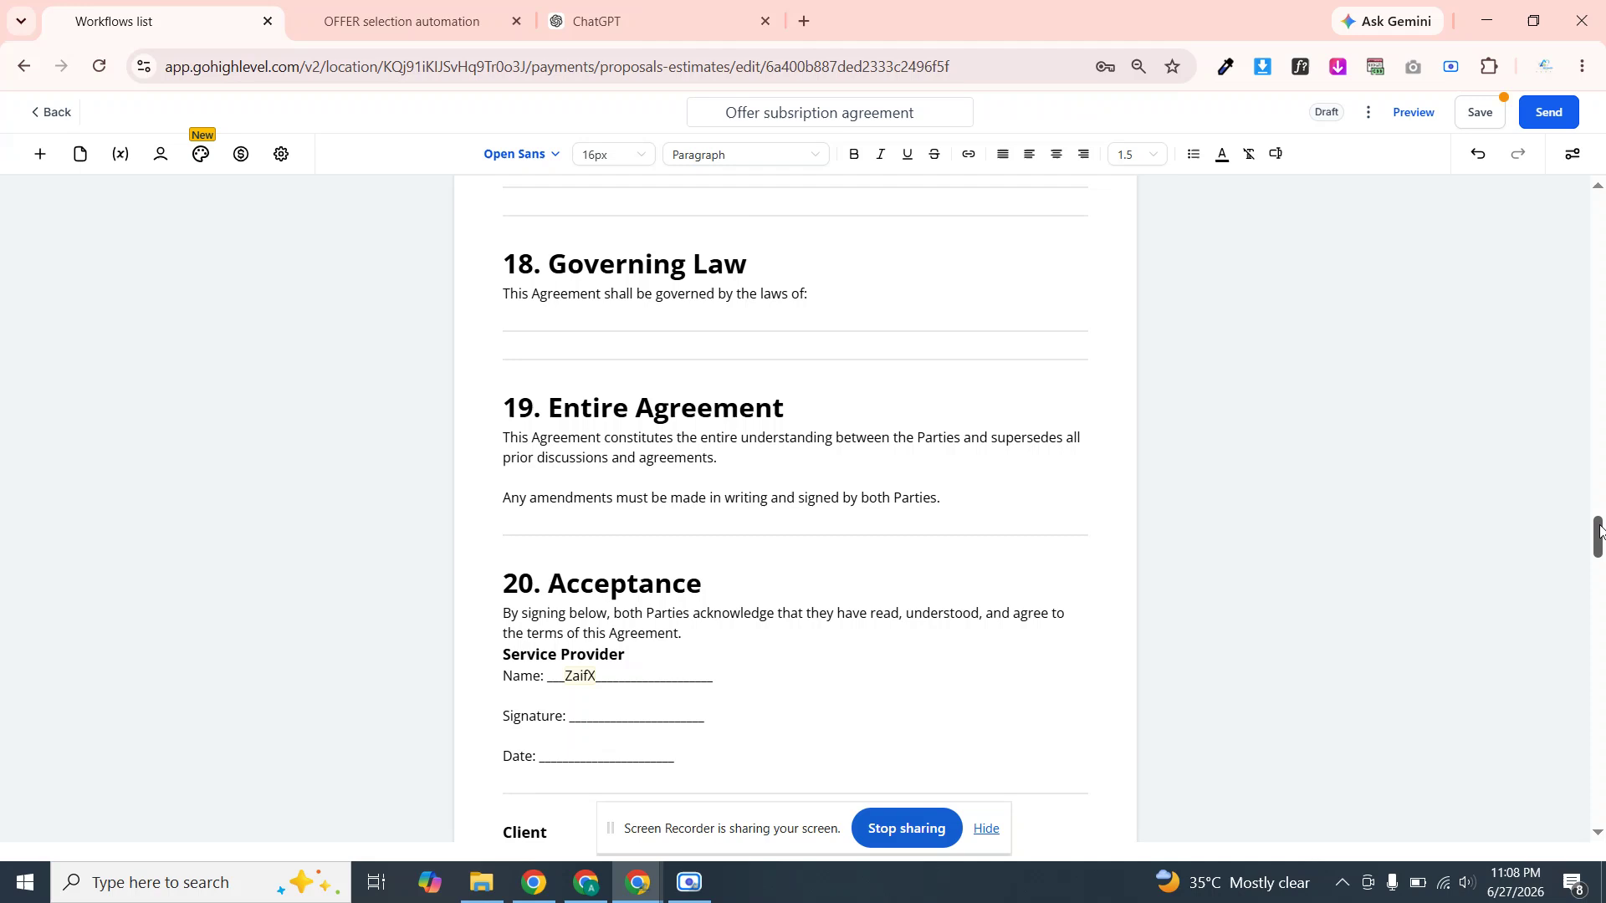
mouse_move(1597, 533)
left_mouse_down()
mouse_move(1597, 584)
mouse_move(1597, 558)
left_mouse_up()
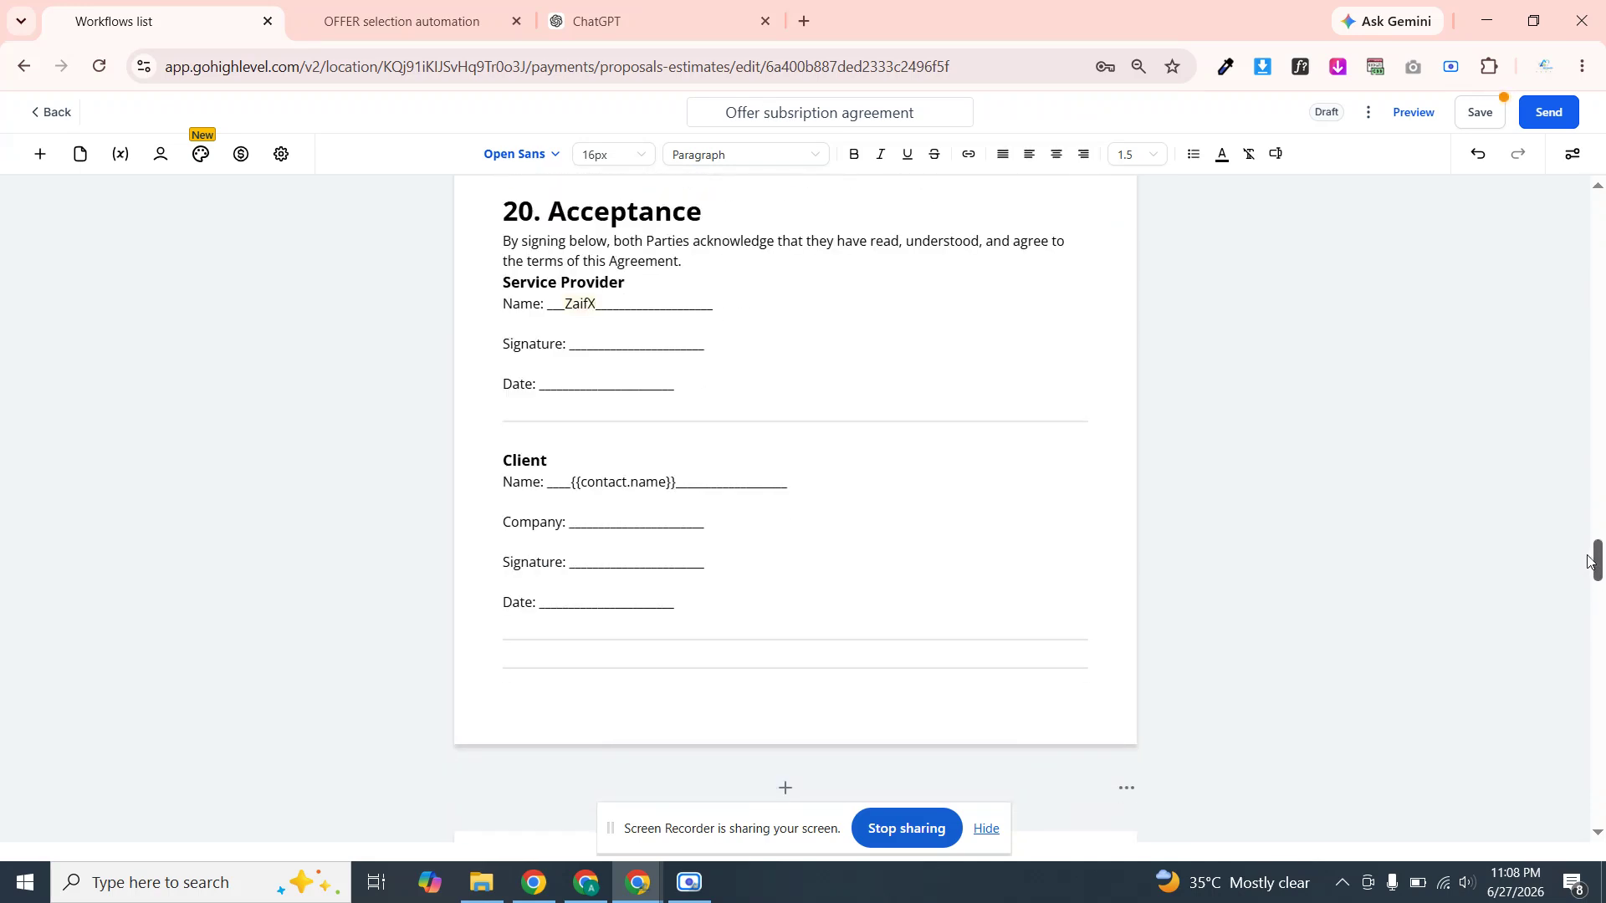
left_click_drag(730, 631, 659, 595)
left_click(693, 626)
left_click_drag(781, 631, 508, 422)
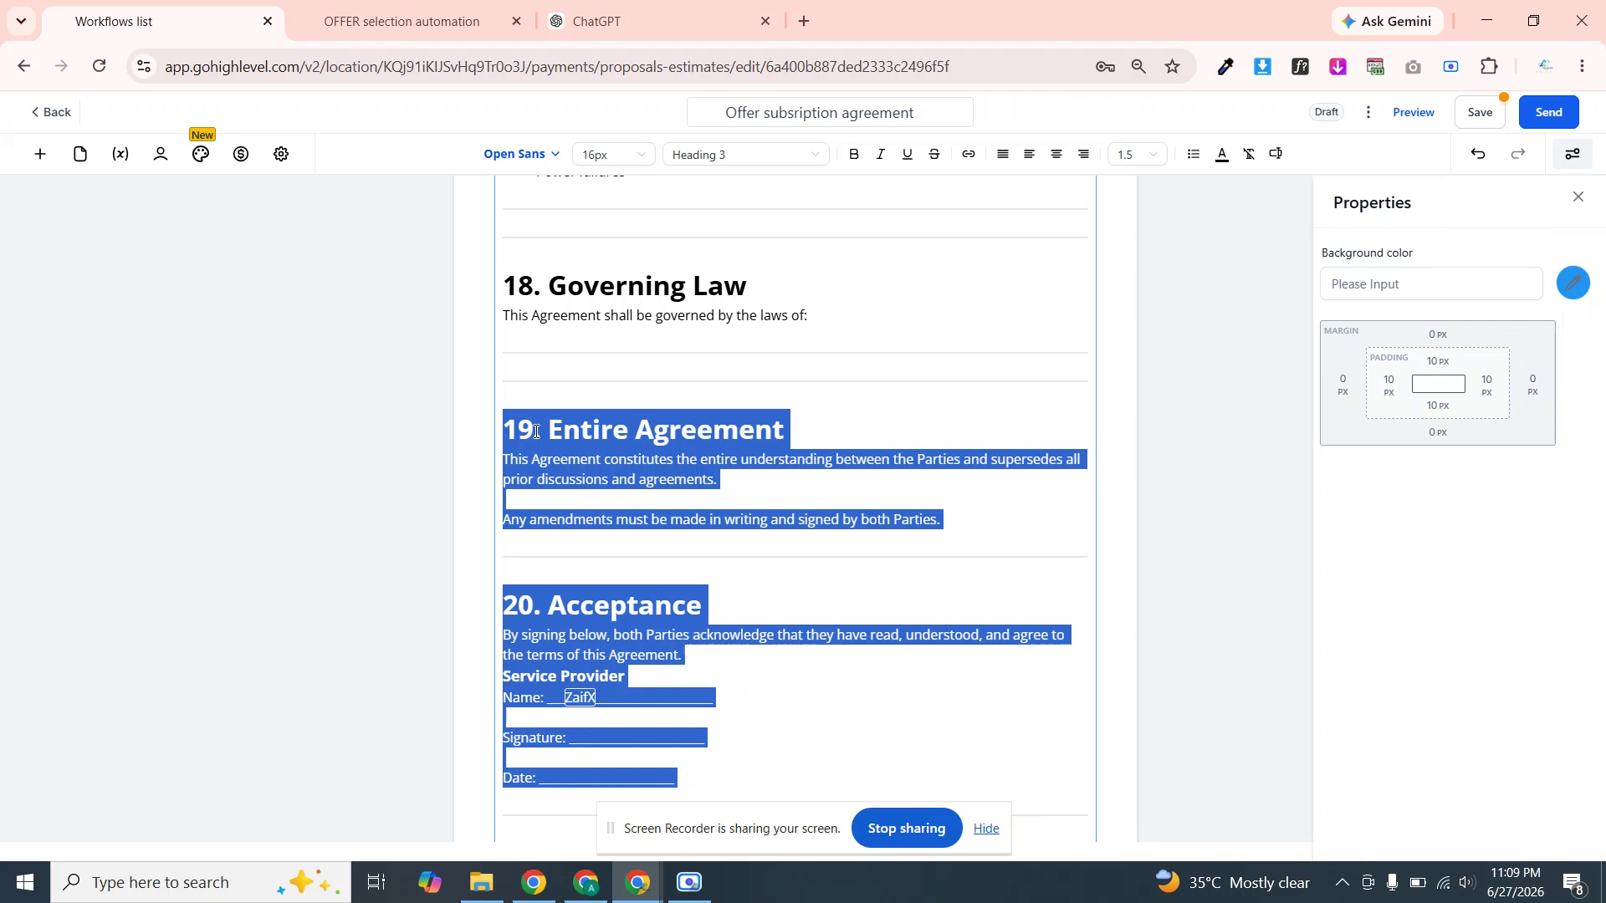
key("BackSpace")
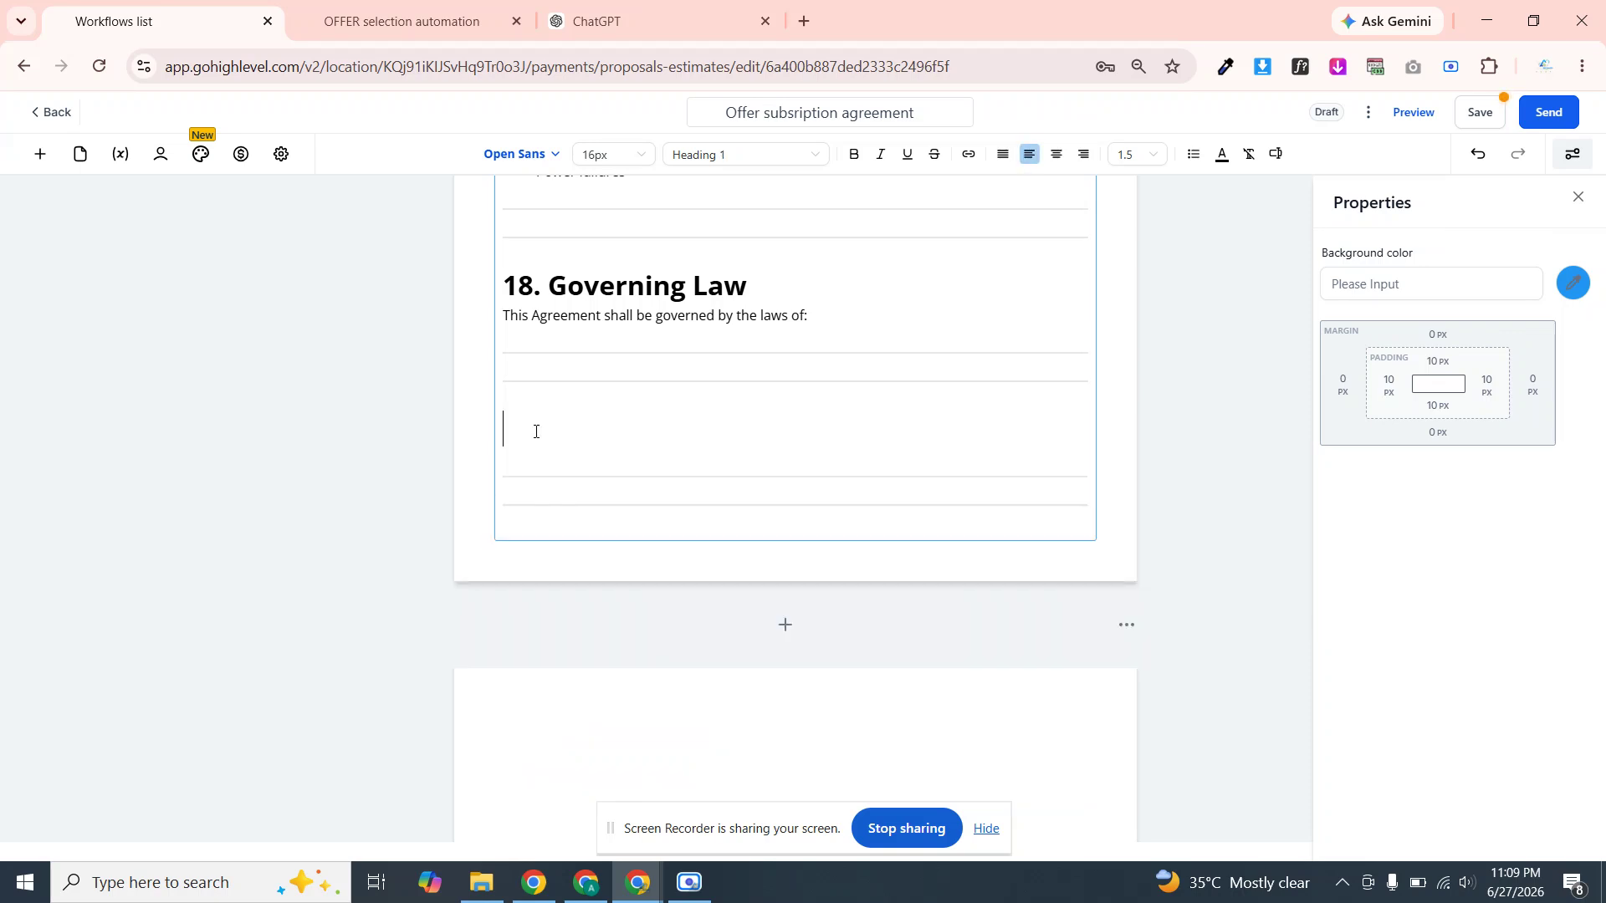
key("BackSpace")
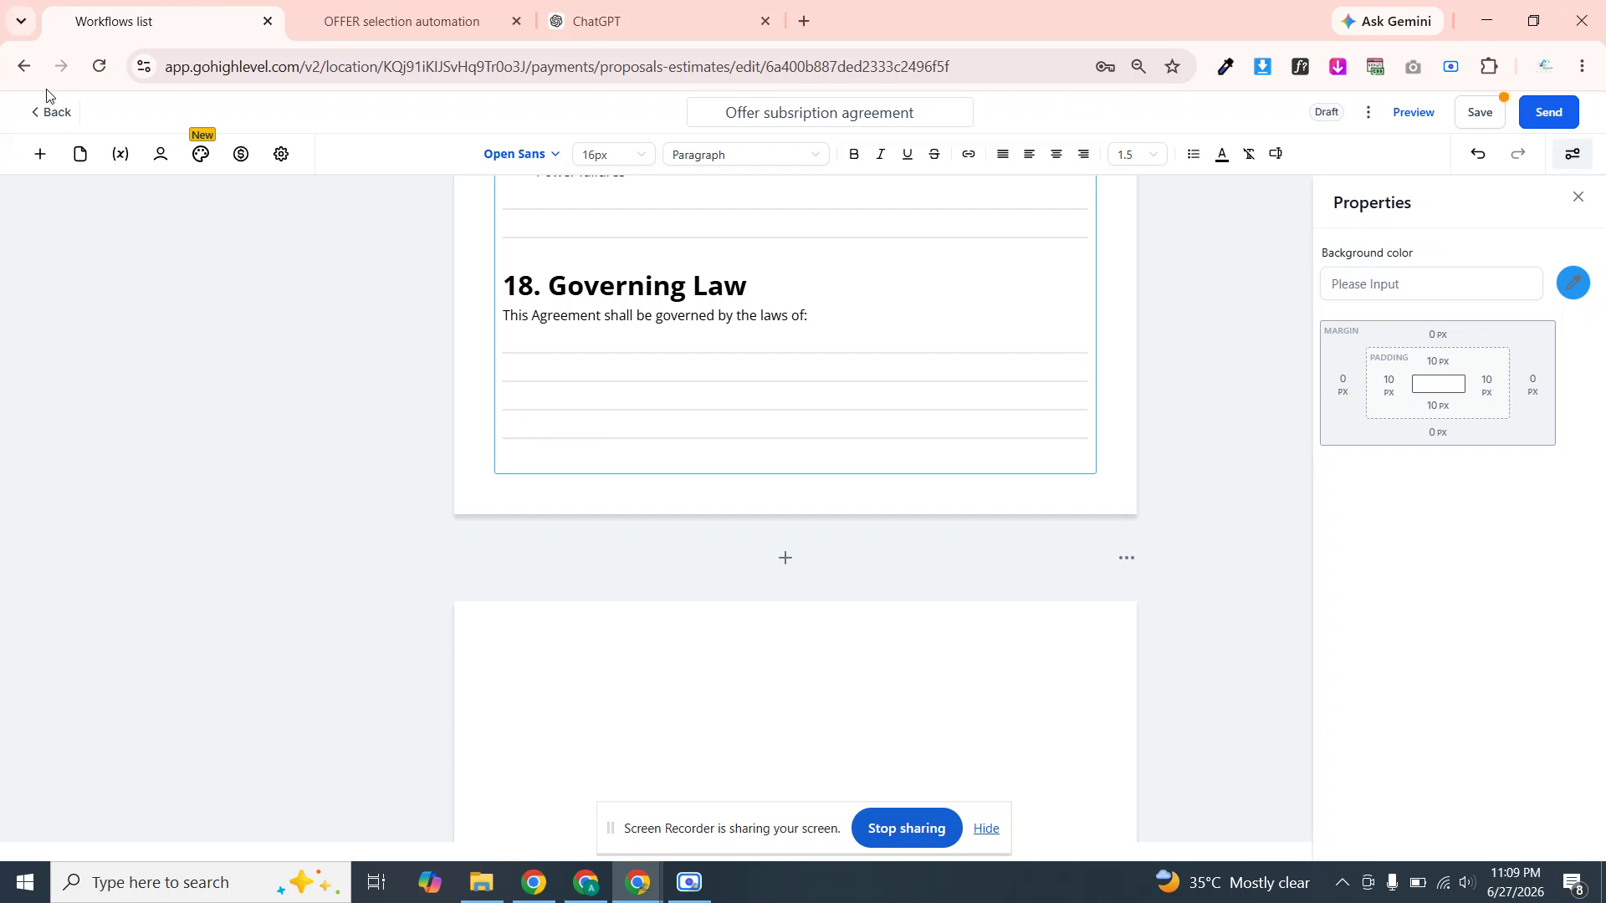
Add a Product list block below the "18. Governing Law" section and add the product "Gold Monthly — $497/mo" to it
left_click(42, 151)
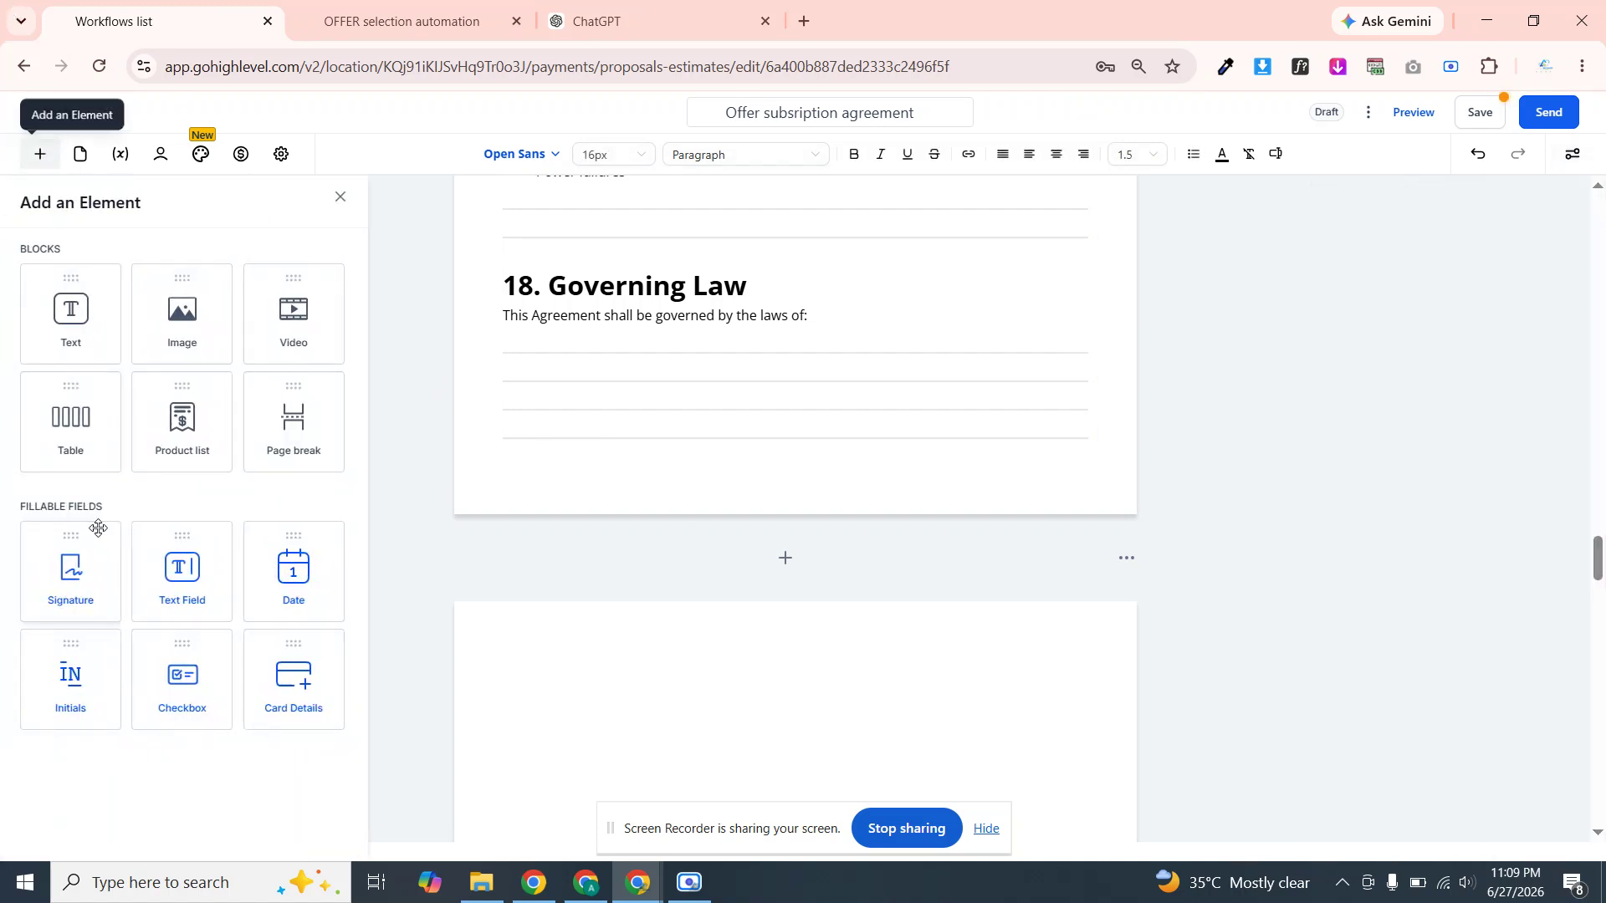
left_click_drag(173, 417, 536, 347)
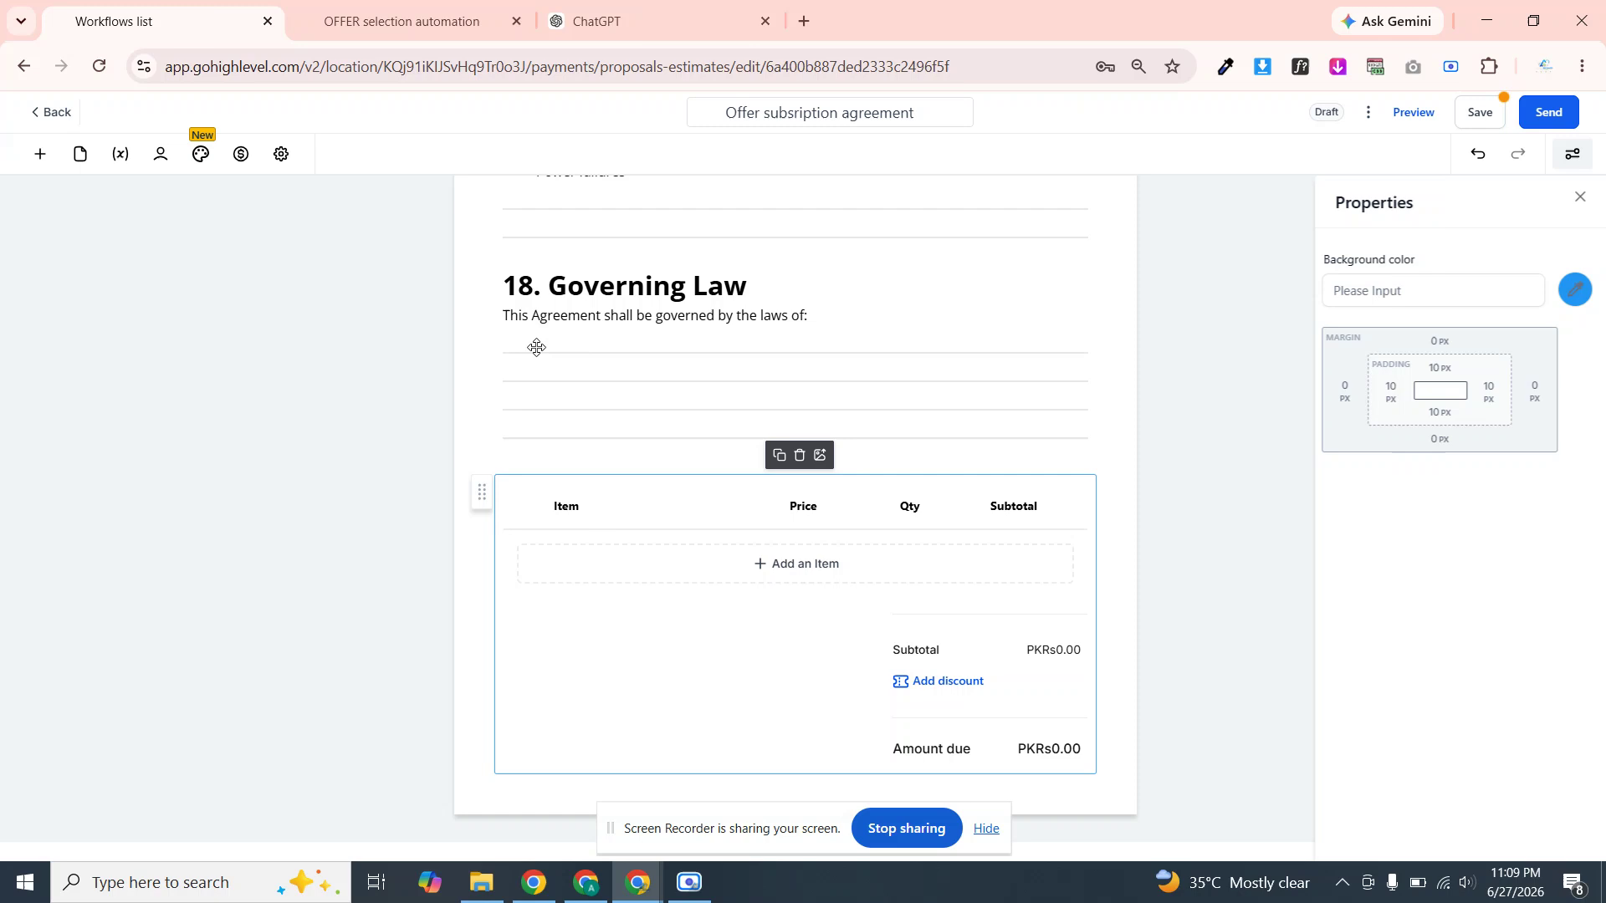
left_click(845, 579)
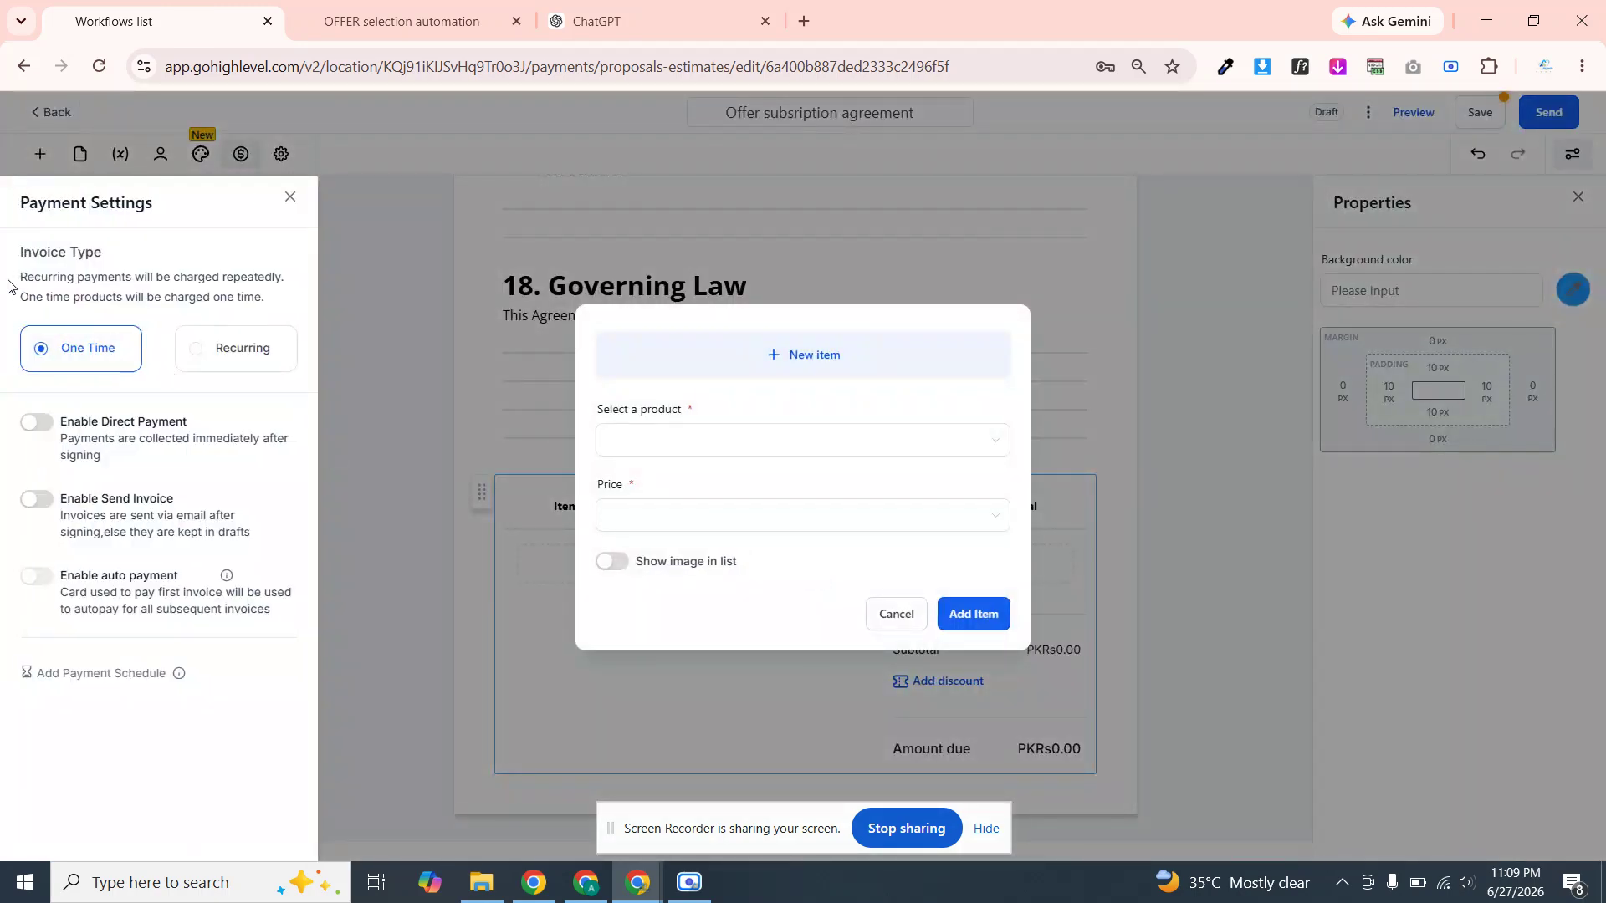
left_click(878, 443)
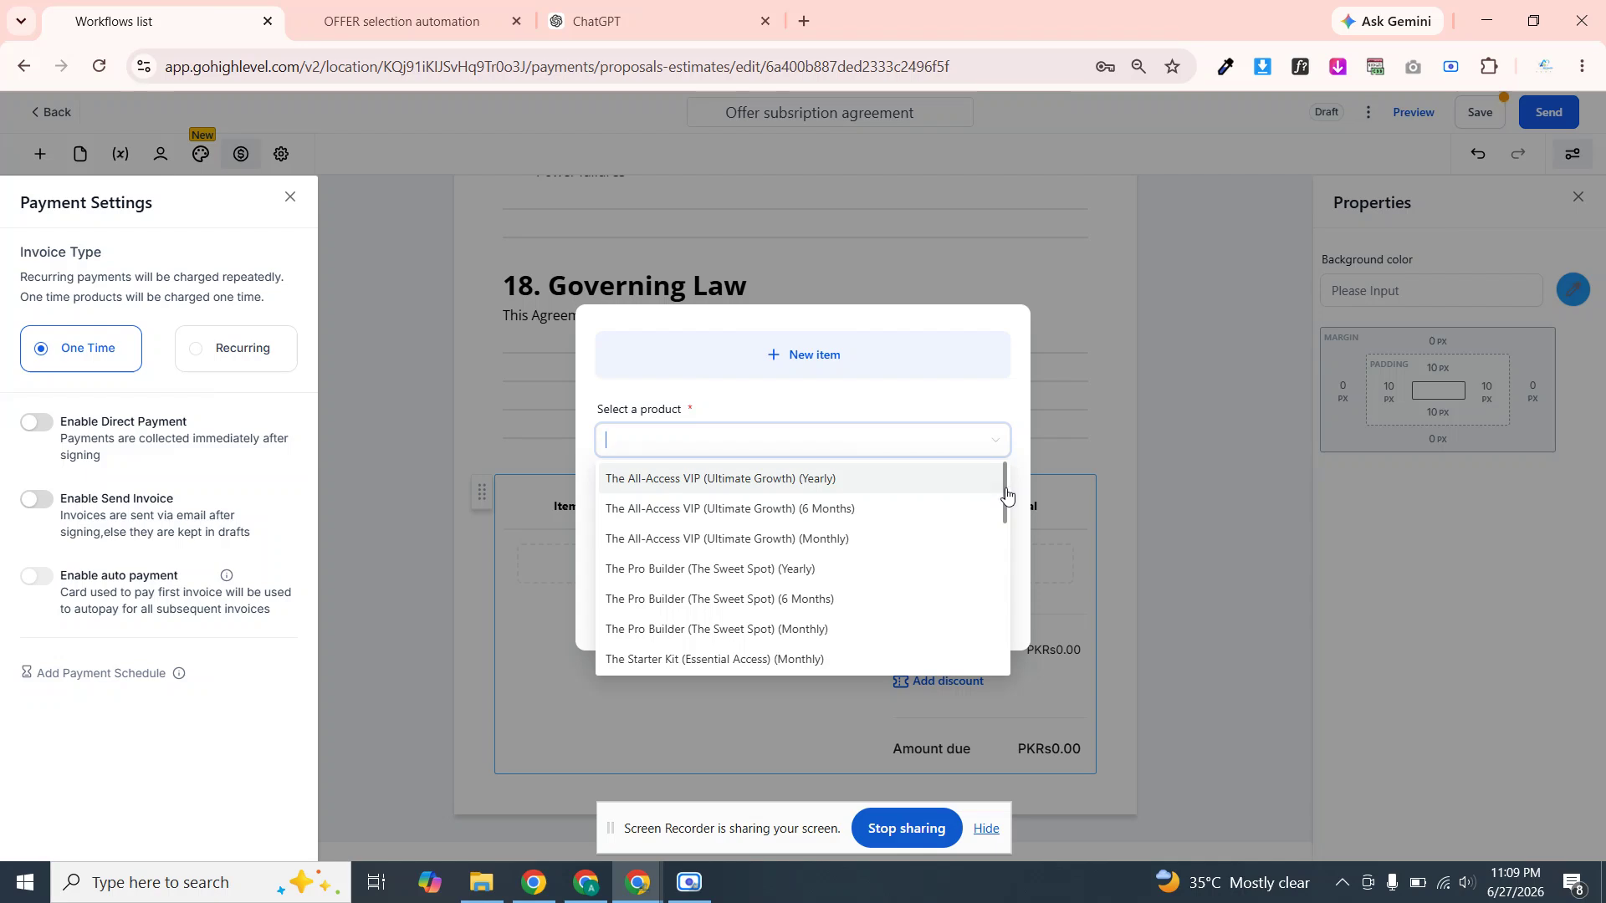
left_click_drag(1006, 495, 987, 631)
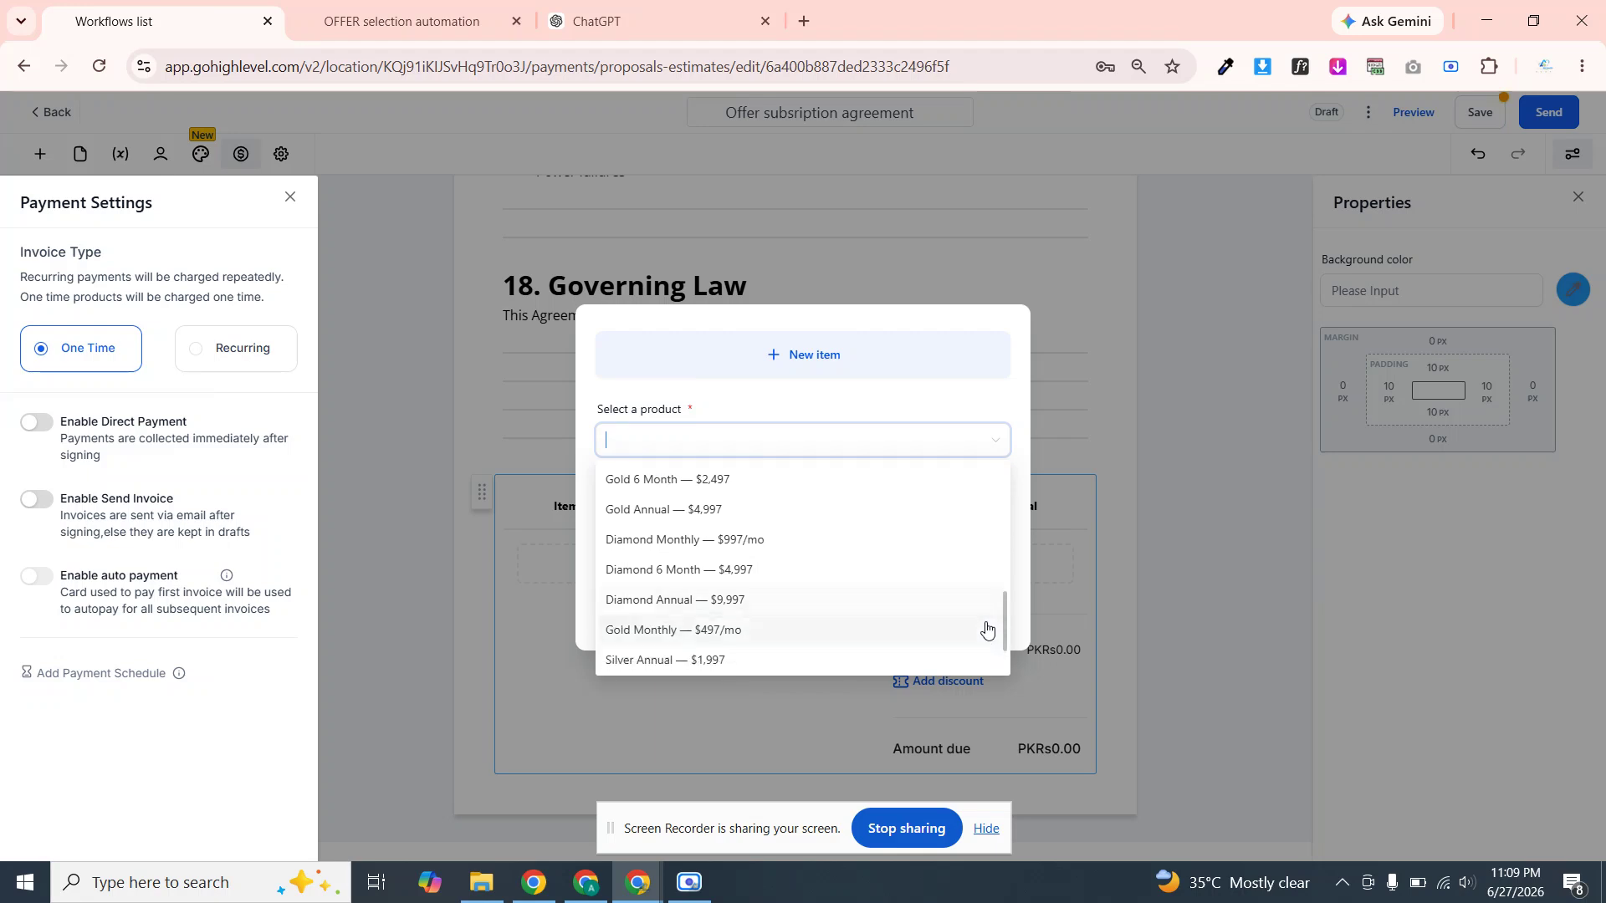
scroll(985, 632, "down", 1)
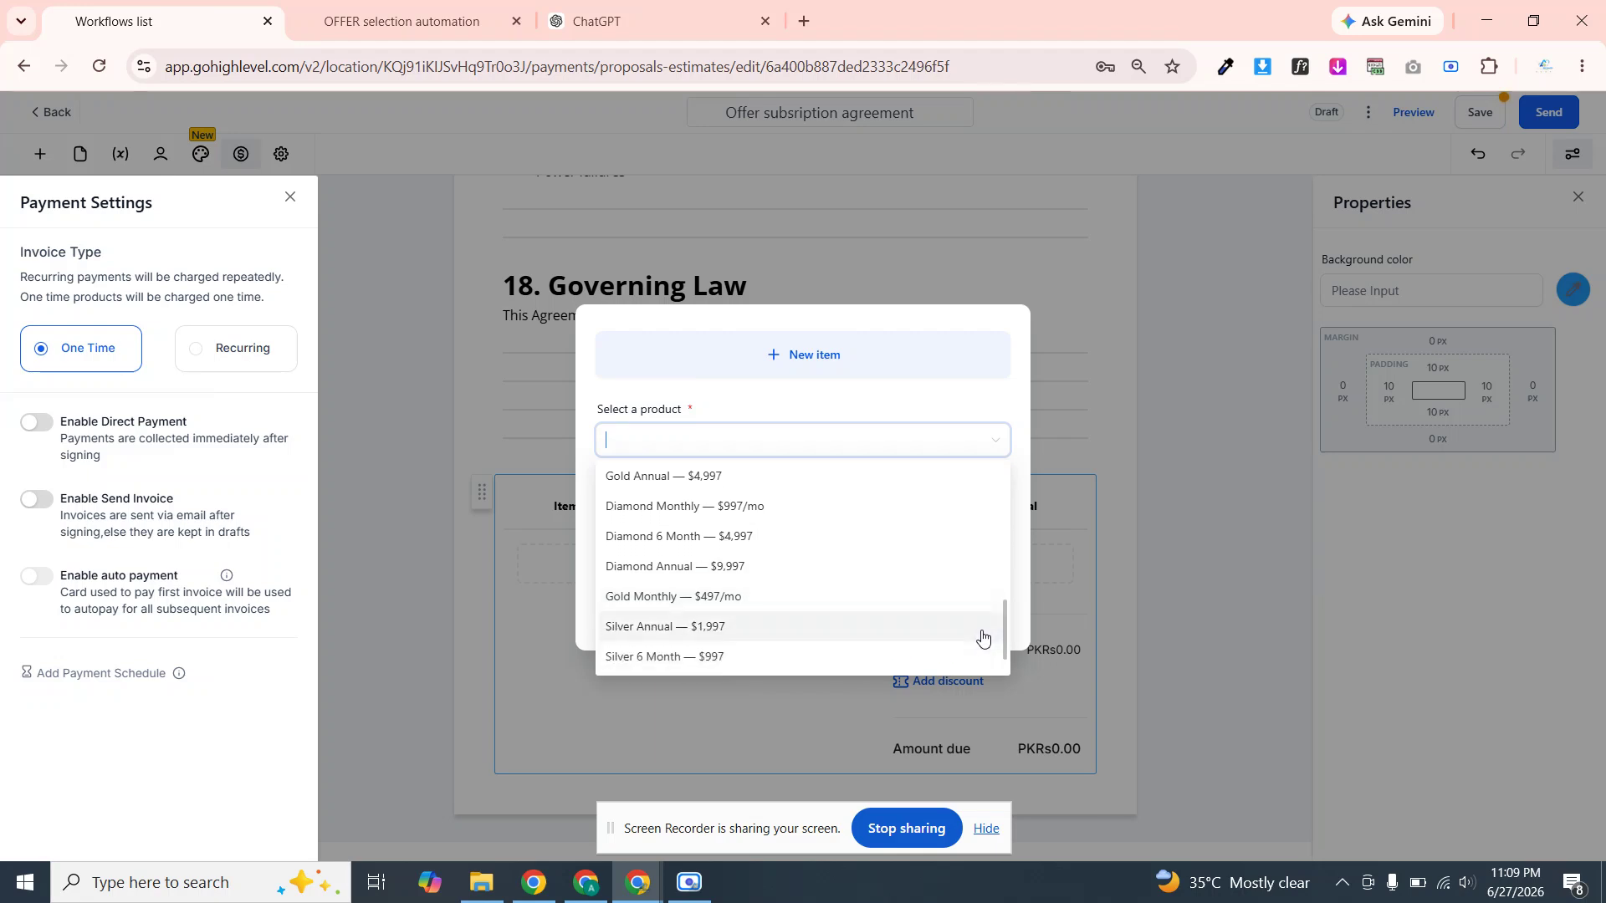
left_click(691, 609)
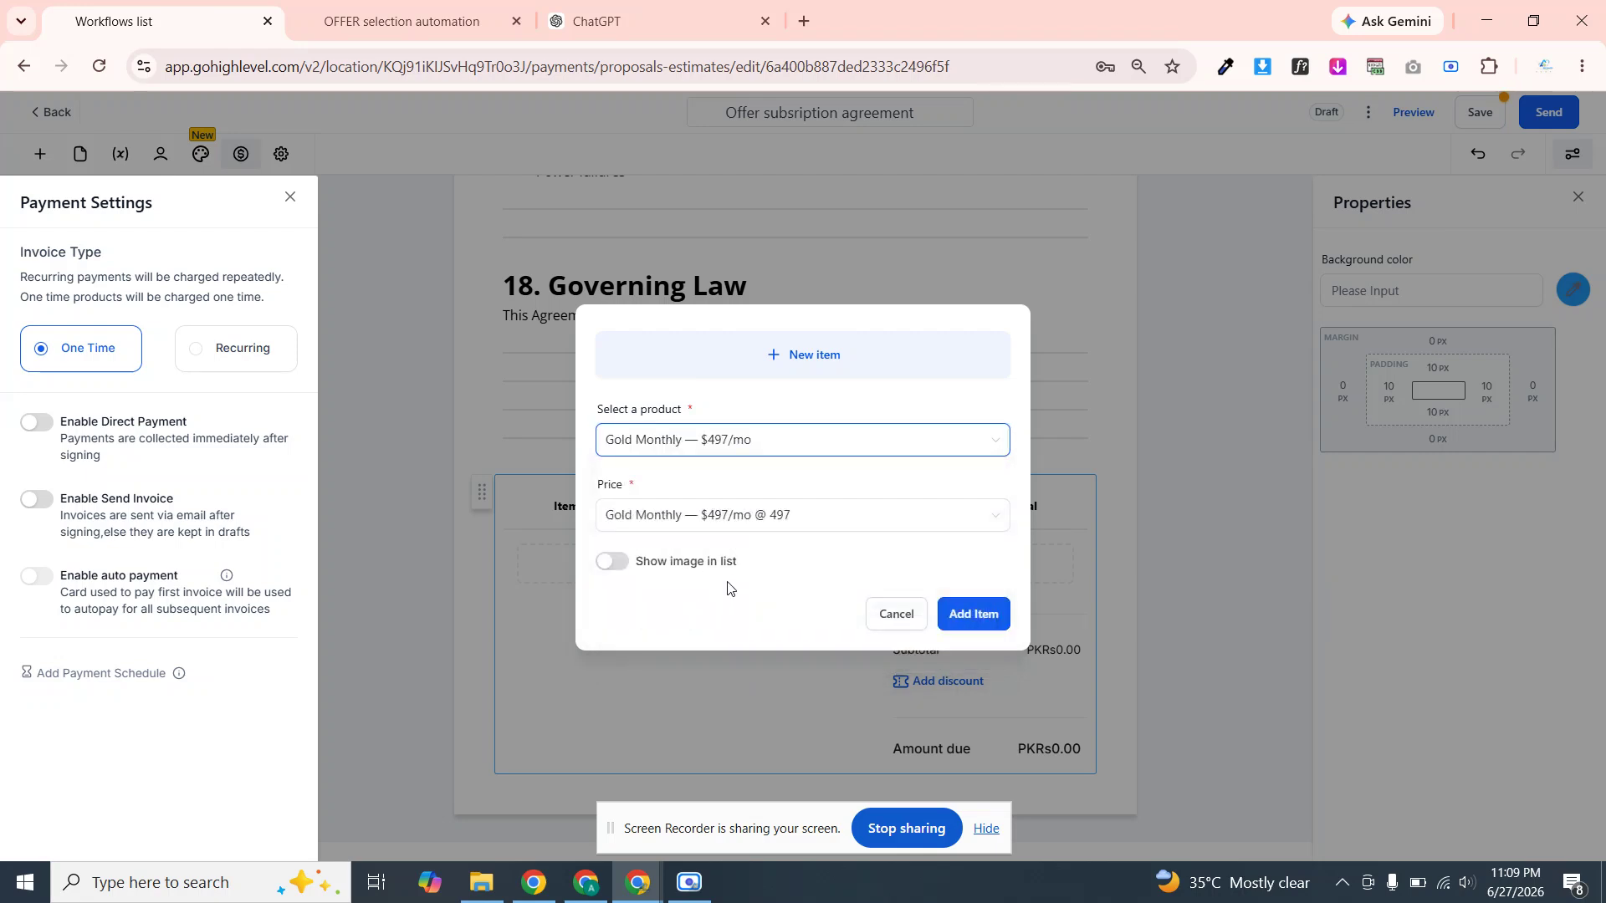
left_click(973, 614)
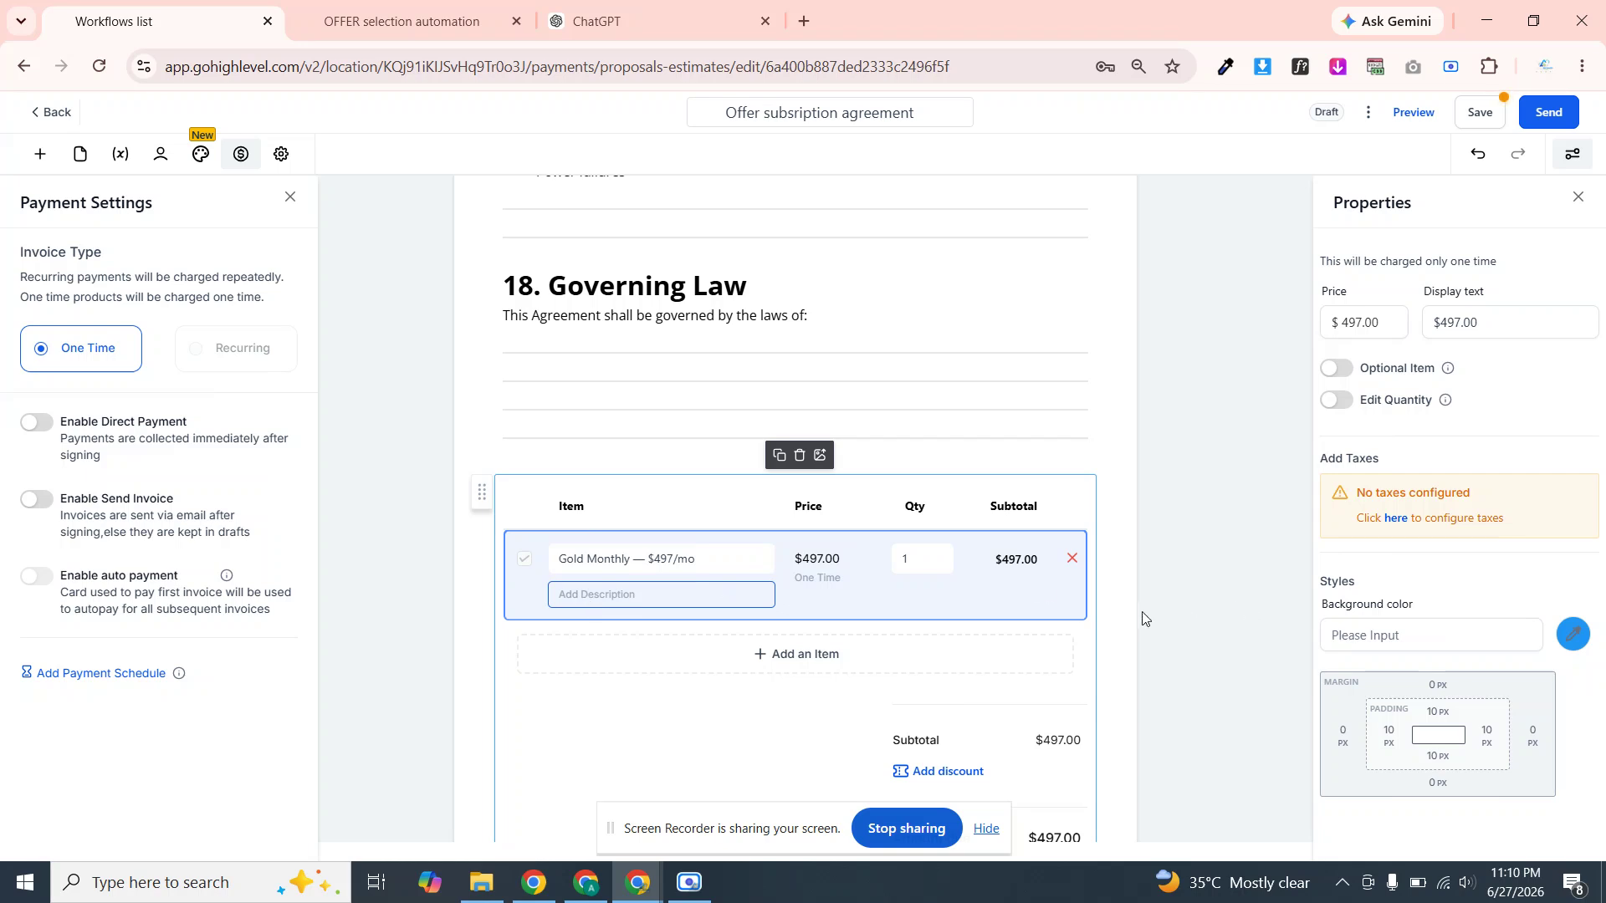
left_click(1119, 619)
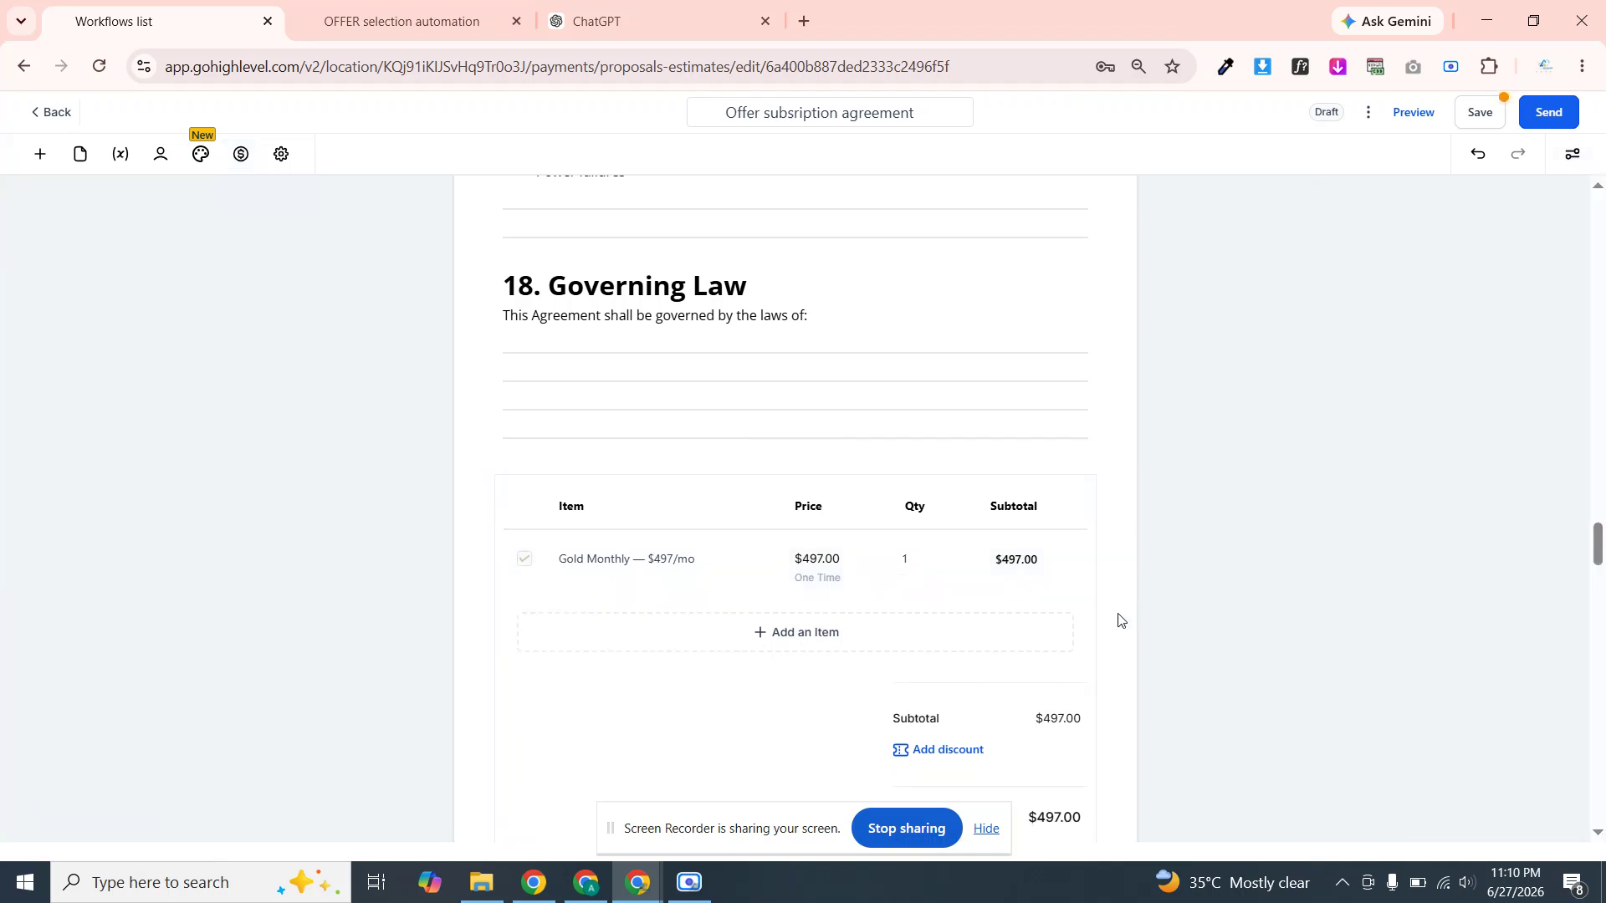
Add a Text block at the start of the blank page that follows the product list
scroll(1119, 619, "down", 5)
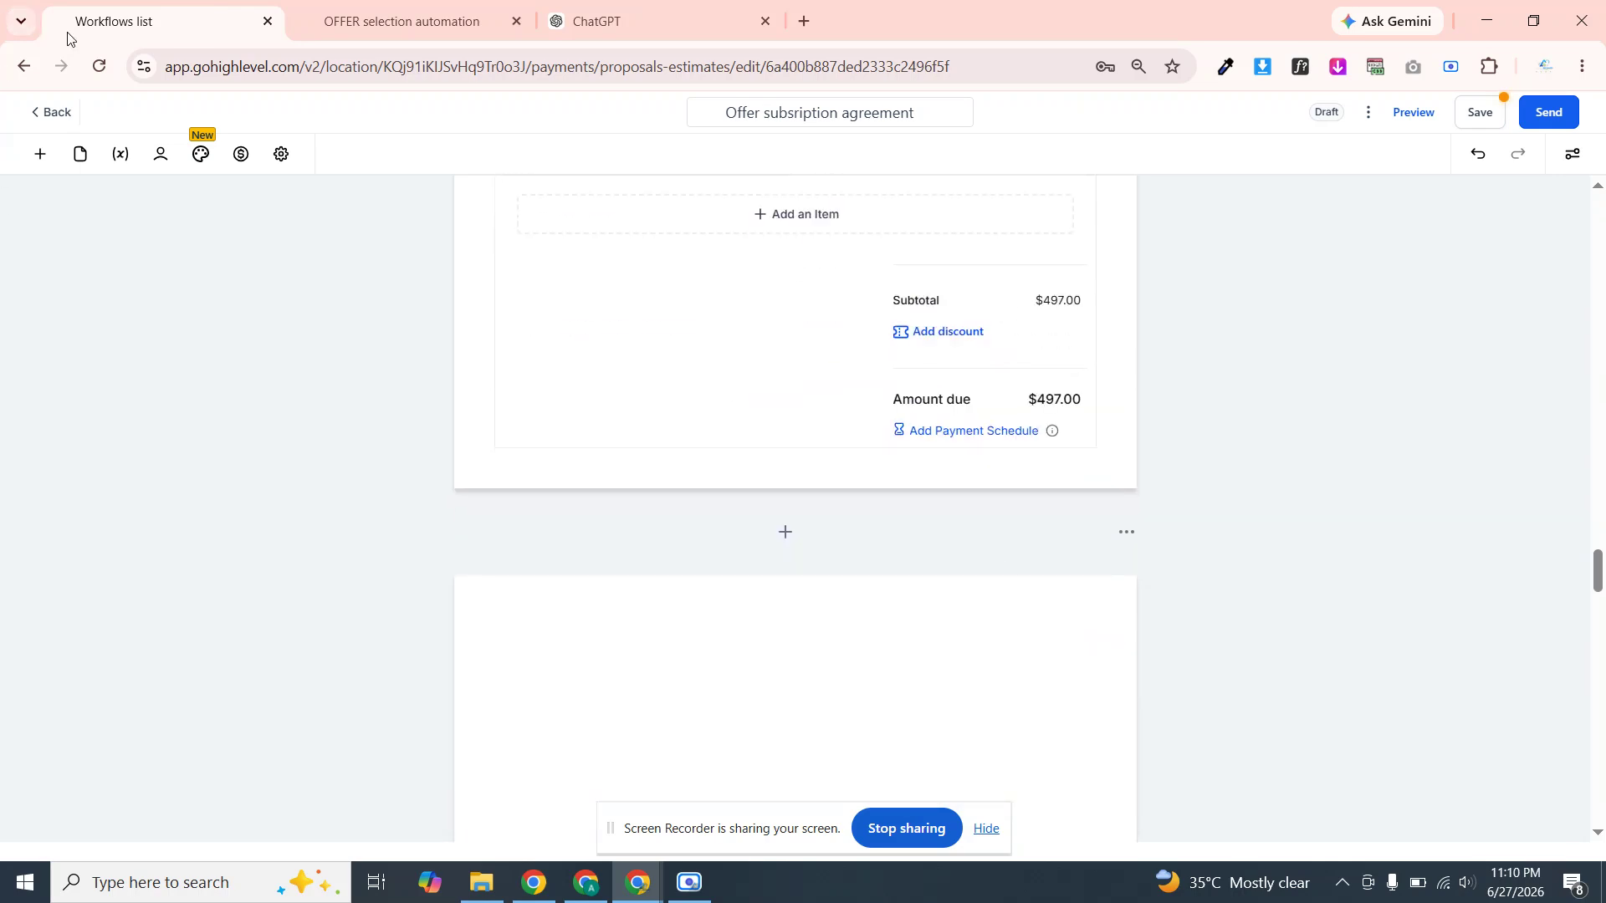
left_click(40, 154)
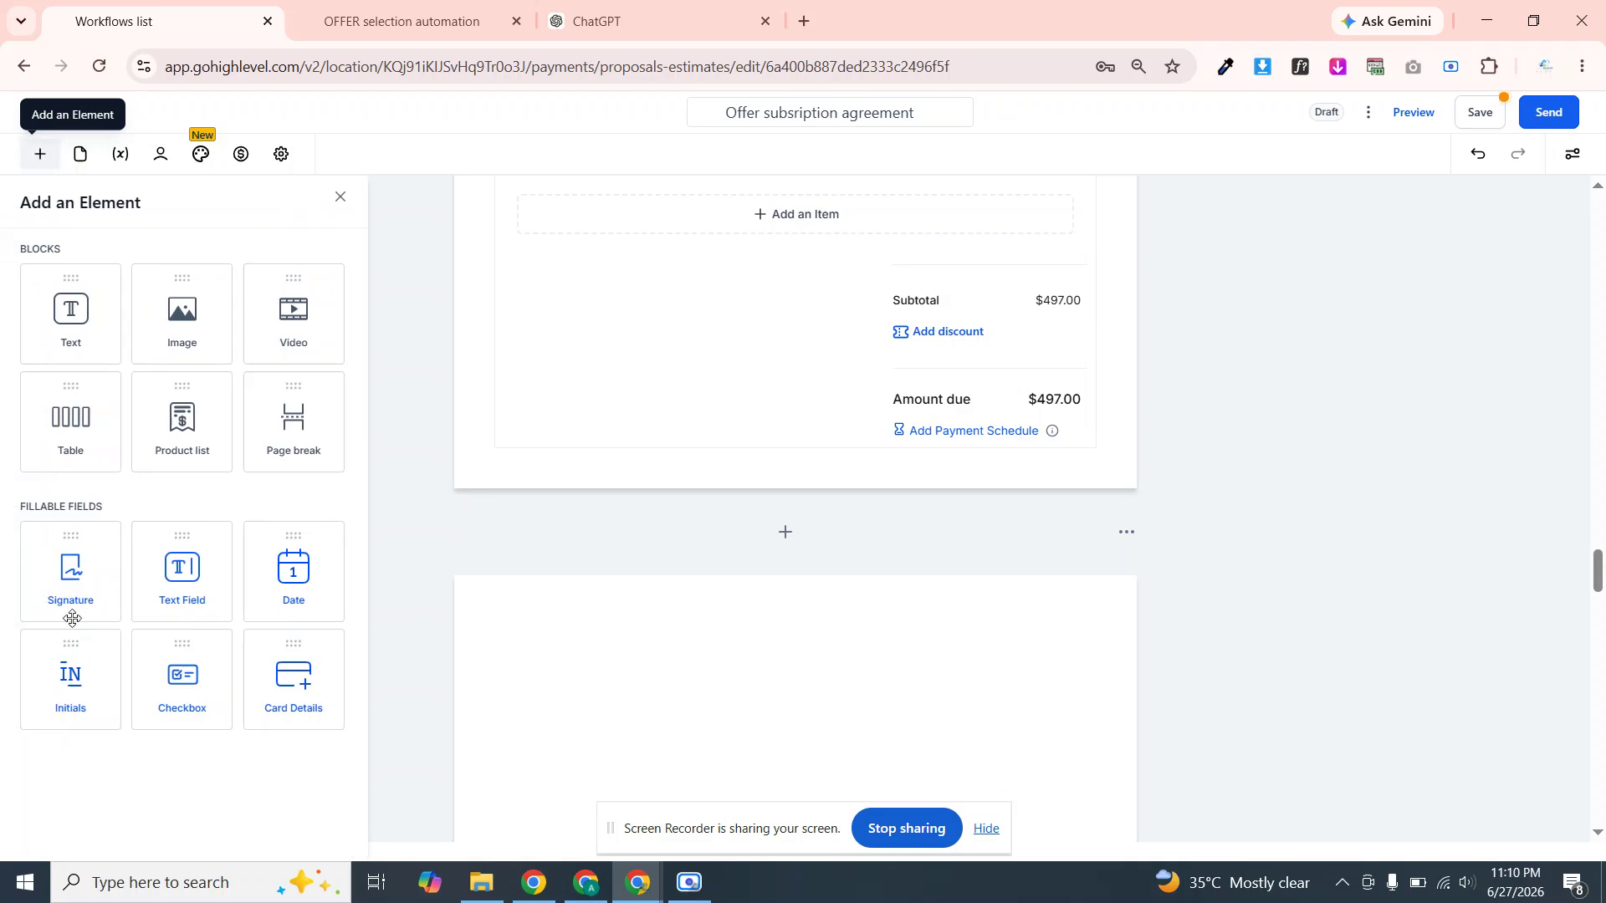
left_click_drag(63, 303, 695, 645)
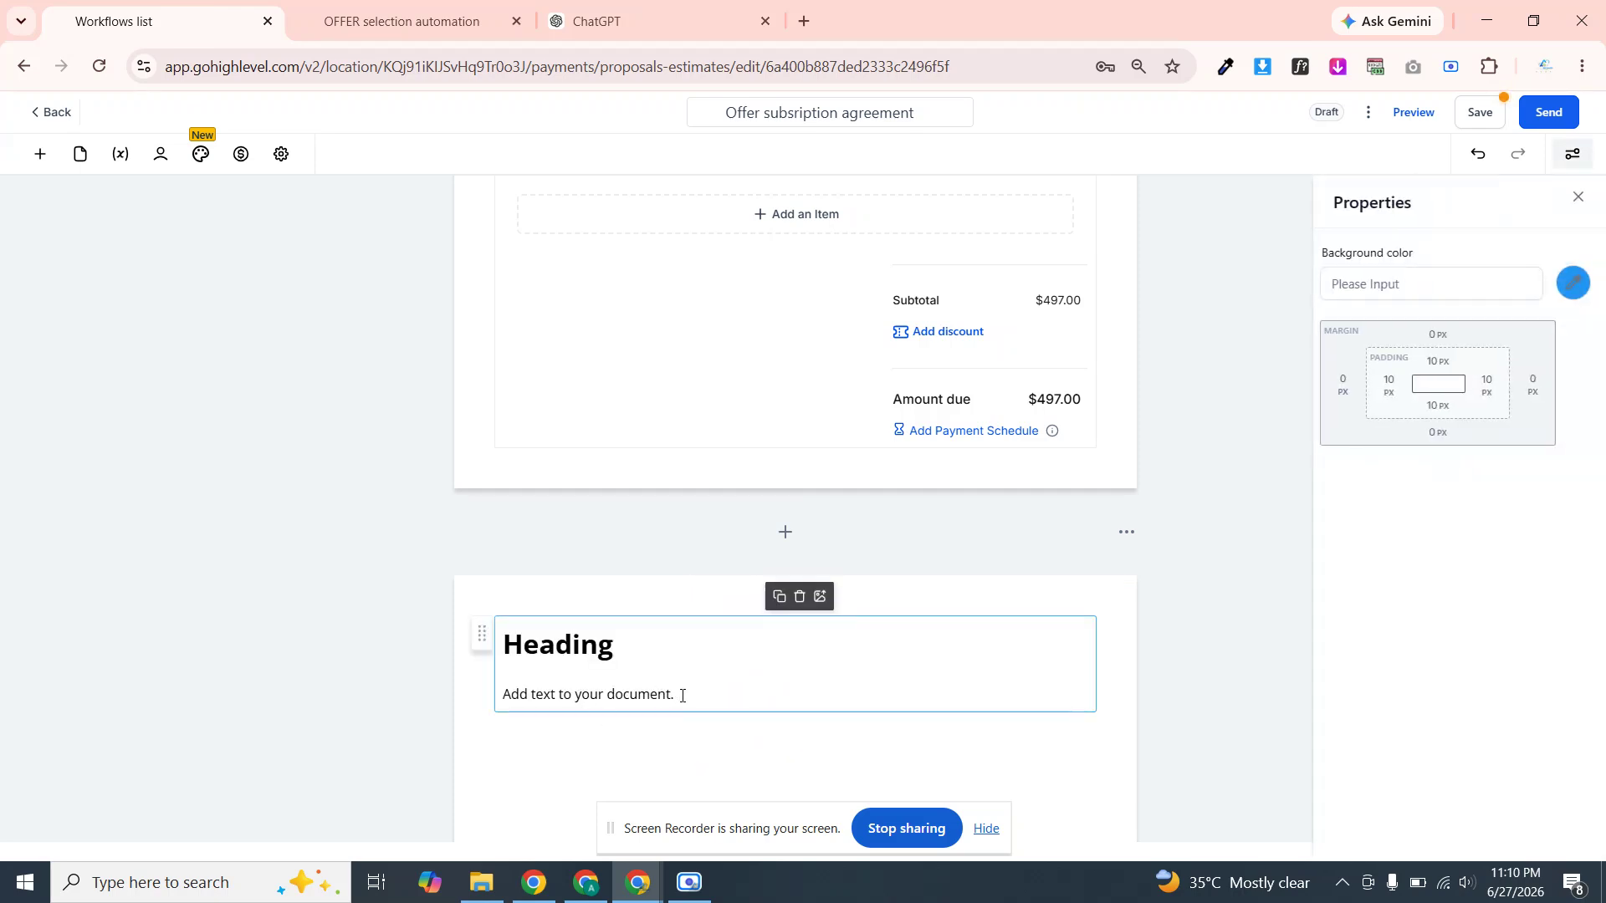
Replace the new text block's placeholder heading and text with the copied "19. Entire Agreement" and "20. Acceptance" sections
double_click(533, 647)
key("BackSpace")
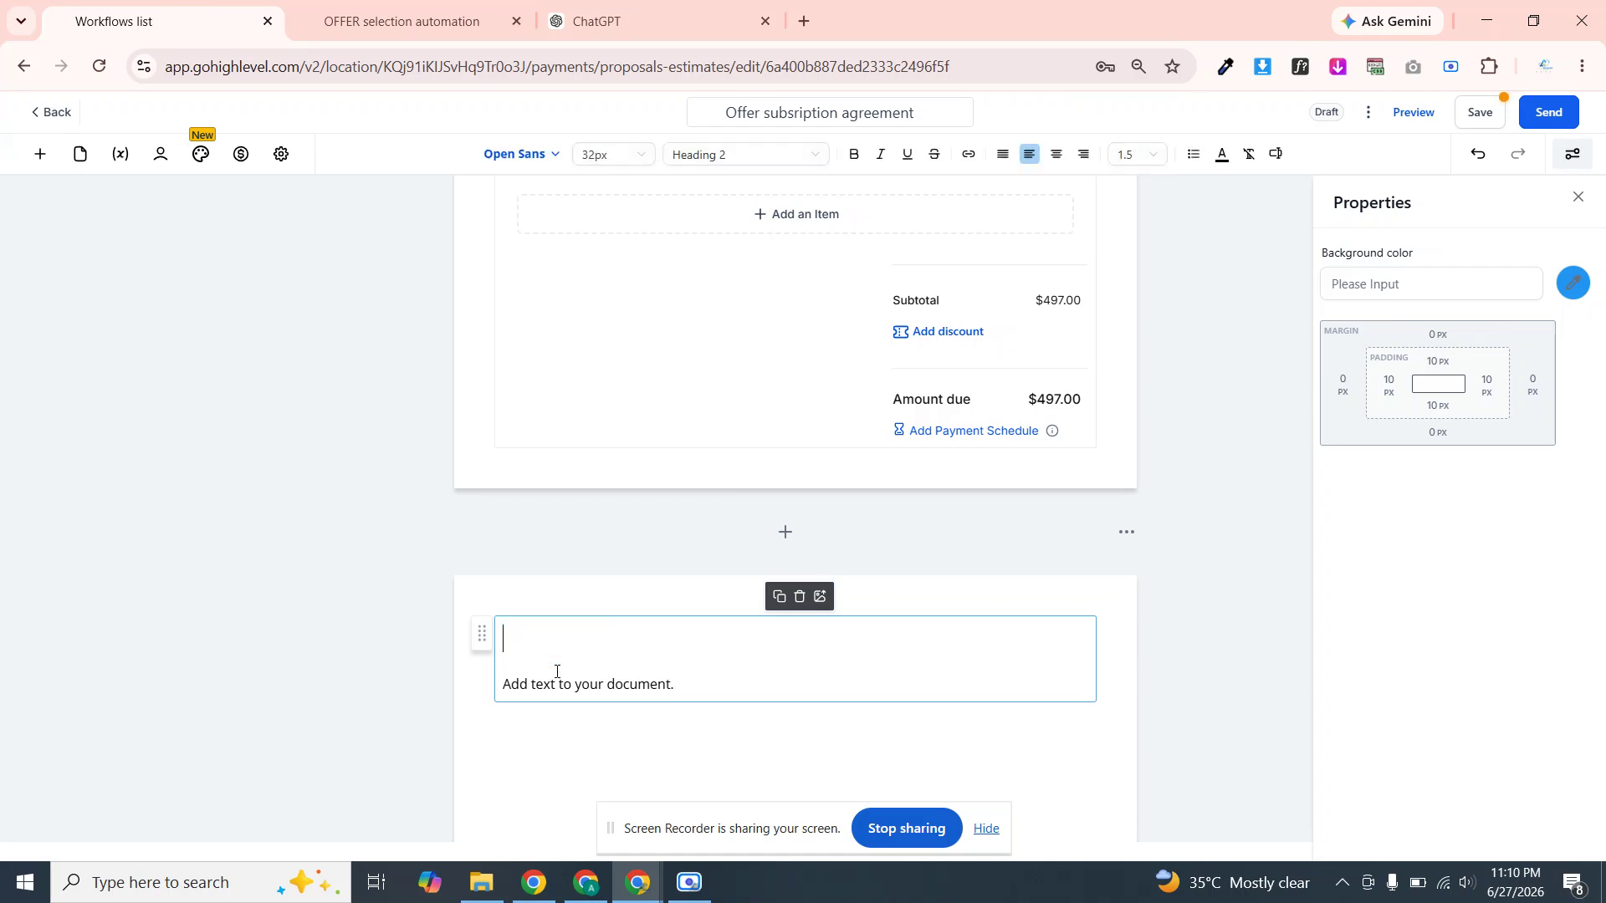
key("BackSpace")
key("BackSpace")
triple_click(682, 661)
key("ctrl+v")
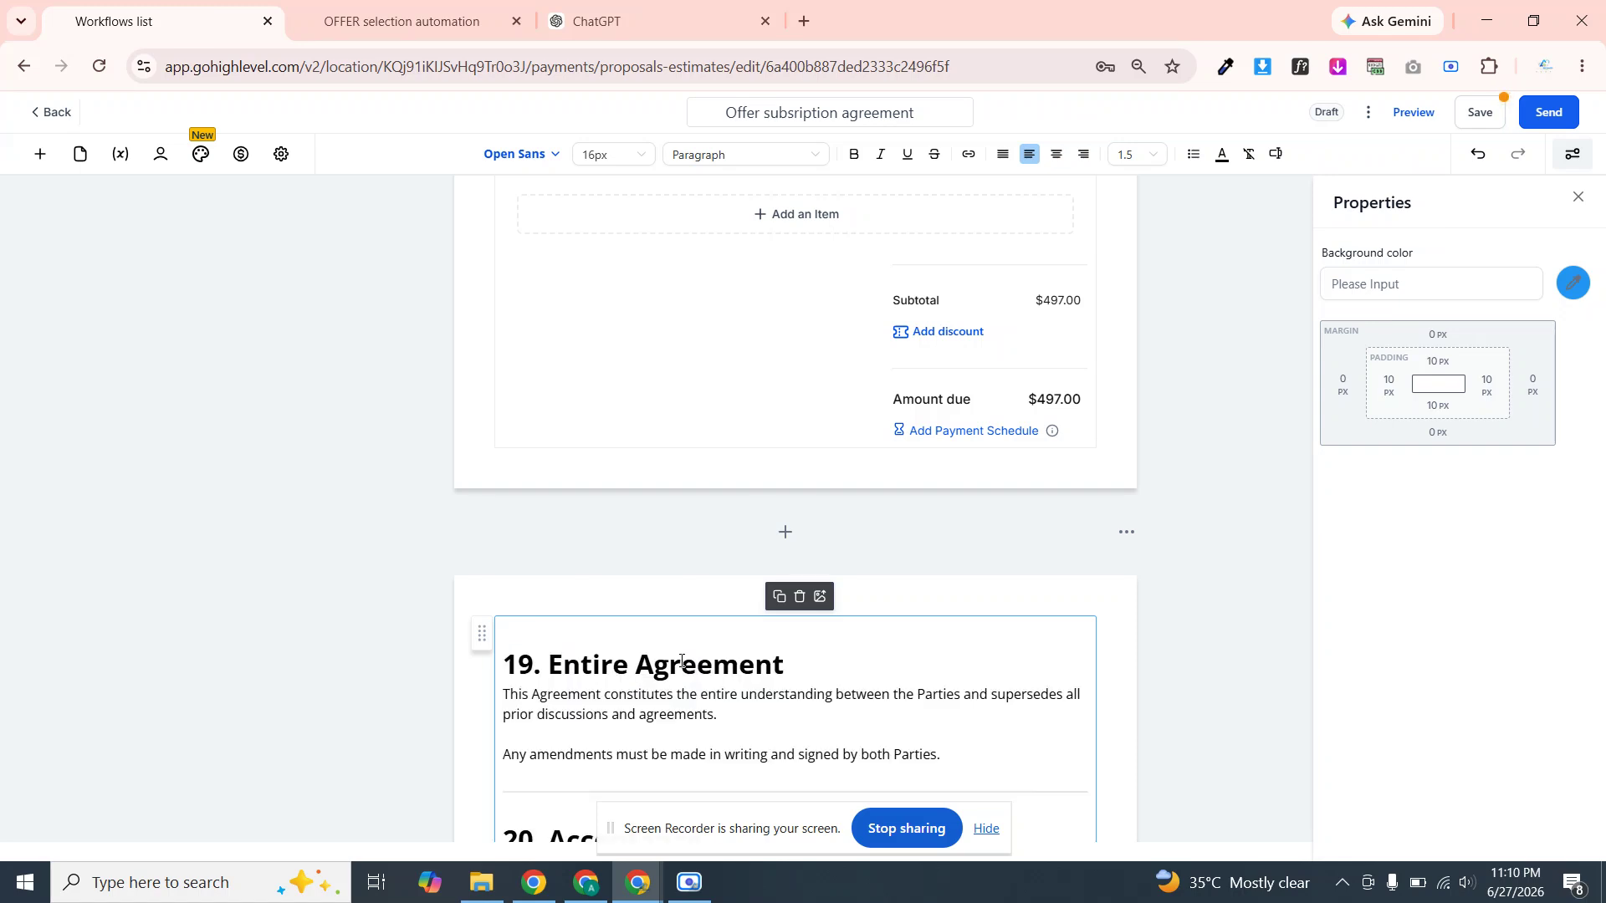
left_click(1130, 609)
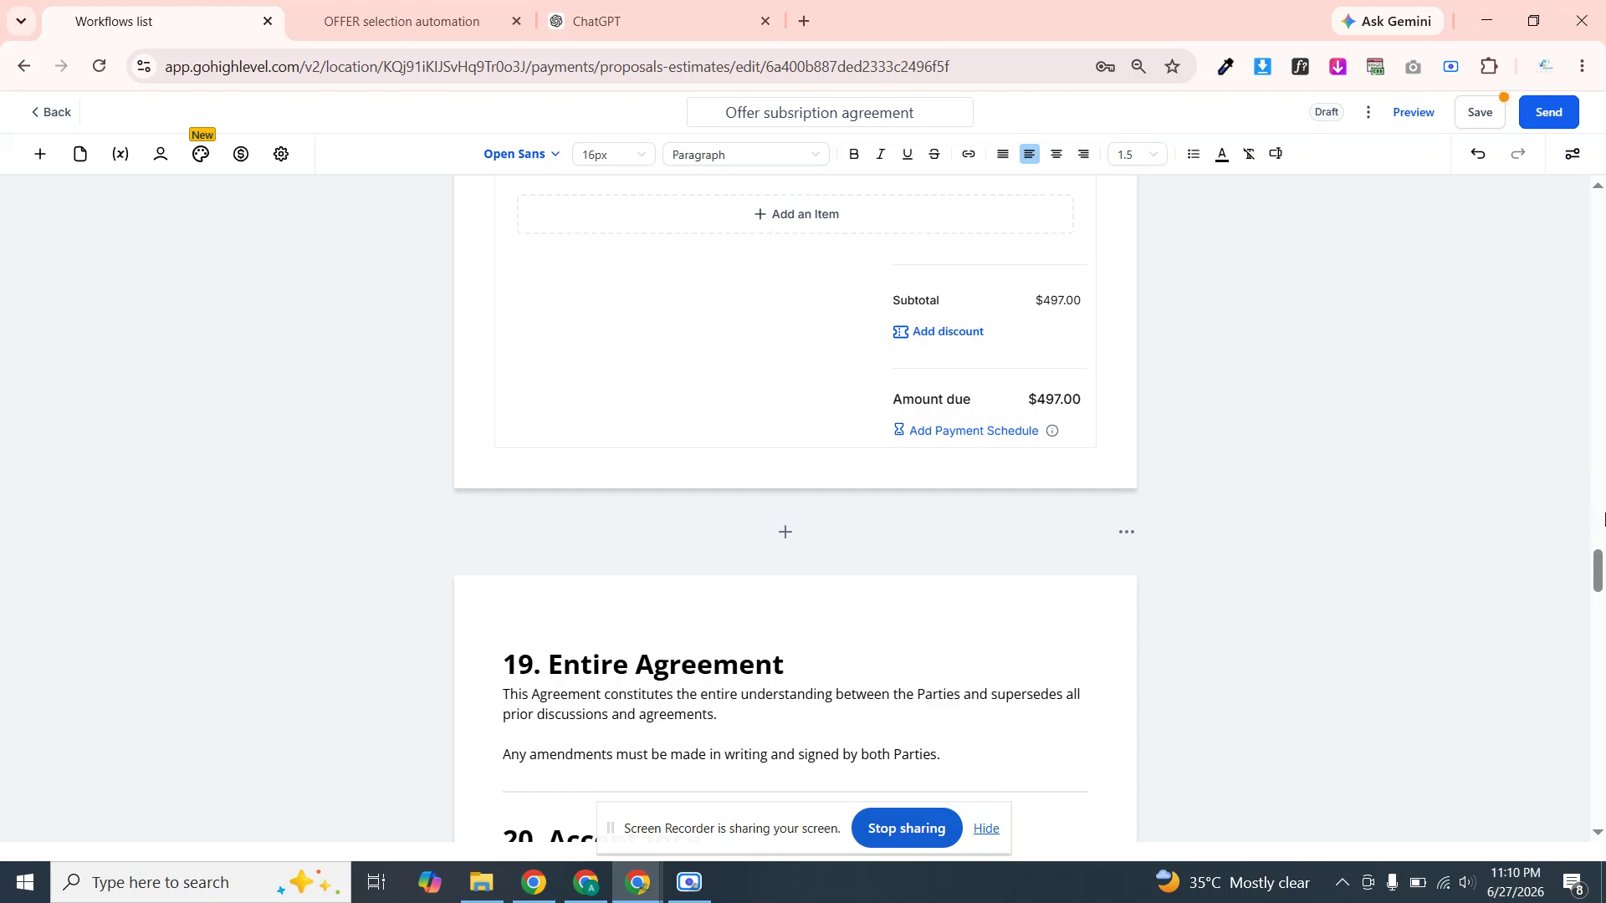
left_click_drag(1598, 561, 1541, 563)
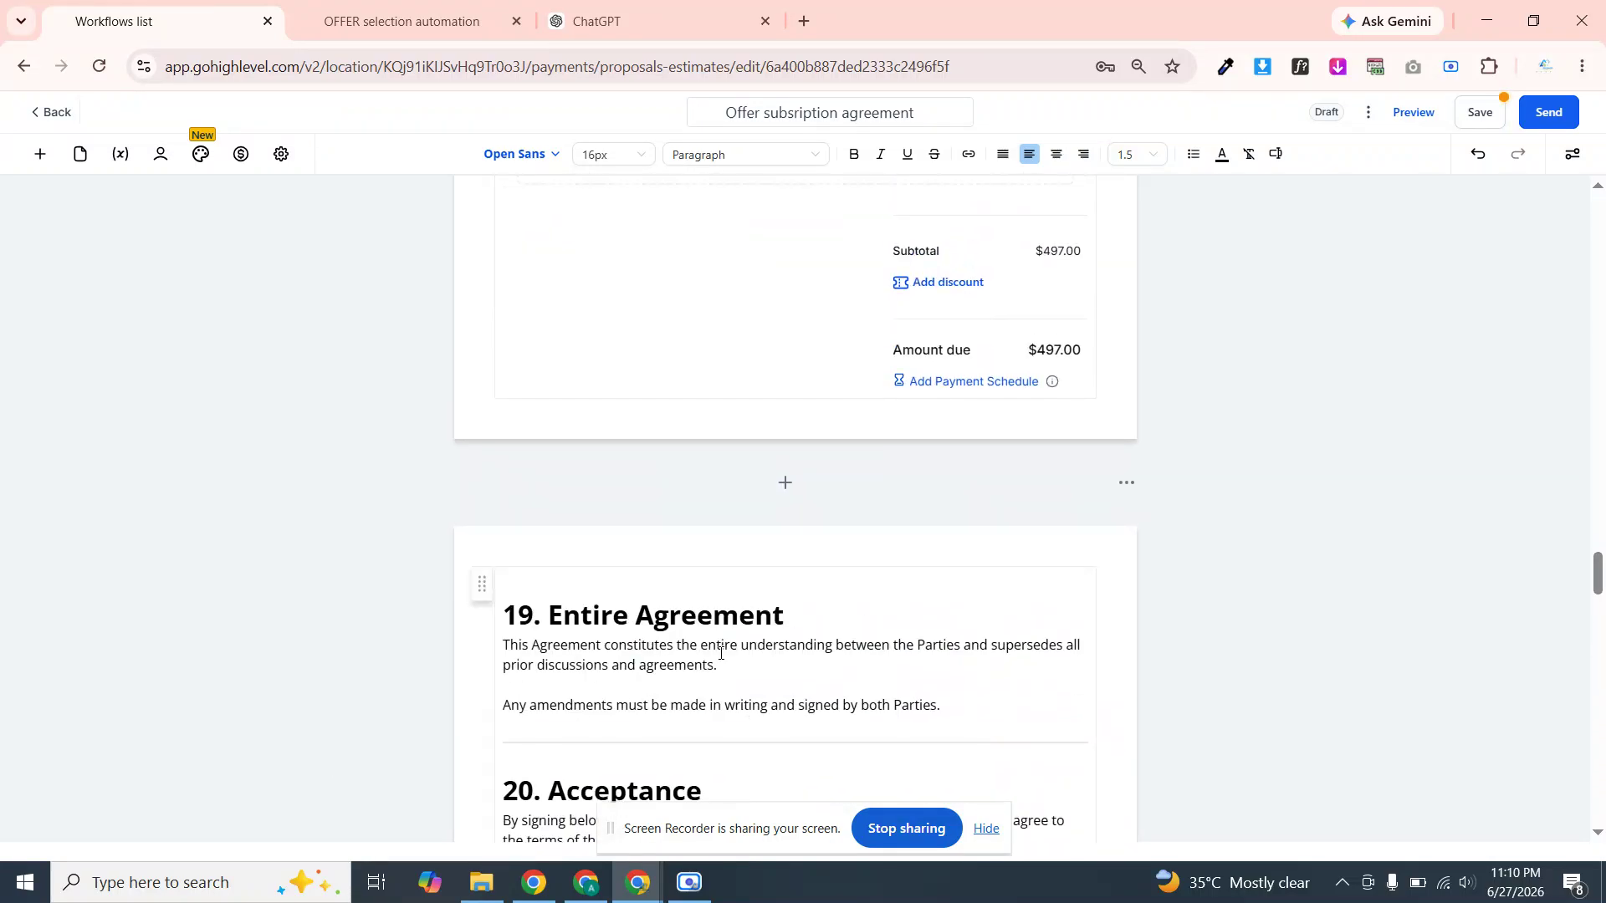
Copy the full content of the text block holding the "19. Entire Agreement" and "20. Acceptance" sections
left_click_drag(711, 650, 702, 563)
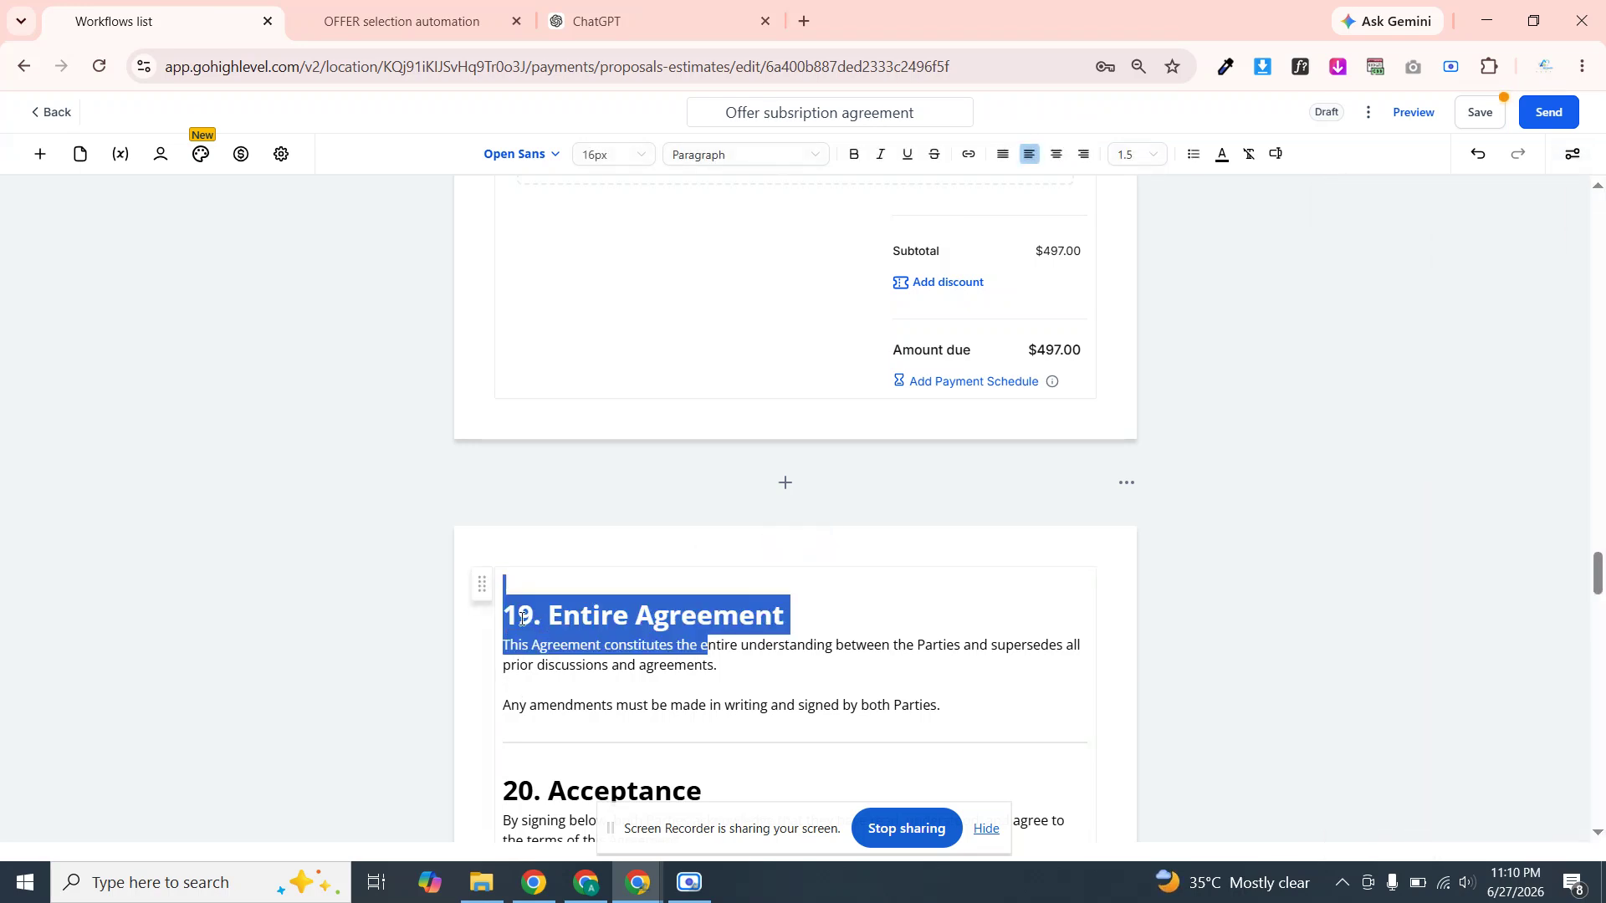
left_click(650, 682)
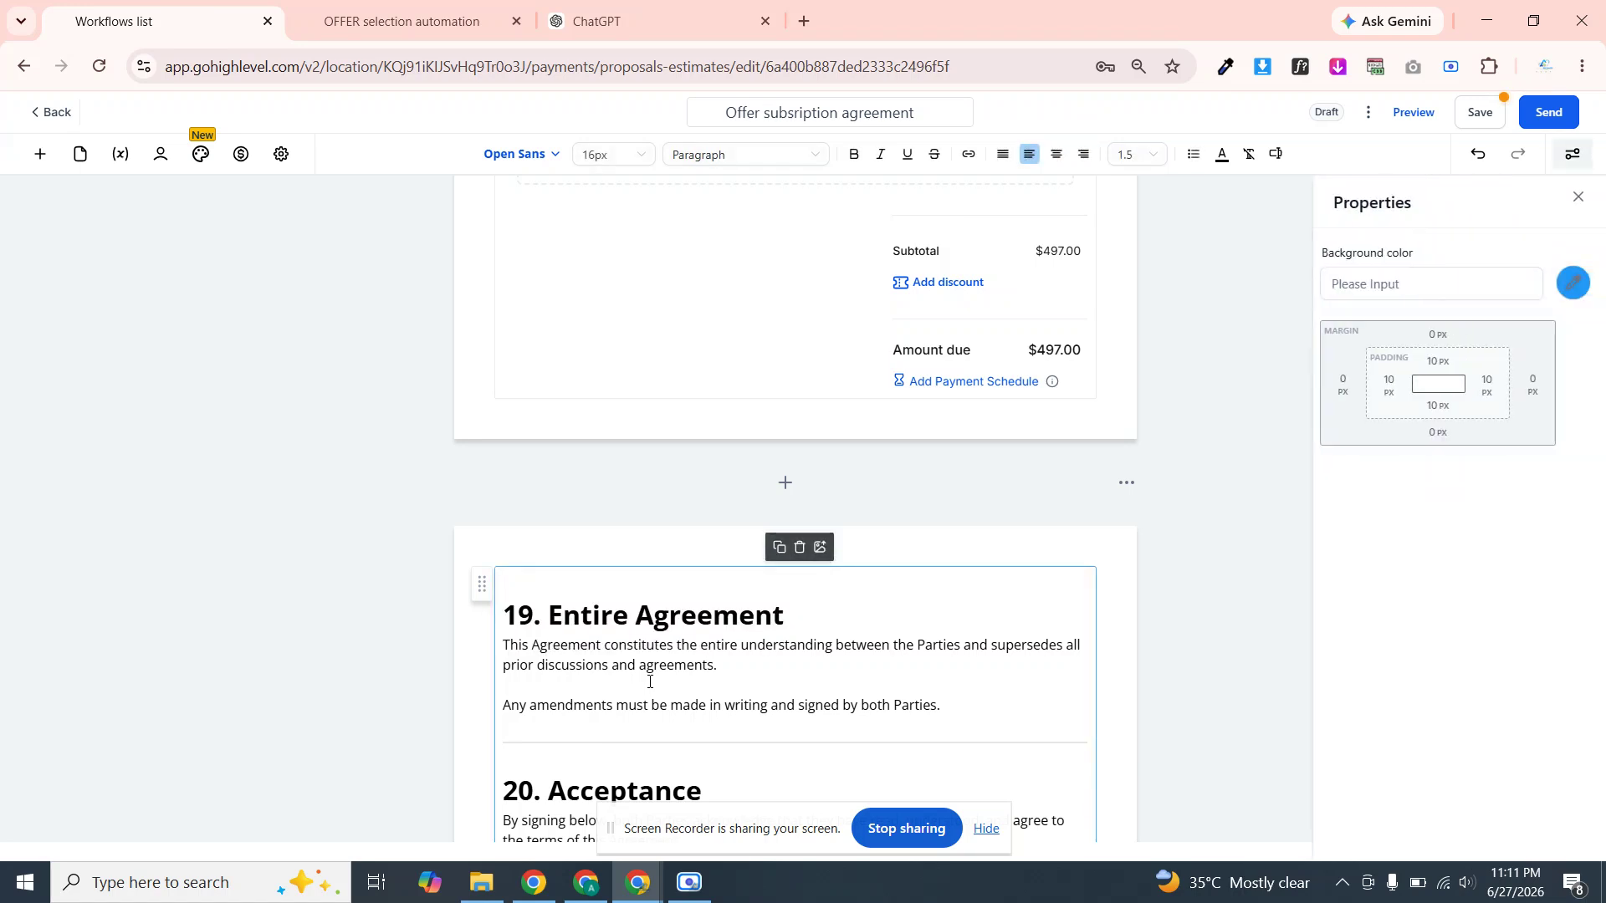
key("ctrl+a")
key("ctrl+c")
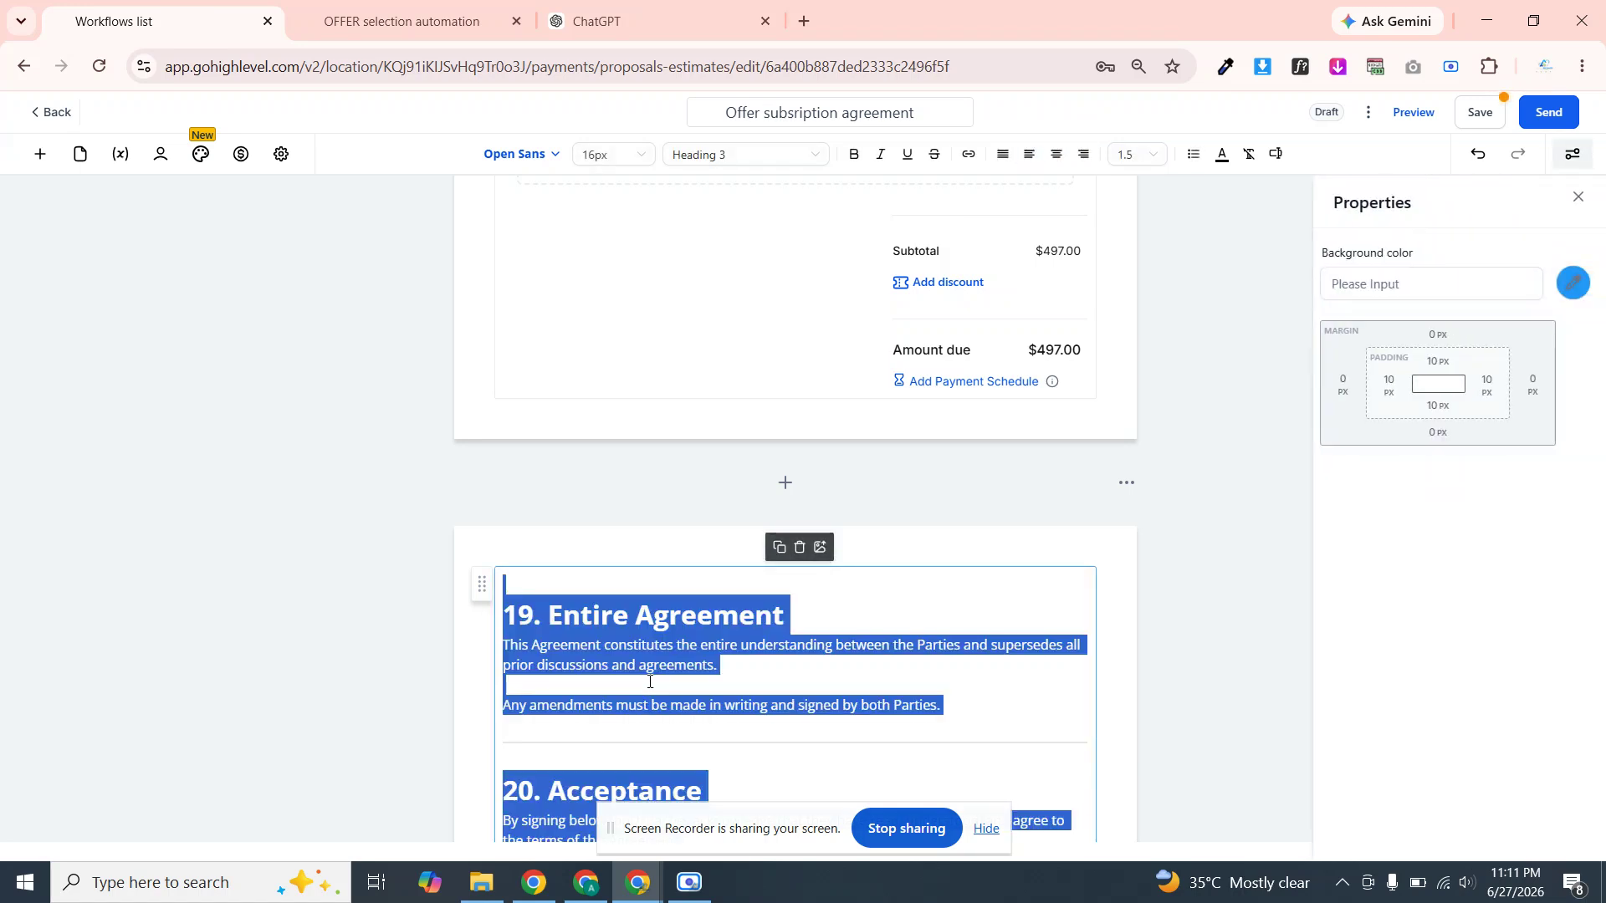
Add a Text block directly below the product list on the same page and replace its placeholder content with the copied sections
left_click(828, 365)
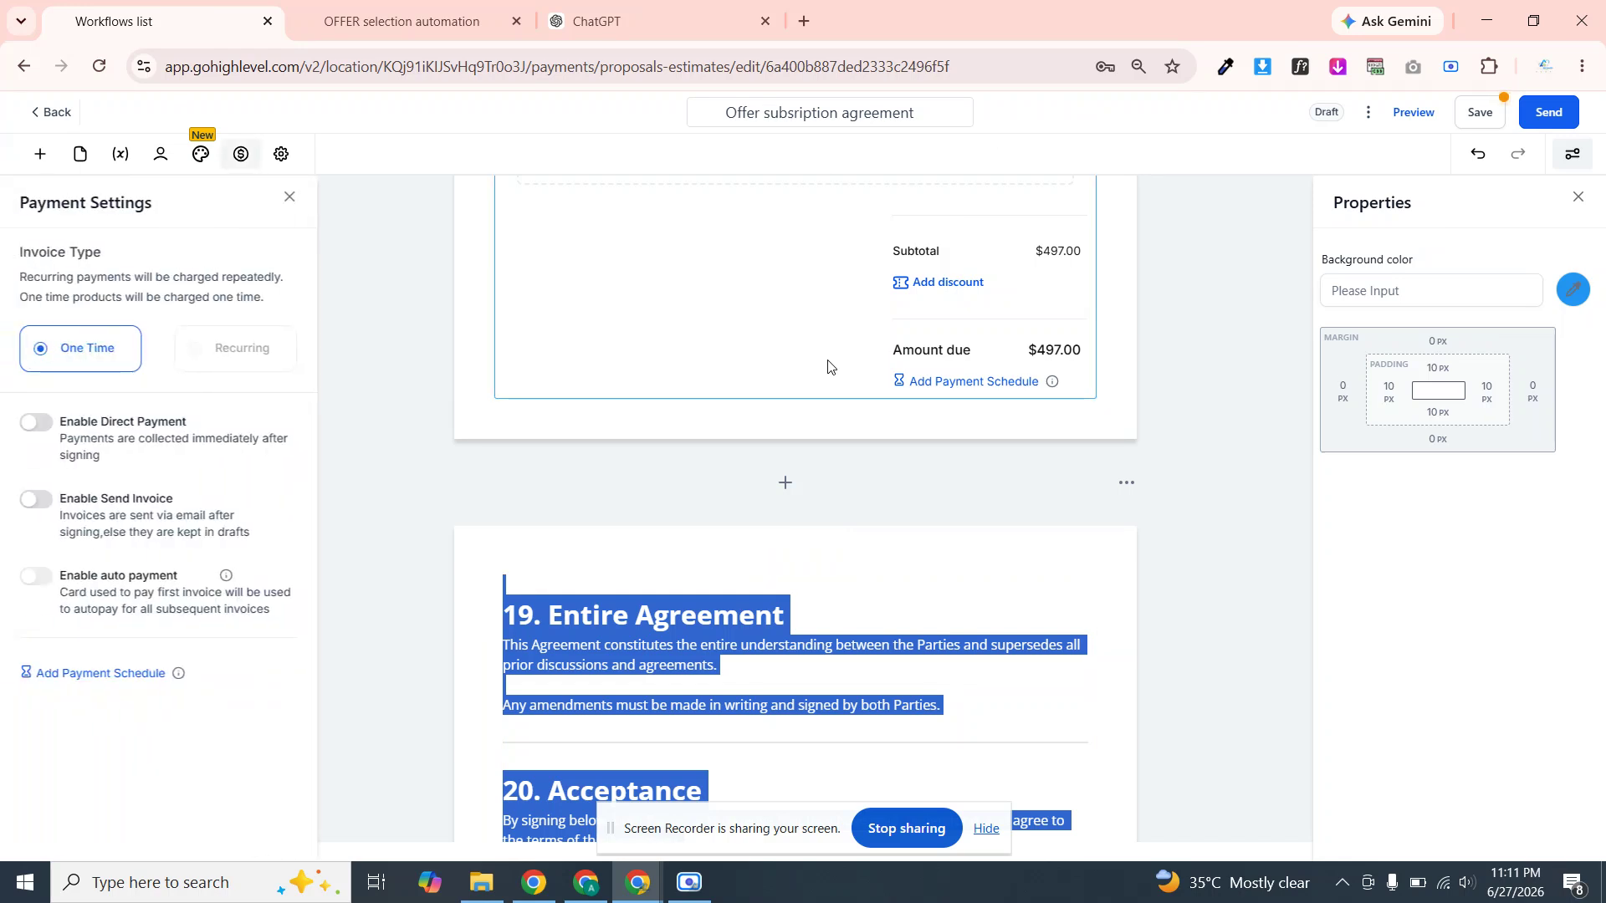
left_click(39, 154)
left_click_drag(71, 317, 654, 370)
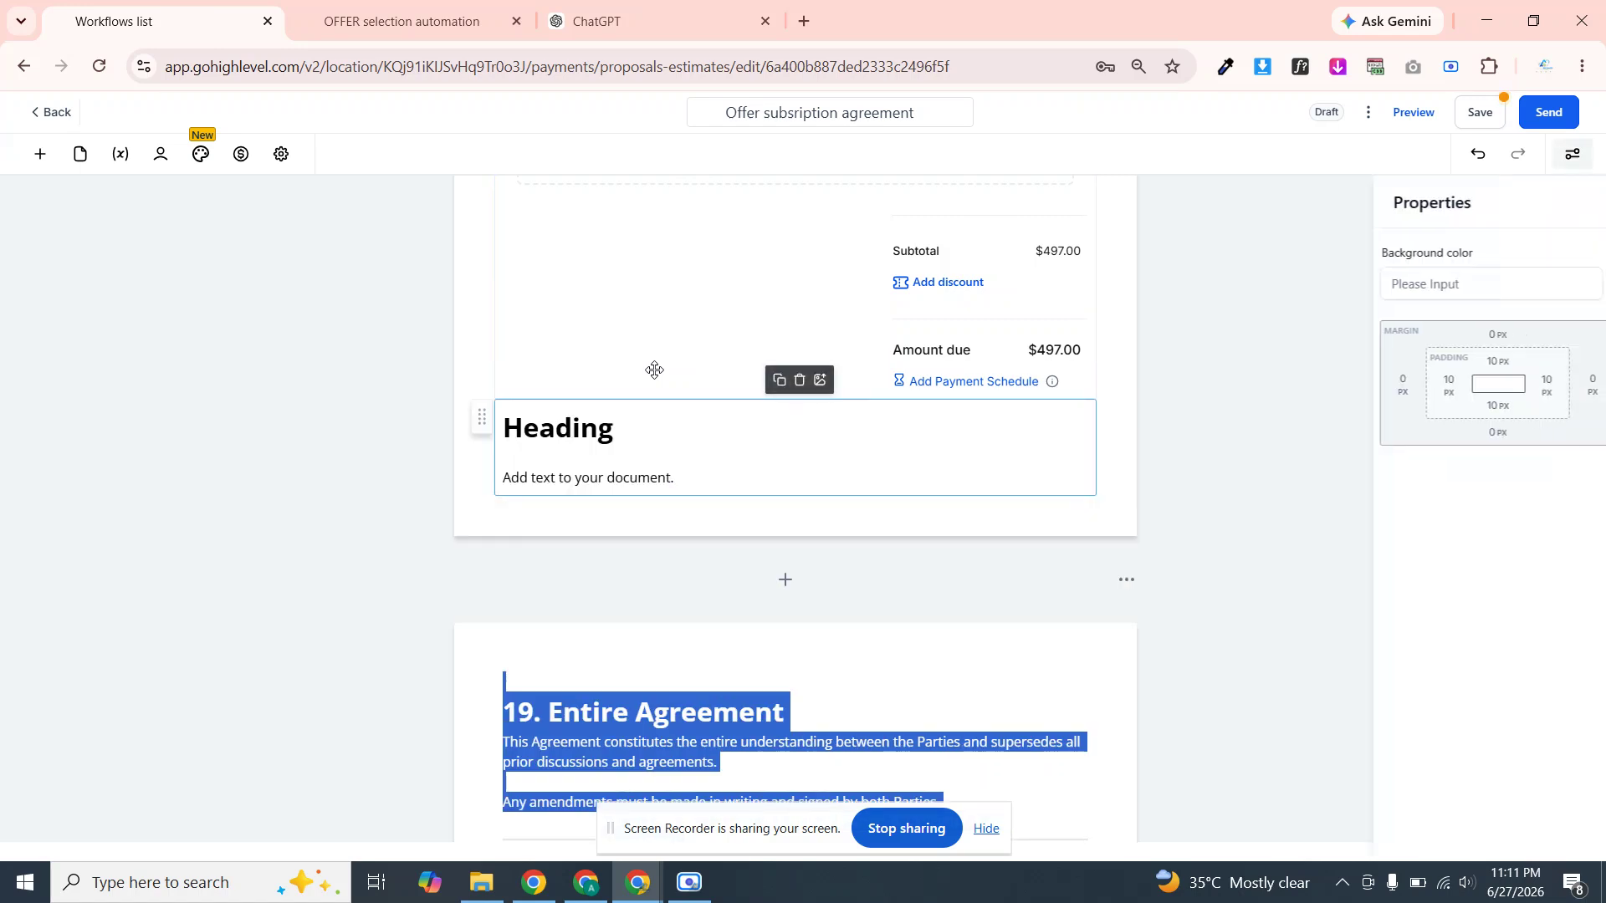
left_click(671, 455)
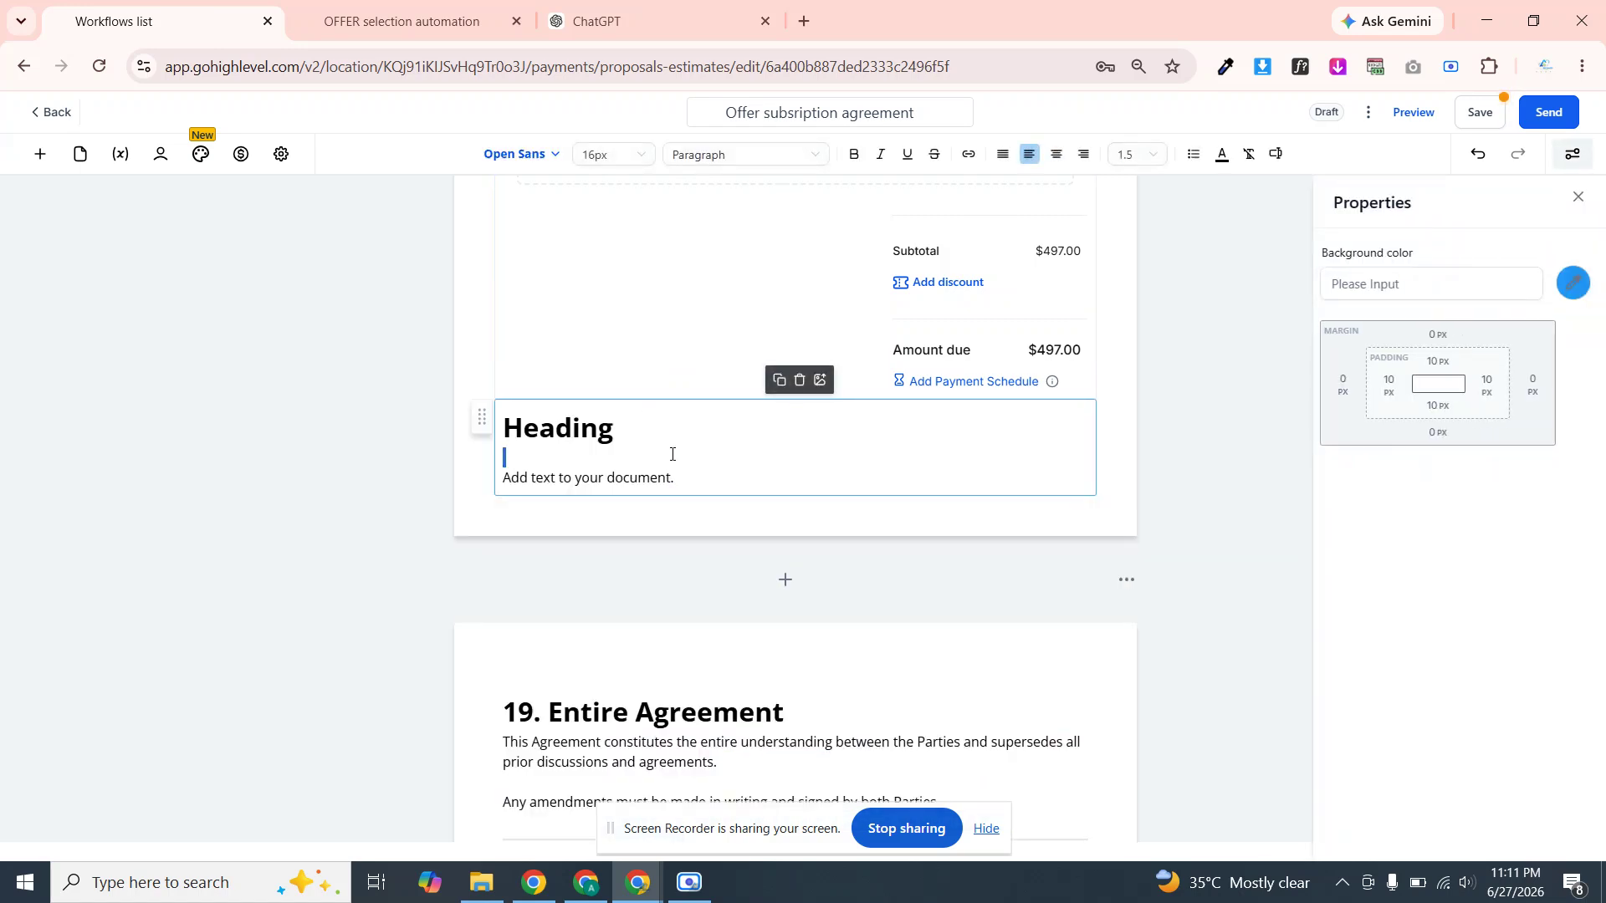
key("ctrl+a")
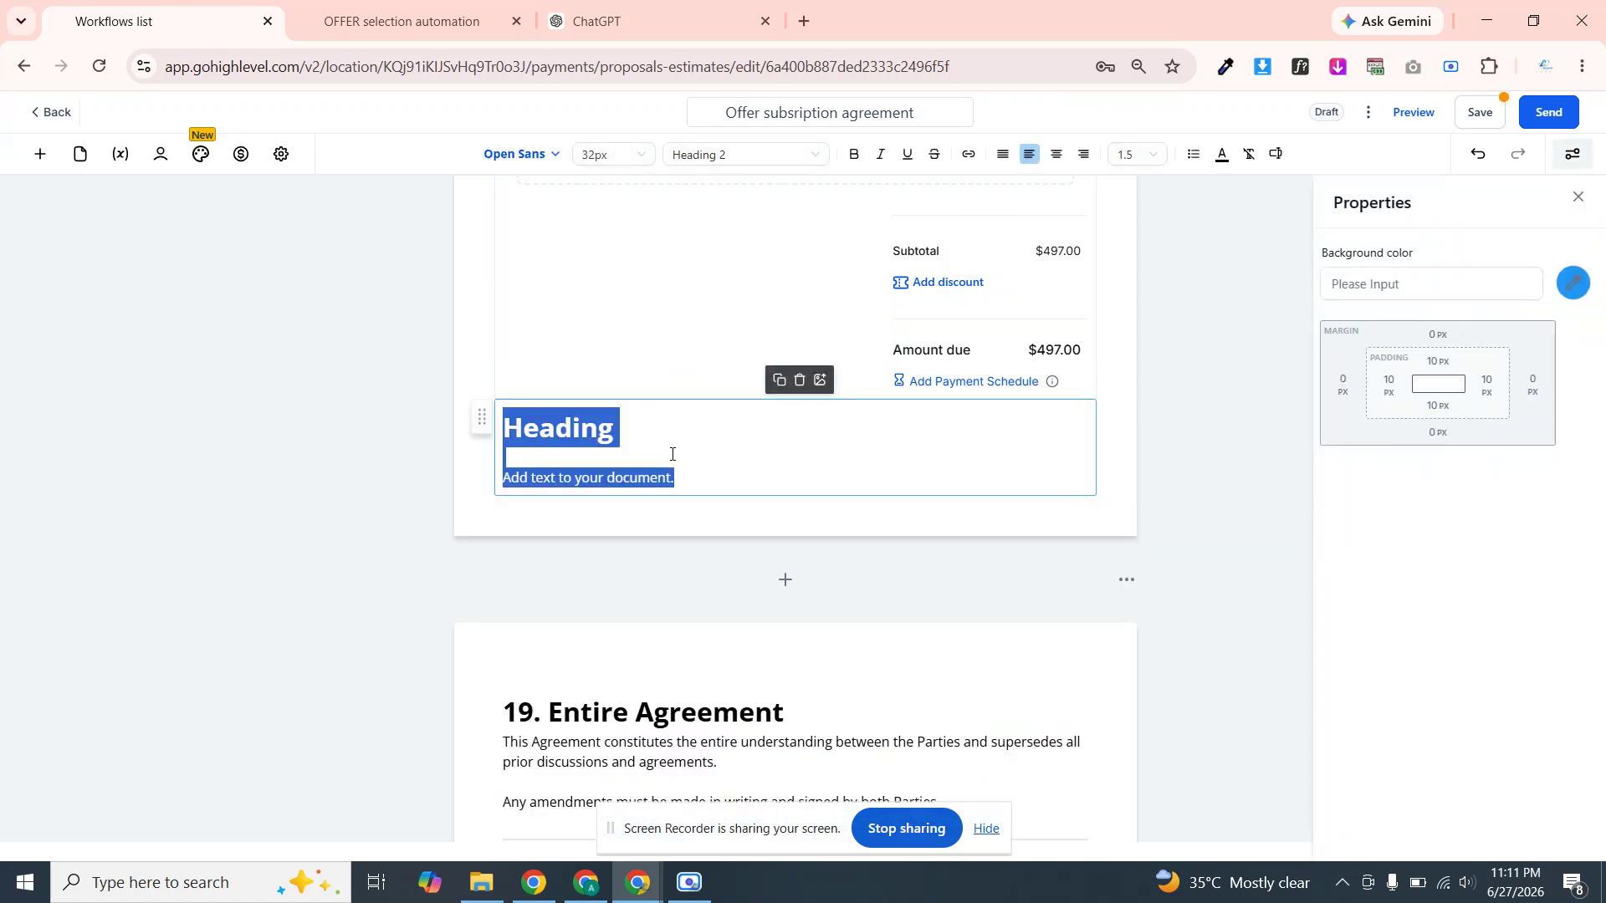
key("BackSpace")
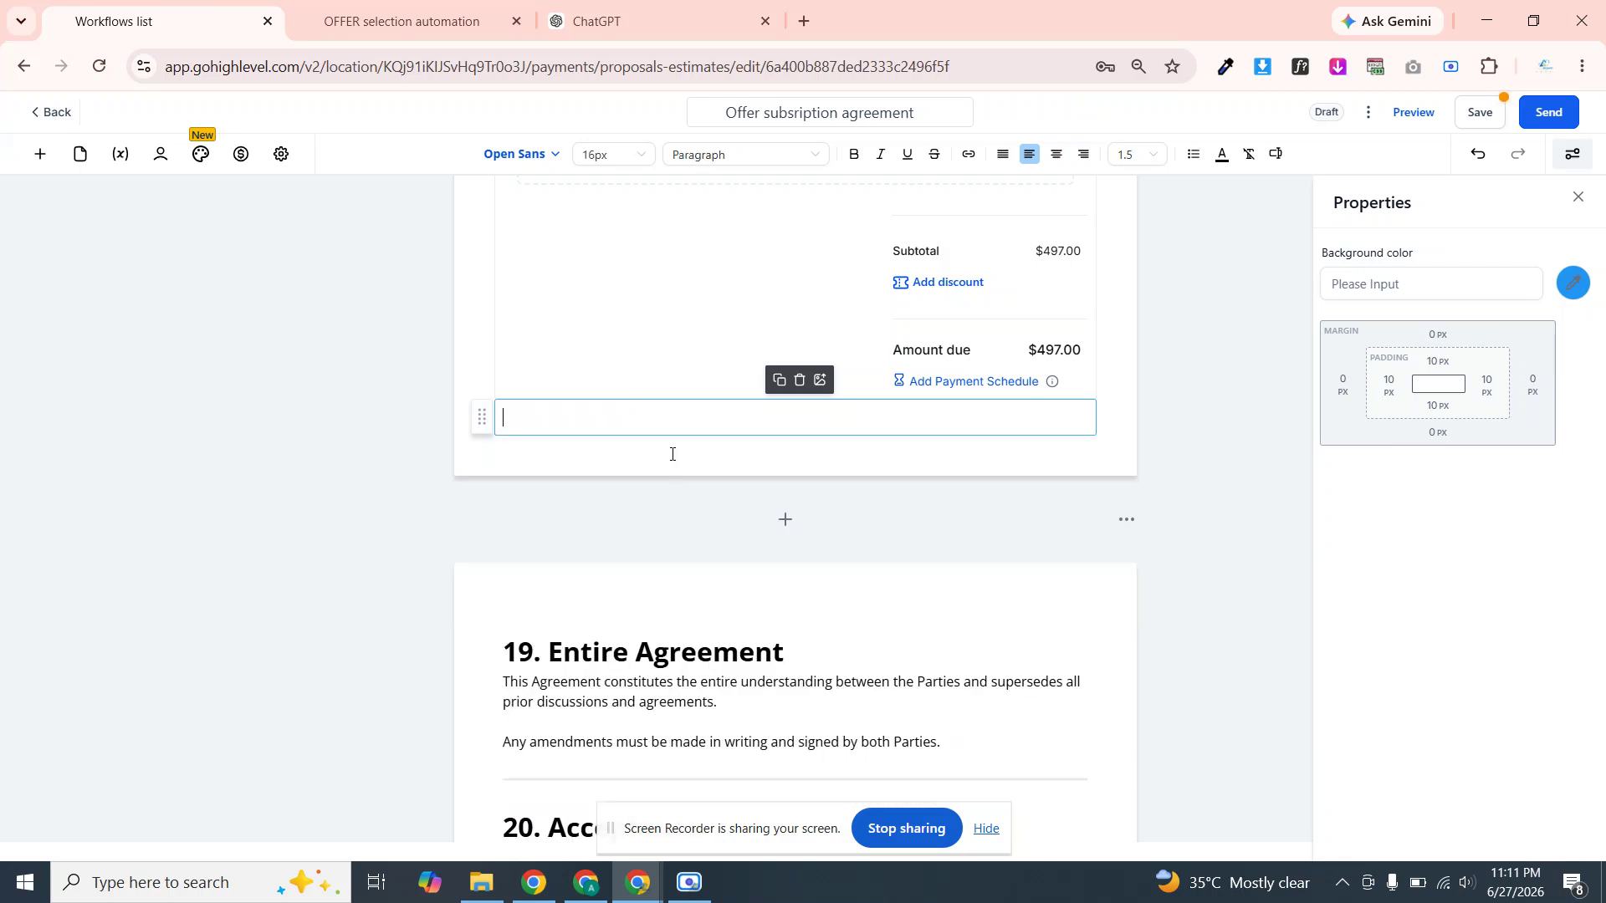
key("ctrl+v")
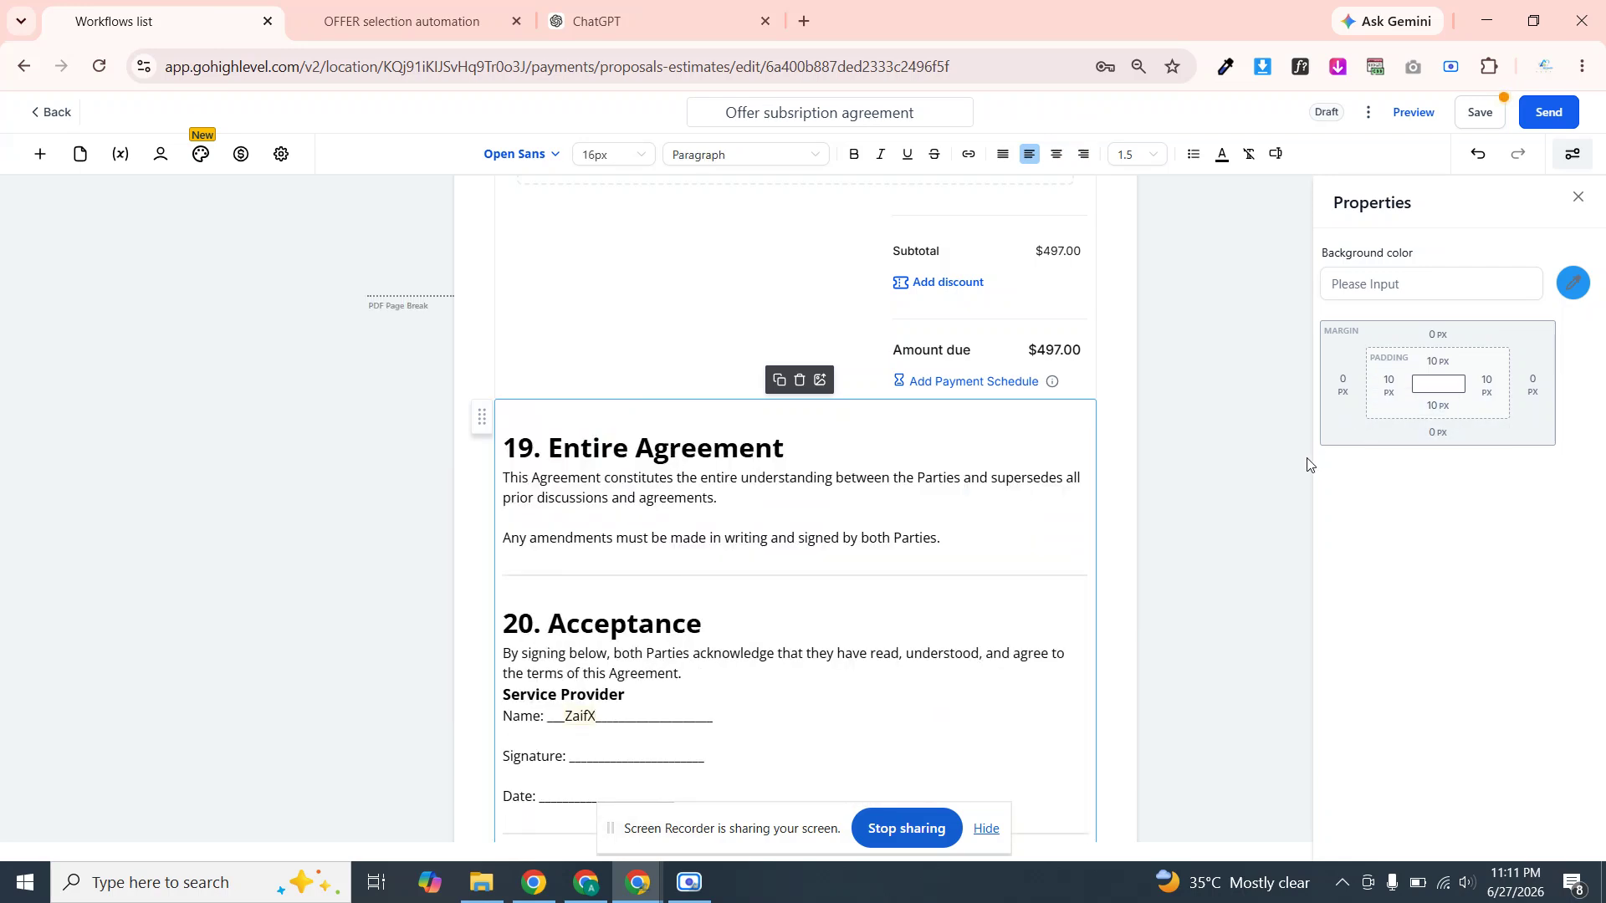
left_click(1115, 608)
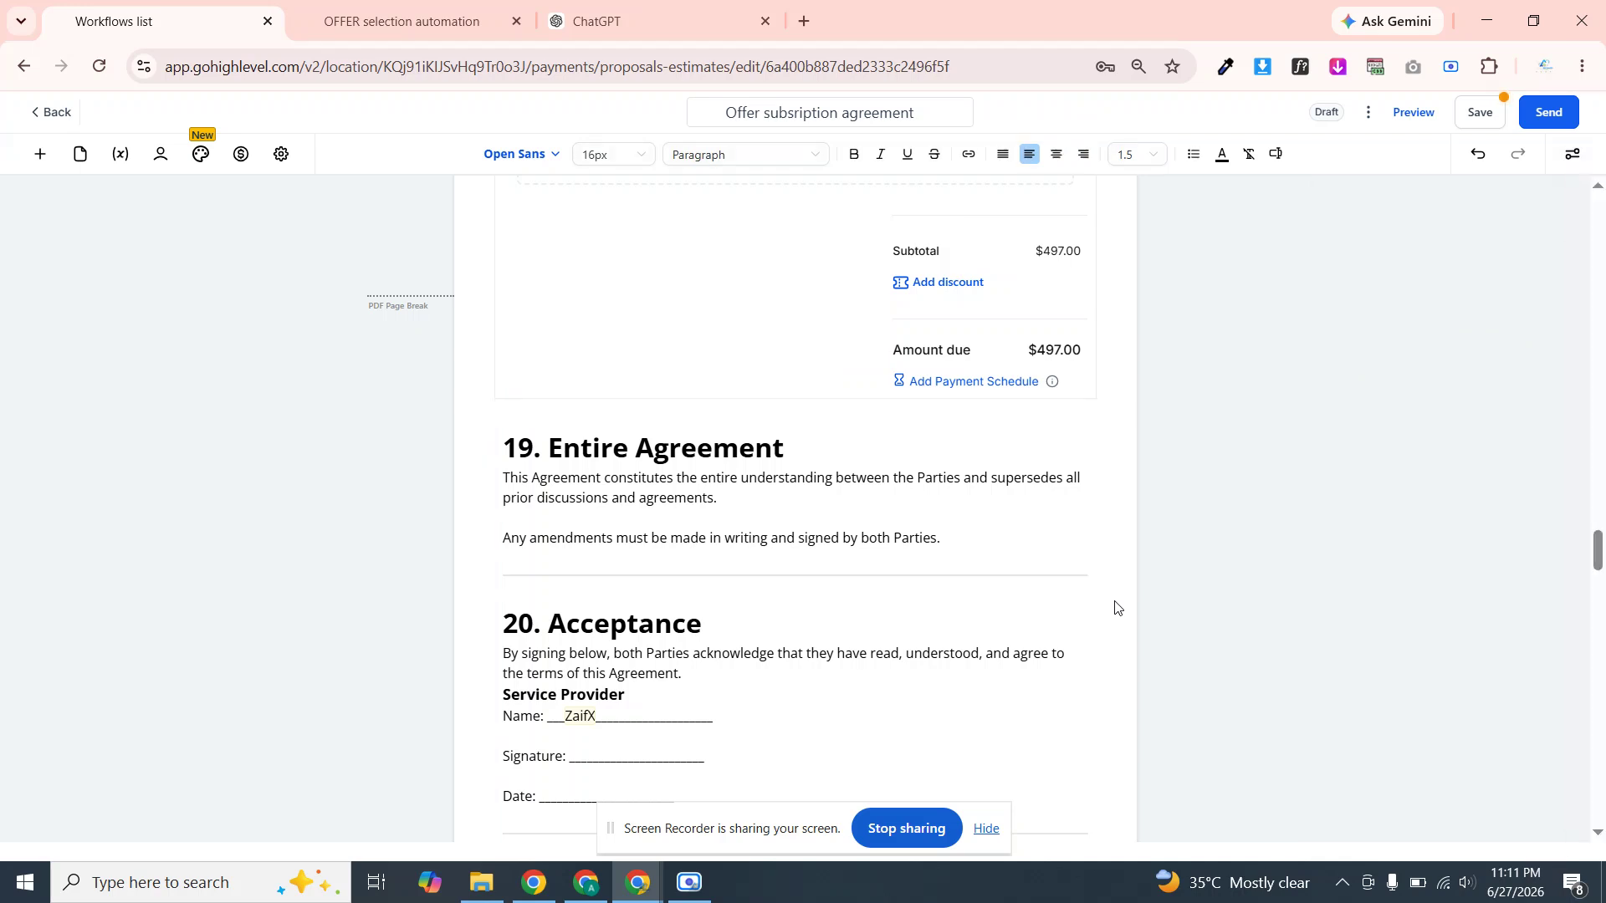
Delete the following page that holds the duplicate "19. Entire Agreement" and "20. Acceptance" sections
scroll(1115, 608, "down", 6)
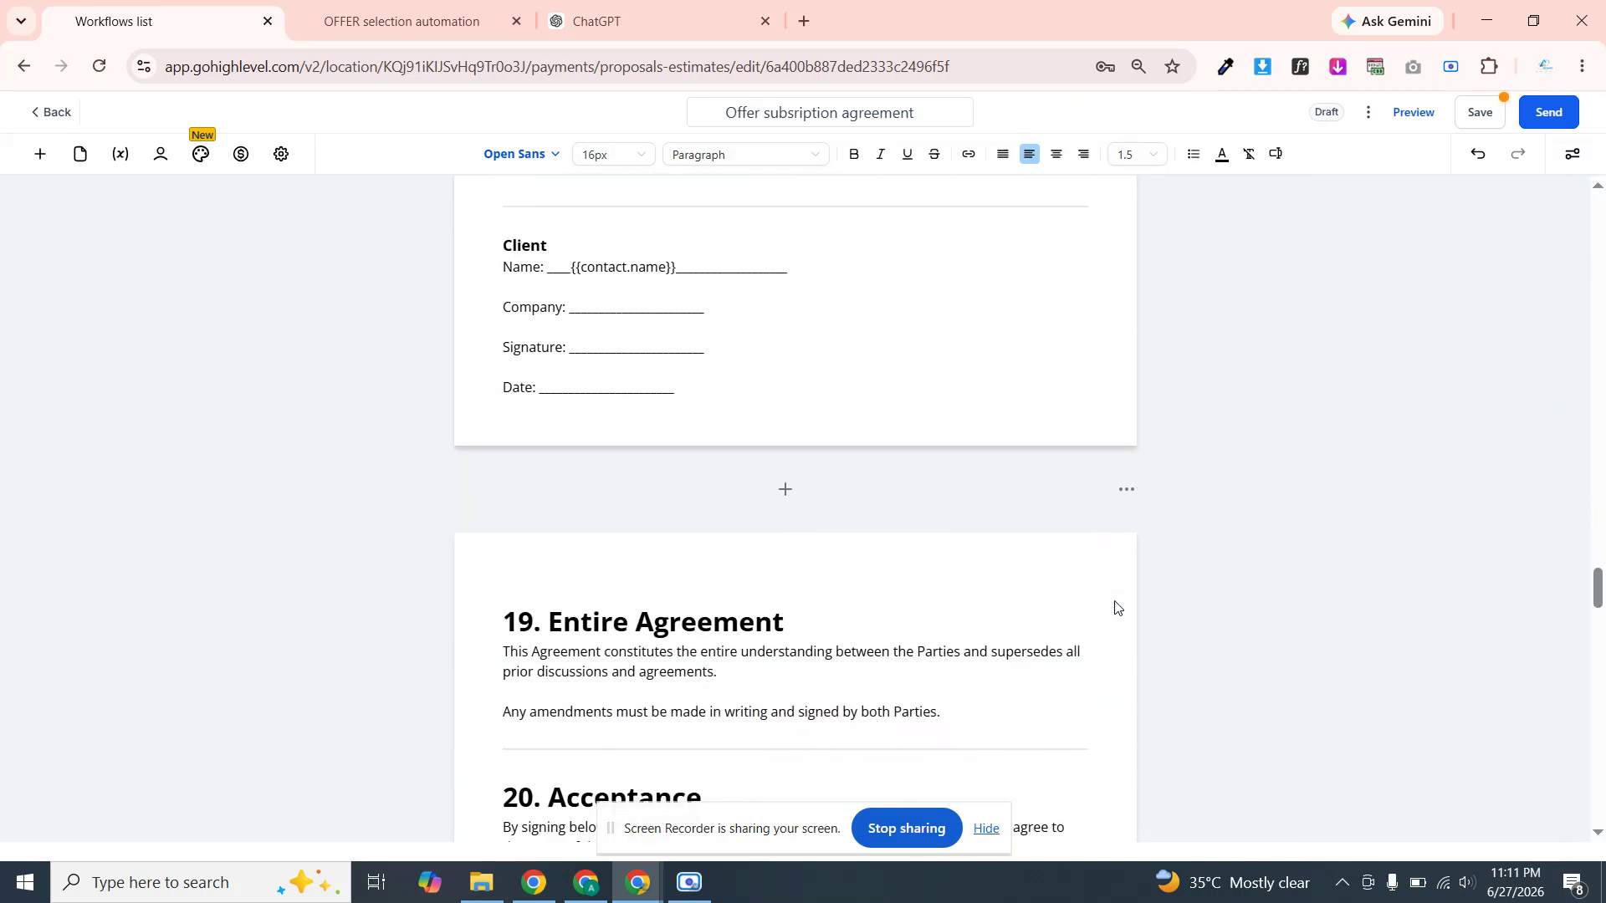
left_click(1126, 490)
left_click(1087, 429)
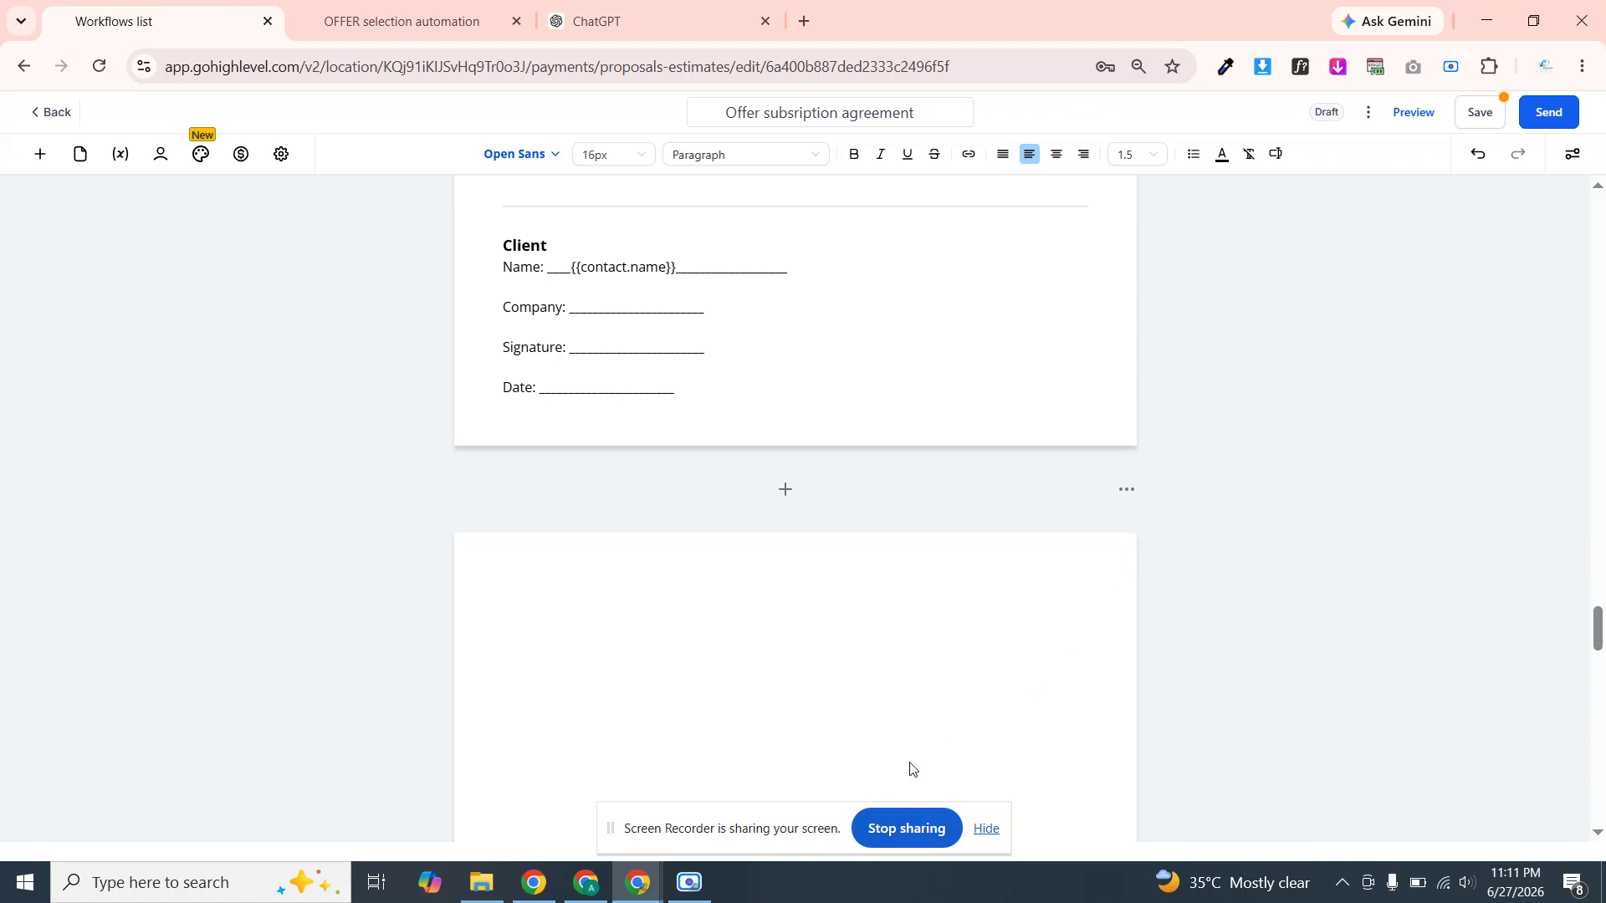
Save the service agreement and download it as a PDF
mouse_move(1599, 618)
left_mouse_down()
mouse_move(1579, 368)
mouse_move(1533, 186)
left_mouse_up()
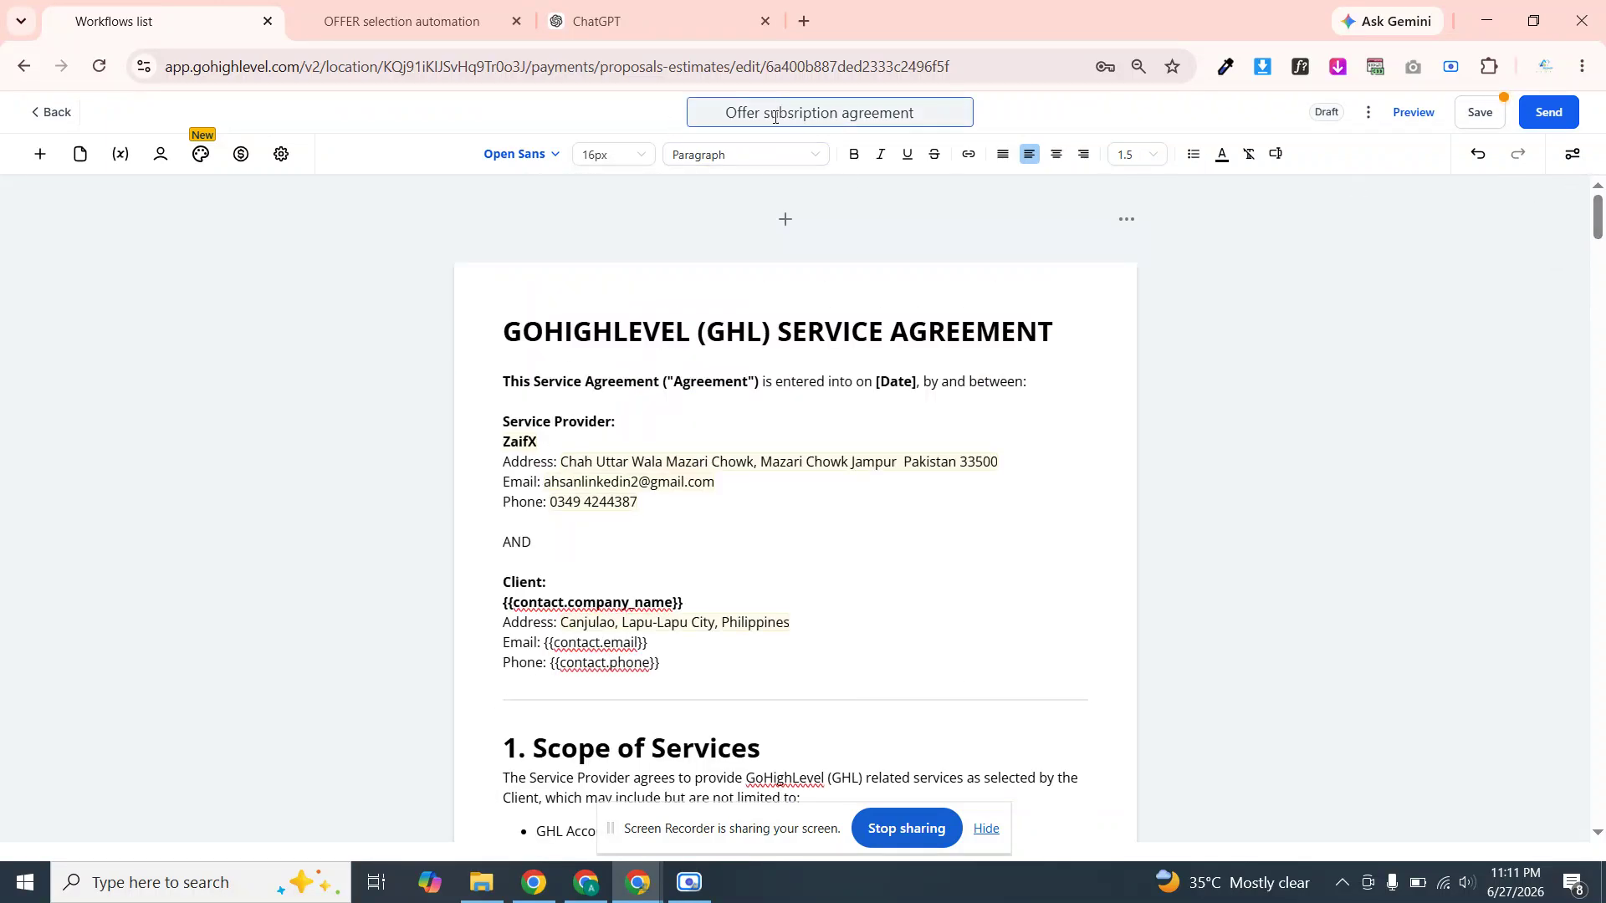
left_click(1477, 113)
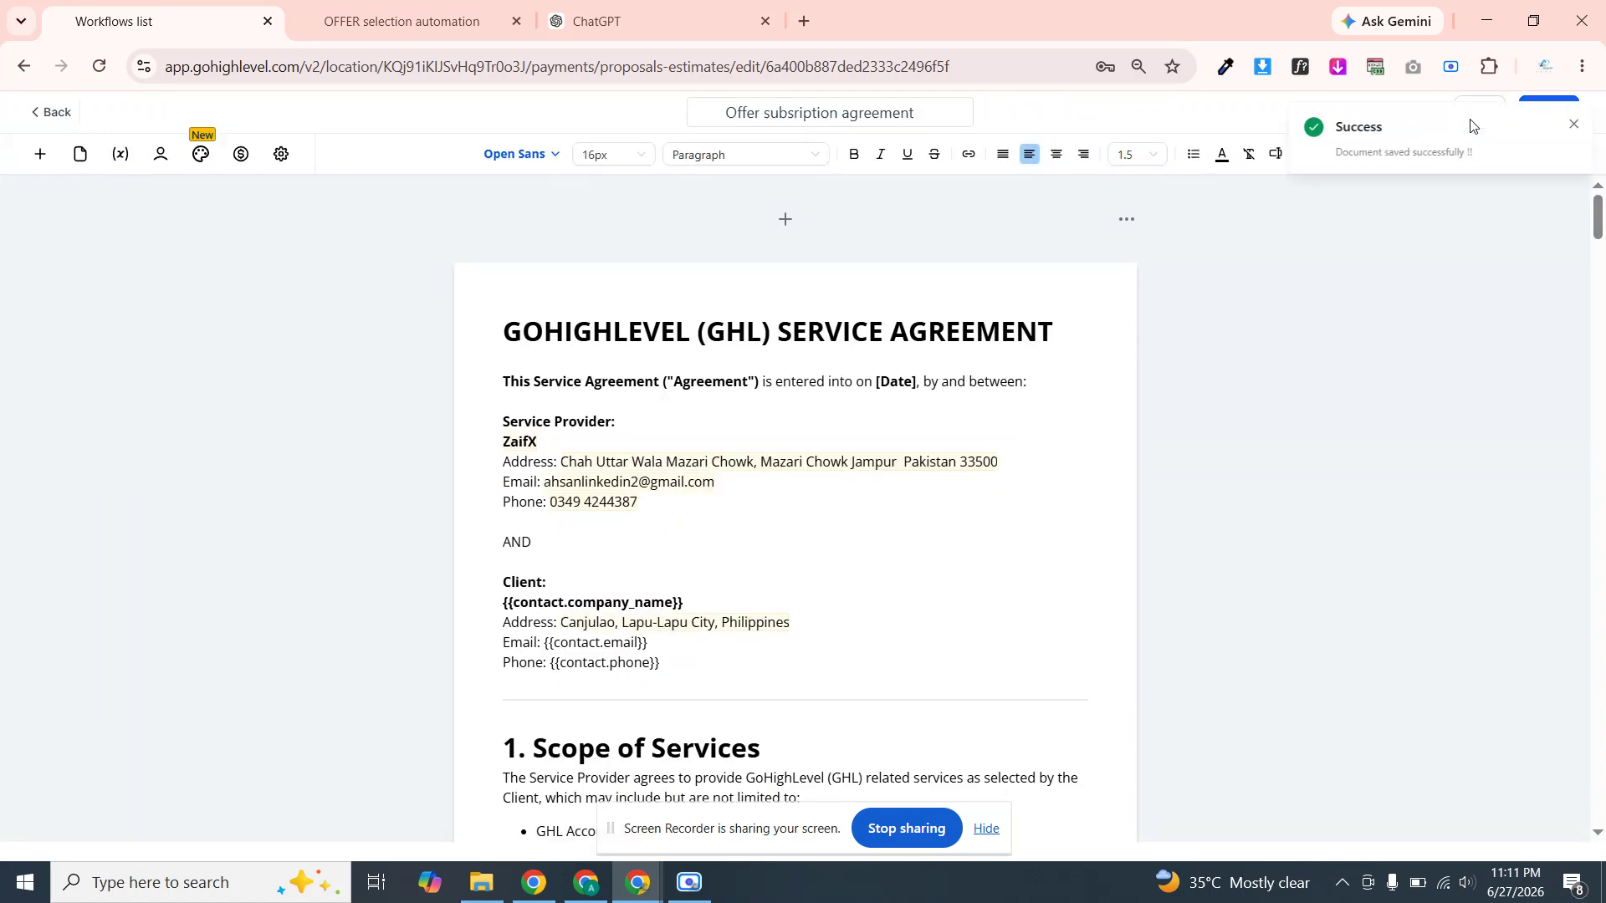
left_click(1574, 127)
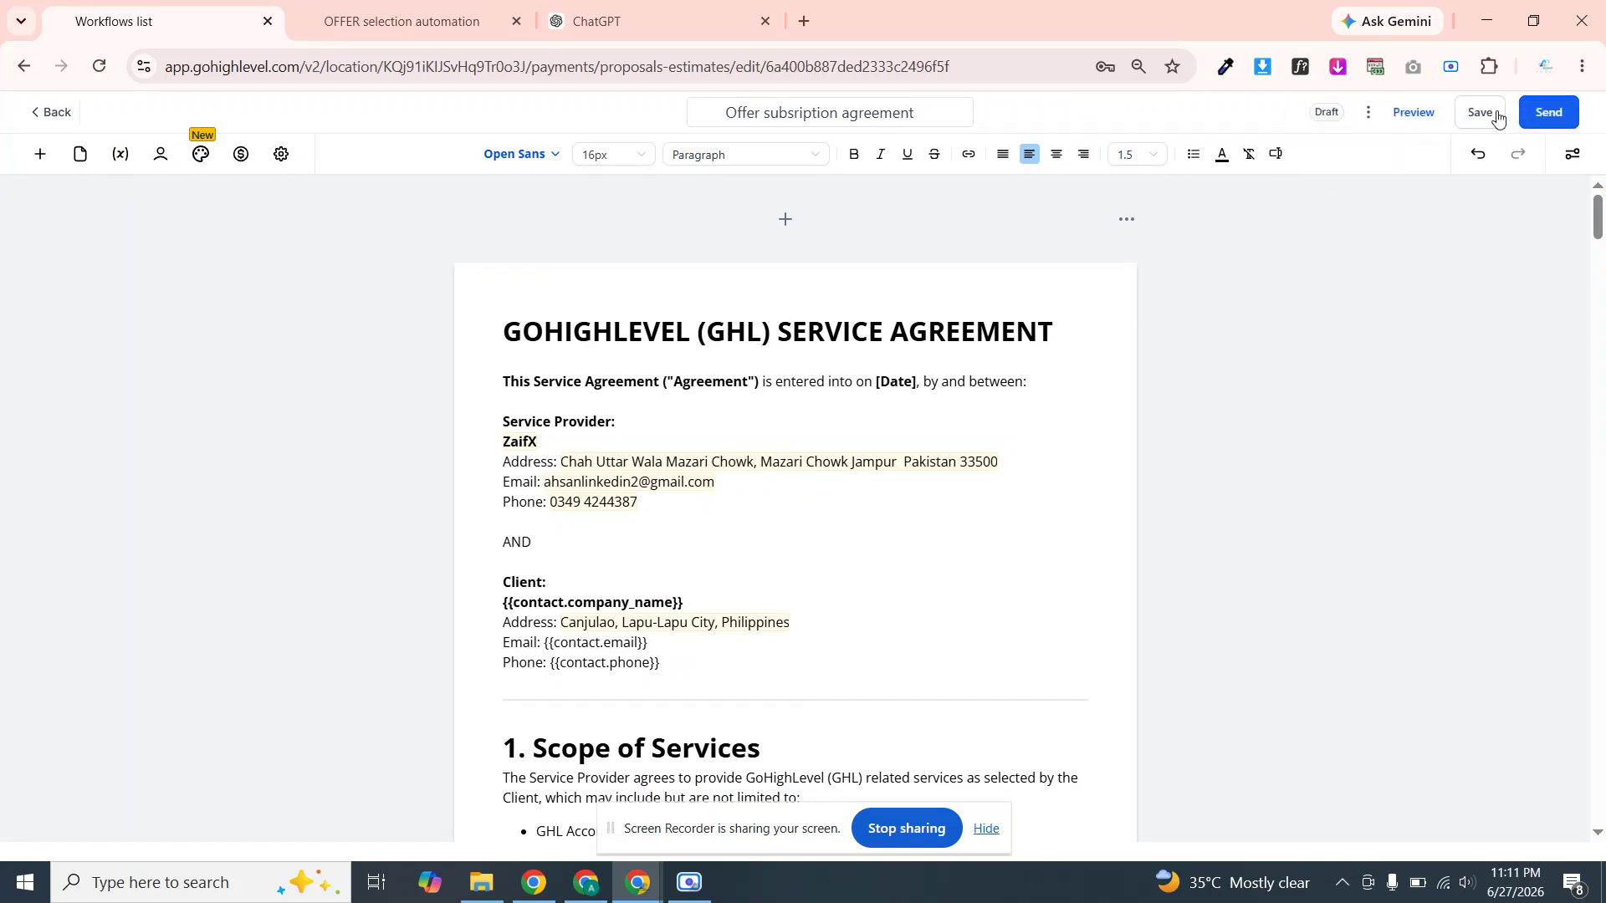
left_click(1368, 117)
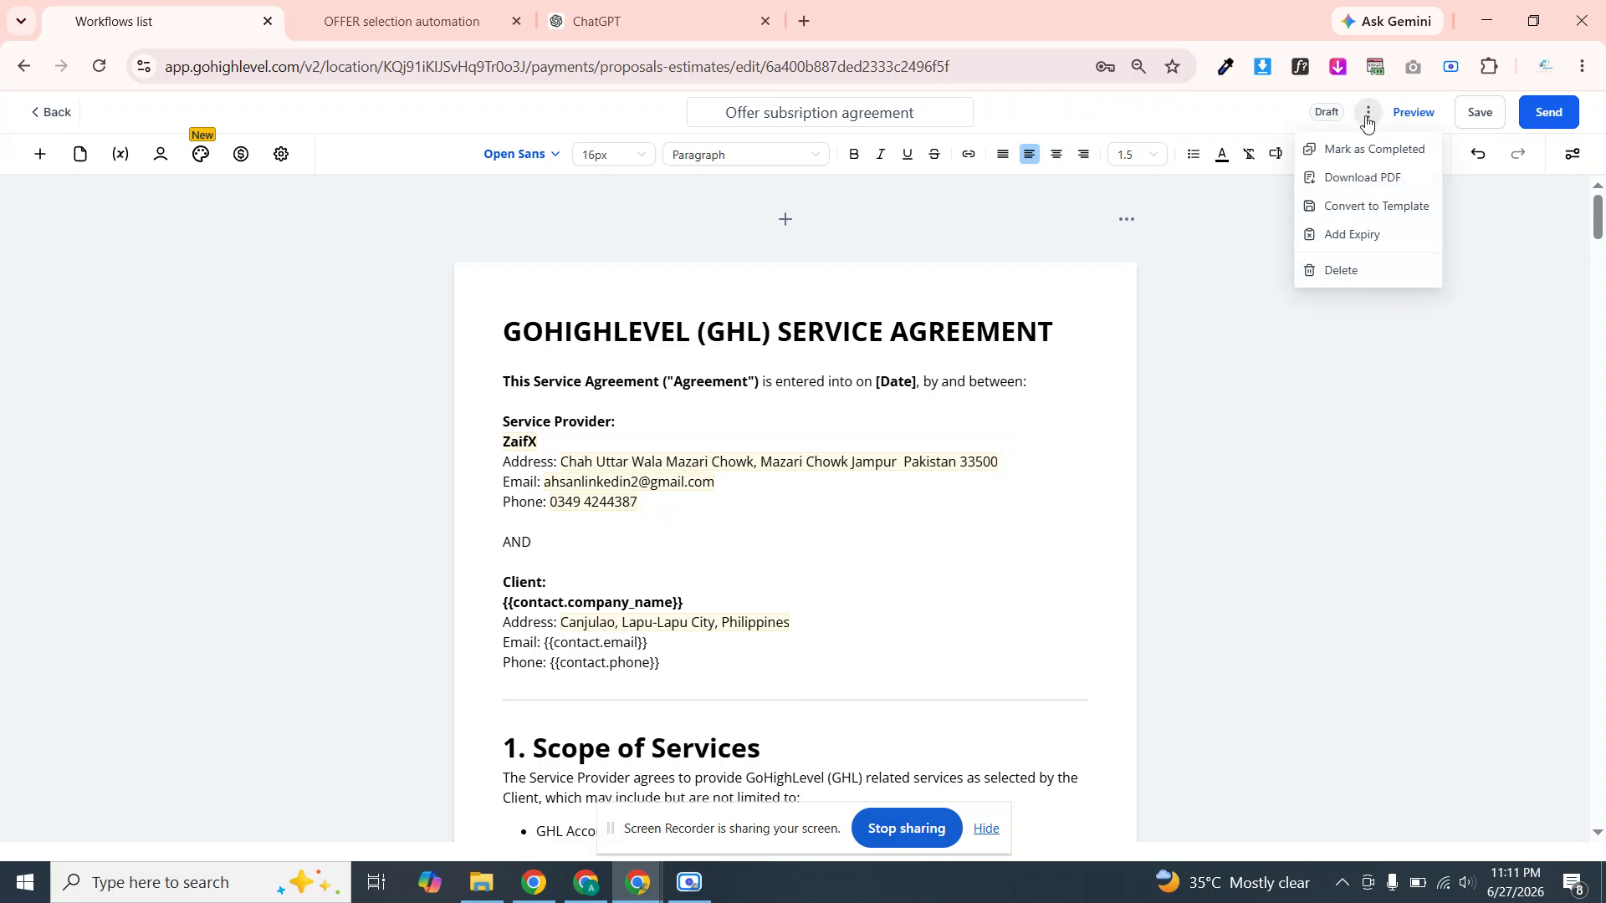
left_click(1352, 179)
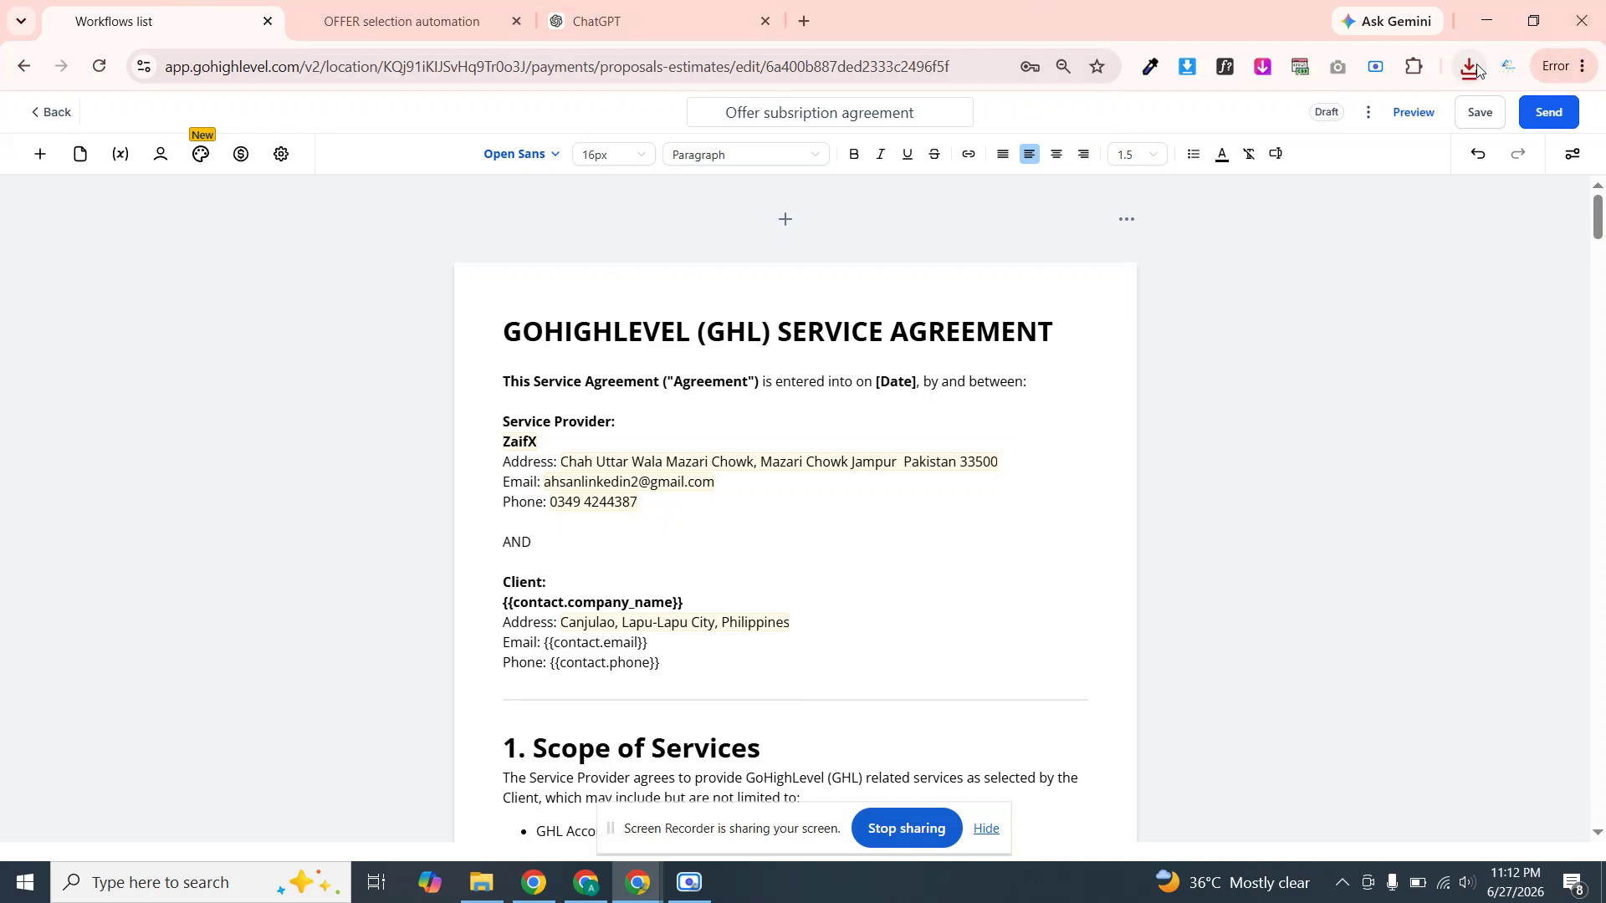
In the "OFFER selection automation" workflow, try to add a "Send documents & contracts" action after the Silver monthly branch's SMS
left_click(448, 15)
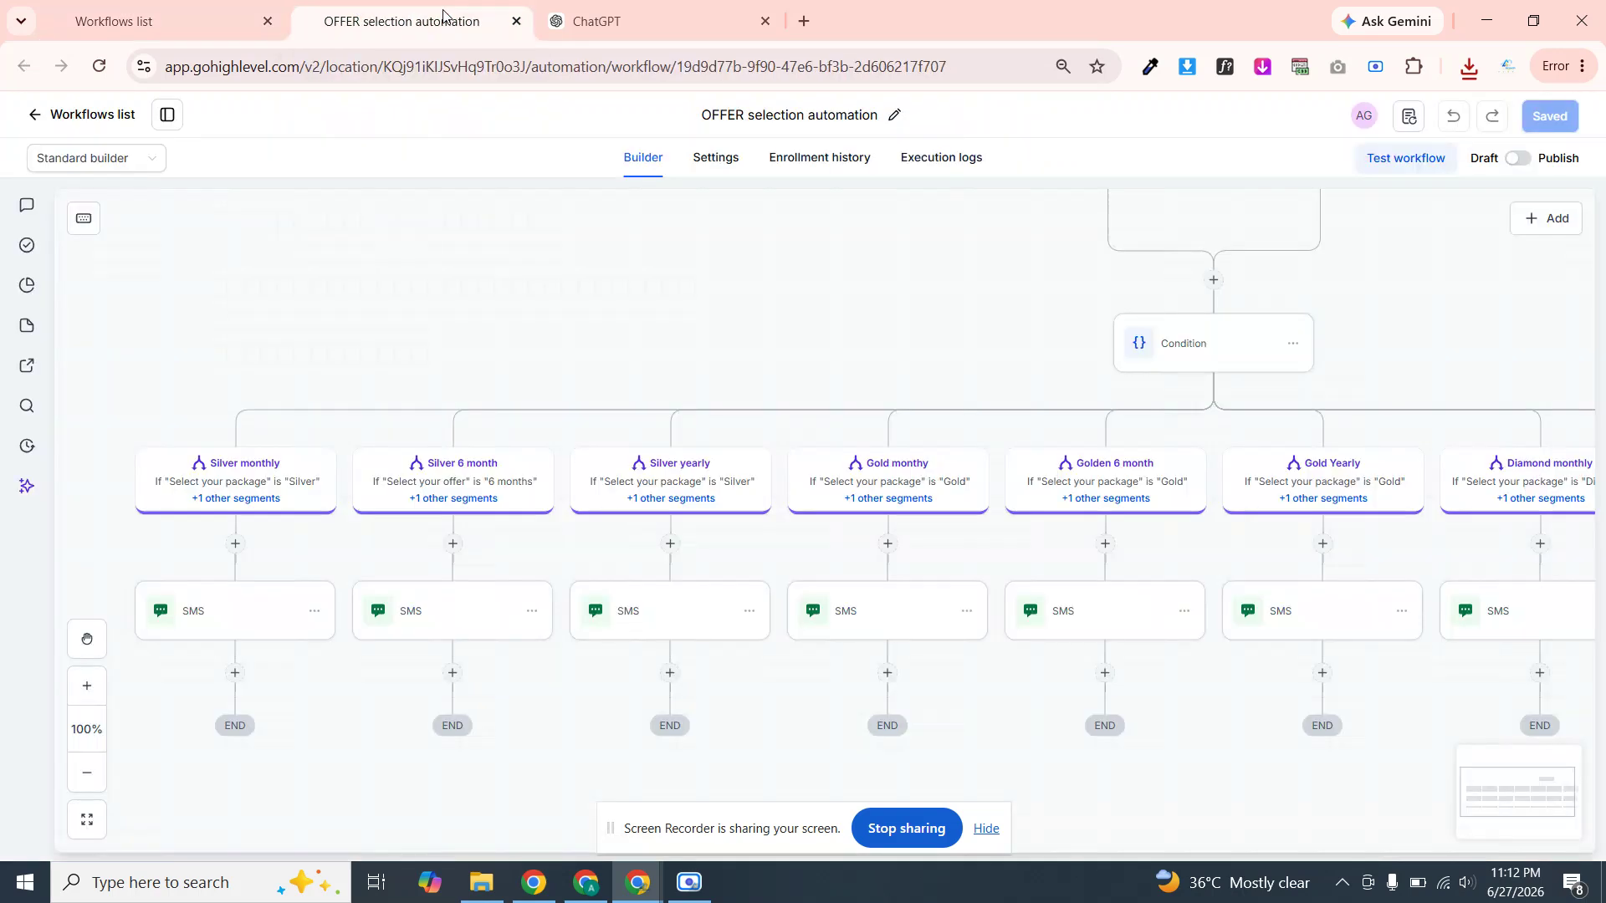
left_click(235, 673)
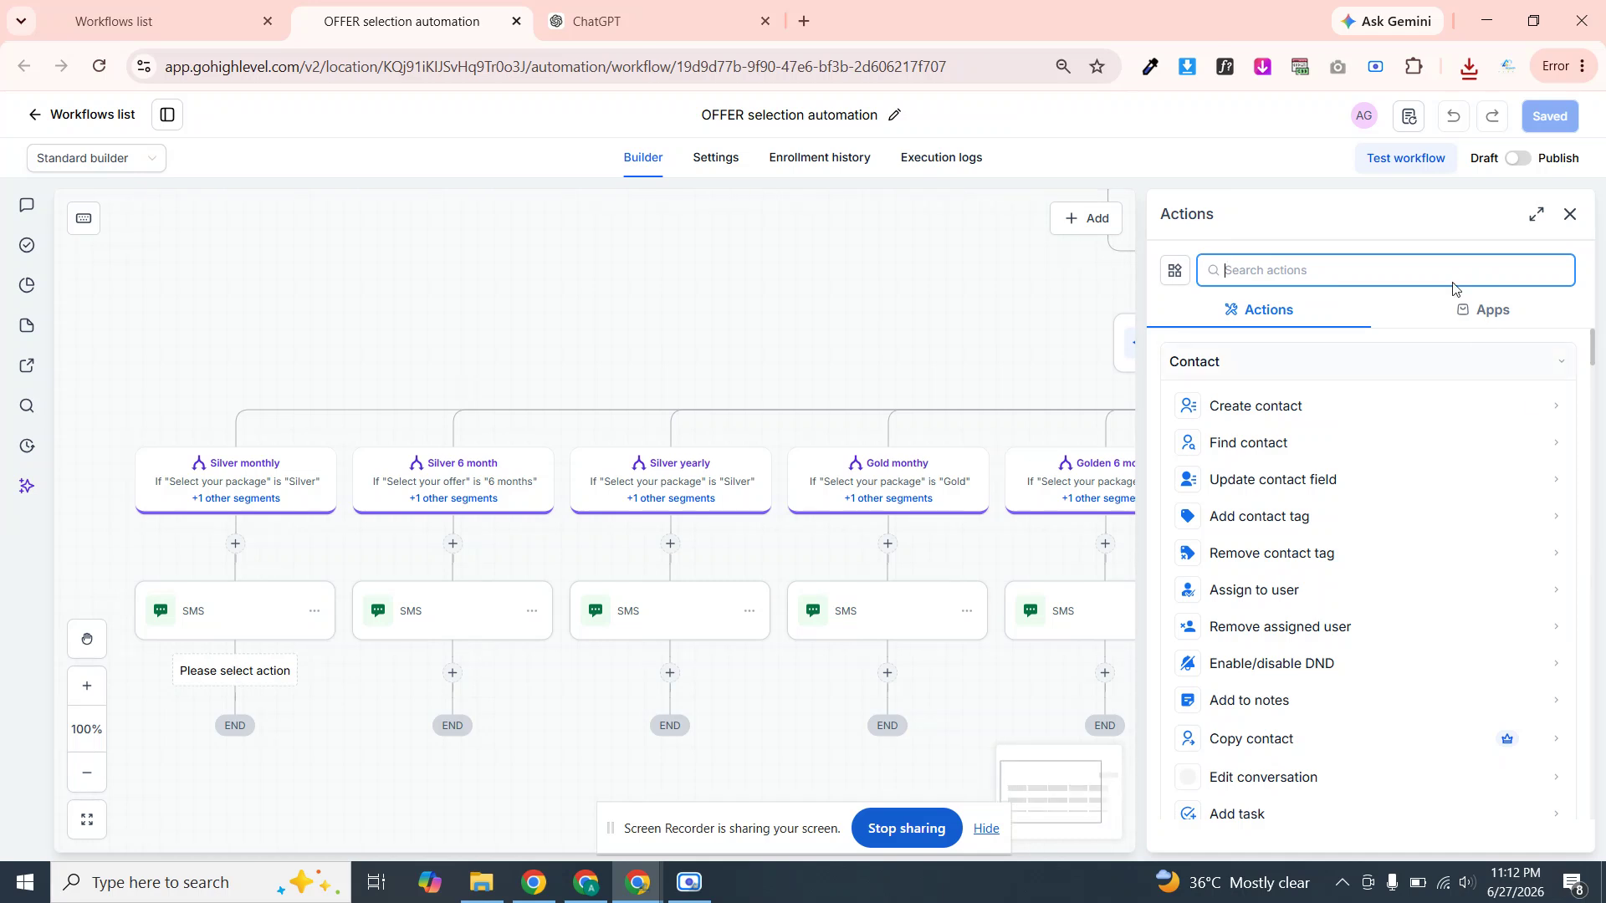
type("send ag")
key("BackSpace")
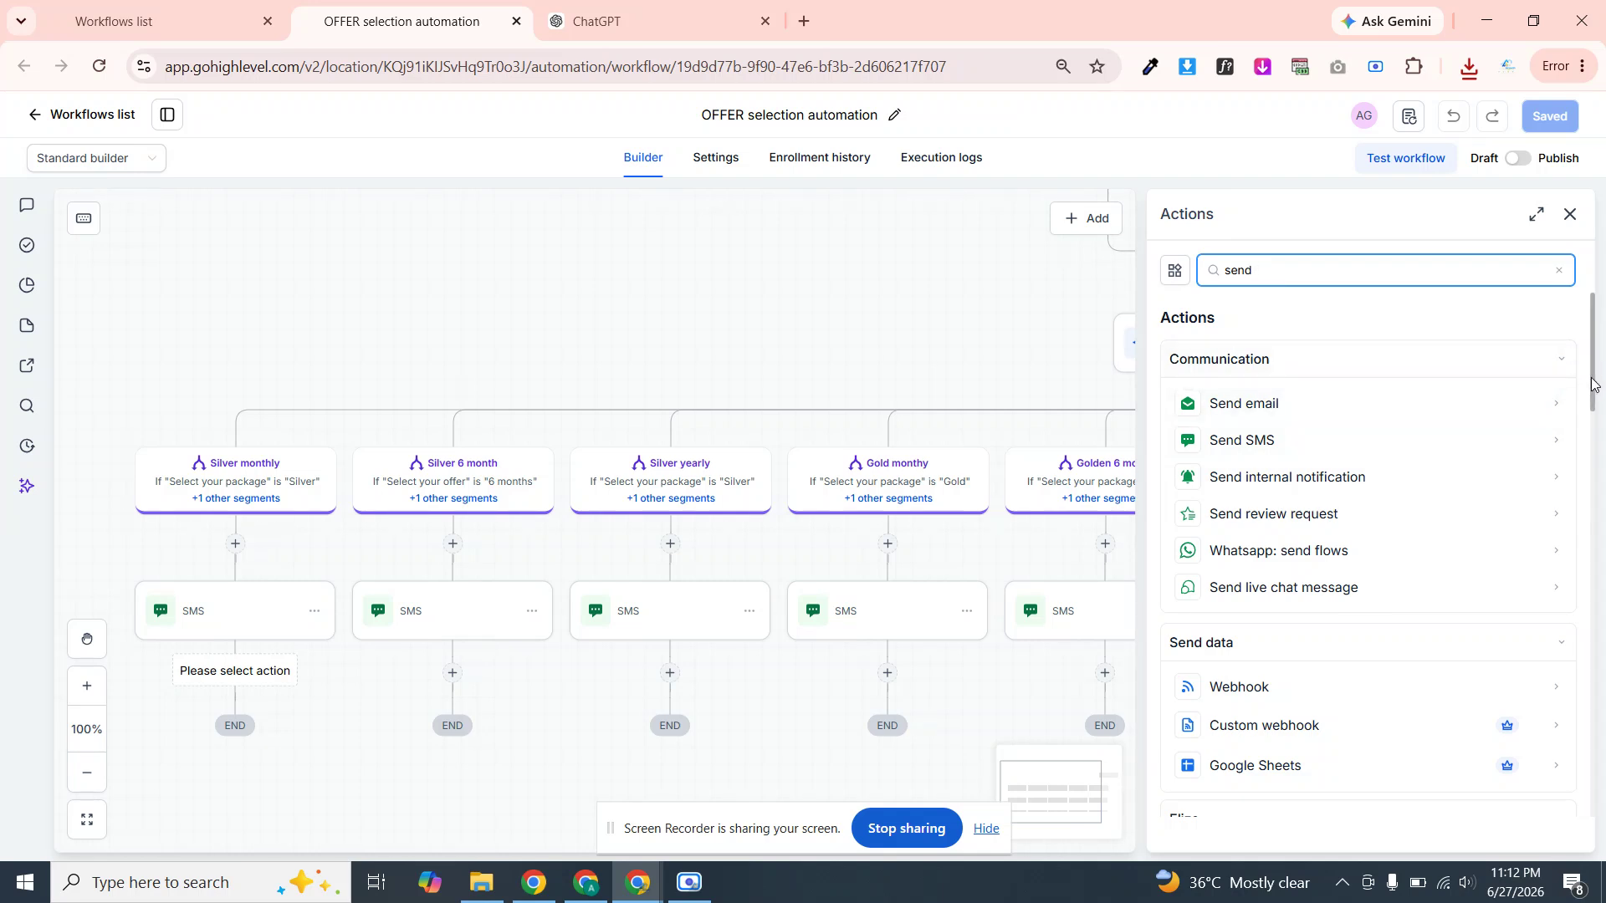
left_click_drag(1592, 384, 1576, 475)
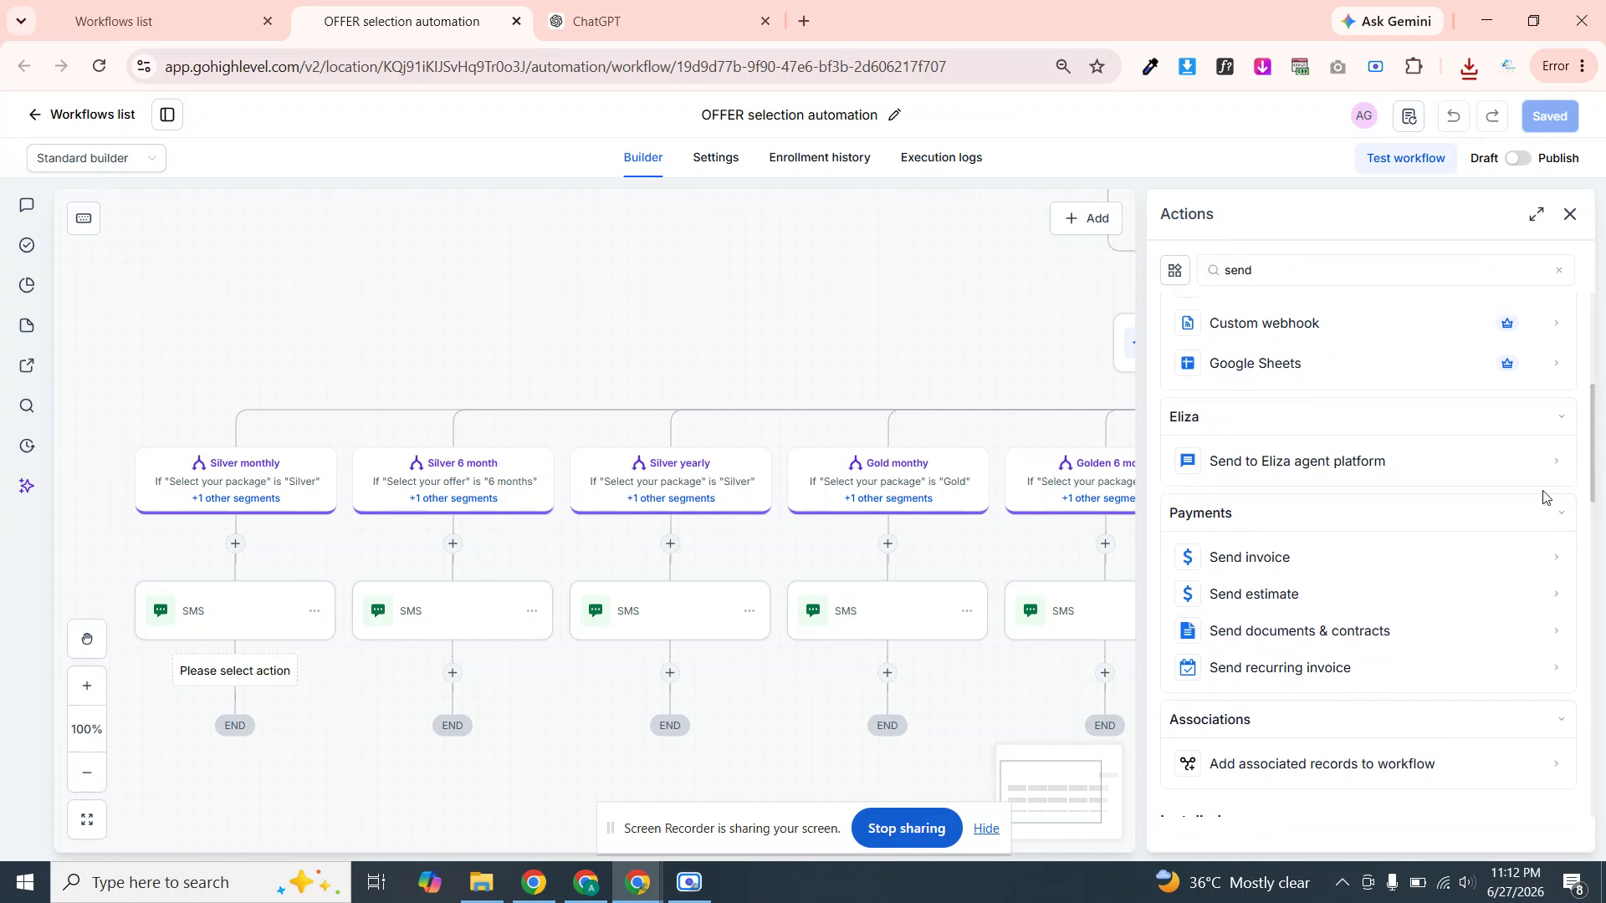
left_click(1279, 631)
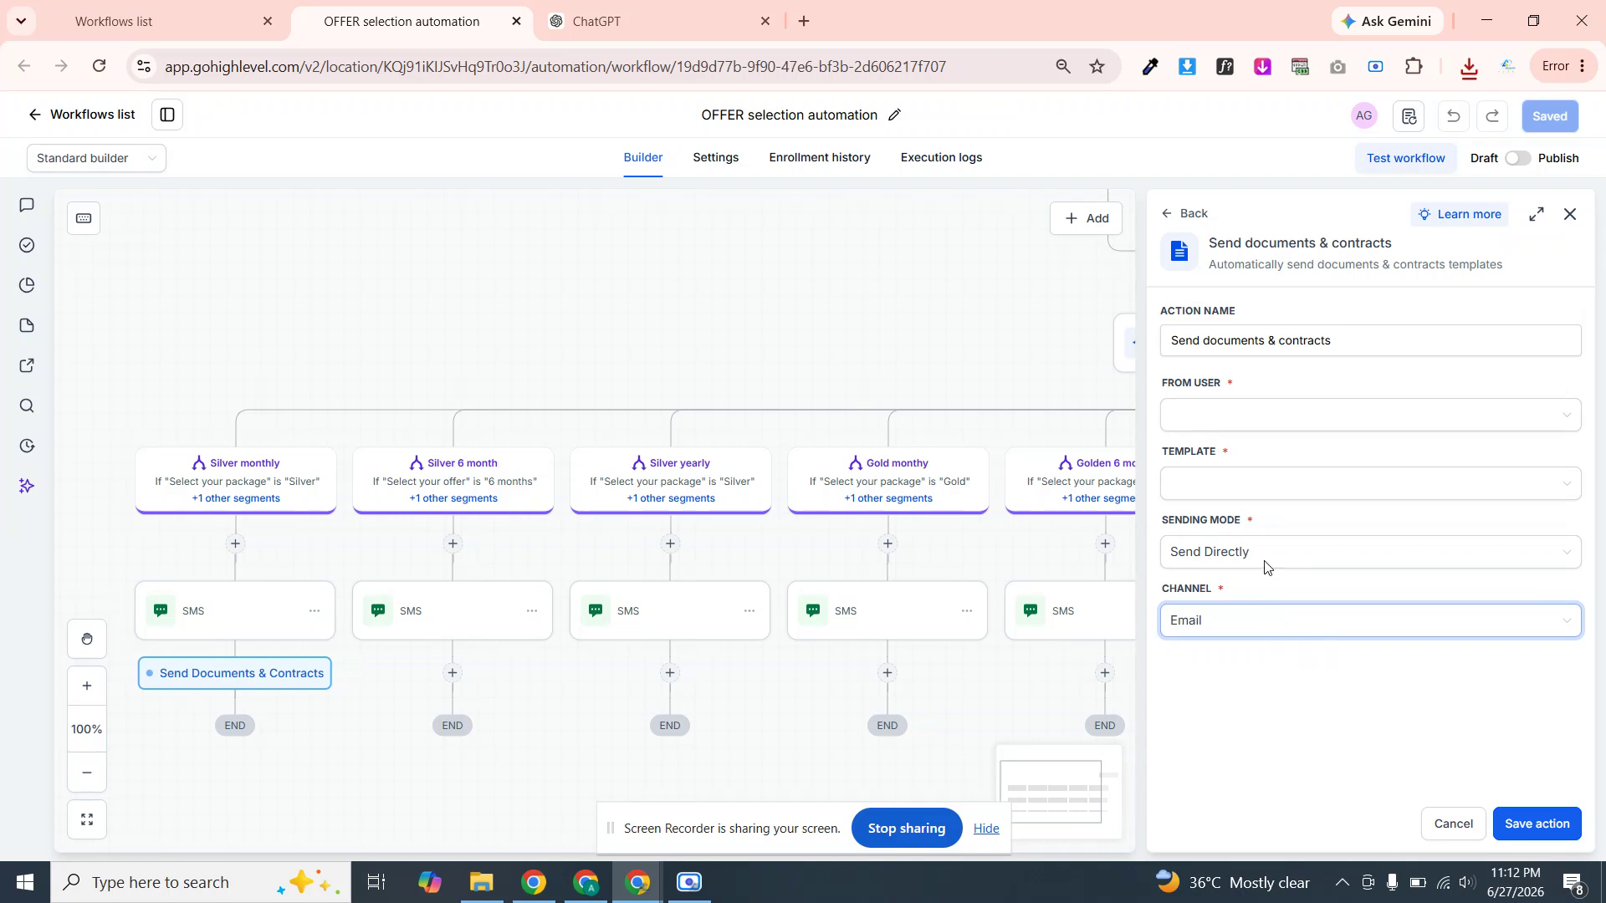
Choose the sending user, try to select a template for the "Send documents & contracts" action, and close it without saving
left_click(1215, 427)
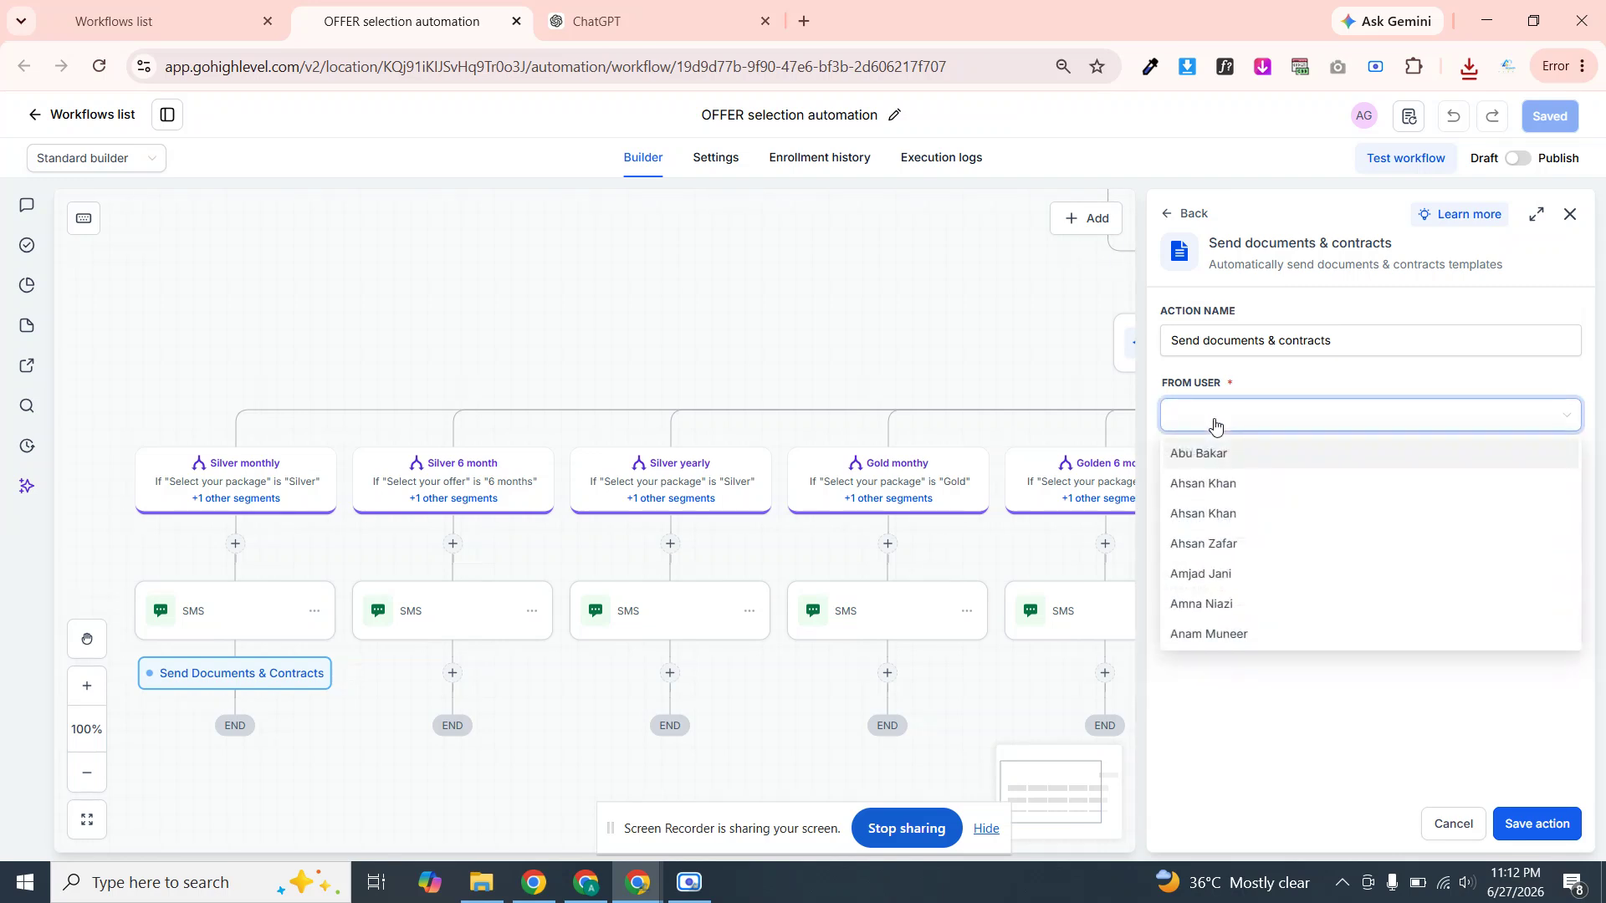
left_click(1191, 524)
left_click(1219, 495)
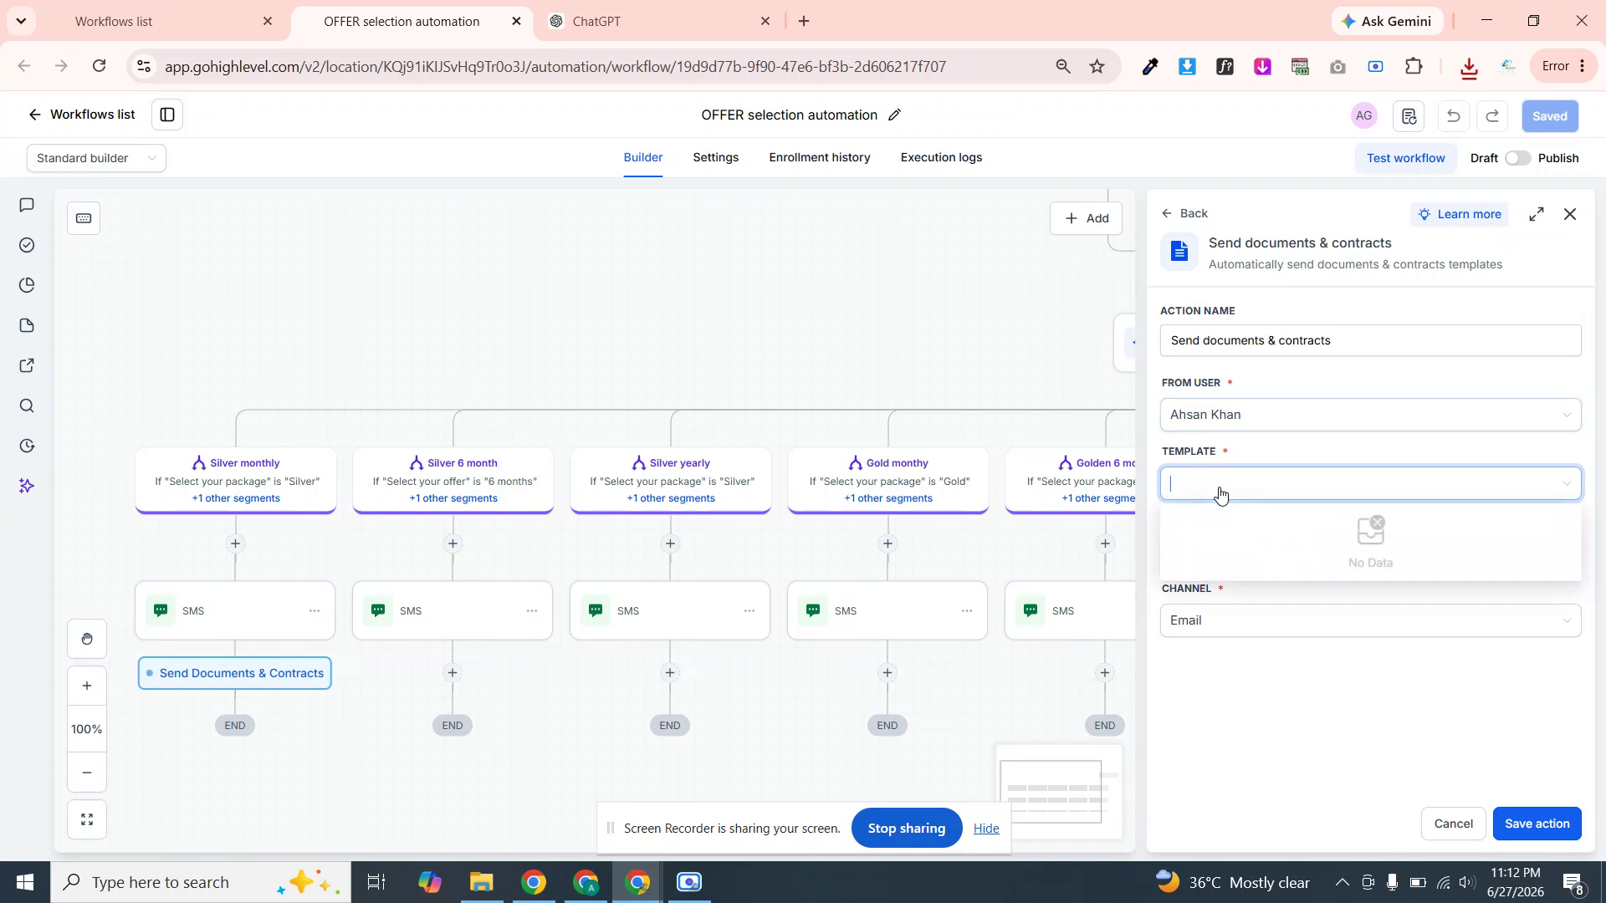
left_click(1295, 441)
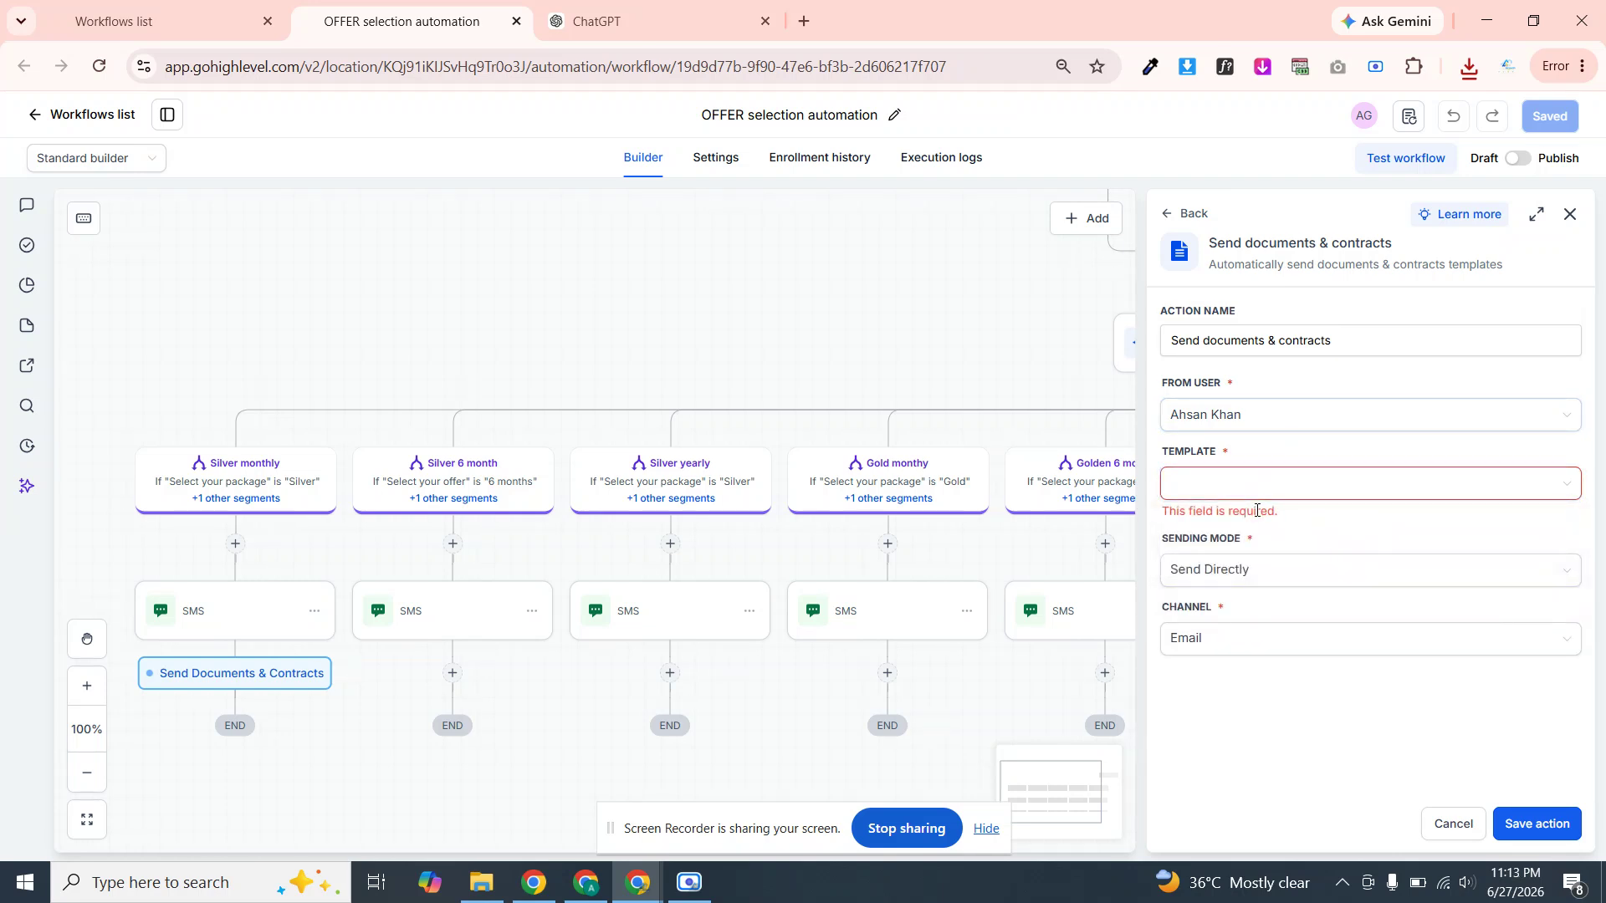
left_click(1200, 481)
left_click(1370, 224)
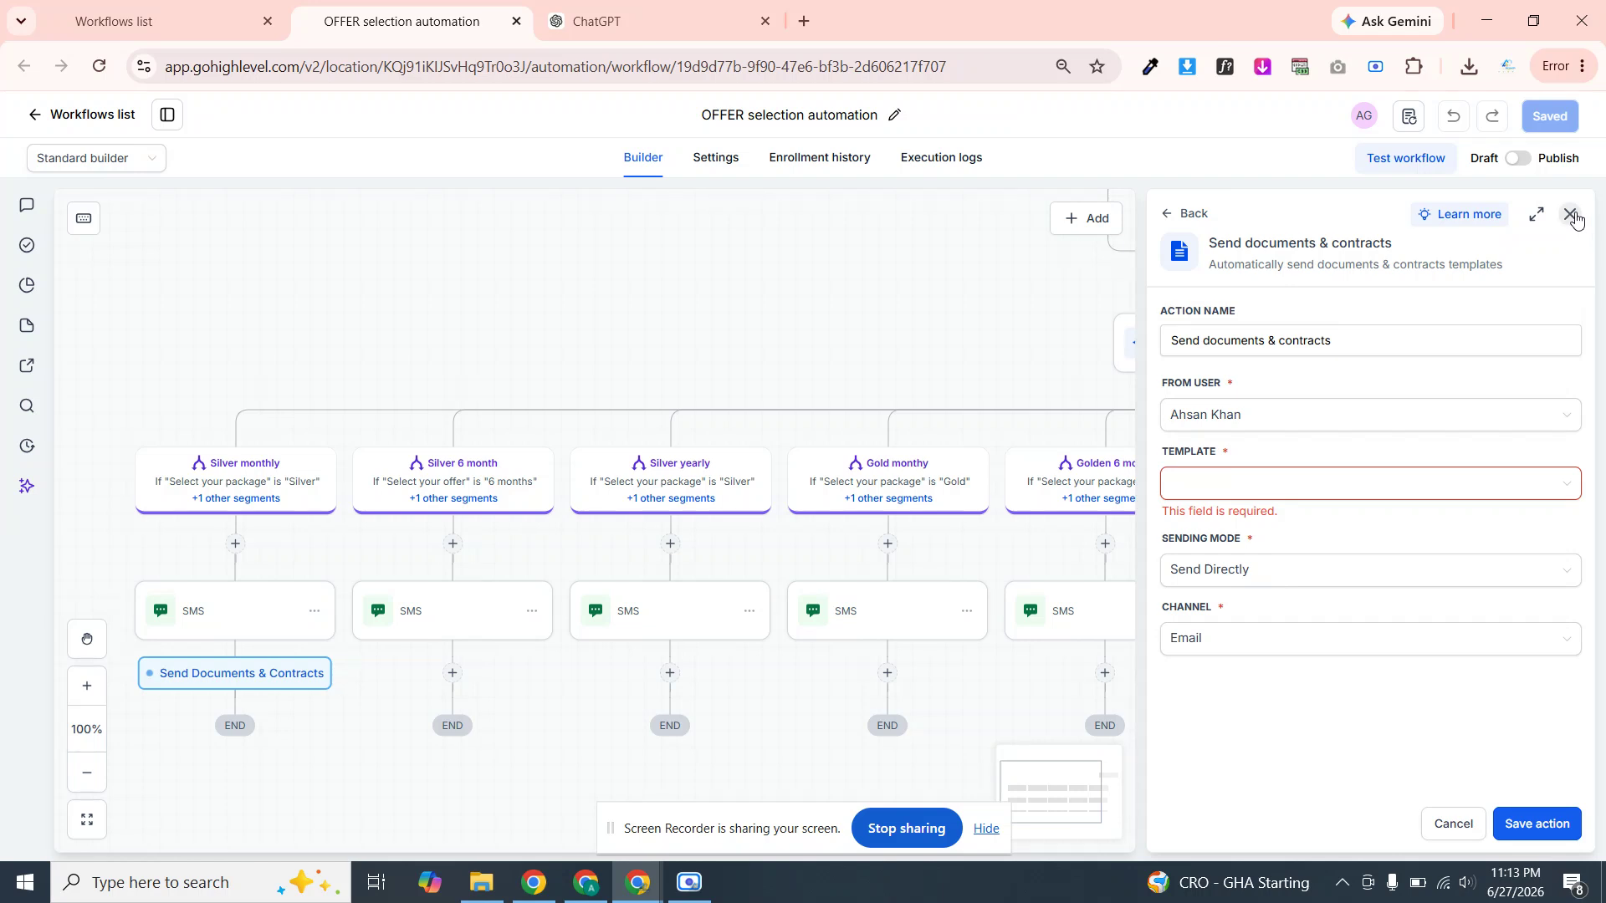
left_click(1575, 219)
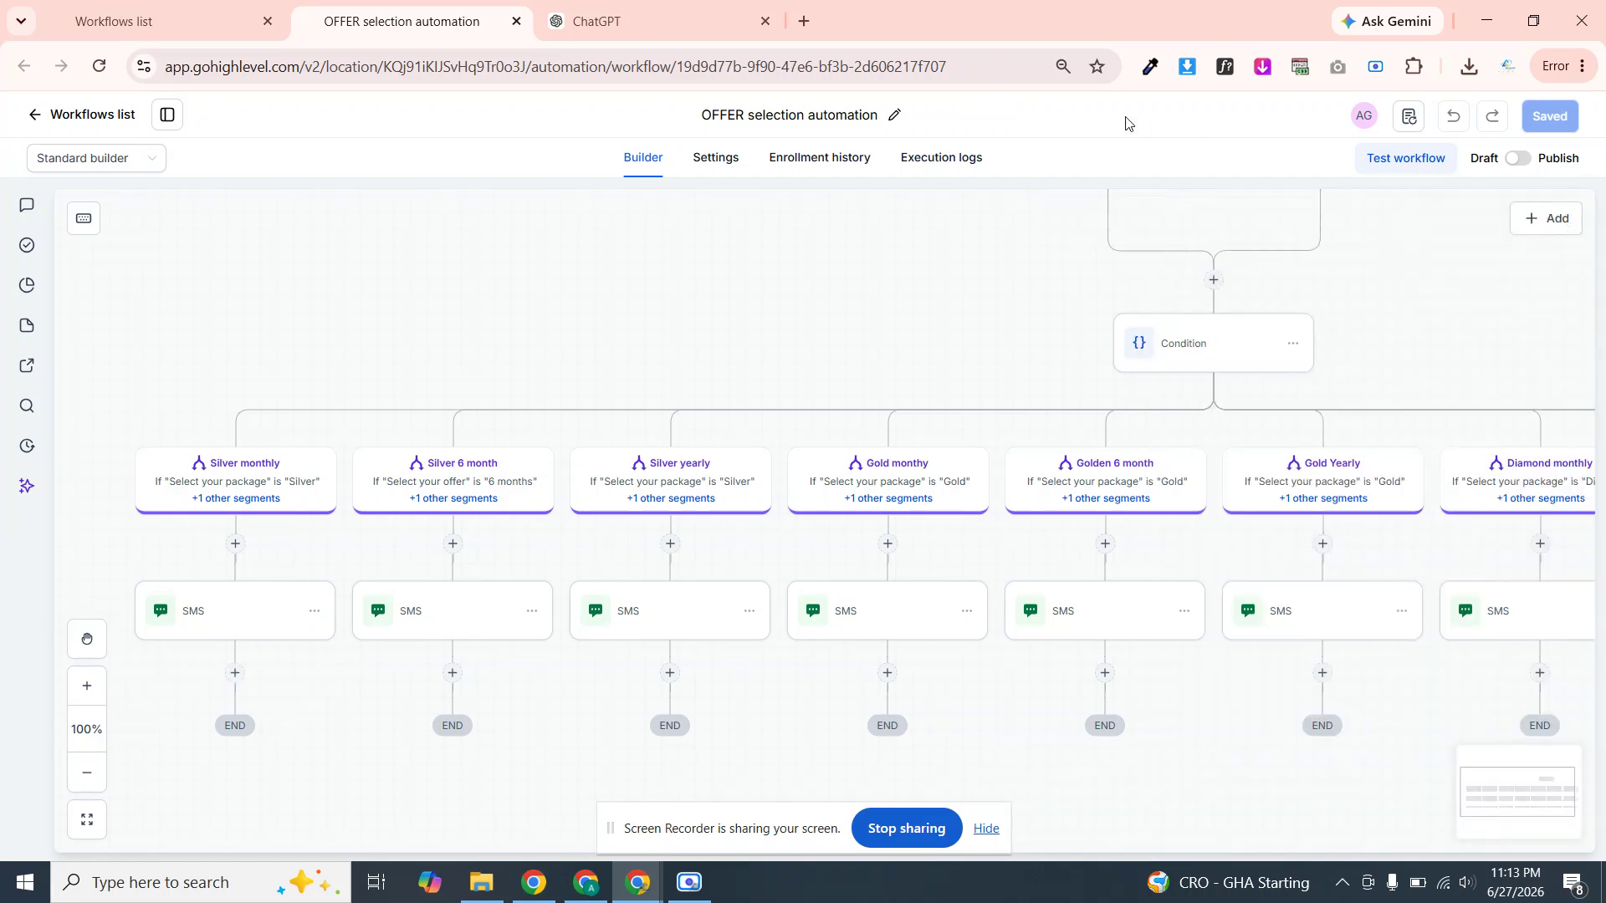
Reload the "OFFER selection automation" workflow page, check the agreement editor page and return to the workflow
left_click(591, 67)
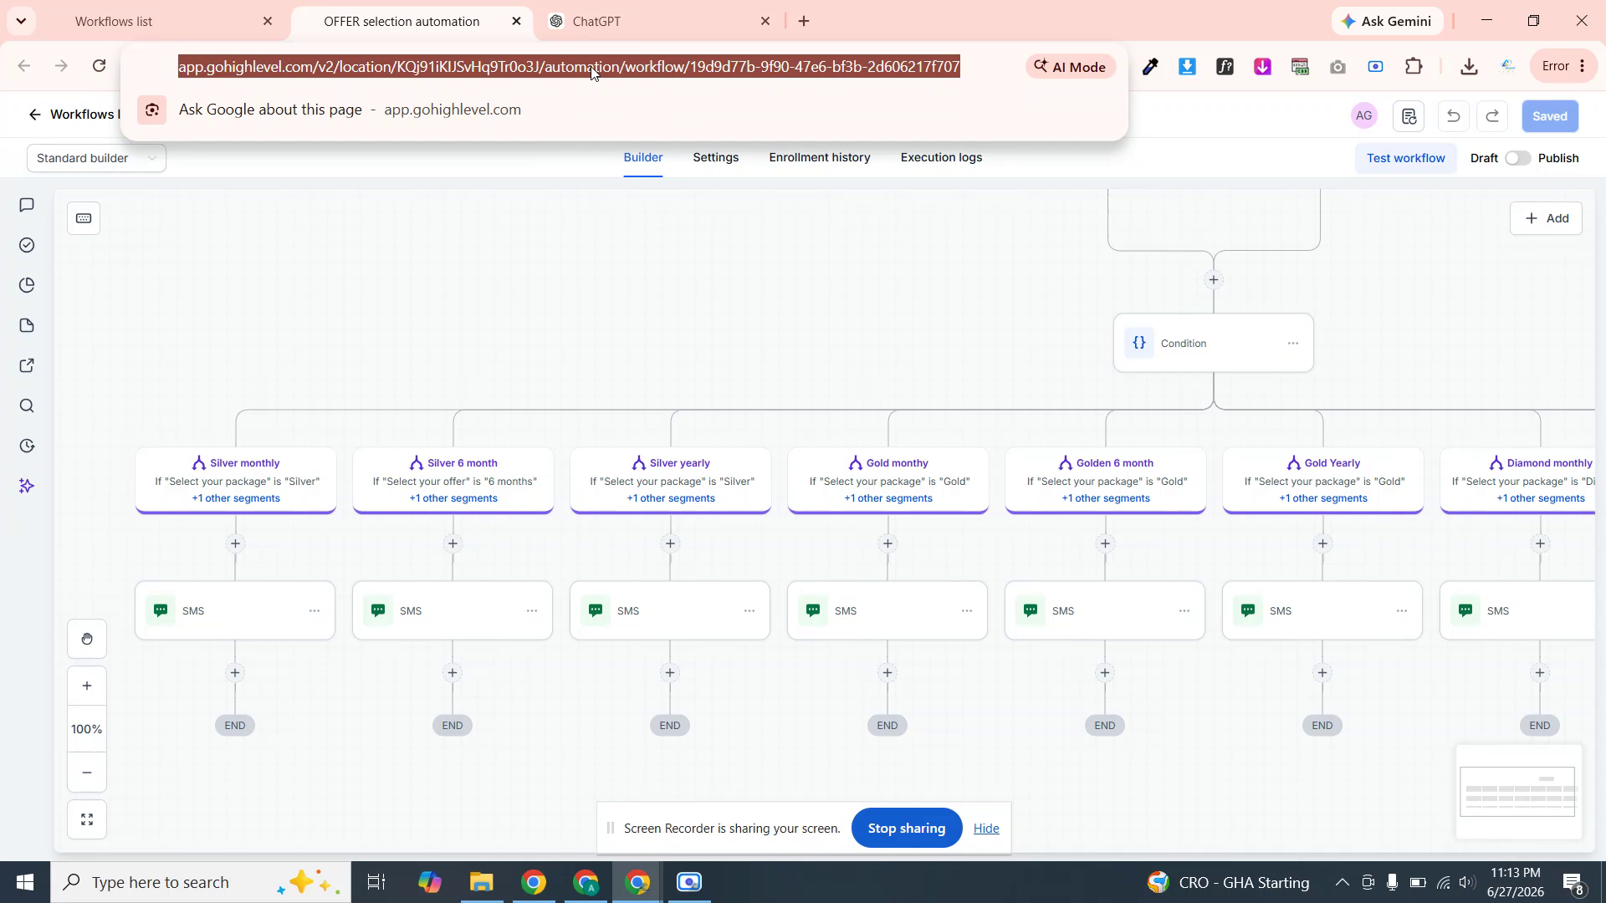
key("Return")
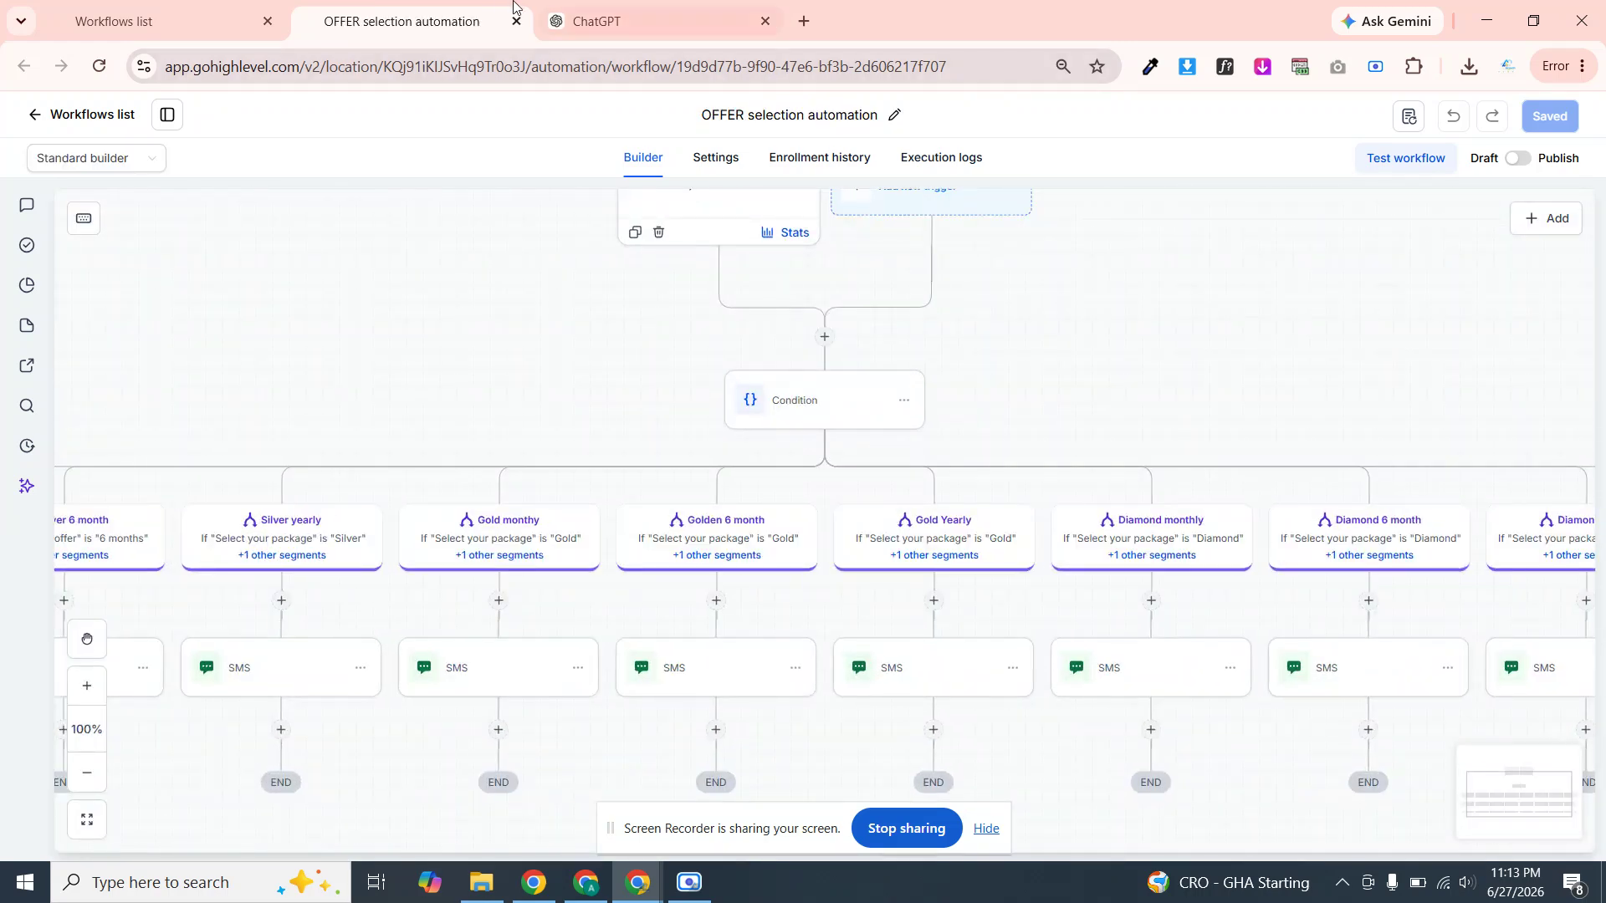
left_click(93, 9)
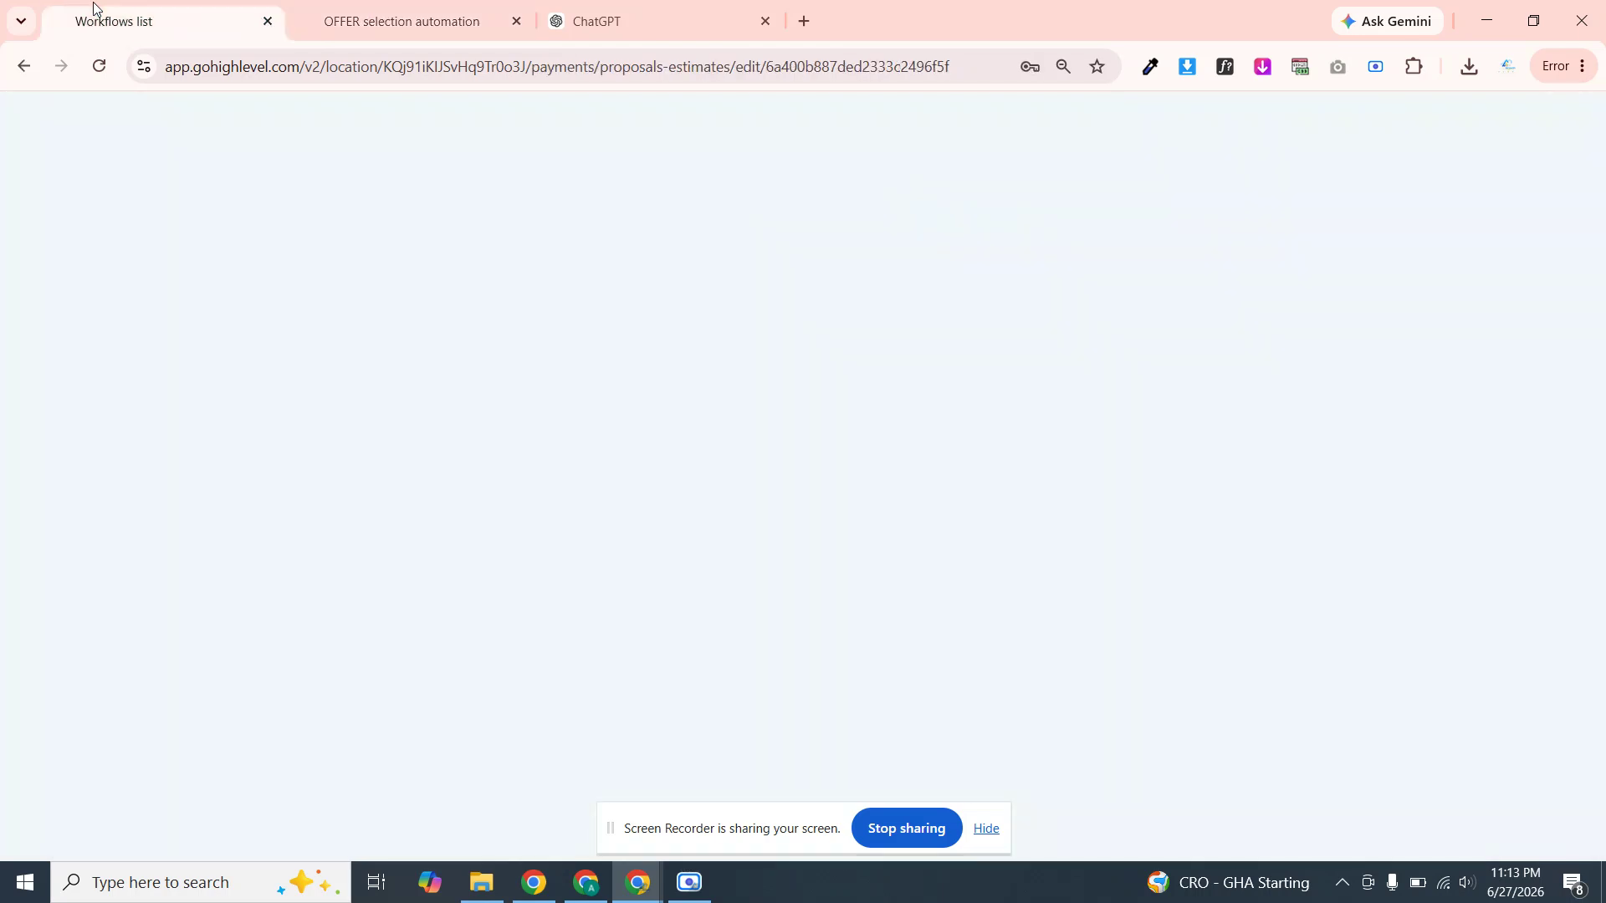
left_click(397, 12)
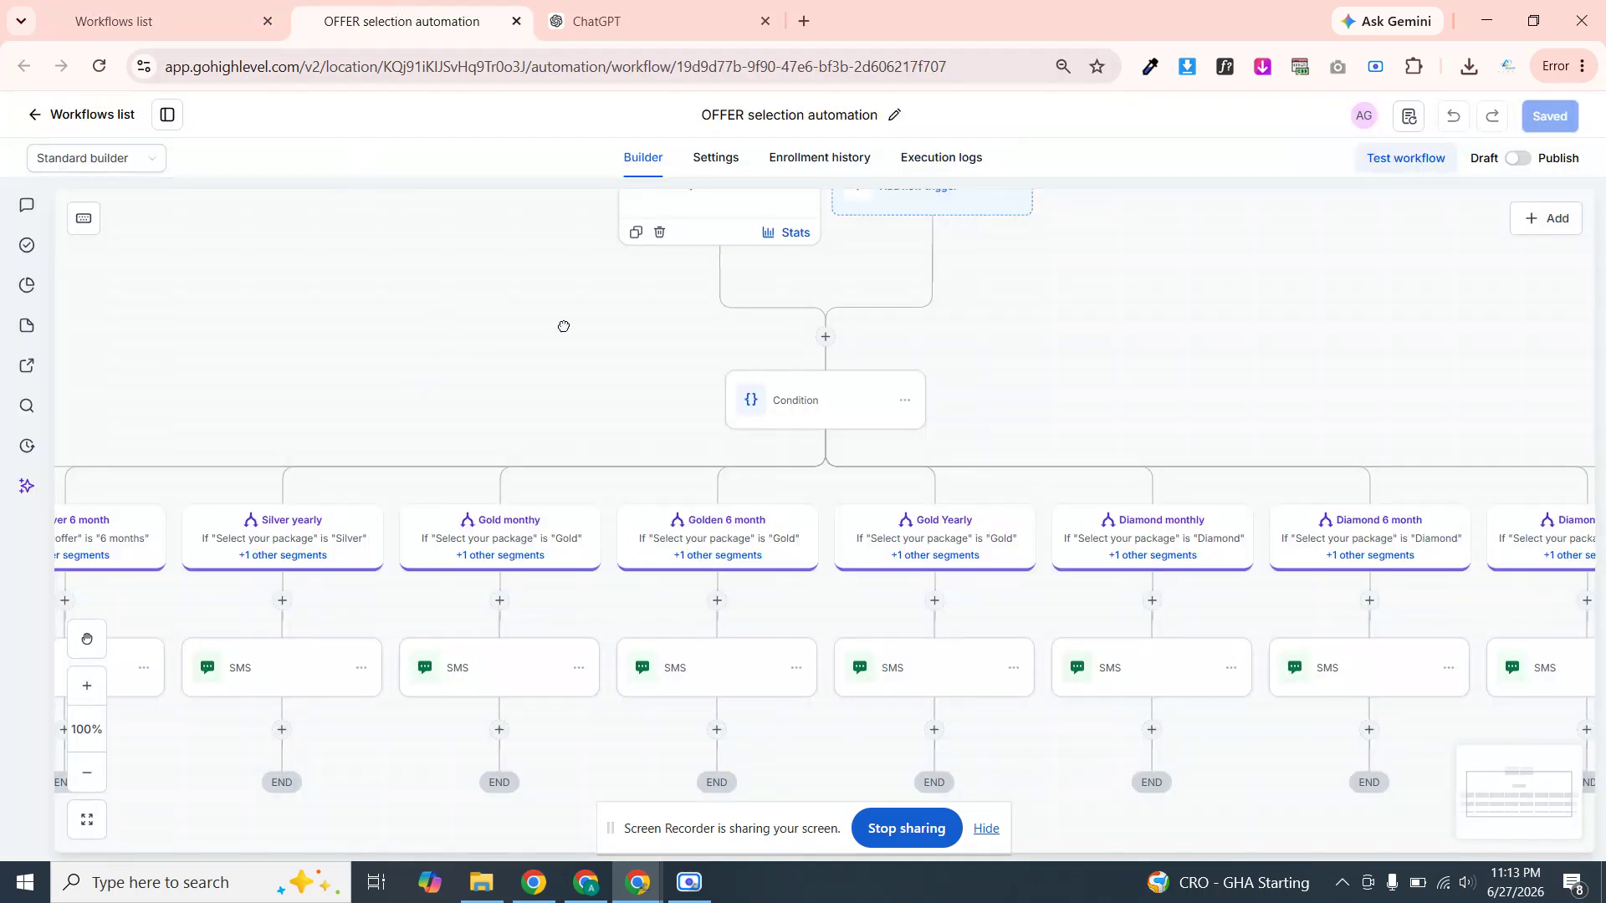
Try to add a "Send documents & contracts" action below the SMS in the Silver monthly branch
scroll(627, 290, "left", 5)
scroll(747, 250, "left", 2)
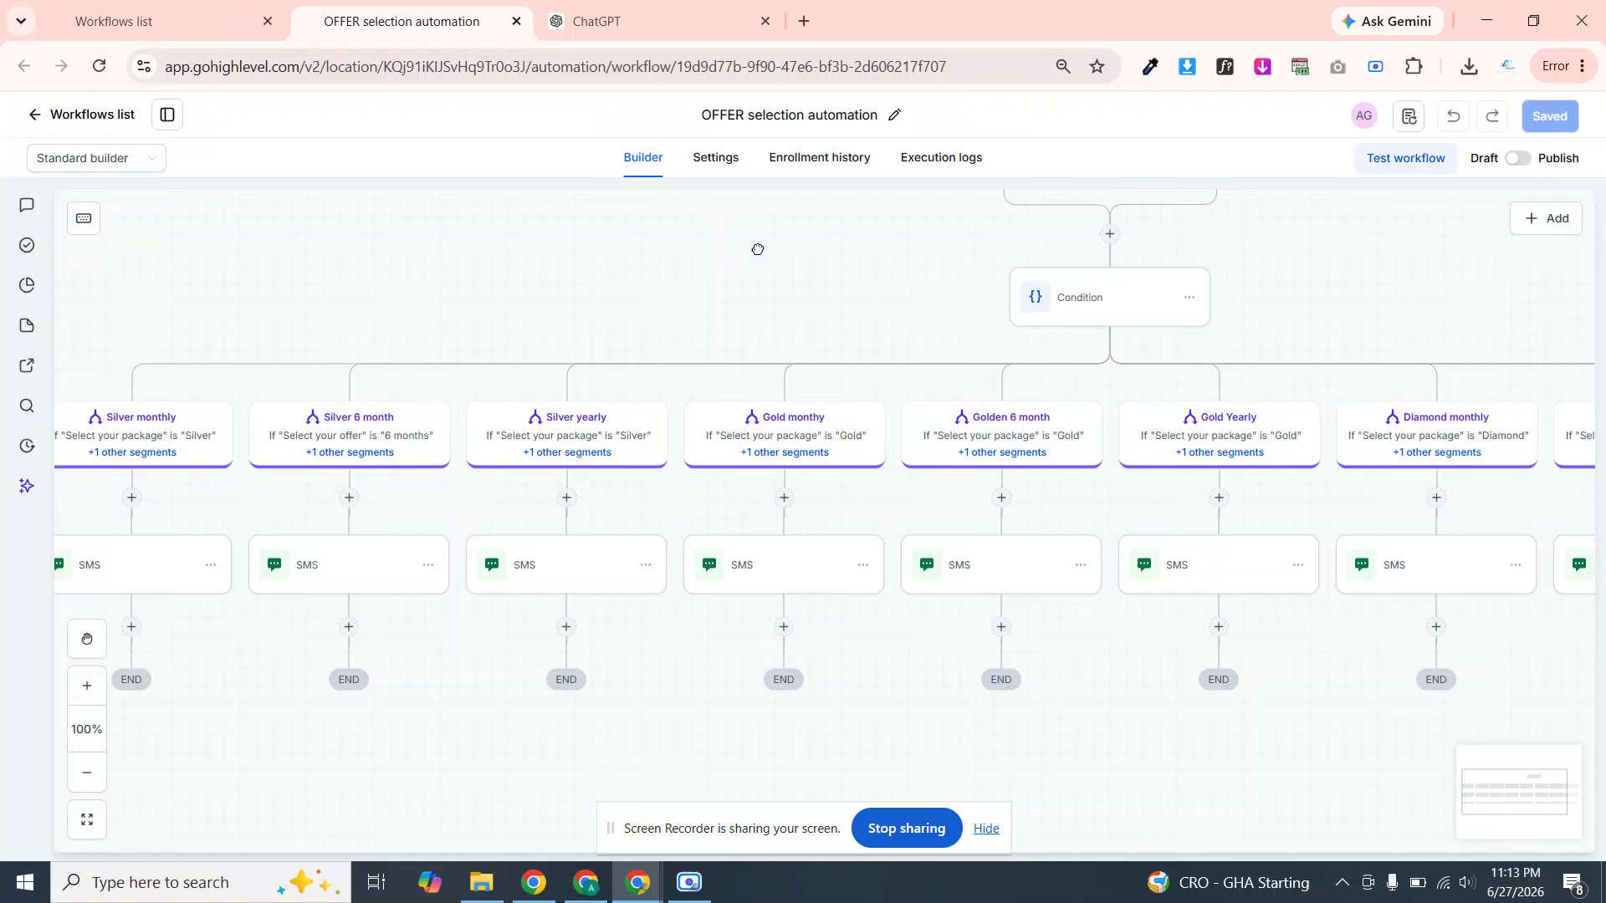
scroll(748, 249, "left", 3)
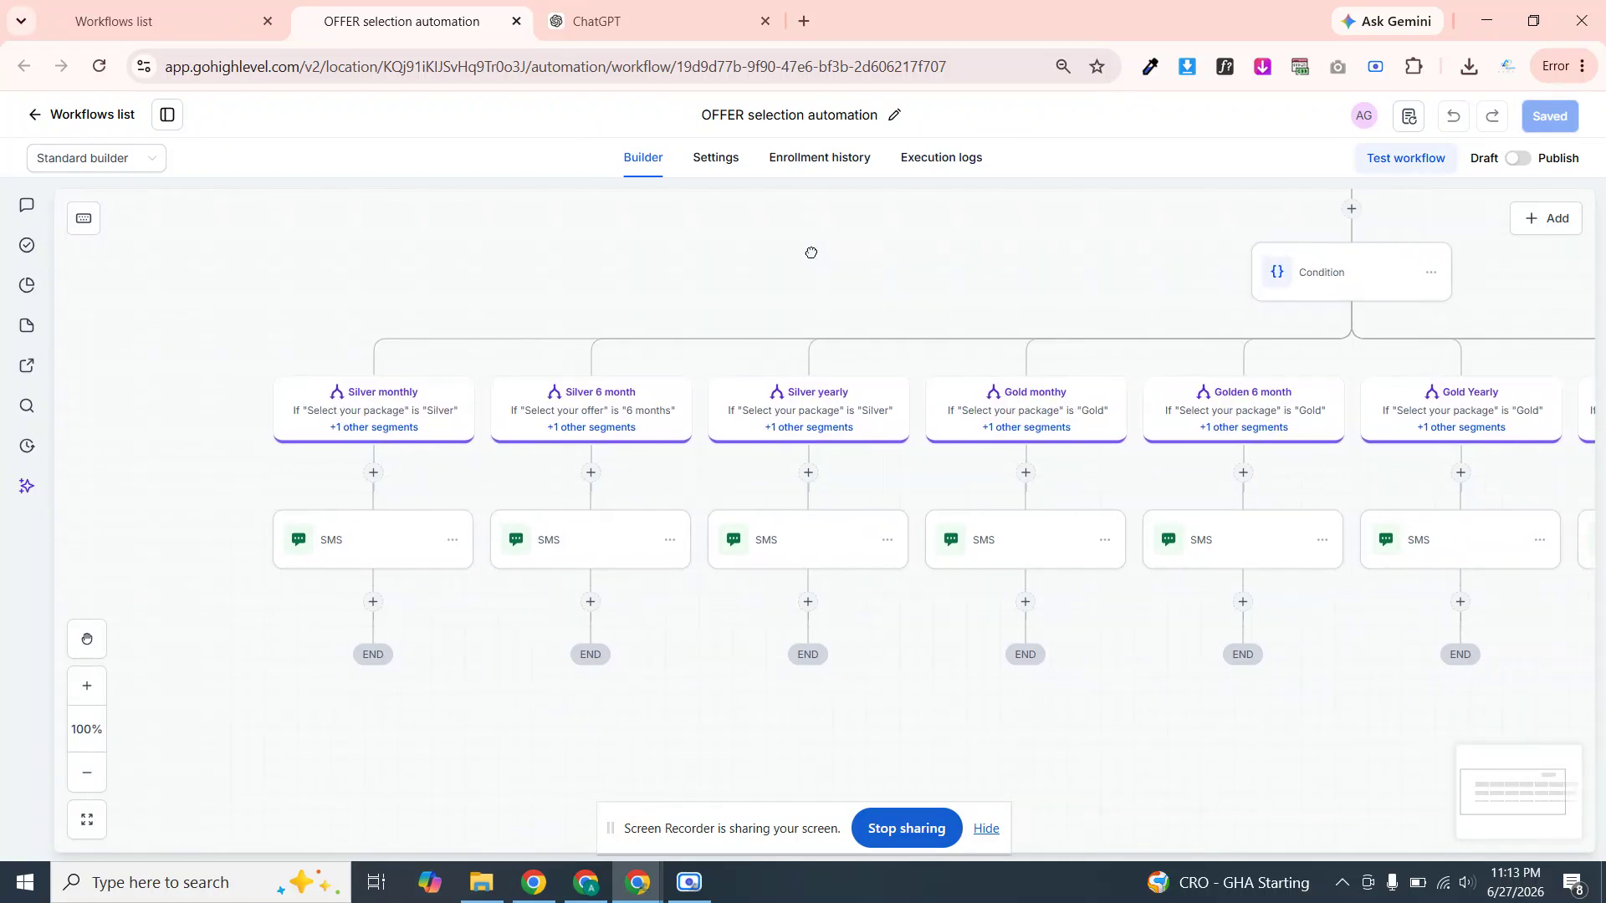
left_click(374, 602)
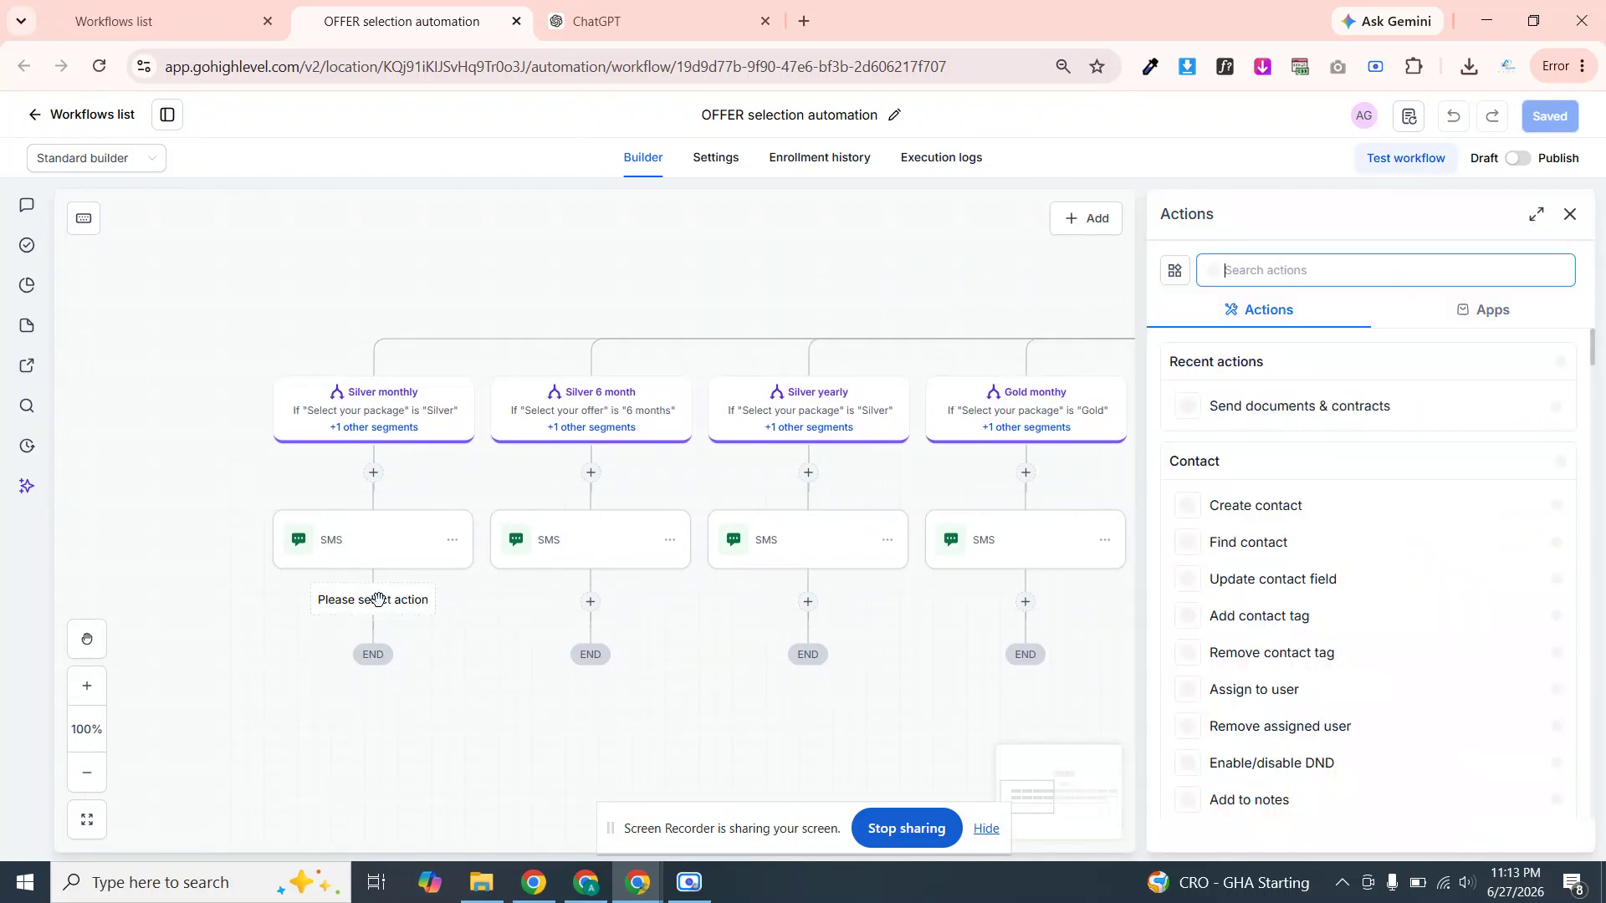
left_click(1273, 268)
type("send")
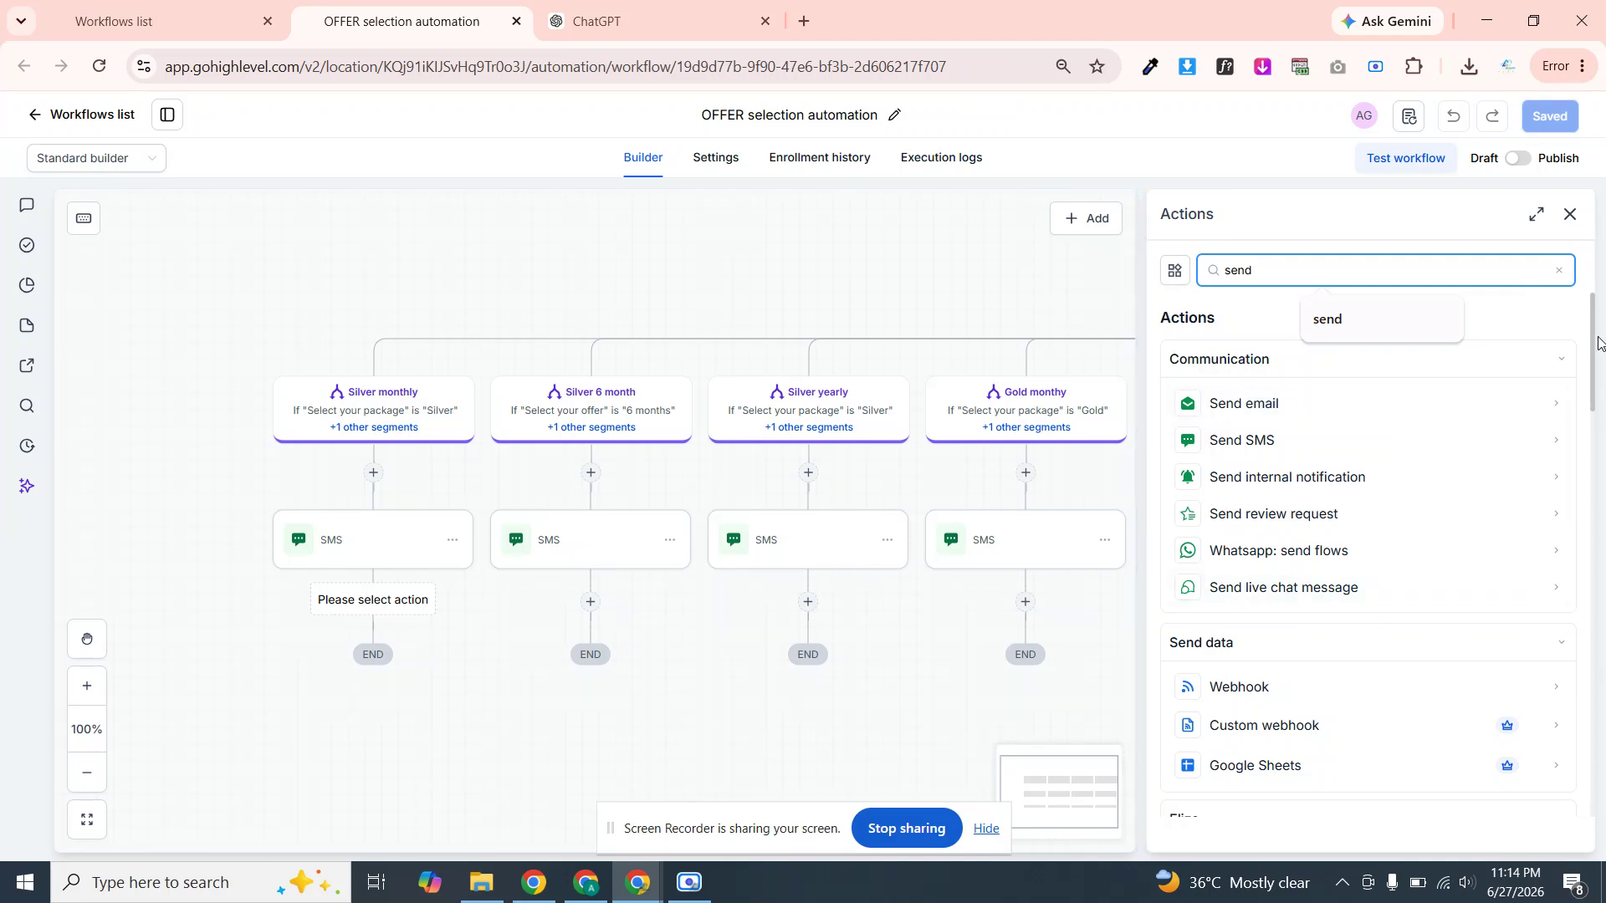
left_click_drag(1595, 348, 1587, 461)
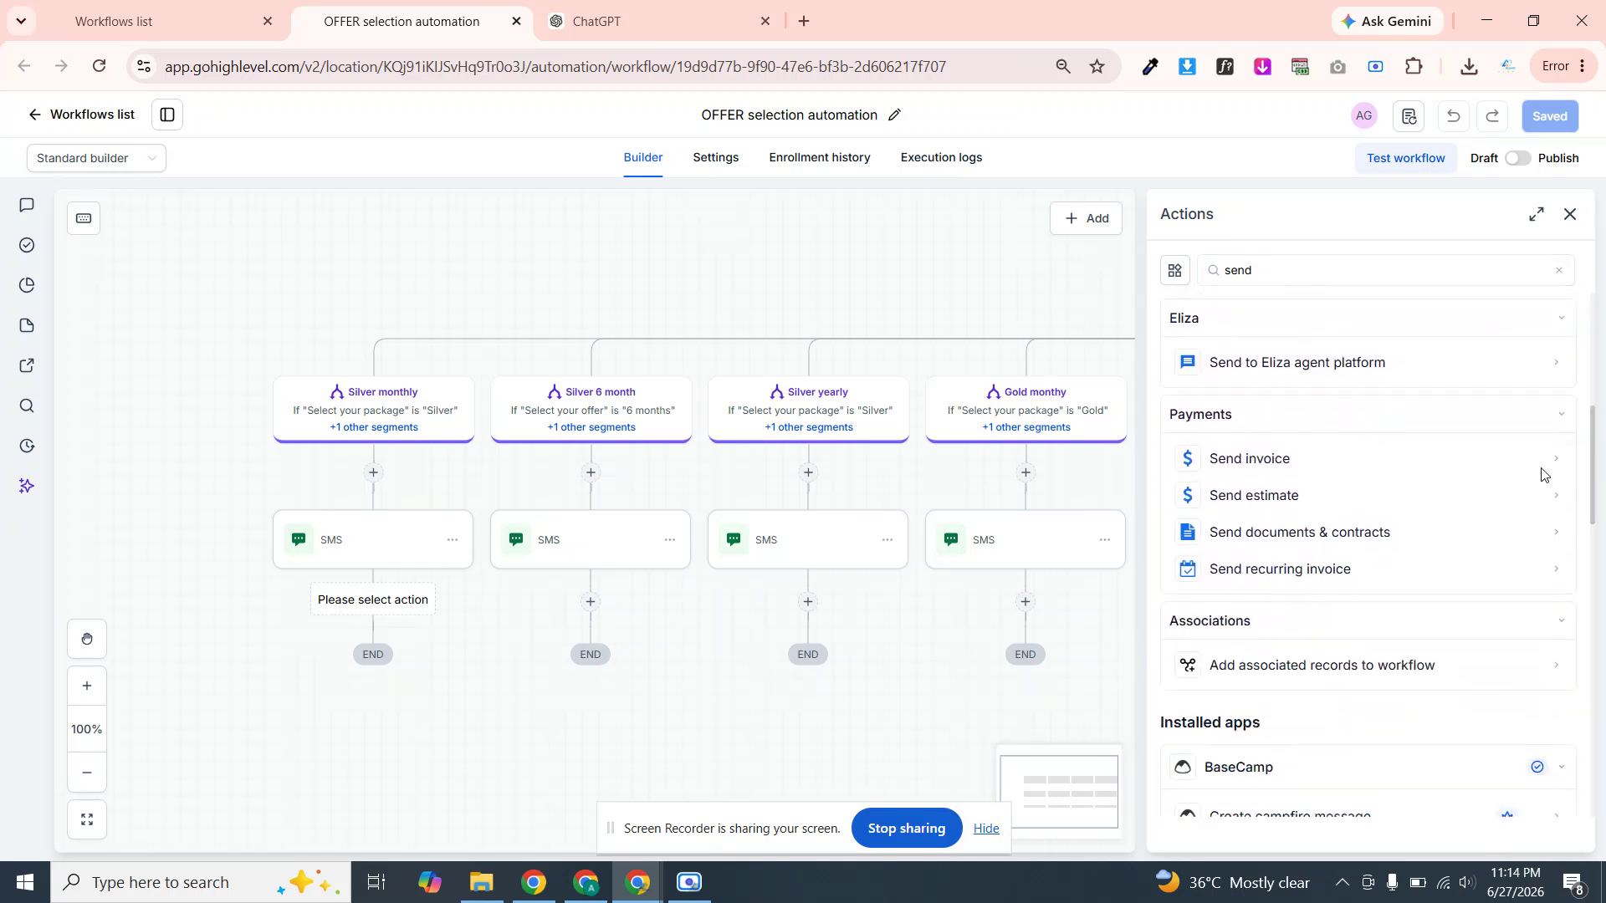
left_click(1233, 532)
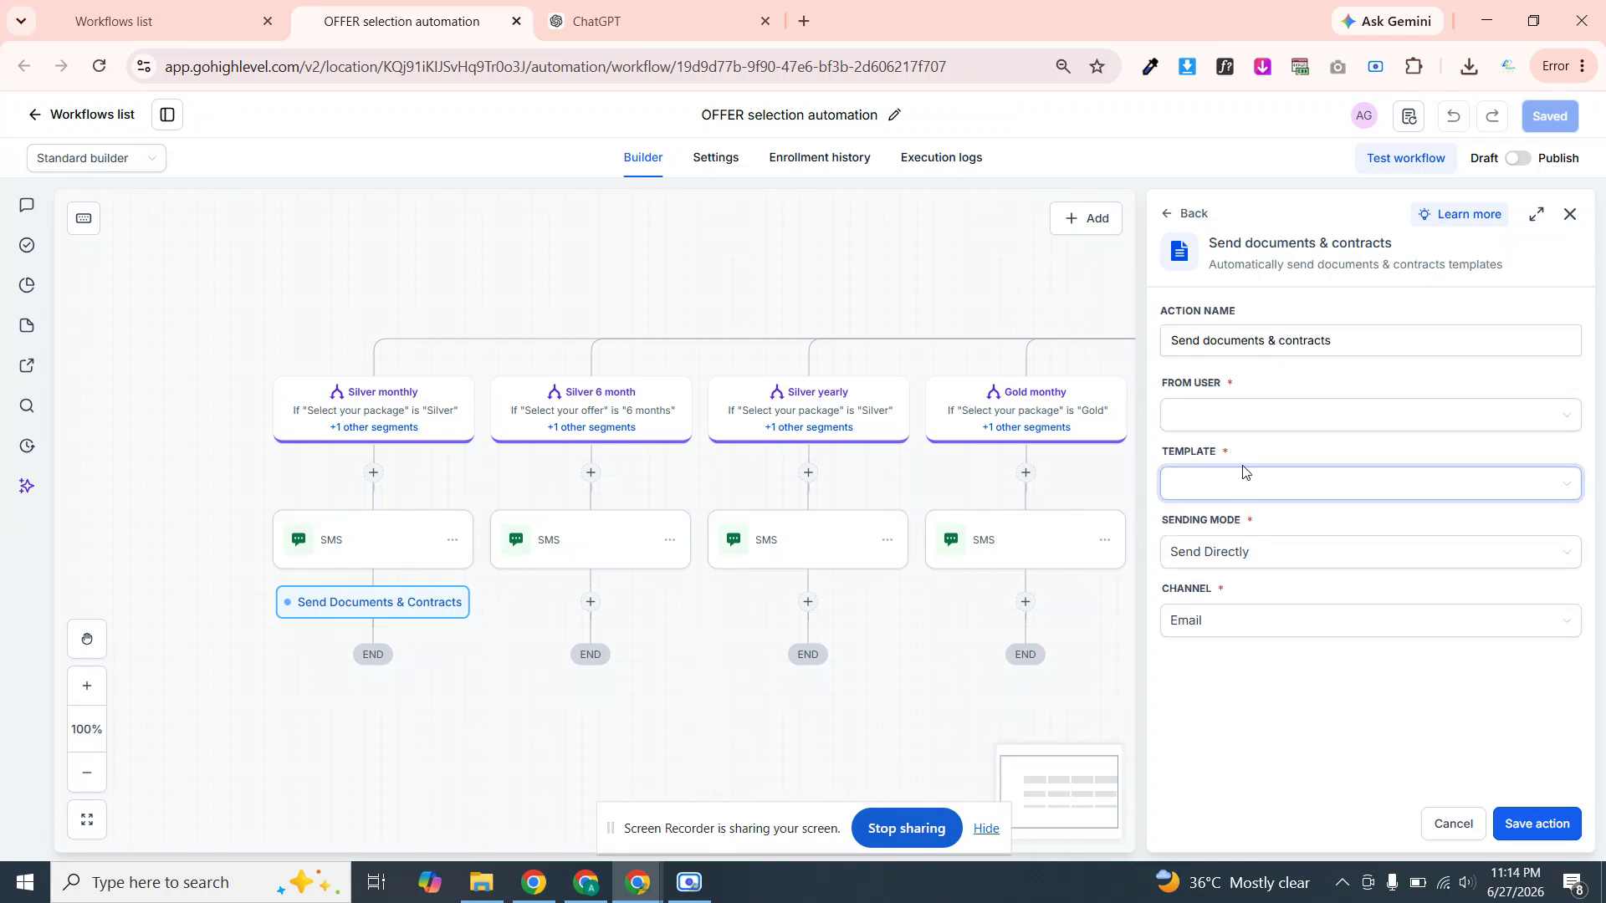
Choose the sending user for the new document action and try to select a template
left_click(1227, 423)
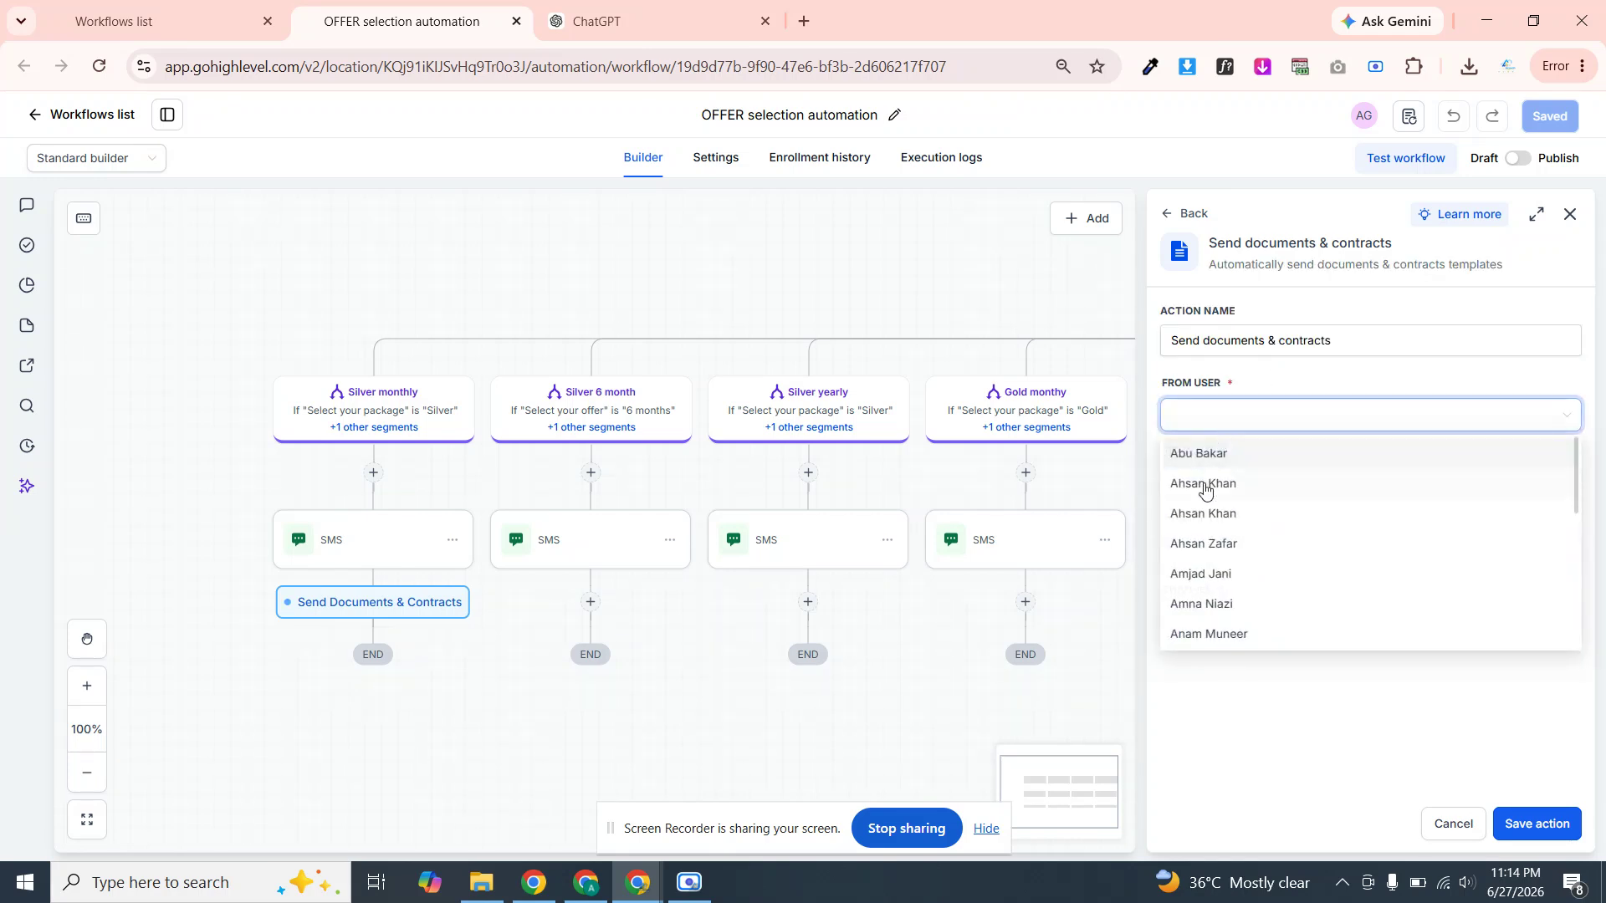
left_click(1200, 490)
left_click(1254, 483)
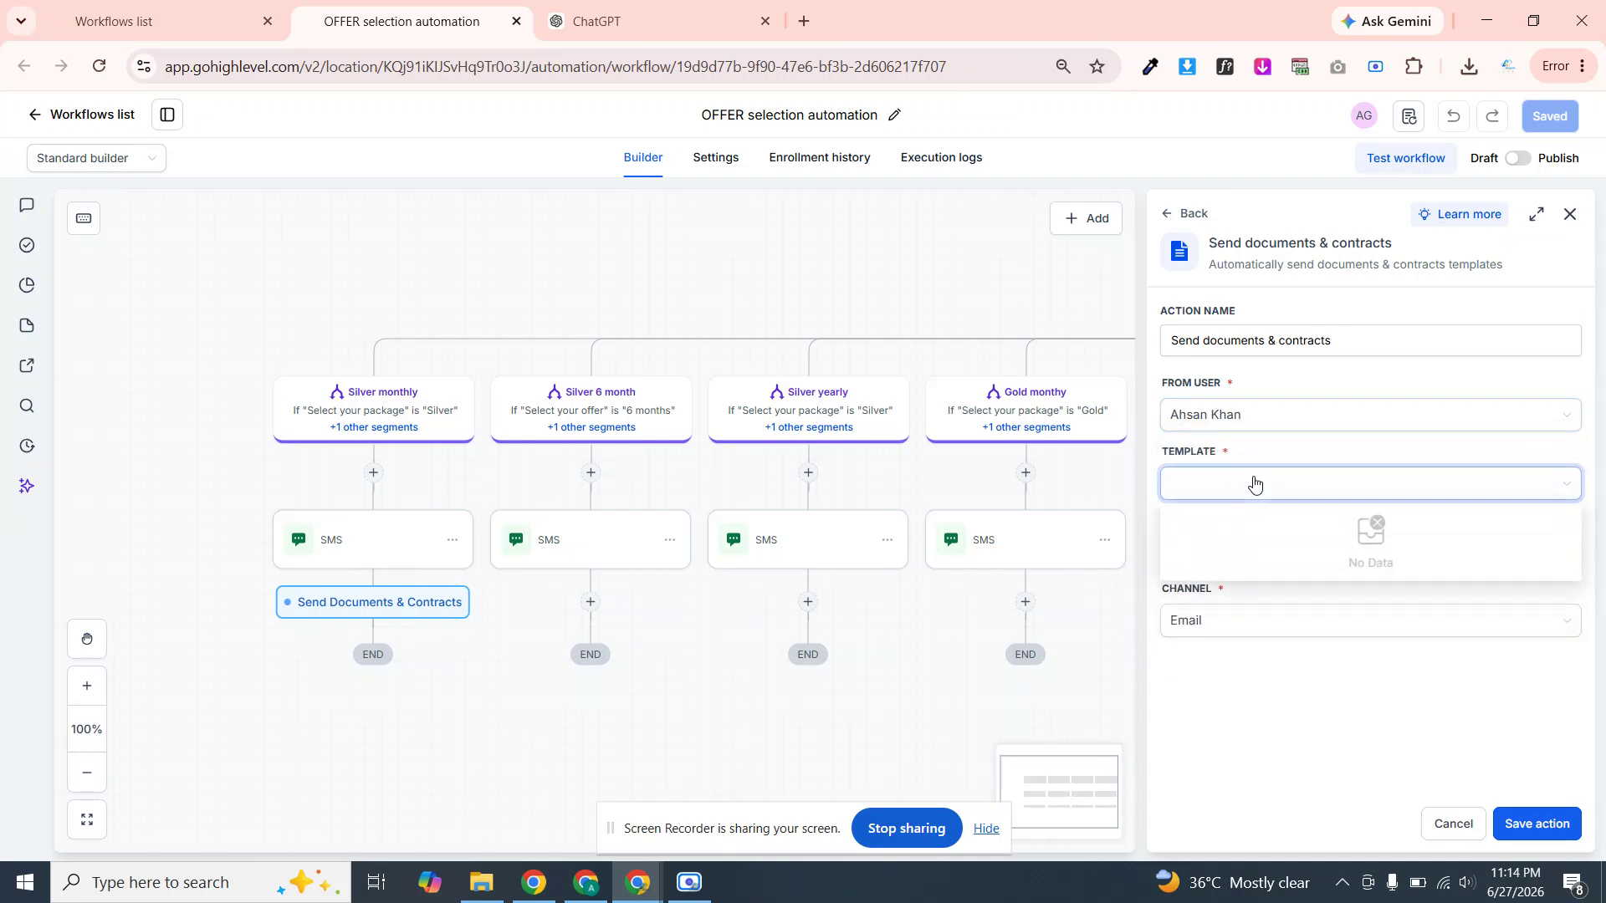
Switch to the "Offer subsription agreement" document and convert it to a template
left_click(110, 5)
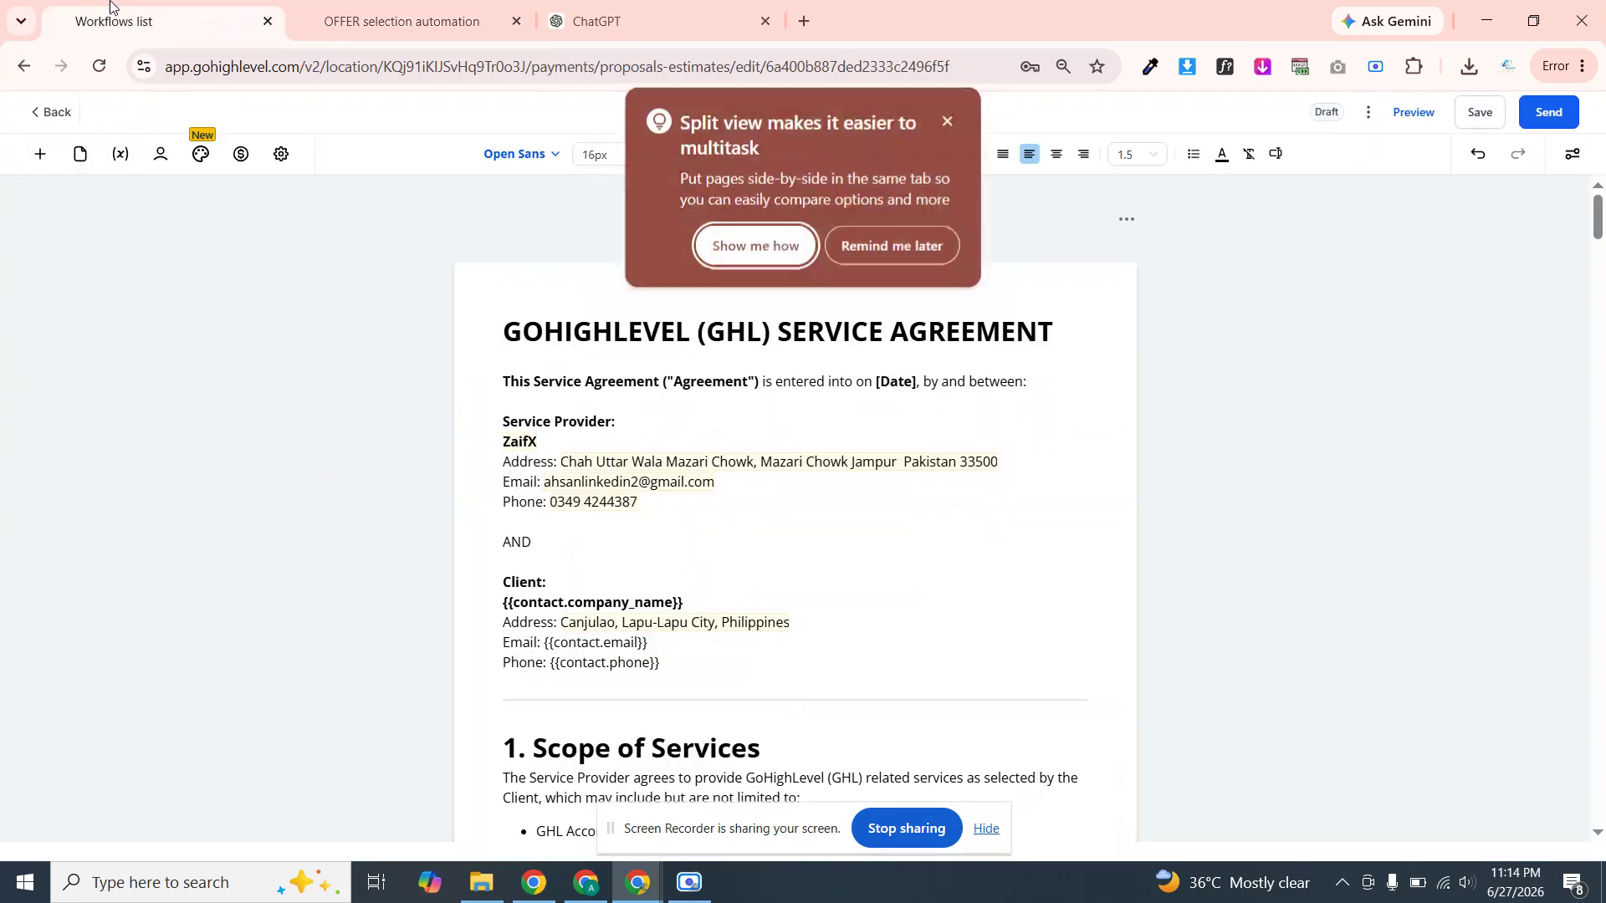
left_click(950, 122)
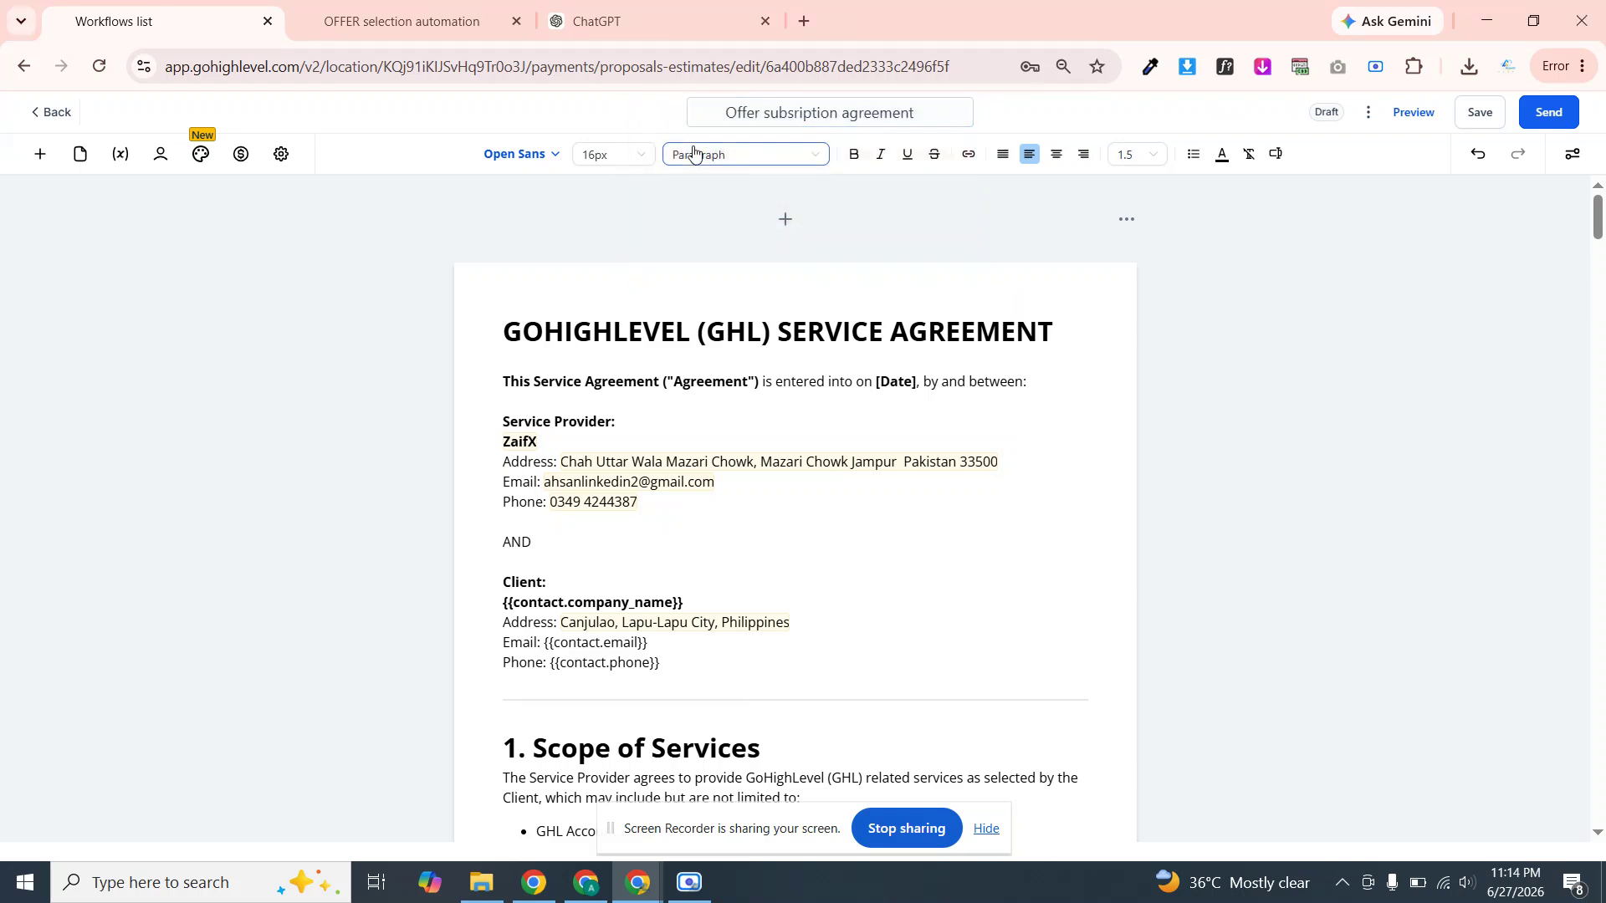
left_click(1369, 122)
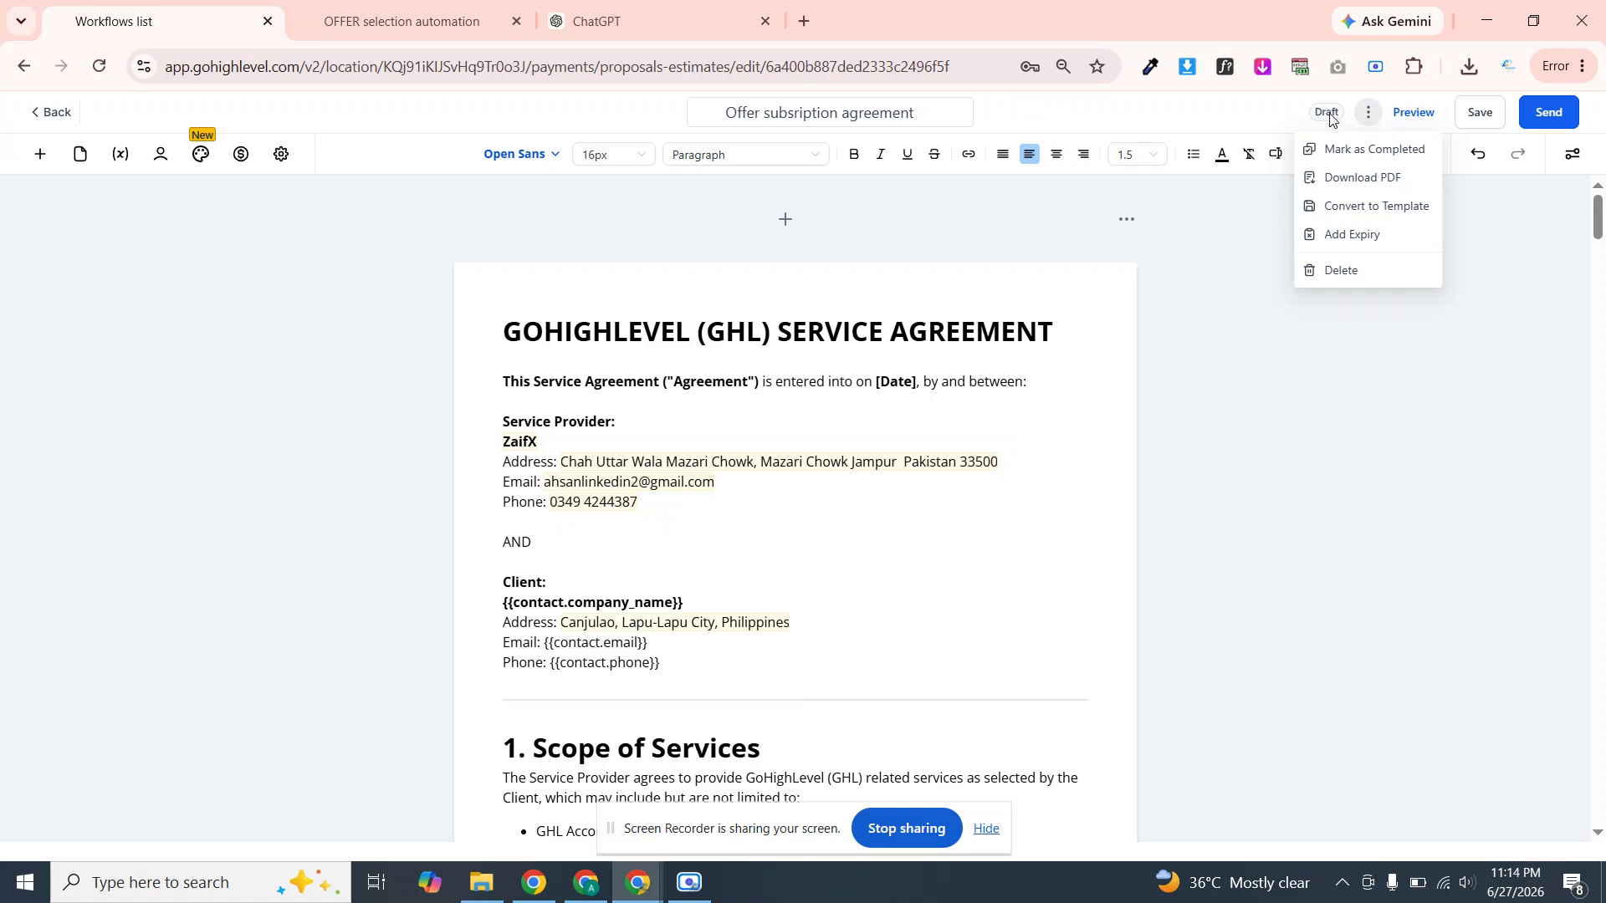
left_click(1352, 209)
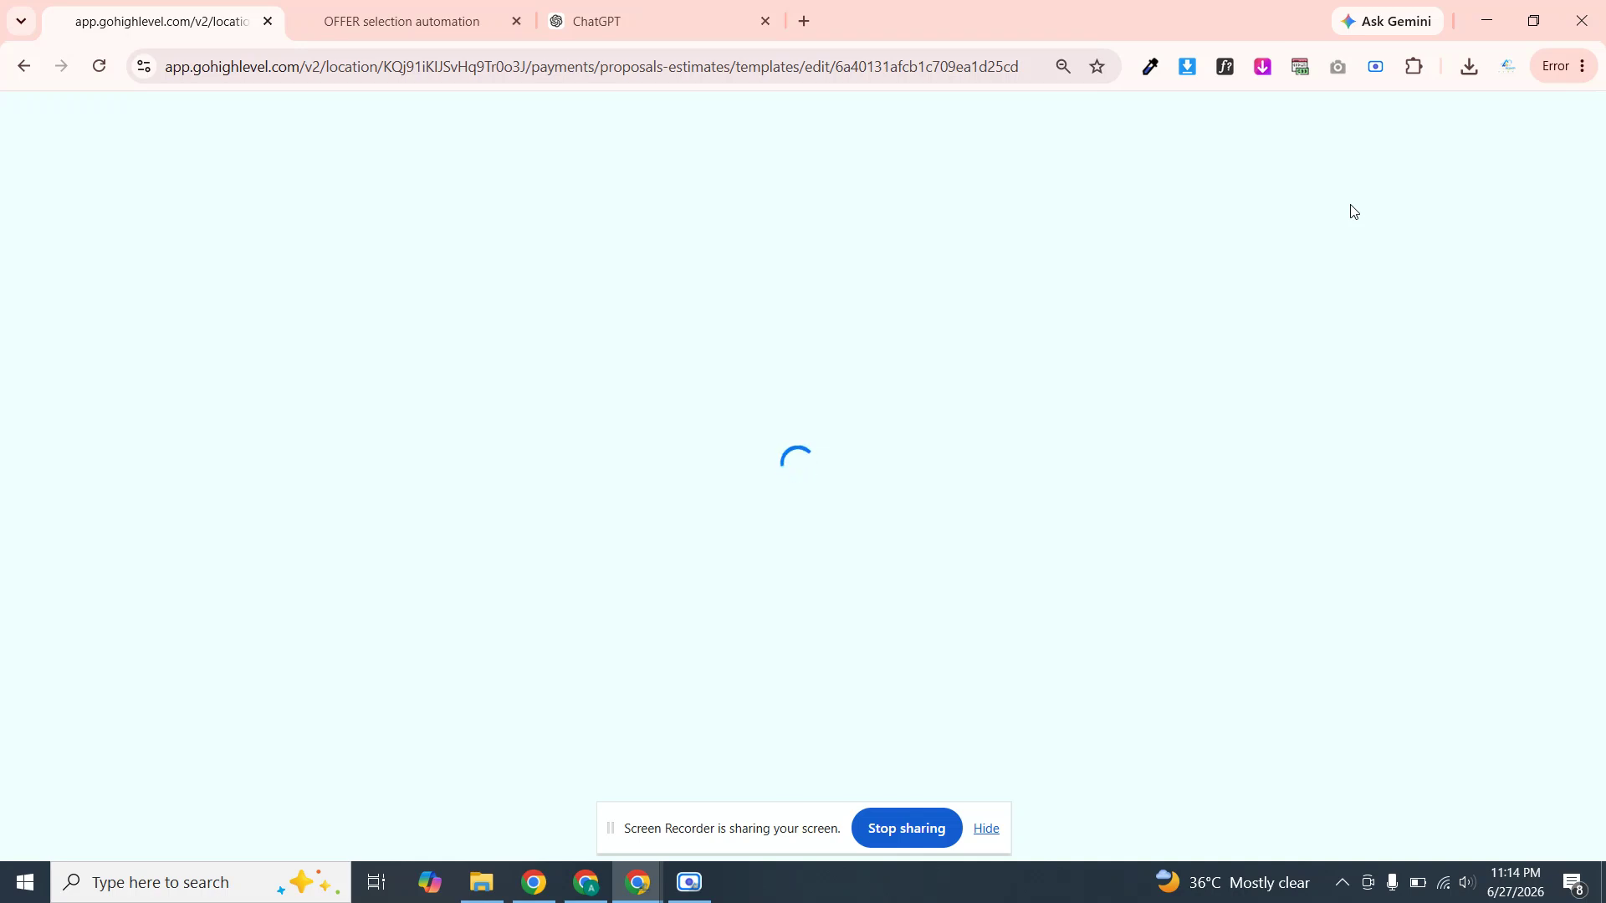
Reload the "OFFER selection automation" workflow page, check the new template's page and return to the workflow
left_click(348, 6)
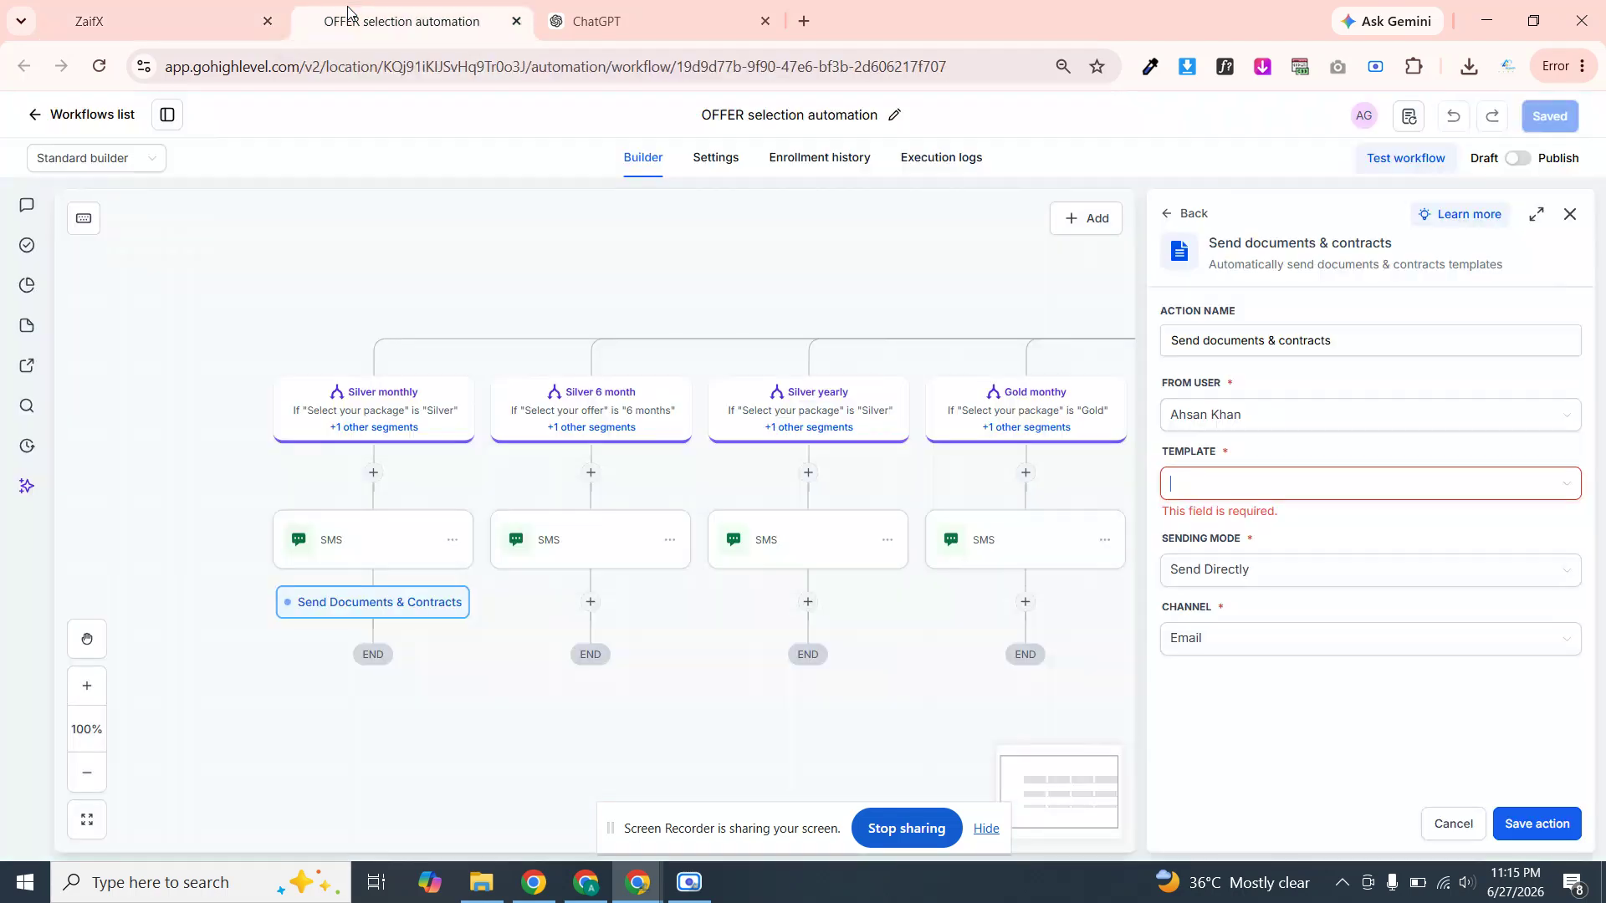
left_click(462, 59)
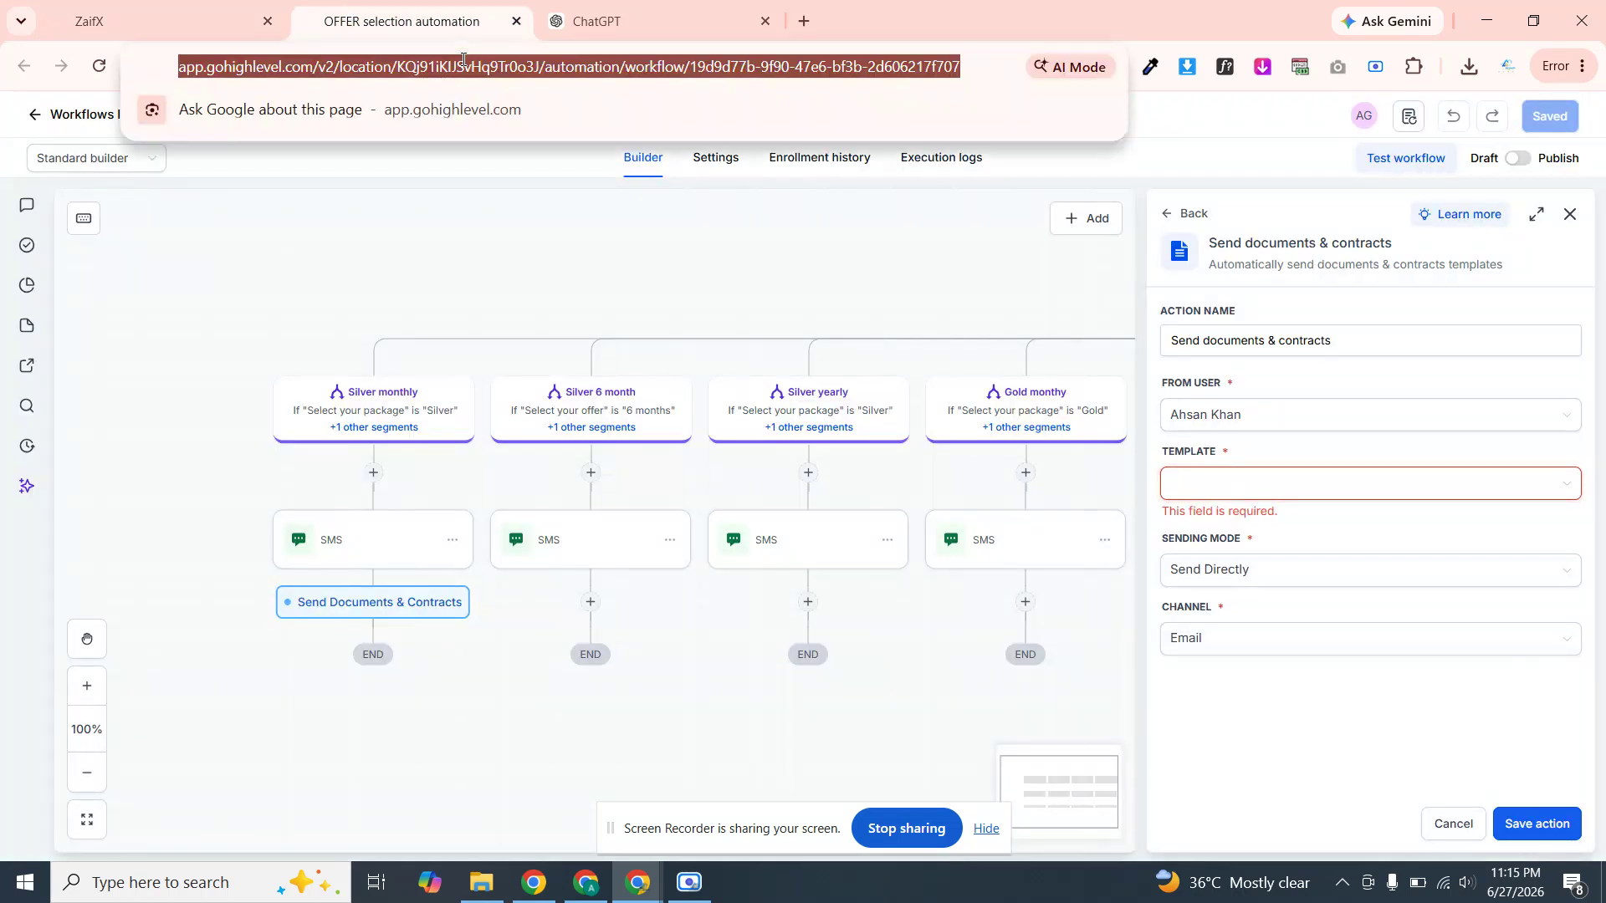
key("Return")
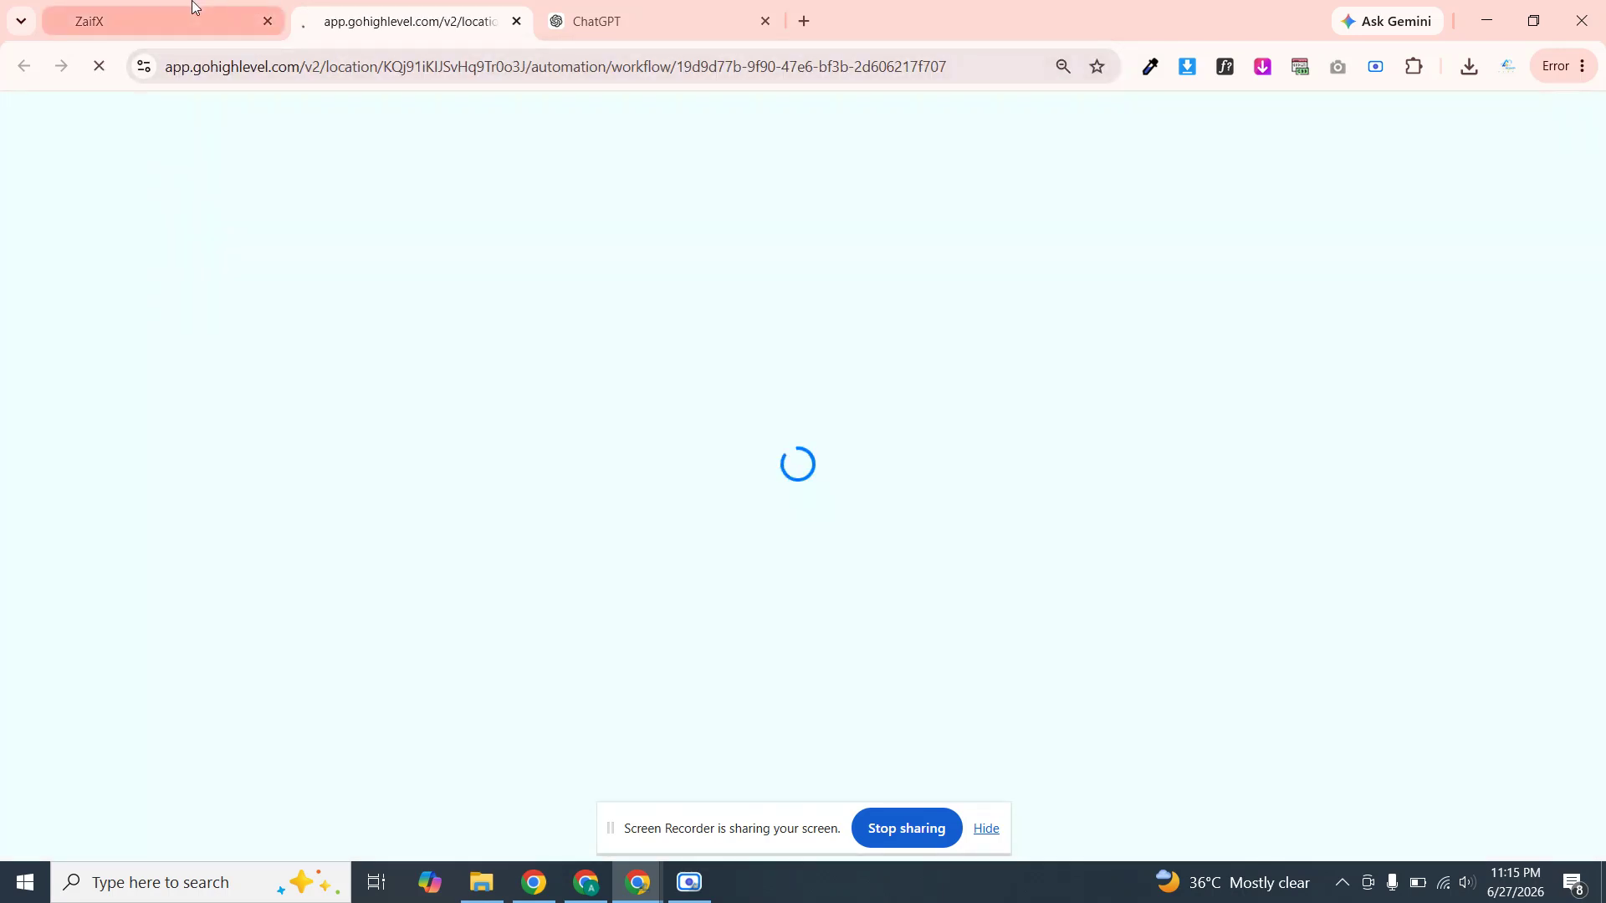
left_click(193, 7)
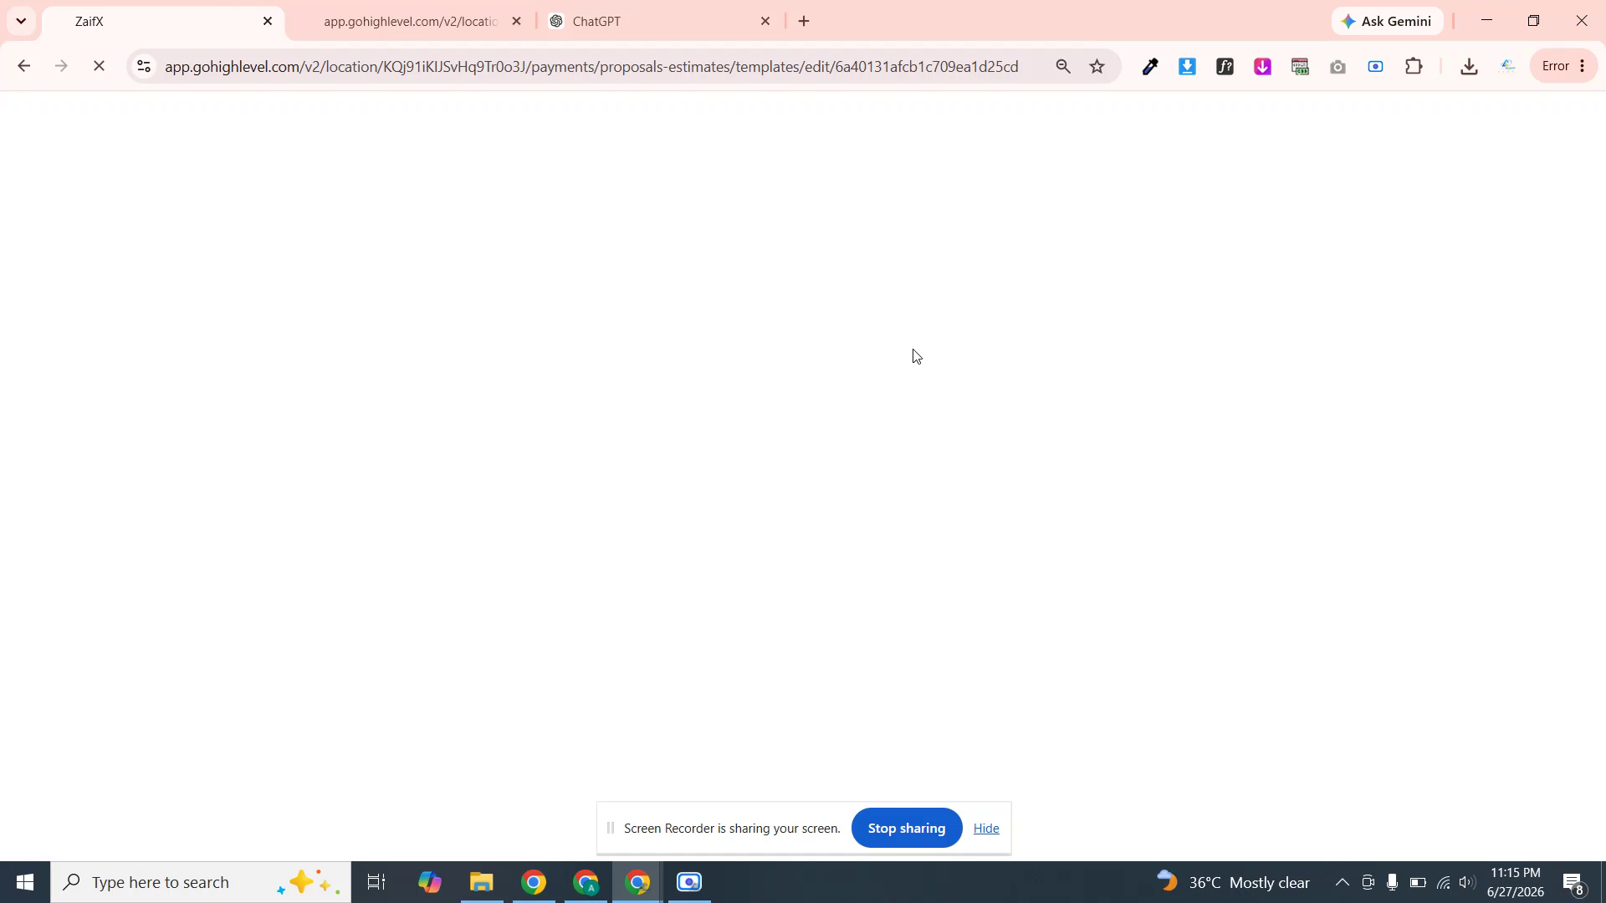
left_click(364, 23)
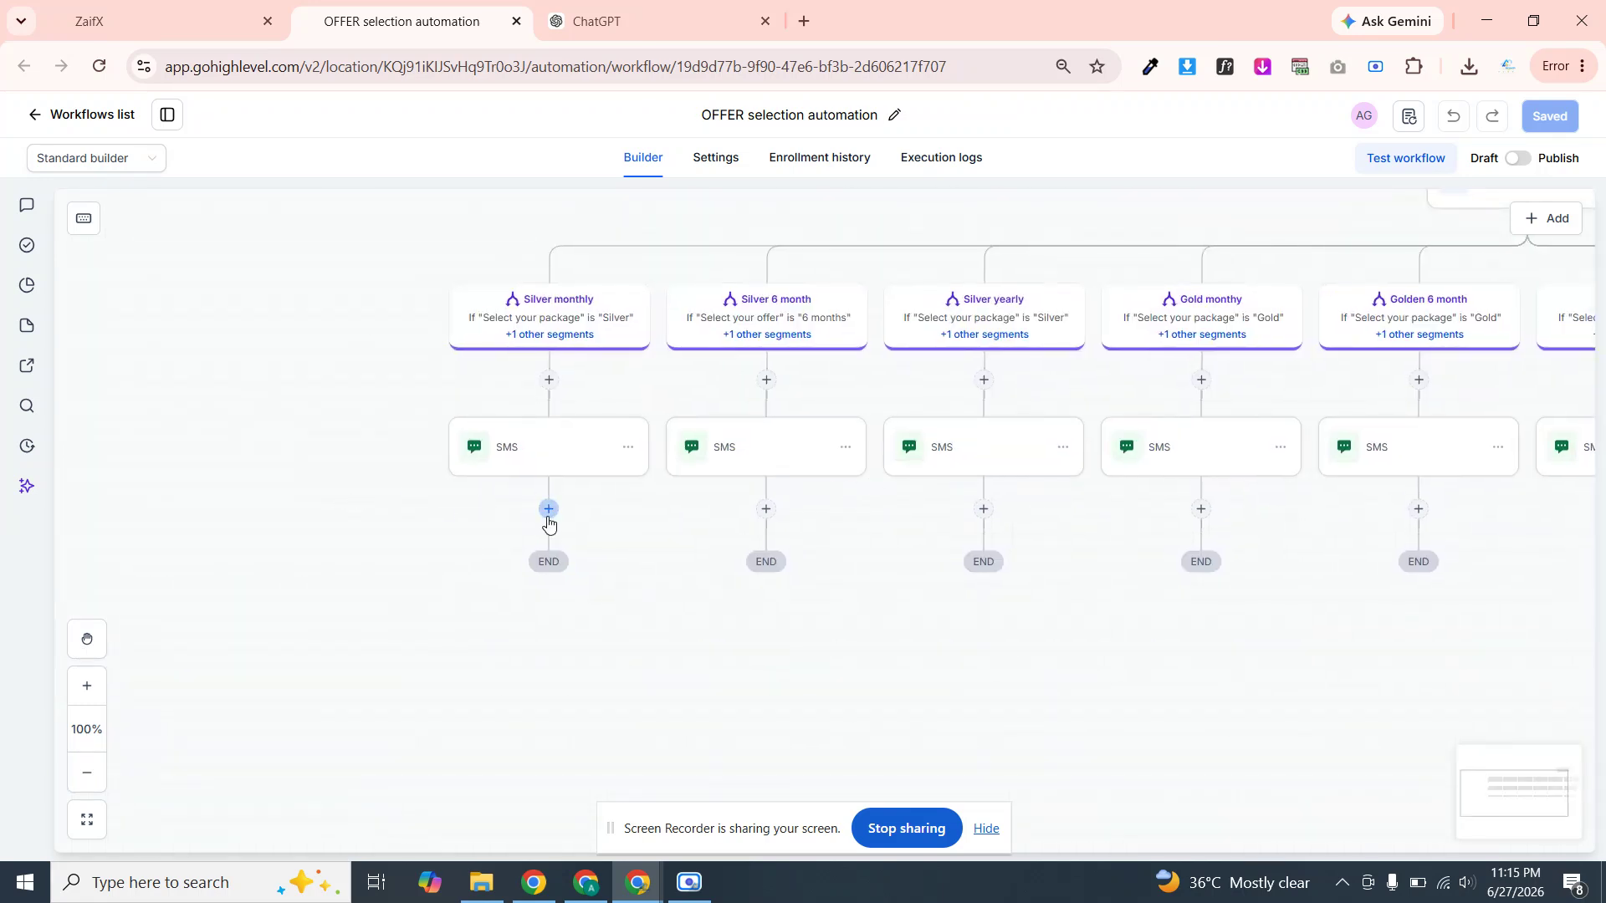
Search the actions for "send" and add "Send documents & contracts" below the Silver monthly branch's SMS
left_click(547, 509)
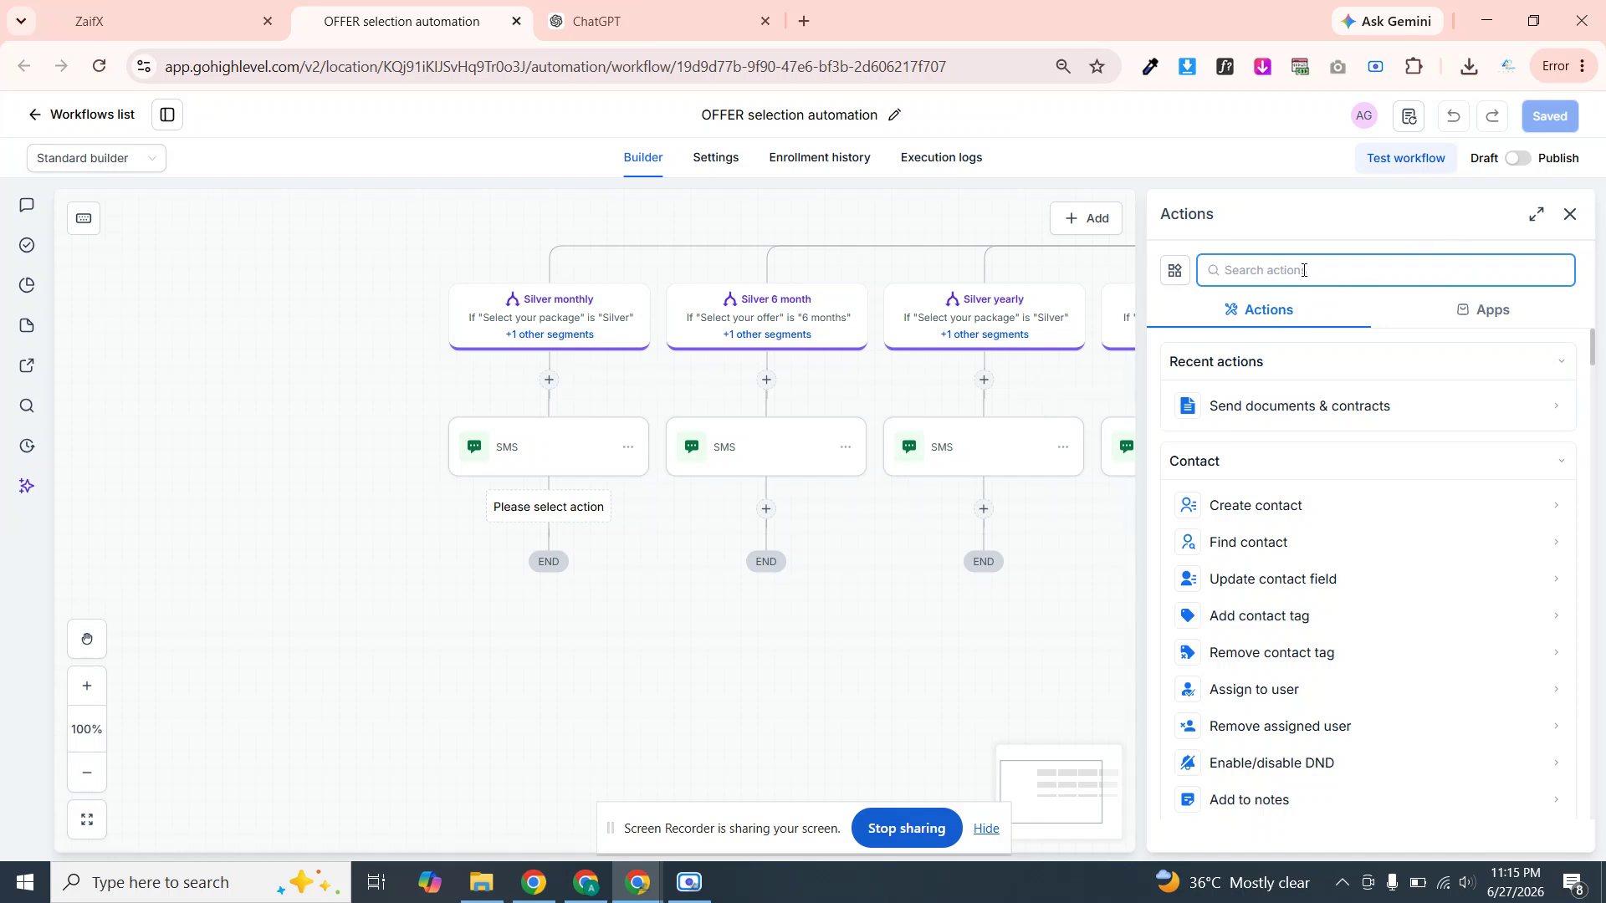
left_click(1303, 270)
type("send")
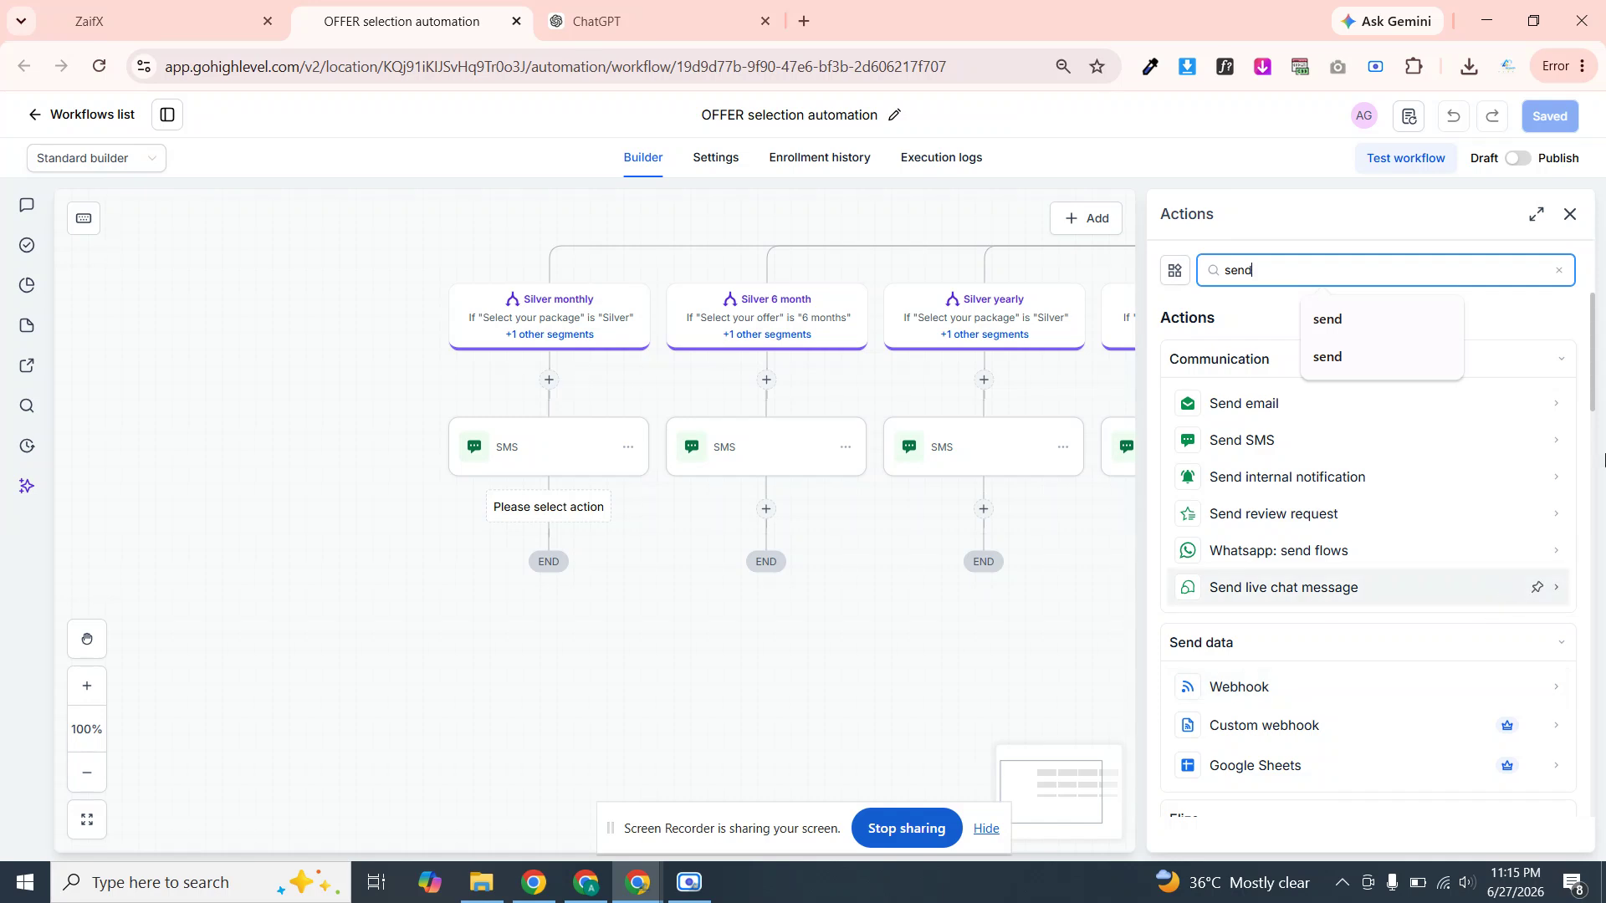
left_click_drag(1595, 377, 1592, 477)
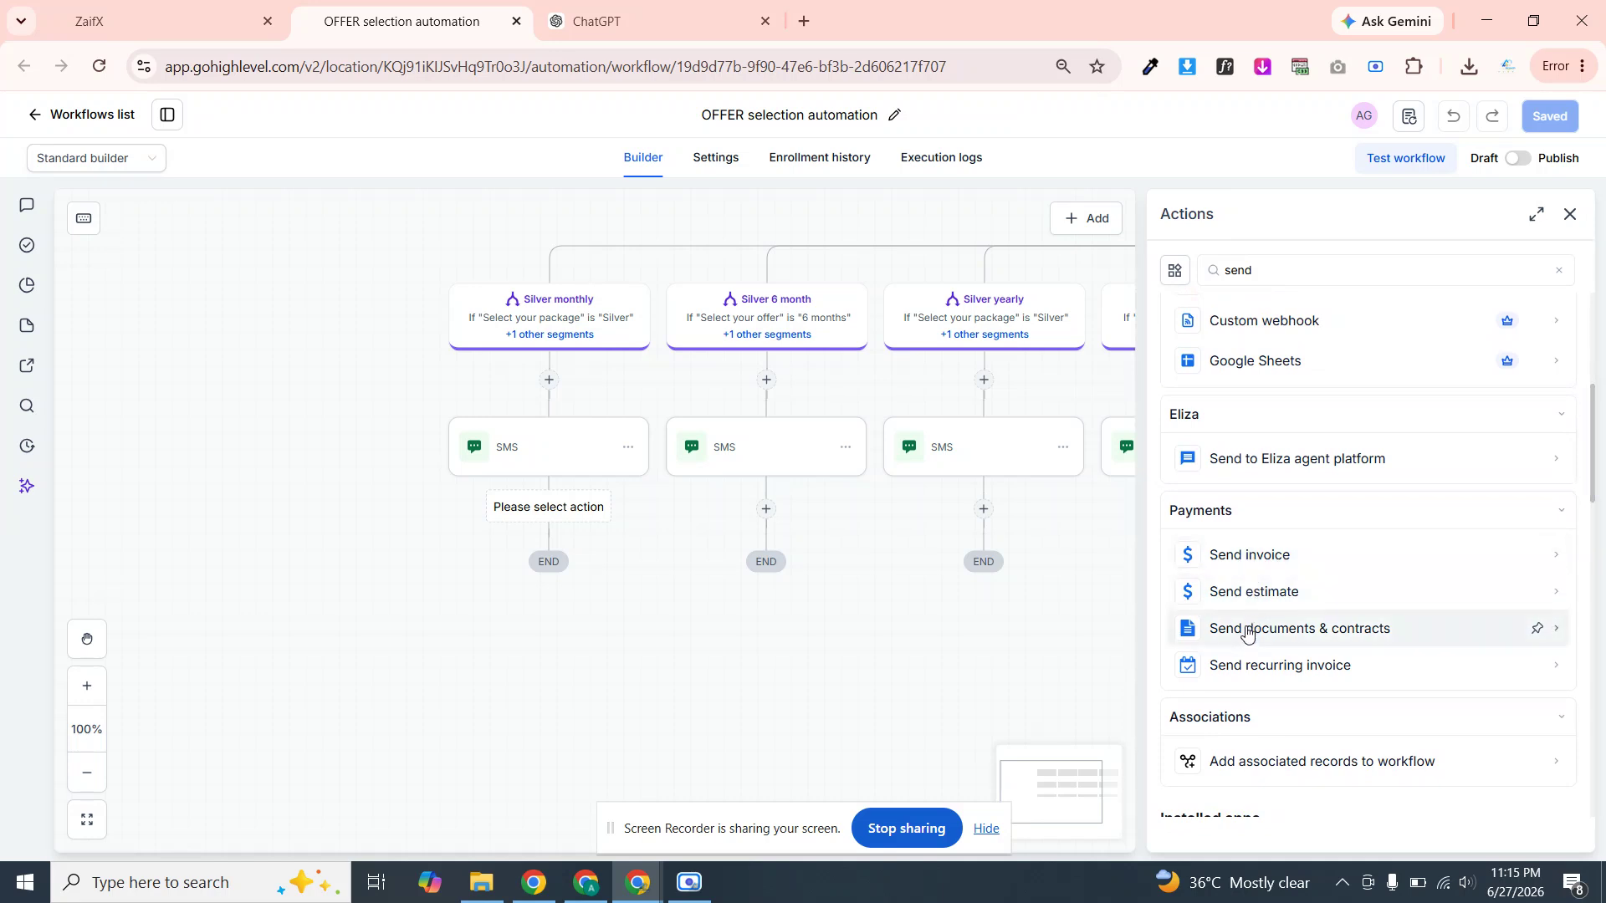
left_click(1246, 634)
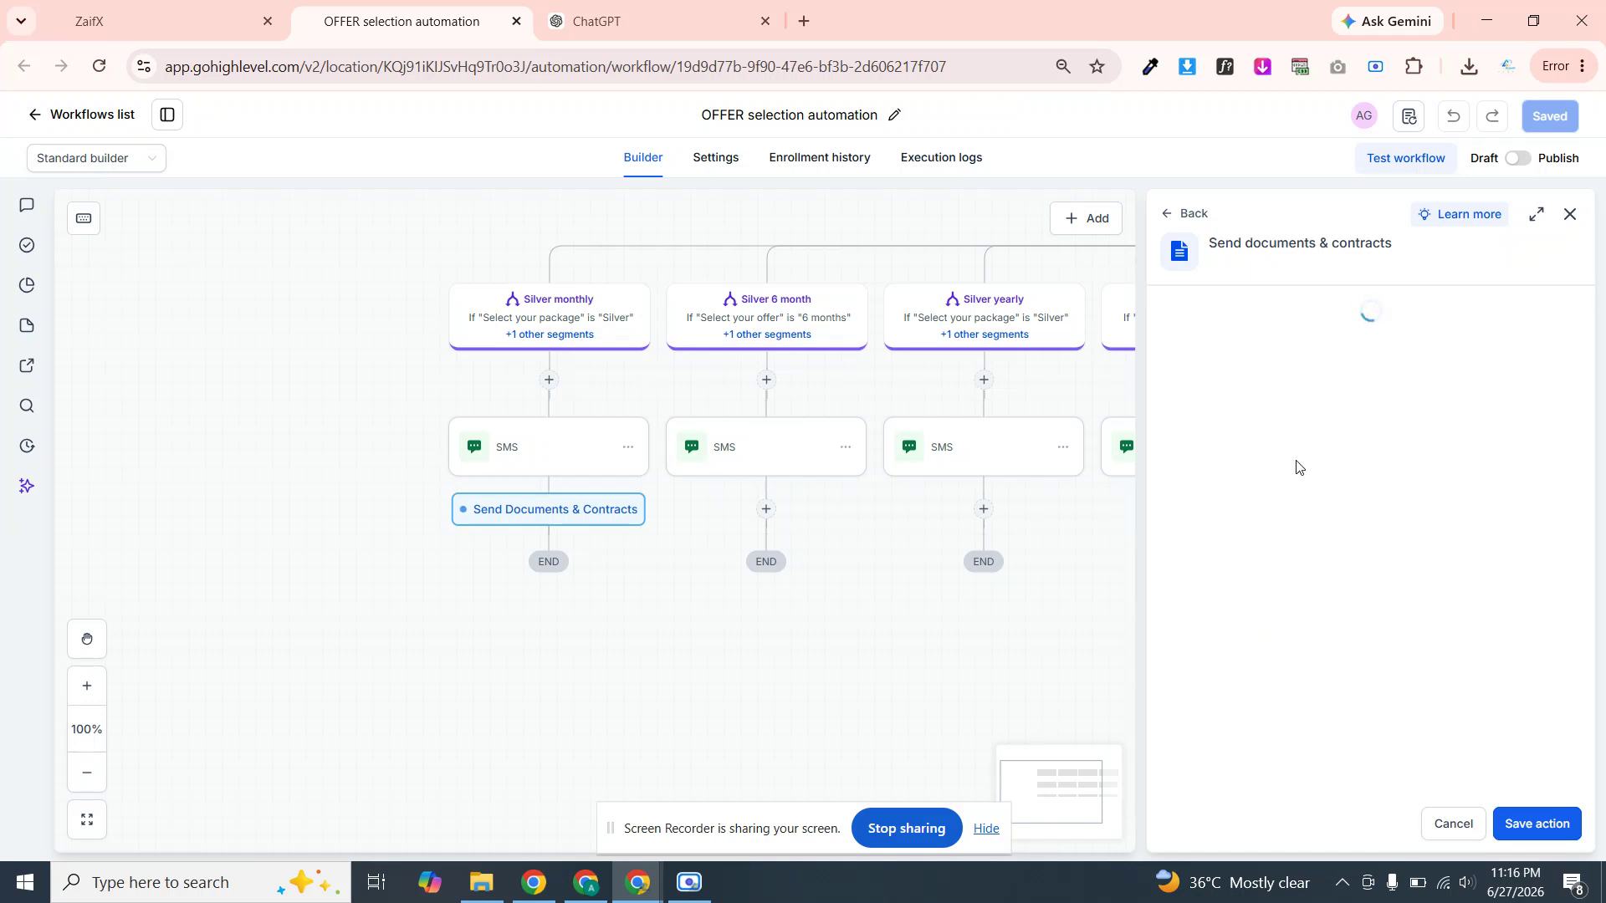
Choose the sending user and the "Offer subsription agreement - Template" template for the document action, and save the action
left_click(1272, 414)
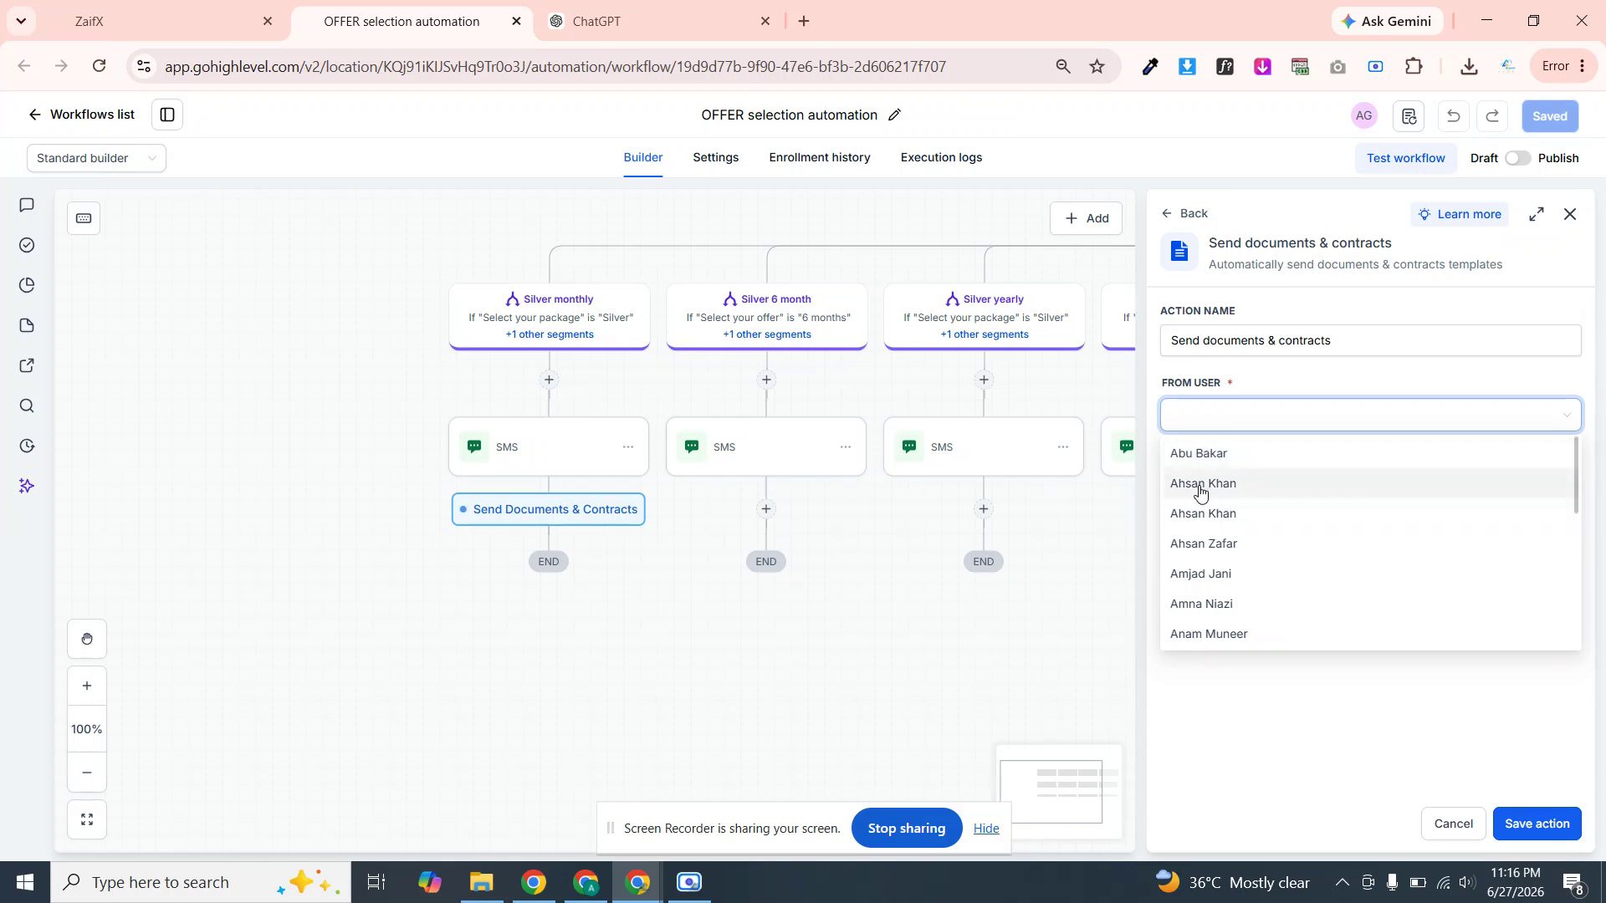
left_click(1200, 494)
left_click(1266, 483)
left_click(1245, 524)
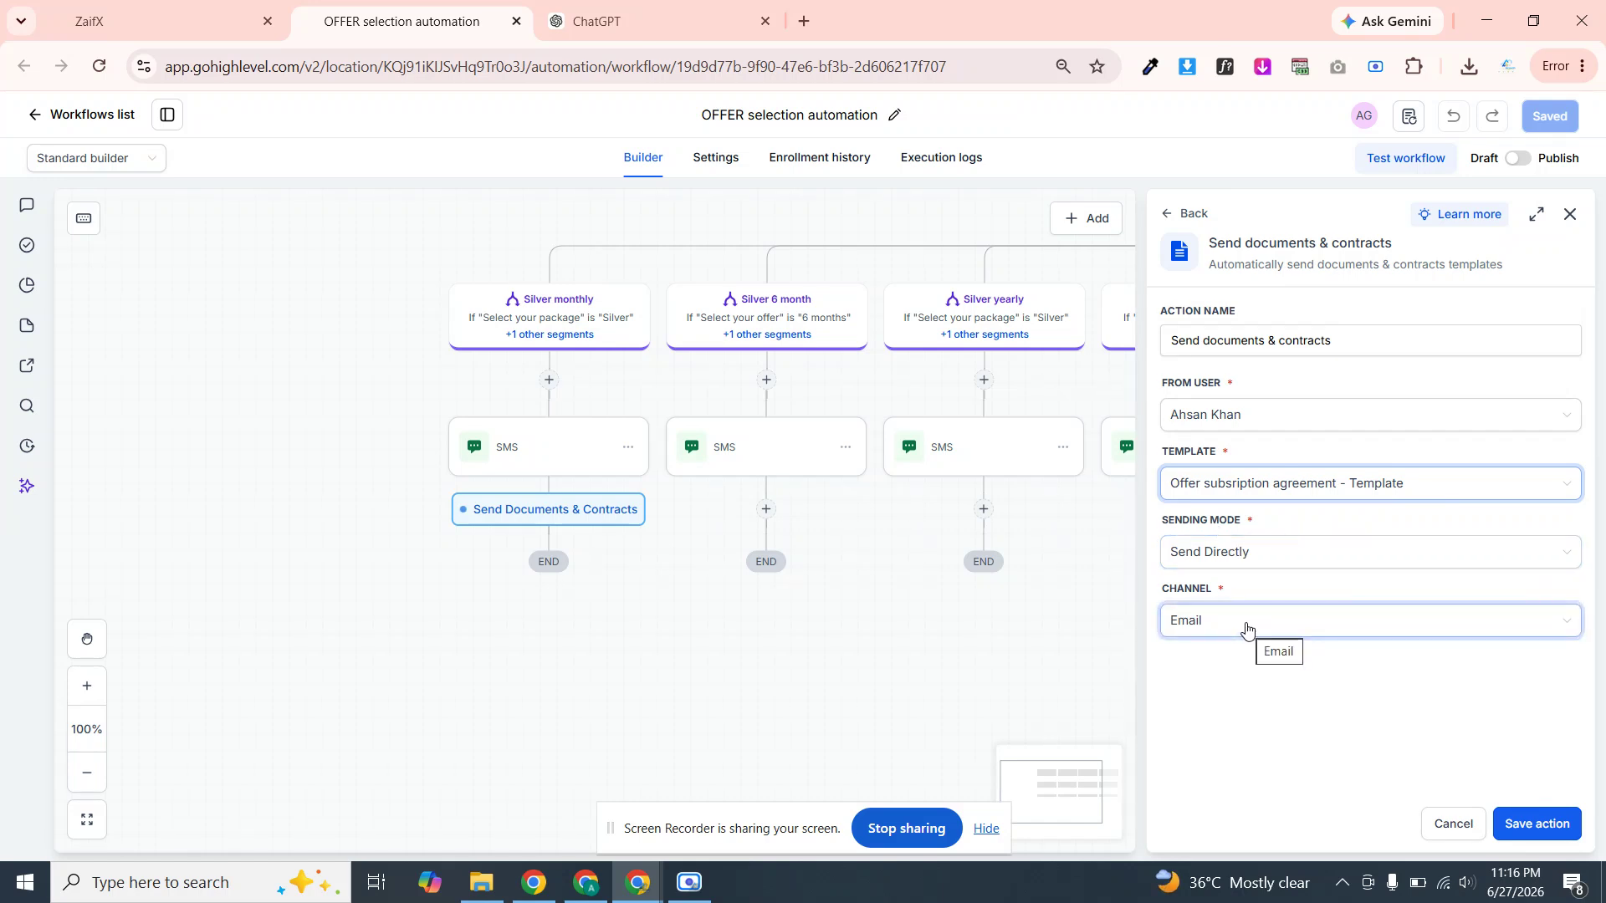
left_click(1523, 828)
left_click(1523, 826)
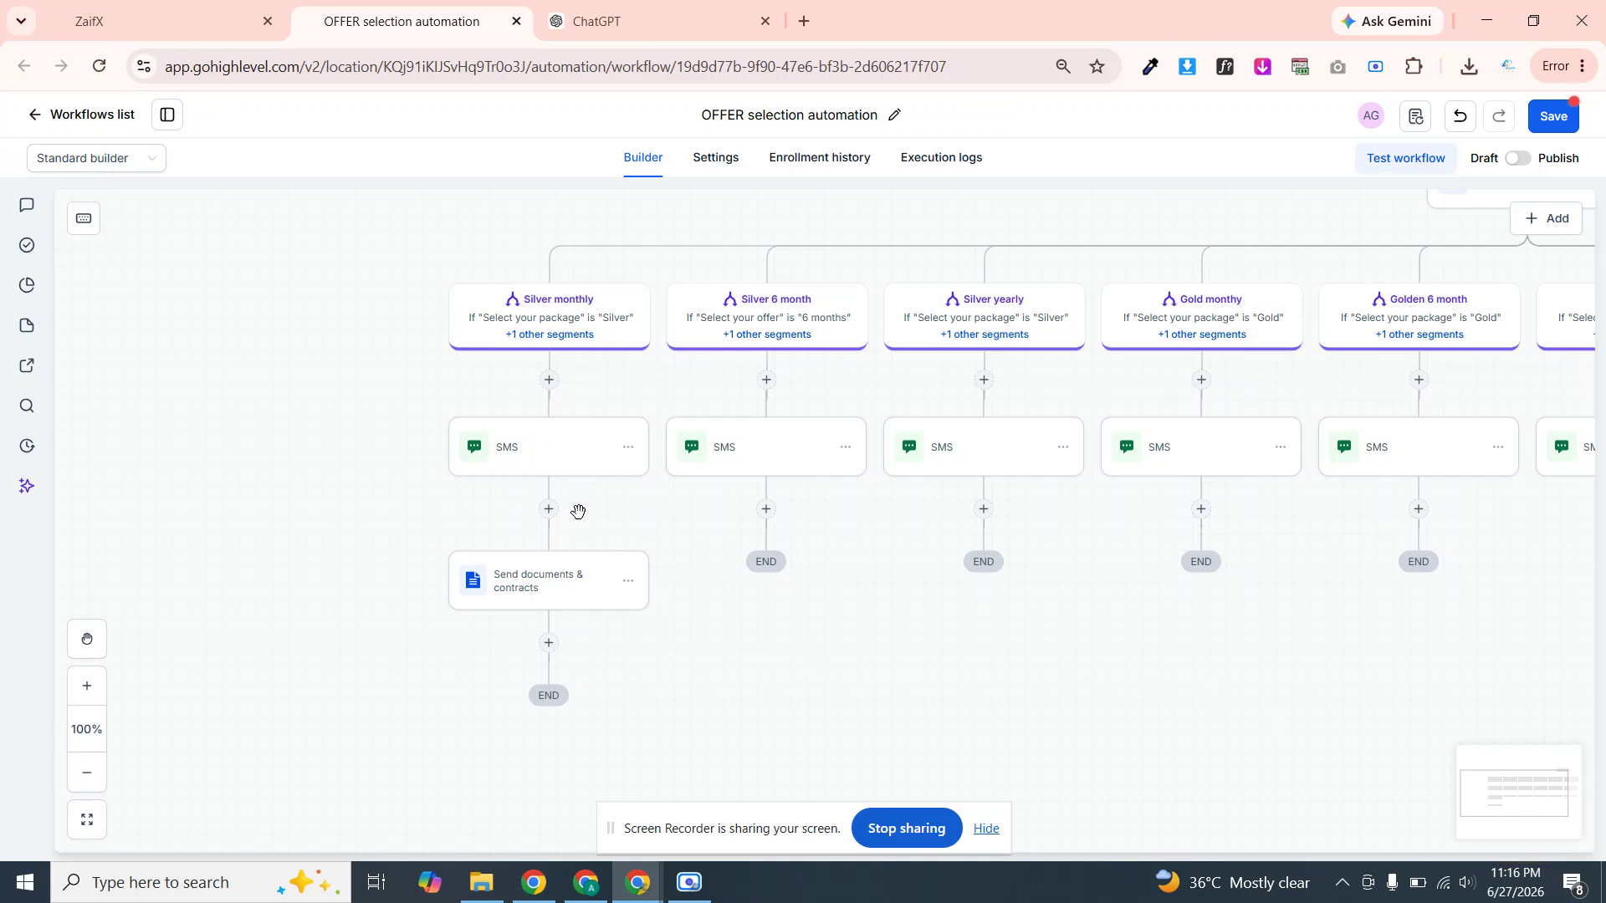
Copy the Silver monthly "Send documents & contracts" action and paste it below the SMS in the Silver 6 month and Silver yearly branches
left_click(625, 582)
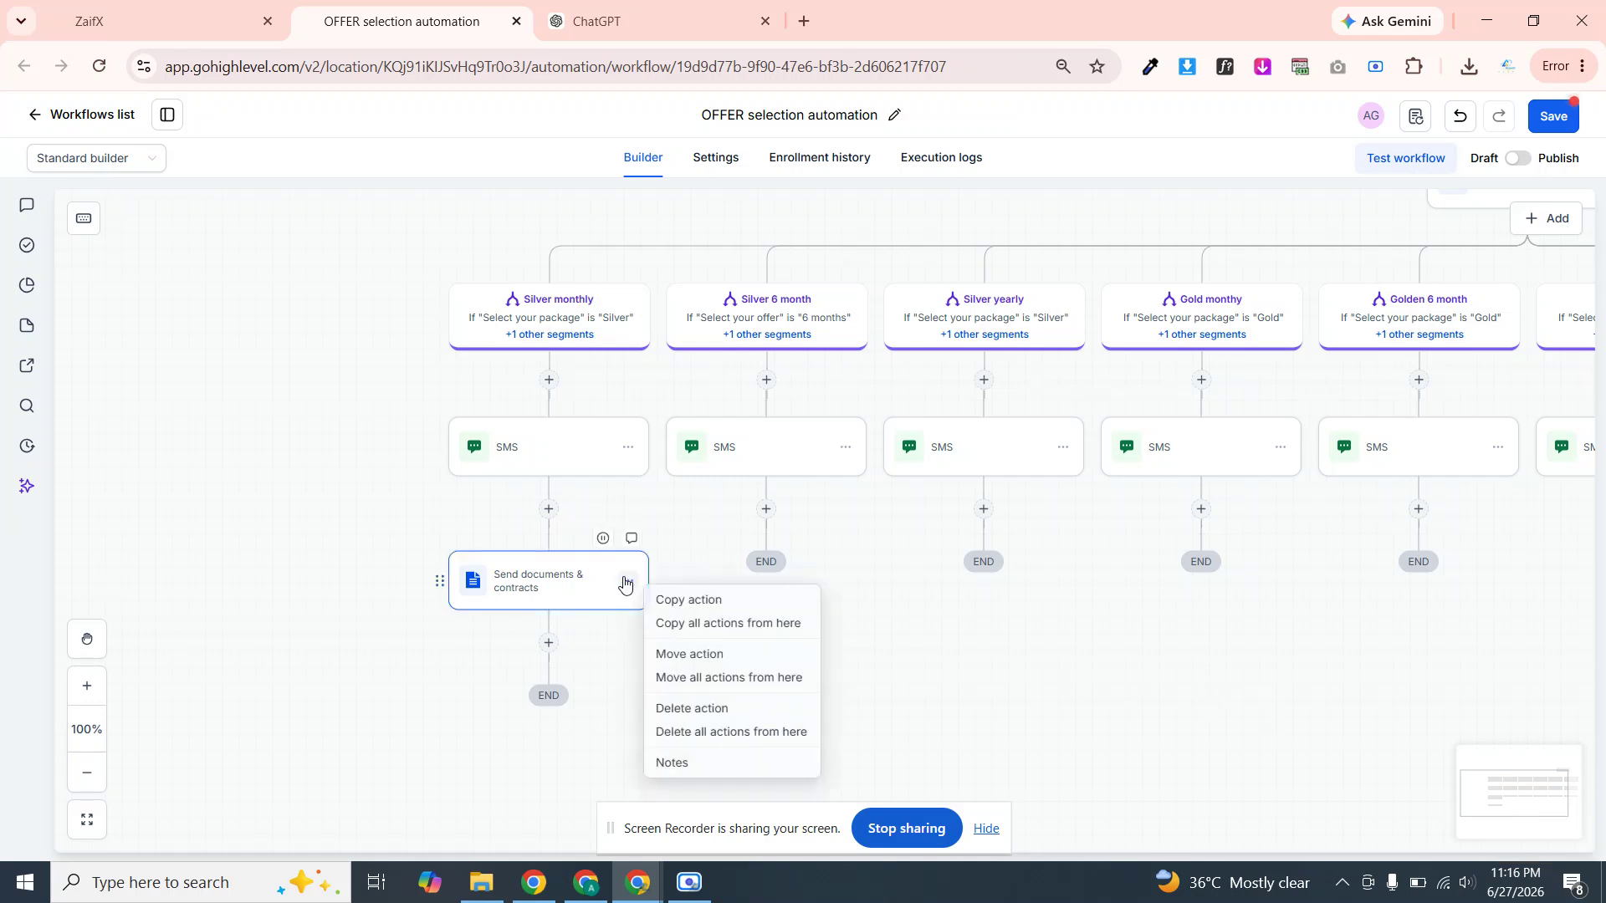
left_click(669, 603)
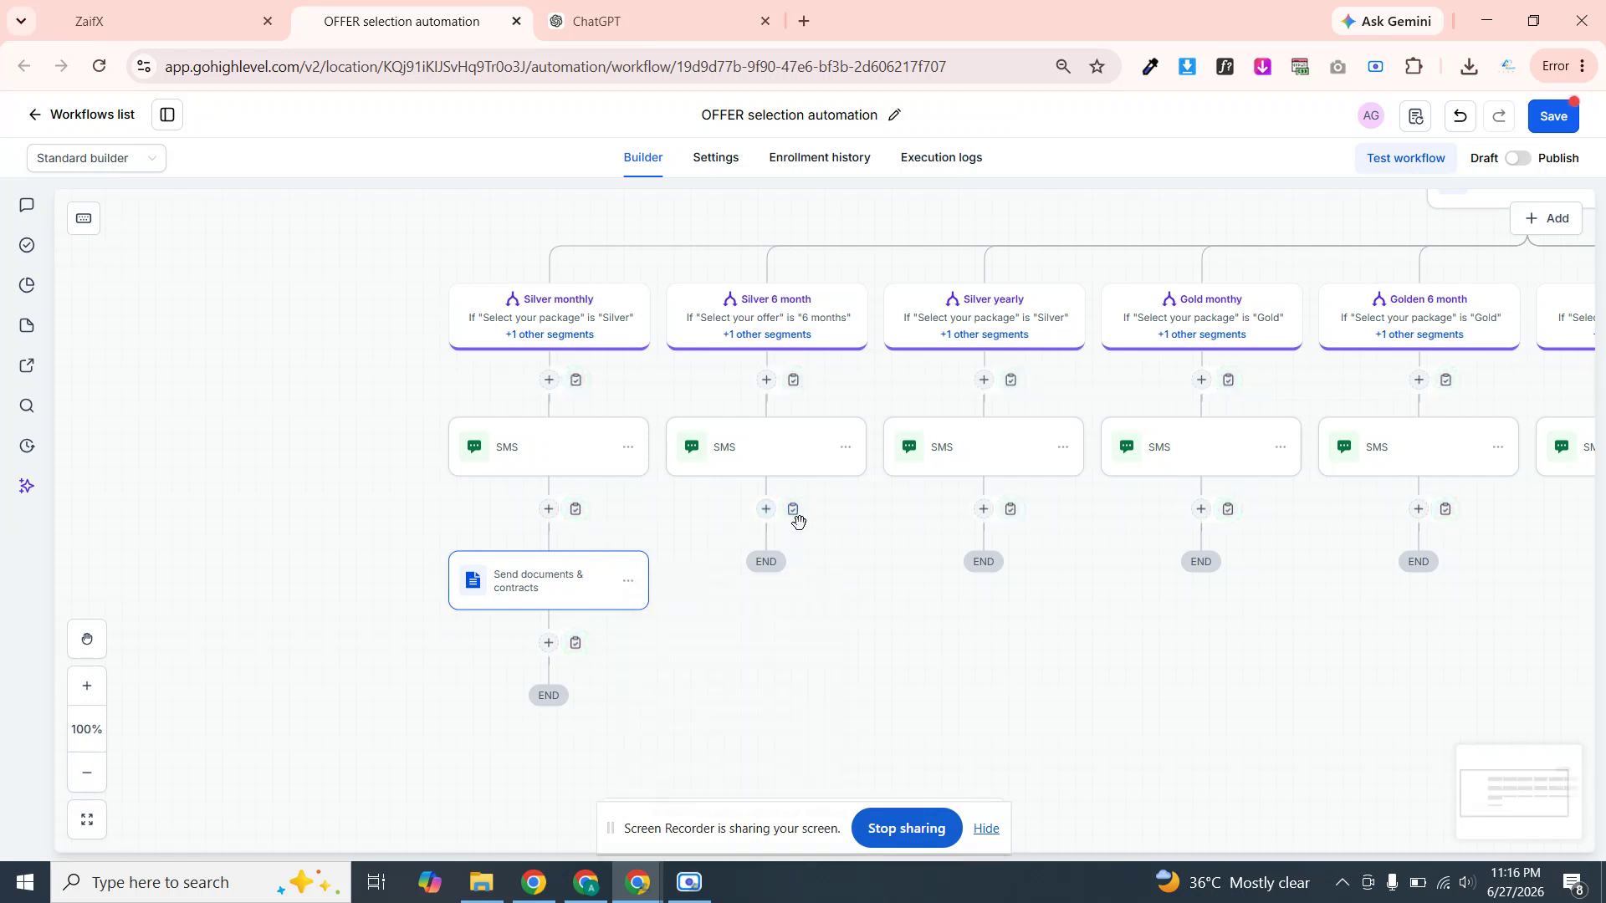
left_click(794, 511)
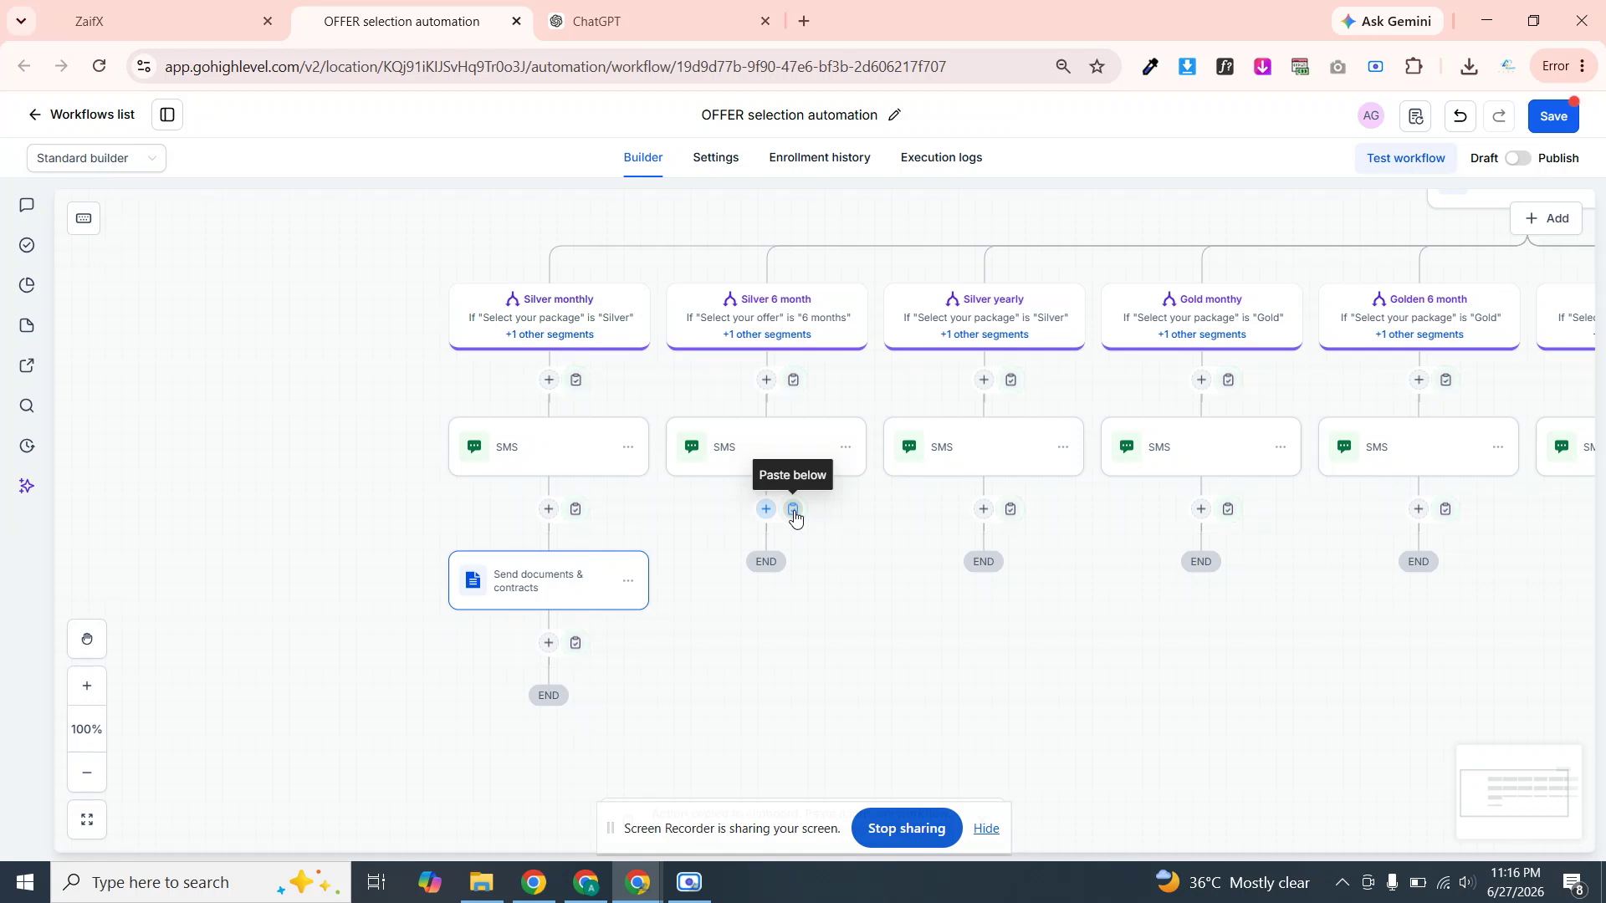
left_click(1012, 509)
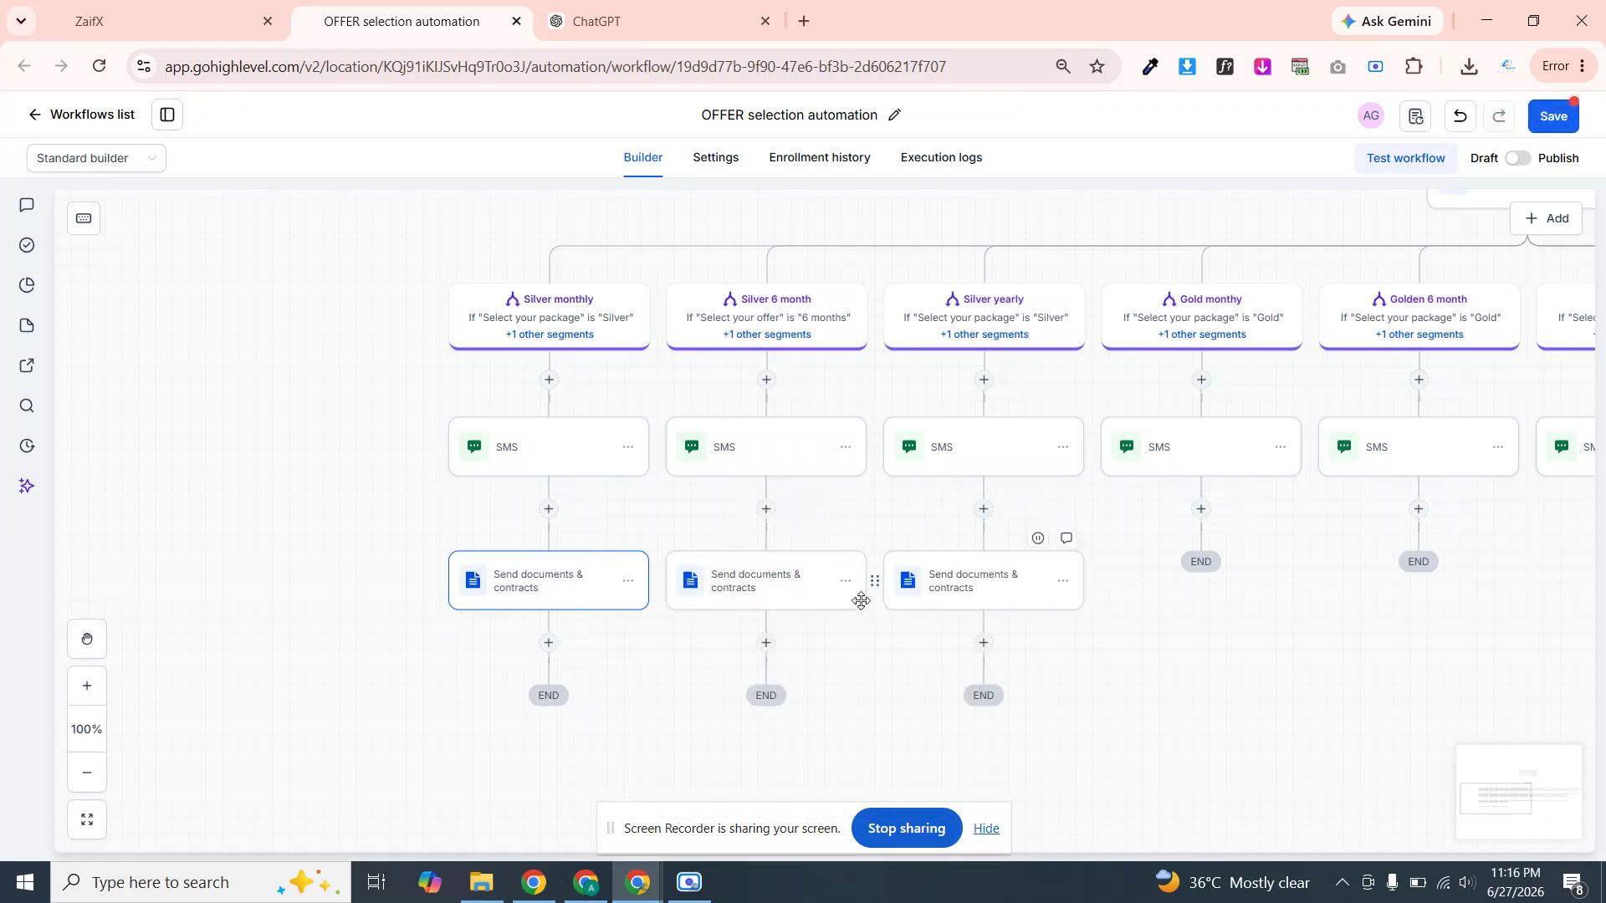
Check the Silver 6 month document action's sending mode, reselect "Offer subsription agreement - Template" and save the action
left_click(781, 584)
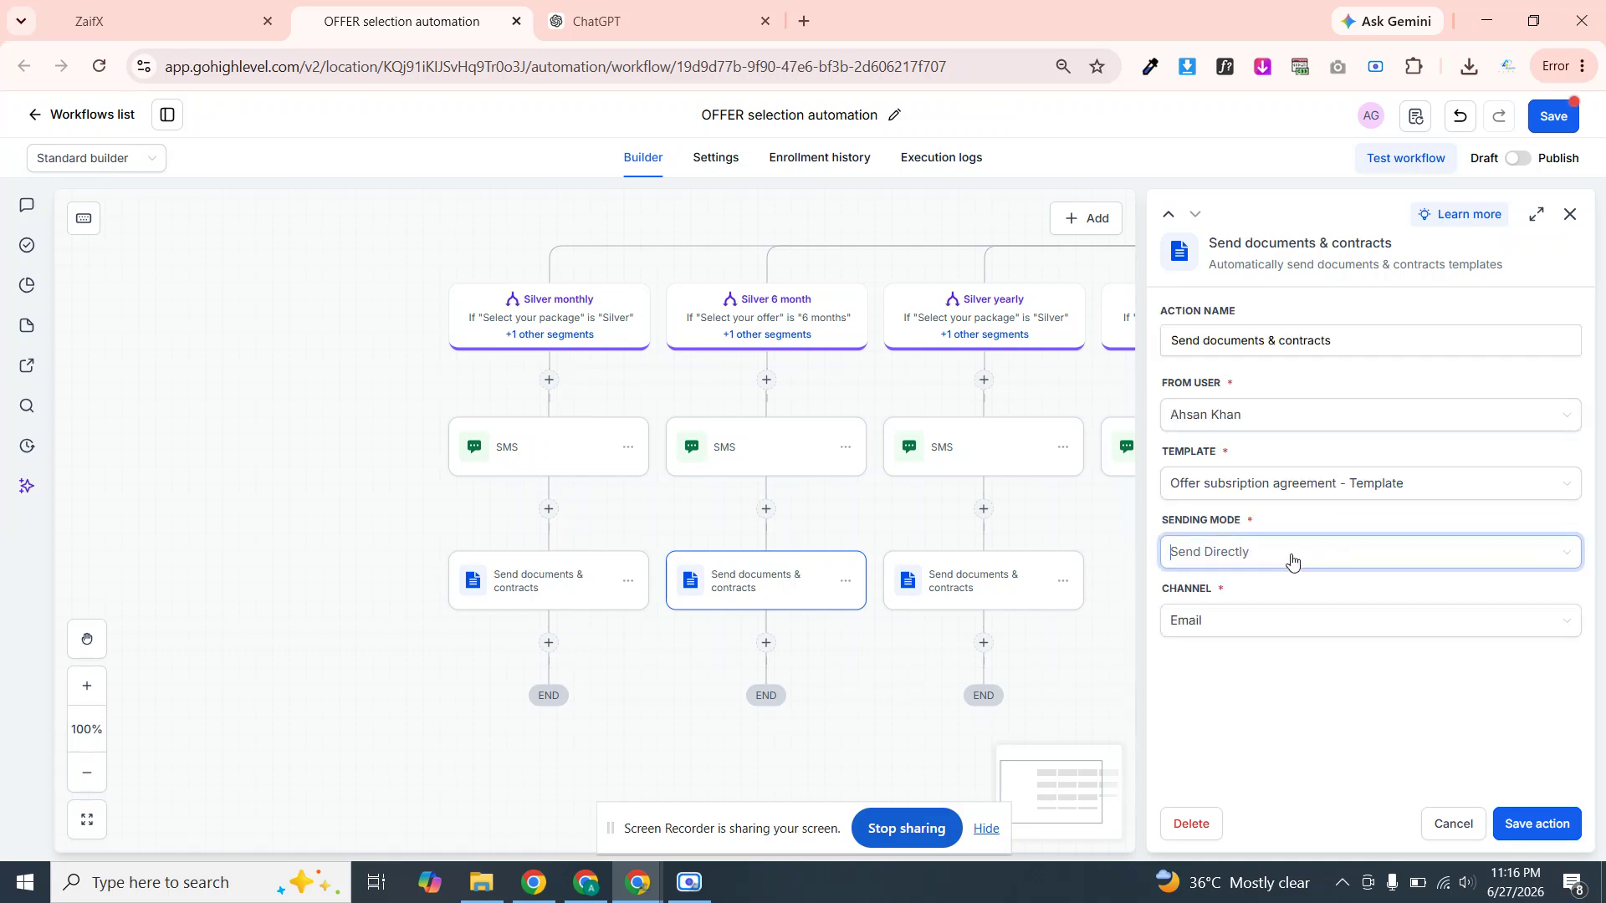
left_click(1291, 562)
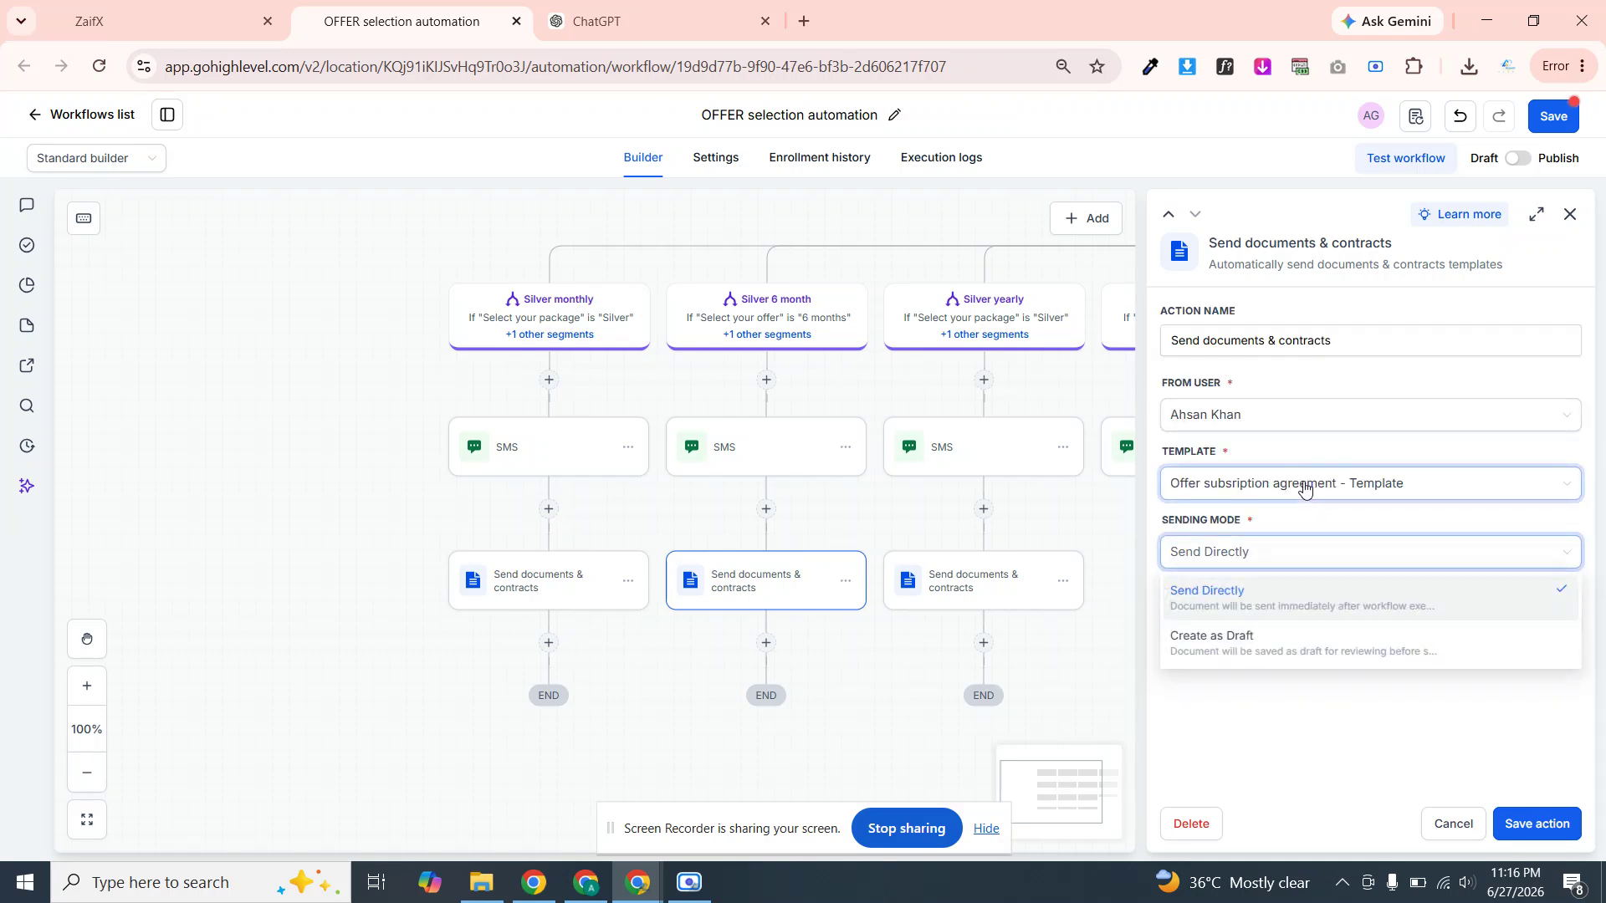
left_click(1302, 453)
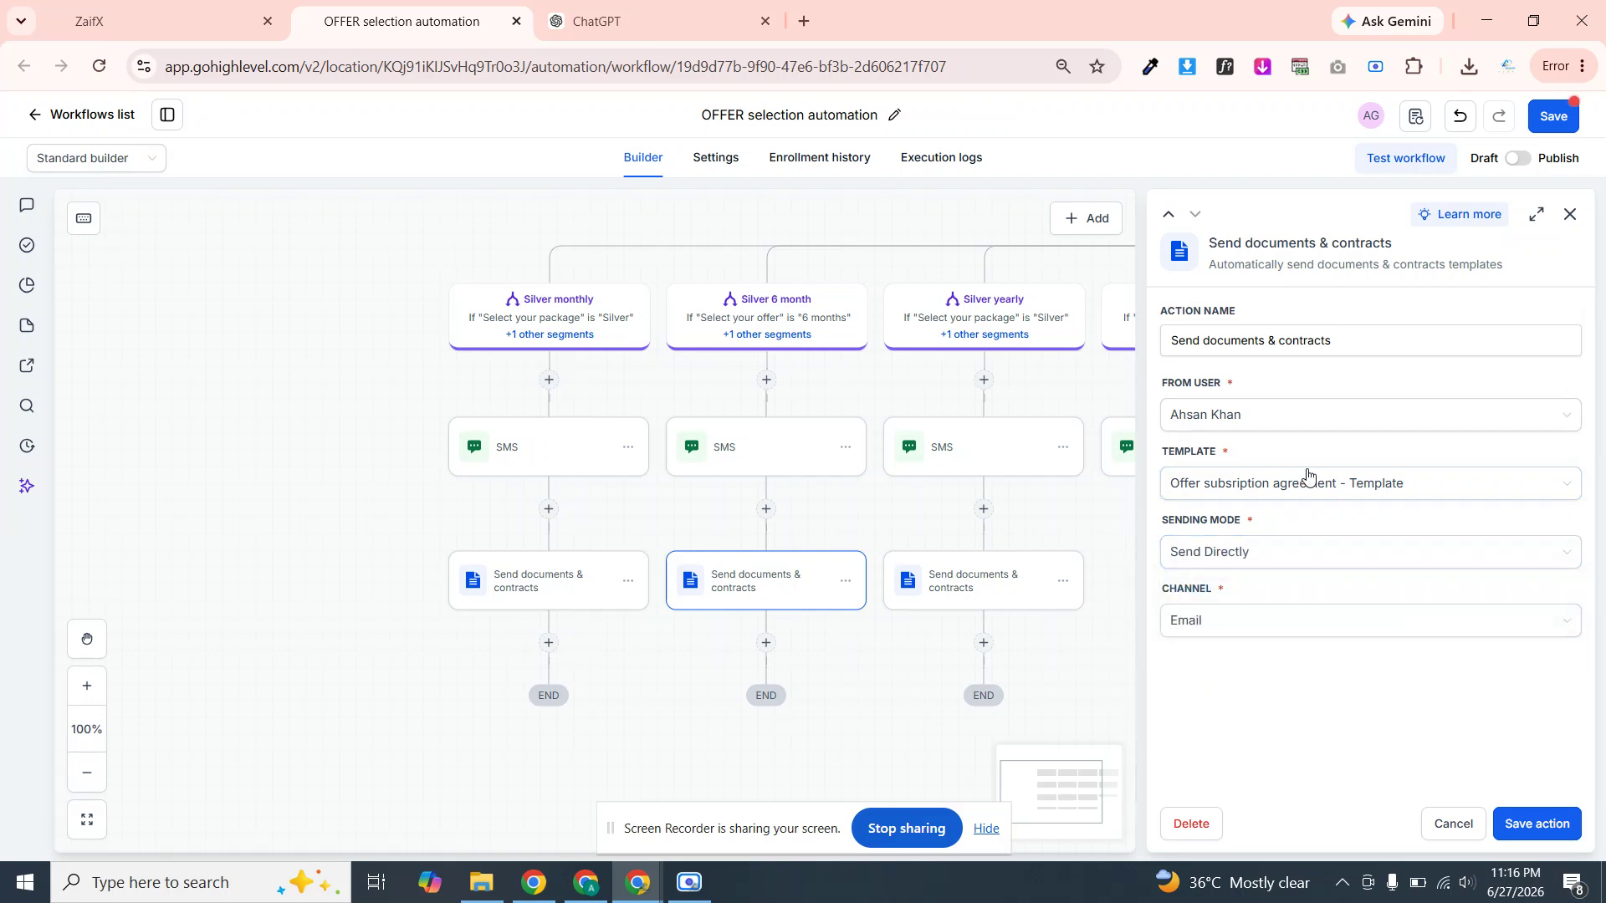
left_click(1307, 485)
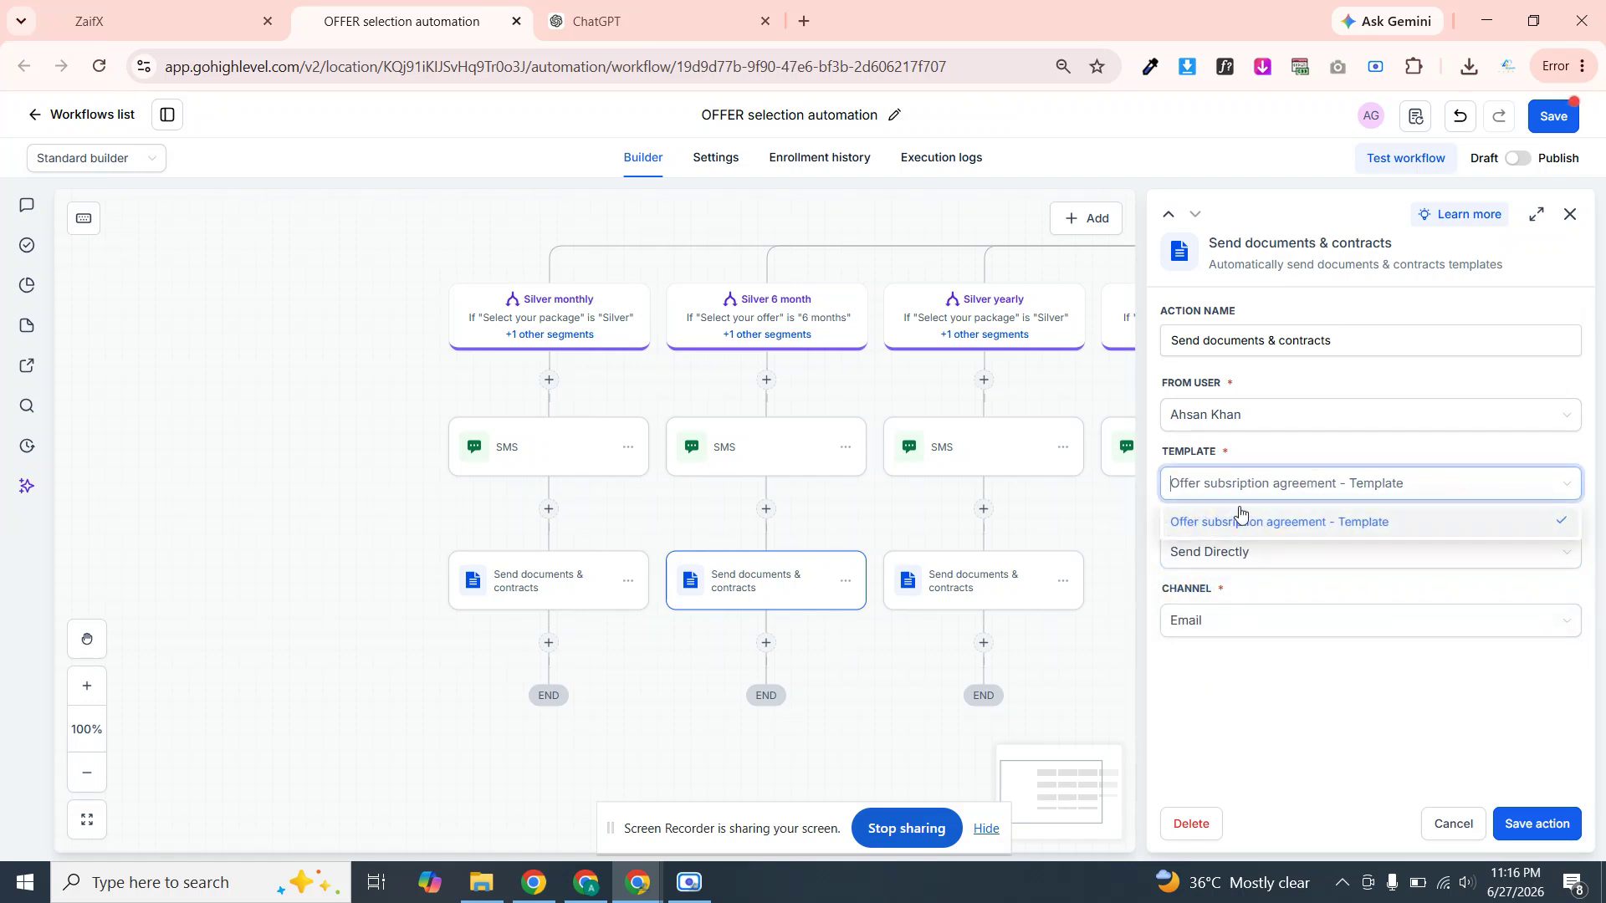
left_click(1237, 524)
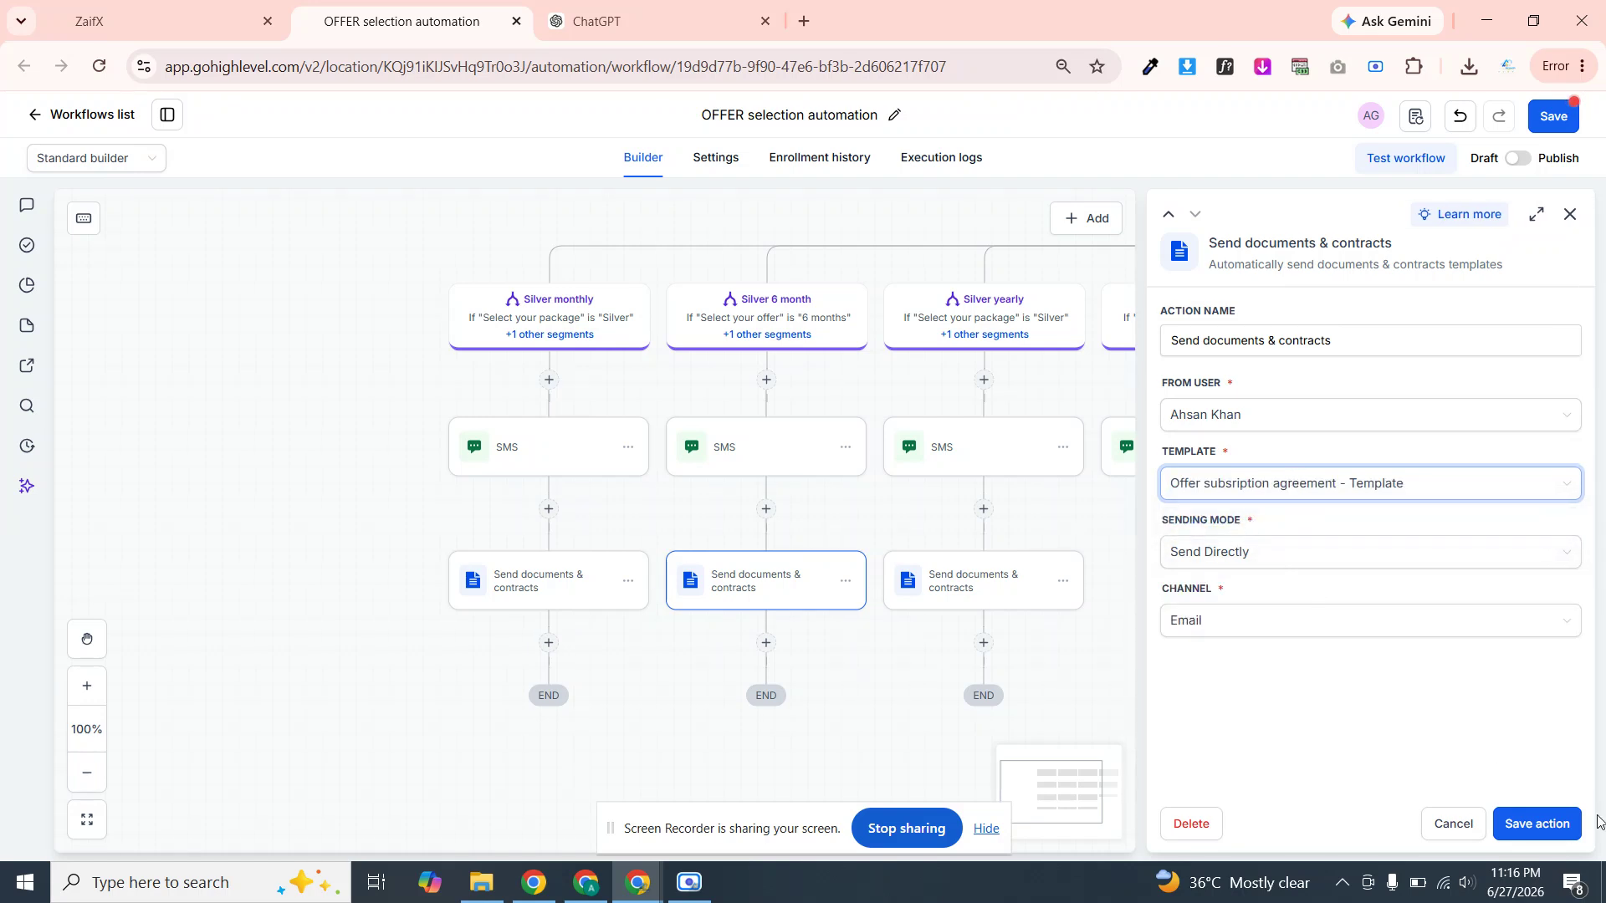
left_click(1557, 826)
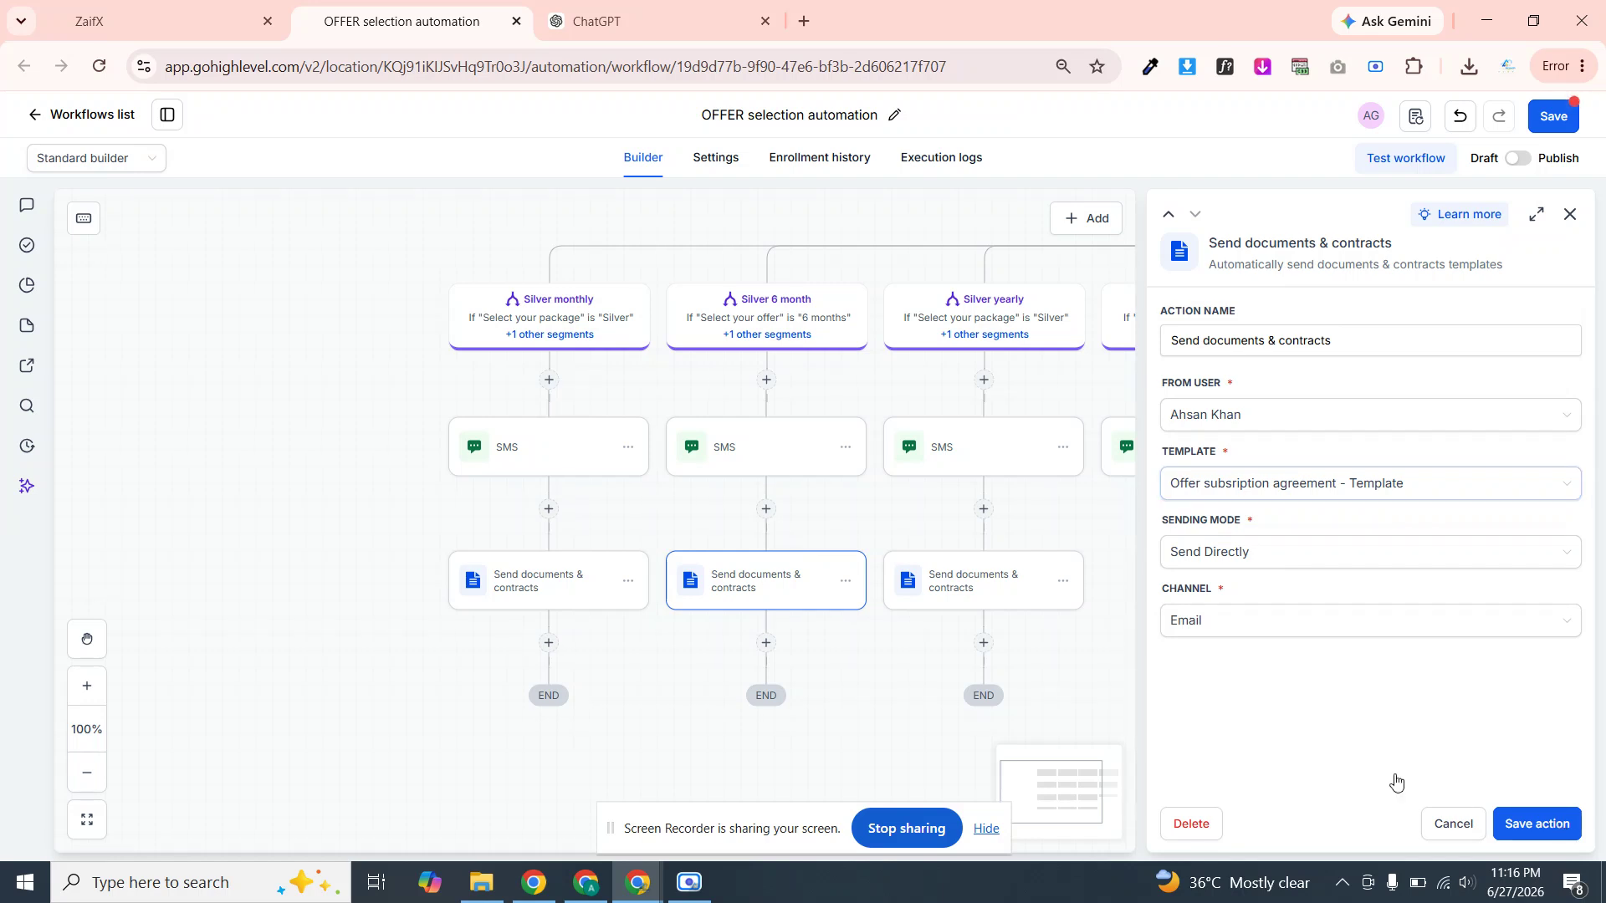
Paste the copied "Send documents & contracts" action below the SMS in the Gold monthly, Golden 6 month and Gold Yearly branches
mouse_move(1202, 510)
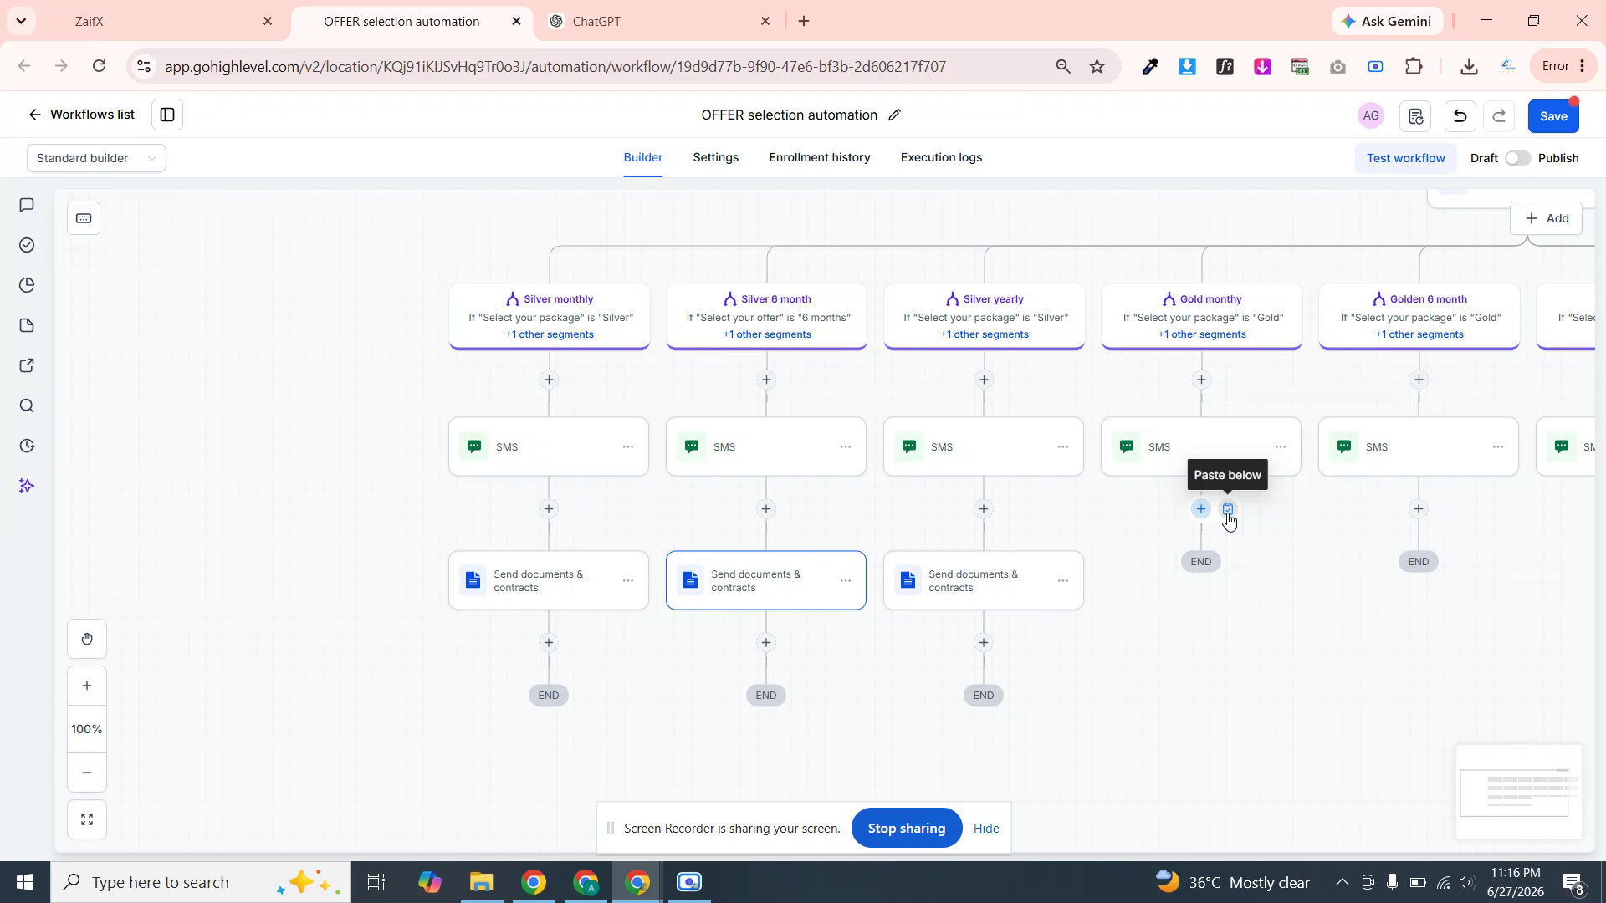
left_click(1228, 510)
mouse_move(1441, 512)
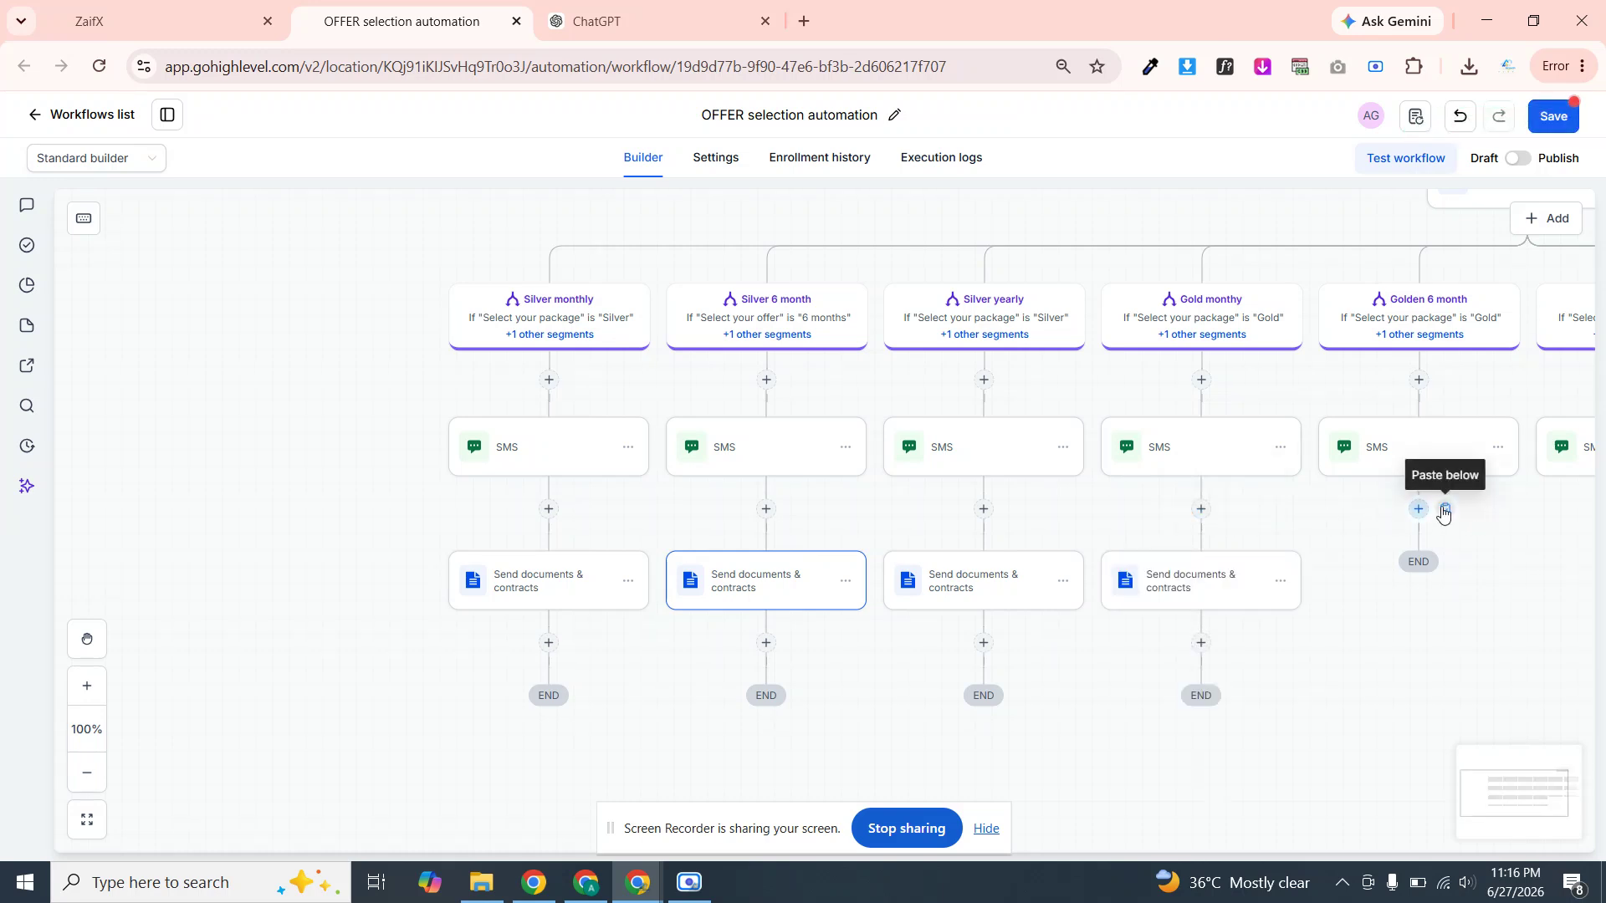
left_click(1445, 512)
left_click_drag(1091, 707, 742, 656)
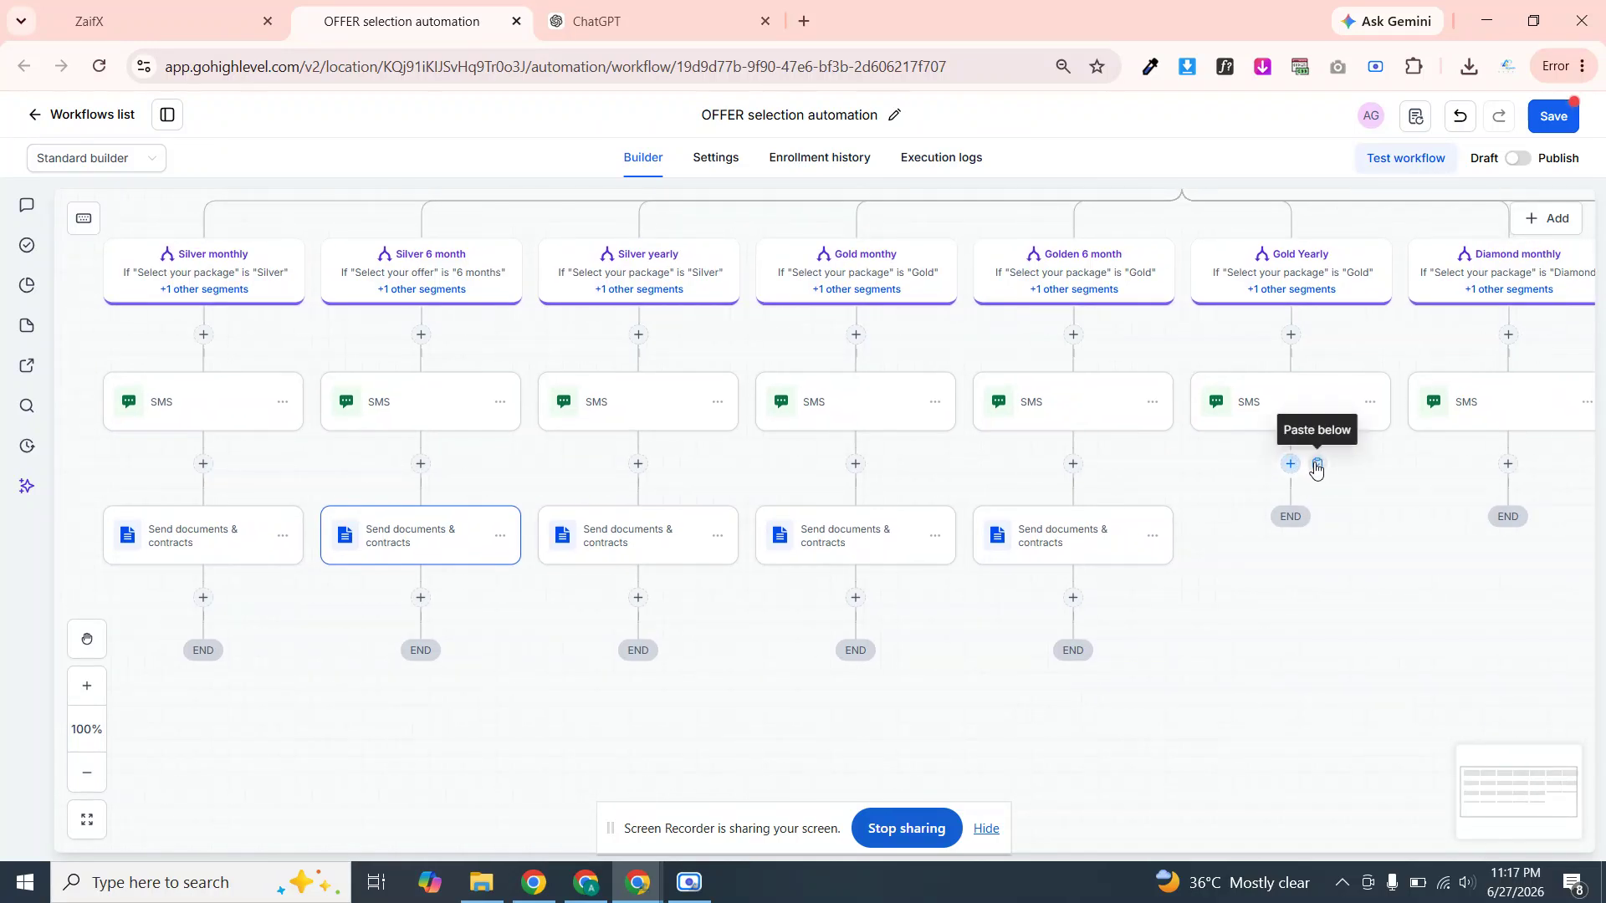
left_click(1316, 468)
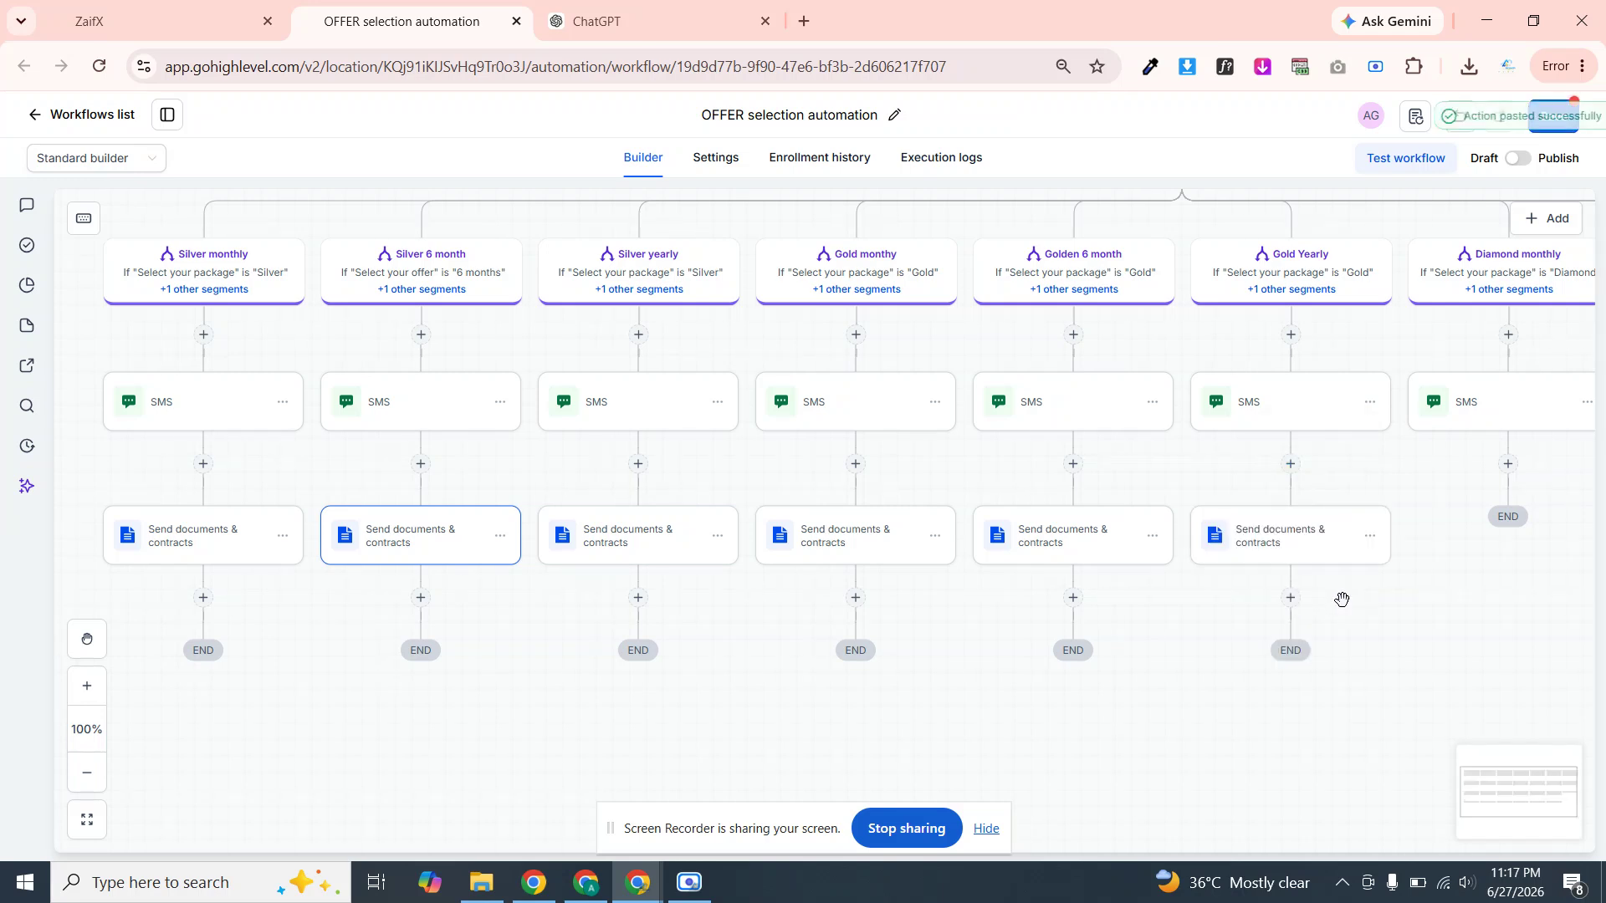
Paste the document action below the SMS in the Diamond monthly, Diamond 6 month and Diamond Yearly branches, and save the workflow
left_click_drag(1373, 621, 1132, 610)
mouse_move(1296, 462)
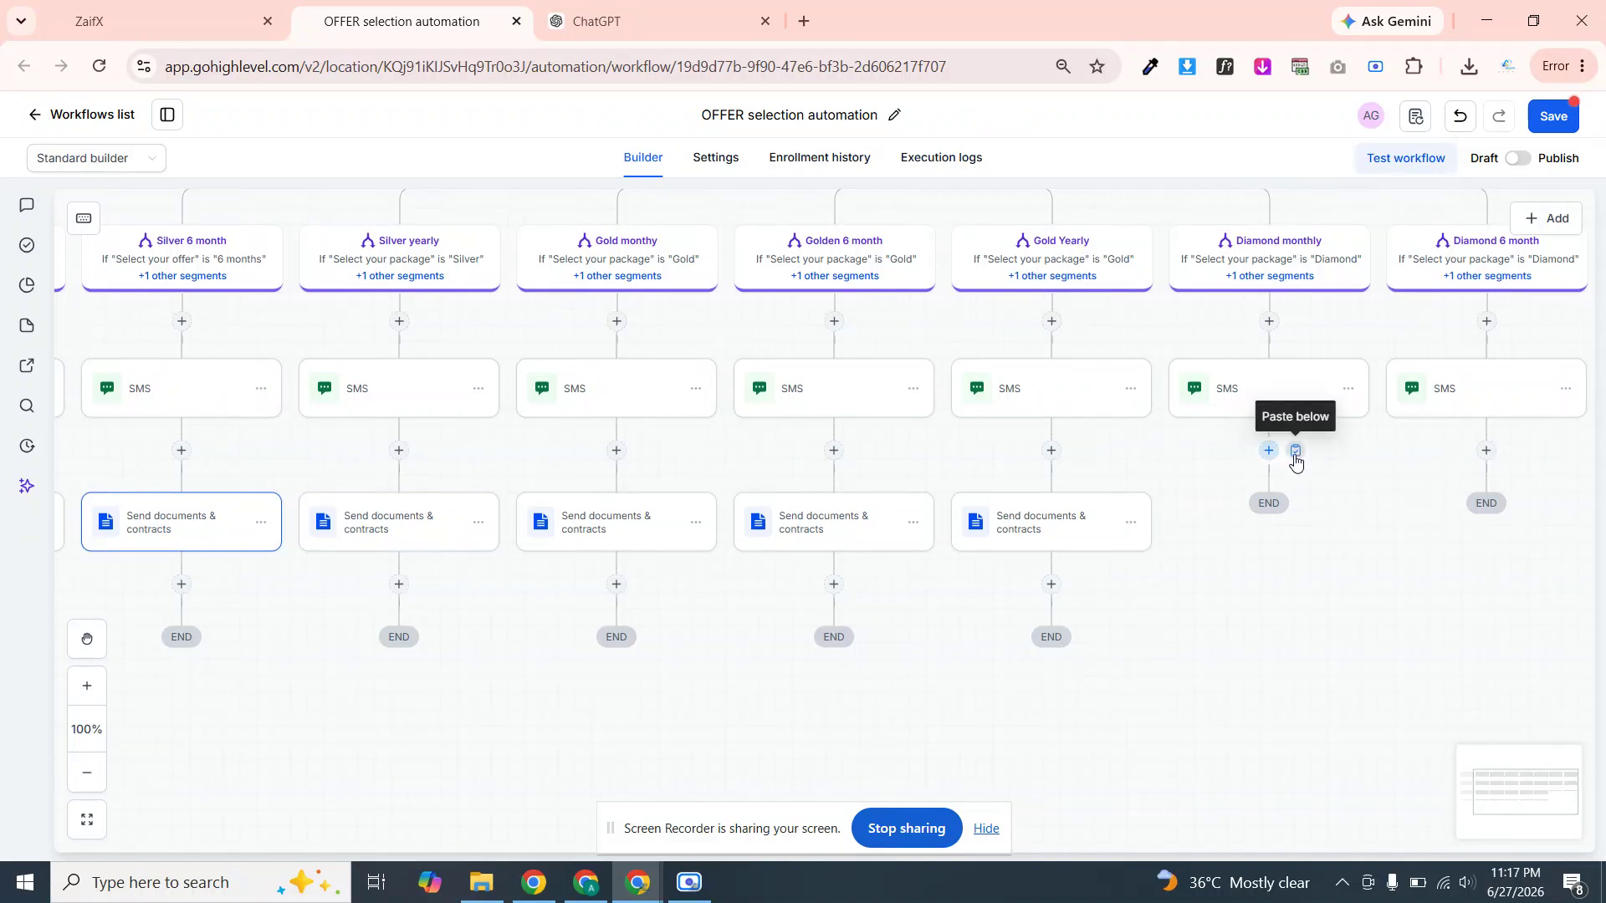
left_click(1295, 454)
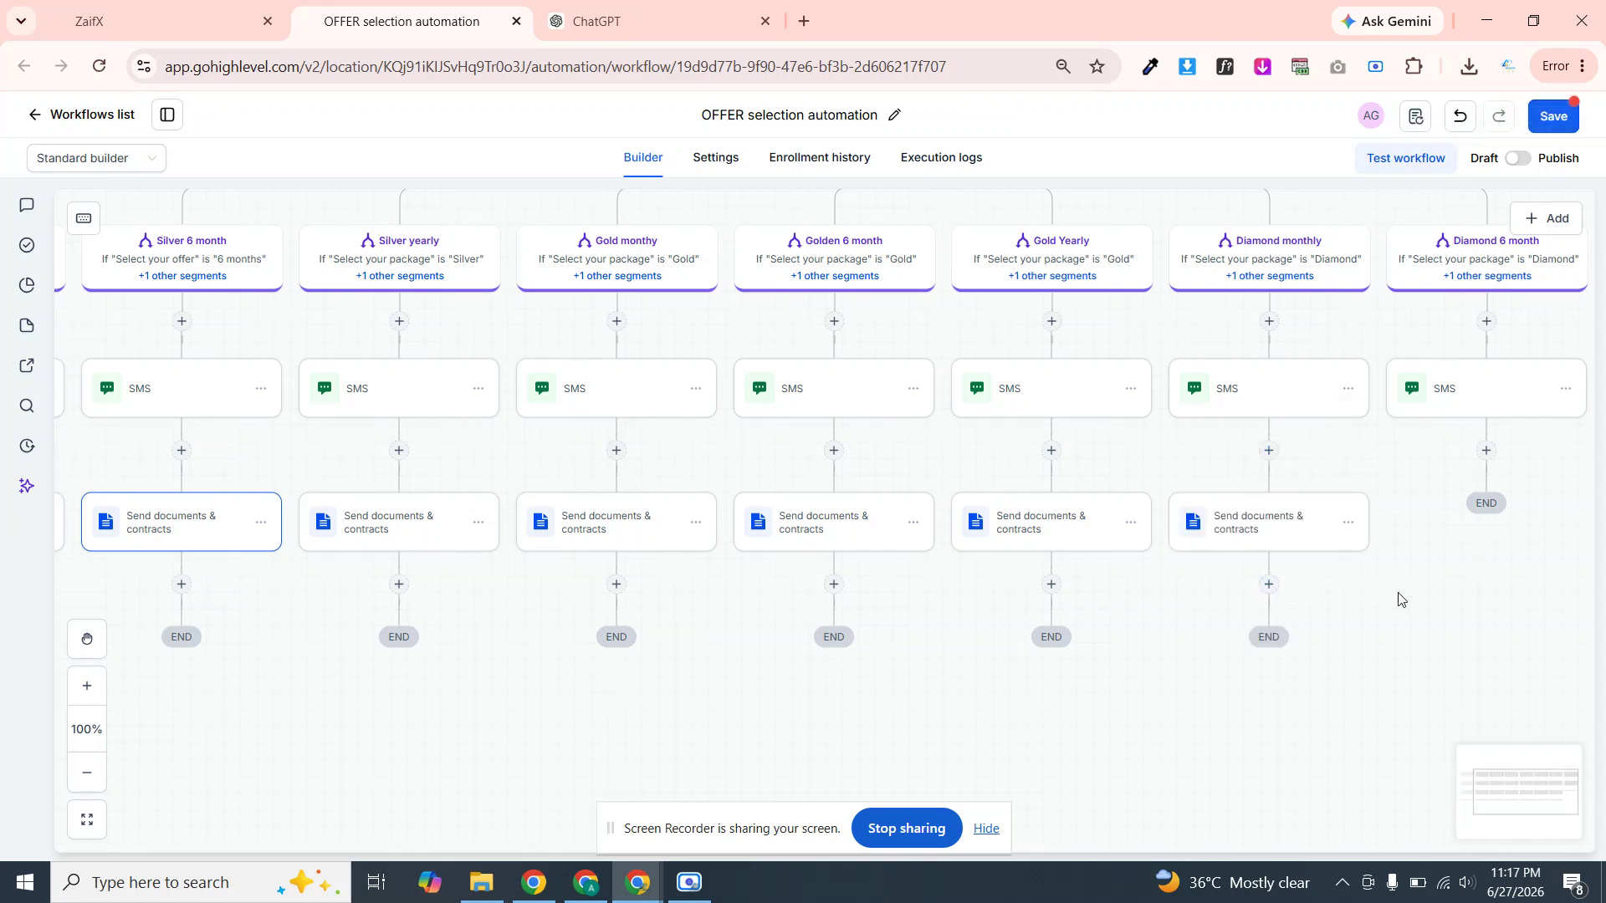
left_click_drag(1398, 591, 1071, 603)
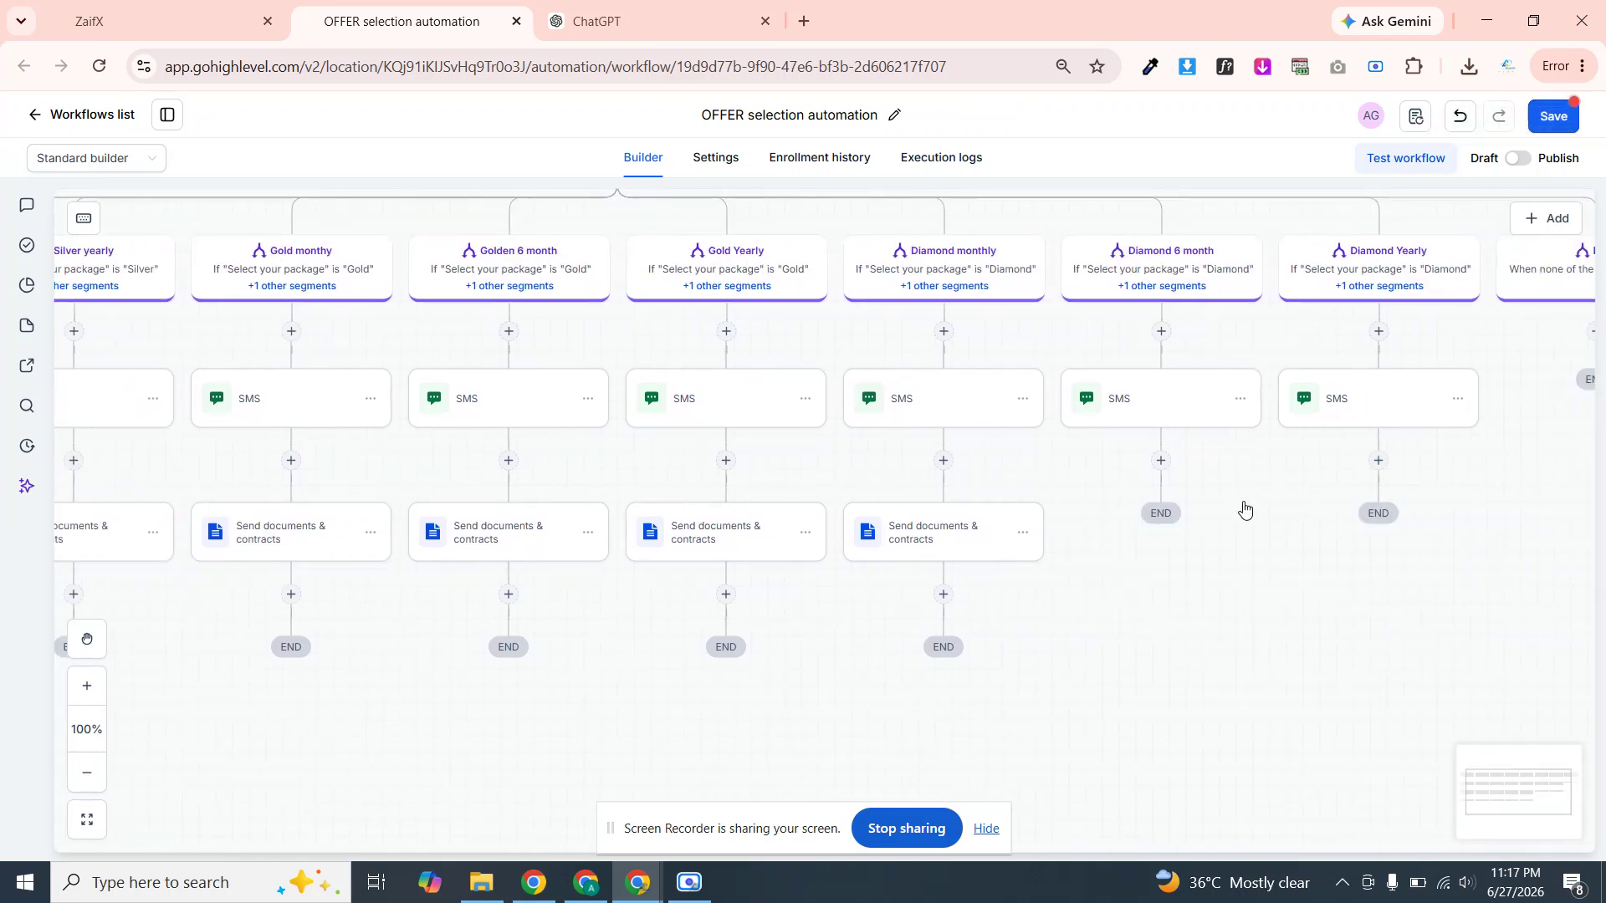
mouse_move(1161, 461)
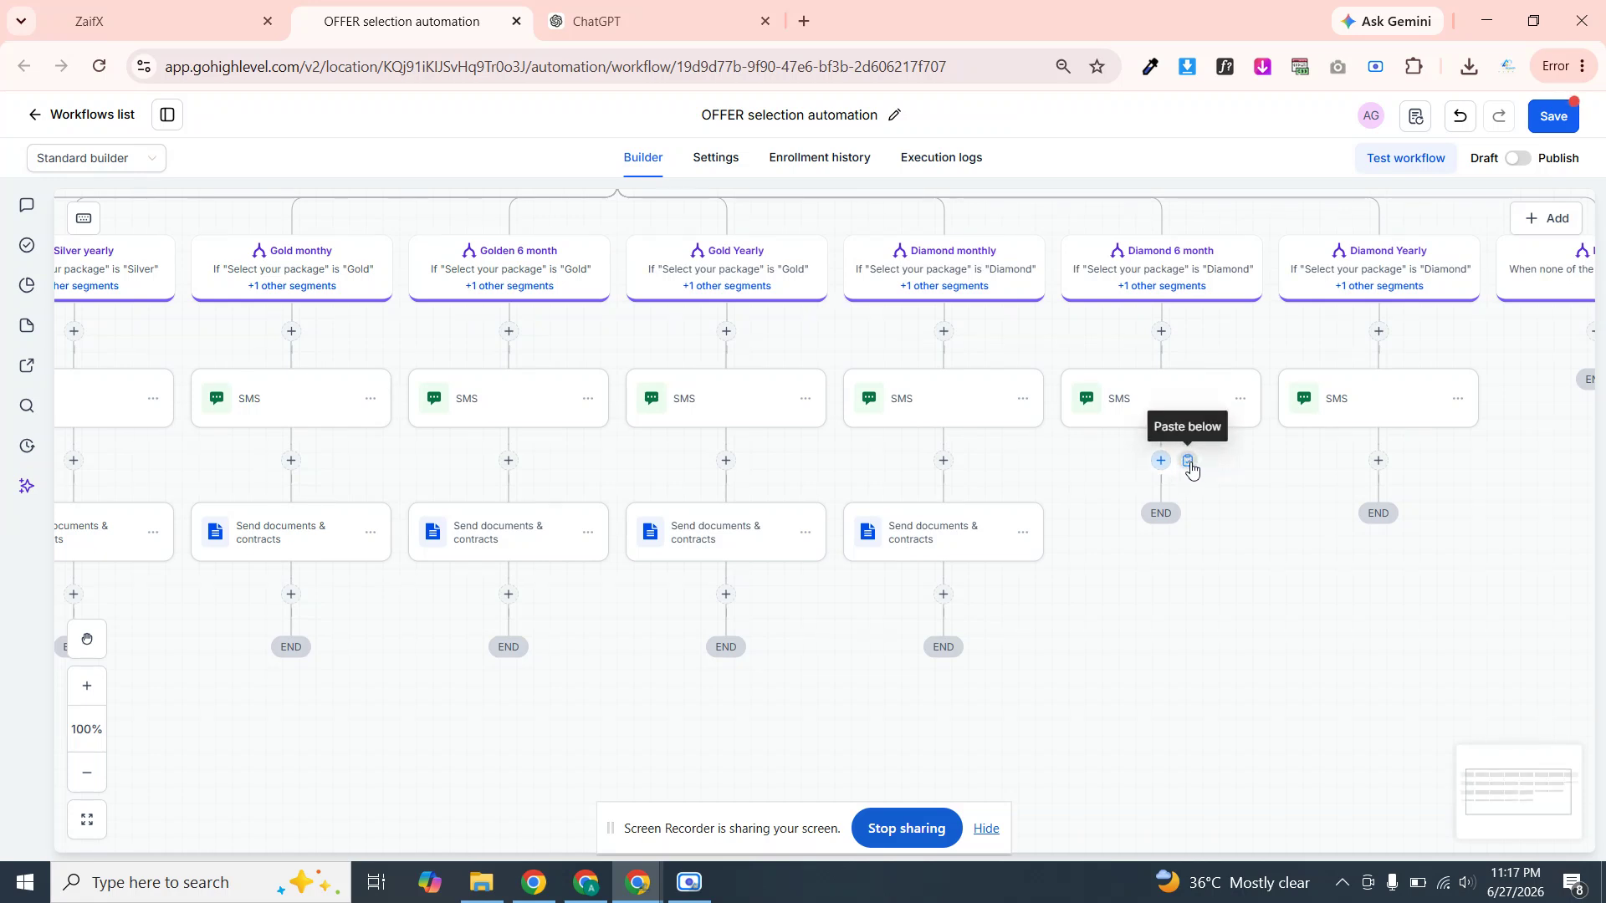
left_click(1189, 461)
mouse_move(1378, 461)
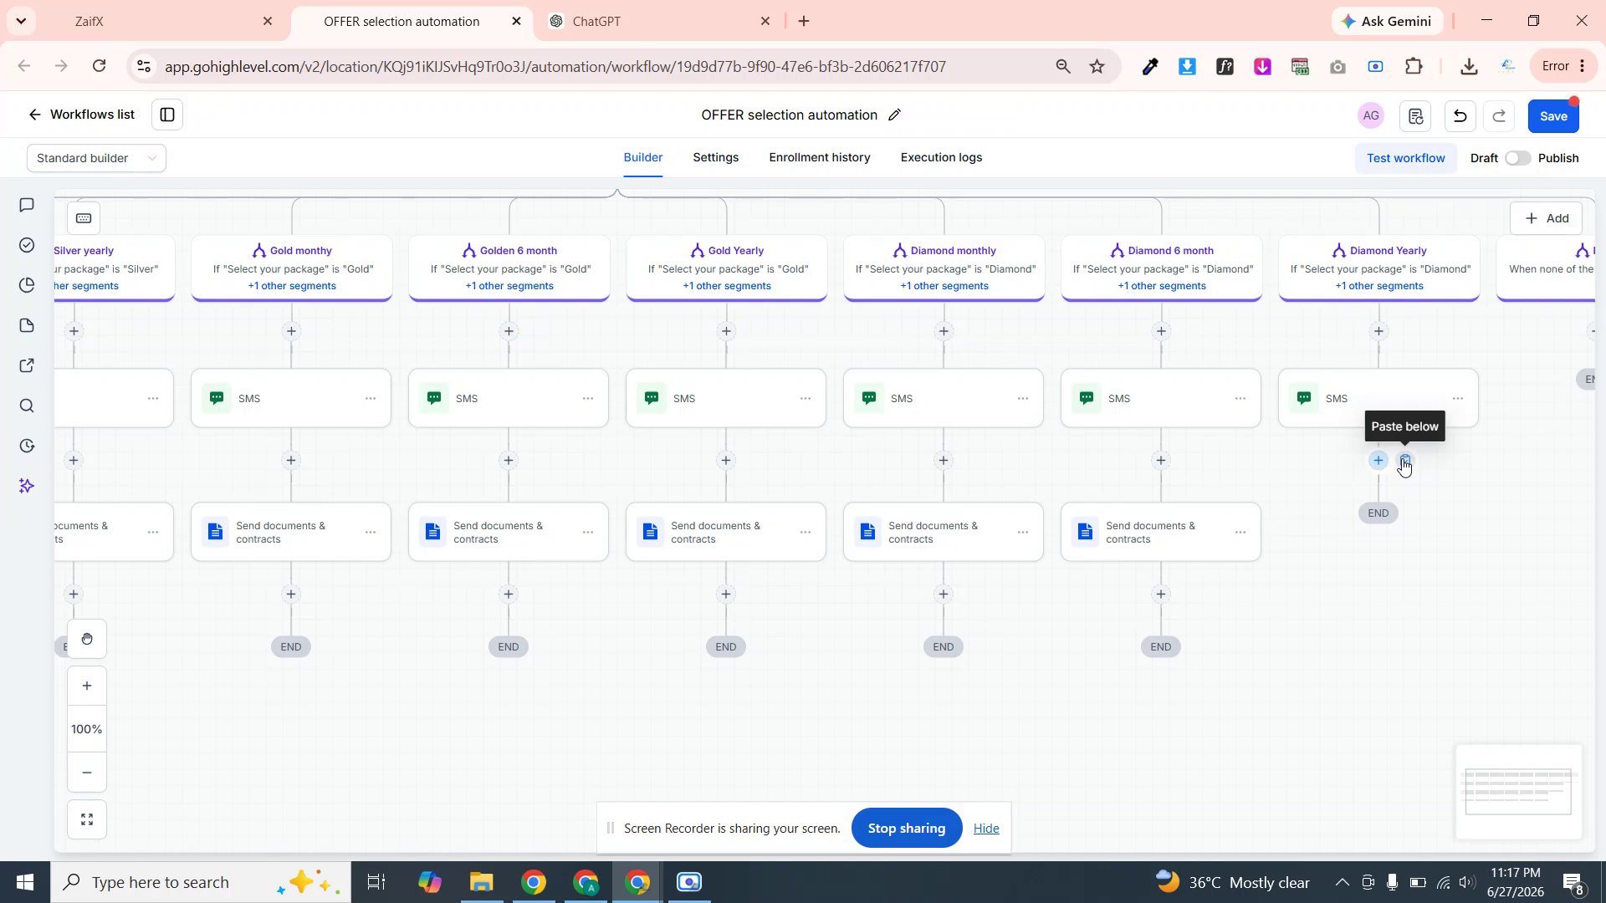
left_click(1404, 463)
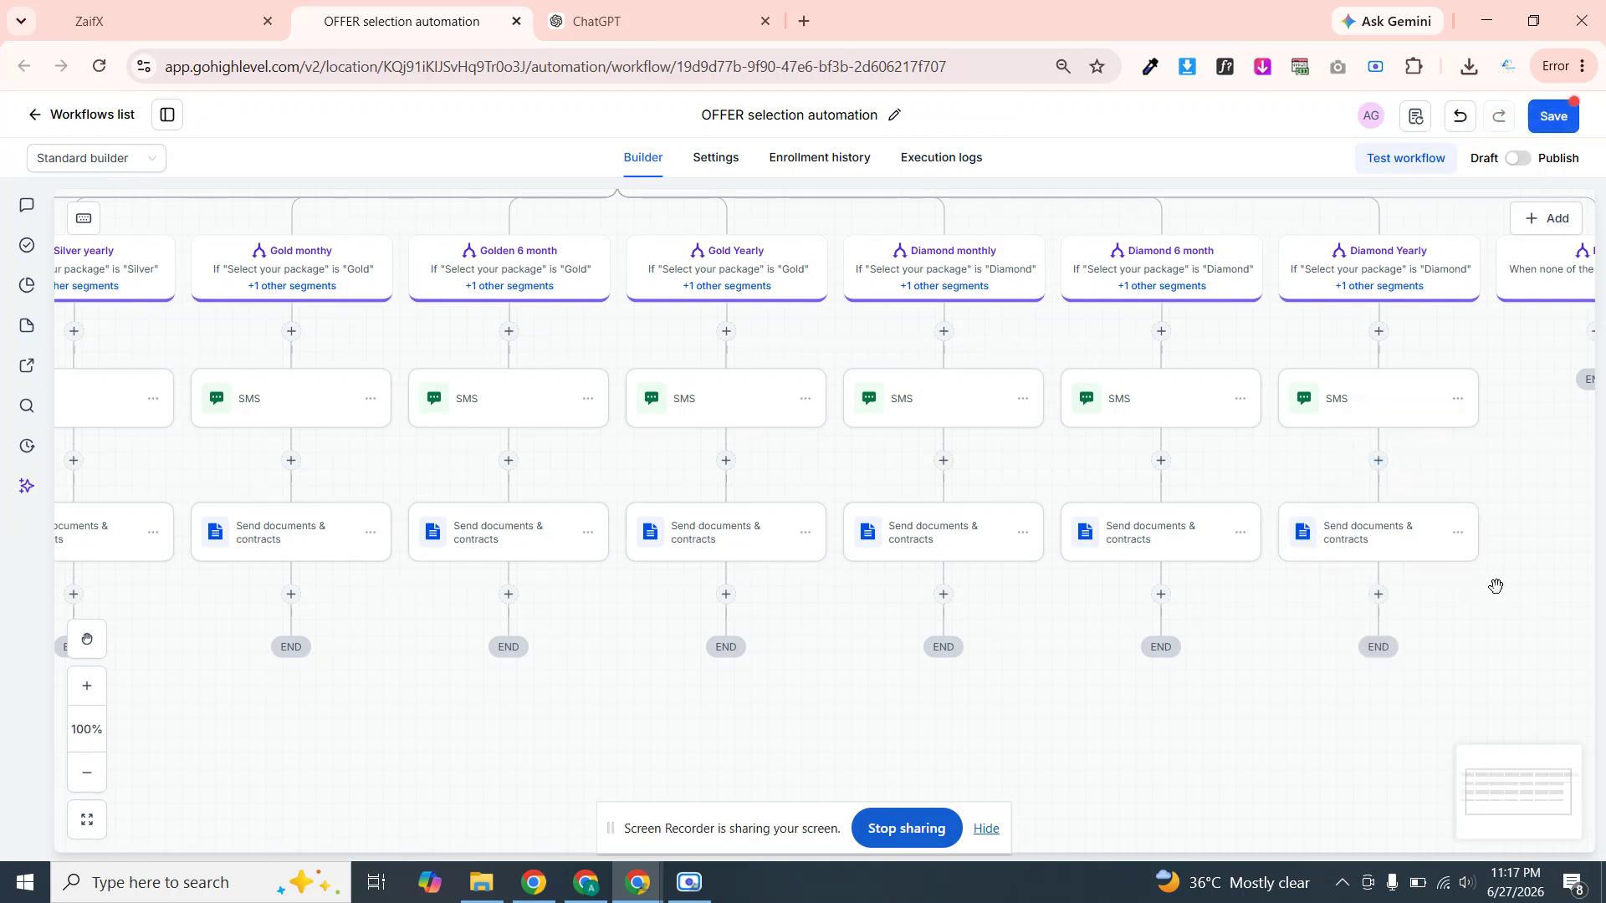
scroll(1422, 589, "right", 3)
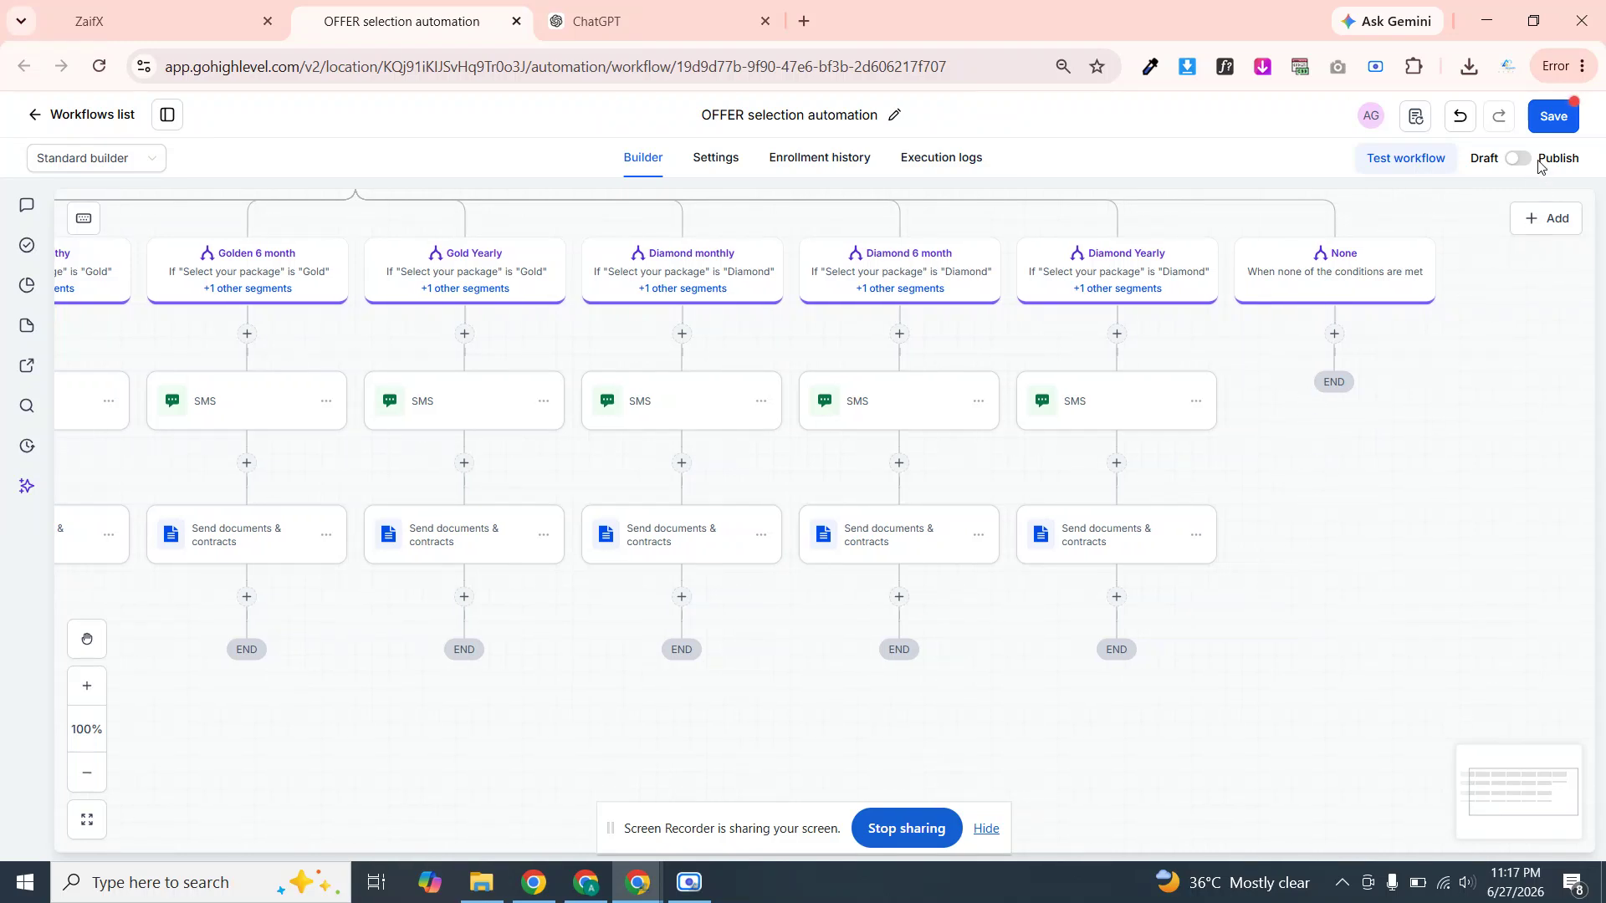
left_click(1545, 117)
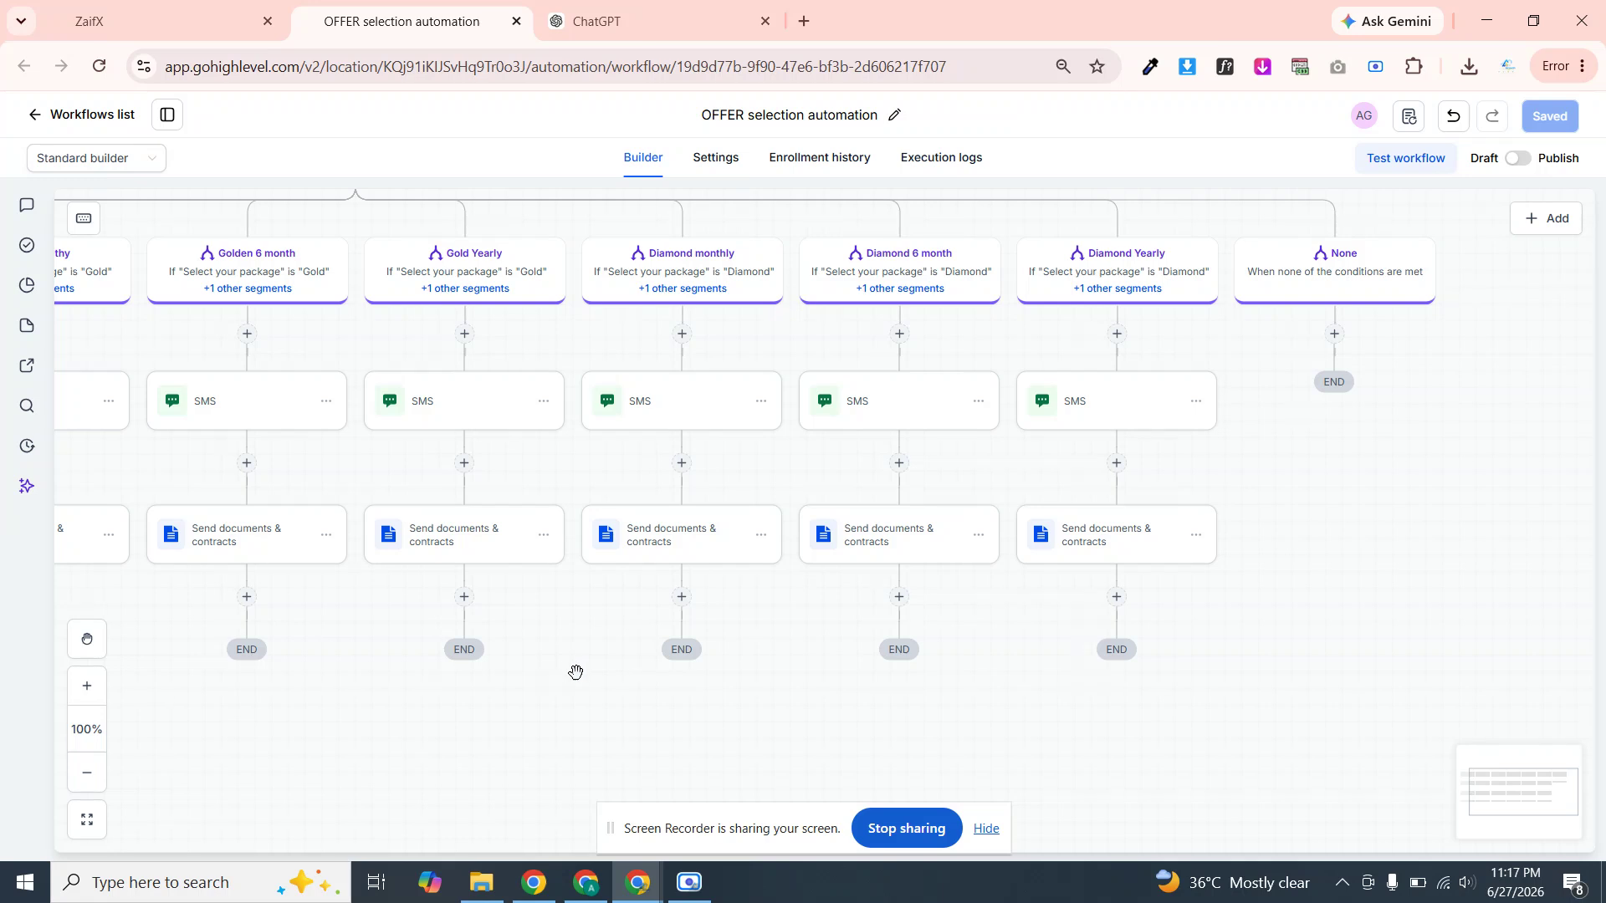
left_click_drag(569, 693, 1191, 670)
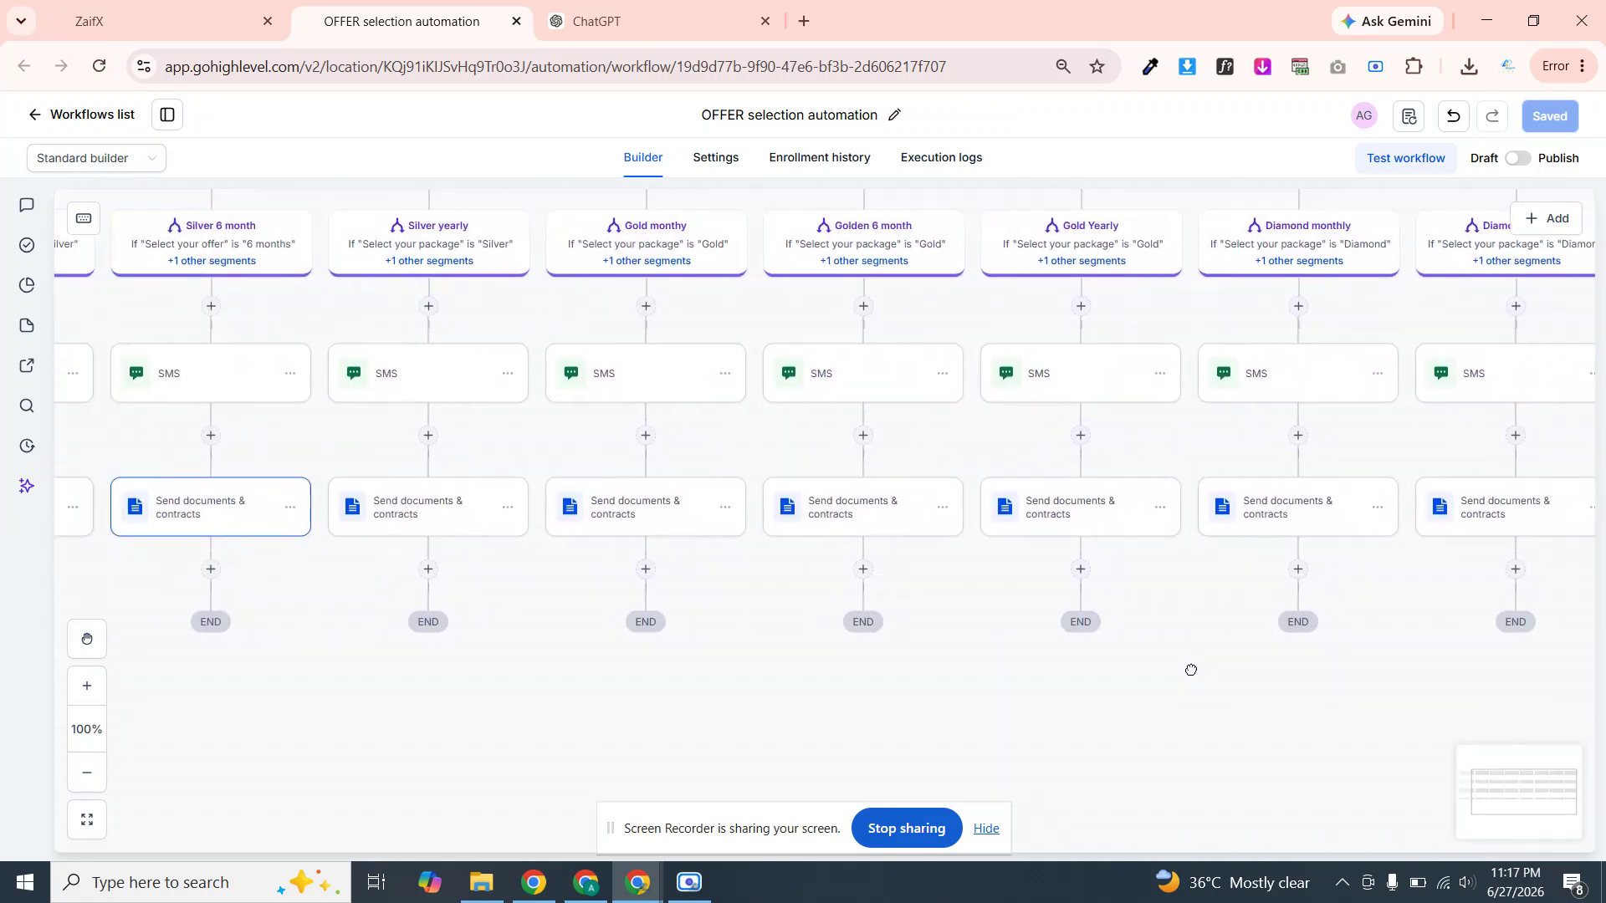
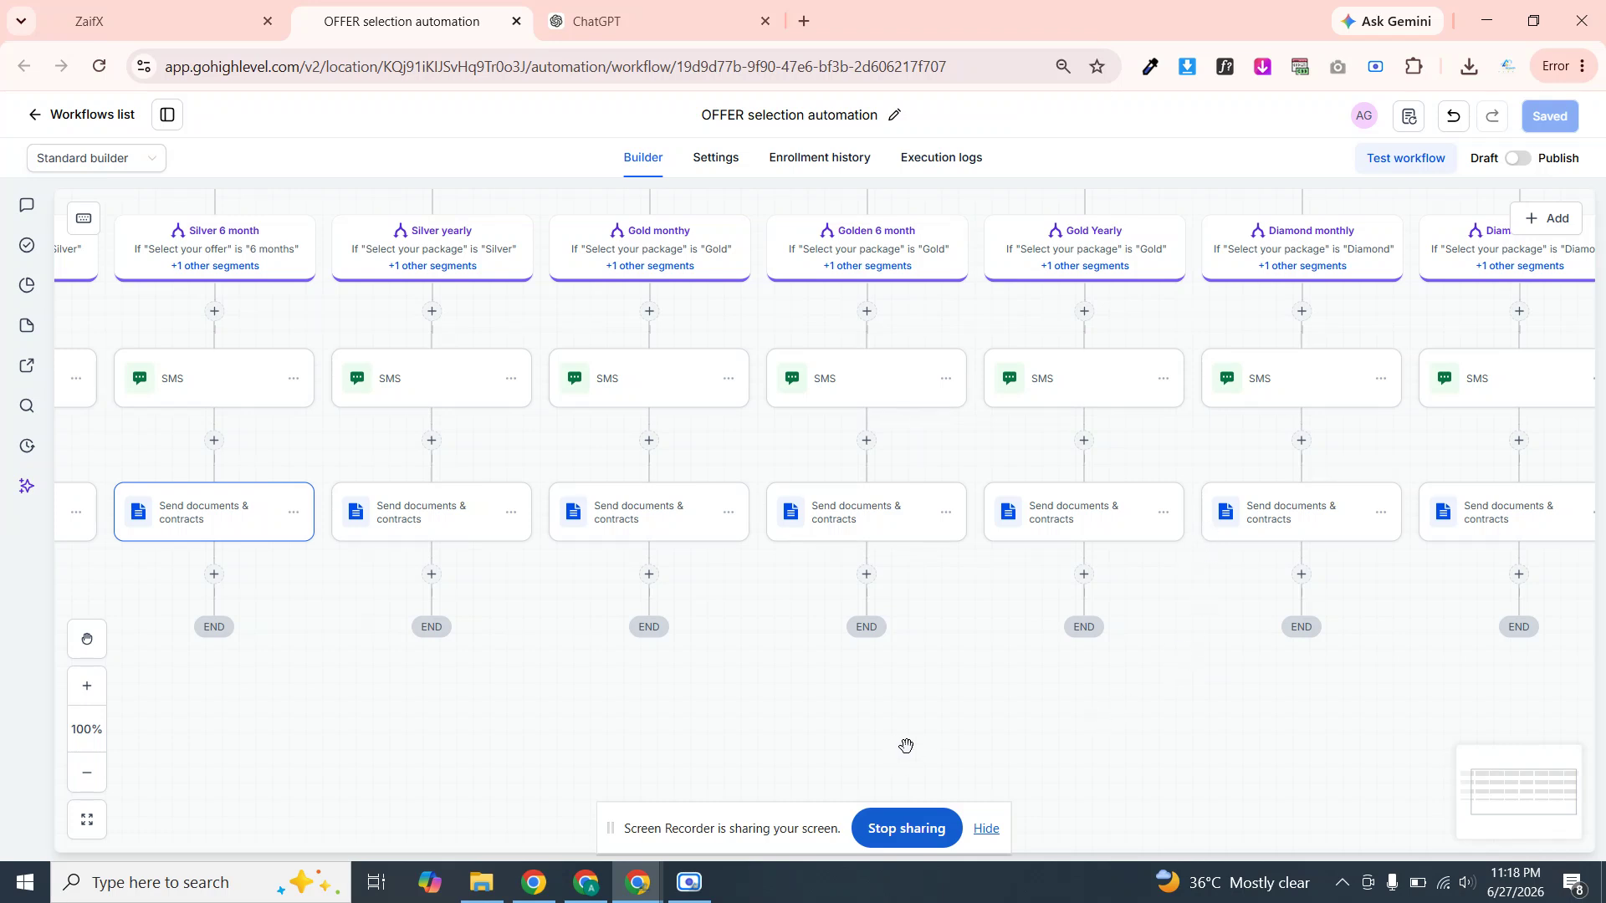
left_click_drag(907, 744, 1154, 667)
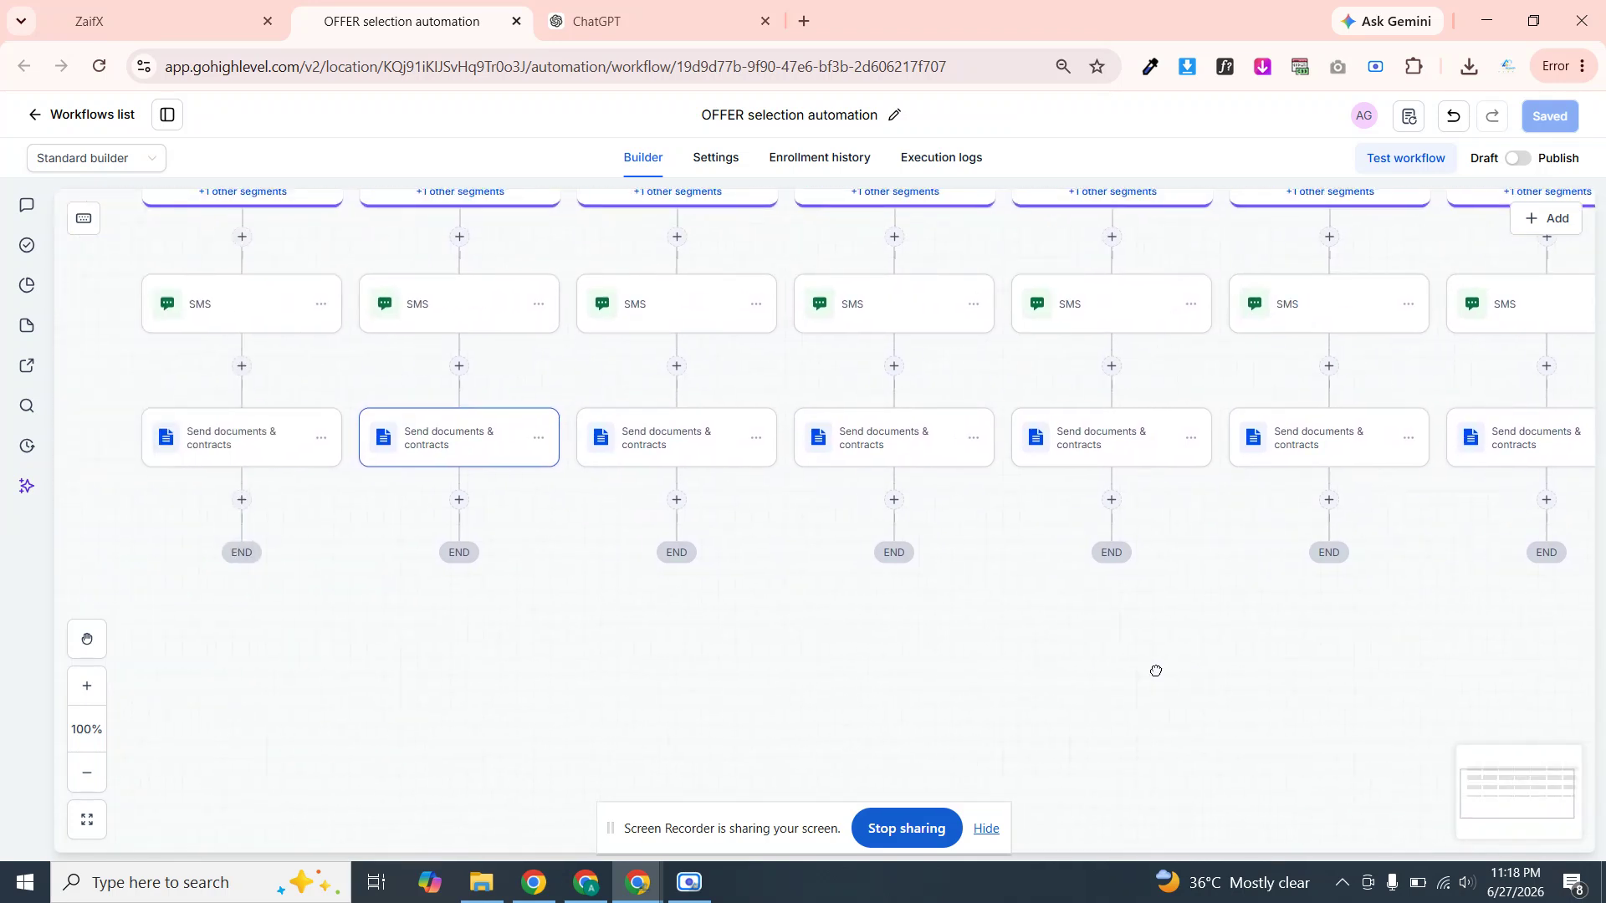
left_click_drag(226, 713, 476, 687)
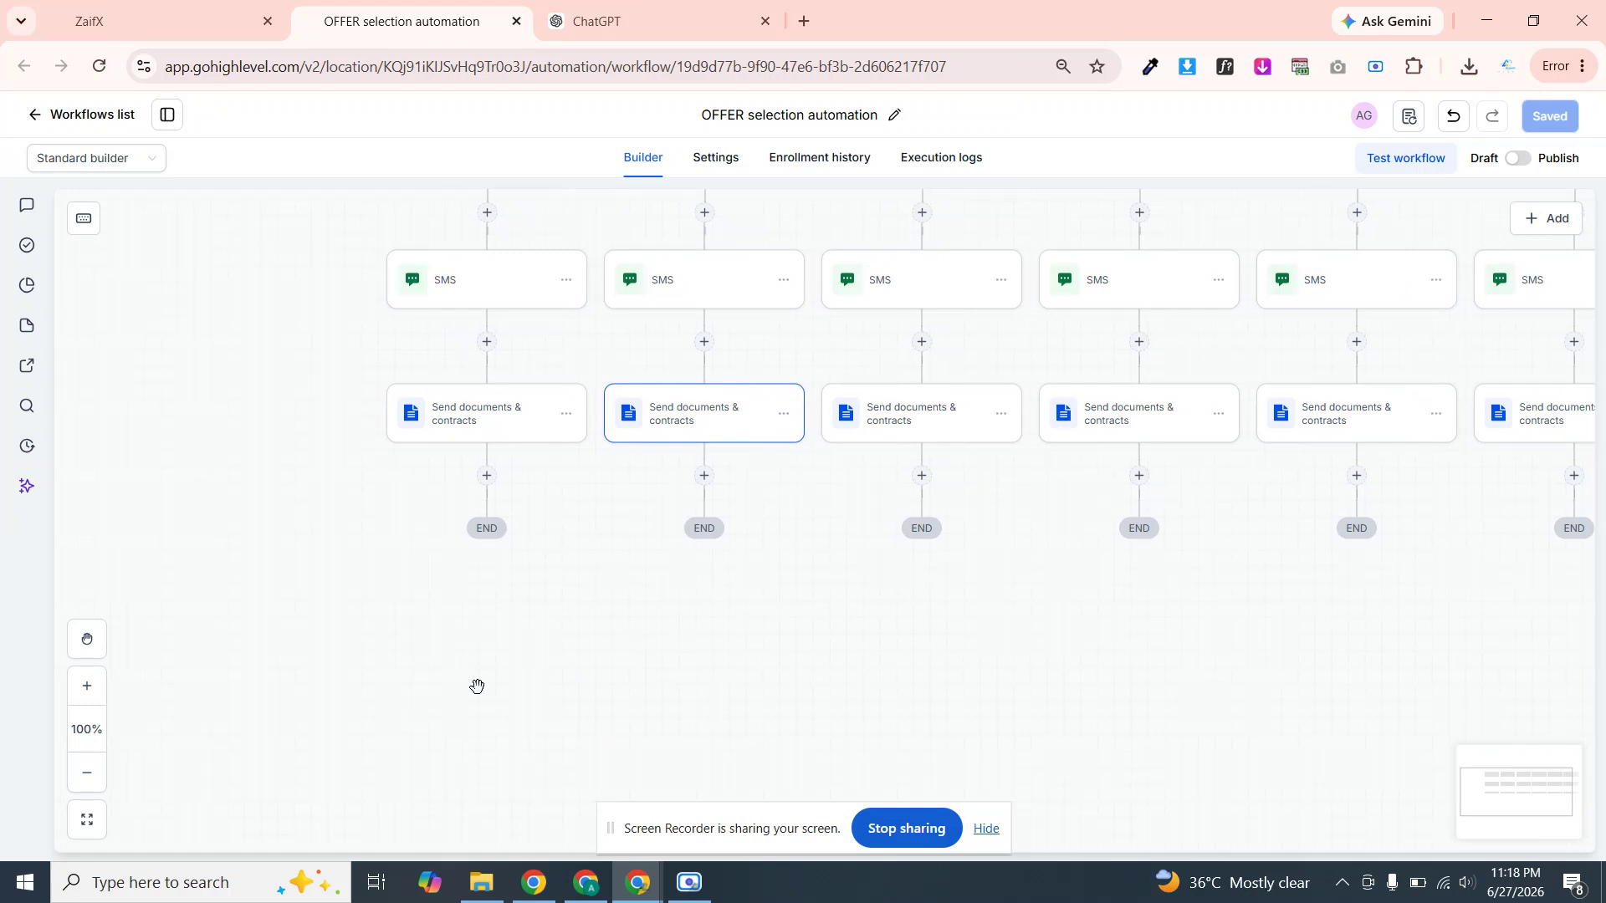
In the agreement template, delete the "4. Fees & Payment" heading with the total project price and monthly service fee, and save the template
left_click(132, 9)
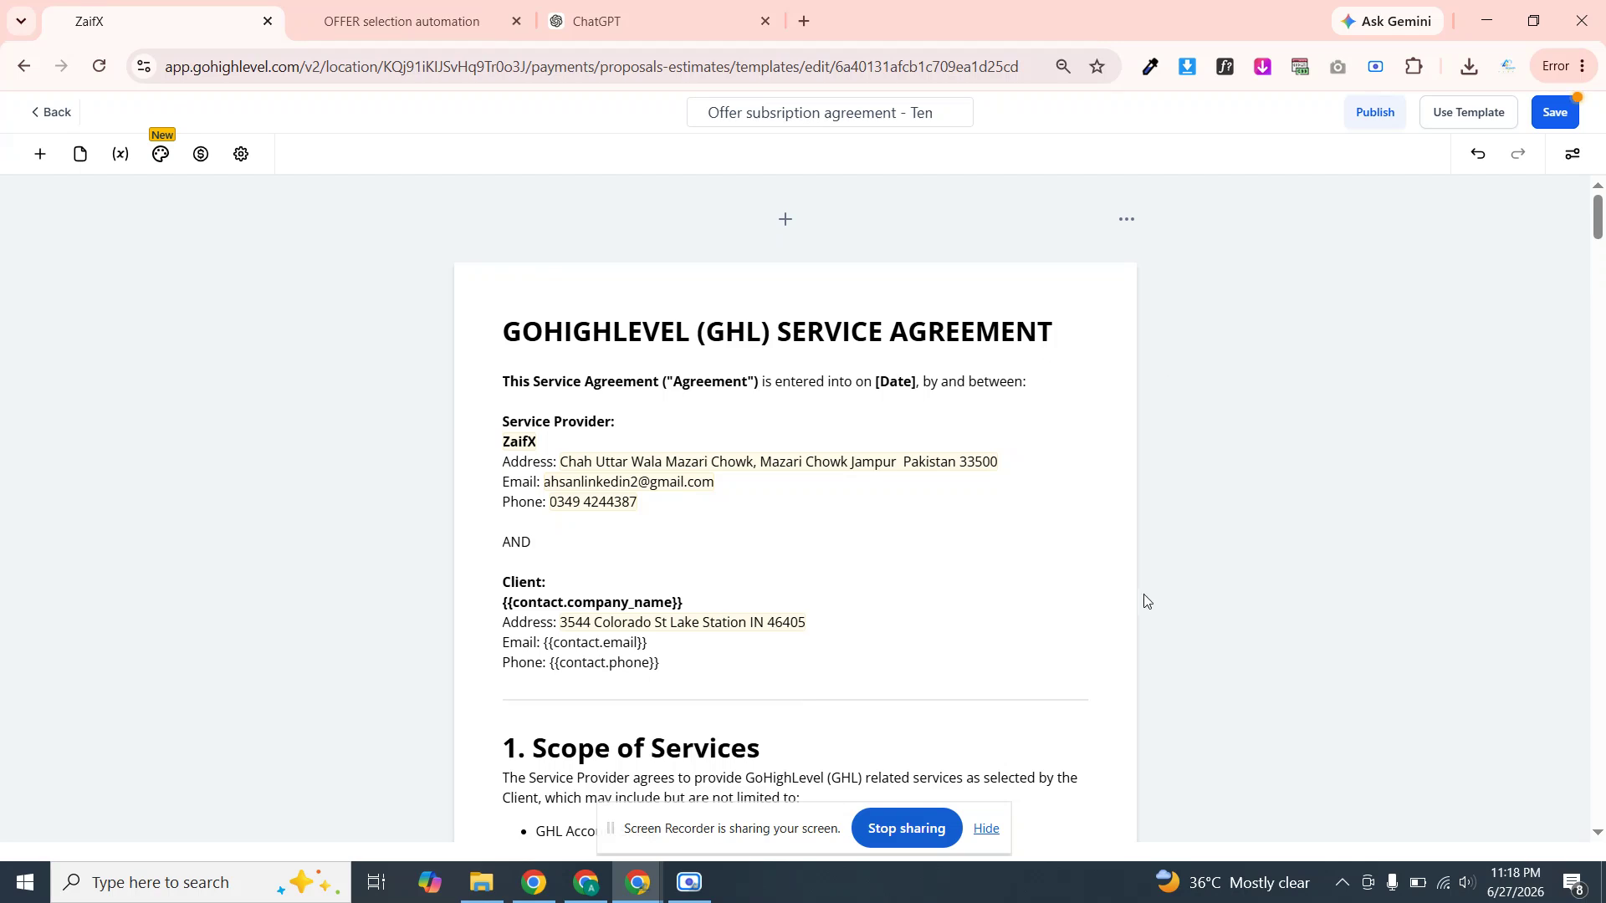
left_click_drag(1597, 213, 1581, 317)
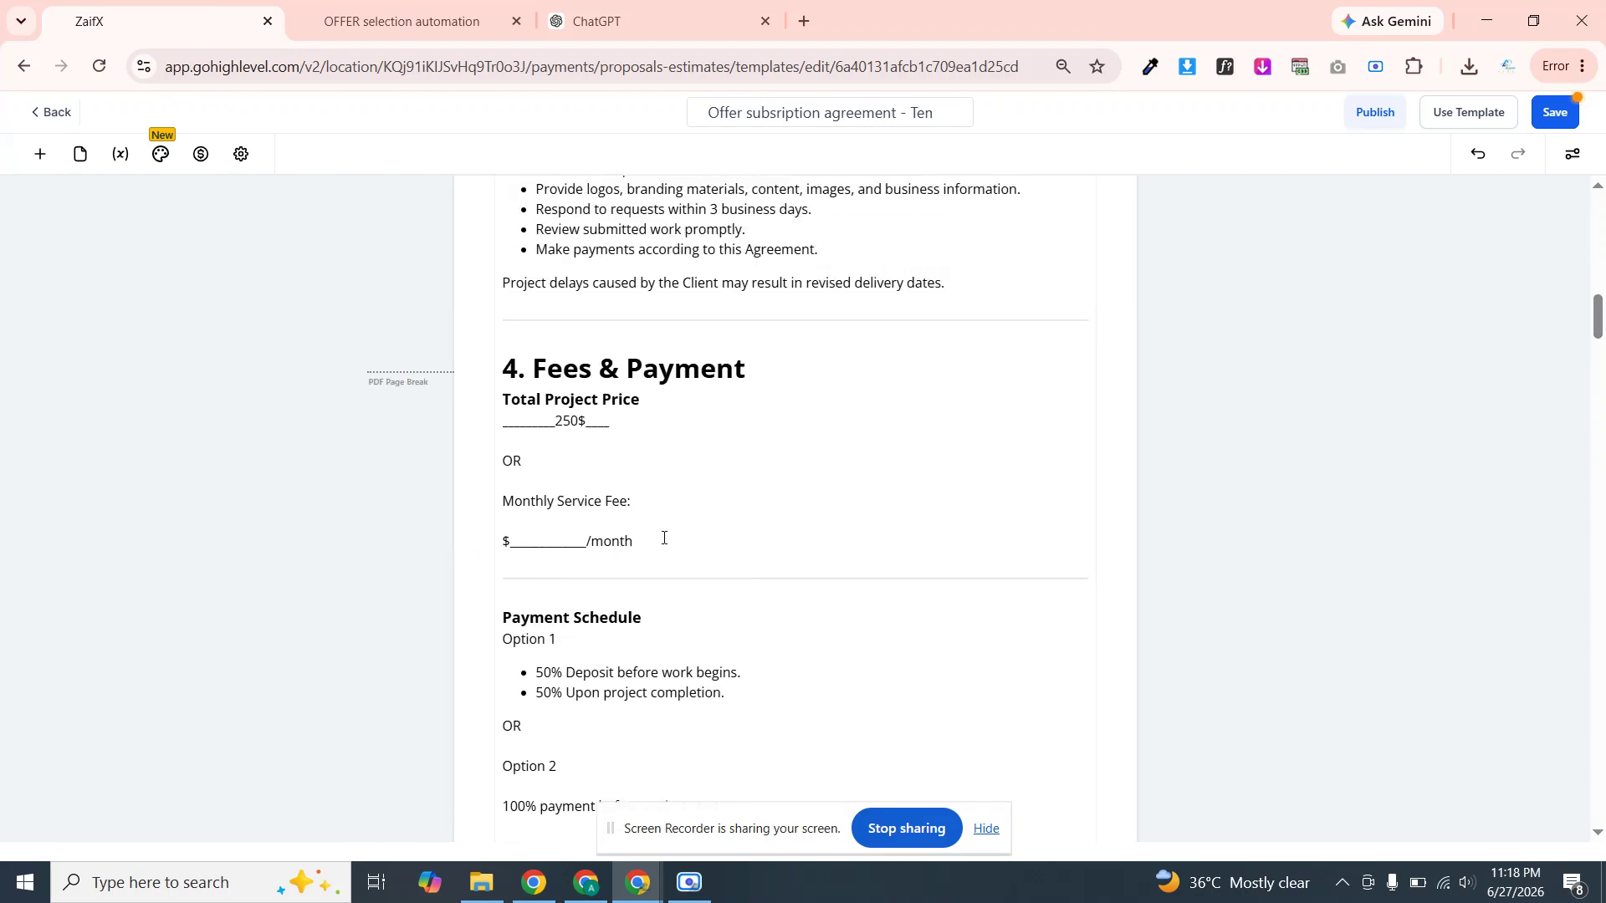
left_click_drag(663, 538, 509, 368)
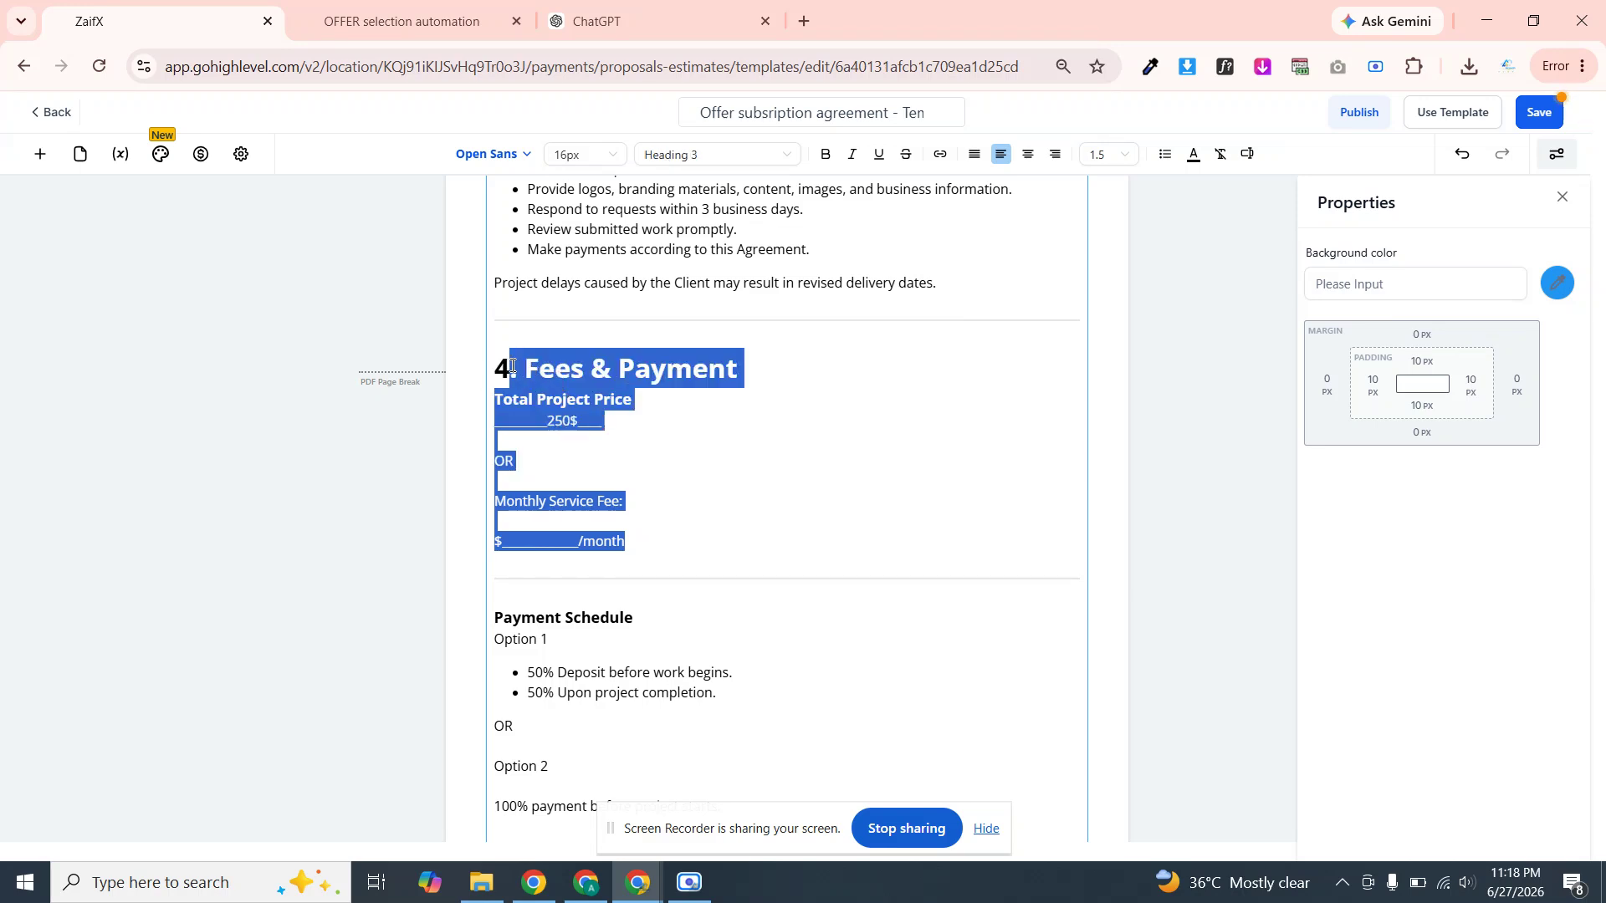
key("BackSpace")
key("BackSpace")
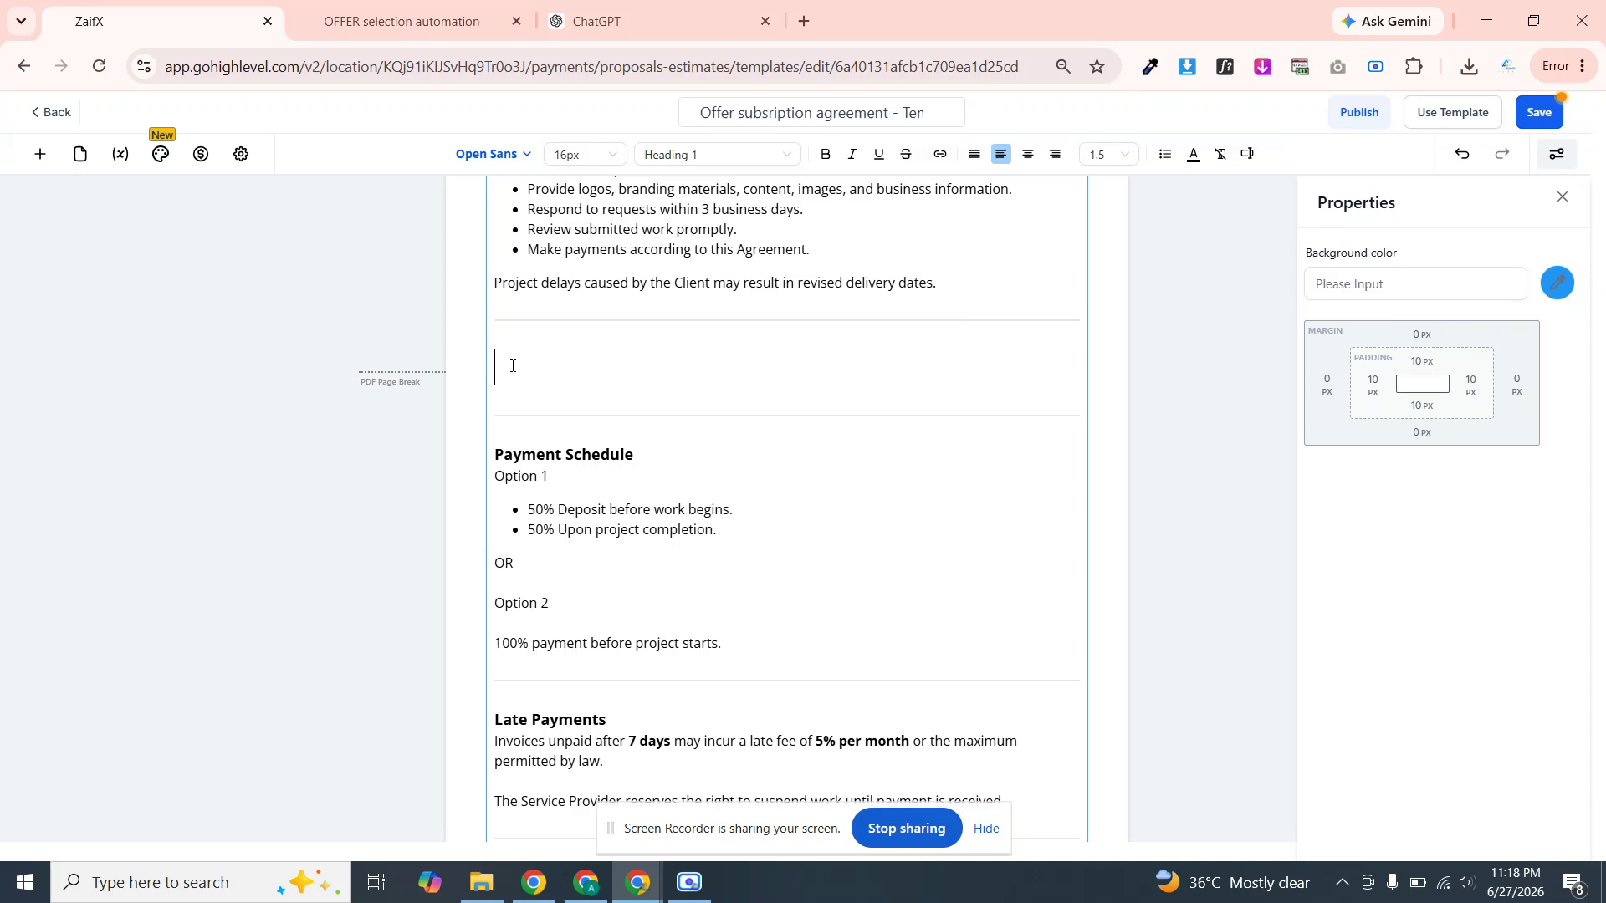
key("BackSpace")
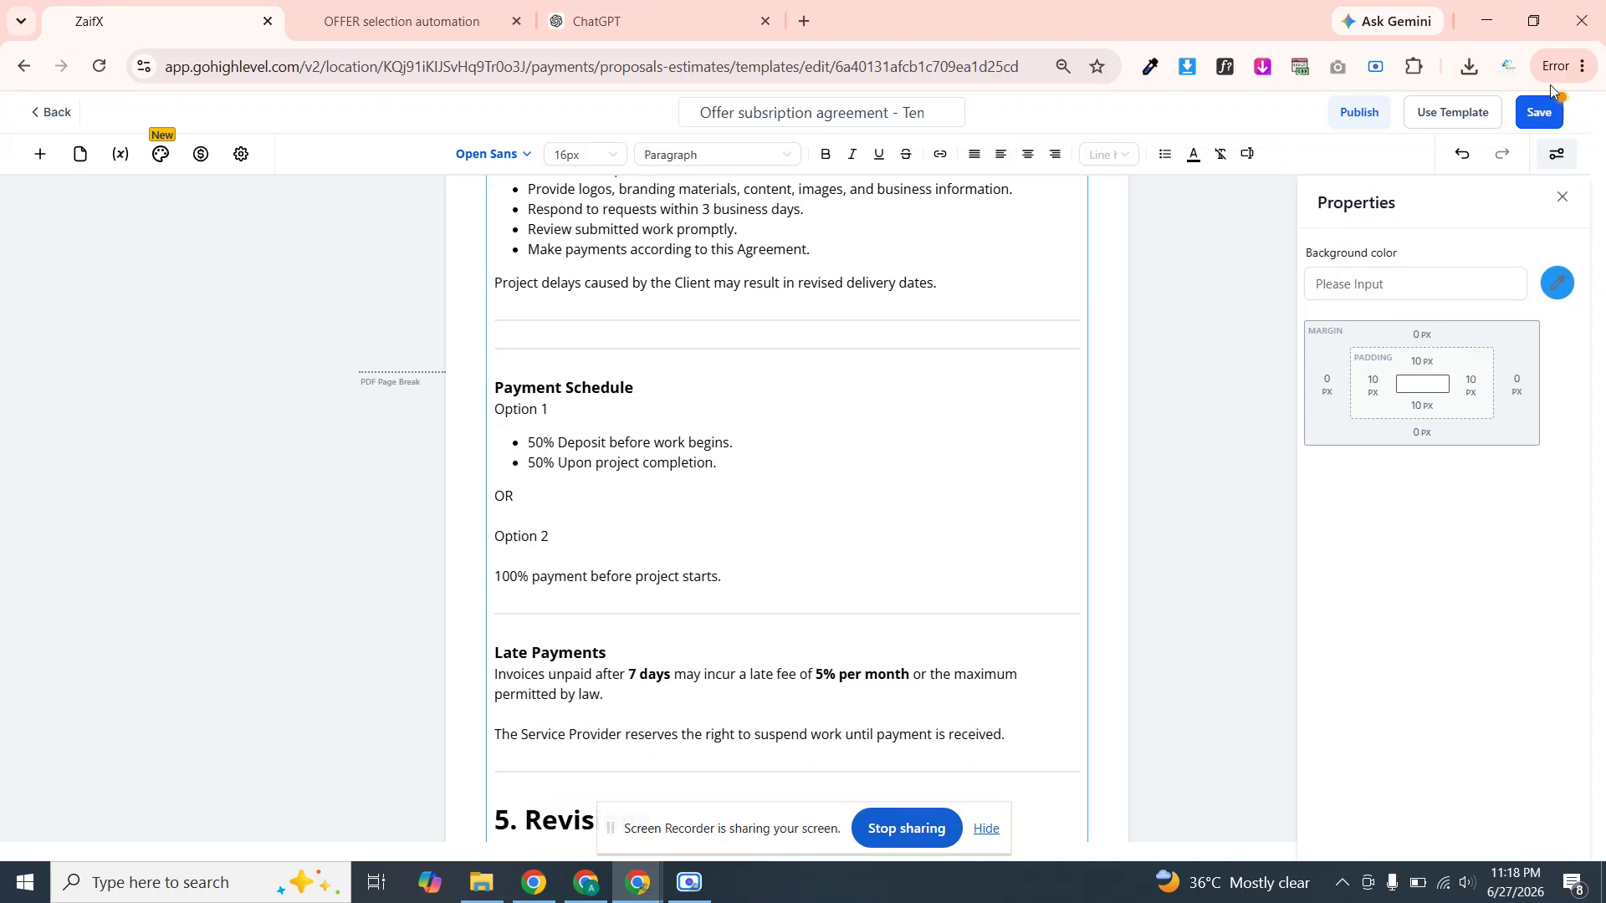
left_click(1542, 109)
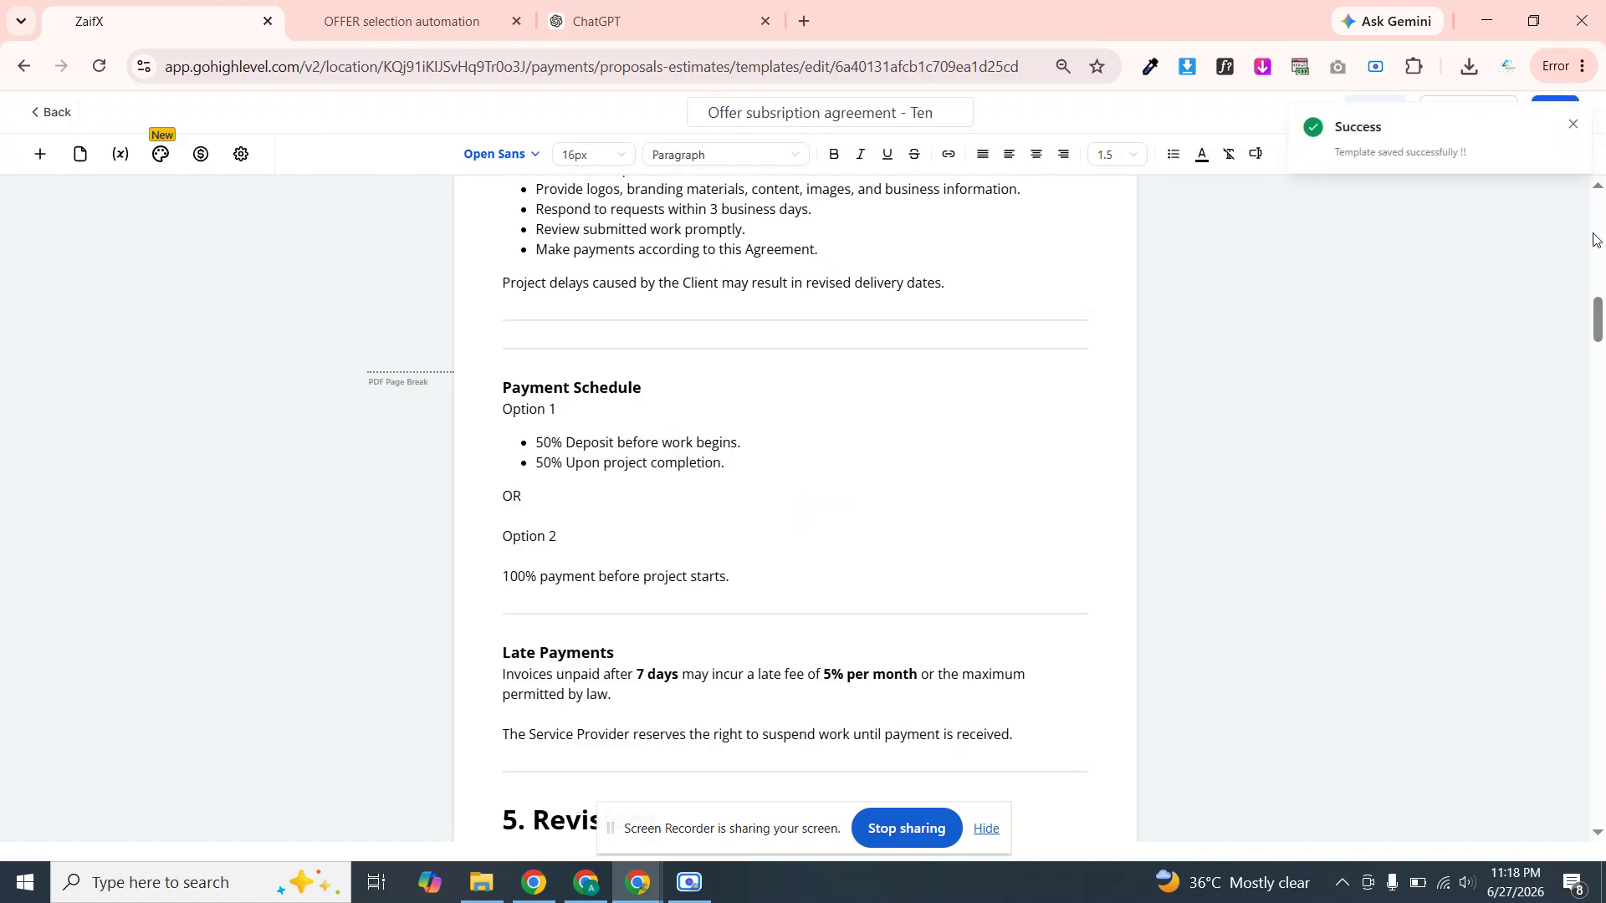
Move both contact signature fields down the agreement to the Pandemics and Power failures list below "15. Limitation of Liability"
left_click_drag(1597, 309, 1543, 457)
left_click(844, 416)
mouse_move(844, 415)
left_mouse_down()
mouse_move(812, 895)
mouse_move(985, 823)
mouse_move(989, 845)
mouse_move(992, 793)
left_mouse_up()
left_click_drag(885, 606, 825, 776)
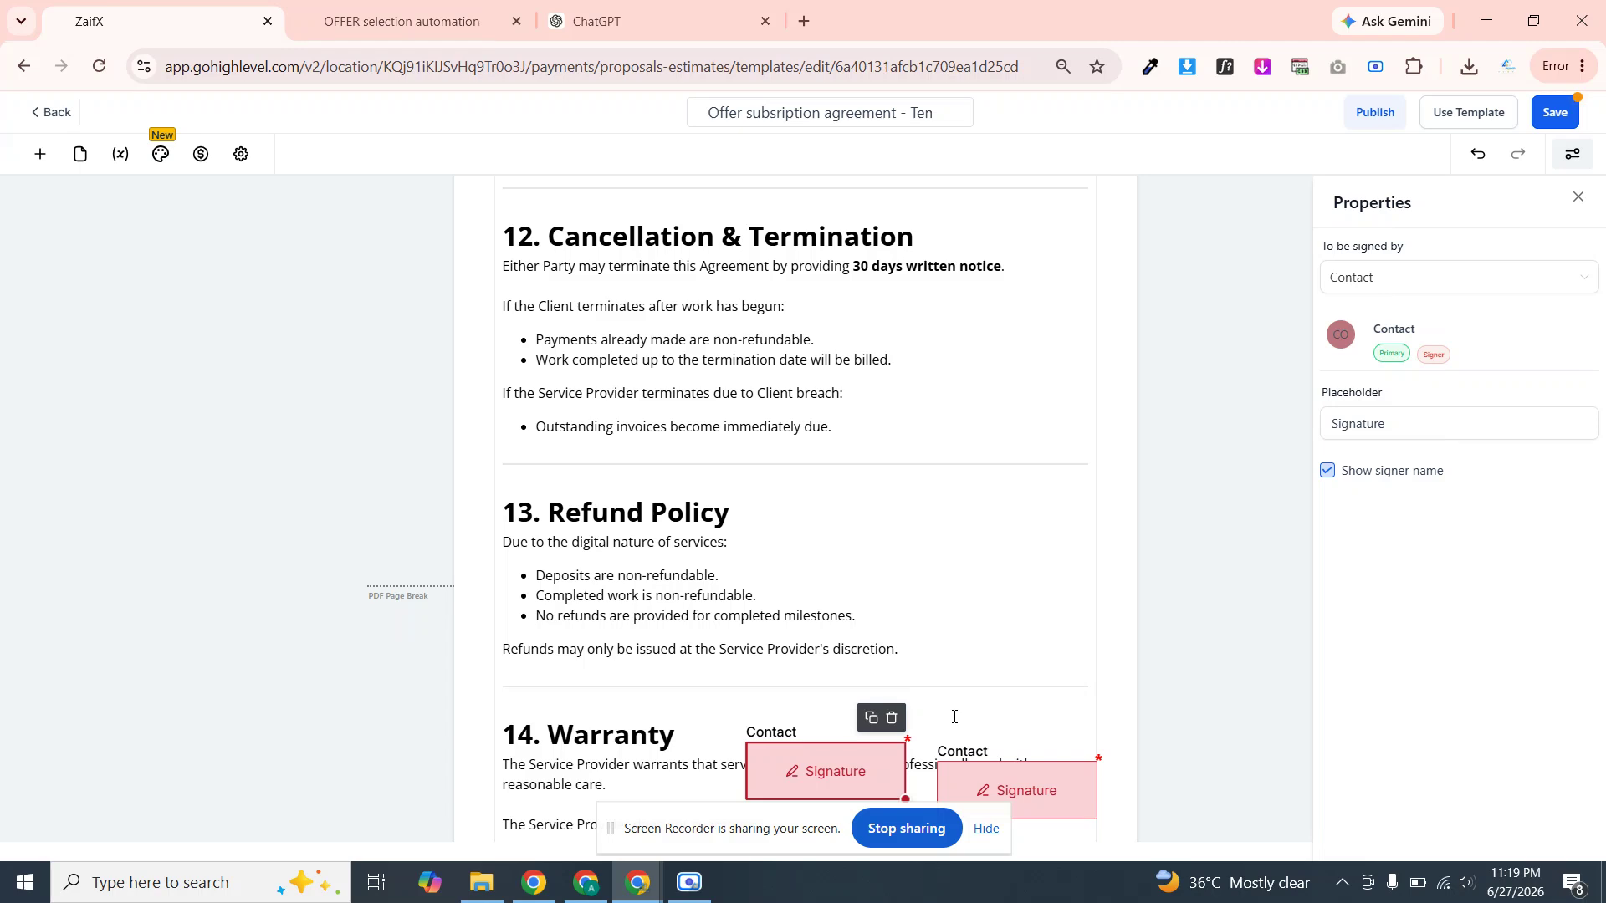
scroll(954, 717, "down", 5)
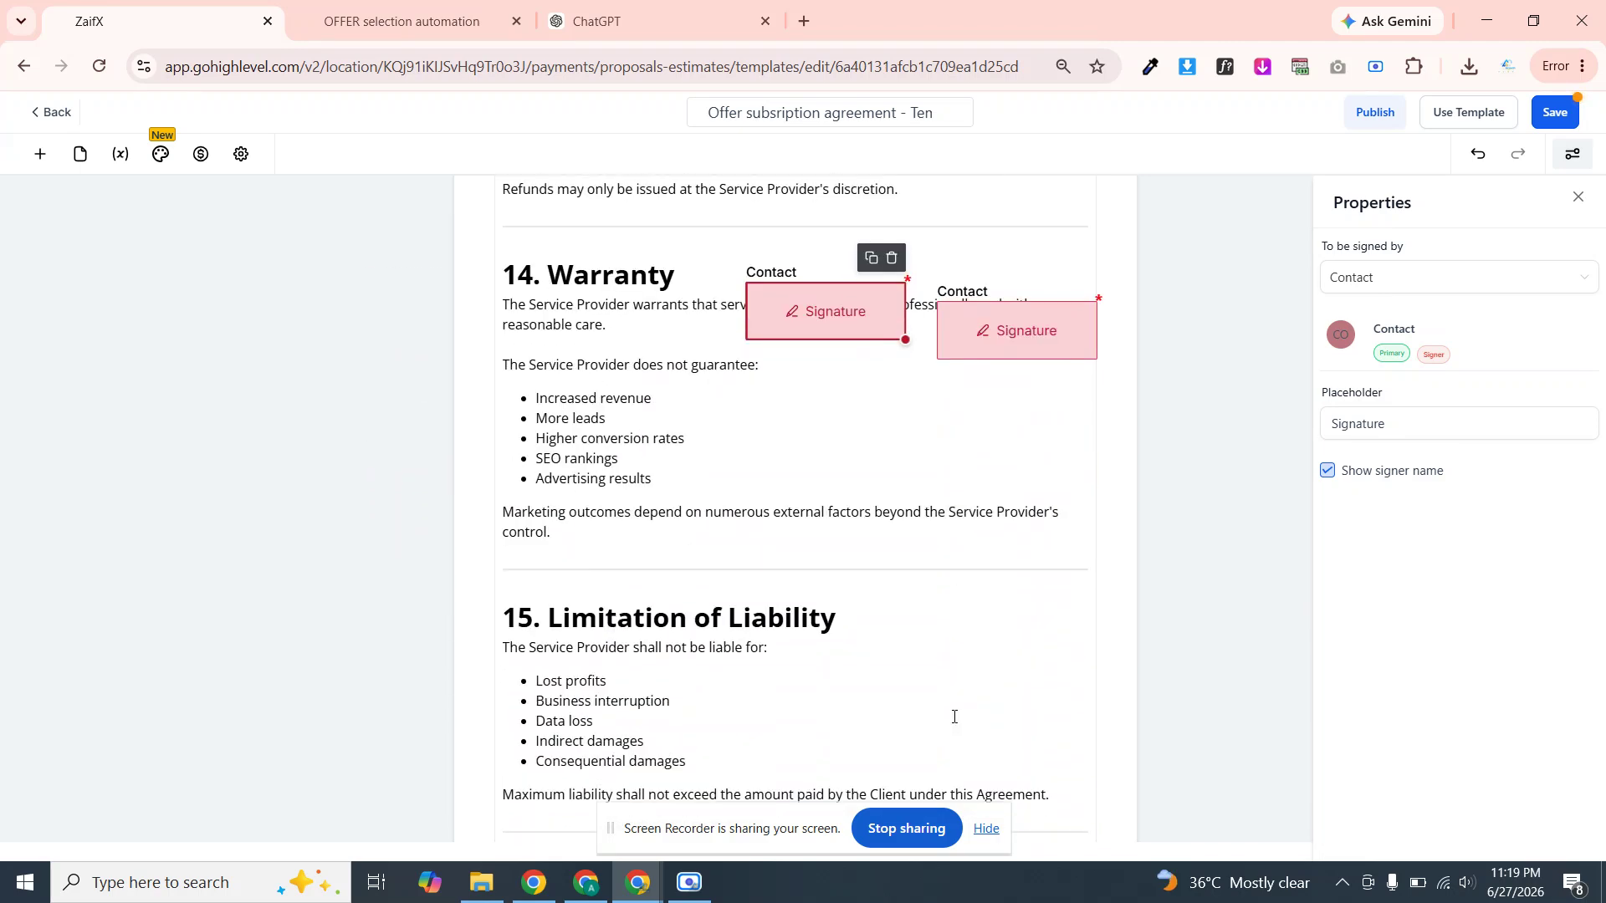
scroll(953, 717, "down", 1)
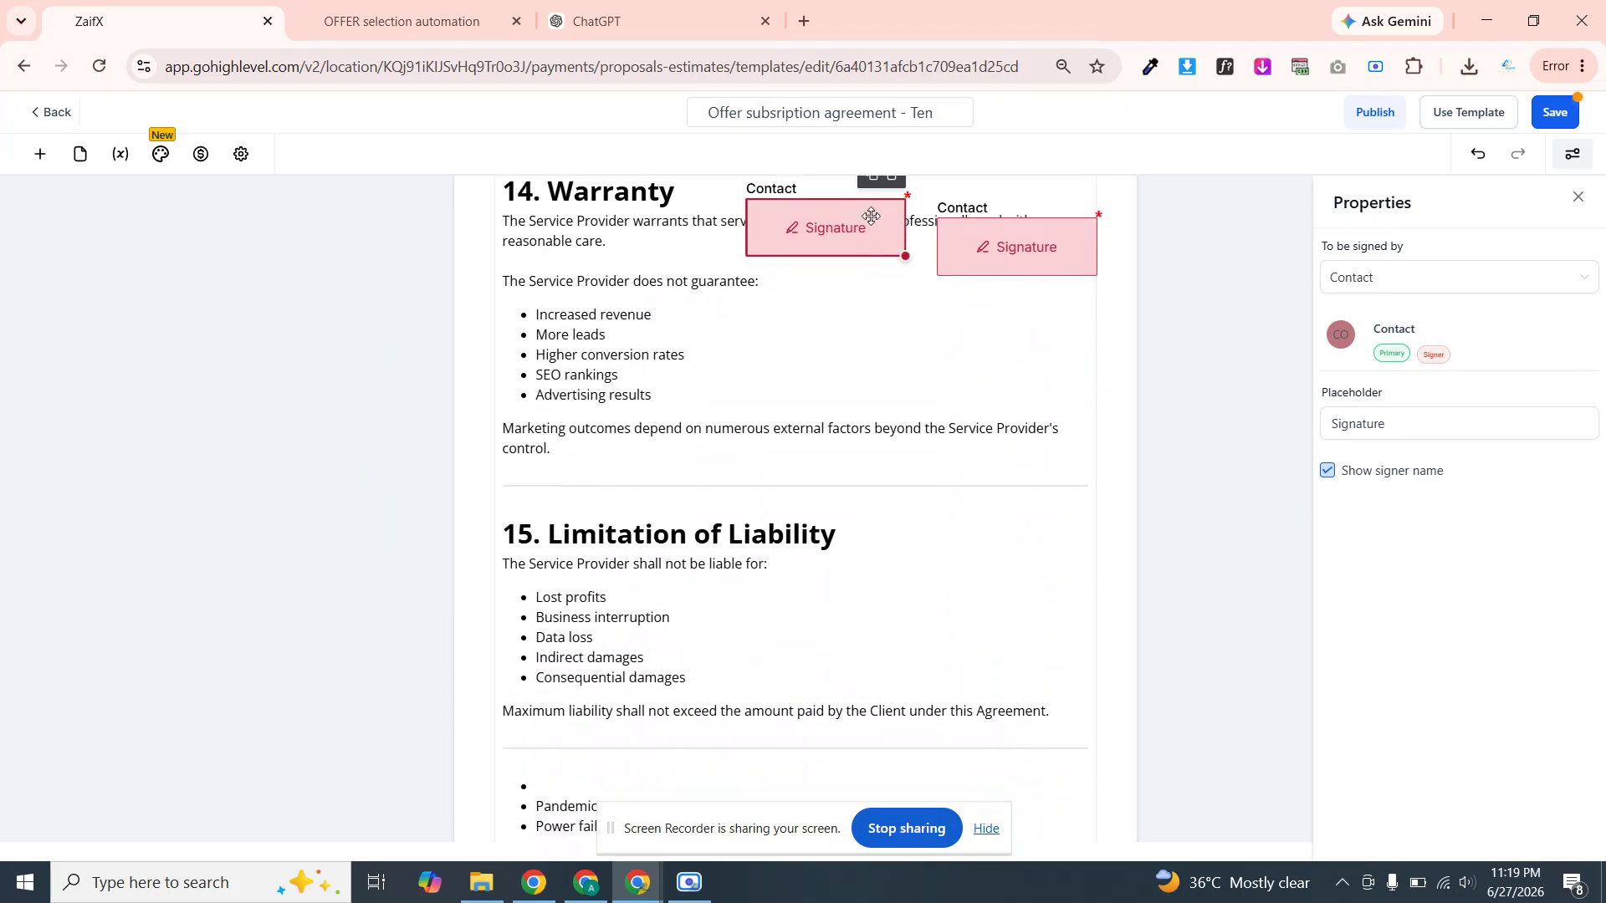
left_click_drag(824, 238, 834, 598)
left_click_drag(813, 758, 803, 782)
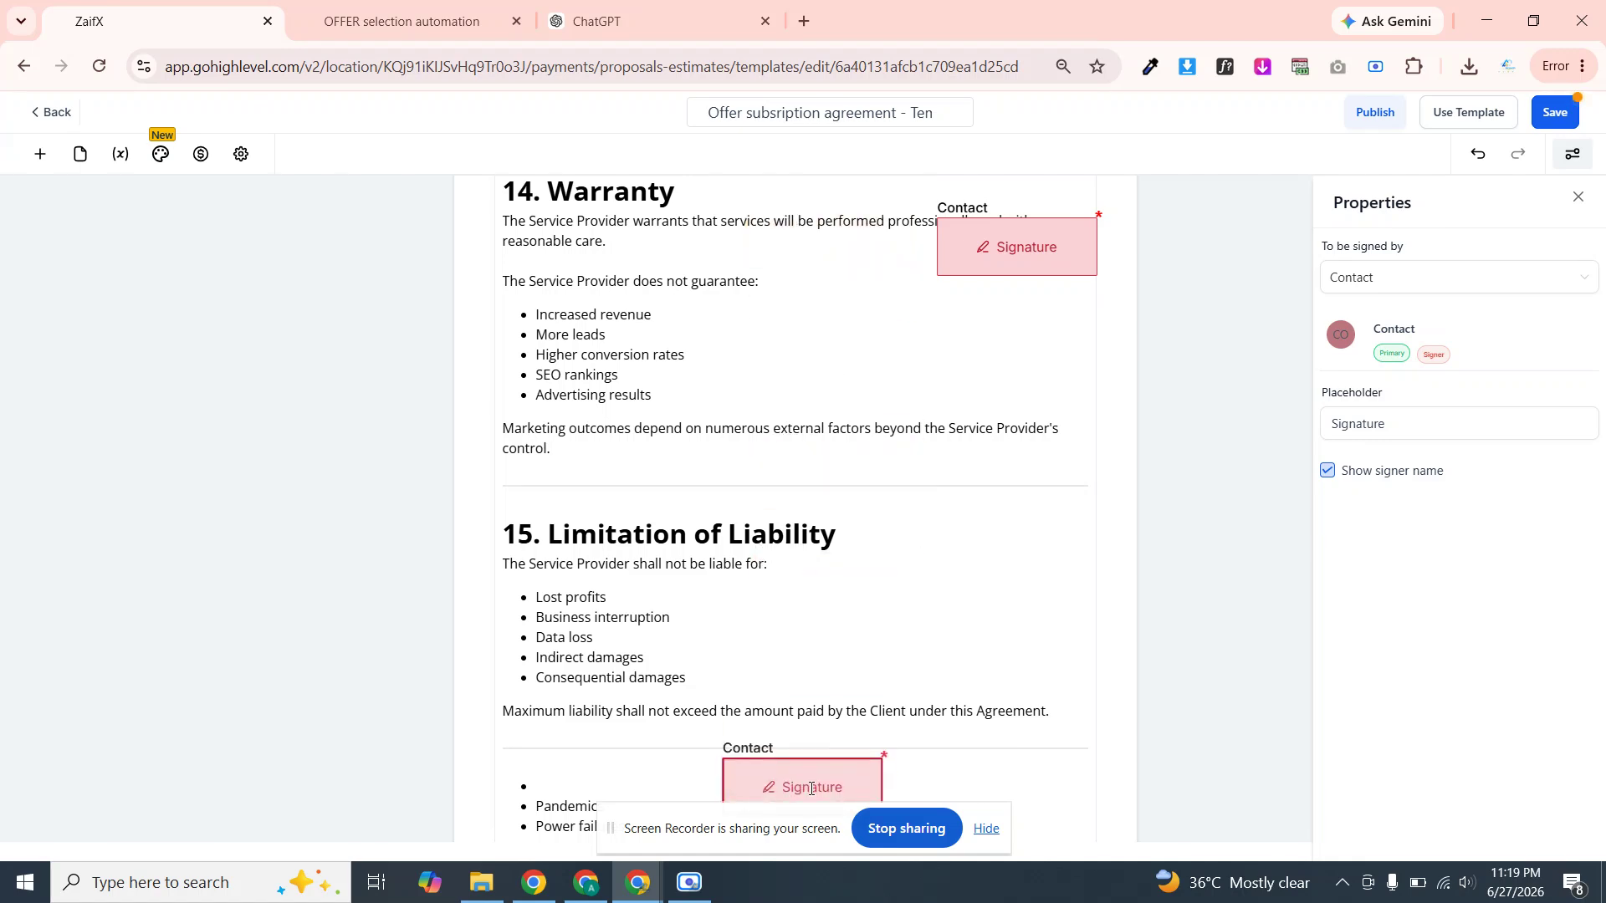
mouse_move(1042, 244)
left_mouse_down()
mouse_move(1012, 899)
mouse_move(1008, 793)
left_mouse_up()
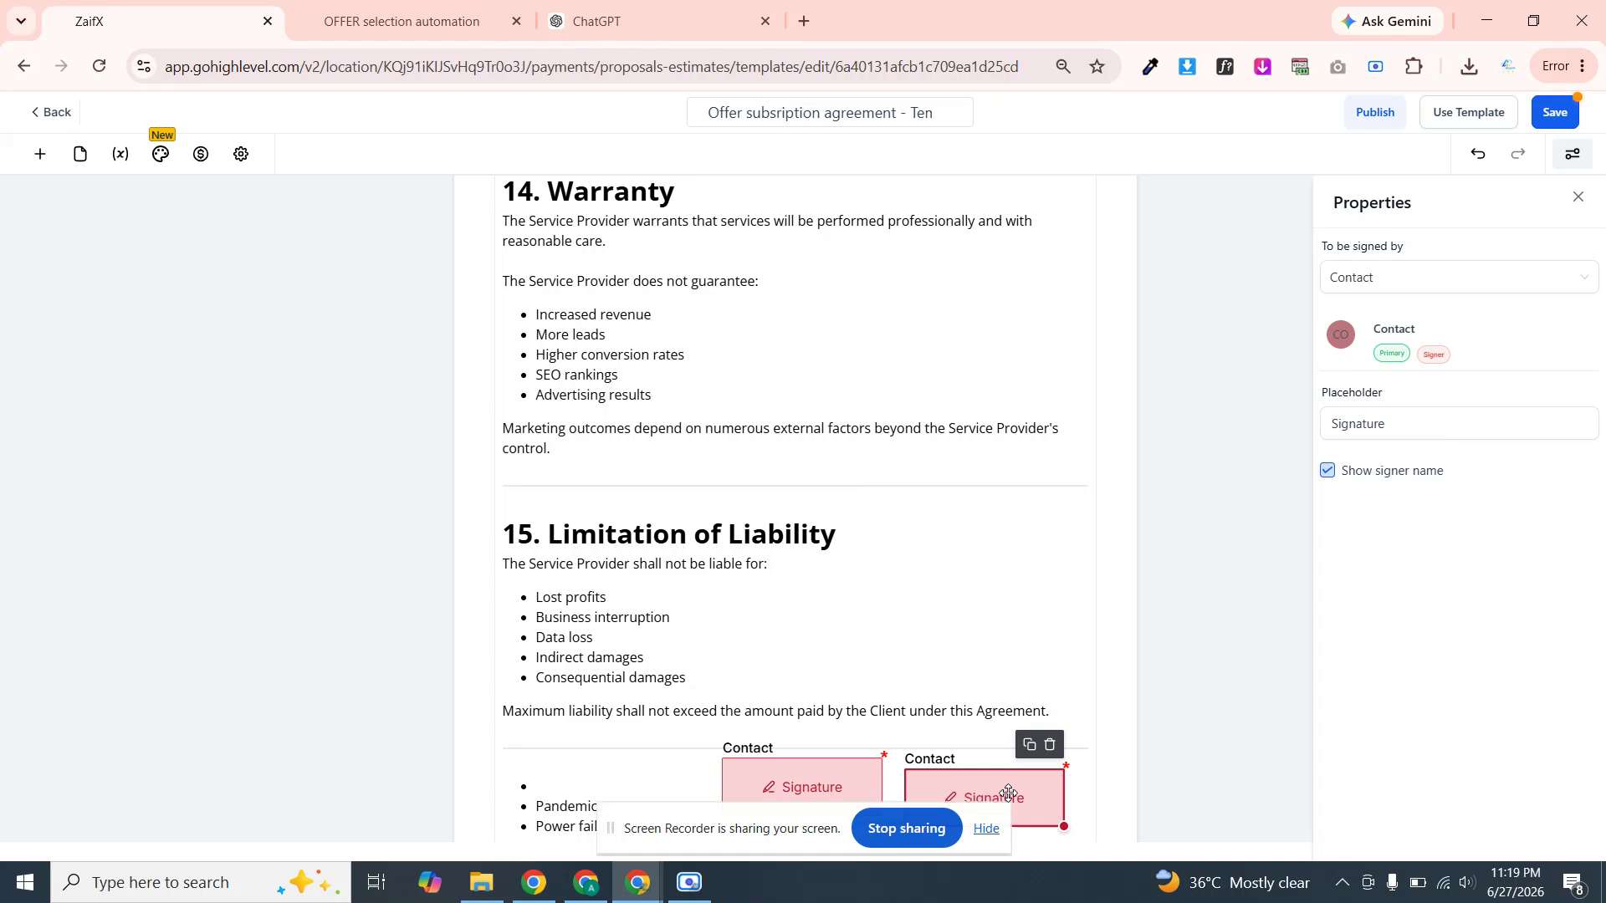
Move both signature fields past the pricing table to the "20. Acceptance" section
scroll(1008, 795, "down", 6)
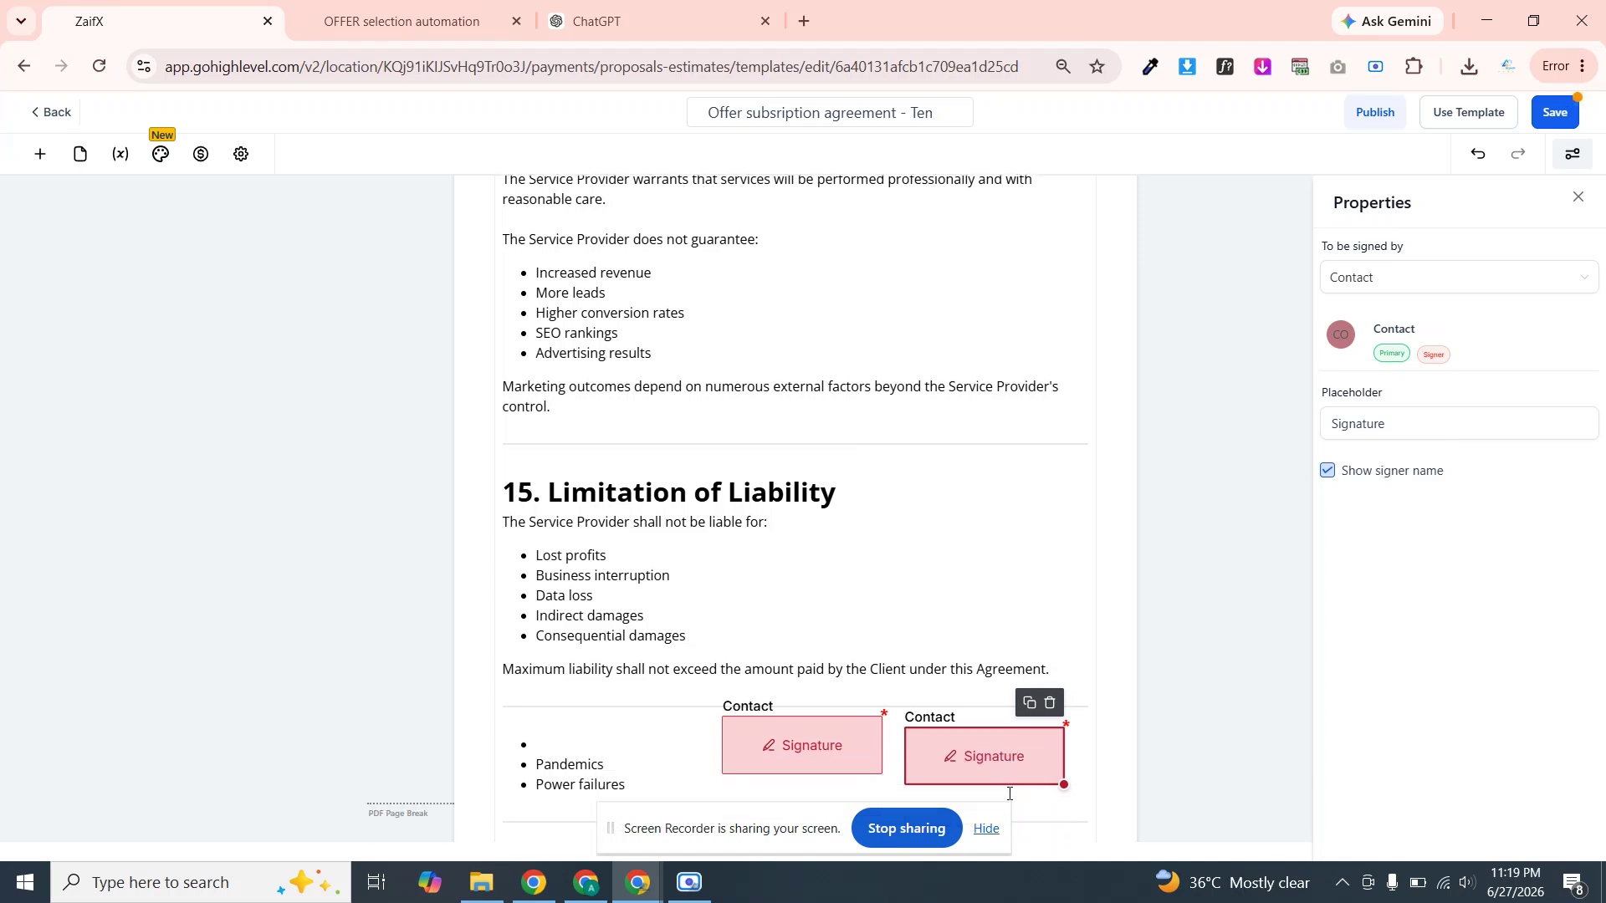
scroll(1010, 800, "down", 2)
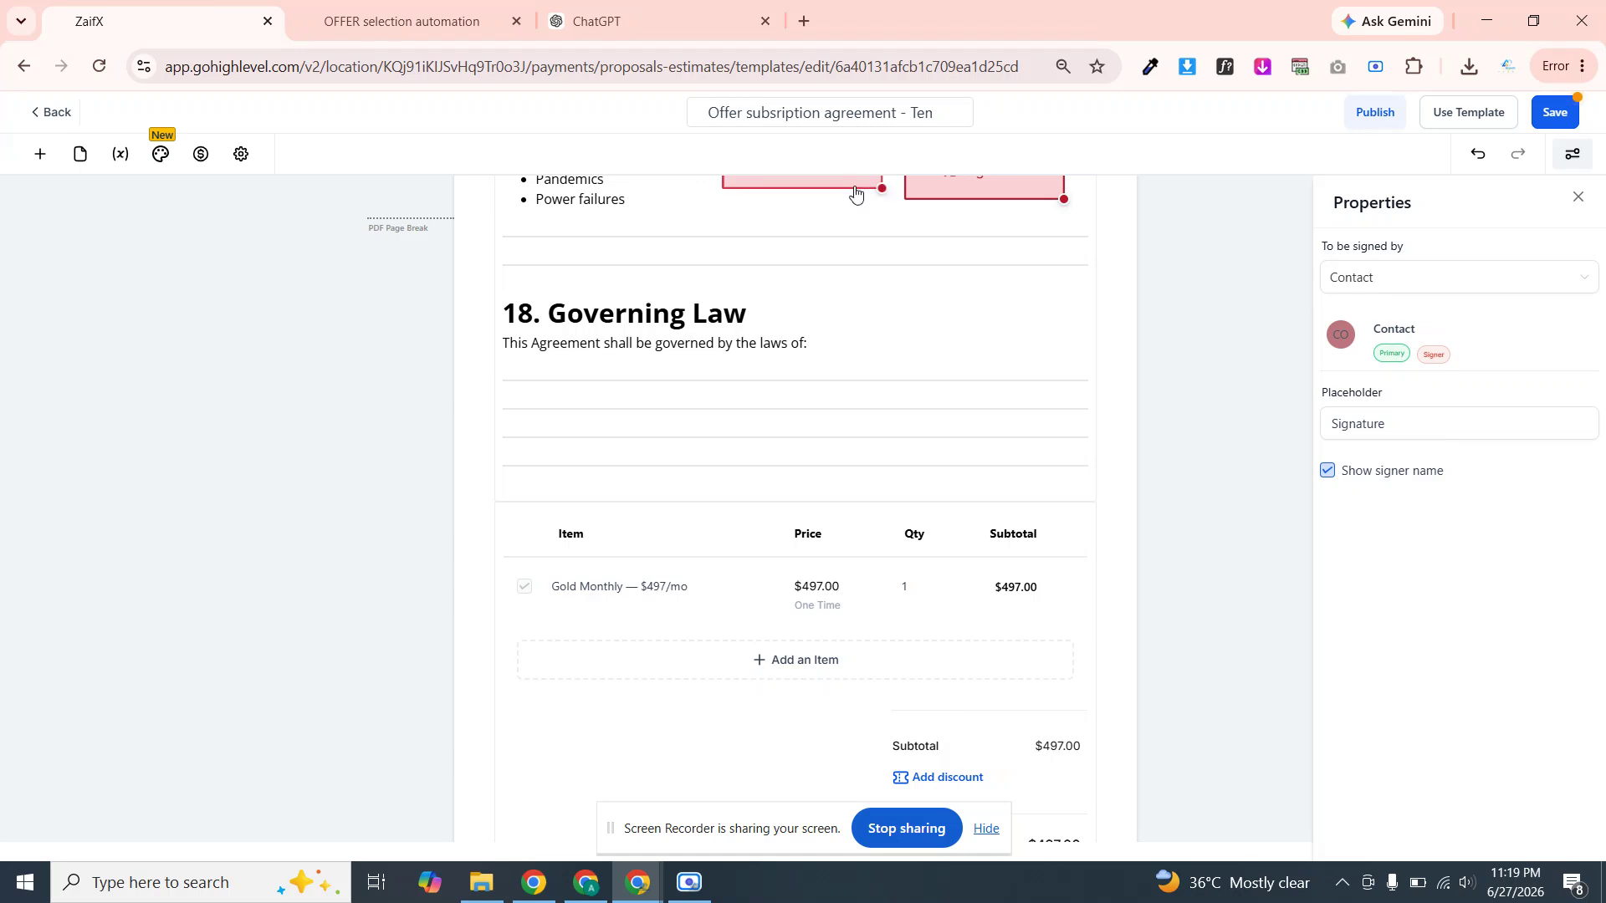
mouse_move(851, 191)
left_mouse_down()
mouse_move(864, 478)
mouse_move(757, 797)
left_mouse_up()
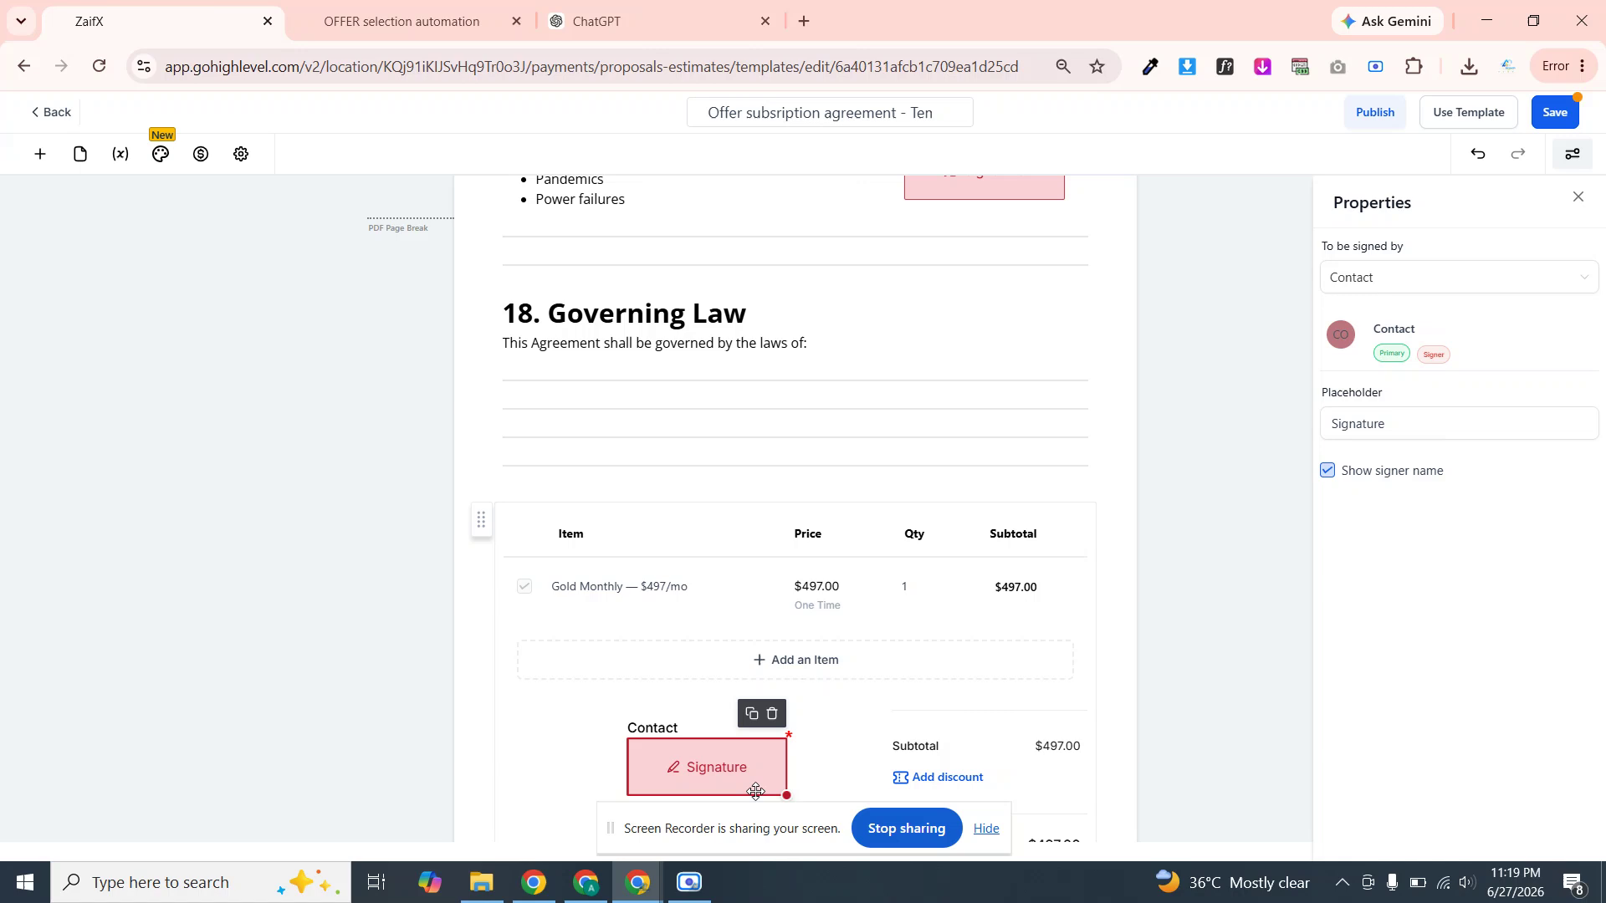
mouse_move(1051, 191)
left_mouse_down()
mouse_move(1016, 523)
mouse_move(933, 719)
mouse_move(753, 786)
mouse_move(577, 788)
left_mouse_up()
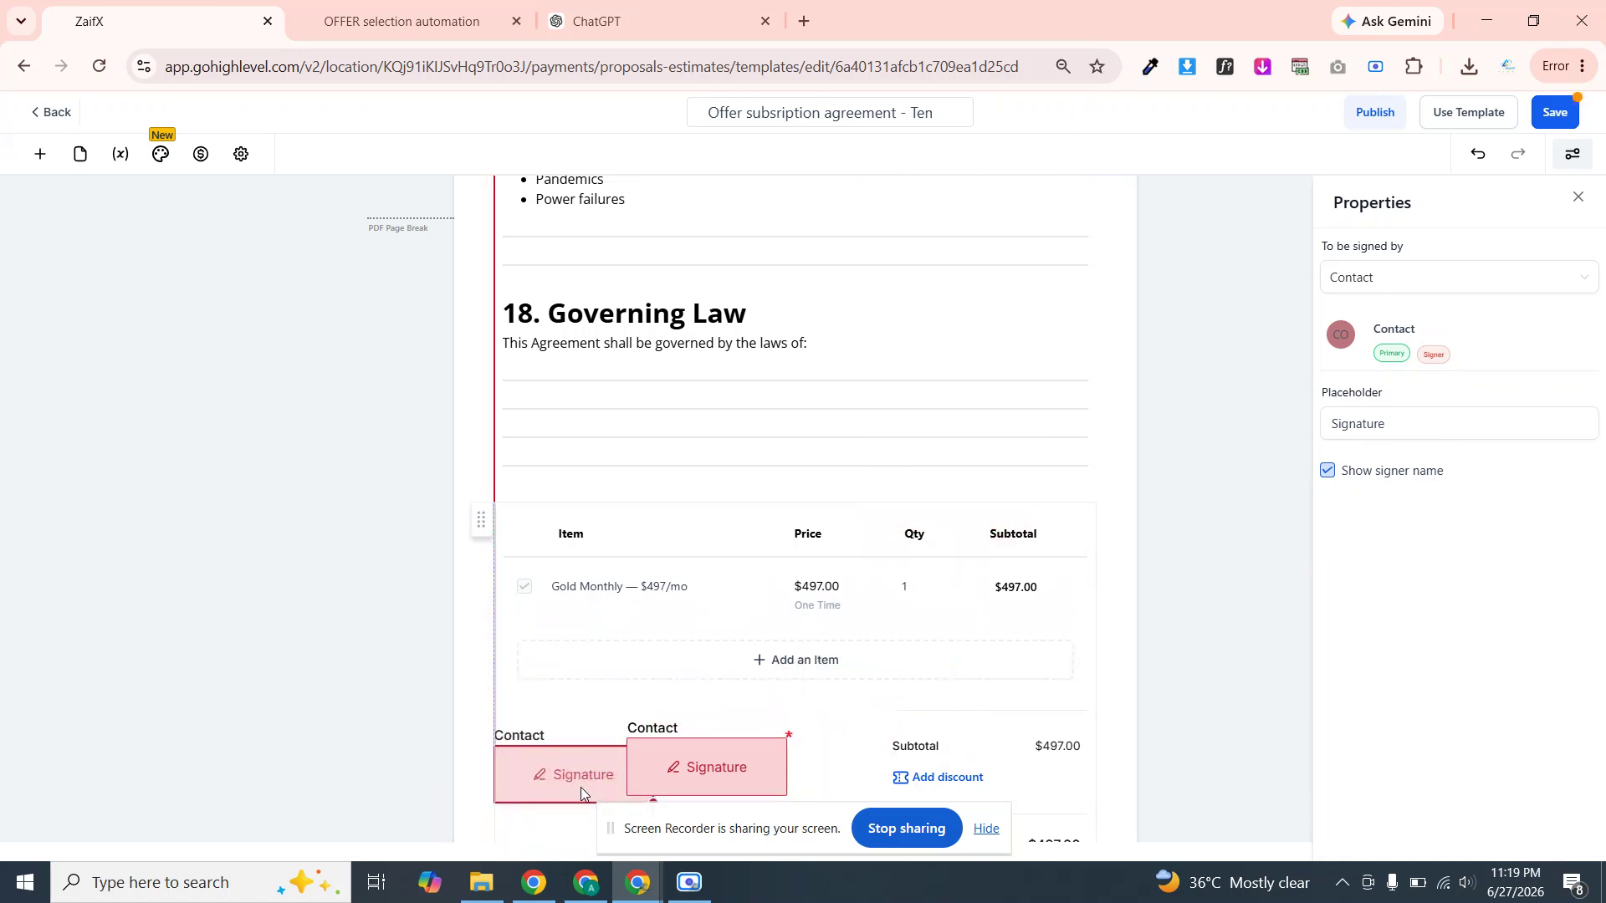
left_click(1112, 661)
scroll(1112, 661, "down", 5)
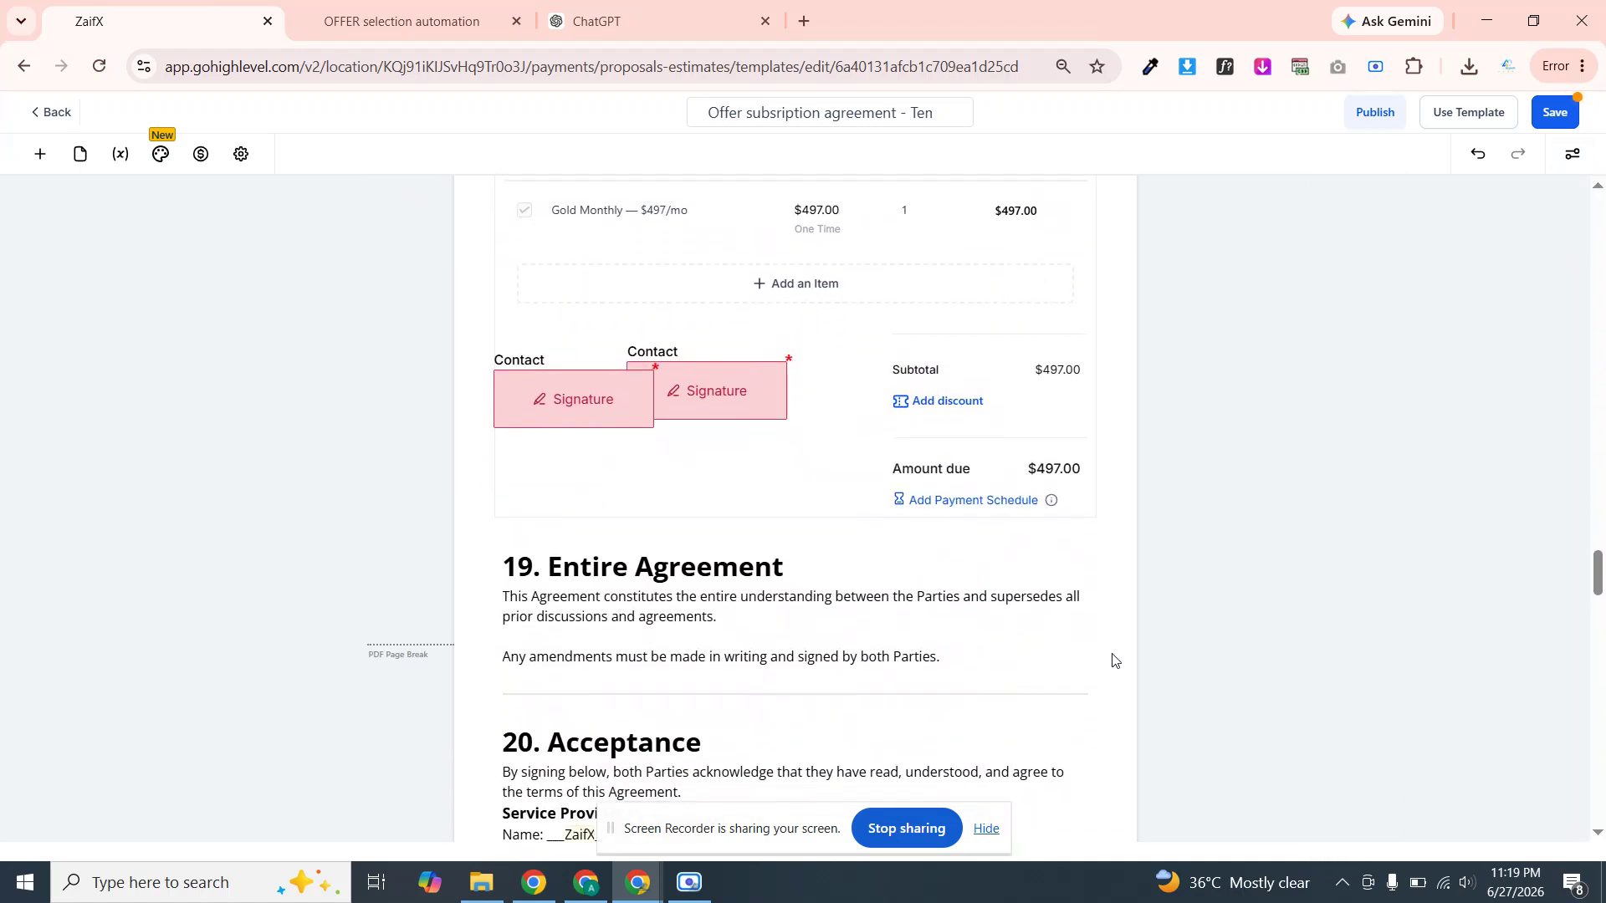
mouse_move(563, 319)
left_mouse_down()
mouse_move(701, 657)
mouse_move(769, 748)
left_mouse_up()
mouse_move(715, 310)
left_mouse_down()
mouse_move(1020, 886)
mouse_move(1010, 756)
left_mouse_up()
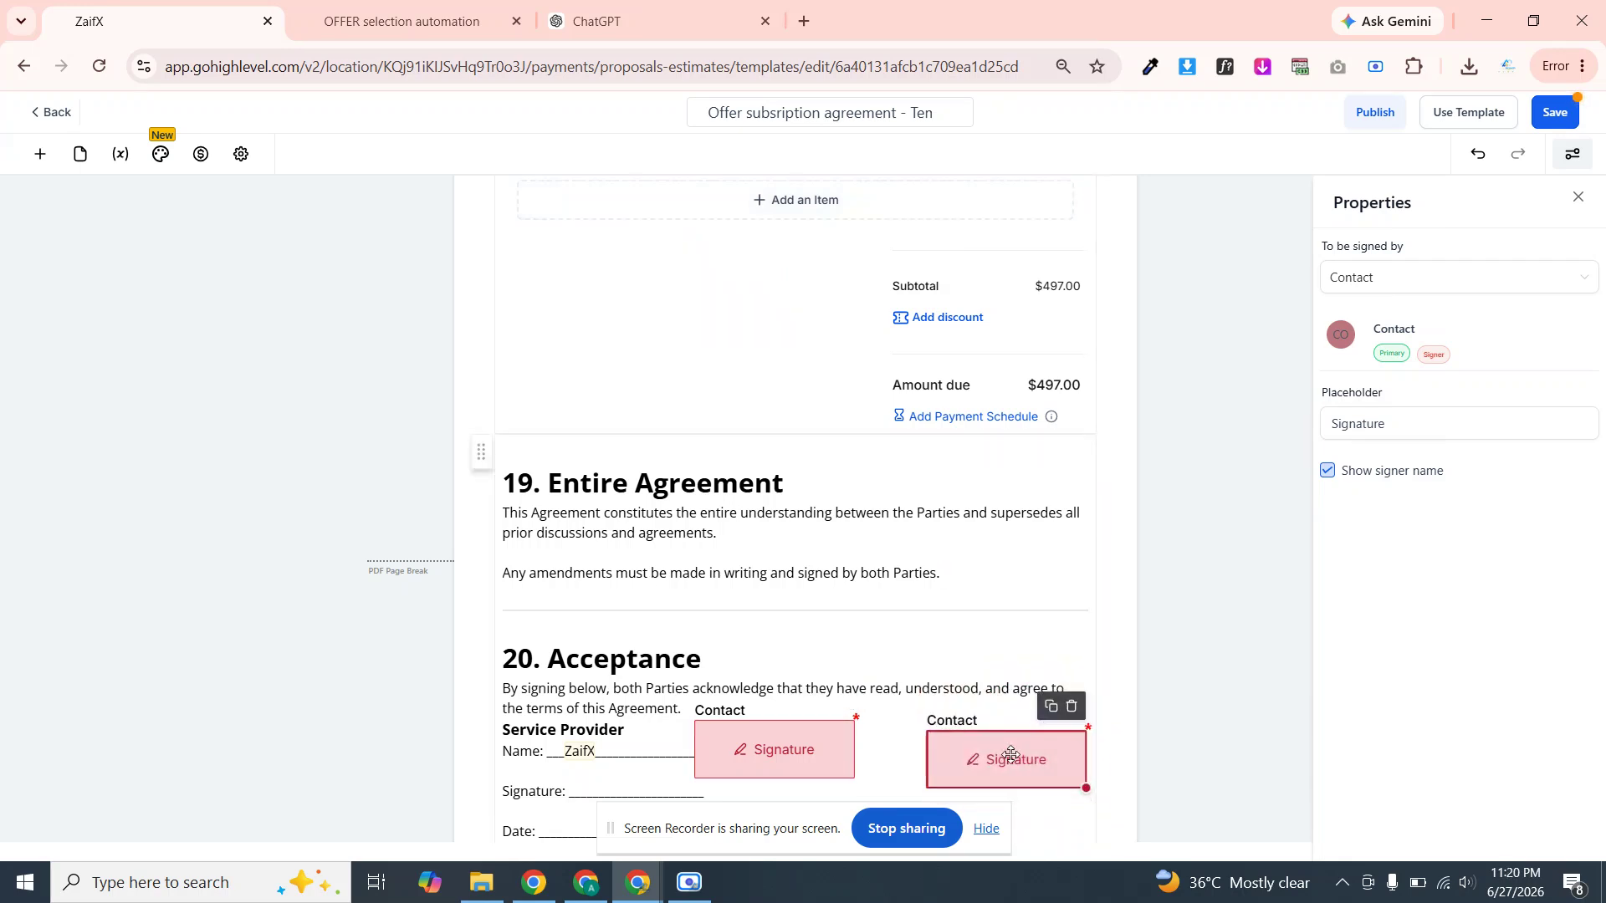
Place one signature field beside the Client details and the other beside the Service Provider details
scroll(1011, 755, "down", 6)
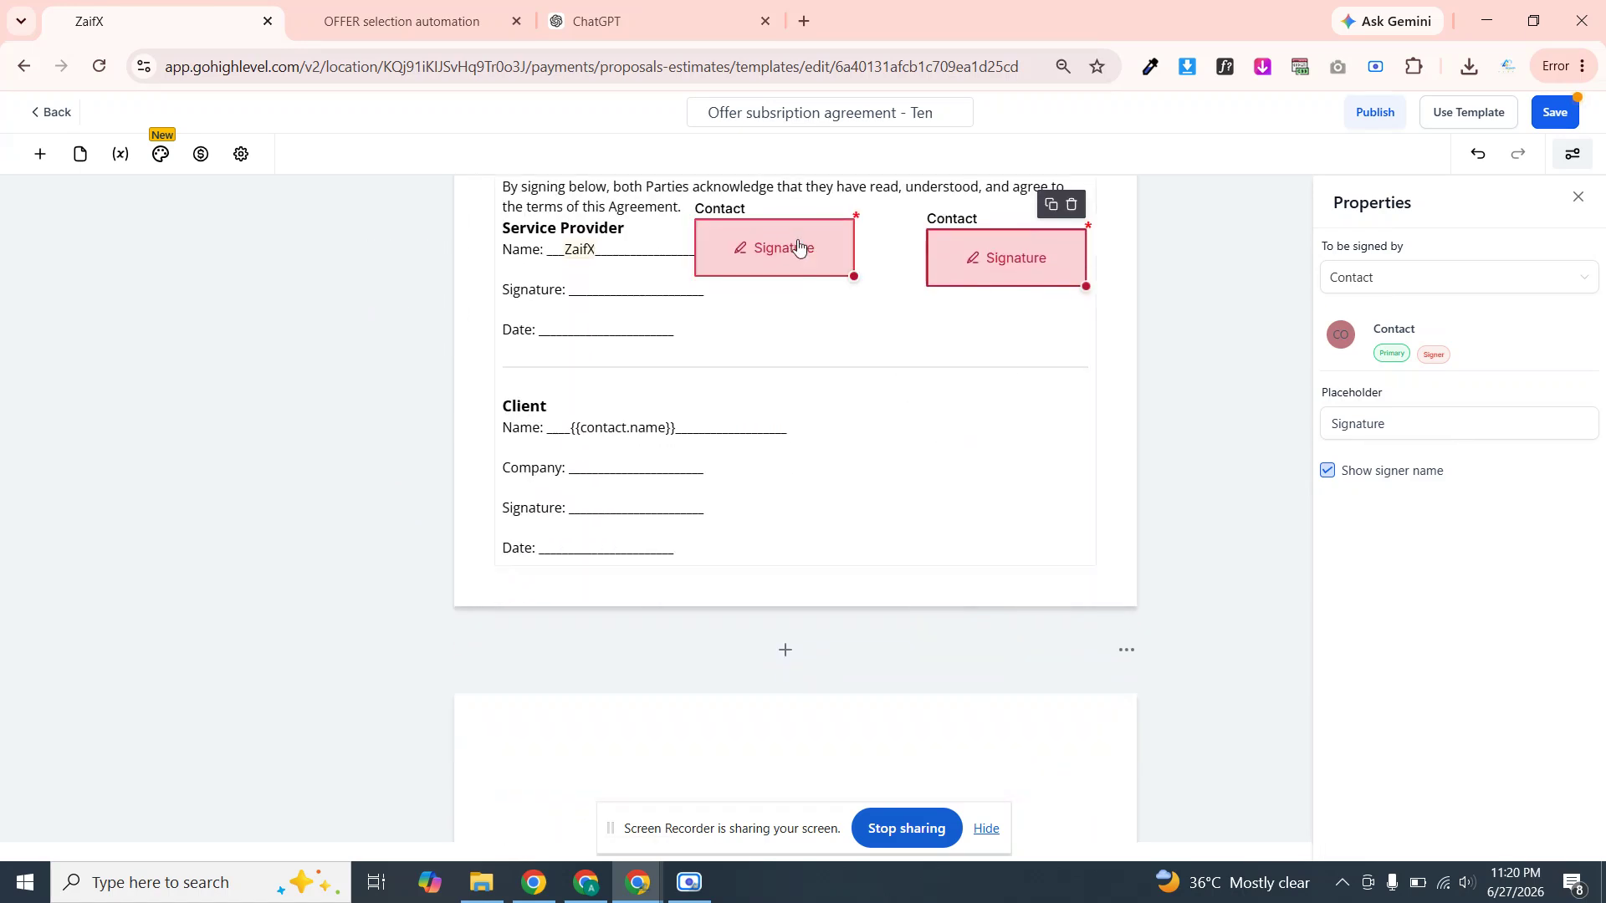
mouse_move(792, 247)
left_mouse_down()
mouse_move(745, 365)
mouse_move(766, 429)
mouse_move(860, 464)
left_mouse_up()
left_click_drag(914, 433, 935, 454)
left_click_drag(1029, 262, 967, 247)
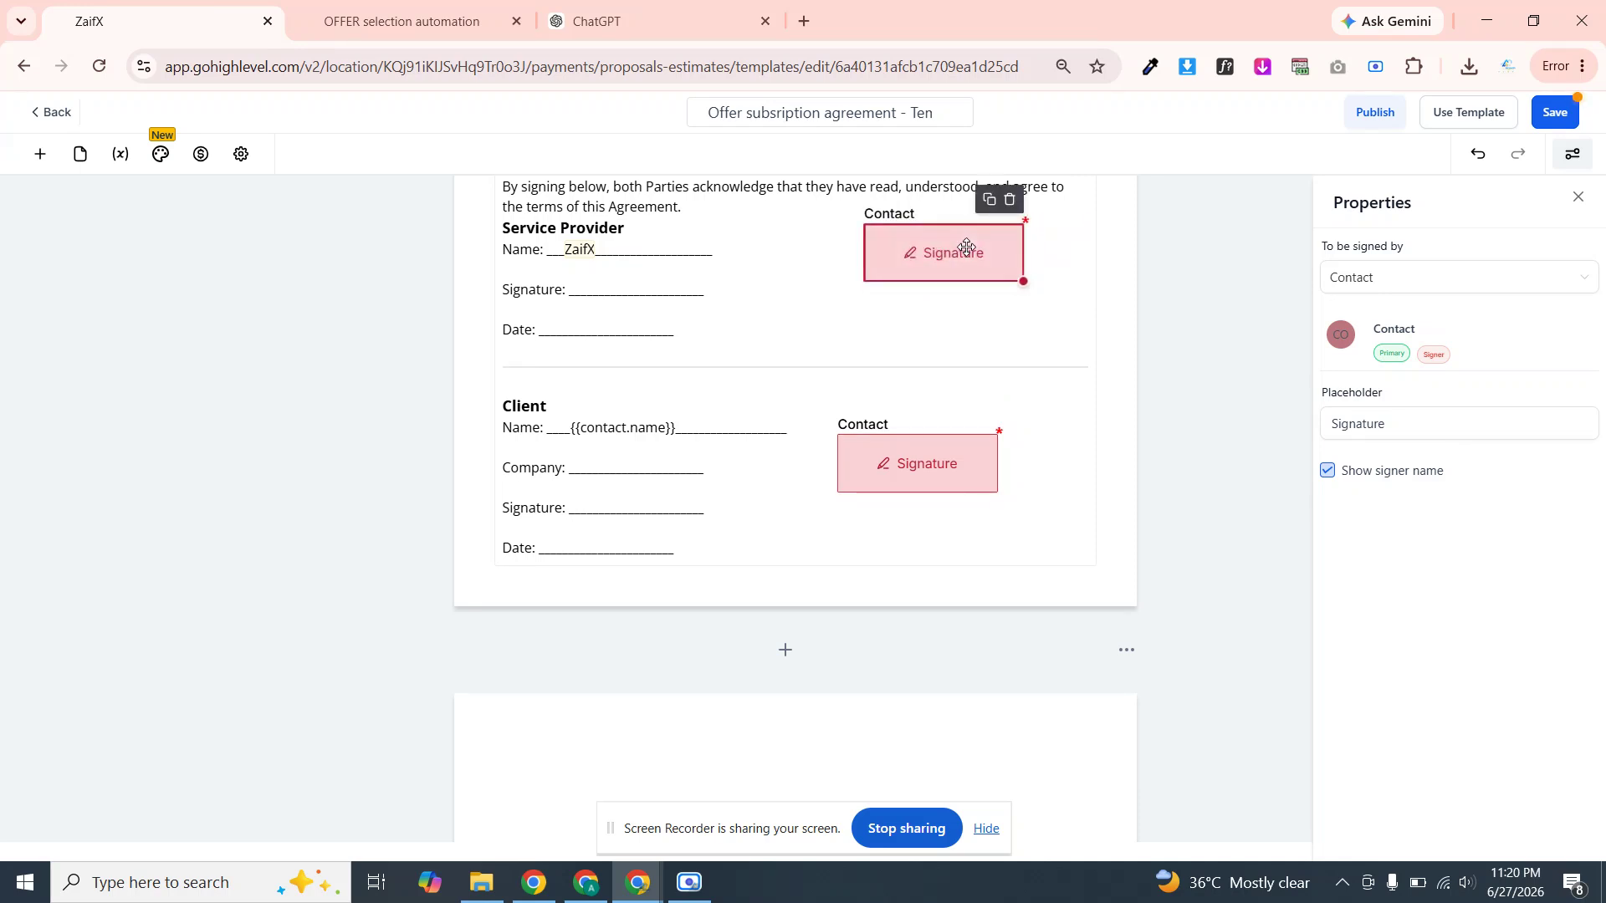
Assign the Service Provider's signature field to Auto Growth Labs as the signer
left_click(1535, 266)
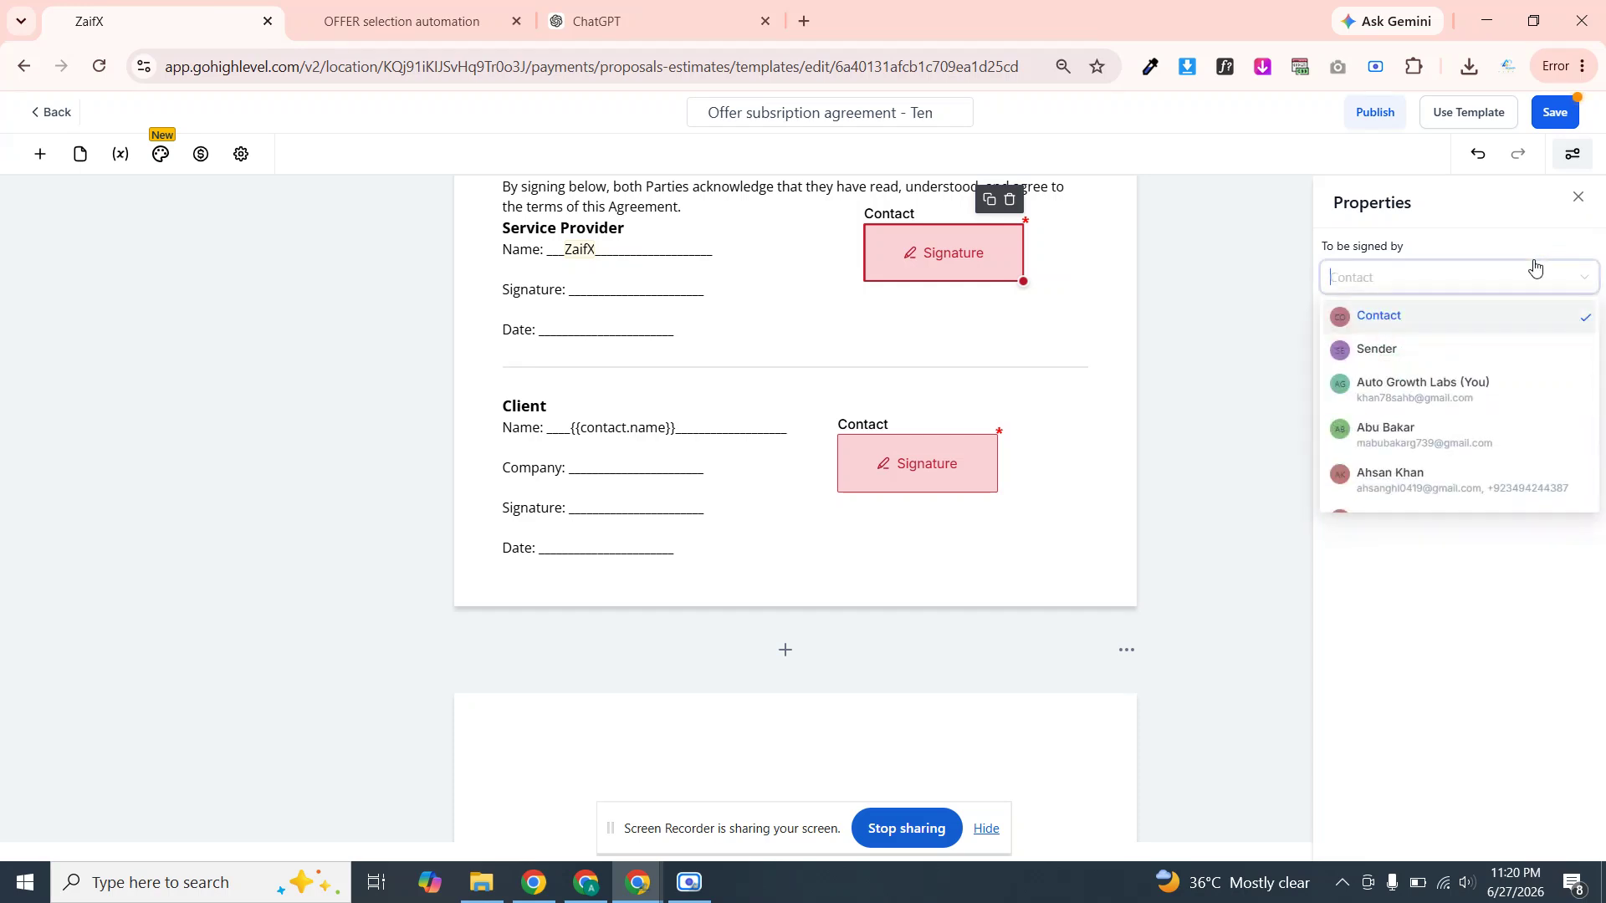
left_click(1373, 351)
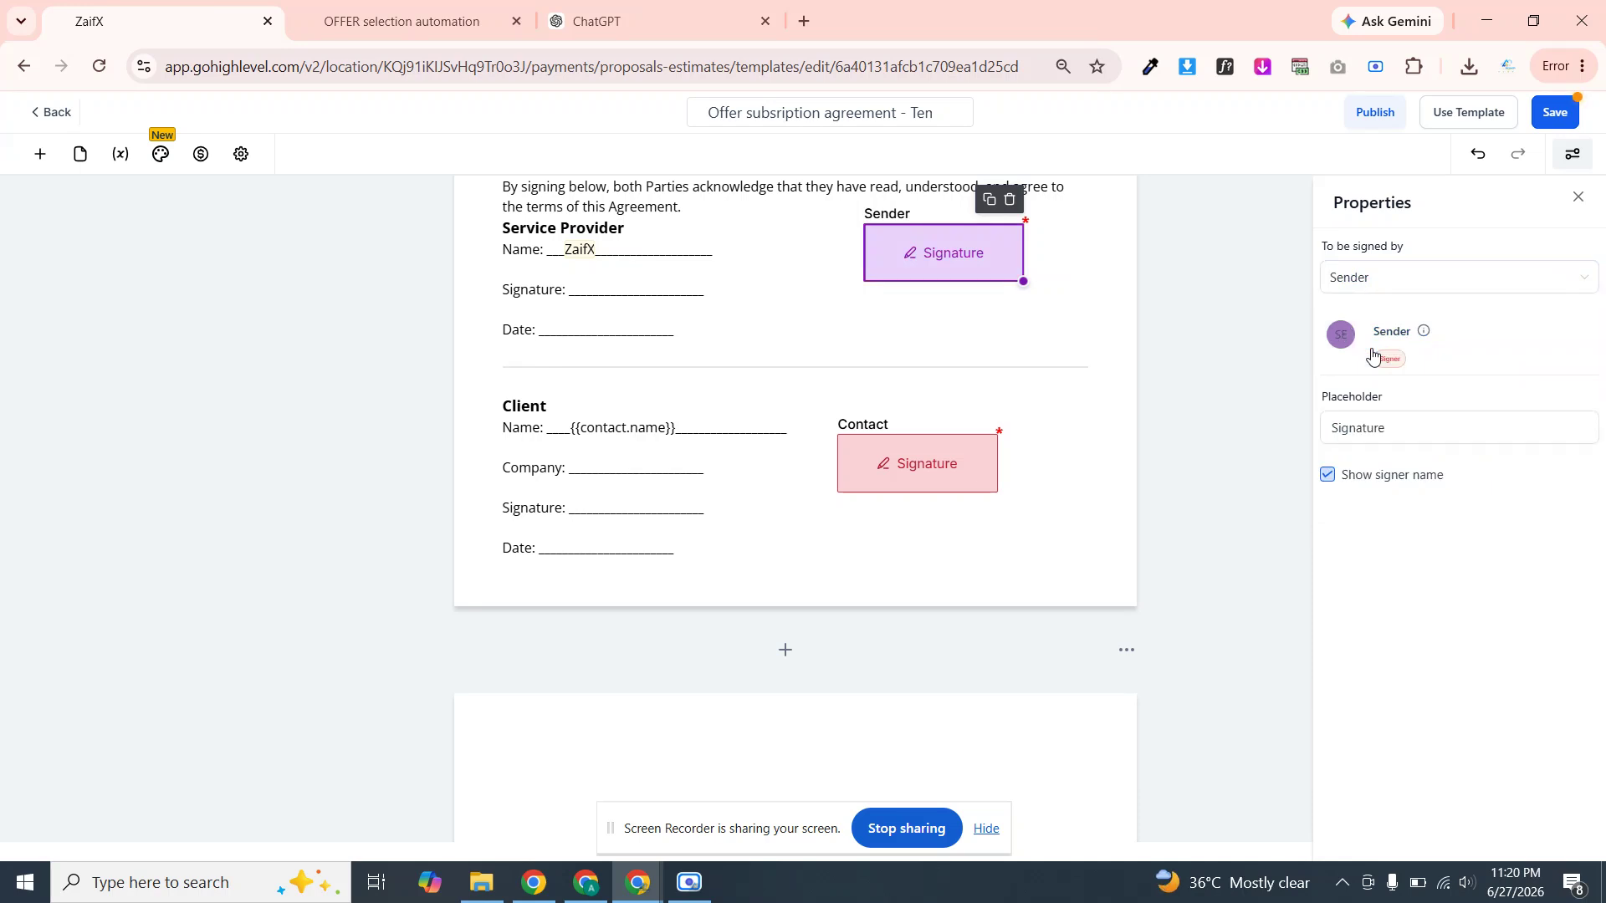
left_click(1381, 293)
left_click(1366, 387)
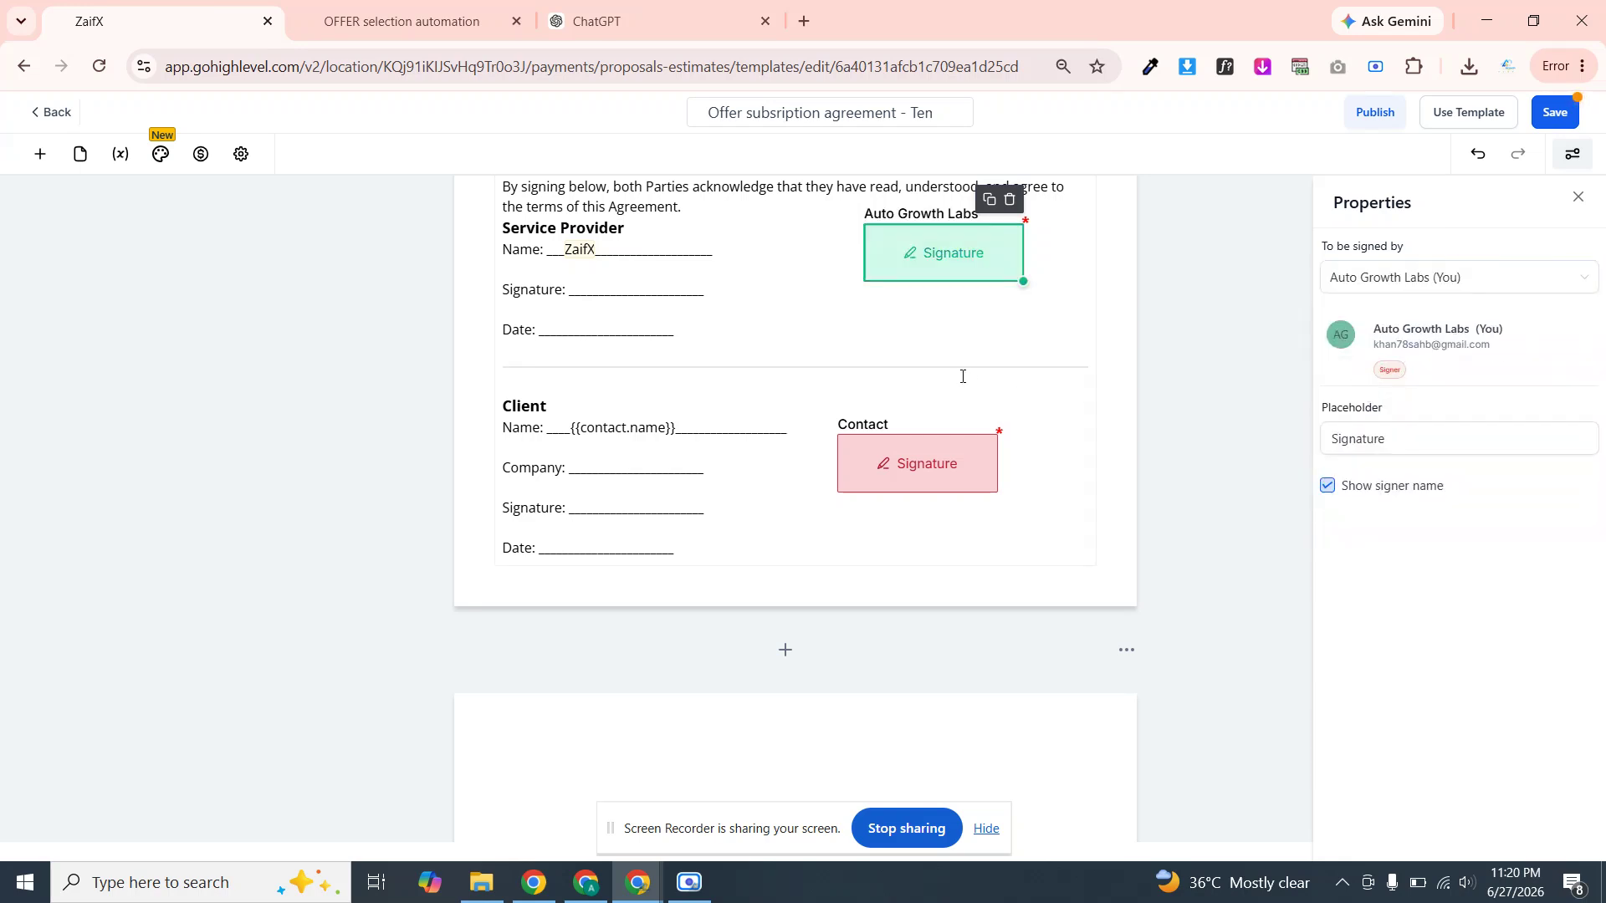
Move the Contact signature field lower in the Client block, beside the Signature and Date lines
left_click(937, 471)
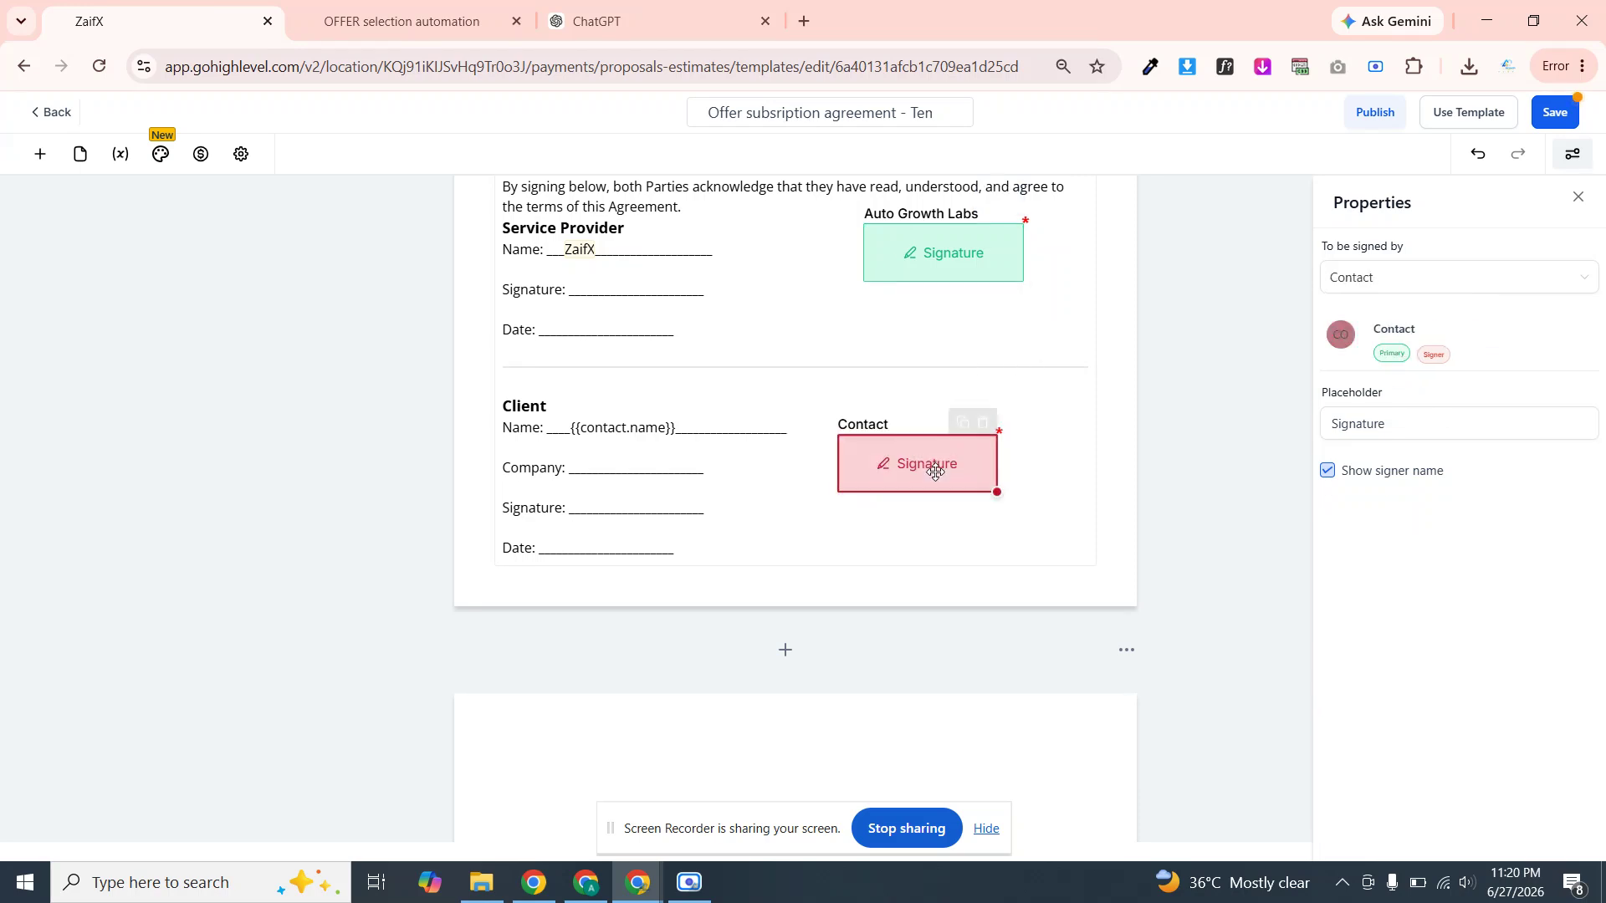
left_click(1363, 431)
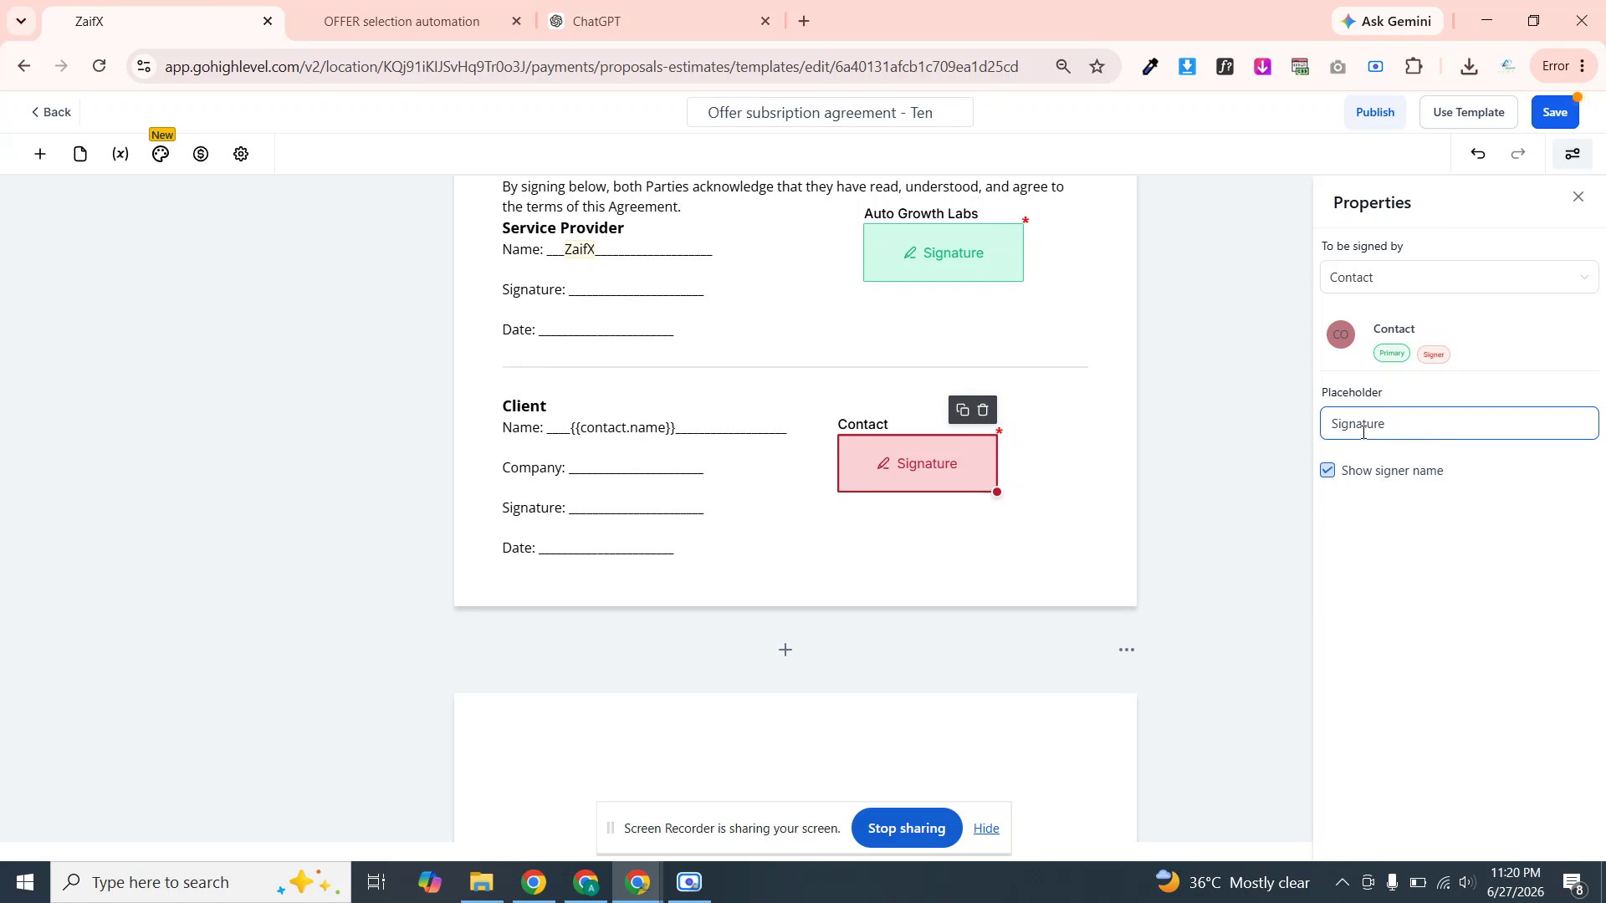
left_click(1280, 429)
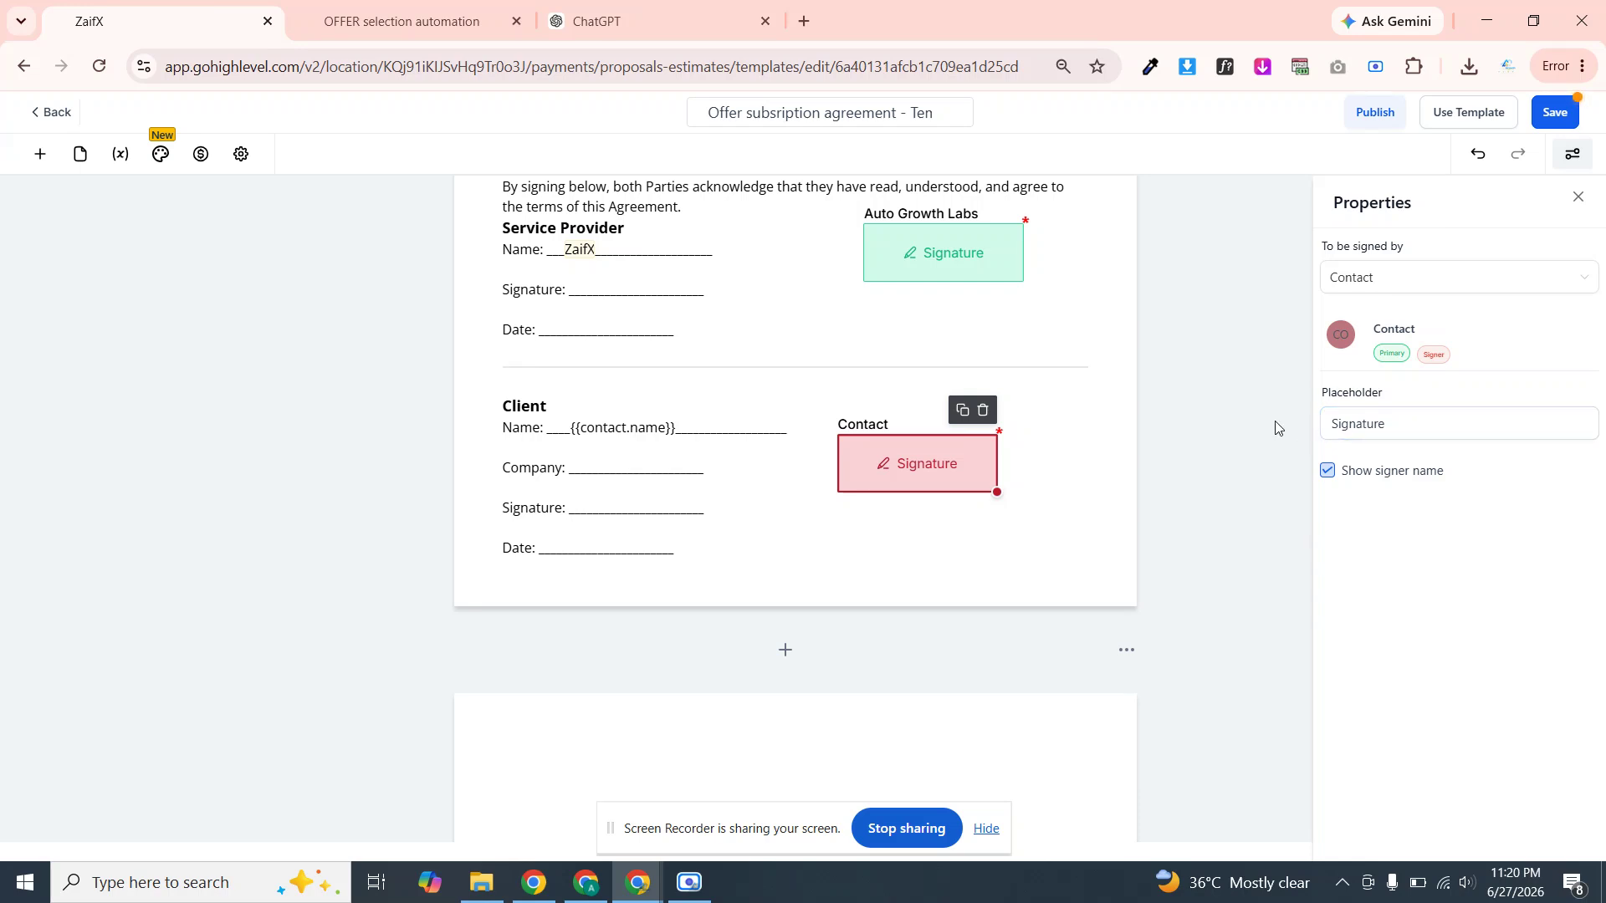
left_click(599, 473)
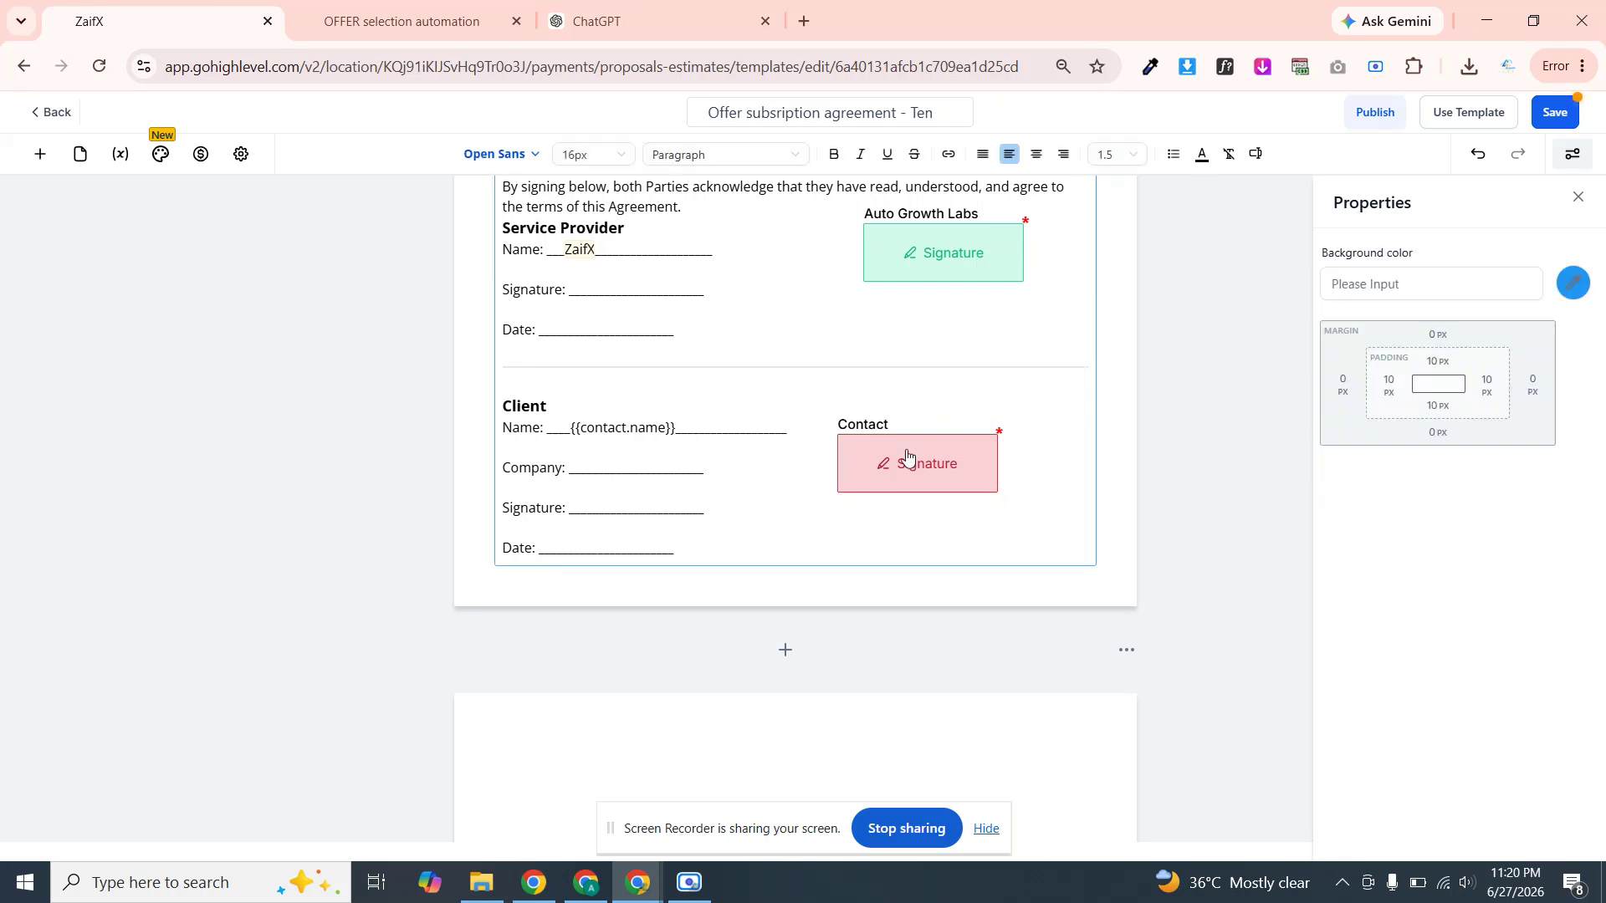
mouse_move(960, 501)
left_mouse_down()
mouse_move(1034, 542)
mouse_move(1029, 556)
left_mouse_up()
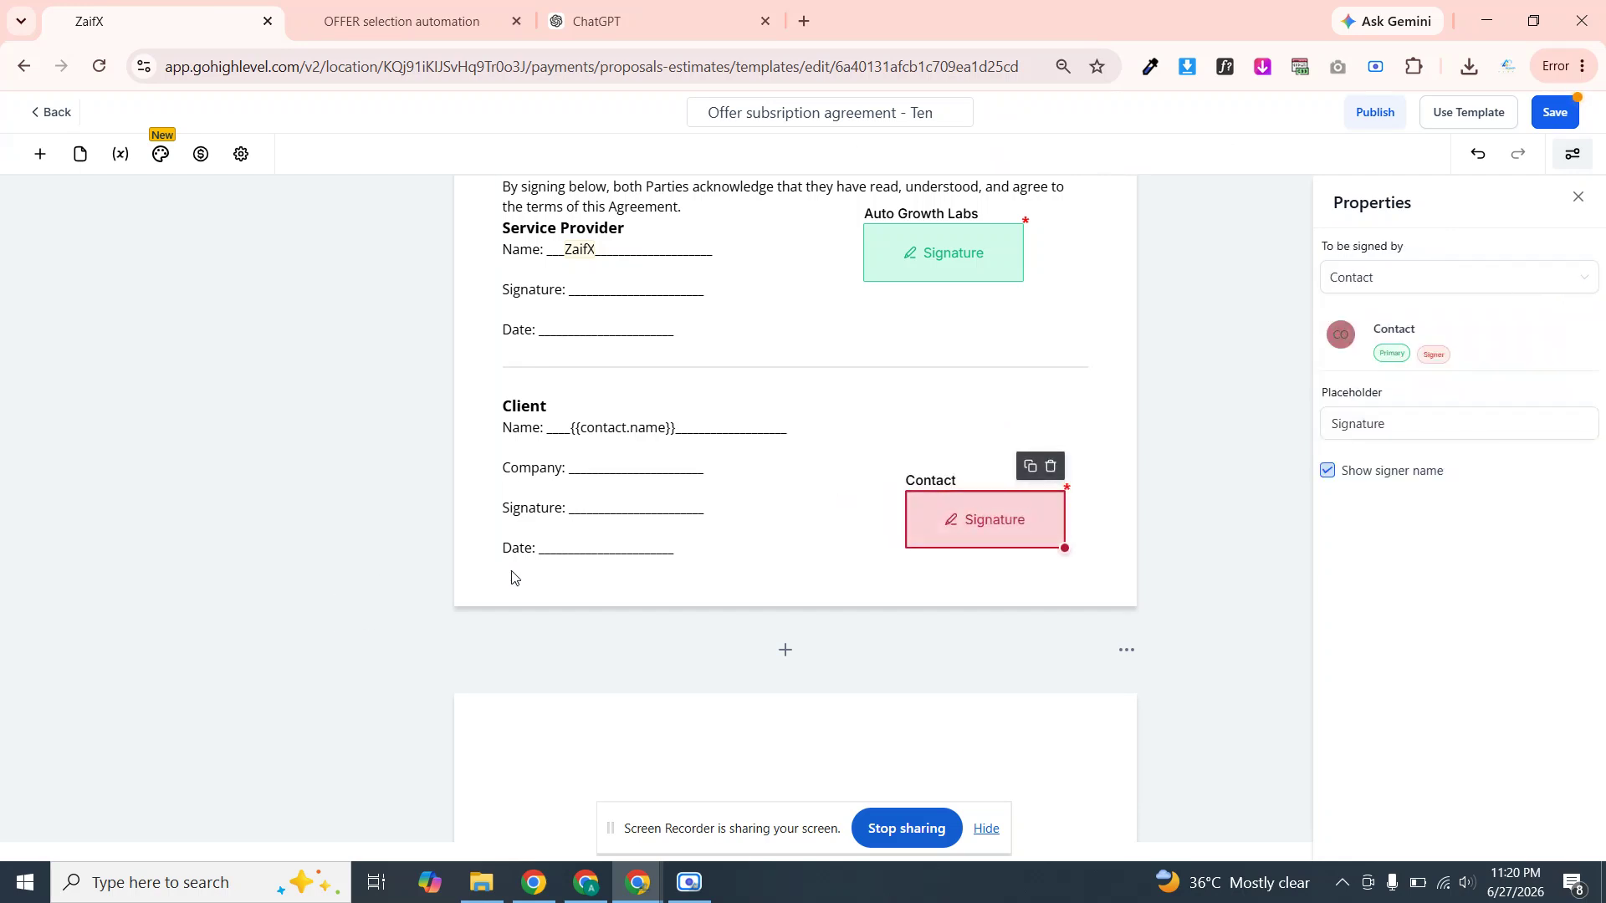
Try to insert the Right now value "Hour 24h format" into the Client's Date line
left_click(572, 547)
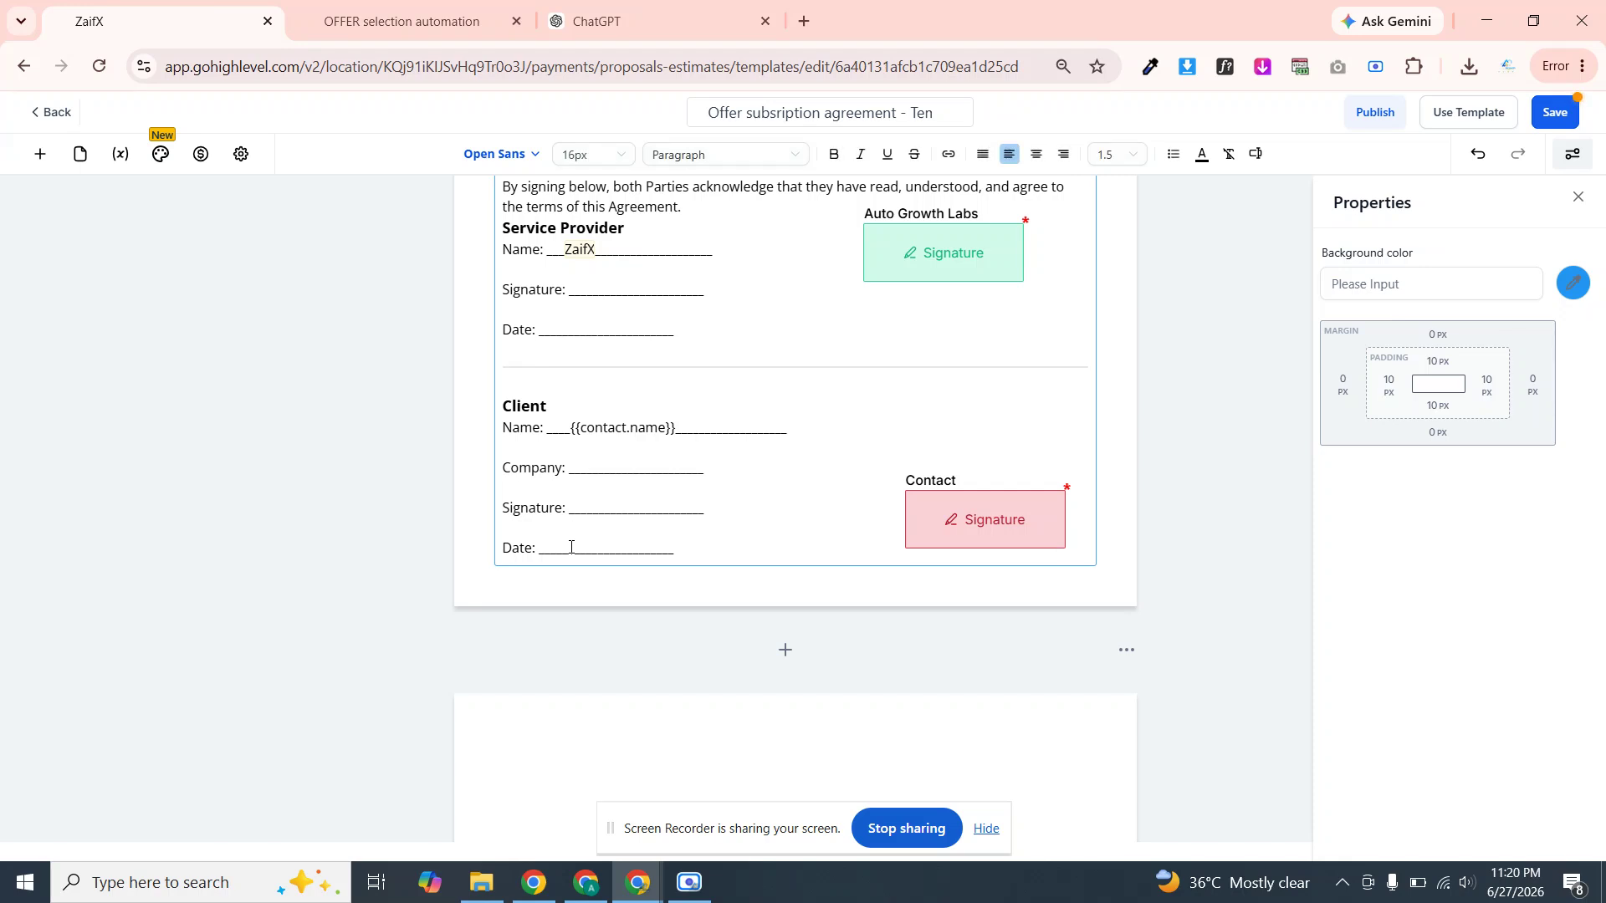
left_click(1254, 159)
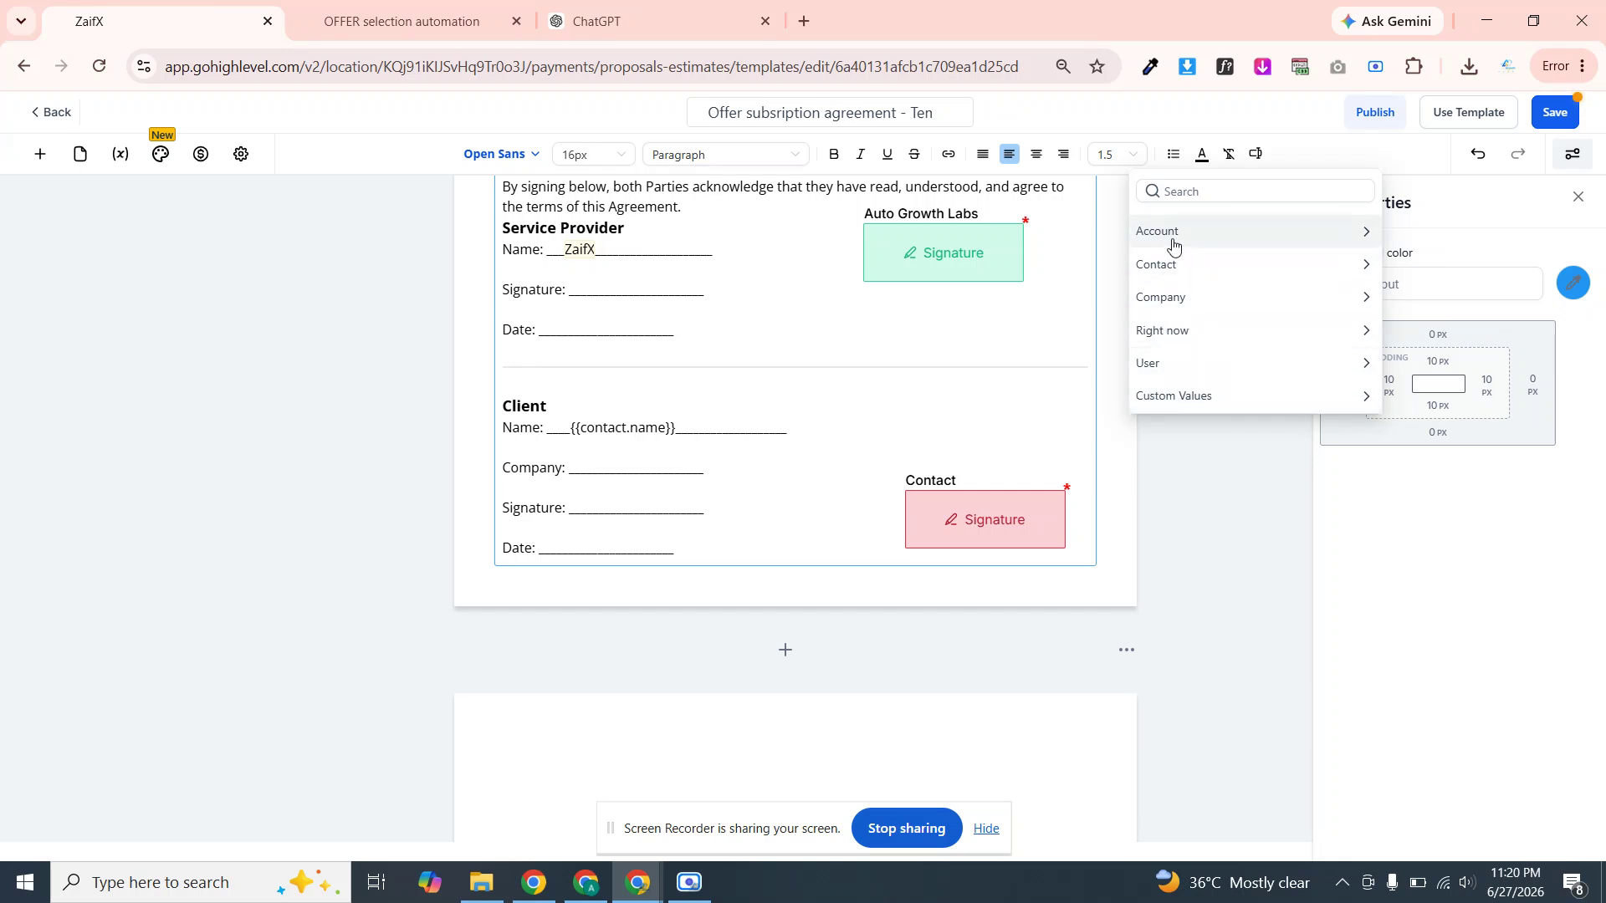
left_click(1161, 333)
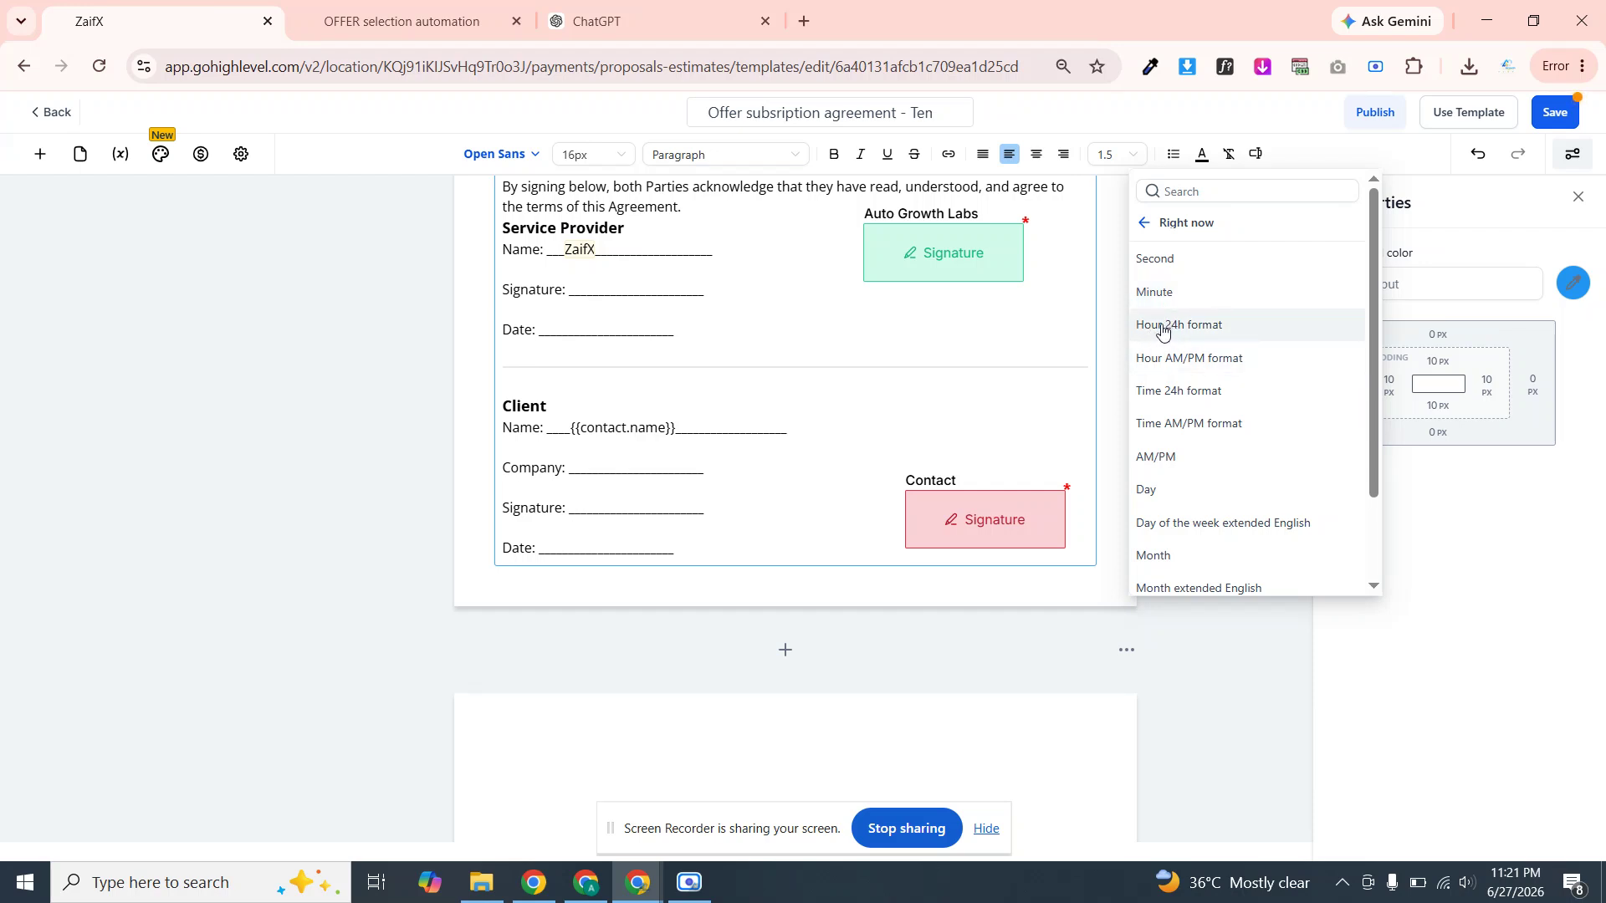
left_click(1163, 326)
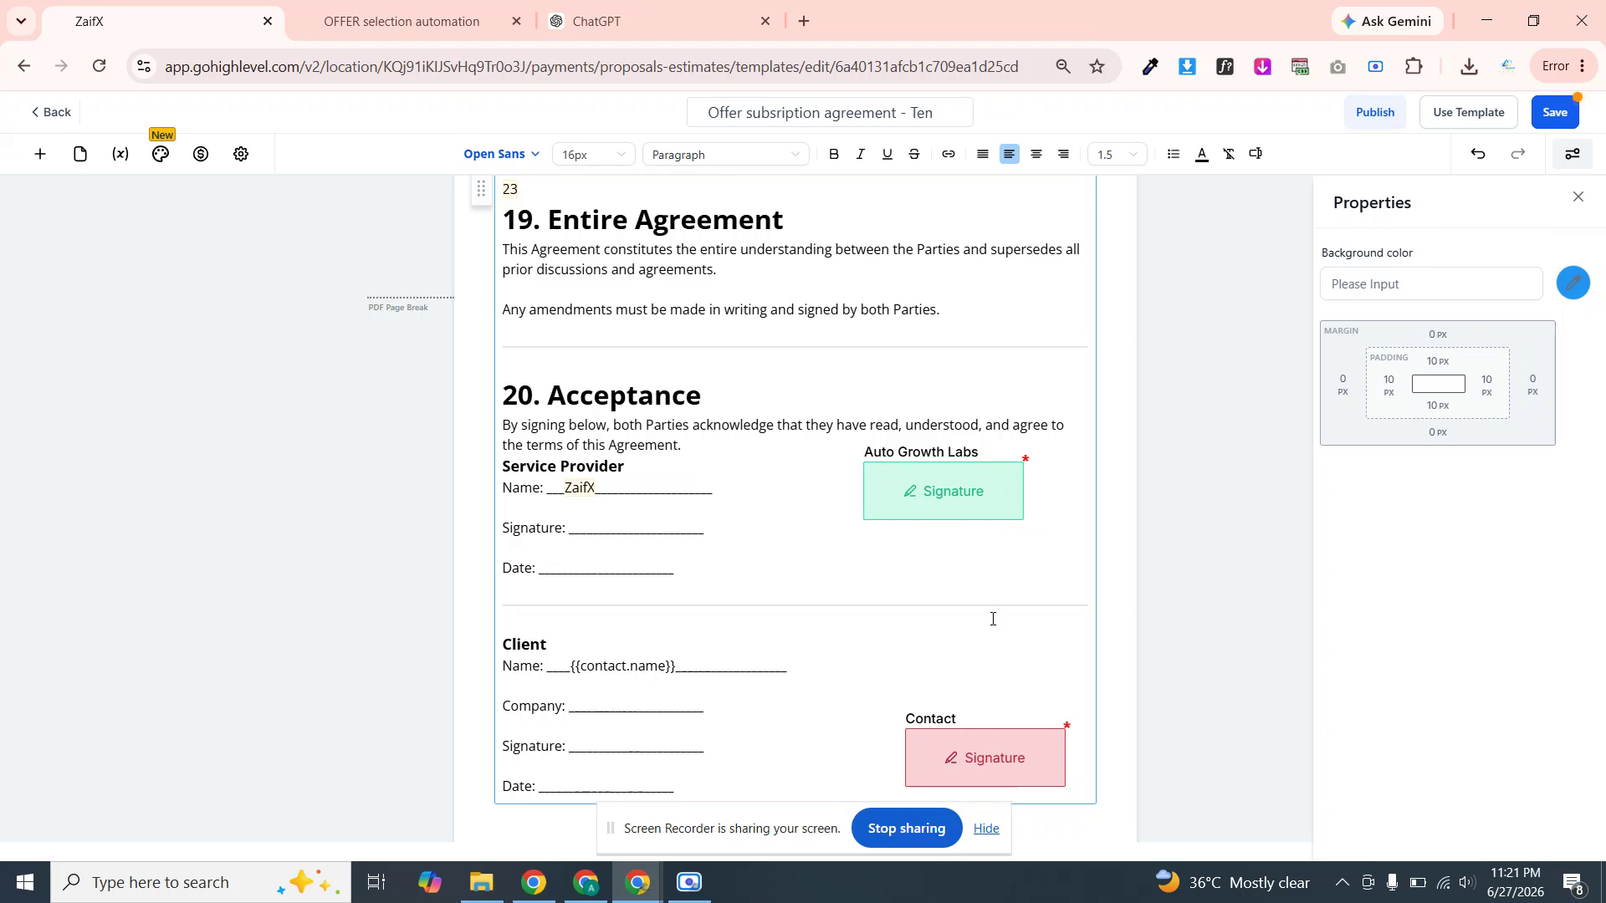
Enter "12 june 2025" on the Client's Date line and save the template
left_click(879, 633)
key("Down")
type("12 j")
type("anuar")
type("t")
key("BackSpace")
key("BackSpace")
key("BackSpace")
key("BackSpace")
key("BackSpace")
type("une 2025")
left_click(1557, 114)
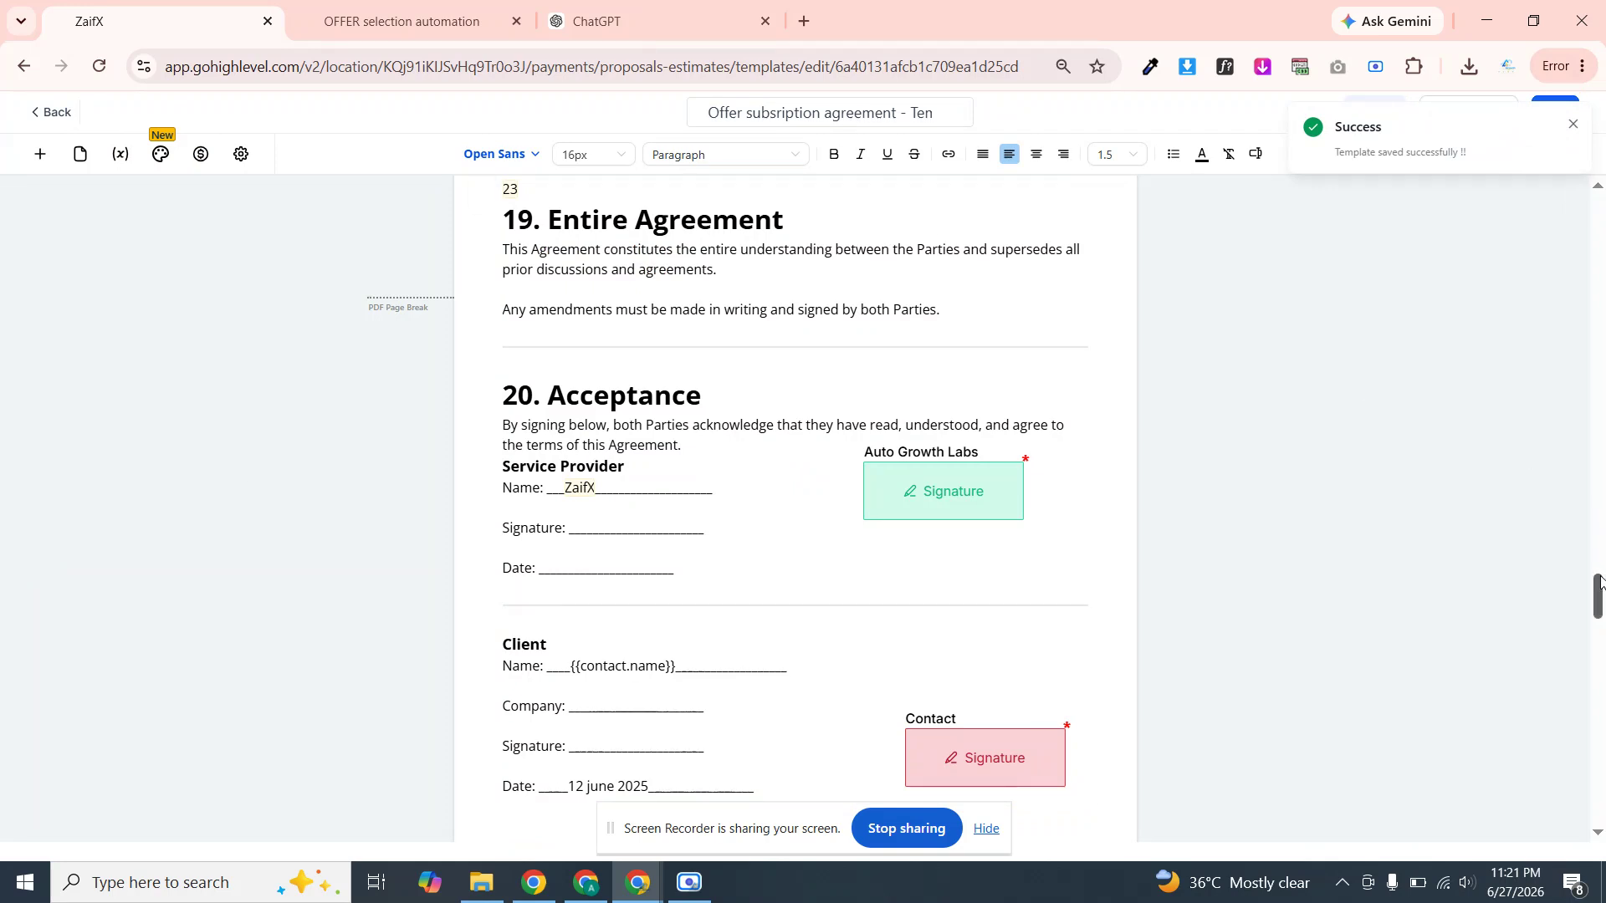
Delete the pricing table with the Gold Monthly item above "19. Entire Agreement" and save the template
left_click_drag(1599, 583, 1598, 517)
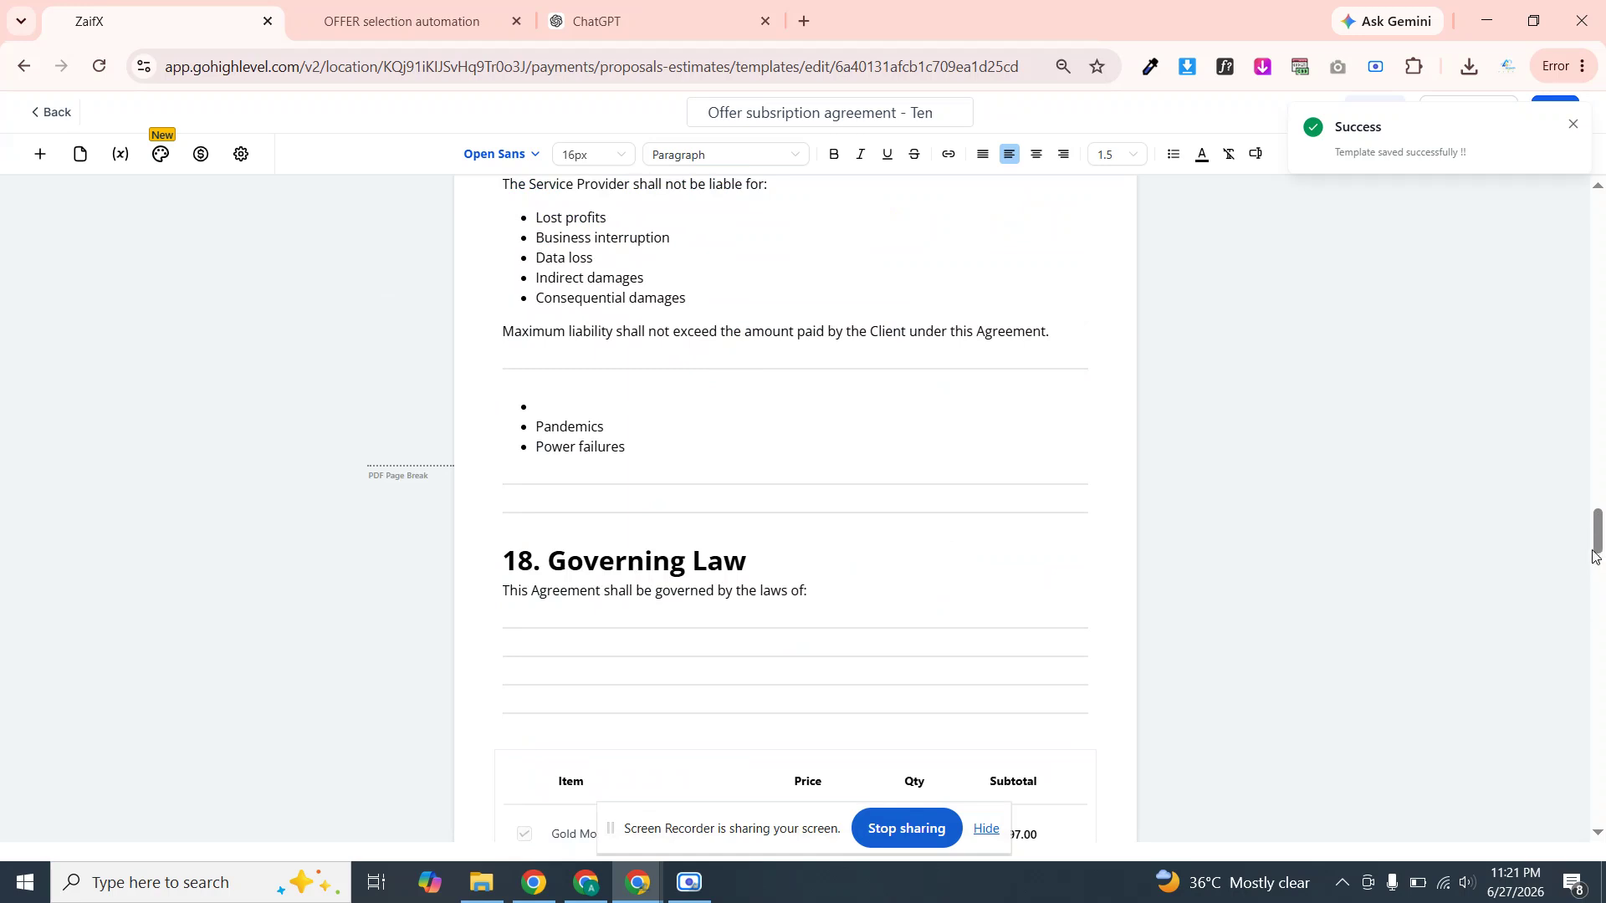
left_click_drag(1599, 539, 1598, 579)
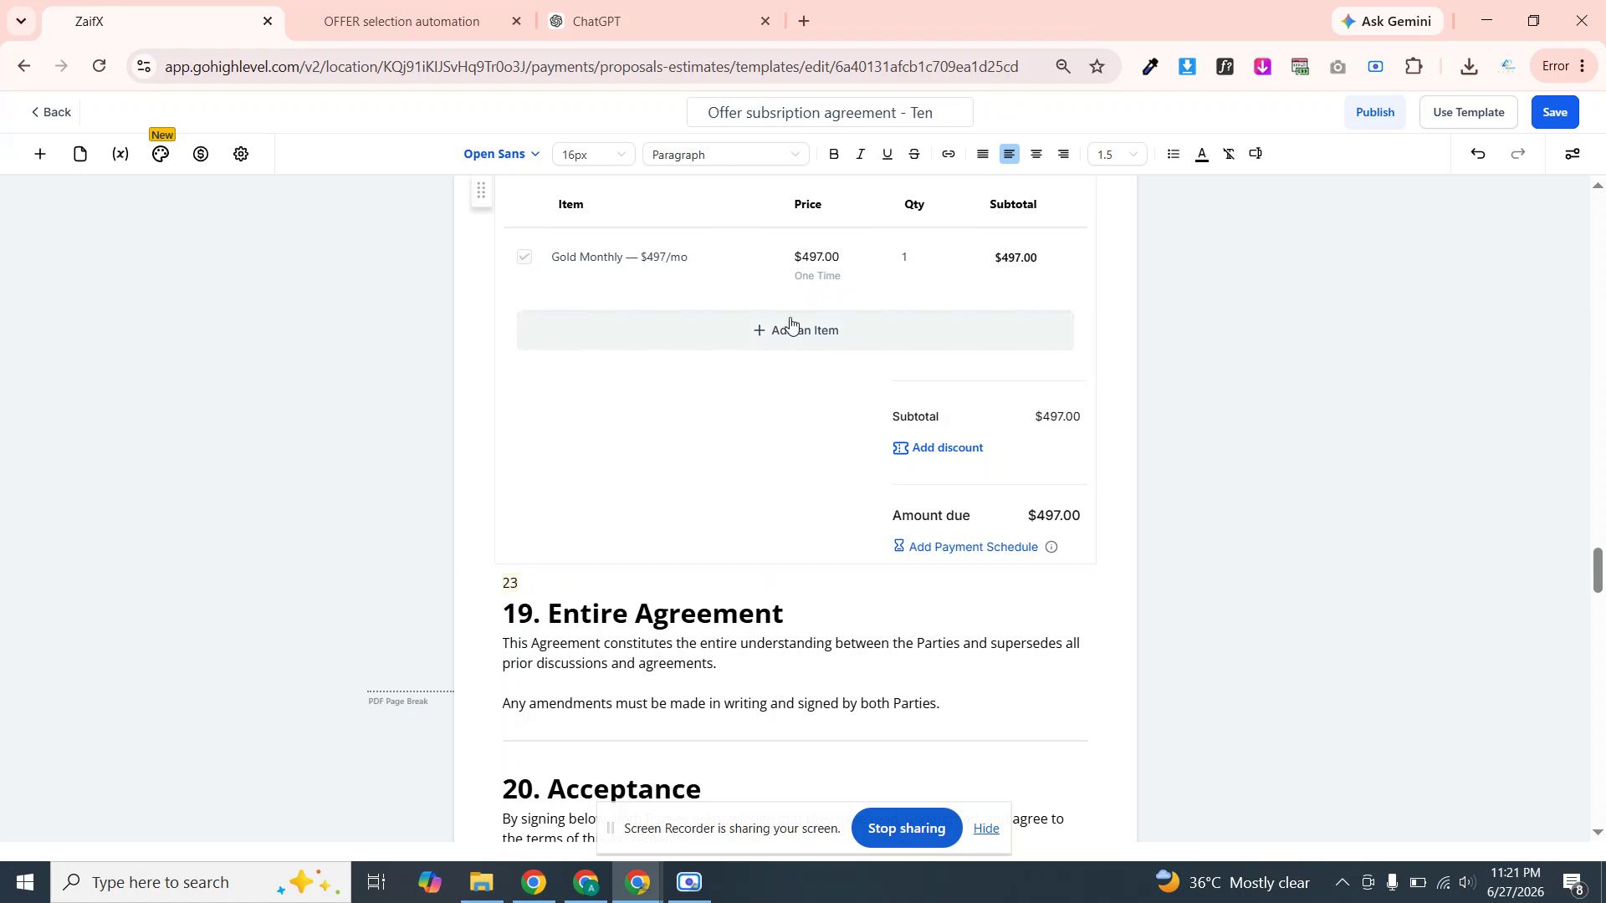
mouse_move(767, 292)
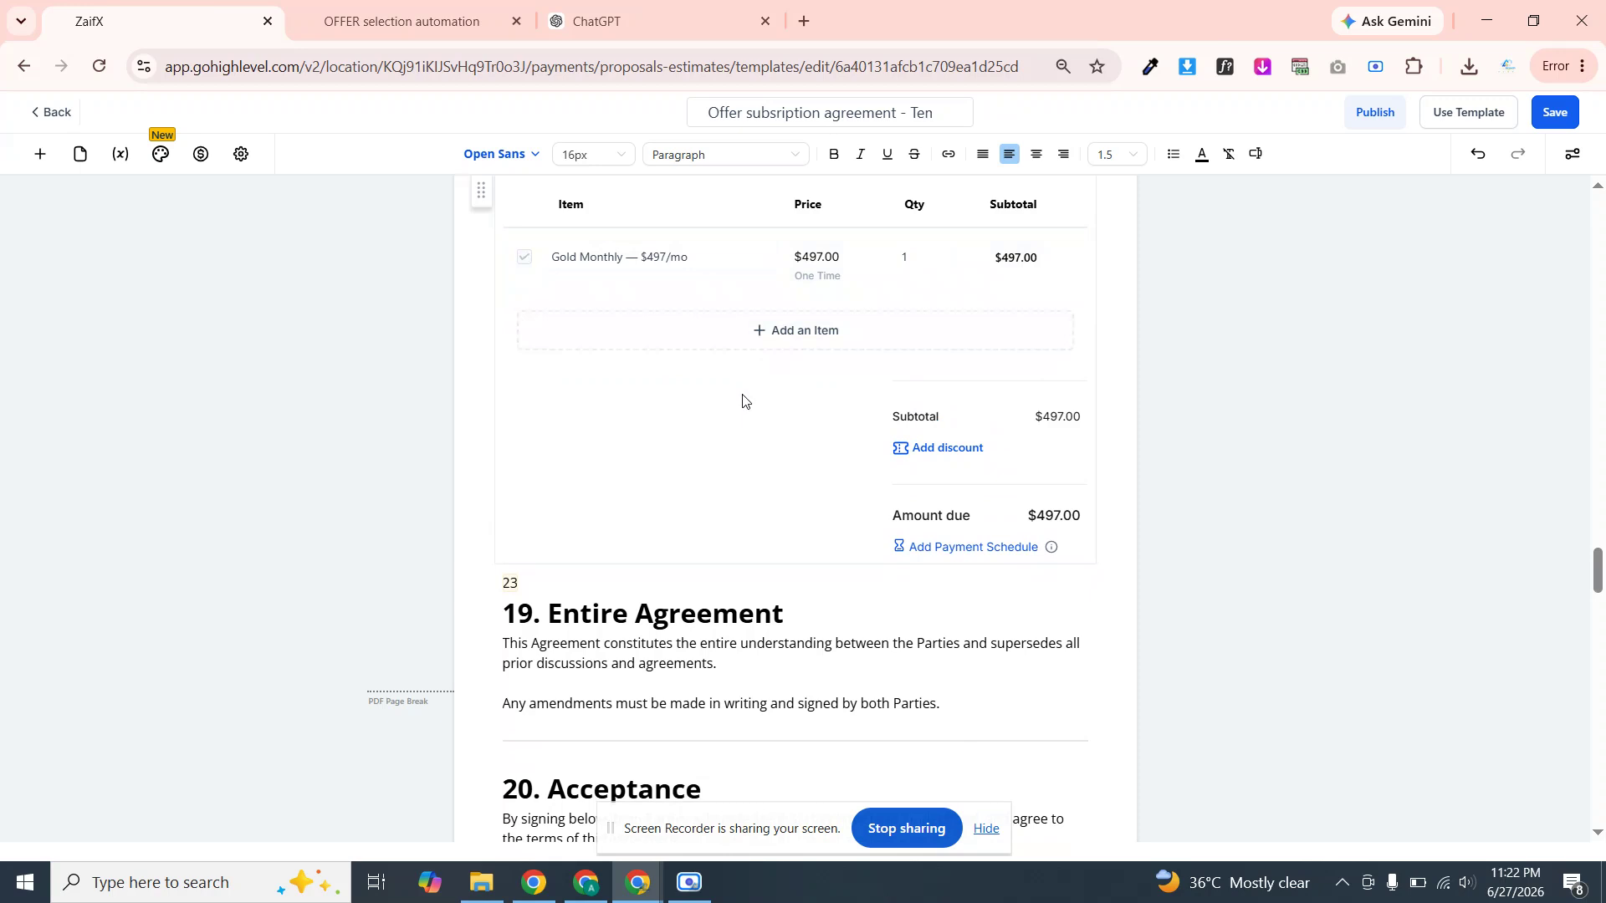
left_click(847, 367)
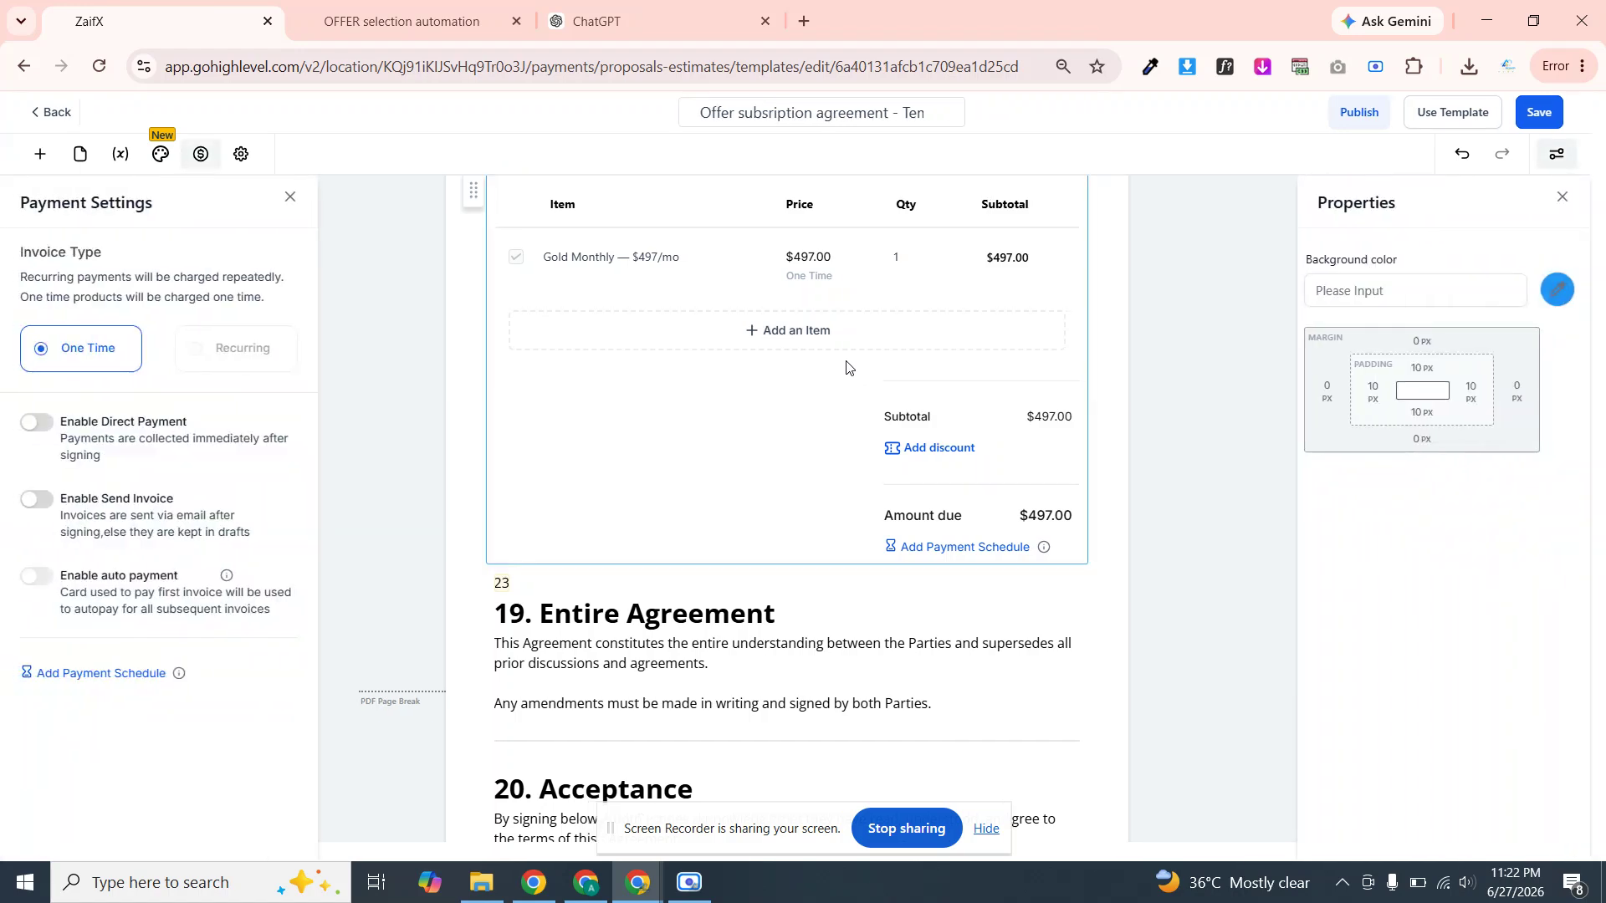
scroll(1115, 363, "up", 2)
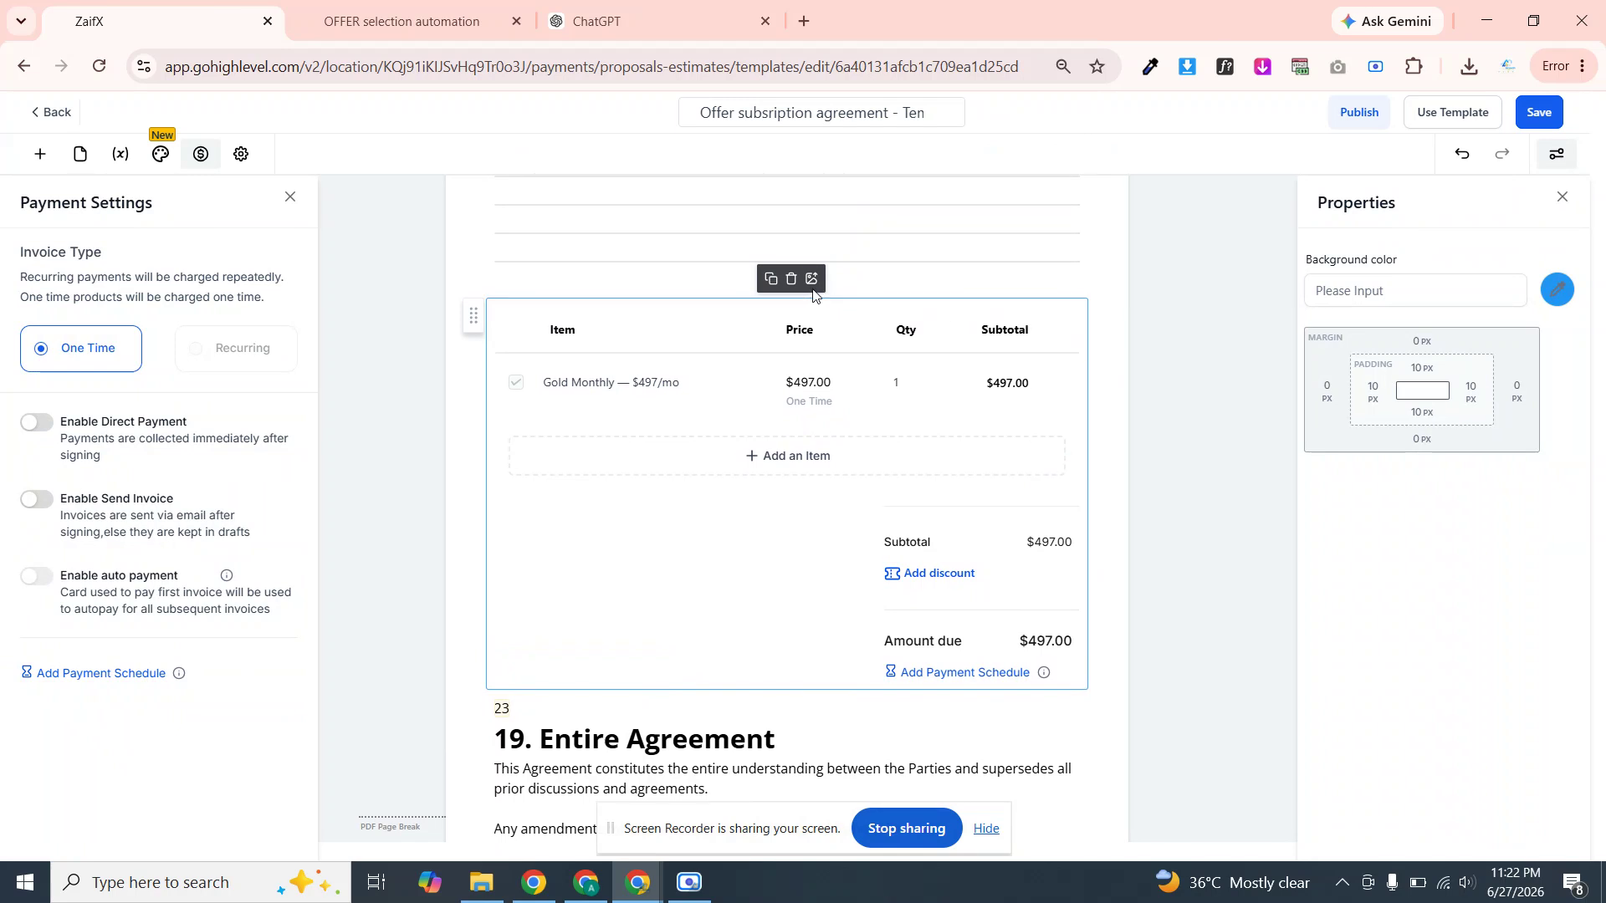
left_click(791, 279)
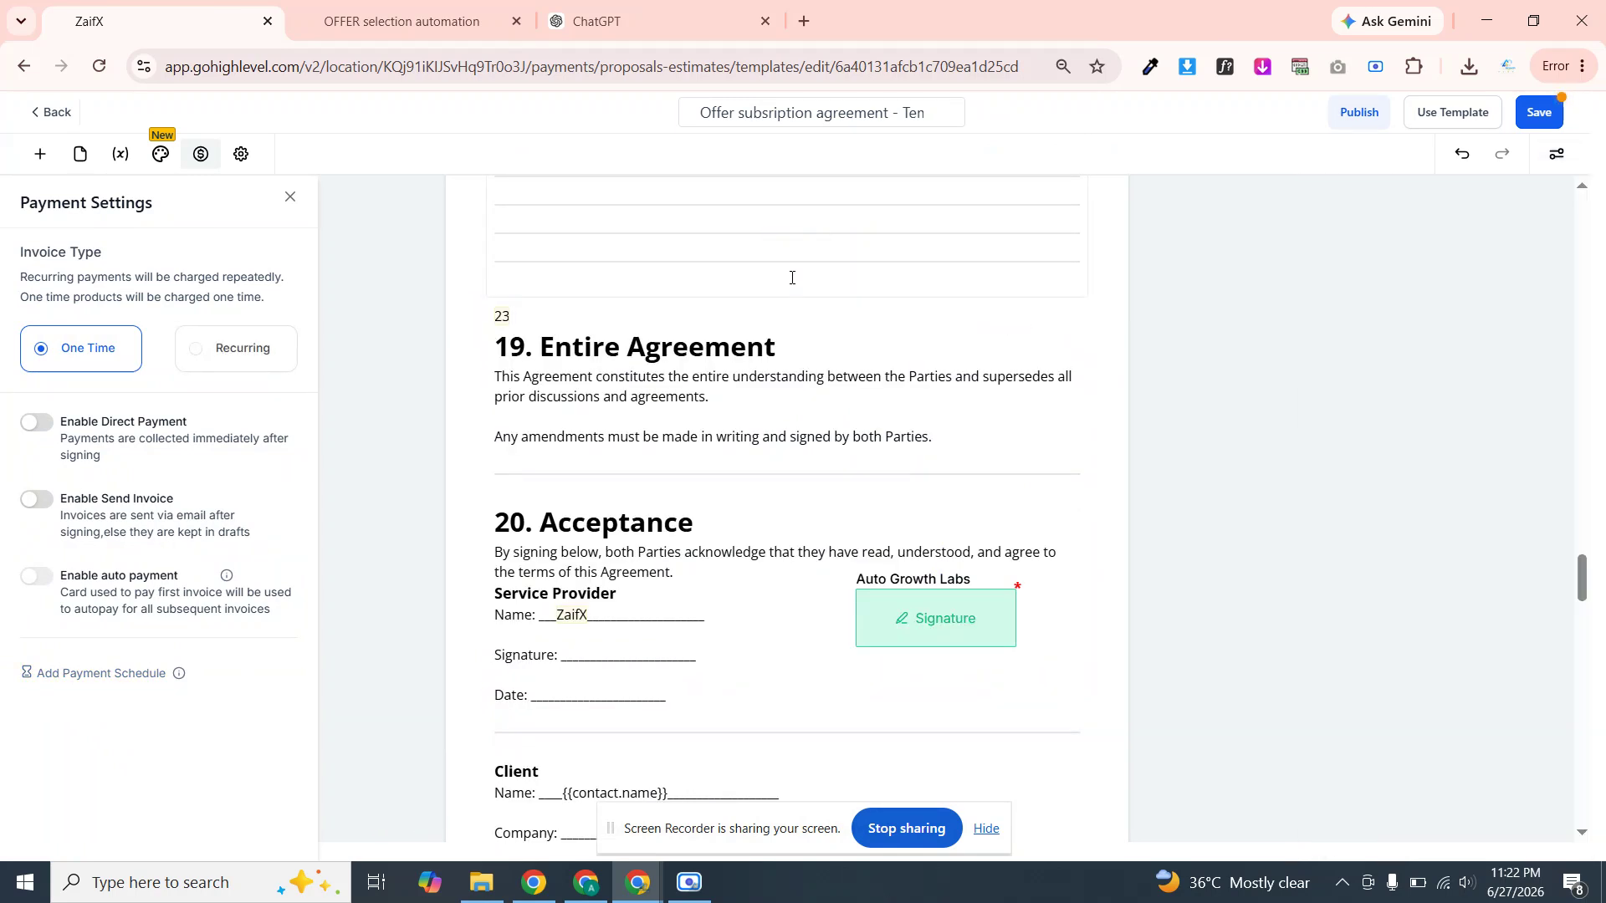
left_click(1539, 120)
Leave the OFFER selection automation workflow and create a new workflow from scratch
left_click(366, 5)
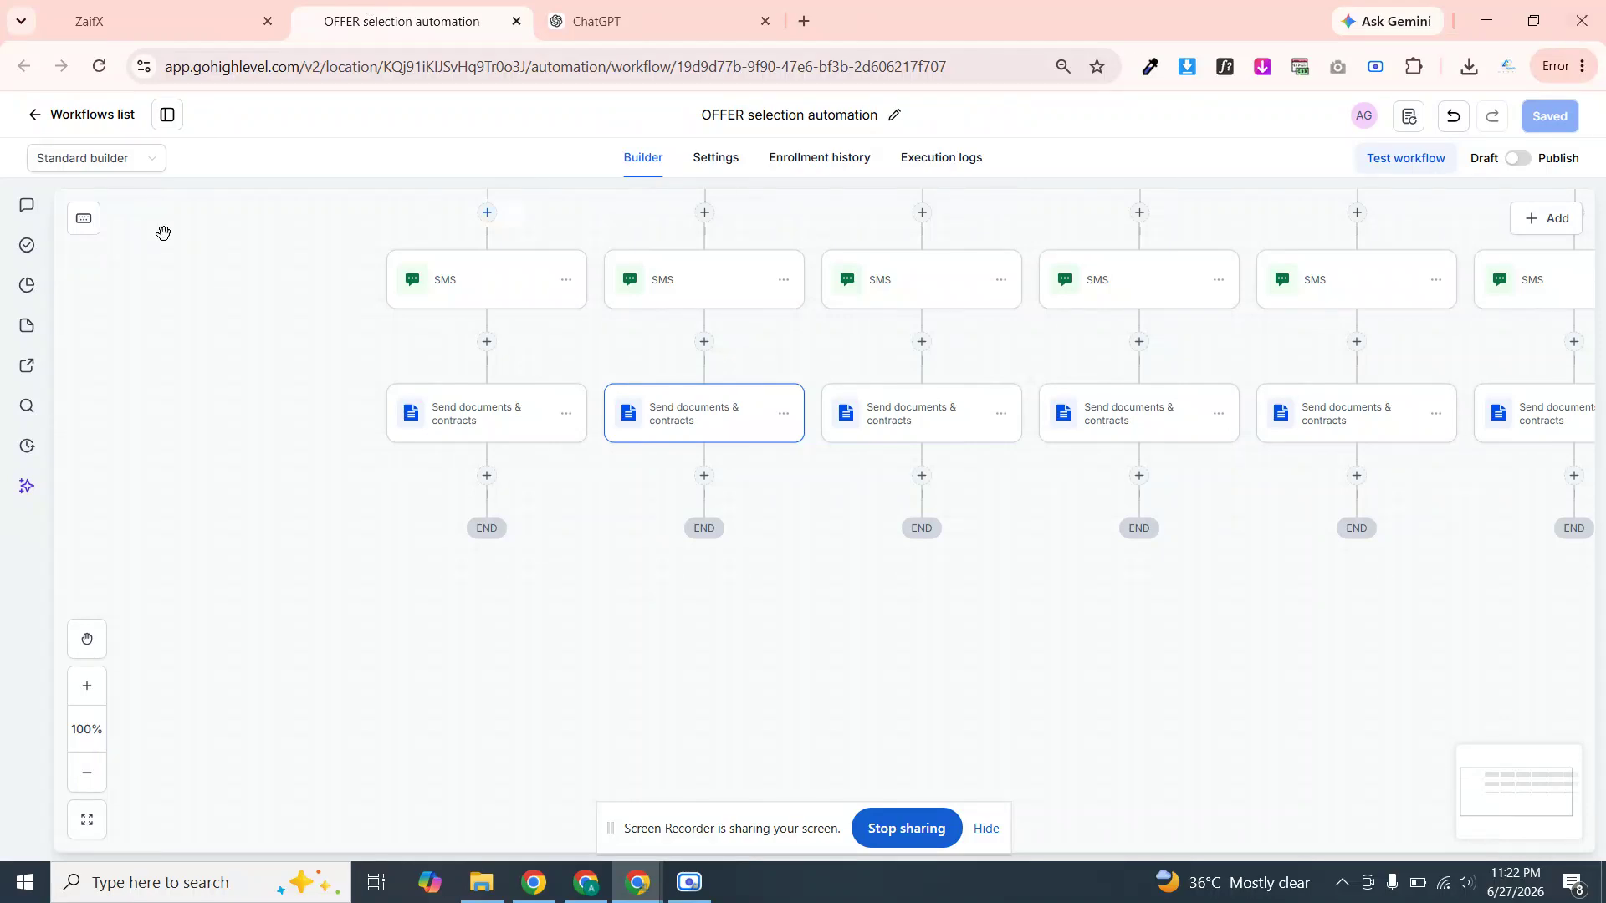
left_click(81, 122)
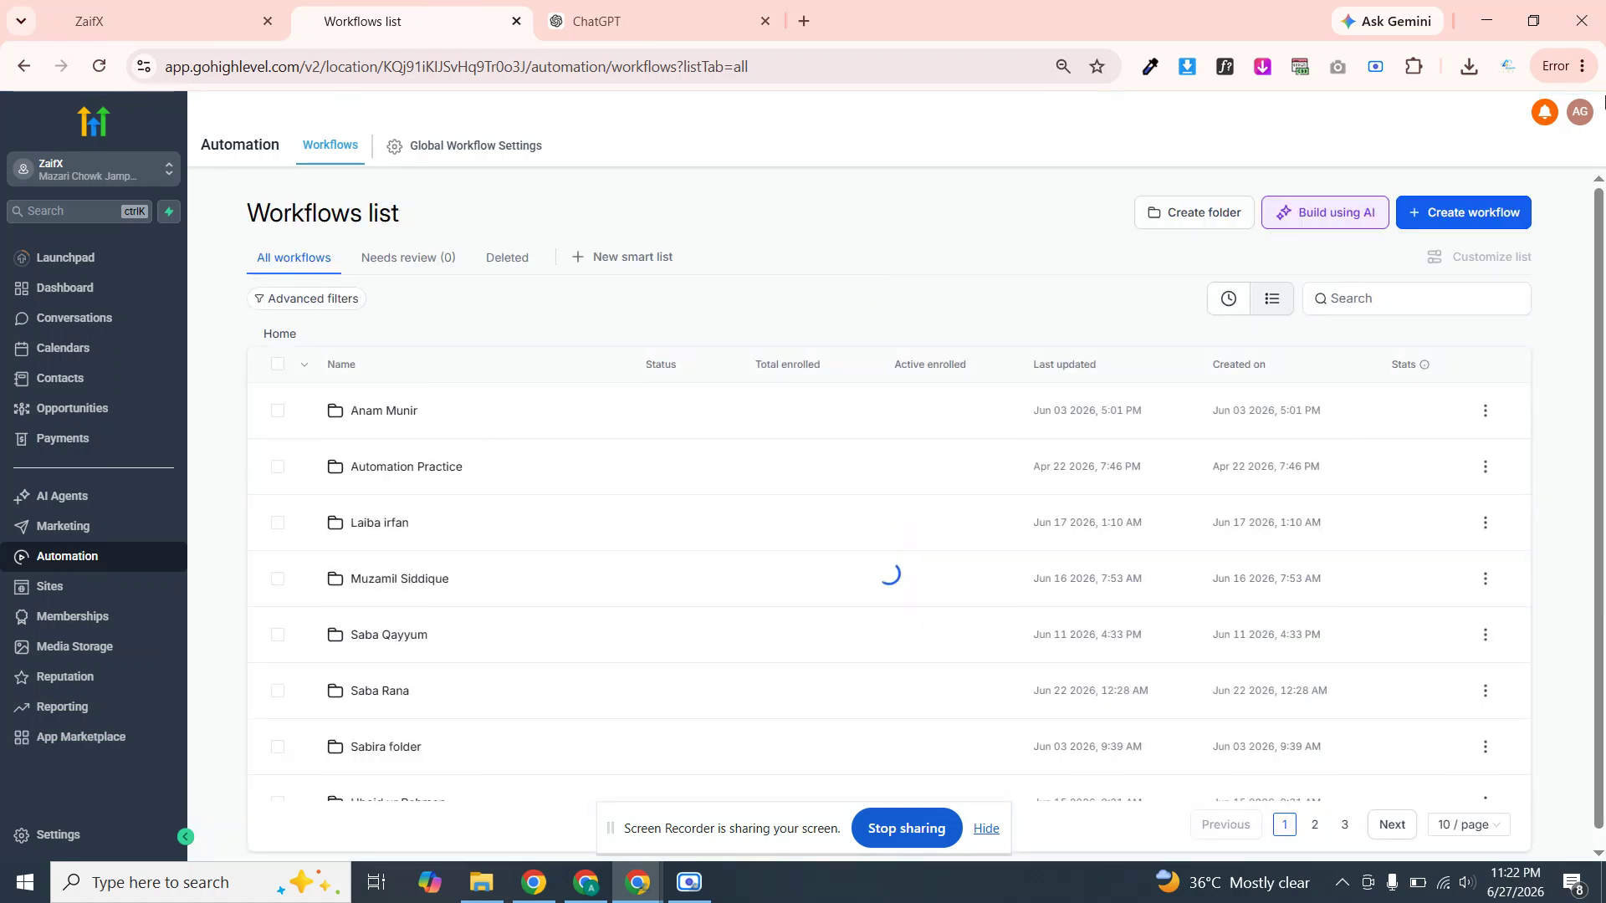
left_click(1488, 216)
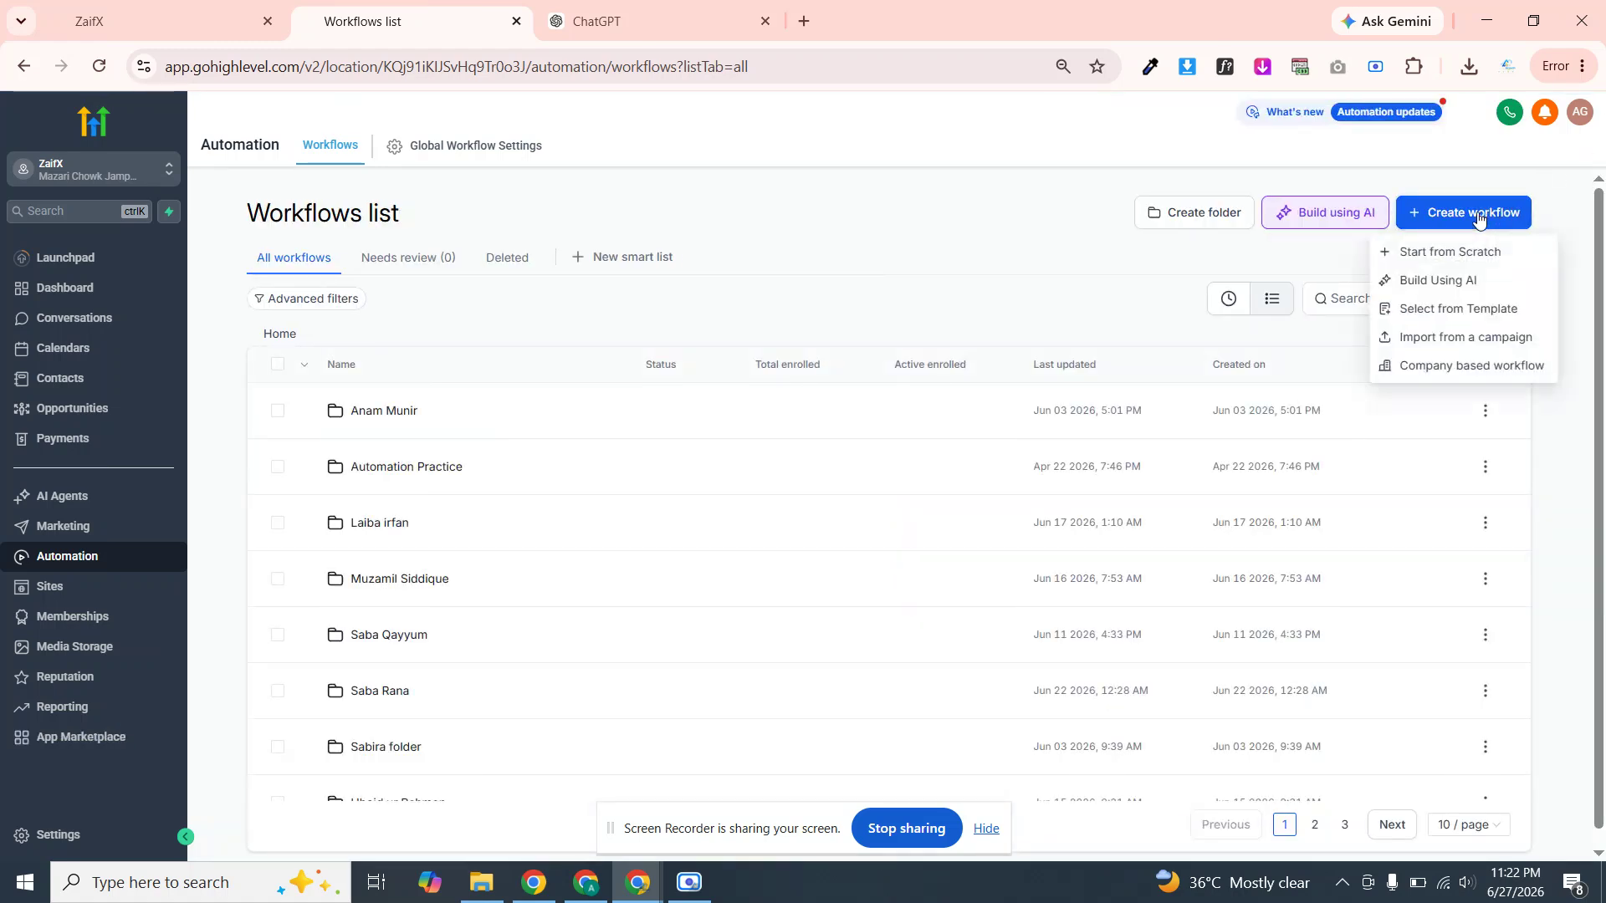
left_click(1443, 261)
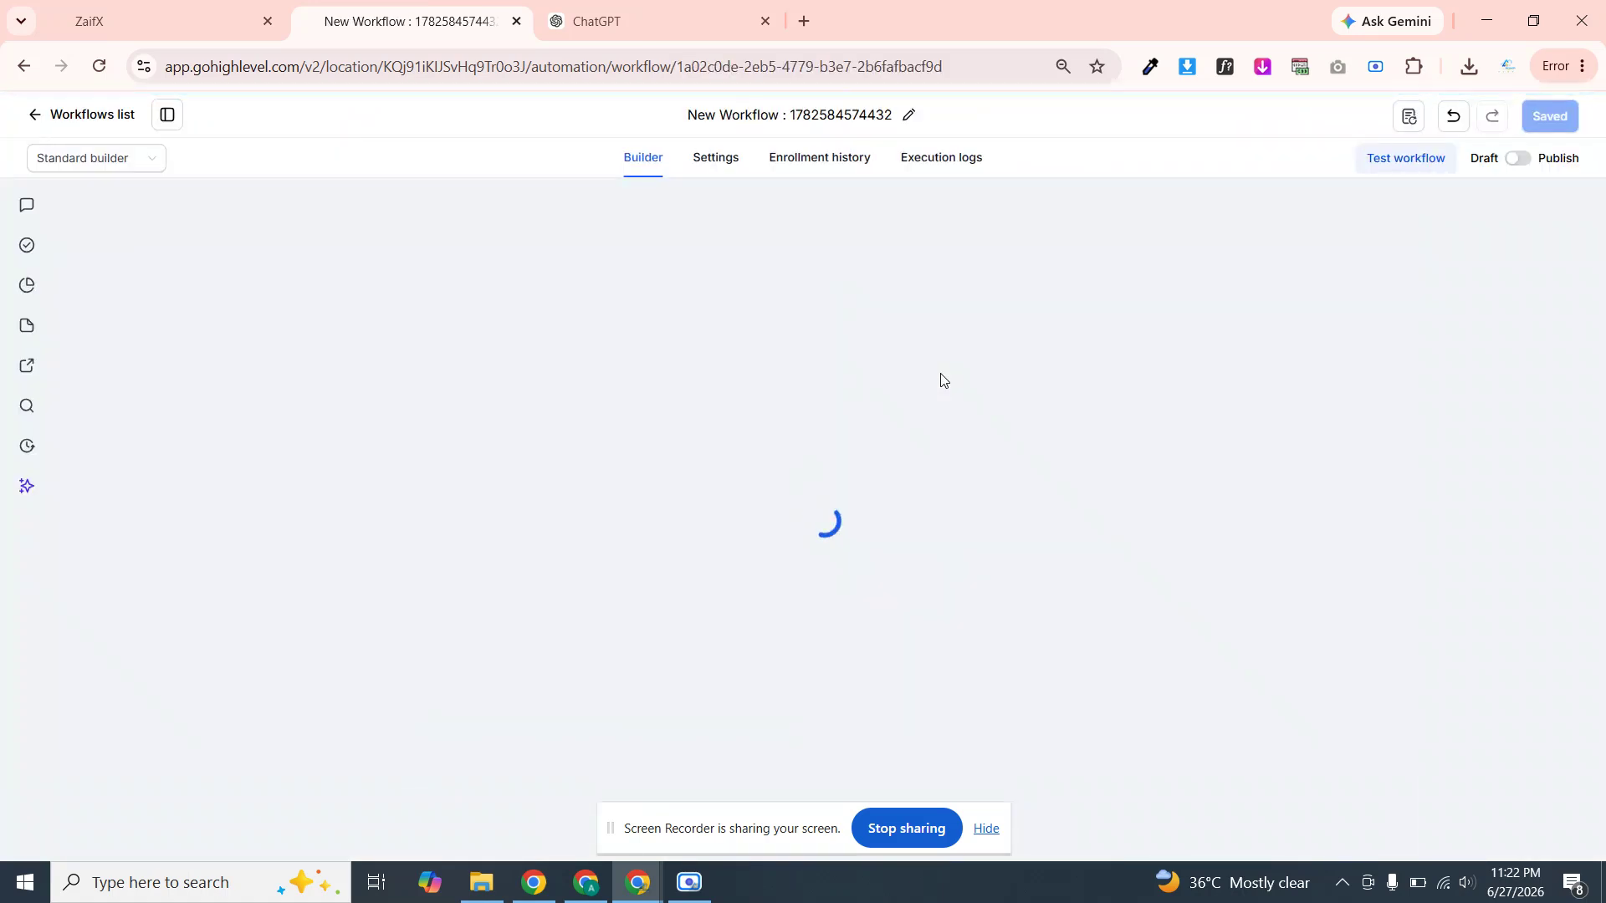
Rename the new workflow to "Send payment invoice" and save it
left_click(794, 127)
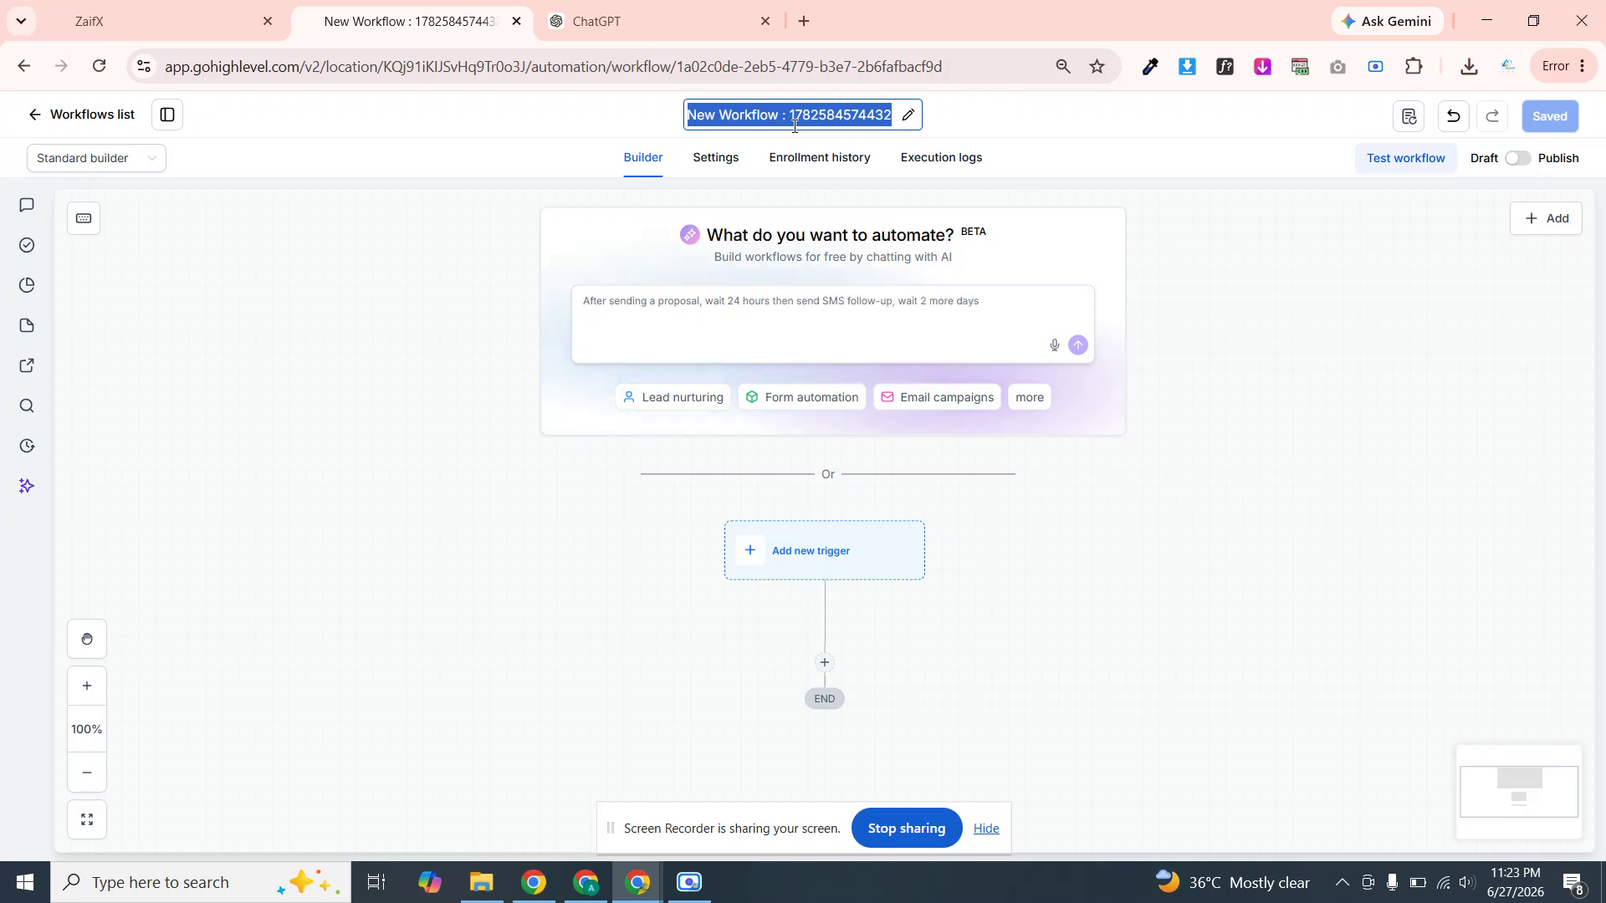
type("Send ")
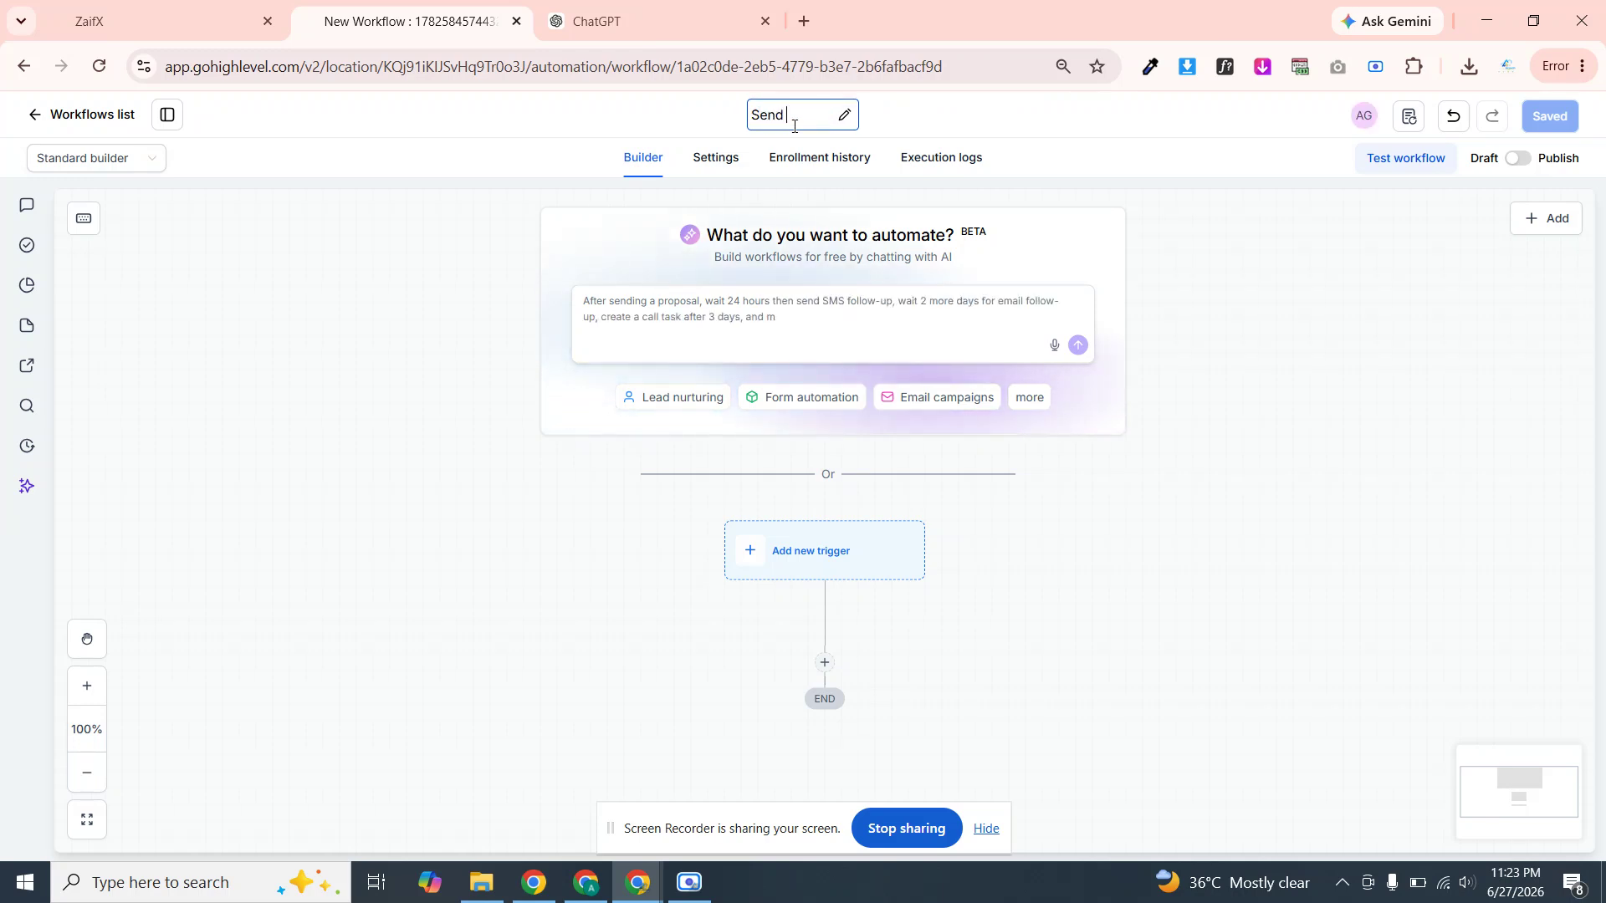
type("in")
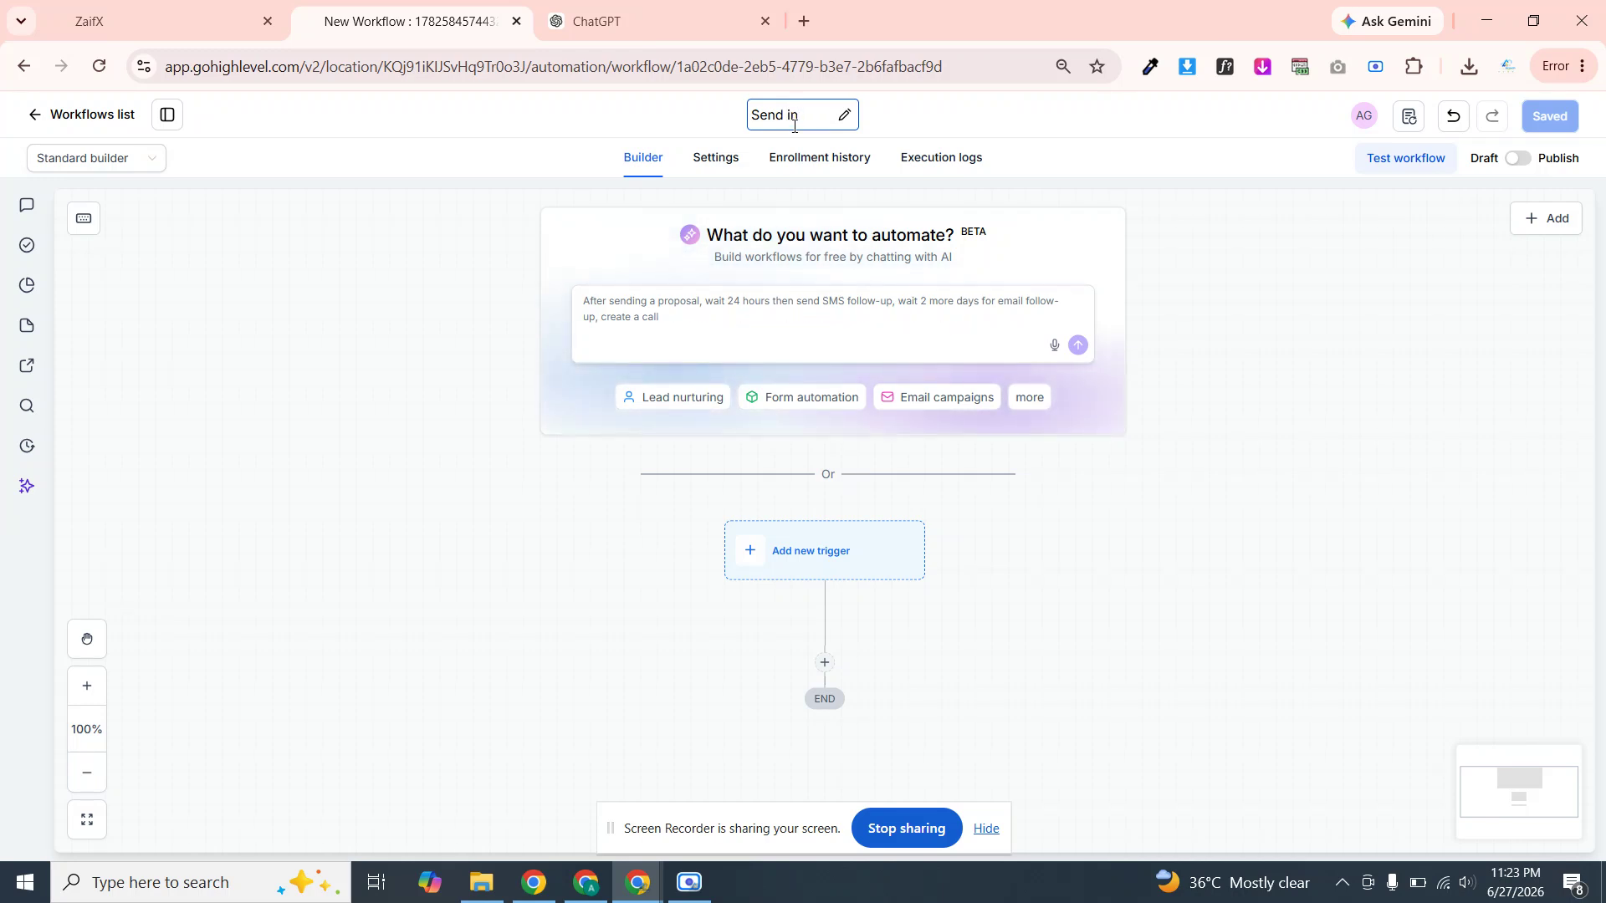
type("vice")
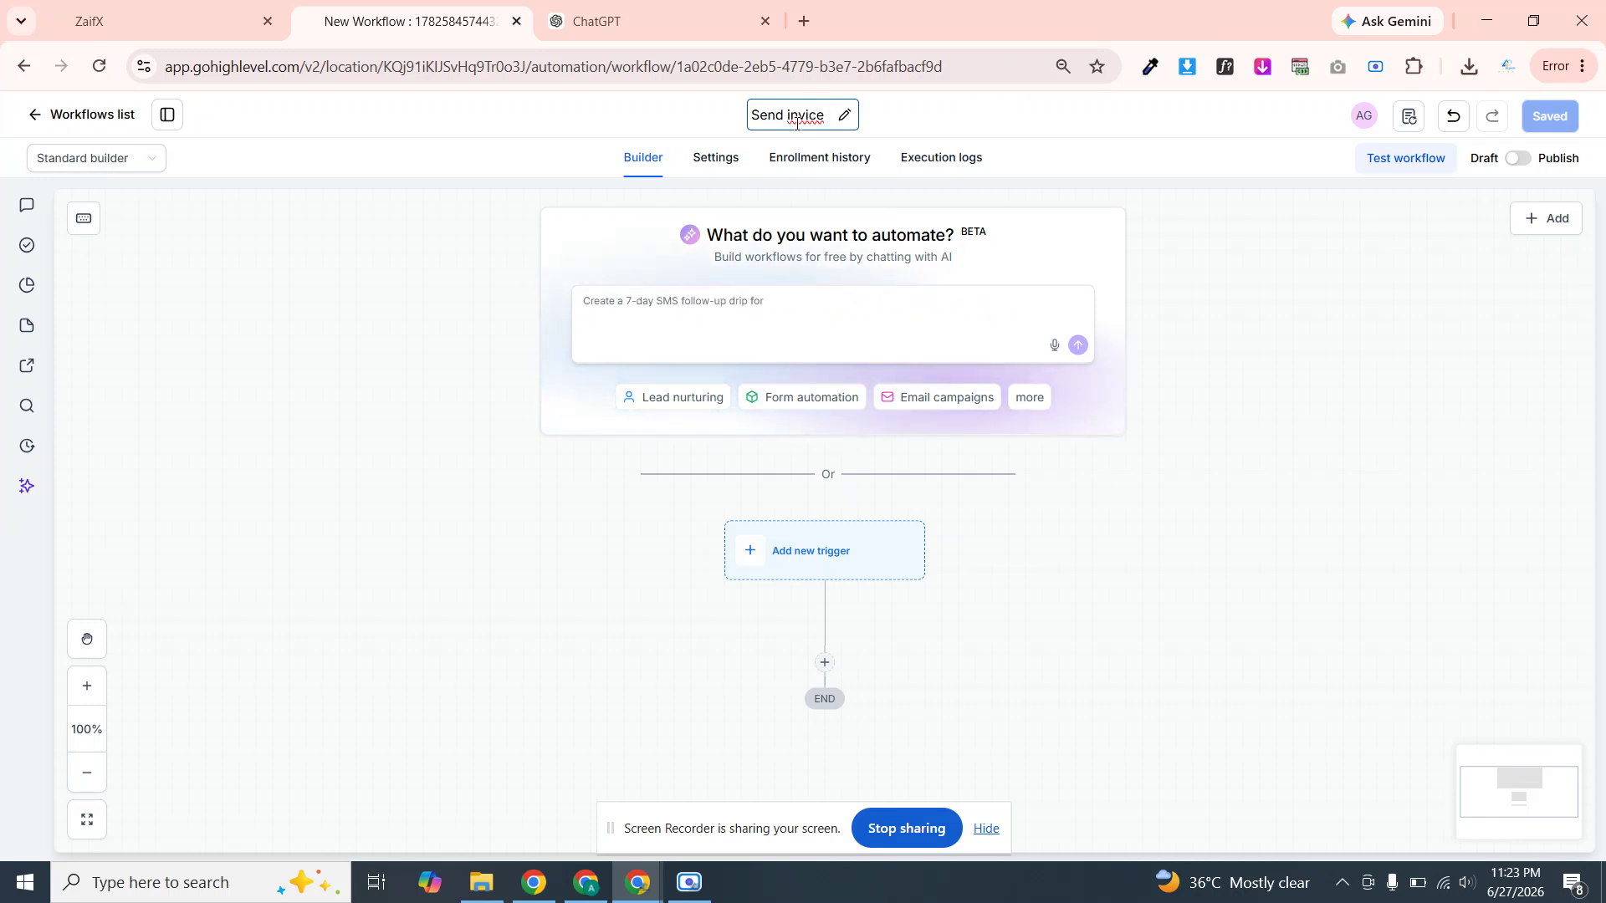
key("BackSpace")
key("BackSpace")
key("BackSpace")
type("oice")
key("Return")
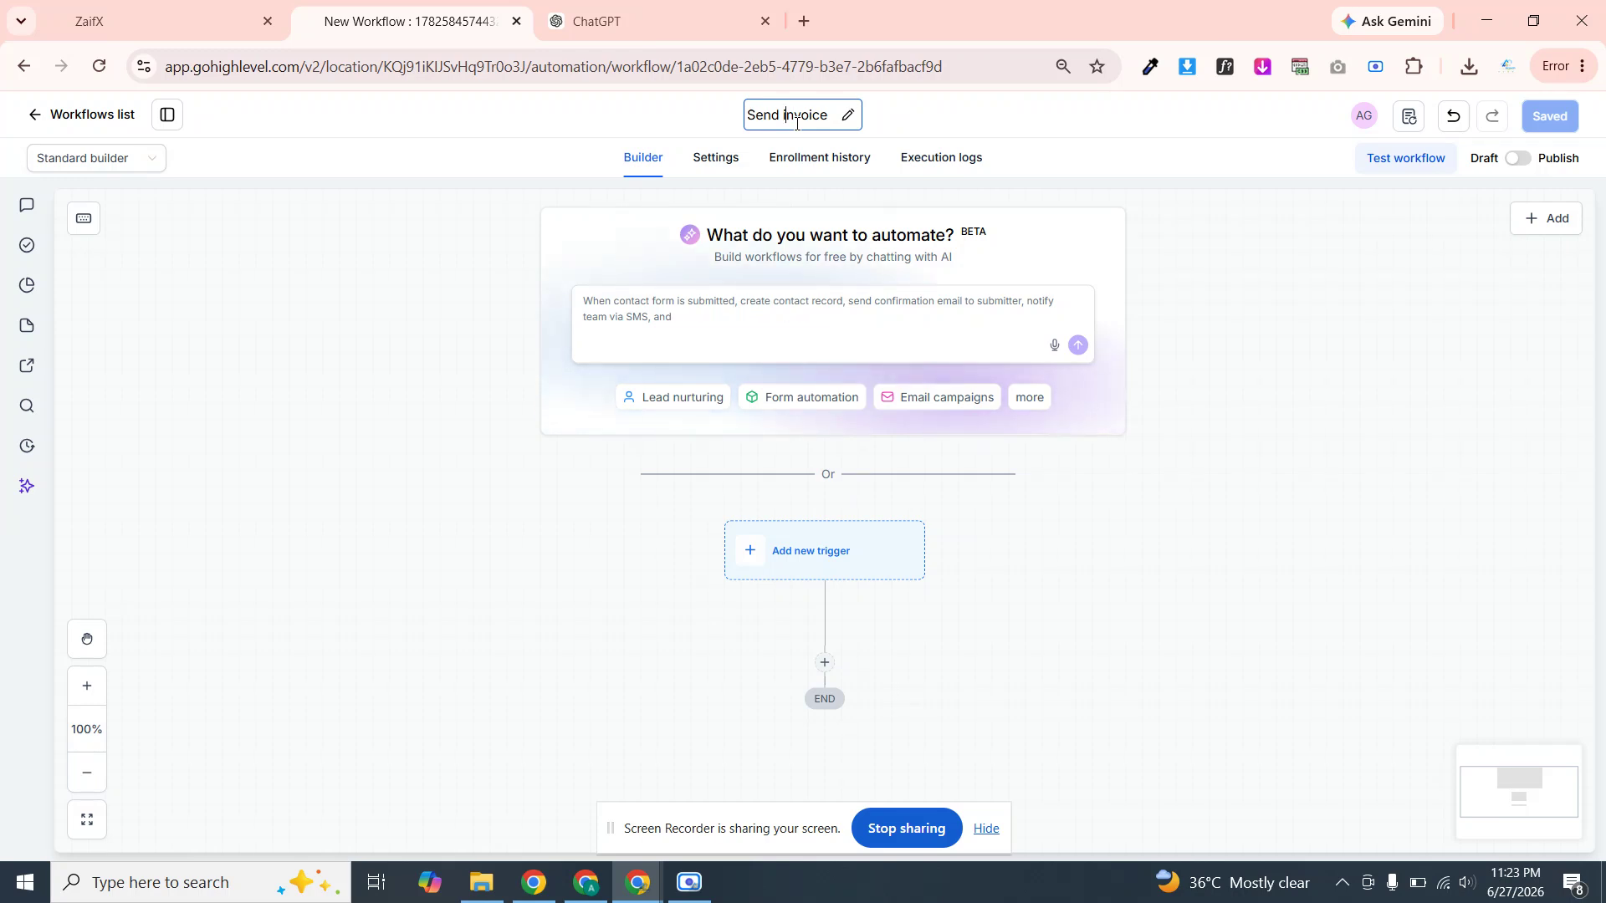
type("payme")
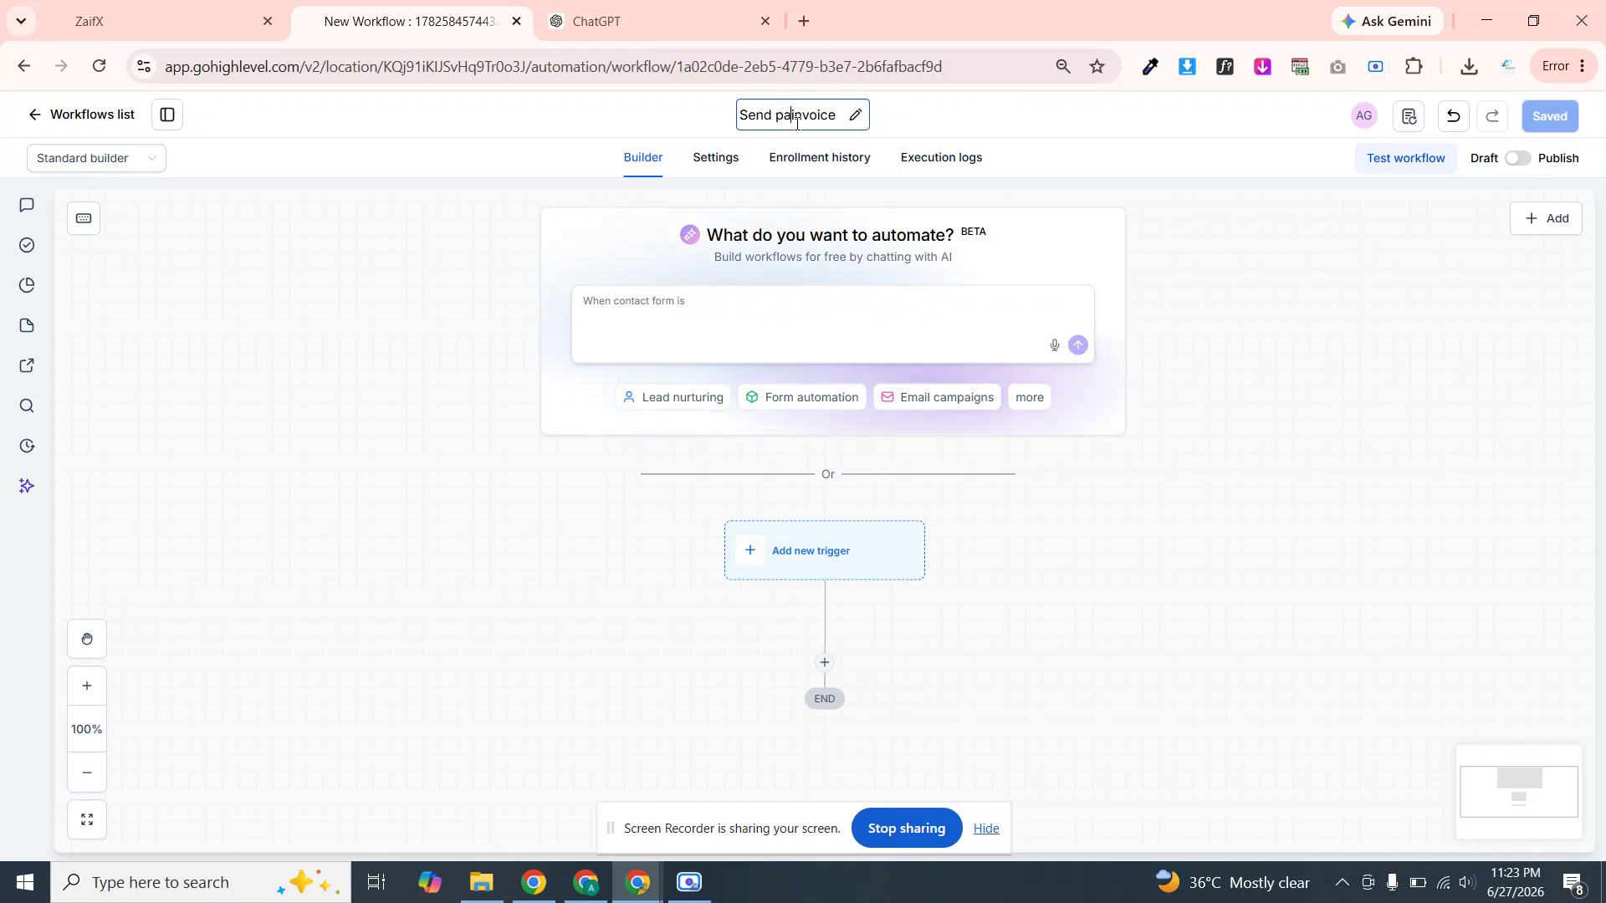
type("nt")
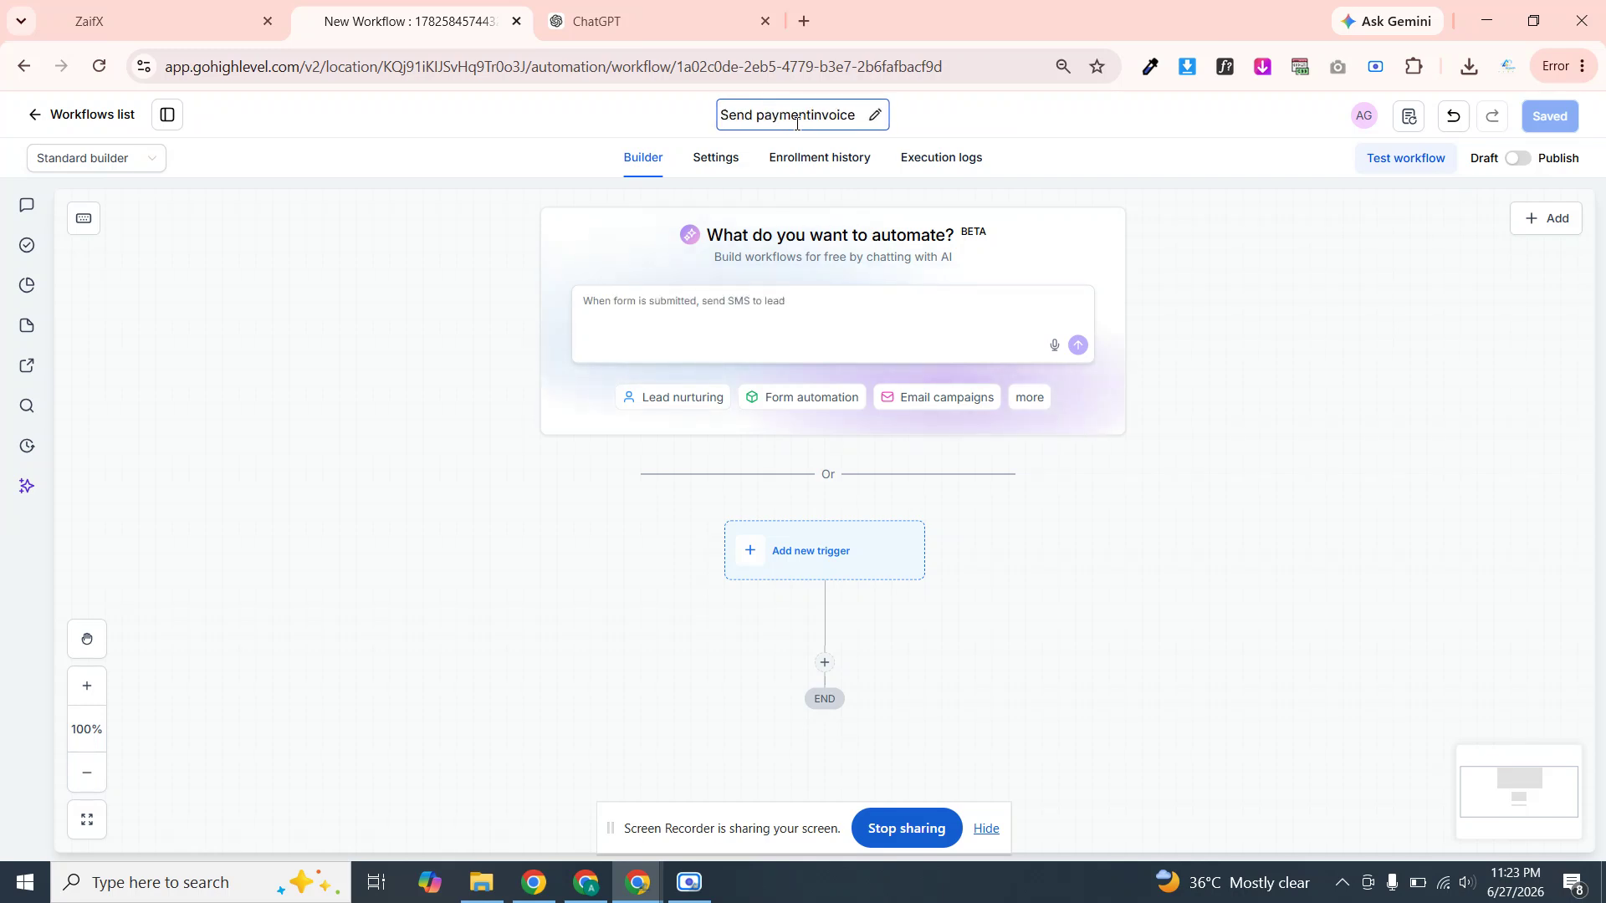
left_click(971, 133)
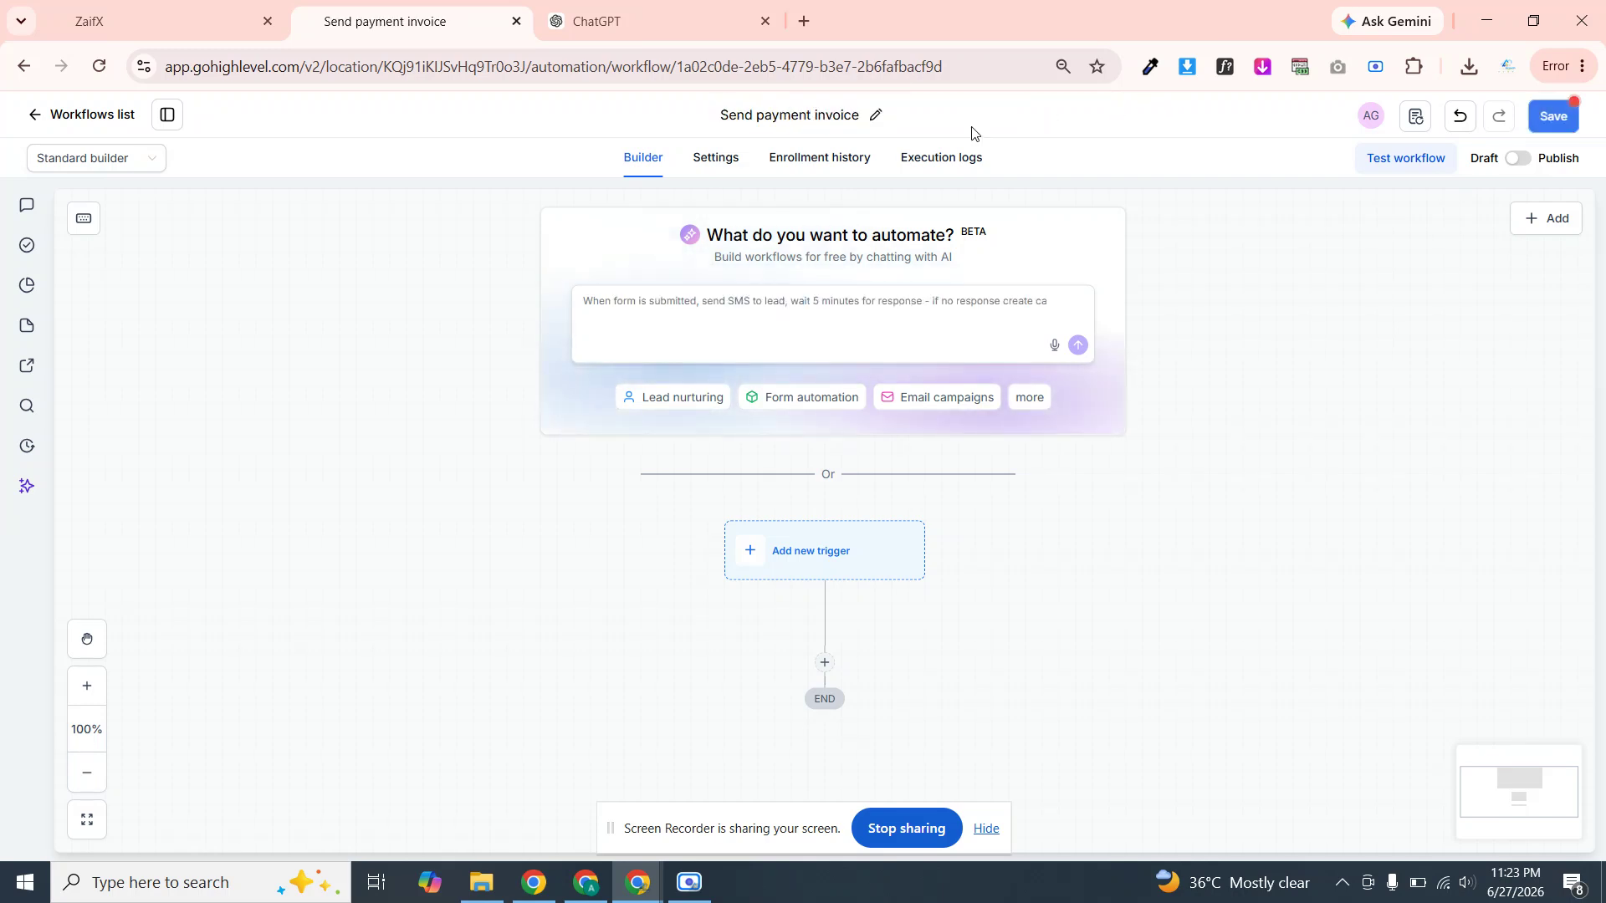
left_click(1557, 115)
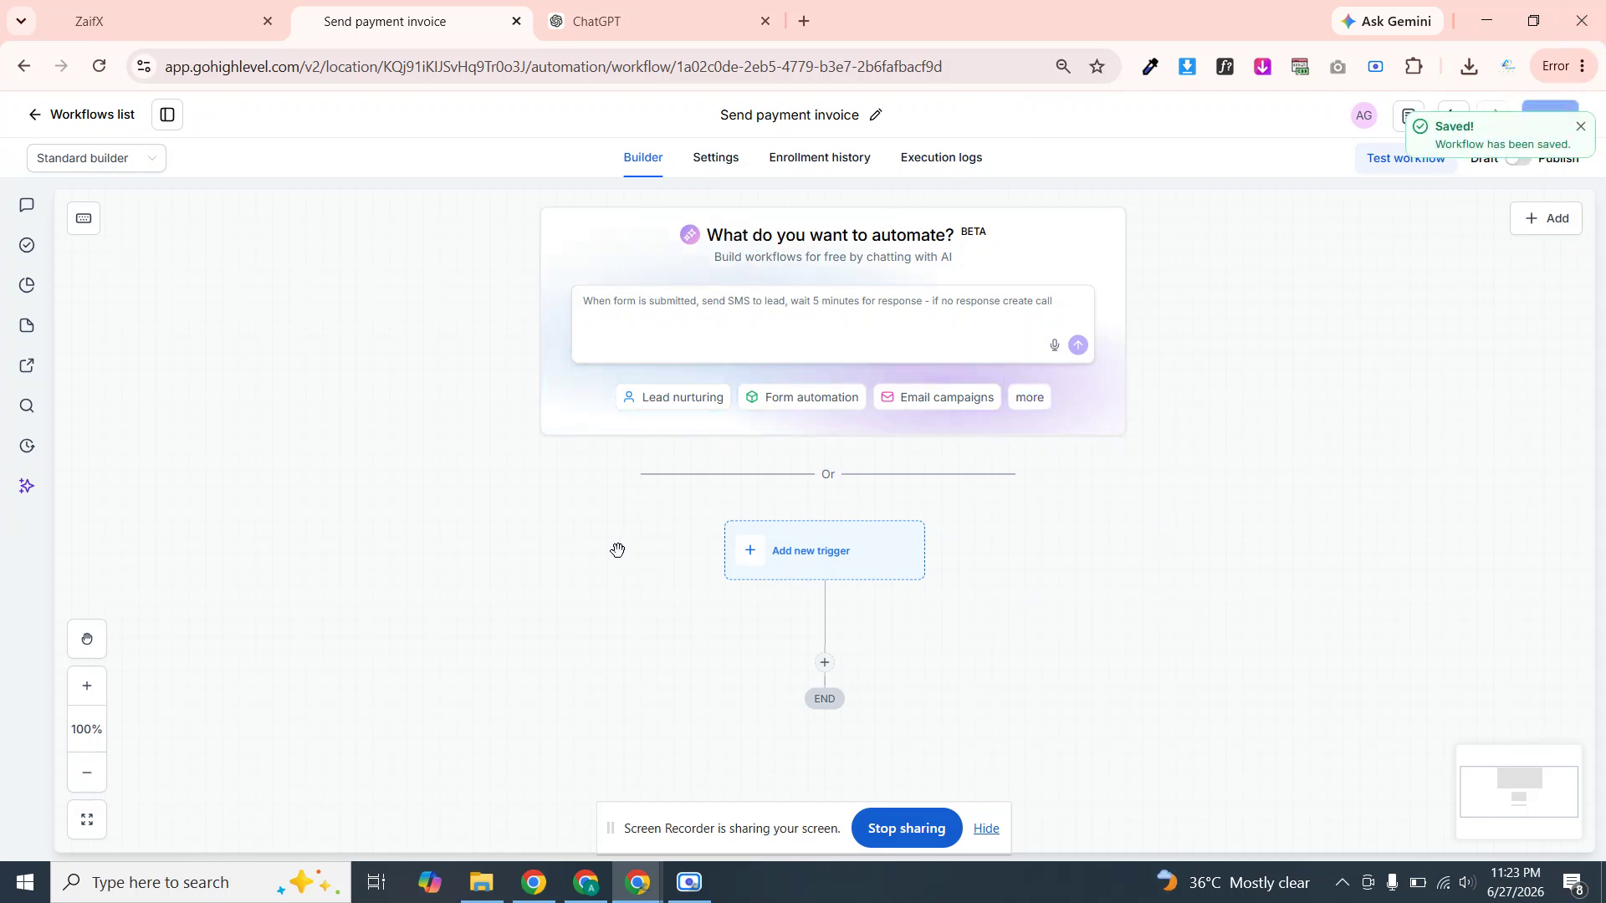
Add a Documents & contracts trigger to the workflow
left_click(768, 555)
left_click(1255, 273)
type("docum")
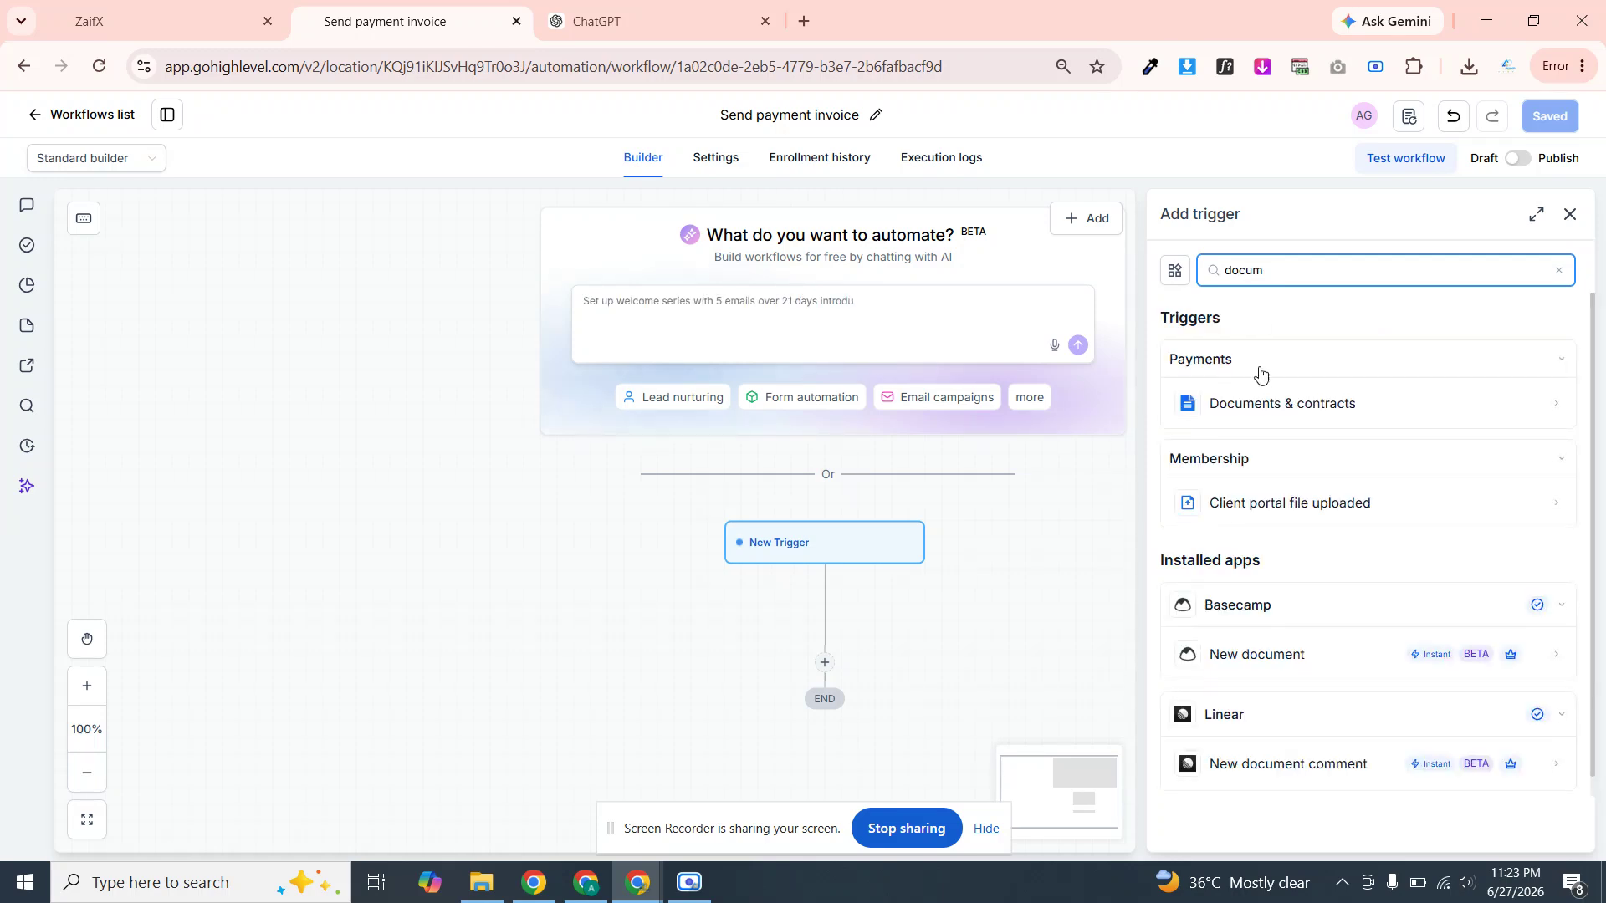
left_click(1269, 415)
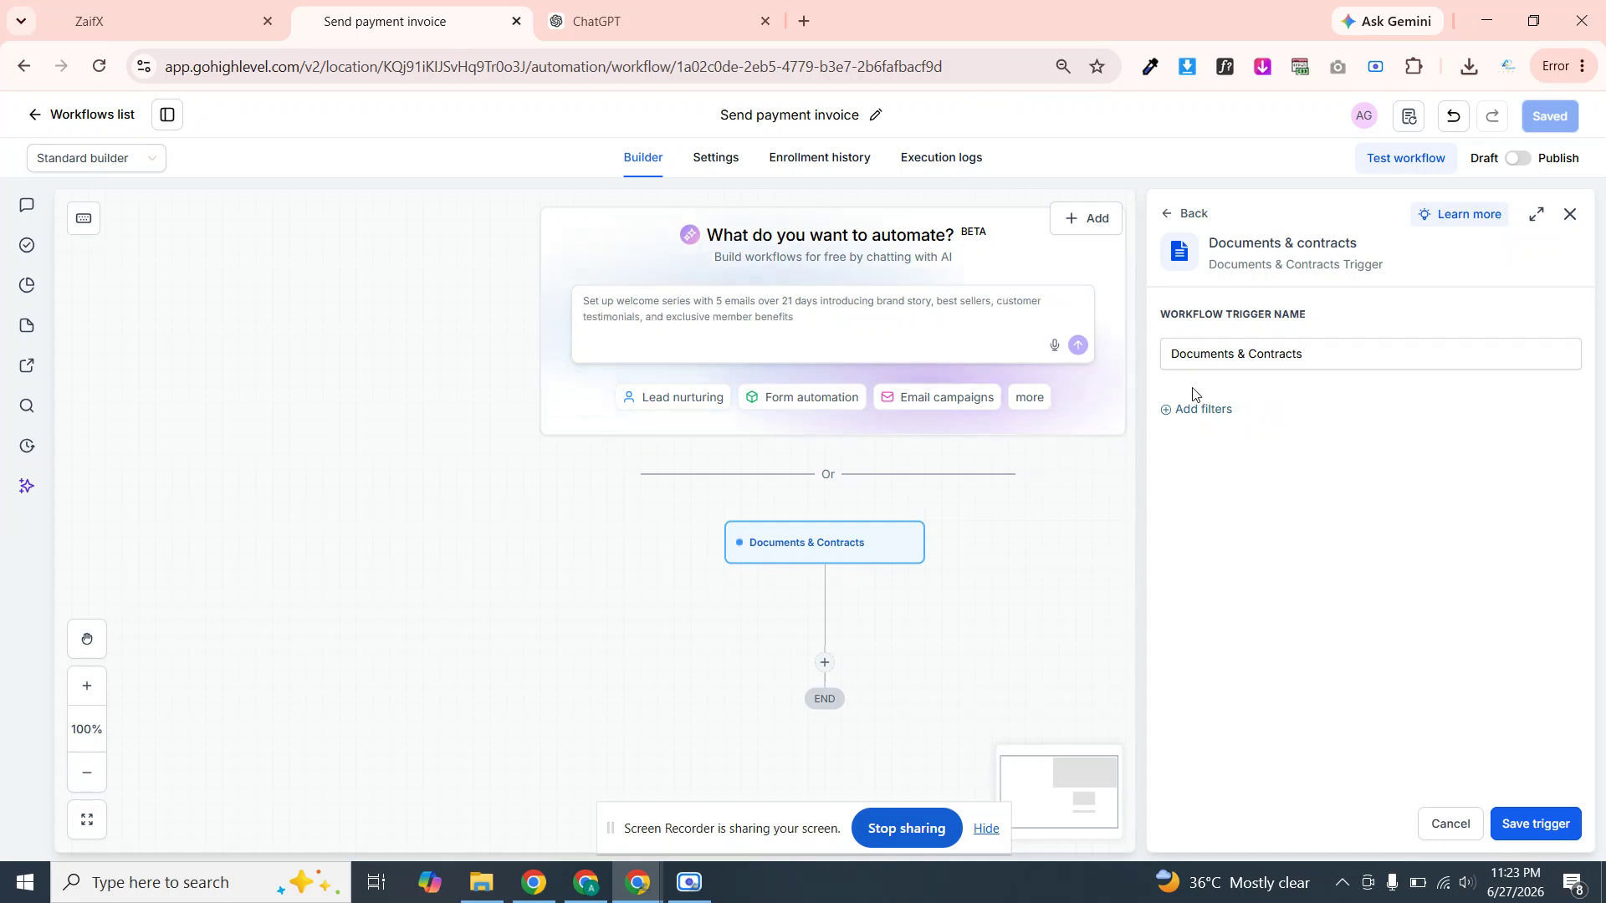
Add a trigger filter requiring that Status is Signed/Accepted
left_click(1197, 414)
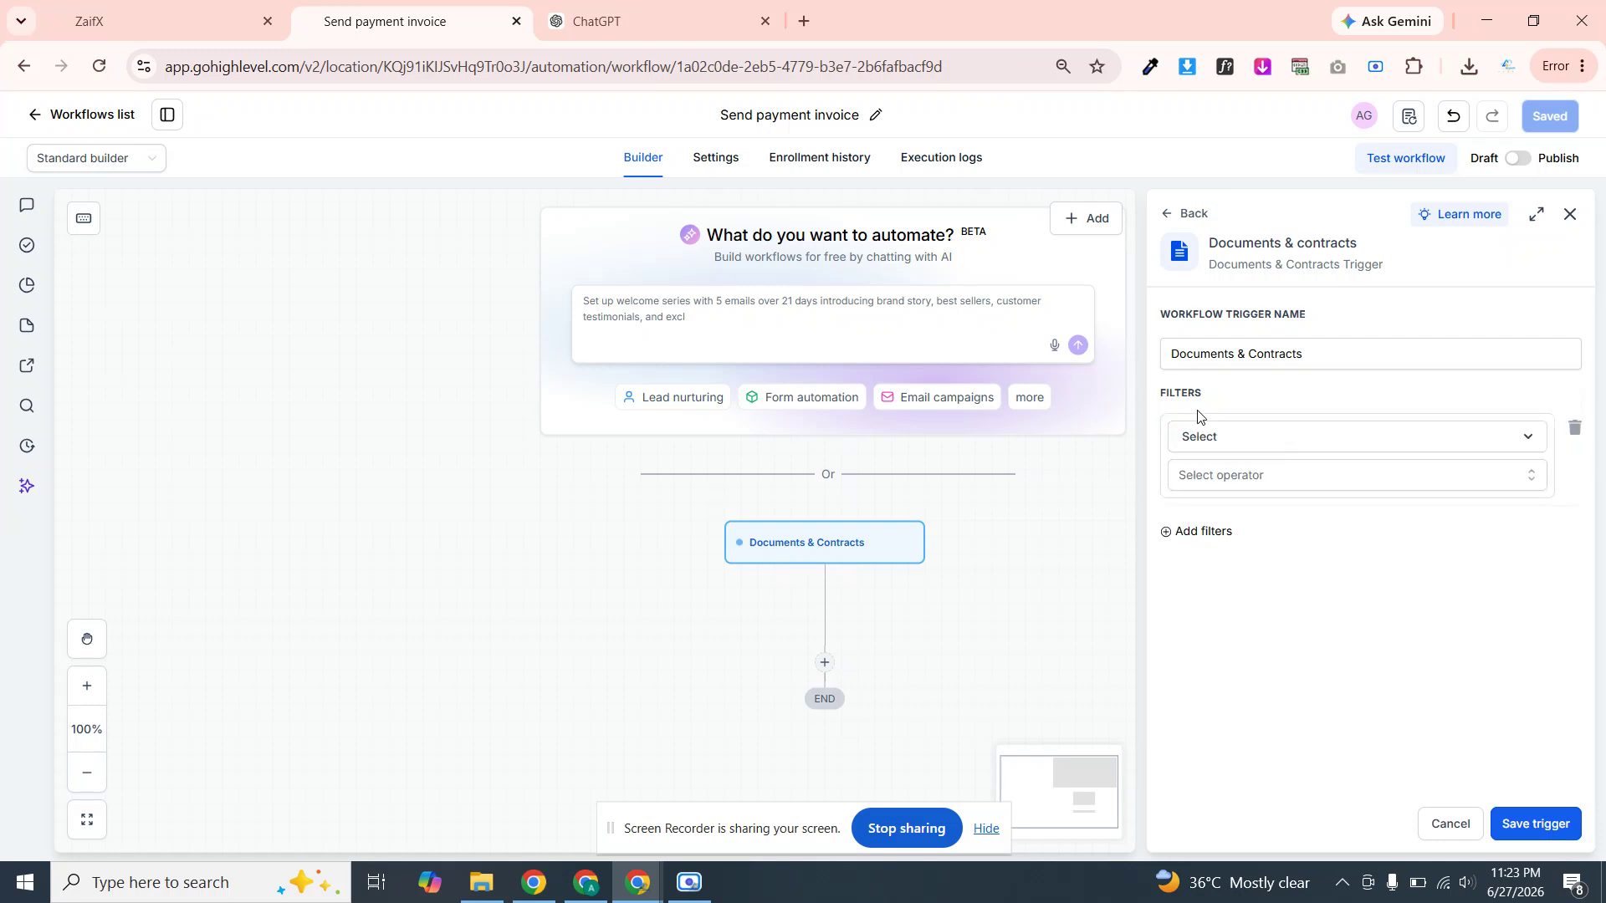
left_click(1254, 443)
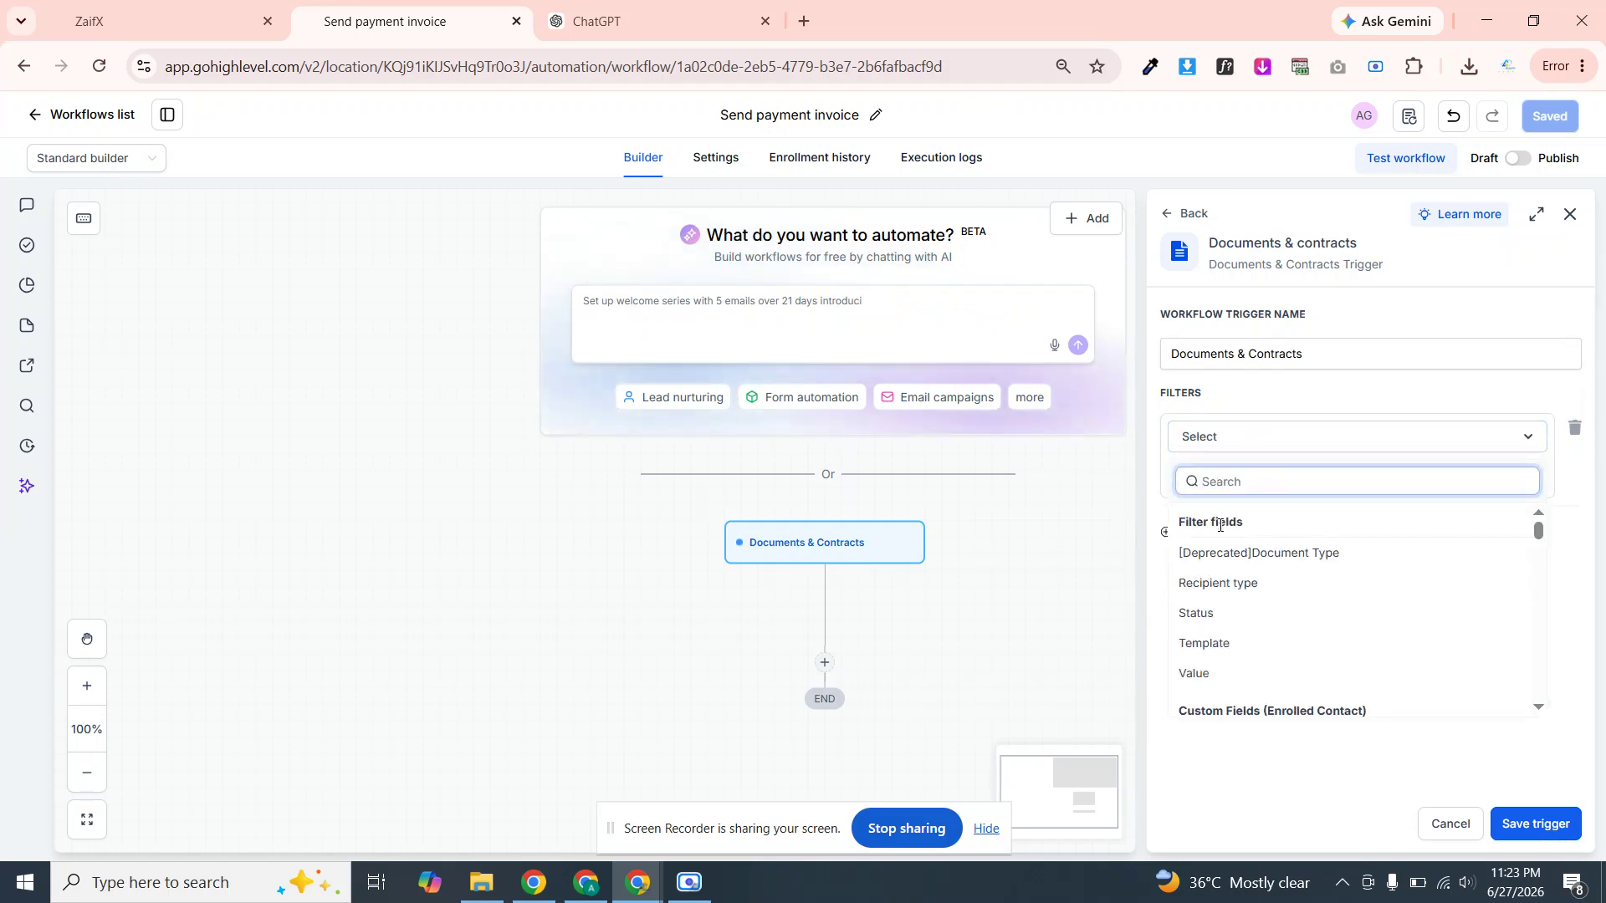
left_click(1200, 618)
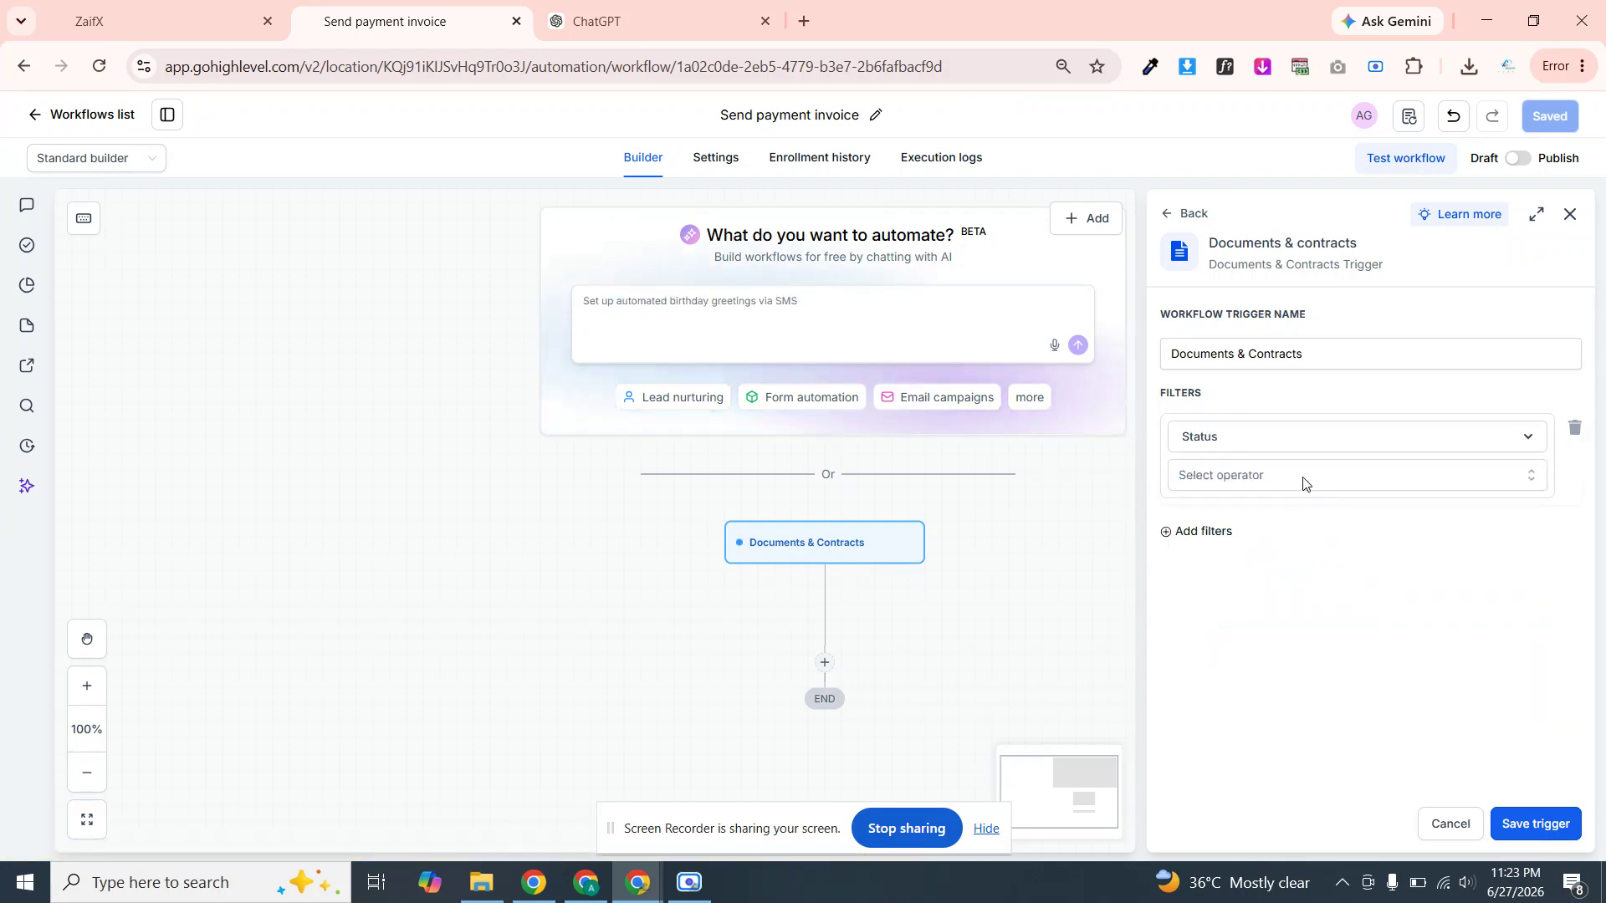
left_click(1302, 481)
left_click(1234, 522)
left_click(1269, 516)
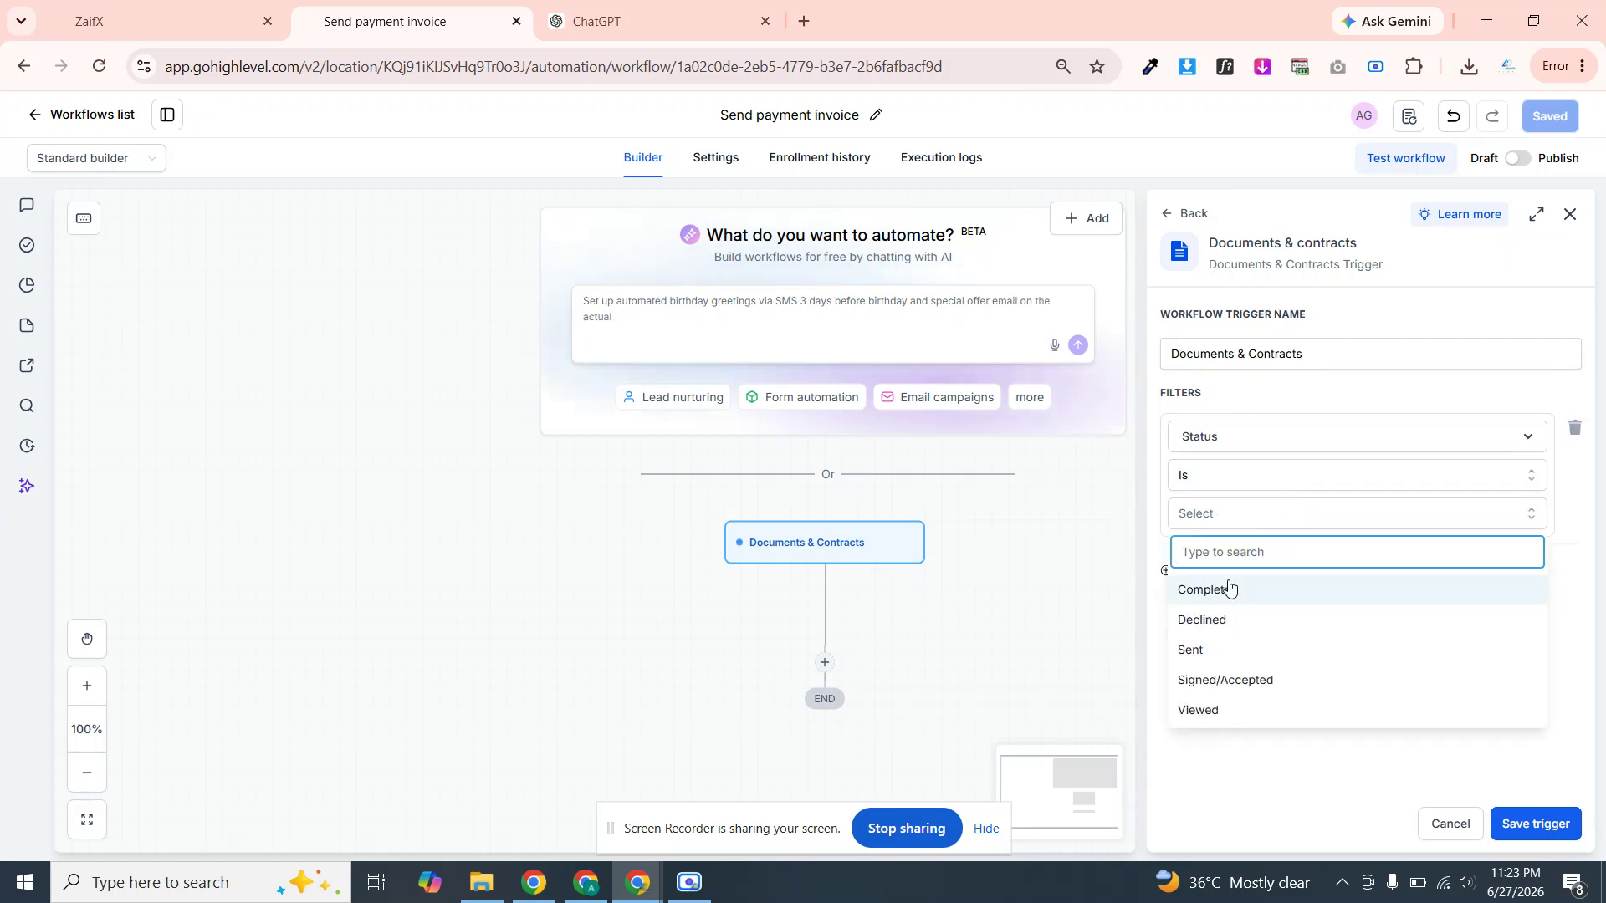
left_click(1202, 682)
left_click(1201, 681)
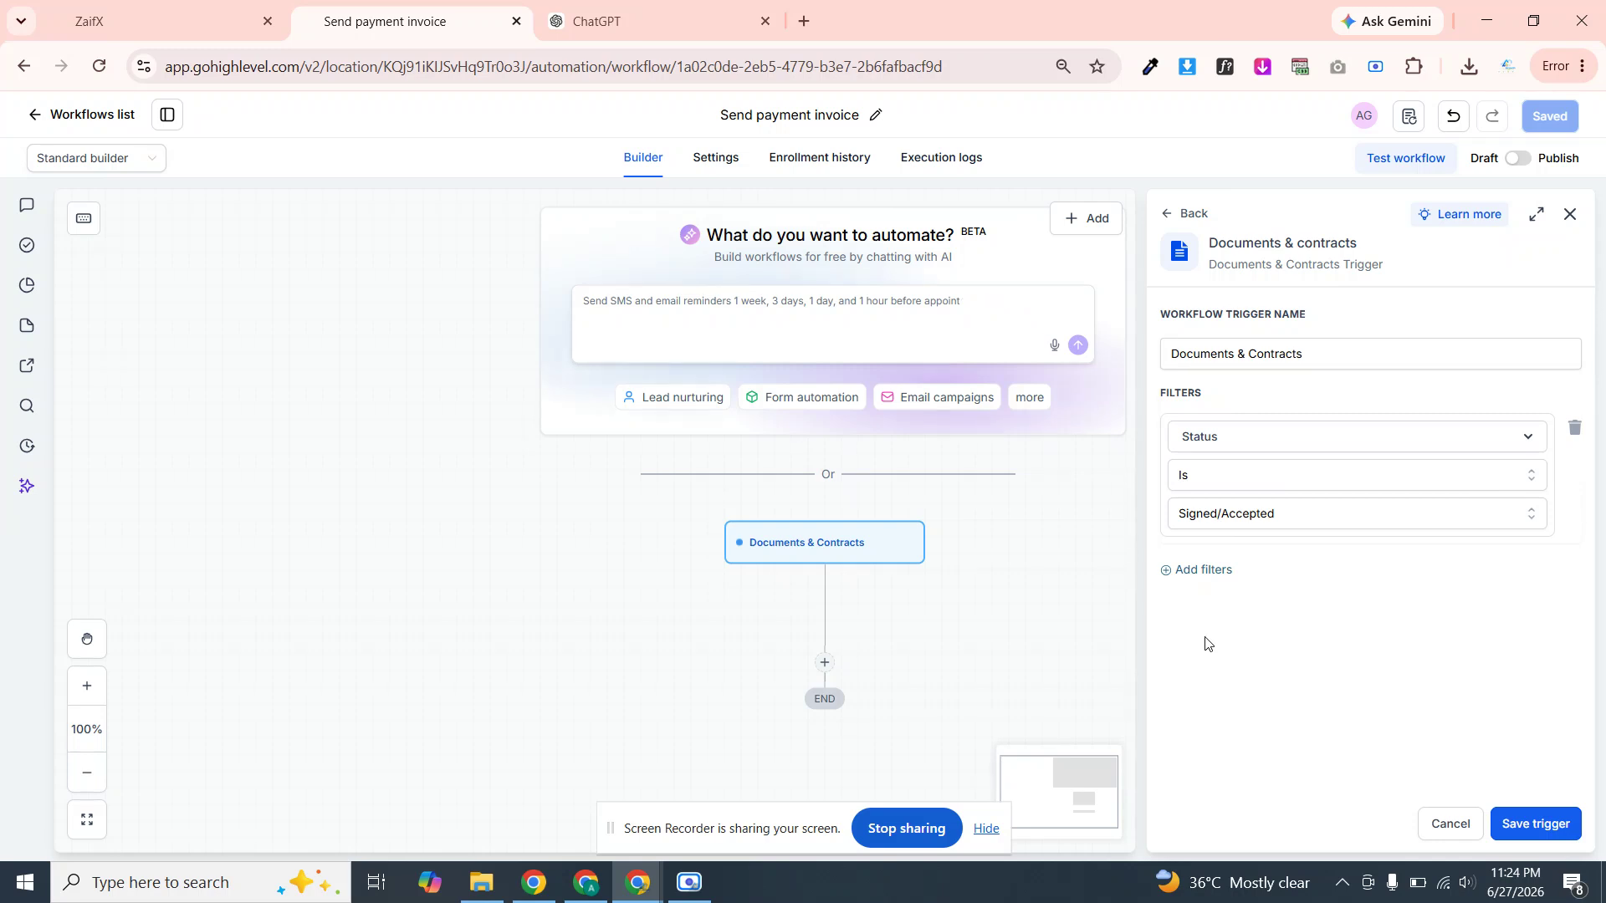
Add a second filter where Template is "Offer subsription agreement - Template" and save the trigger
left_click(1191, 571)
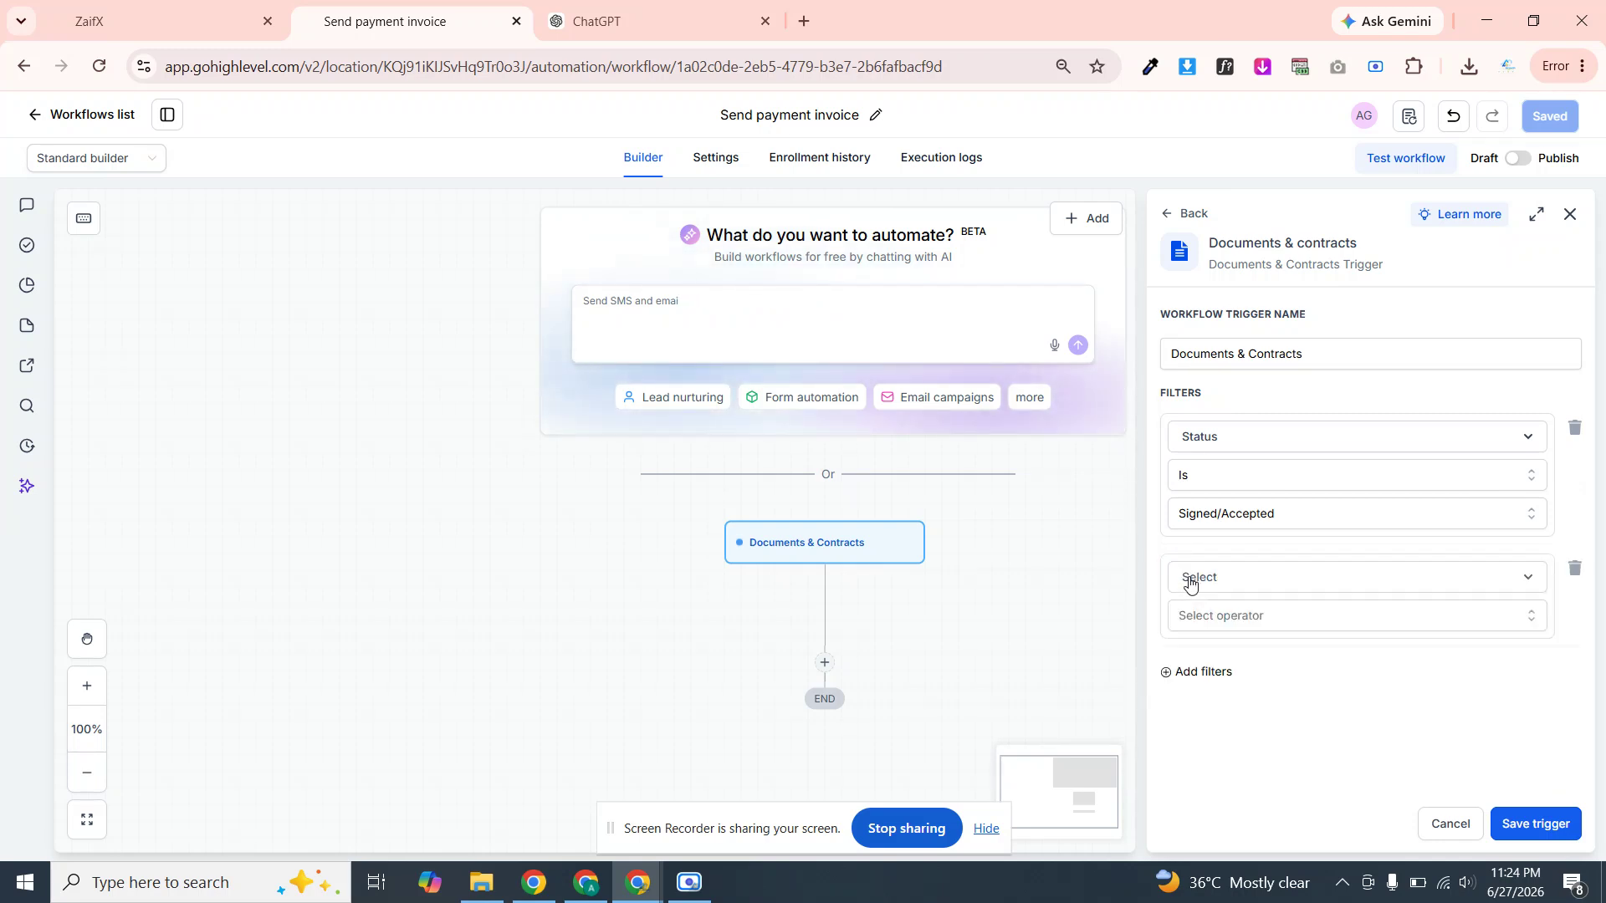
left_click(1259, 569)
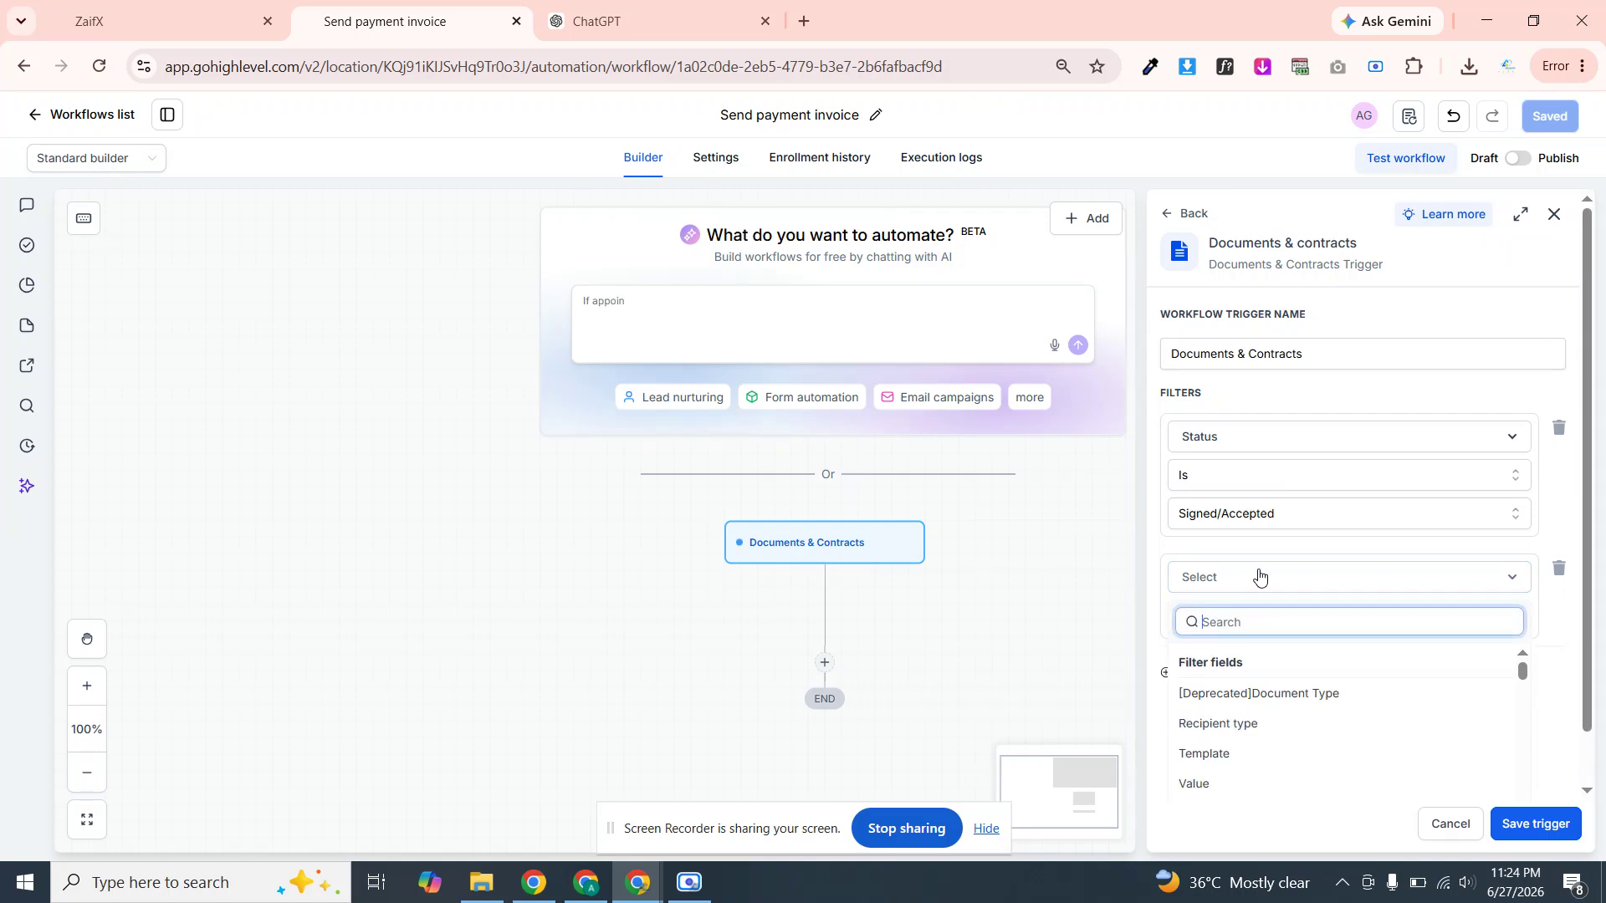
left_click(1201, 755)
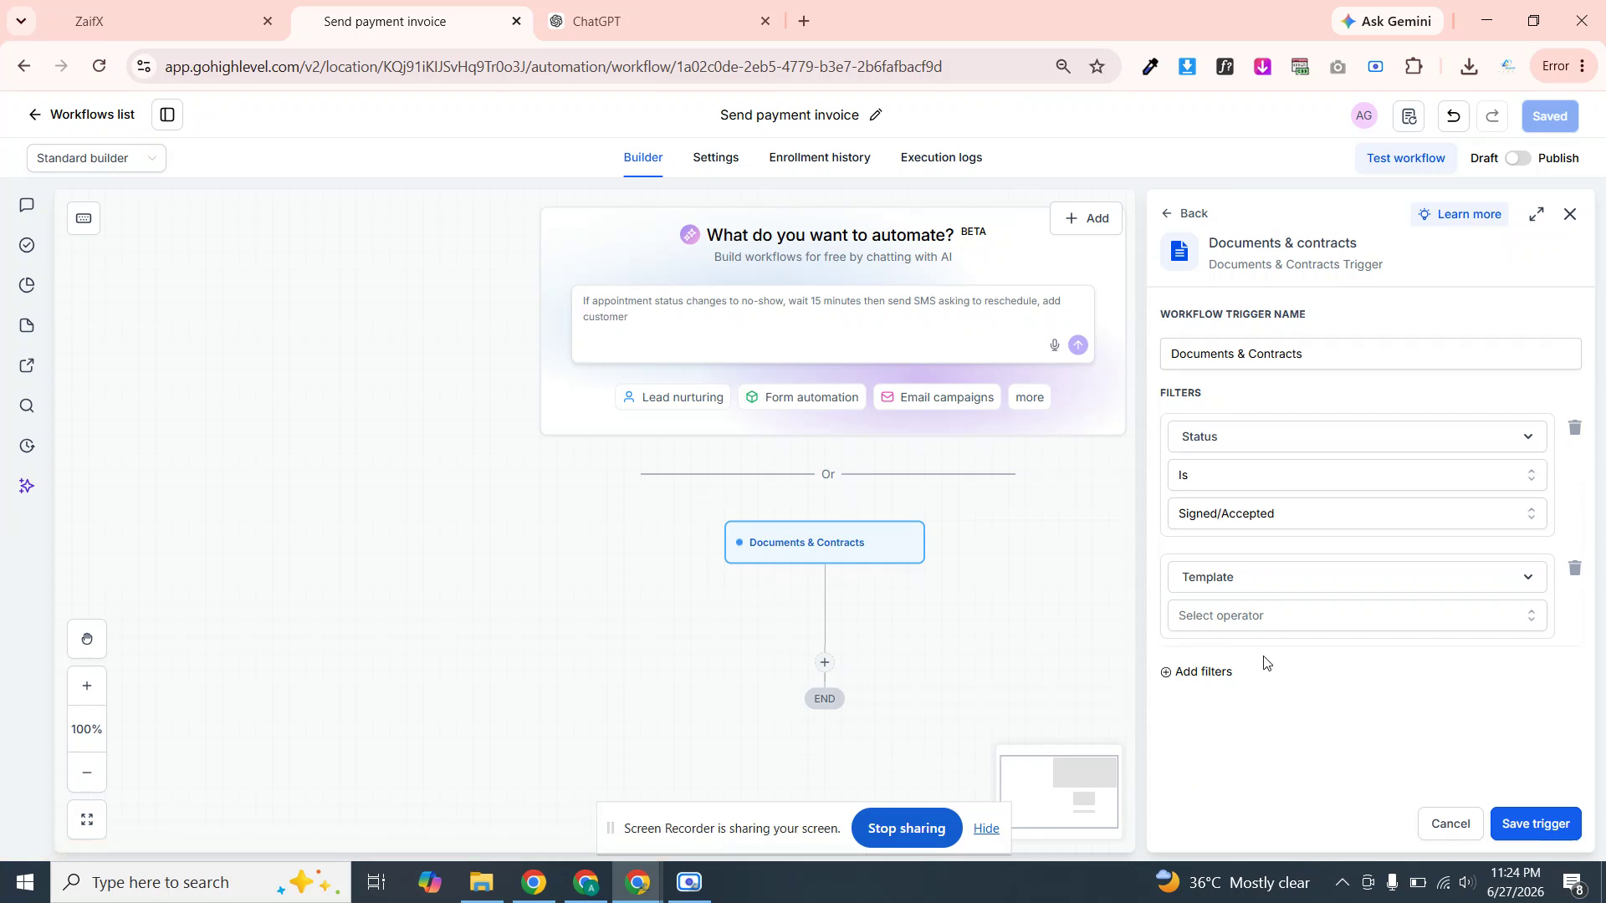
left_click(1259, 616)
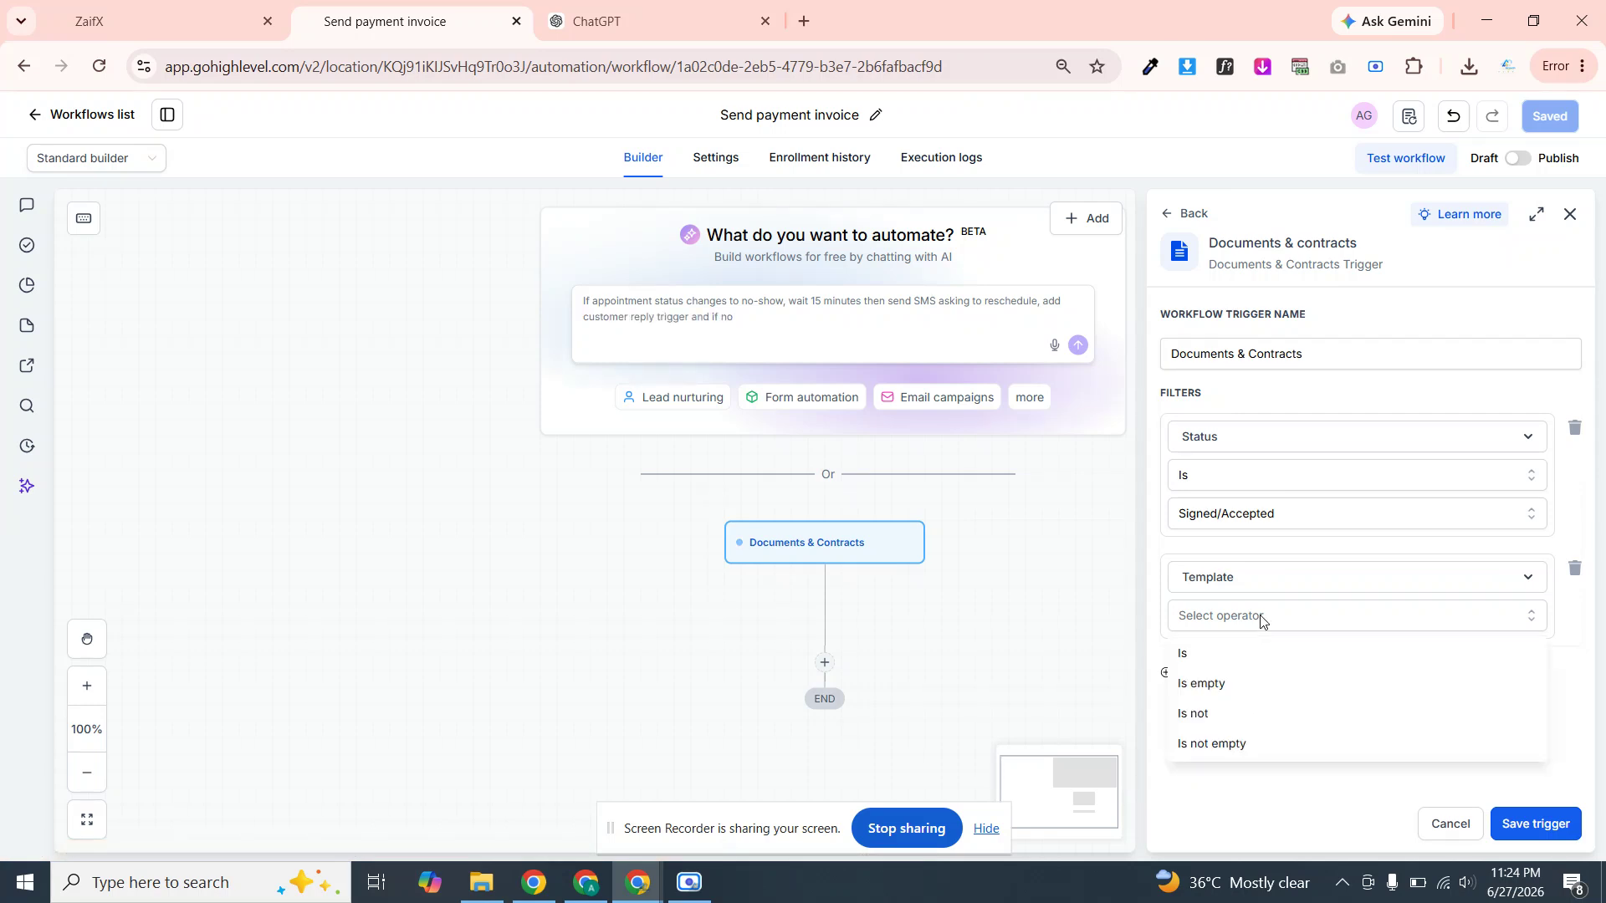
left_click(1191, 653)
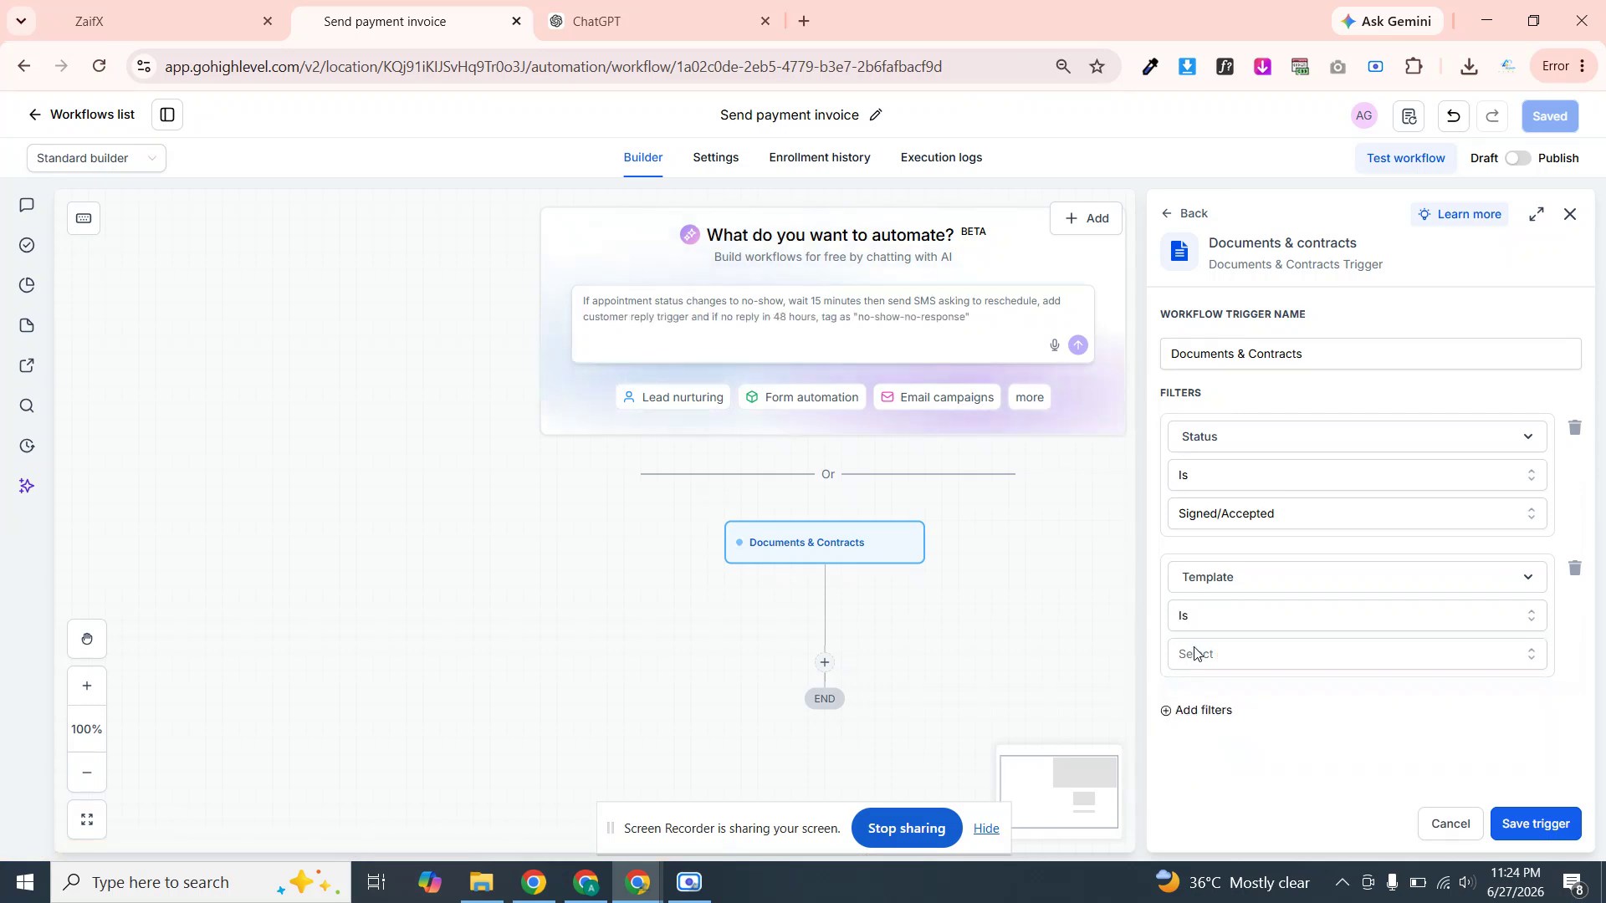
left_click(1236, 660)
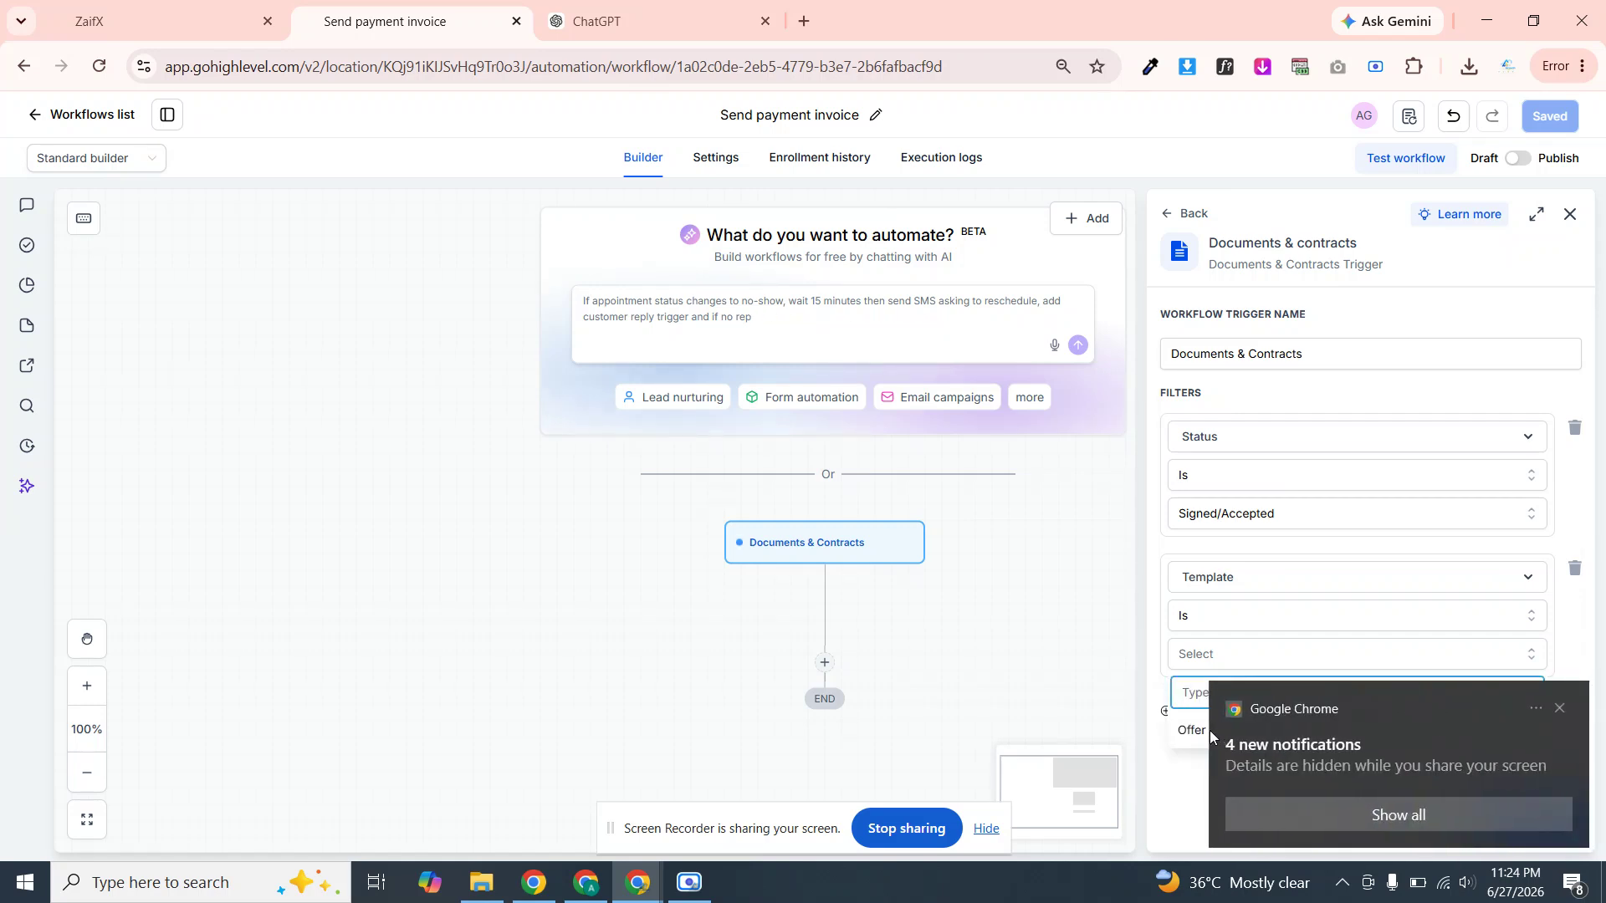
left_click(1560, 708)
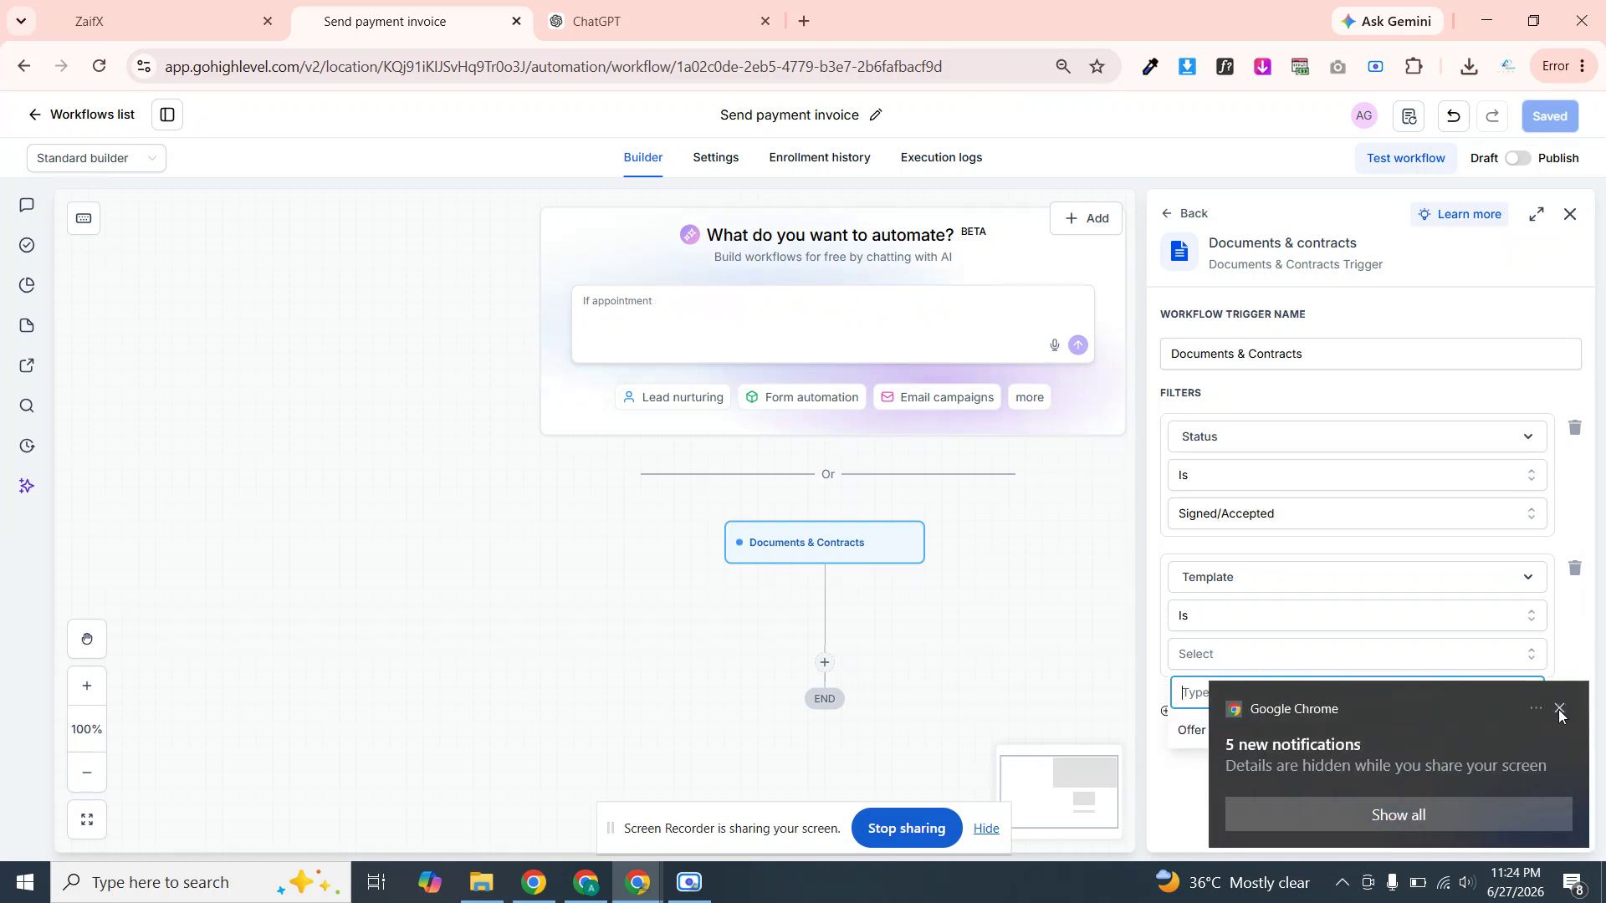
left_click(1560, 710)
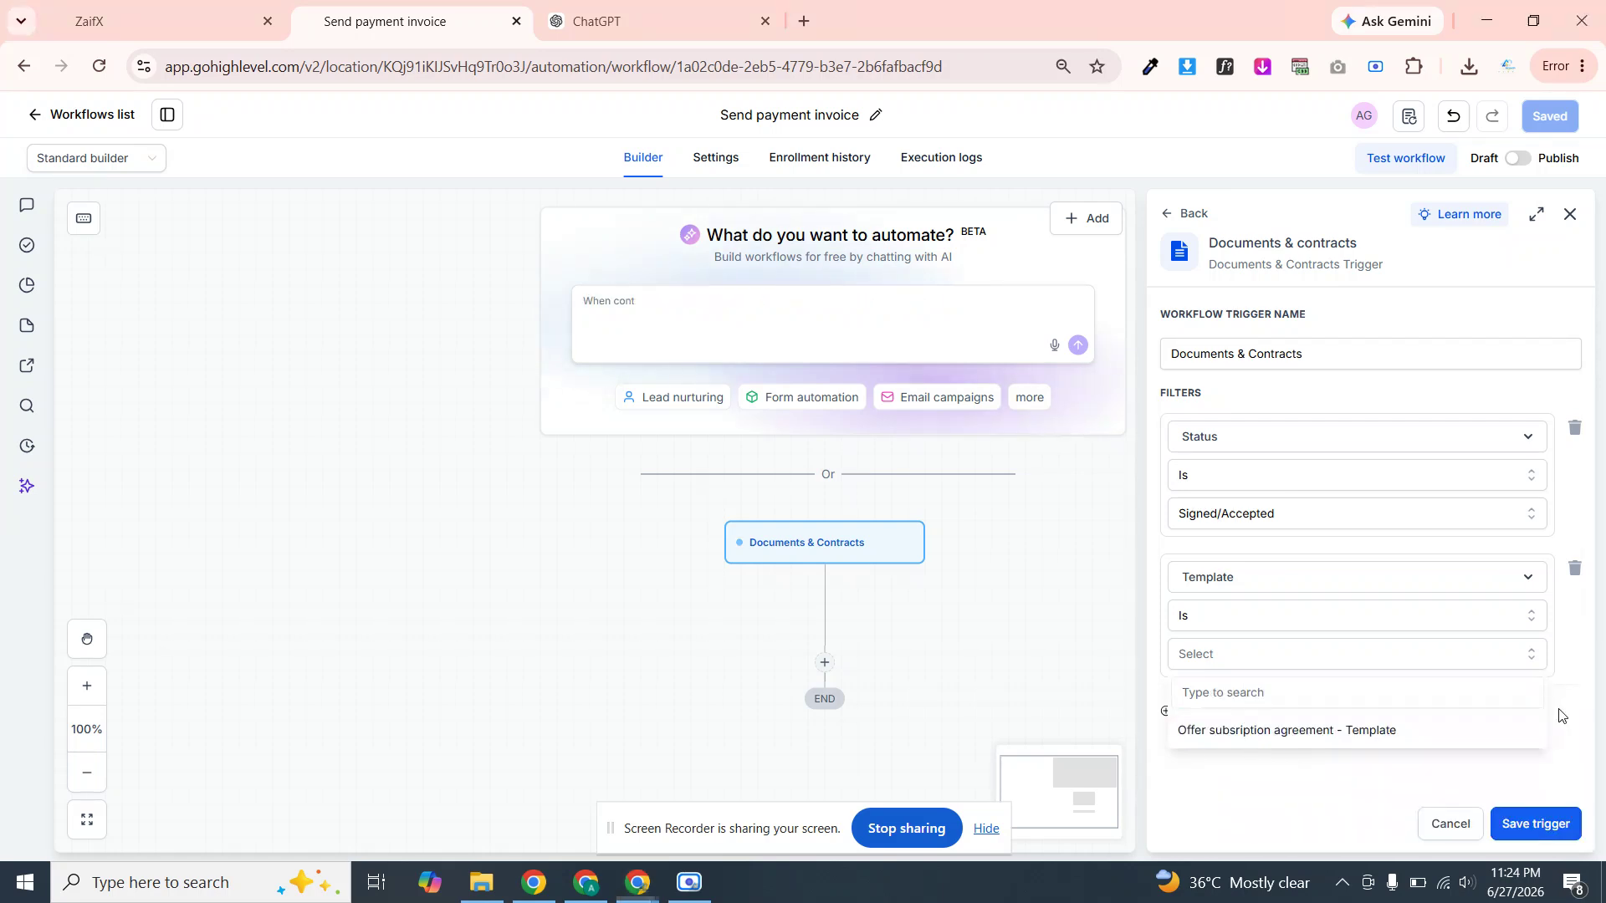
left_click(1254, 742)
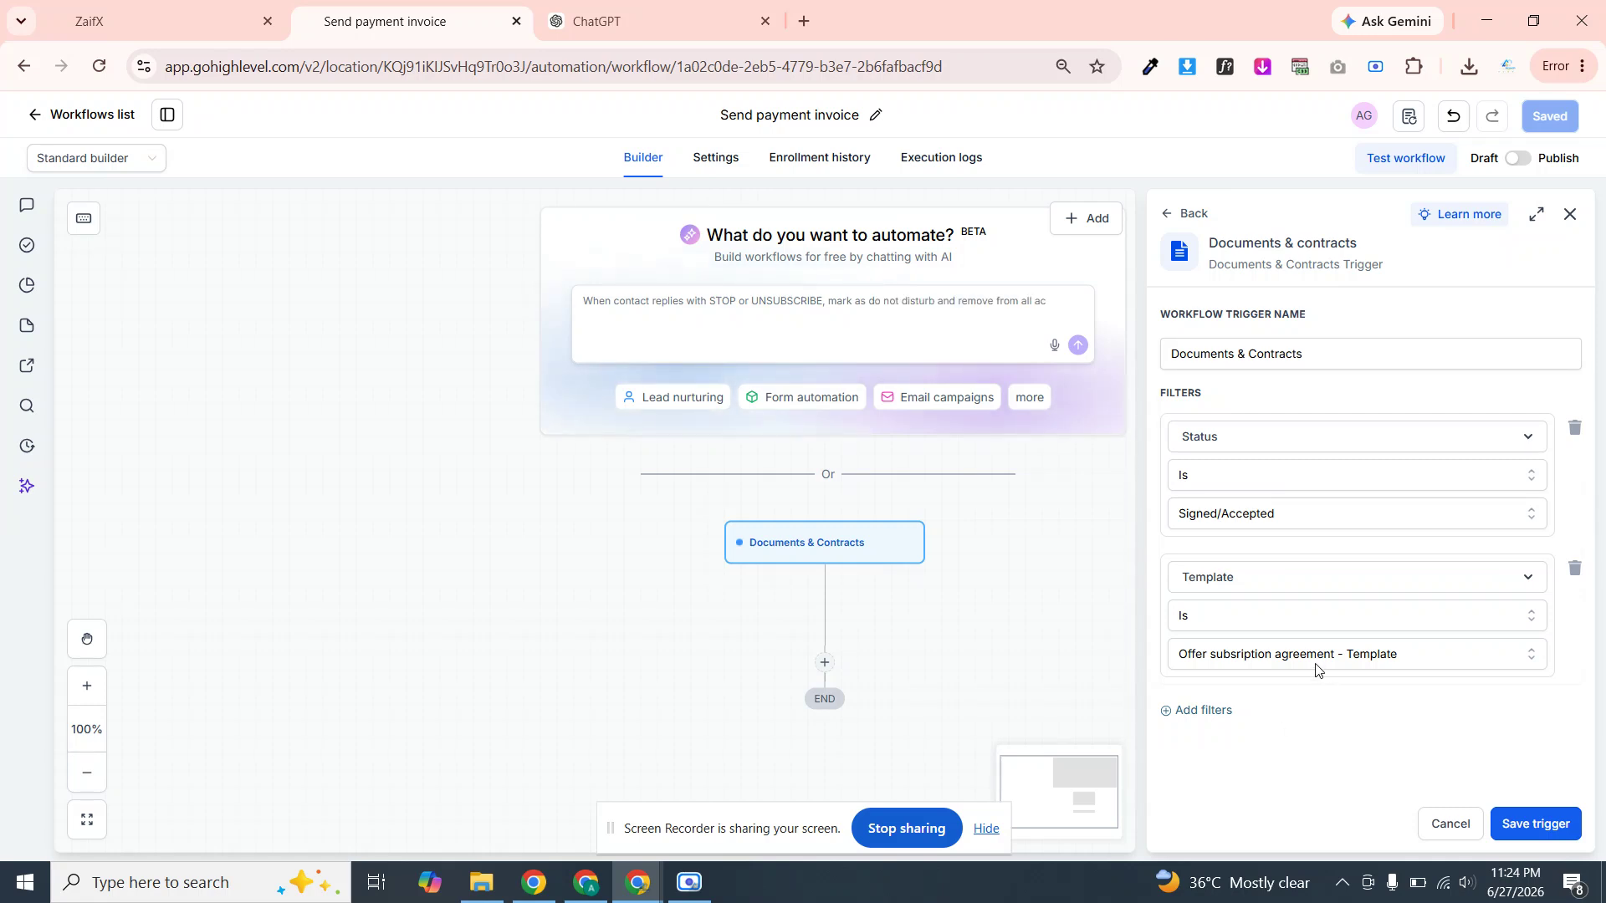
left_click(1530, 826)
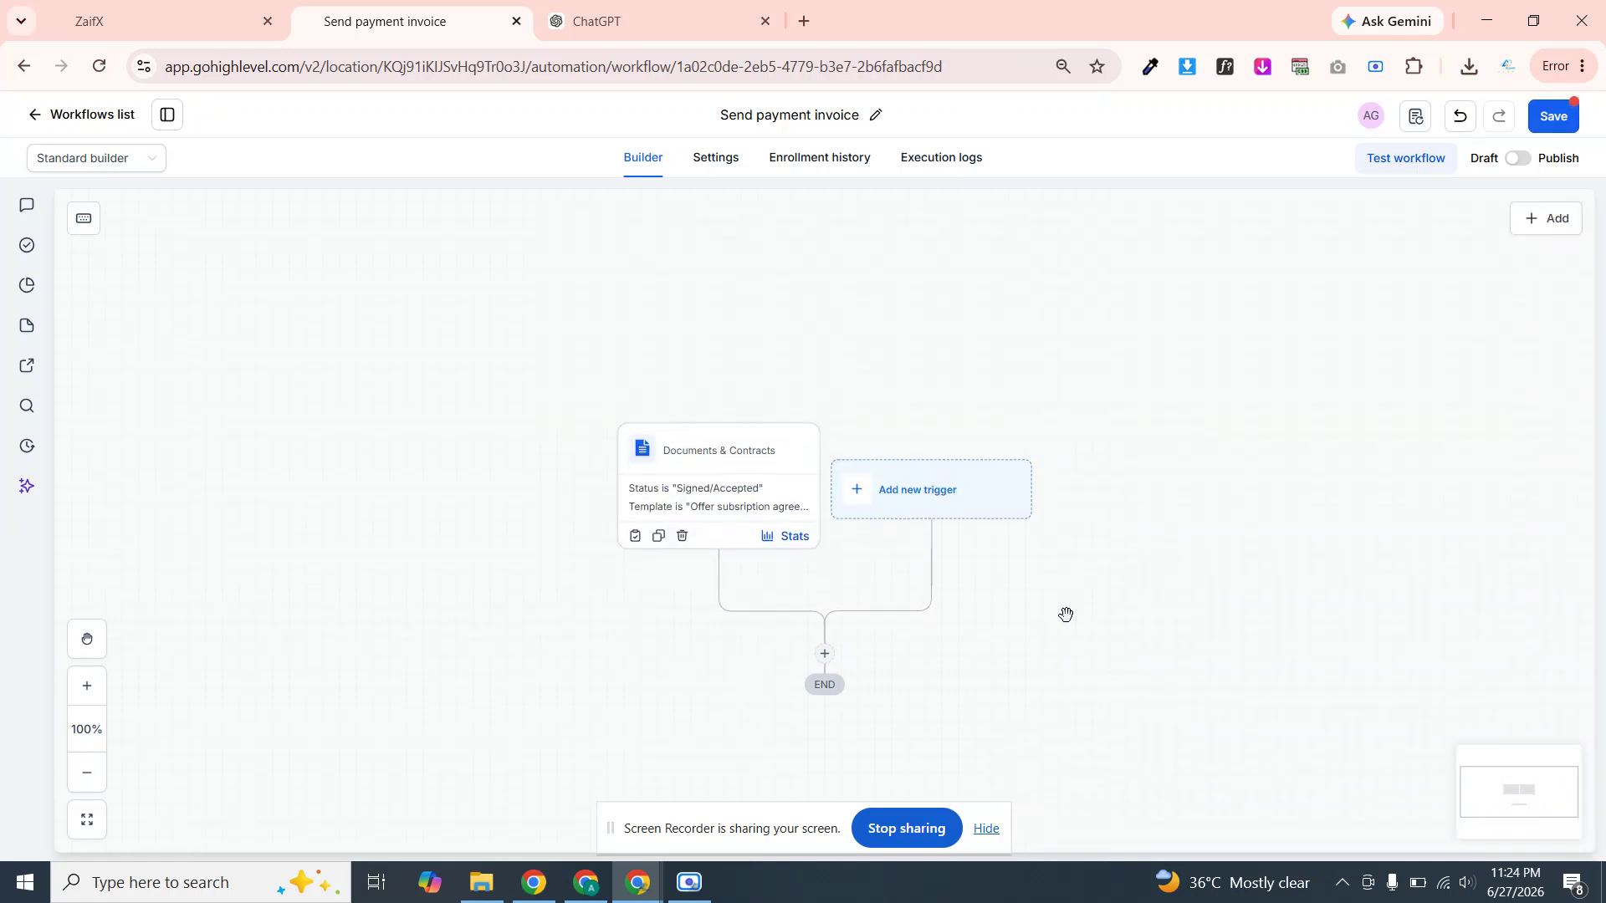
Leave the agreement template in the other browser tab and start a new template among the invoice templates
left_click_drag(1064, 613, 1062, 430)
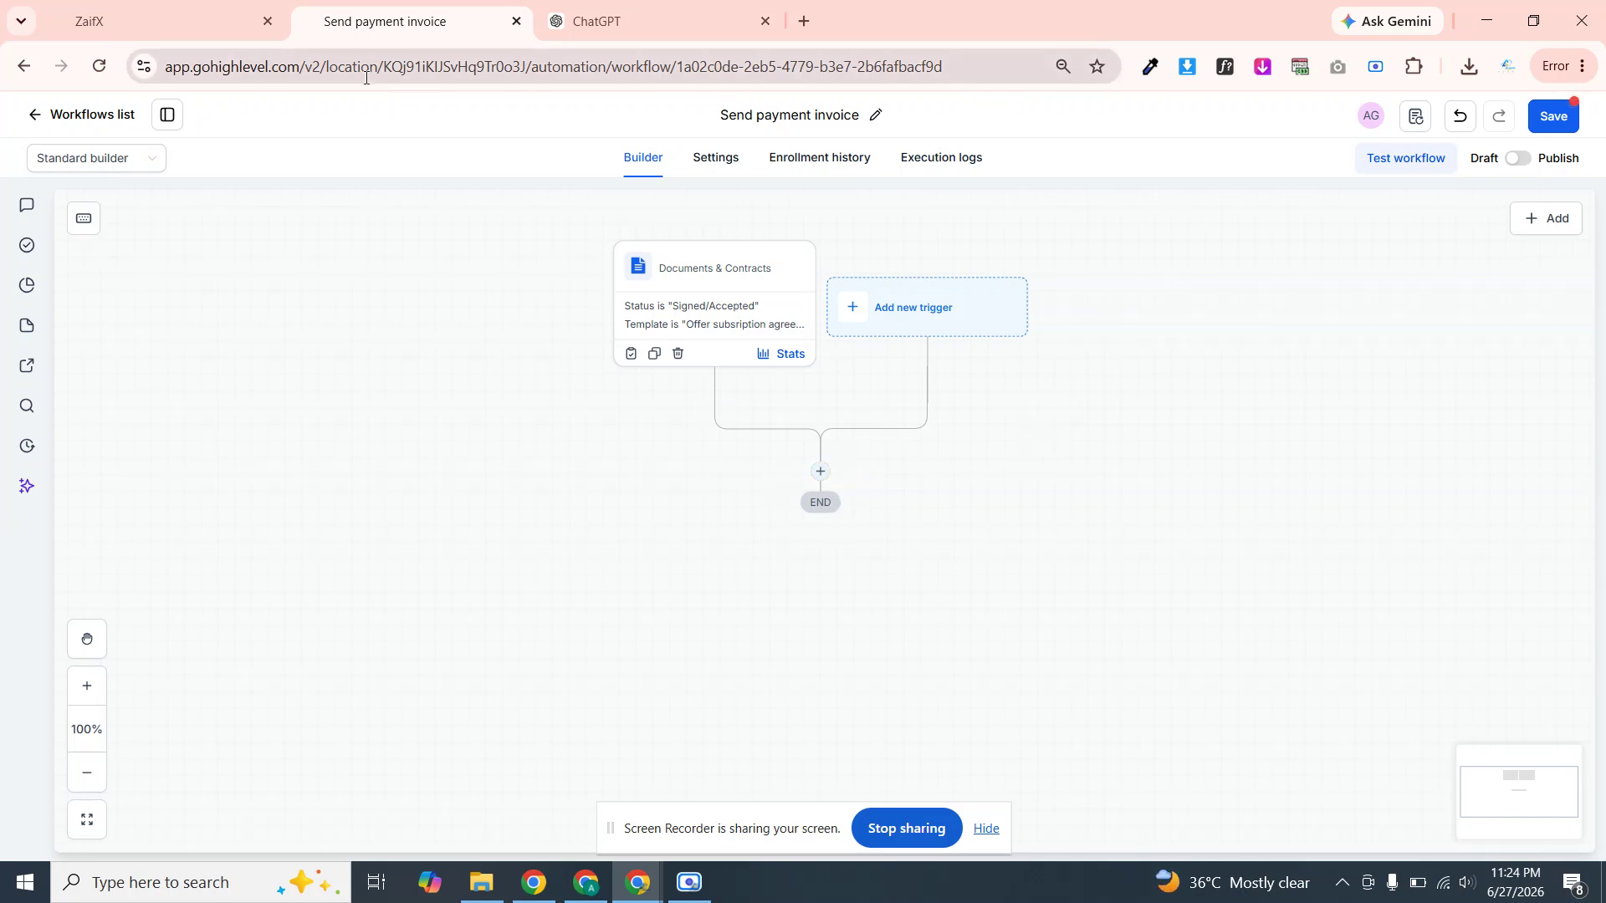
left_click(126, 14)
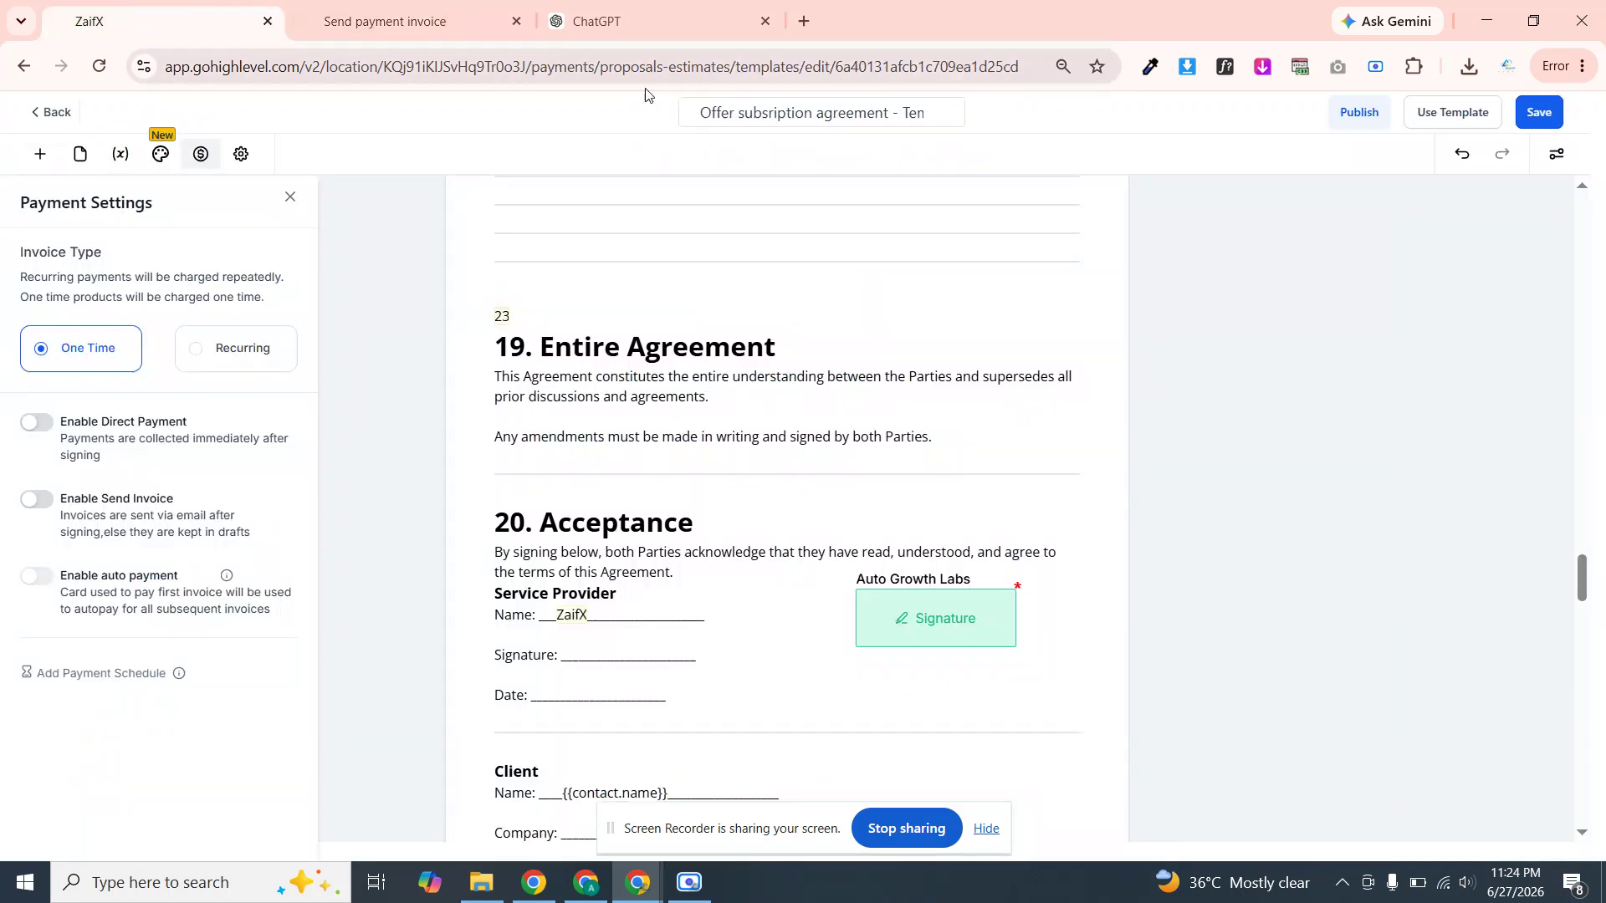
left_click(66, 120)
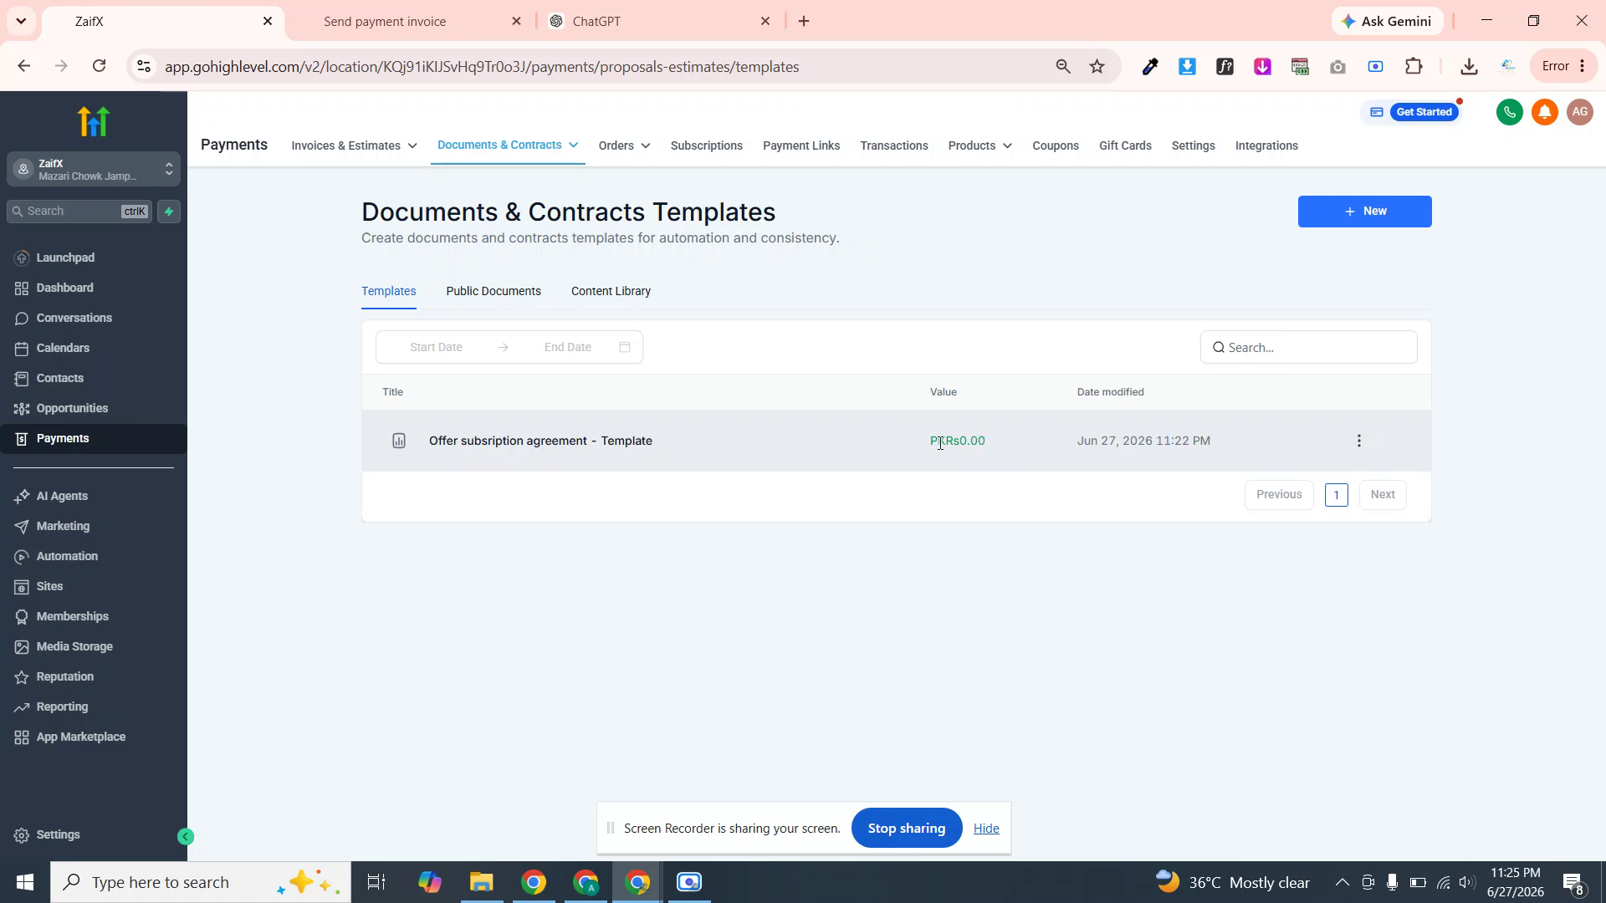
mouse_move(341, 159)
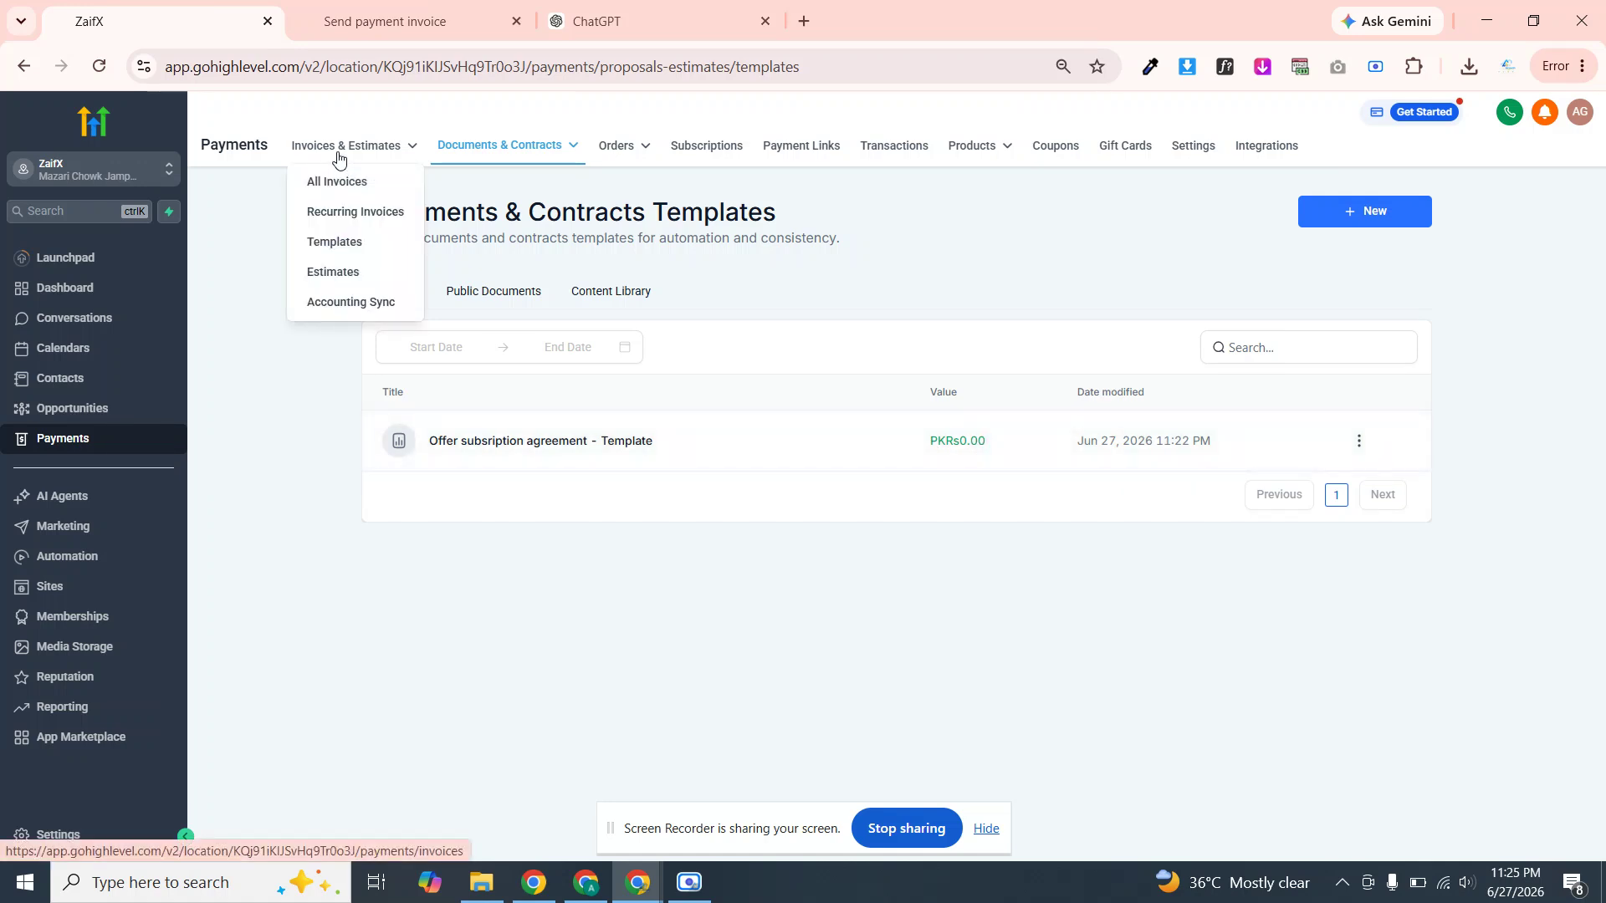
left_click(318, 245)
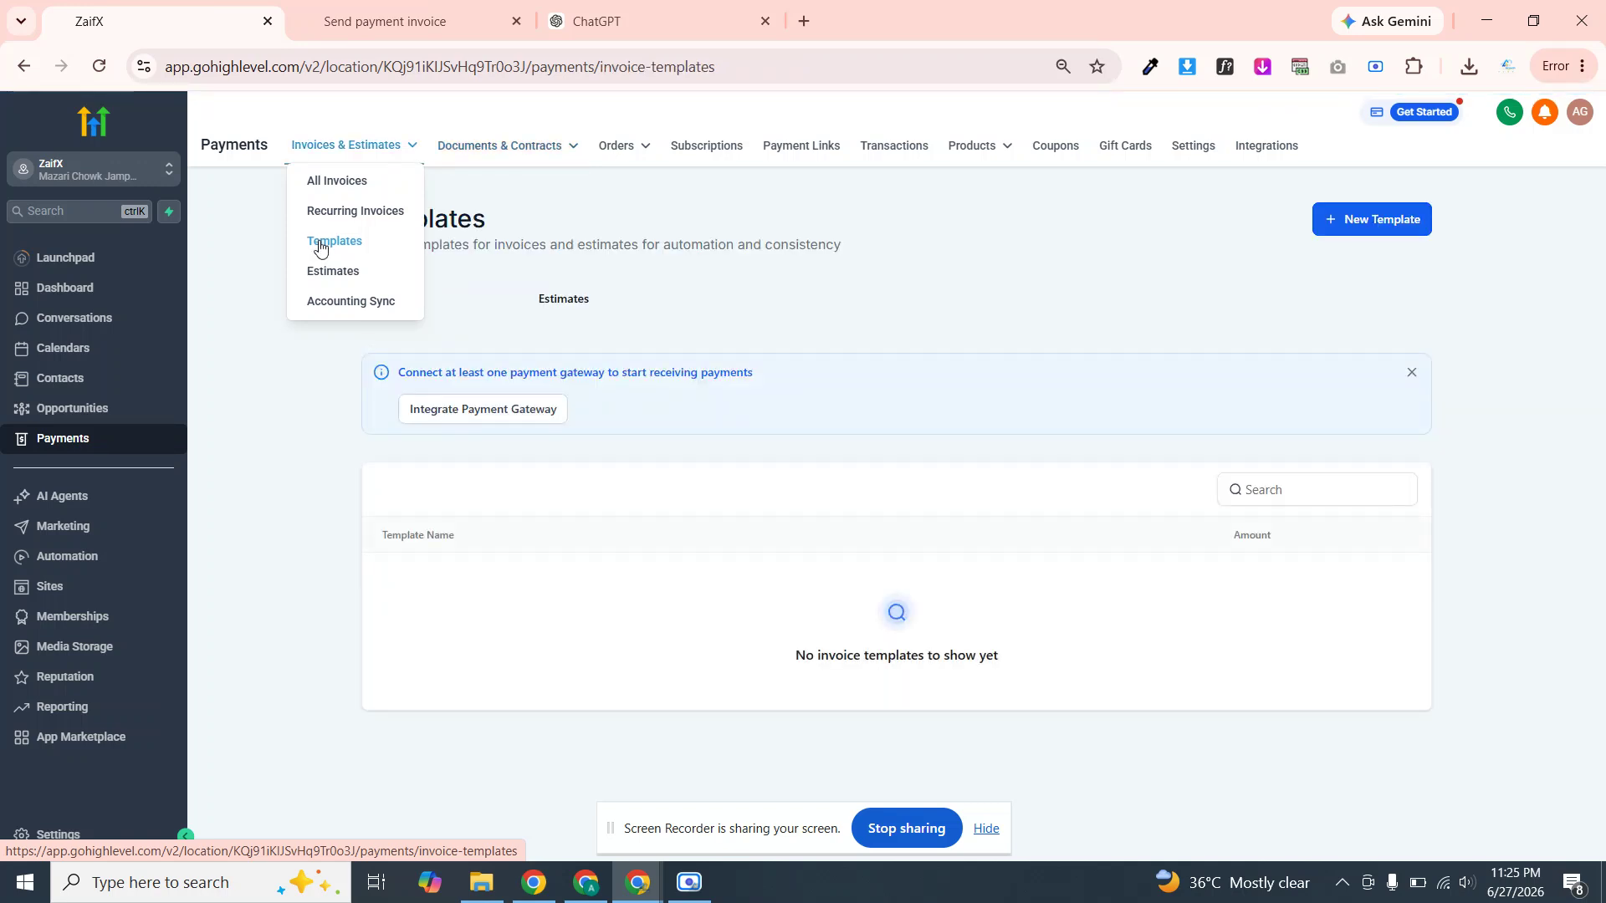
left_click(1373, 220)
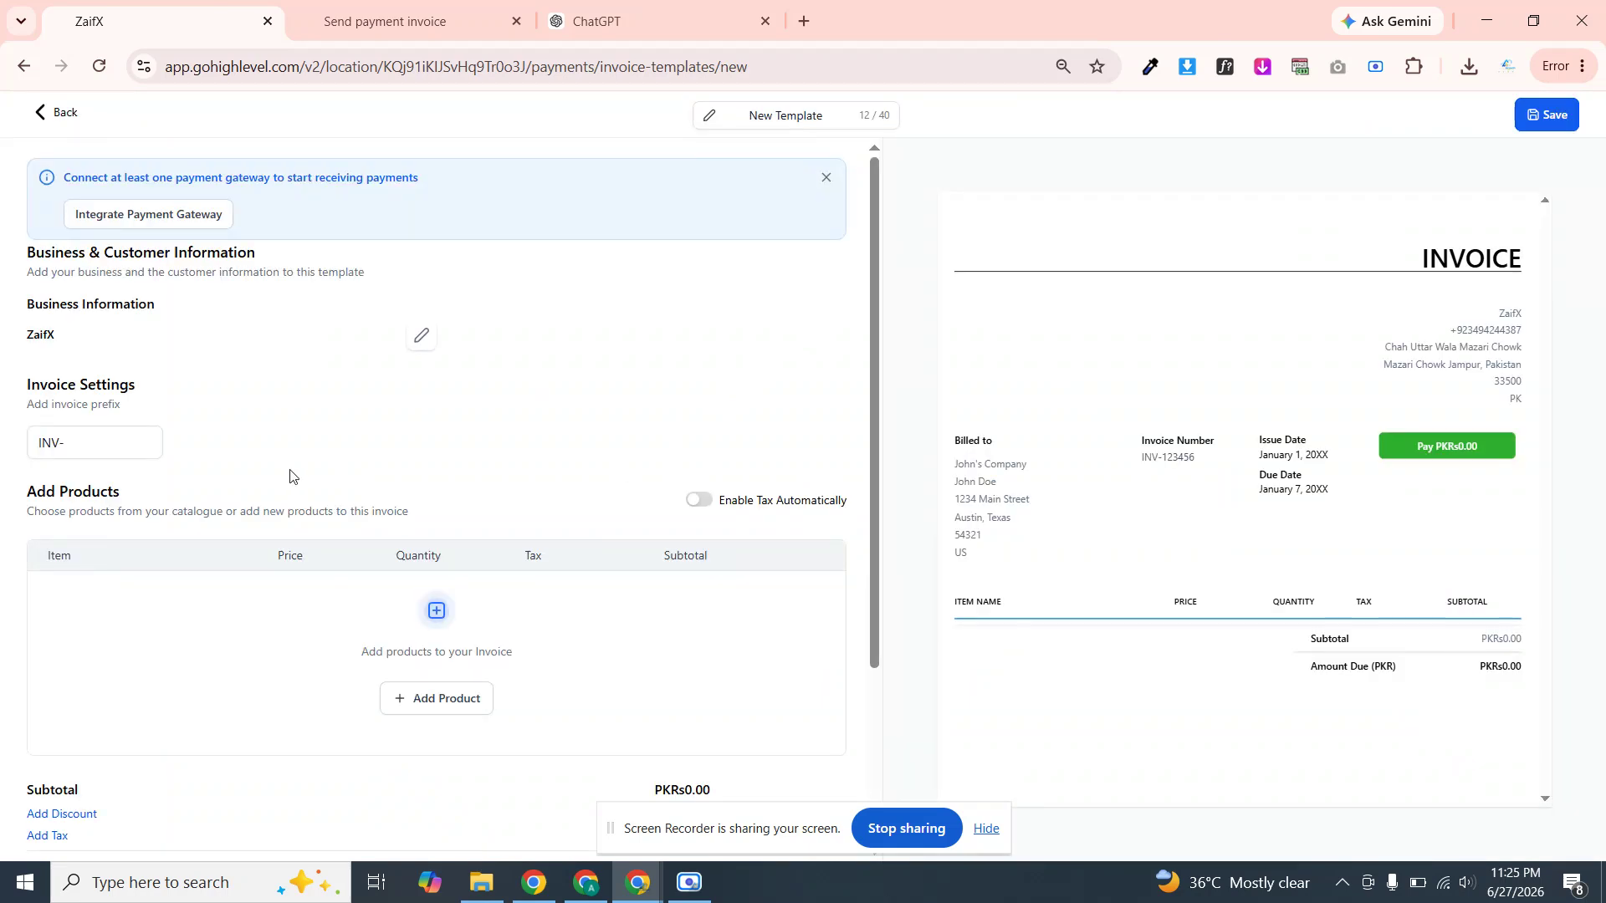
Add the product "Silver Monthly — $197/mo" to the invoice template and review the business details in its preview
left_click(457, 699)
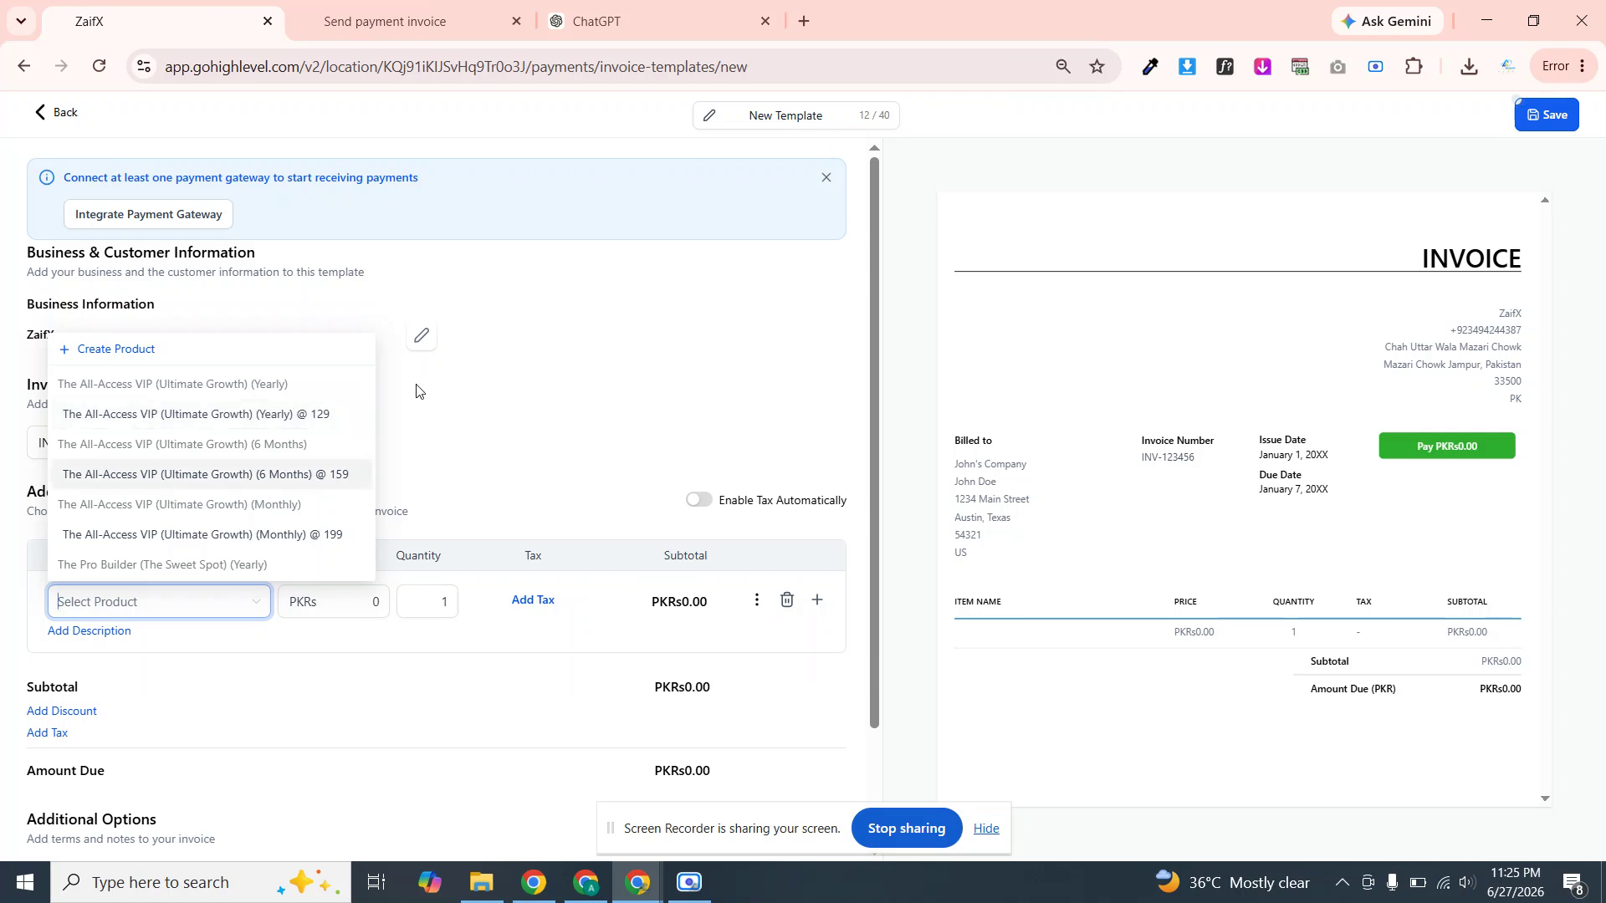
scroll(372, 384, "down", 6)
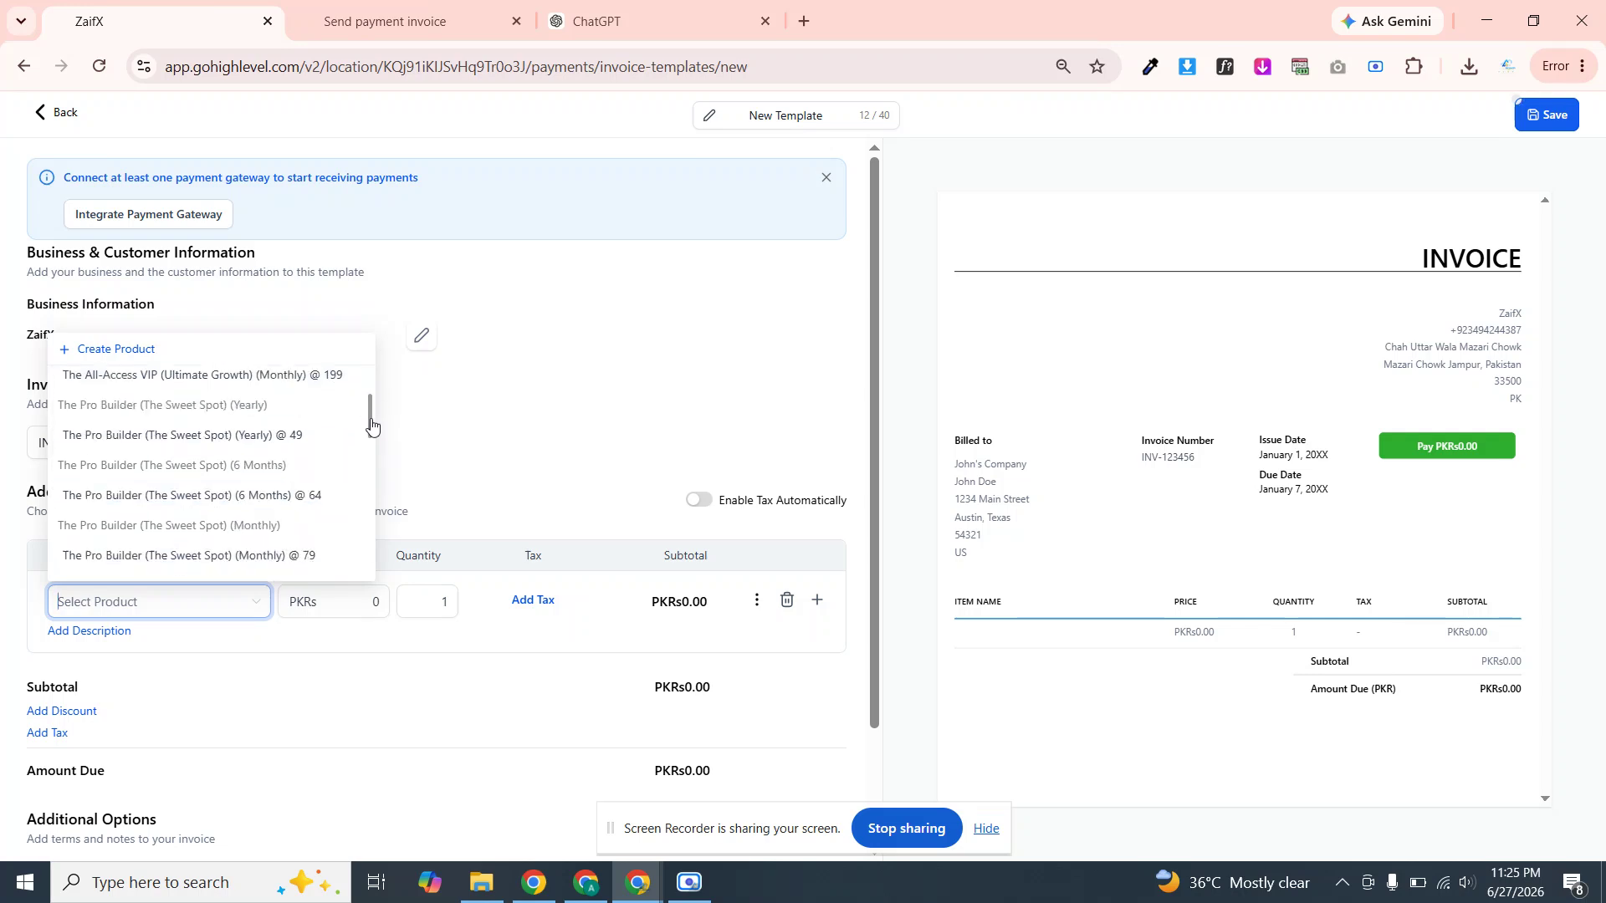
scroll(366, 516, "down", 8)
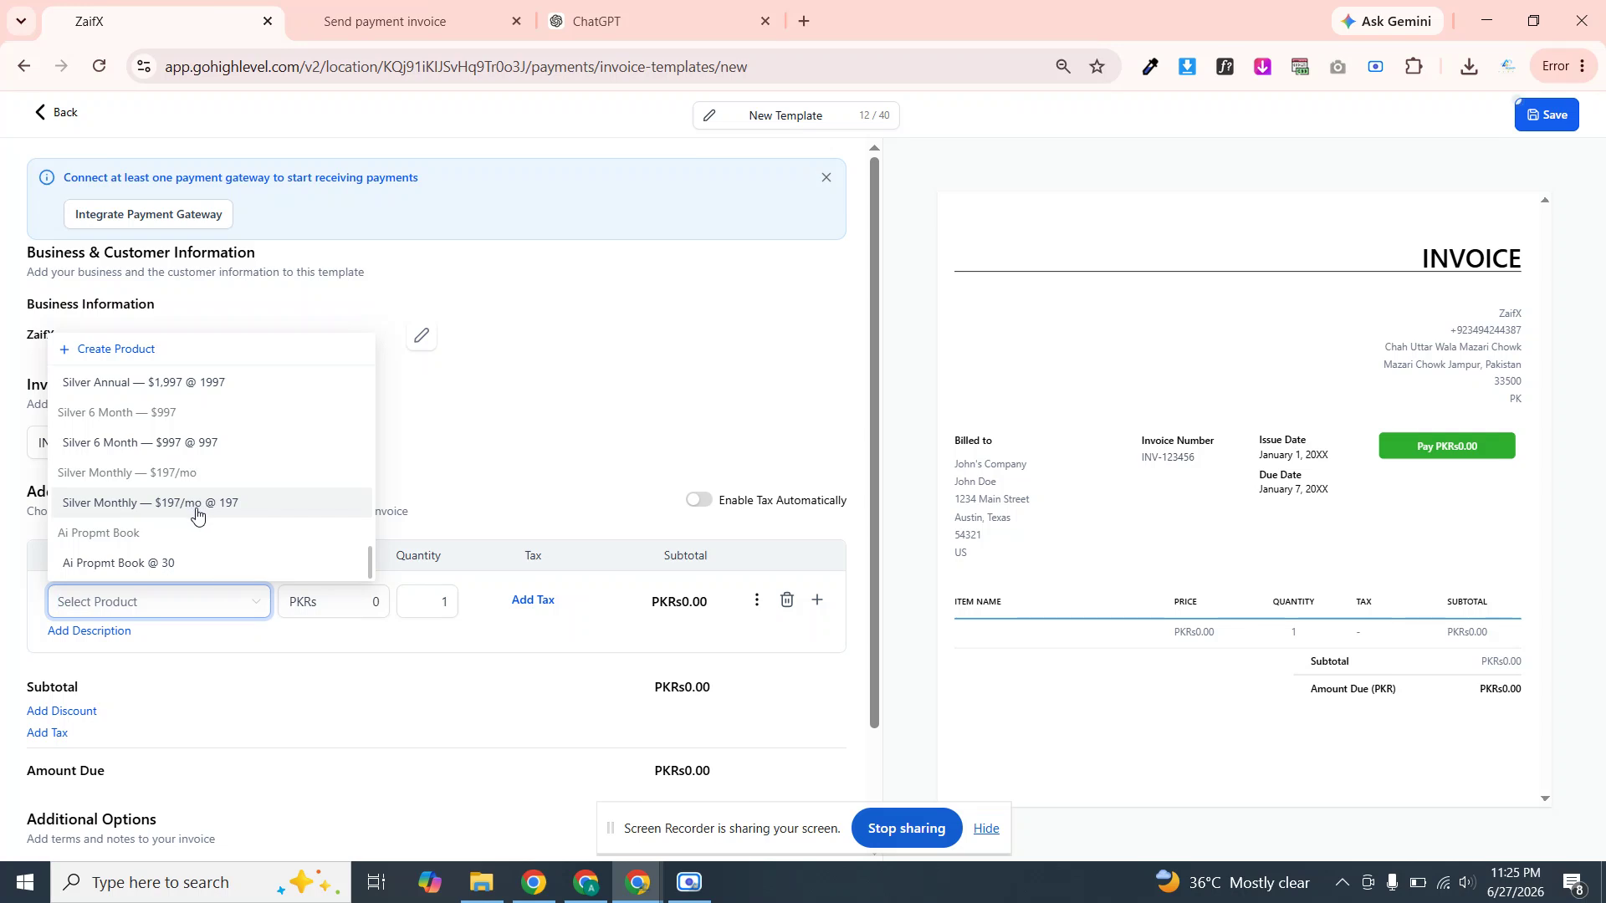
left_click(197, 504)
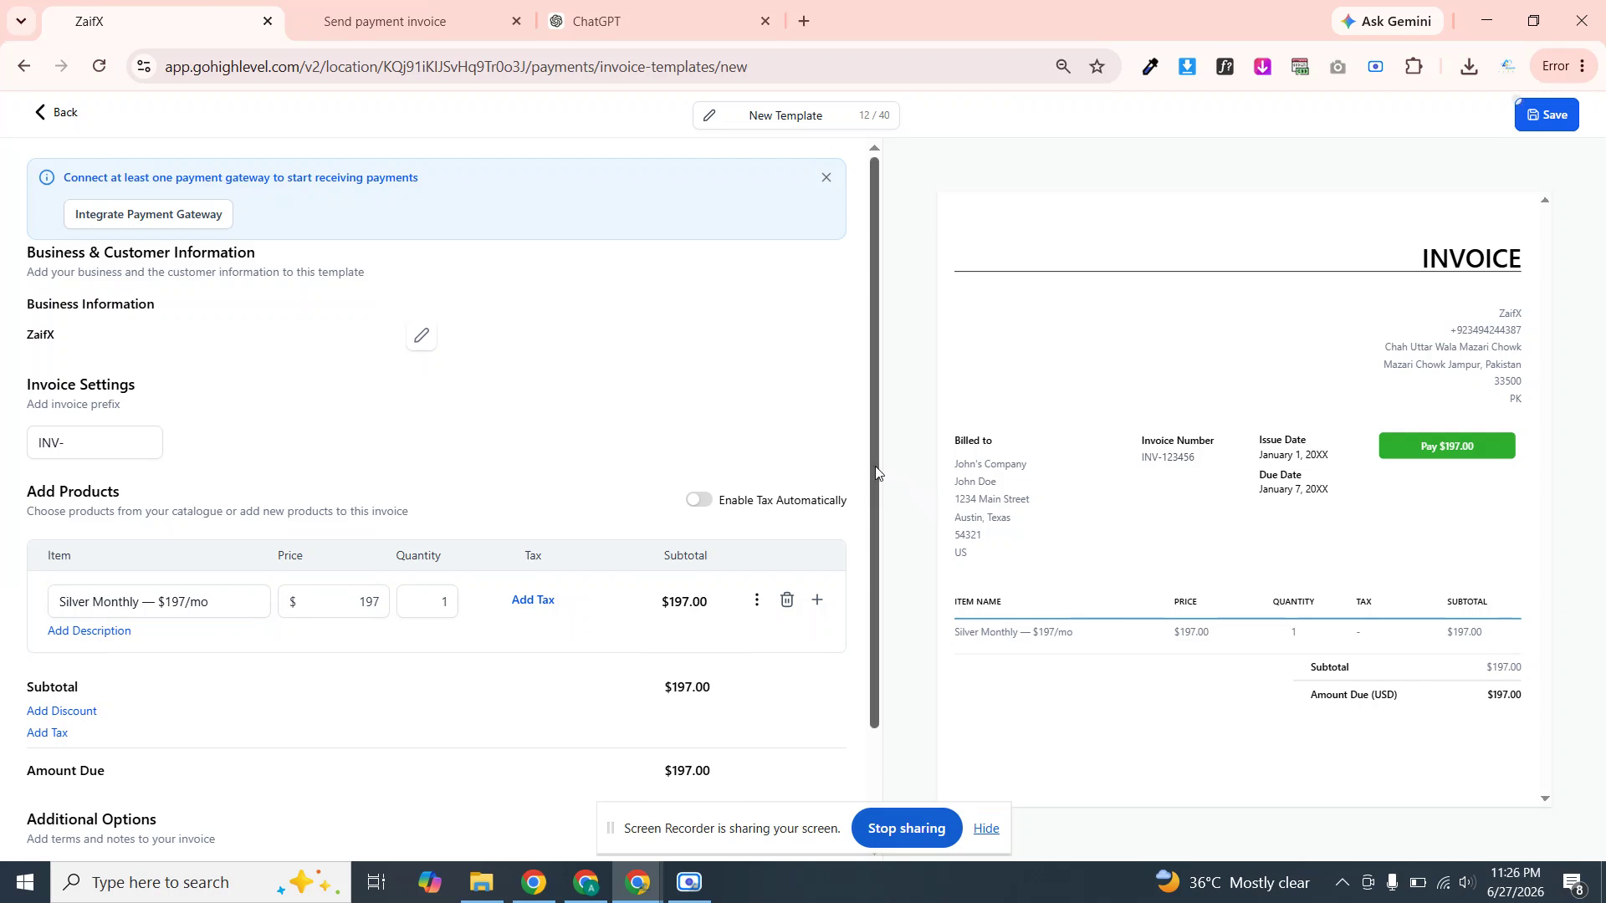
left_click_drag(875, 465, 849, 570)
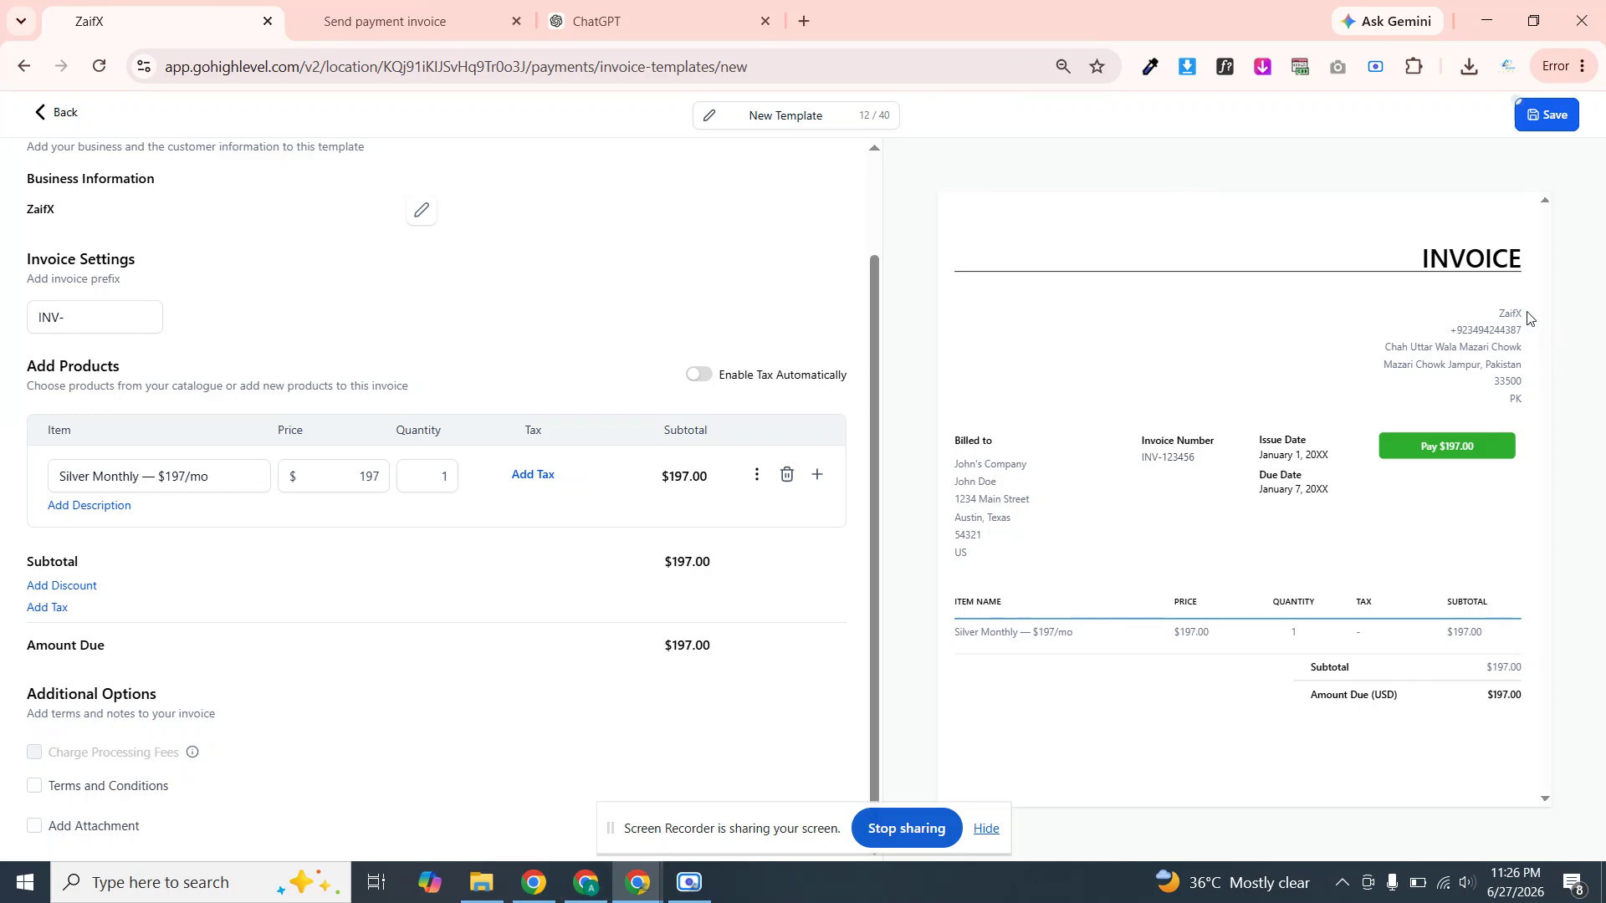
left_click_drag(1524, 319, 1516, 403)
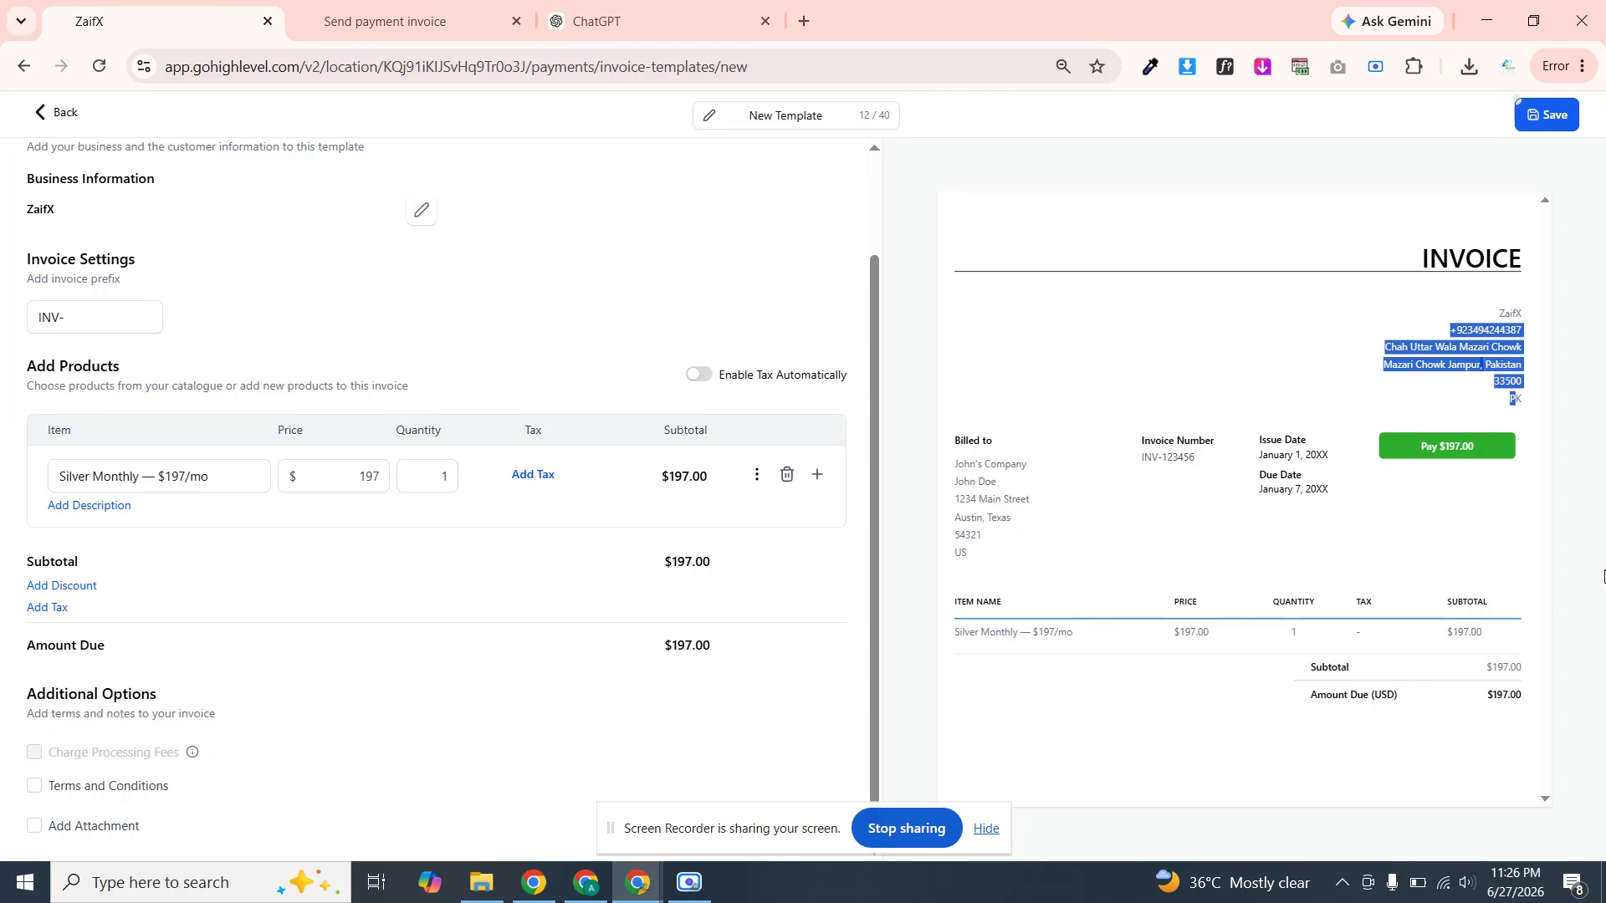
Name the invoice template "Silver monthy package invoice" and save it
triple_click(758, 116)
type("m")
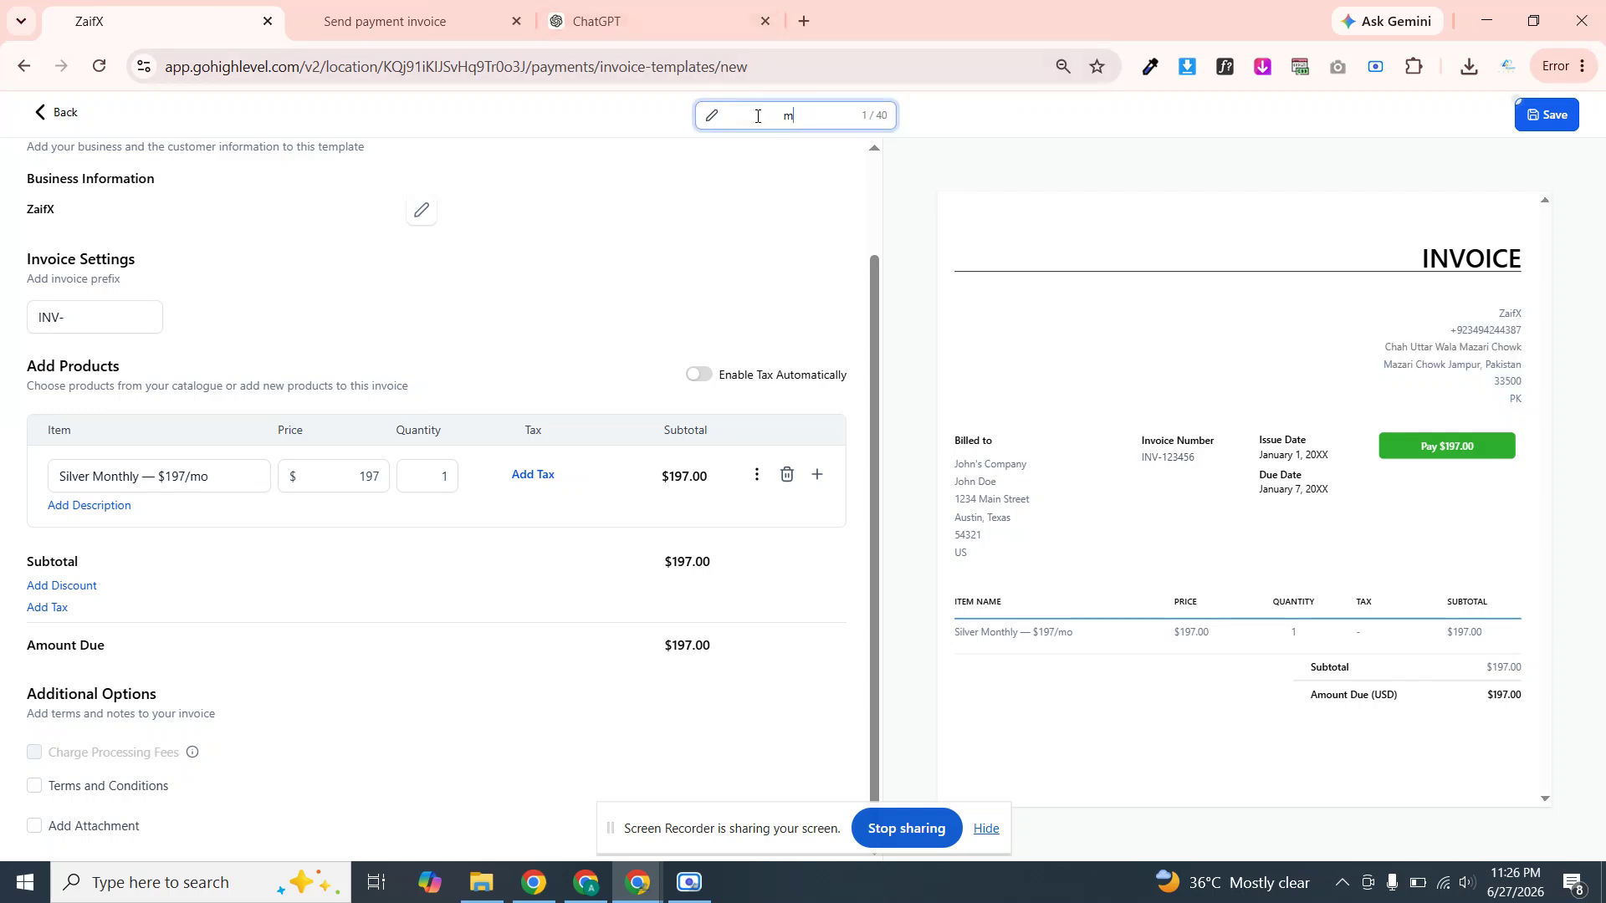
type("y invice")
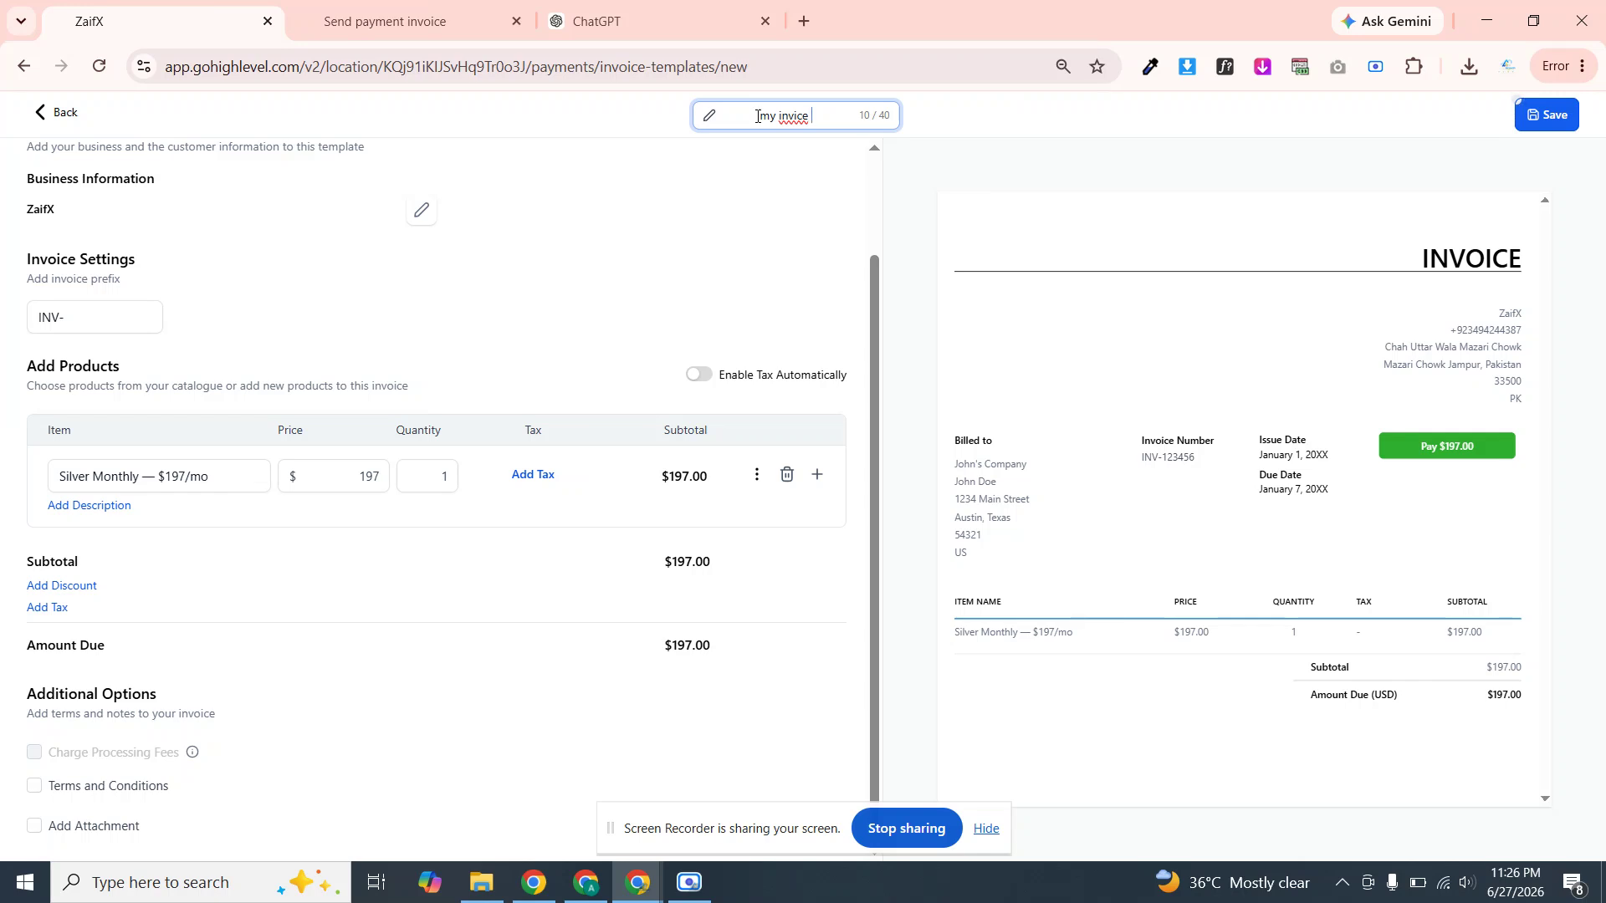
key("BackSpace")
key("BackSpace")
key("BackSpace")
key("BackSpace")
key("BackSpace")
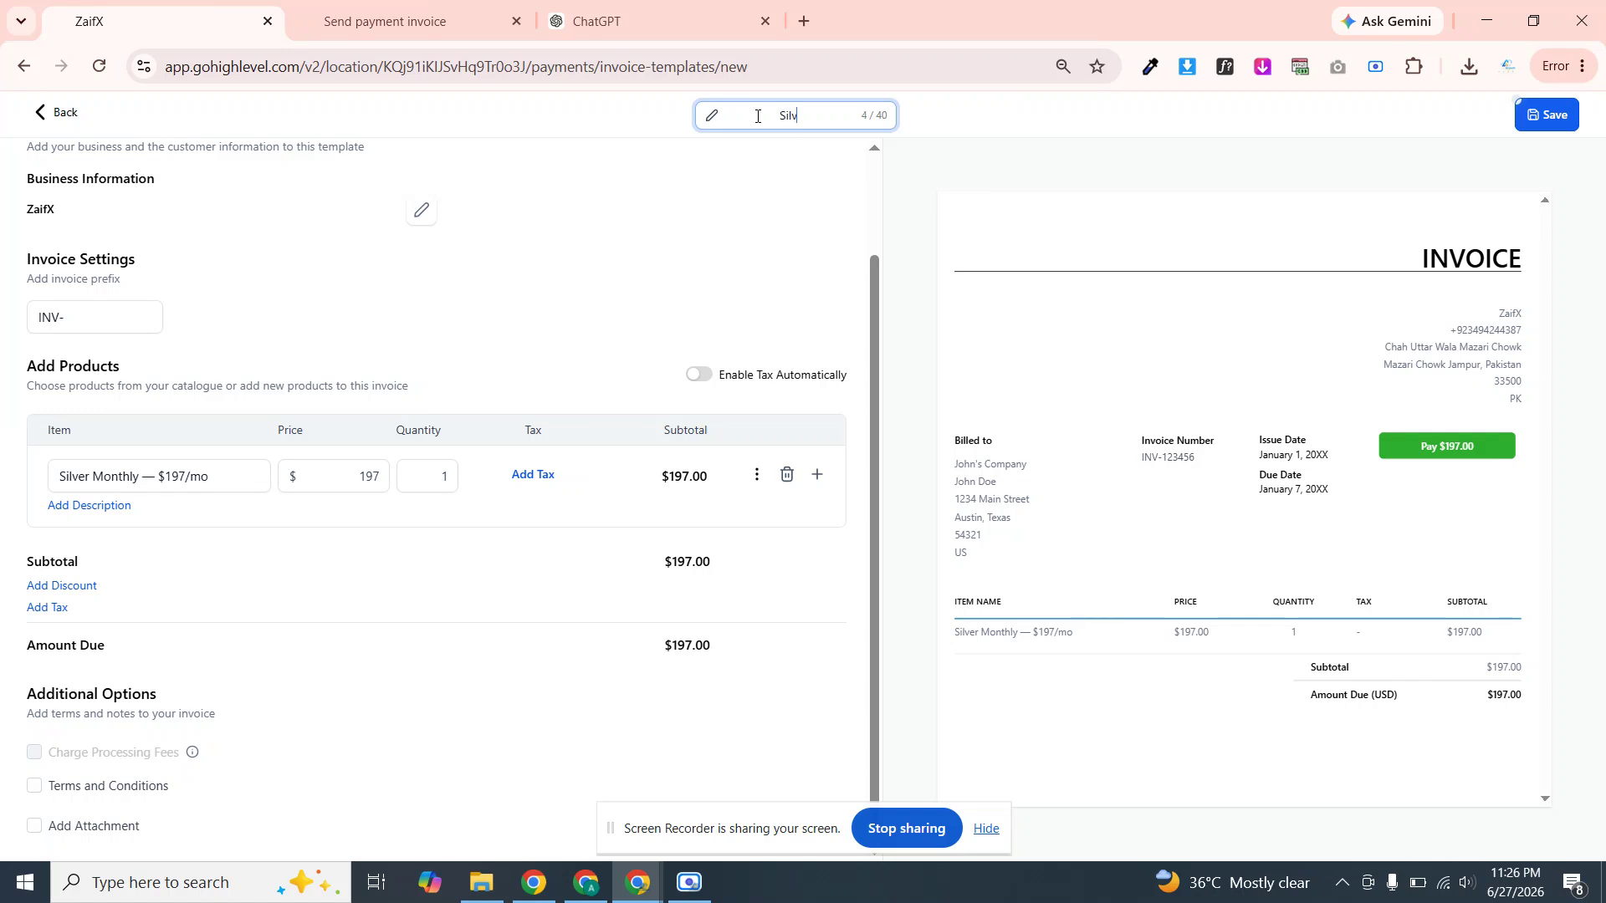
type("r monthy packag")
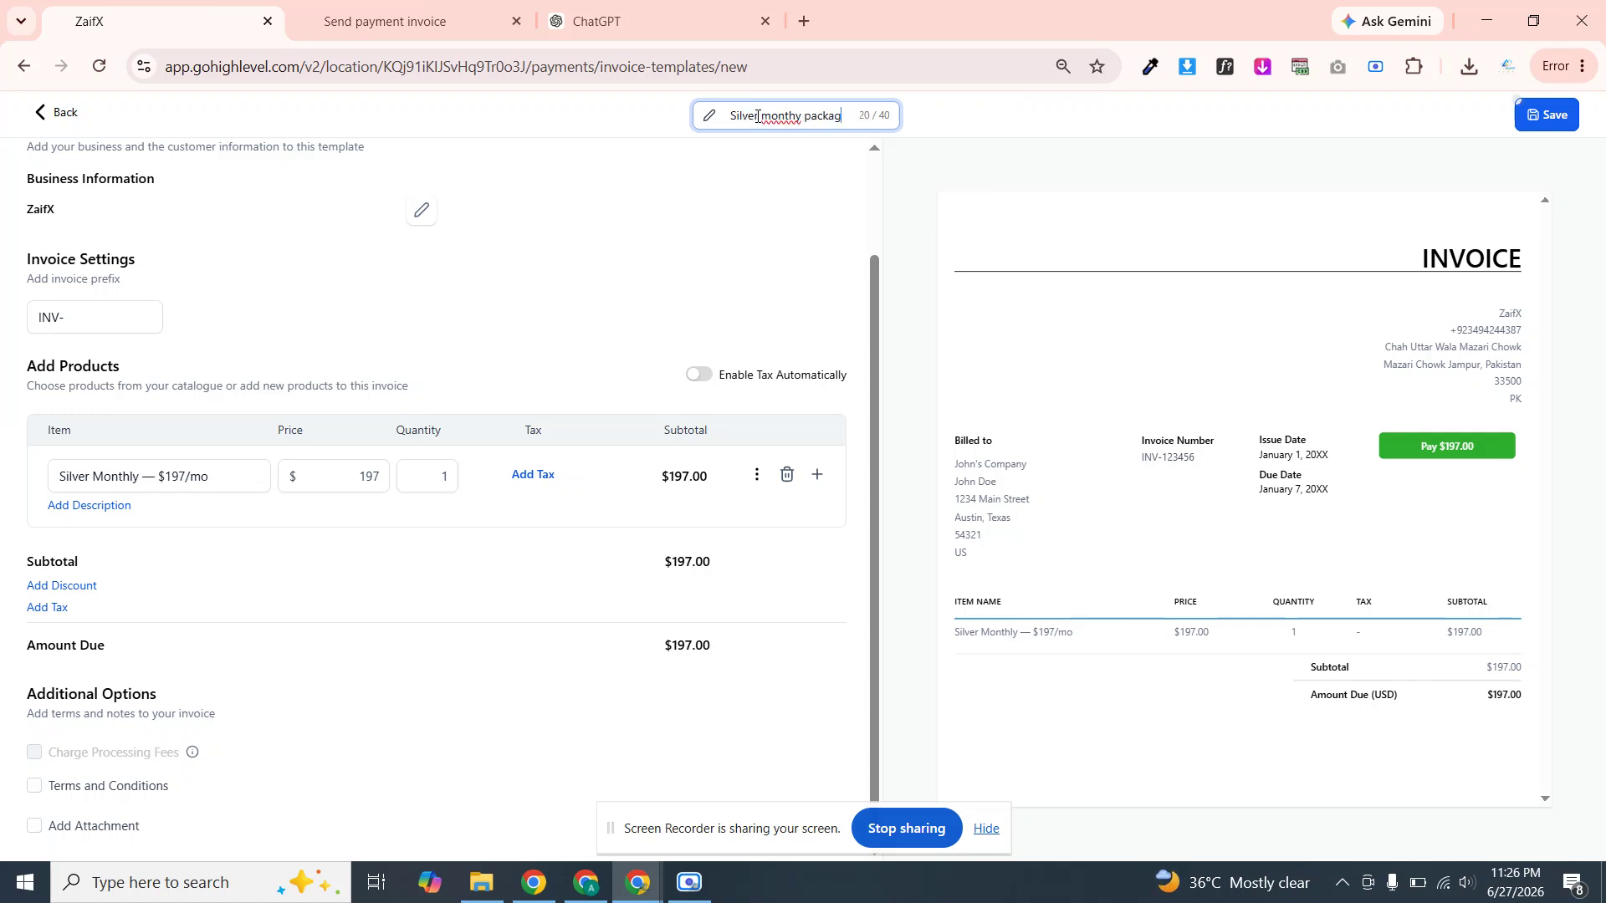
type("e invice")
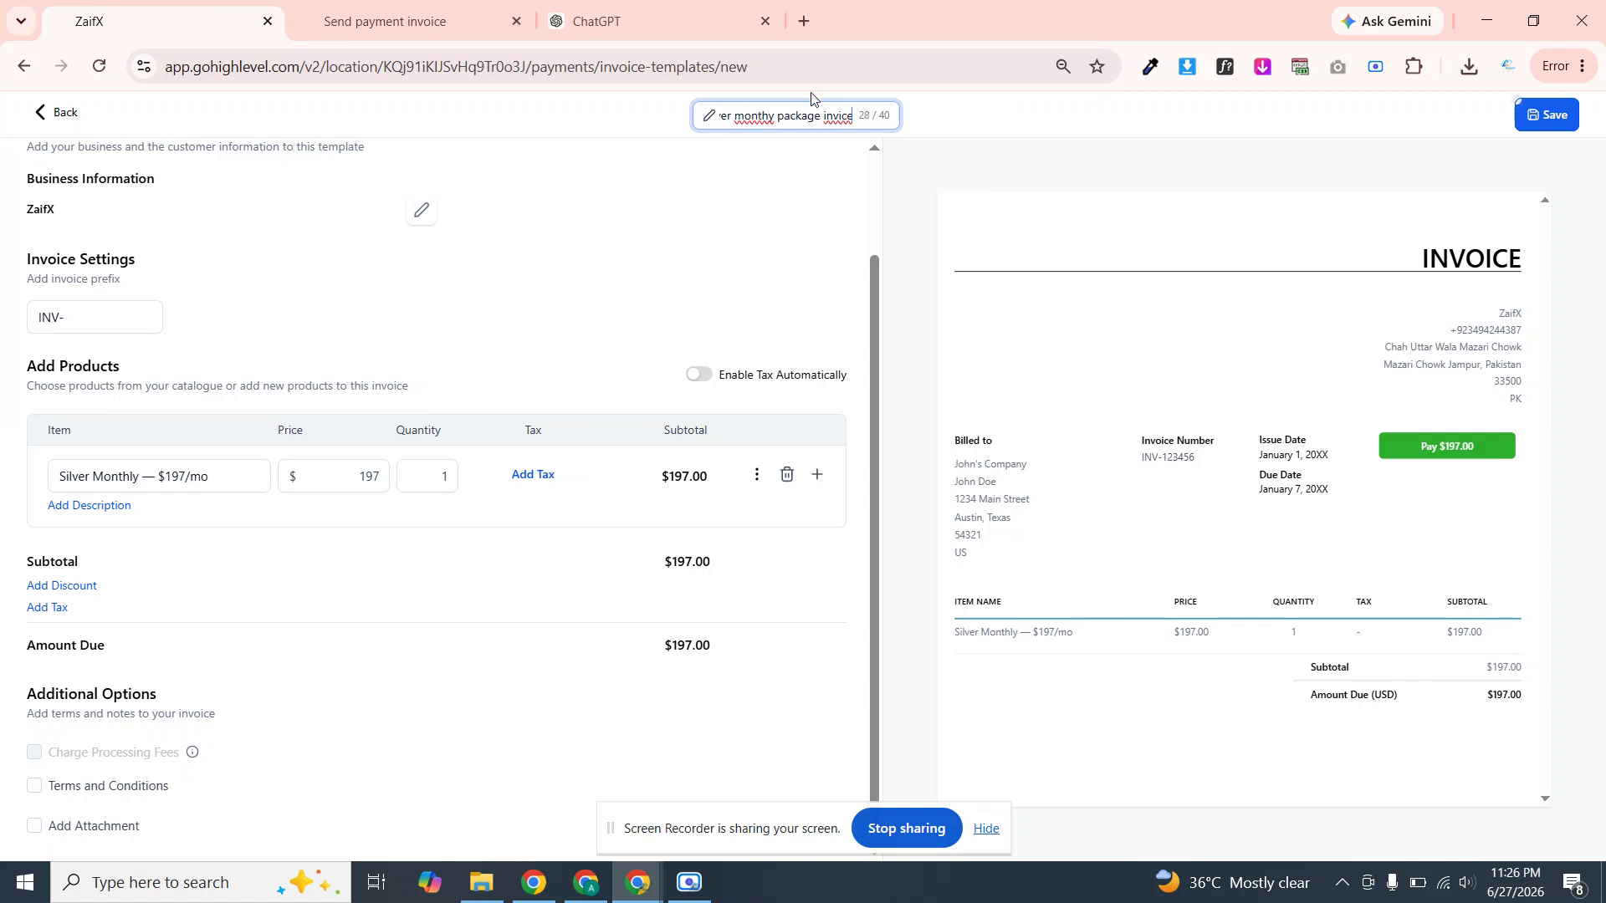
key("BackSpace")
key("BackSpace")
type("oice")
left_click(1538, 114)
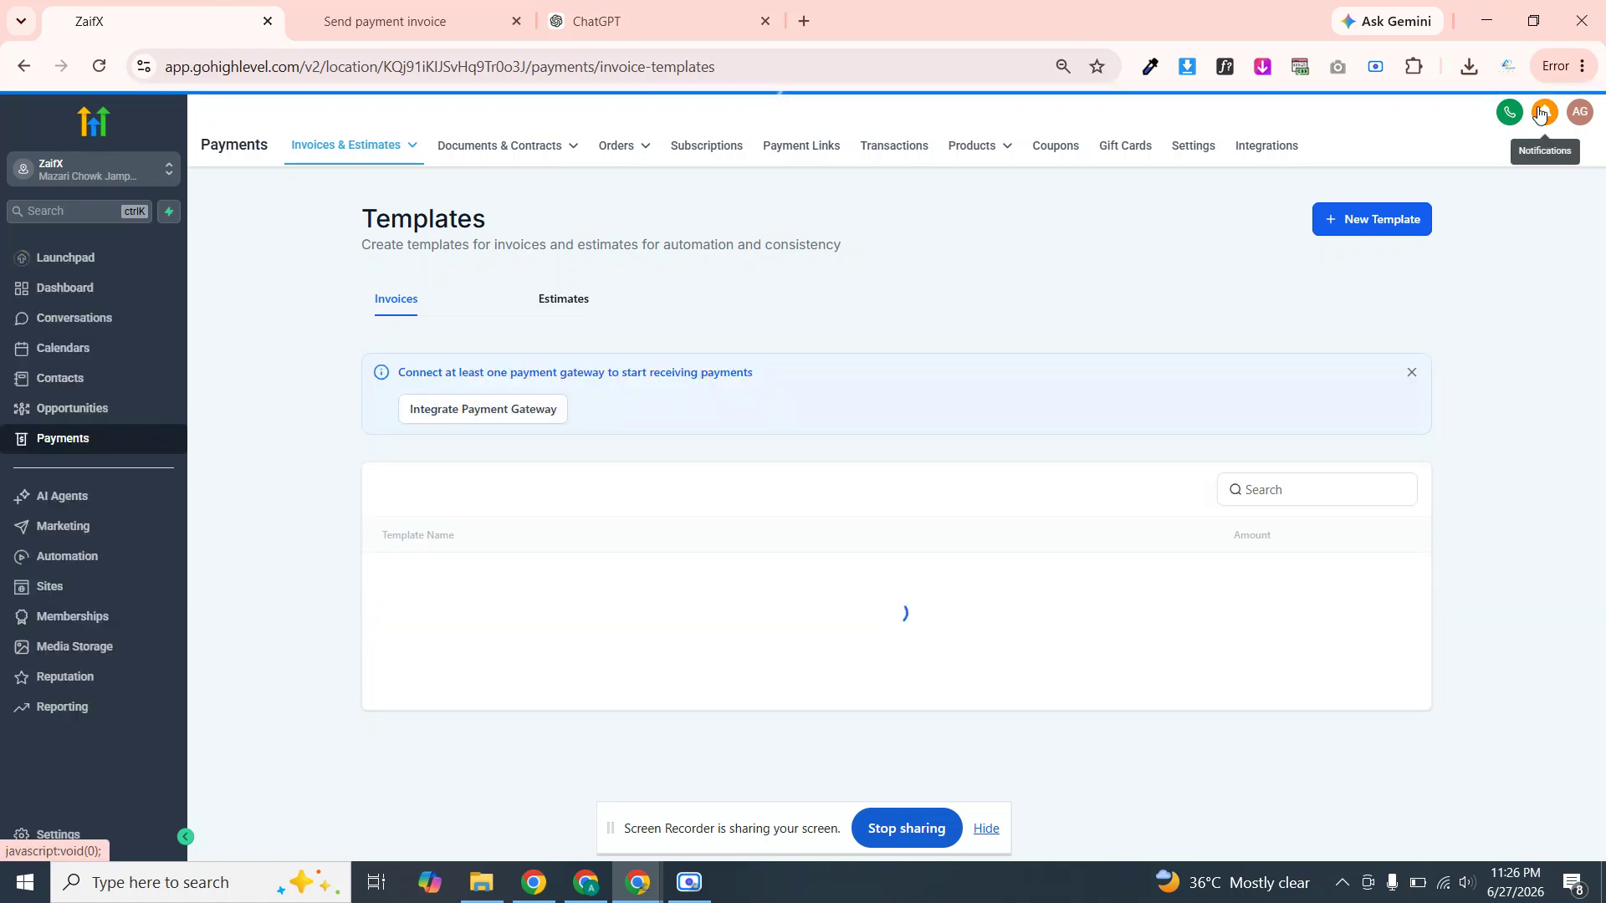
Switch to the browser tab with the "Send payment invoice" workflow and reload its page
left_click(434, 6)
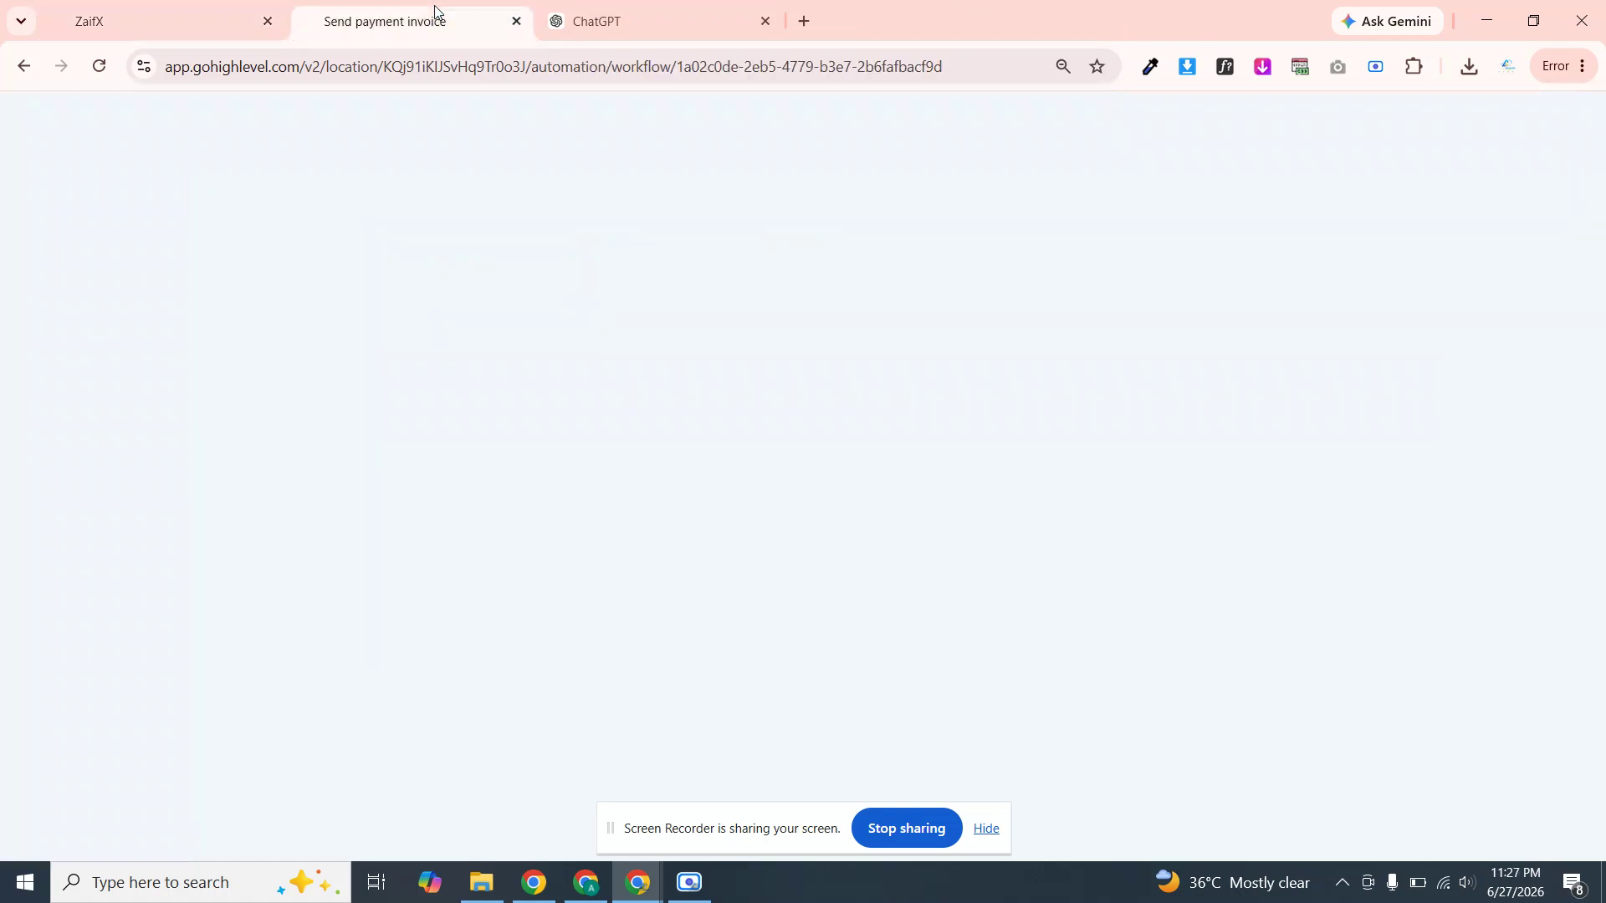
left_click(339, 71)
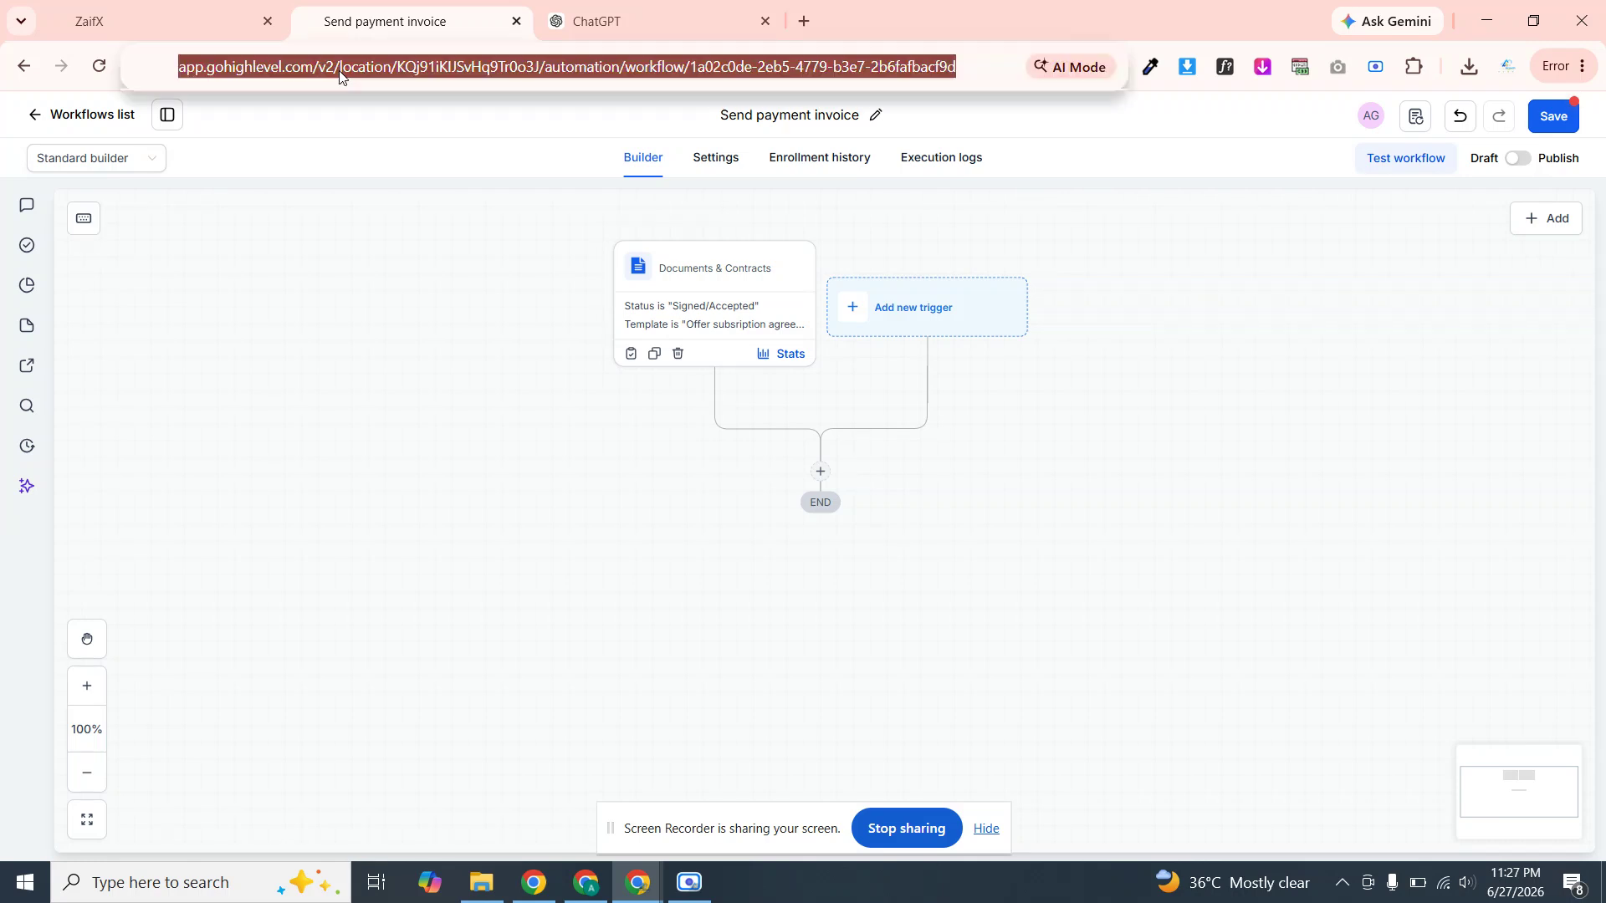
key("Return")
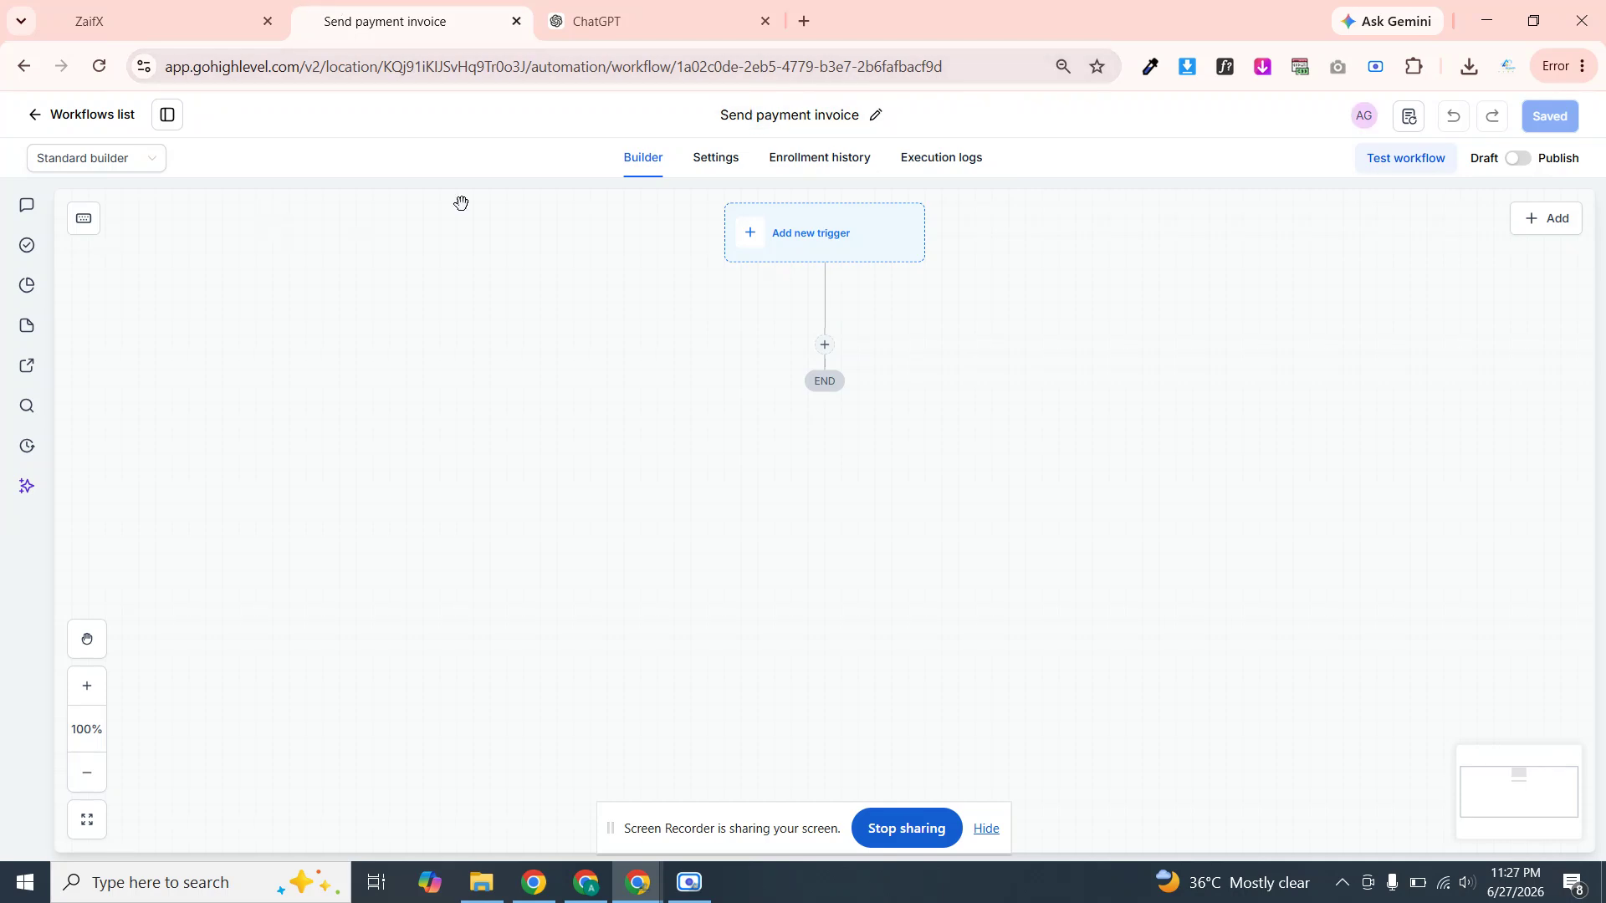
Add a Documents & contracts trigger to the workflow with a filter where Status is Signed/Accepted
left_click(828, 242)
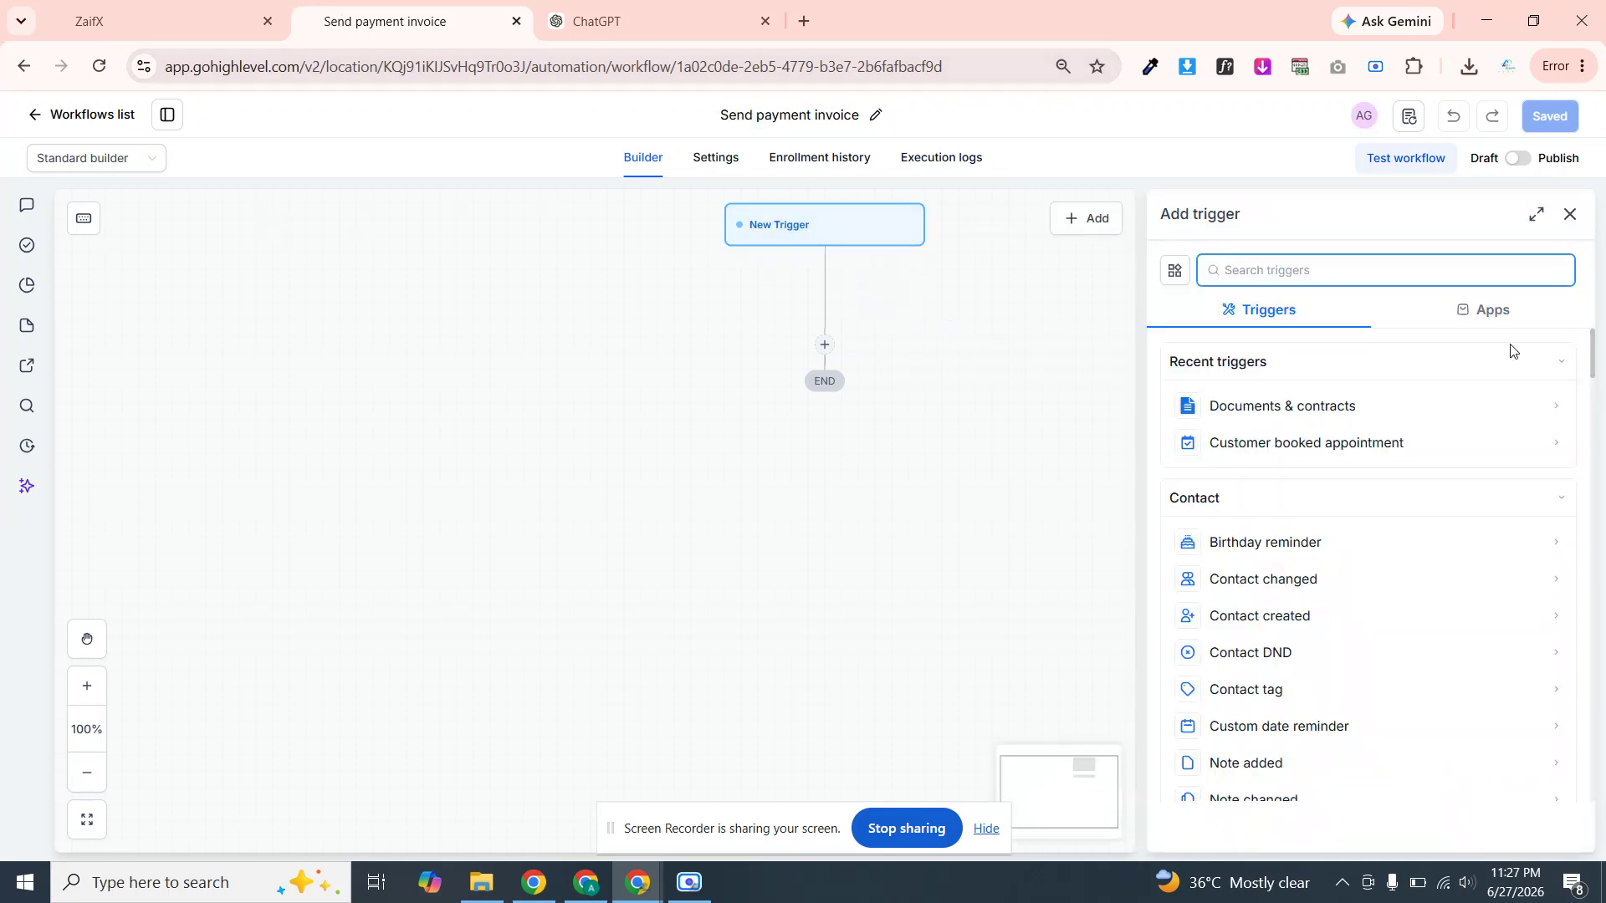
left_click(1344, 408)
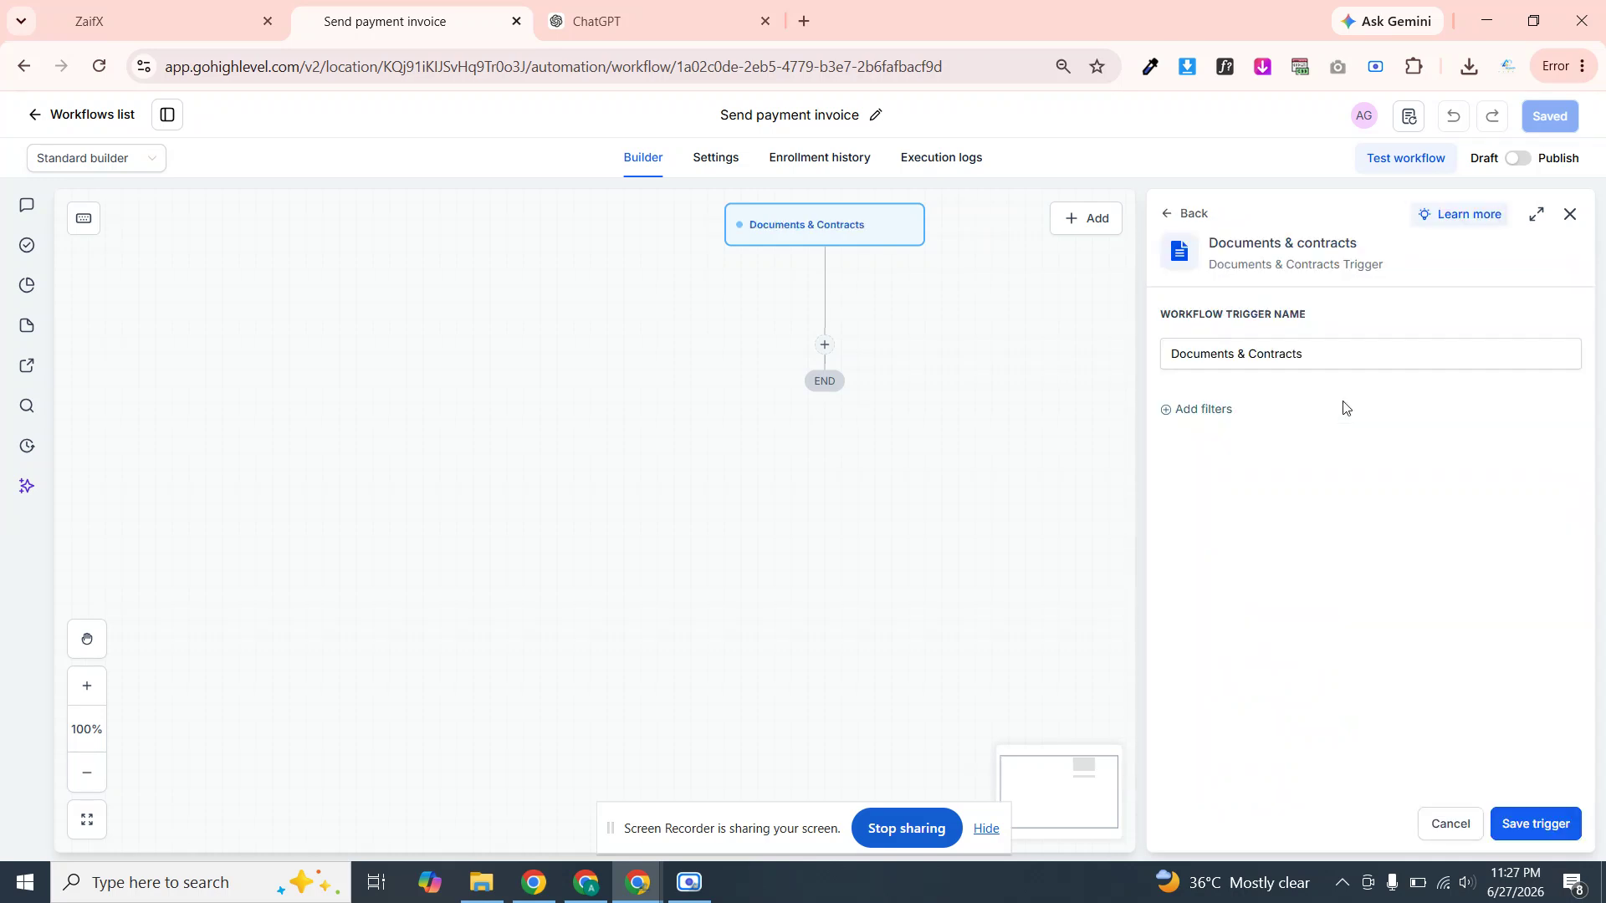
left_click(1201, 410)
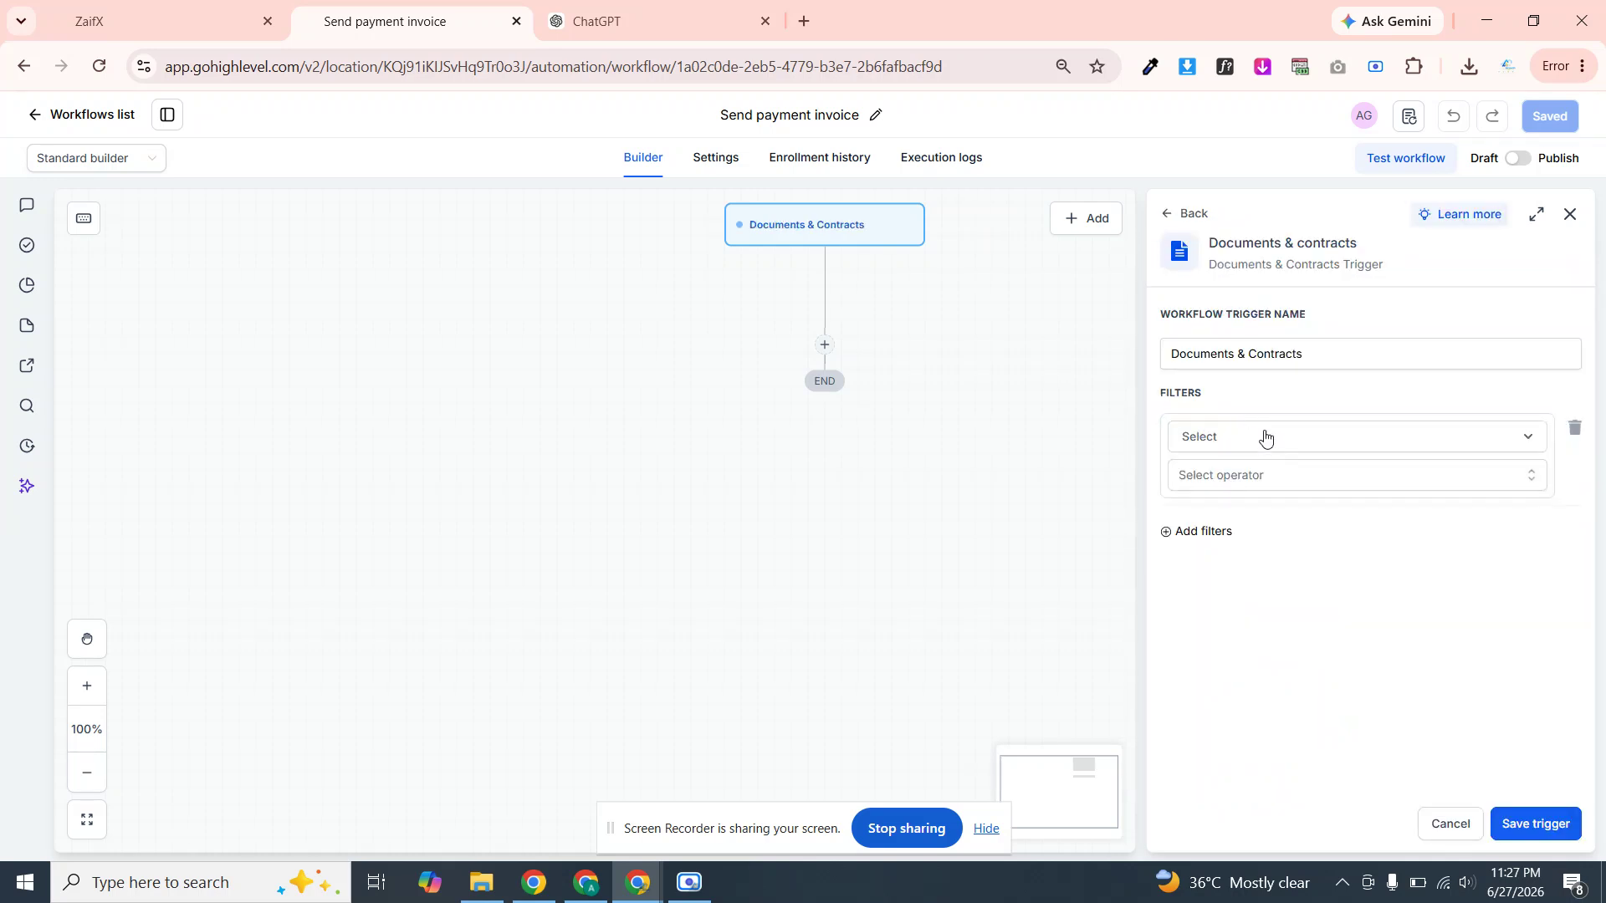
left_click(1259, 439)
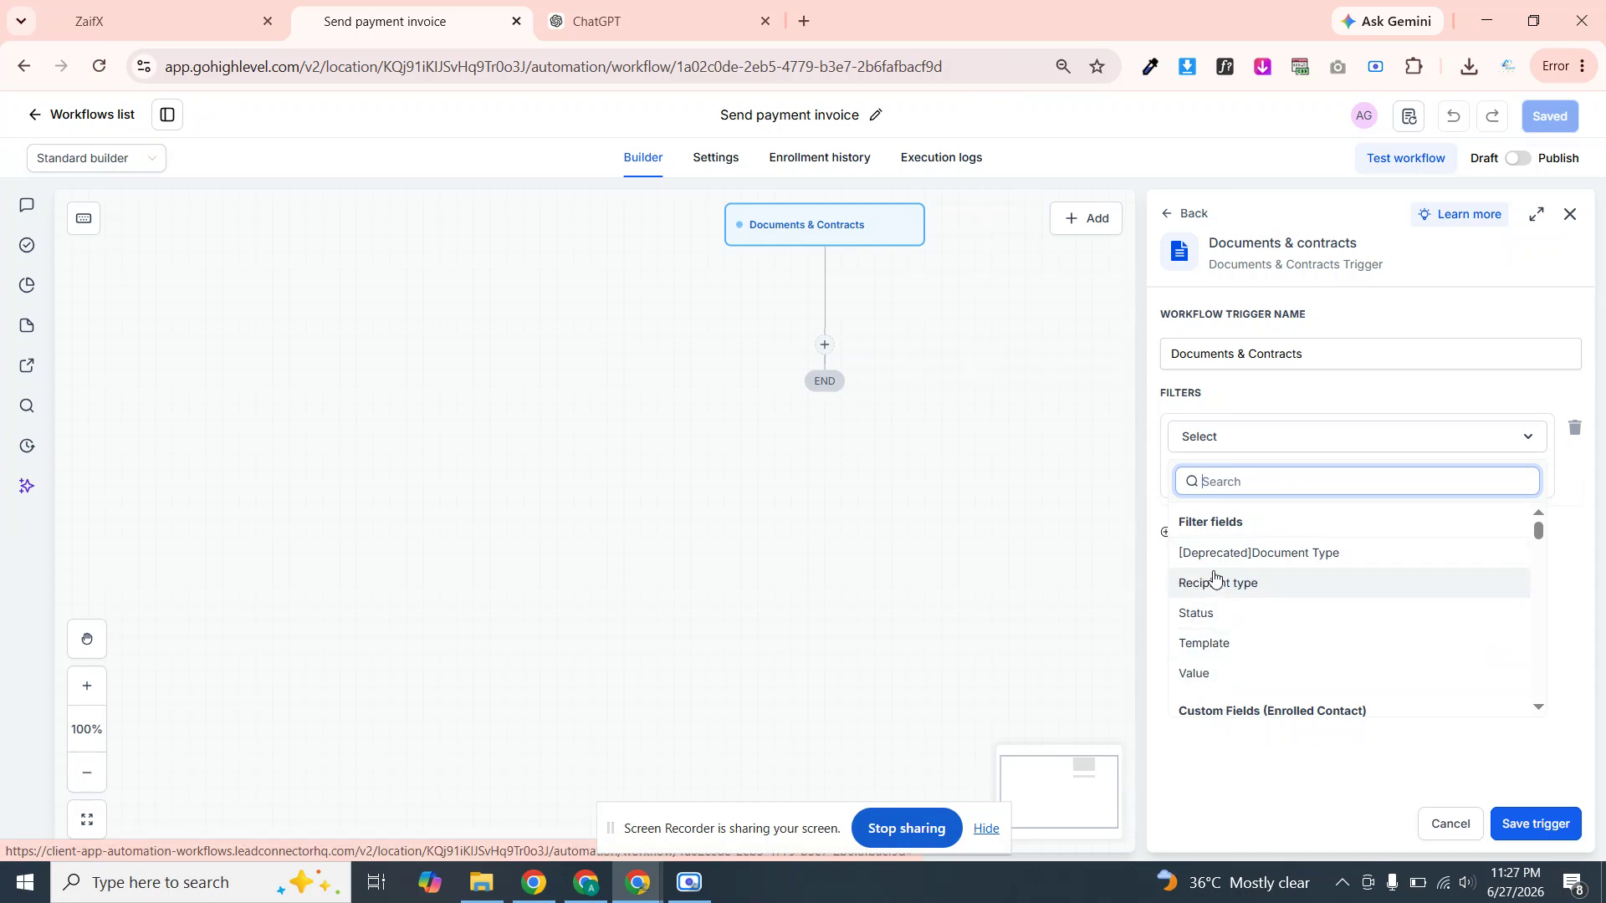
left_click(1195, 617)
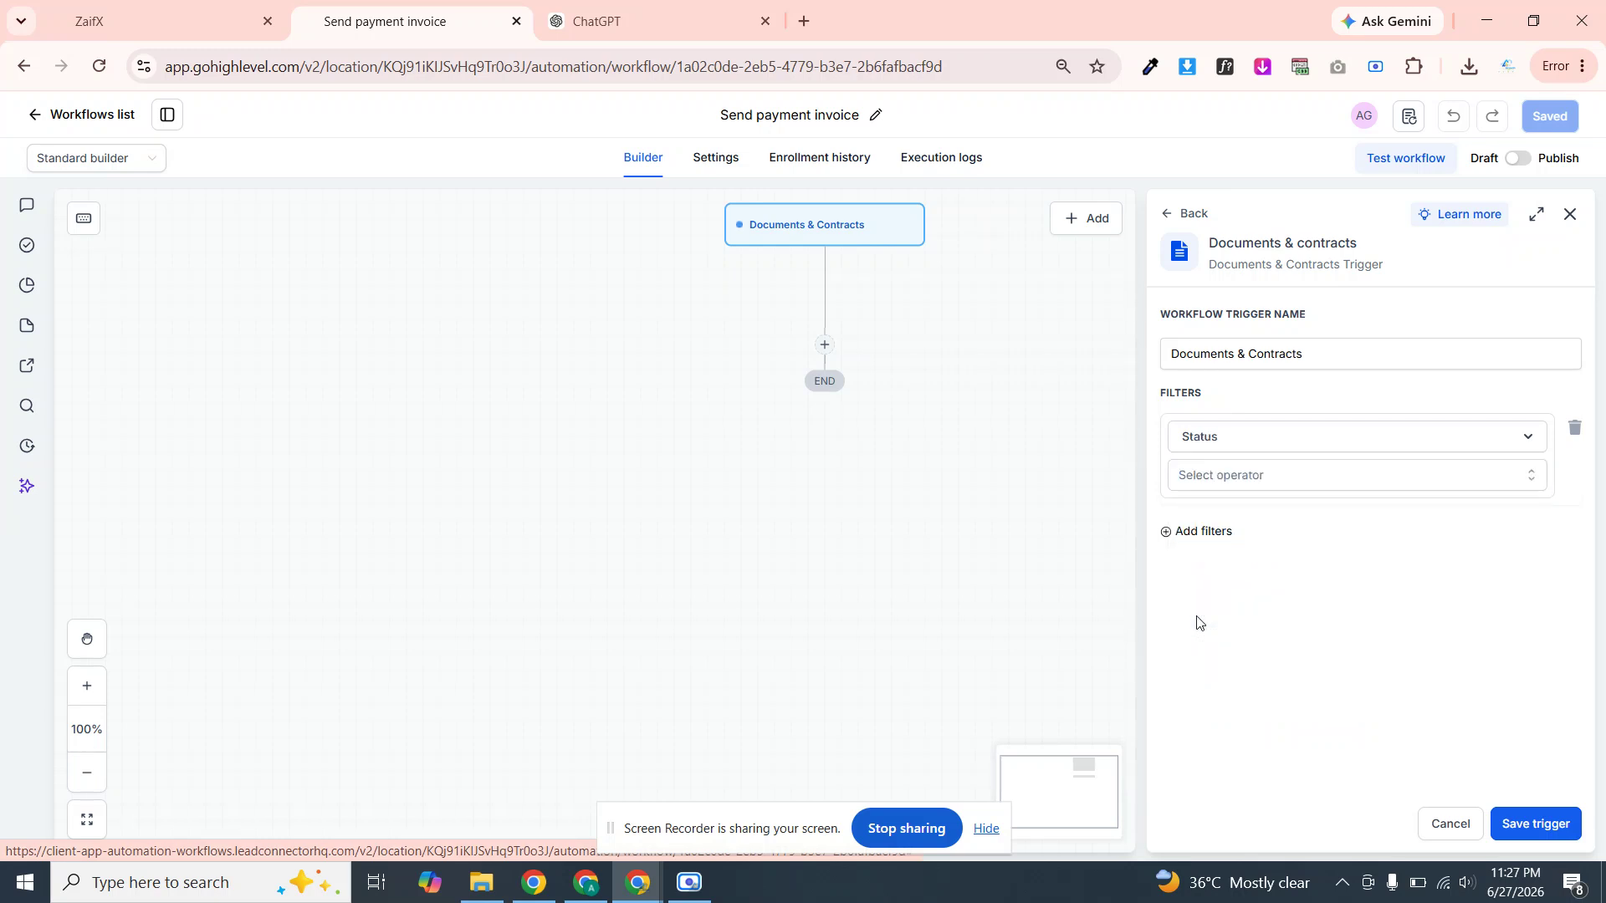
left_click(1254, 478)
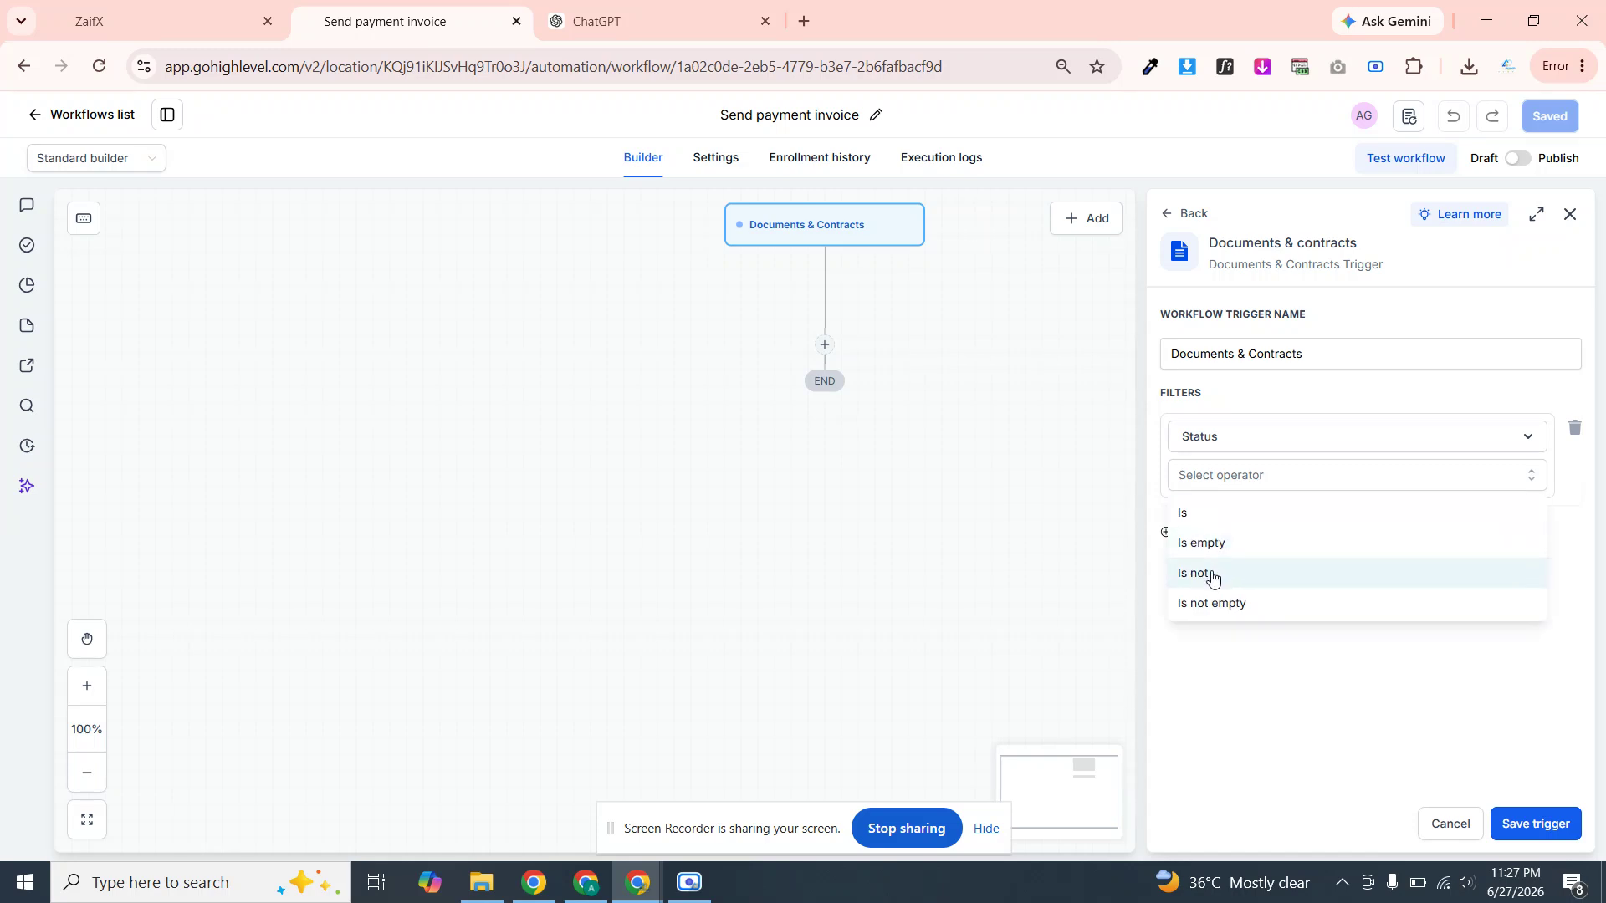
left_click(1185, 514)
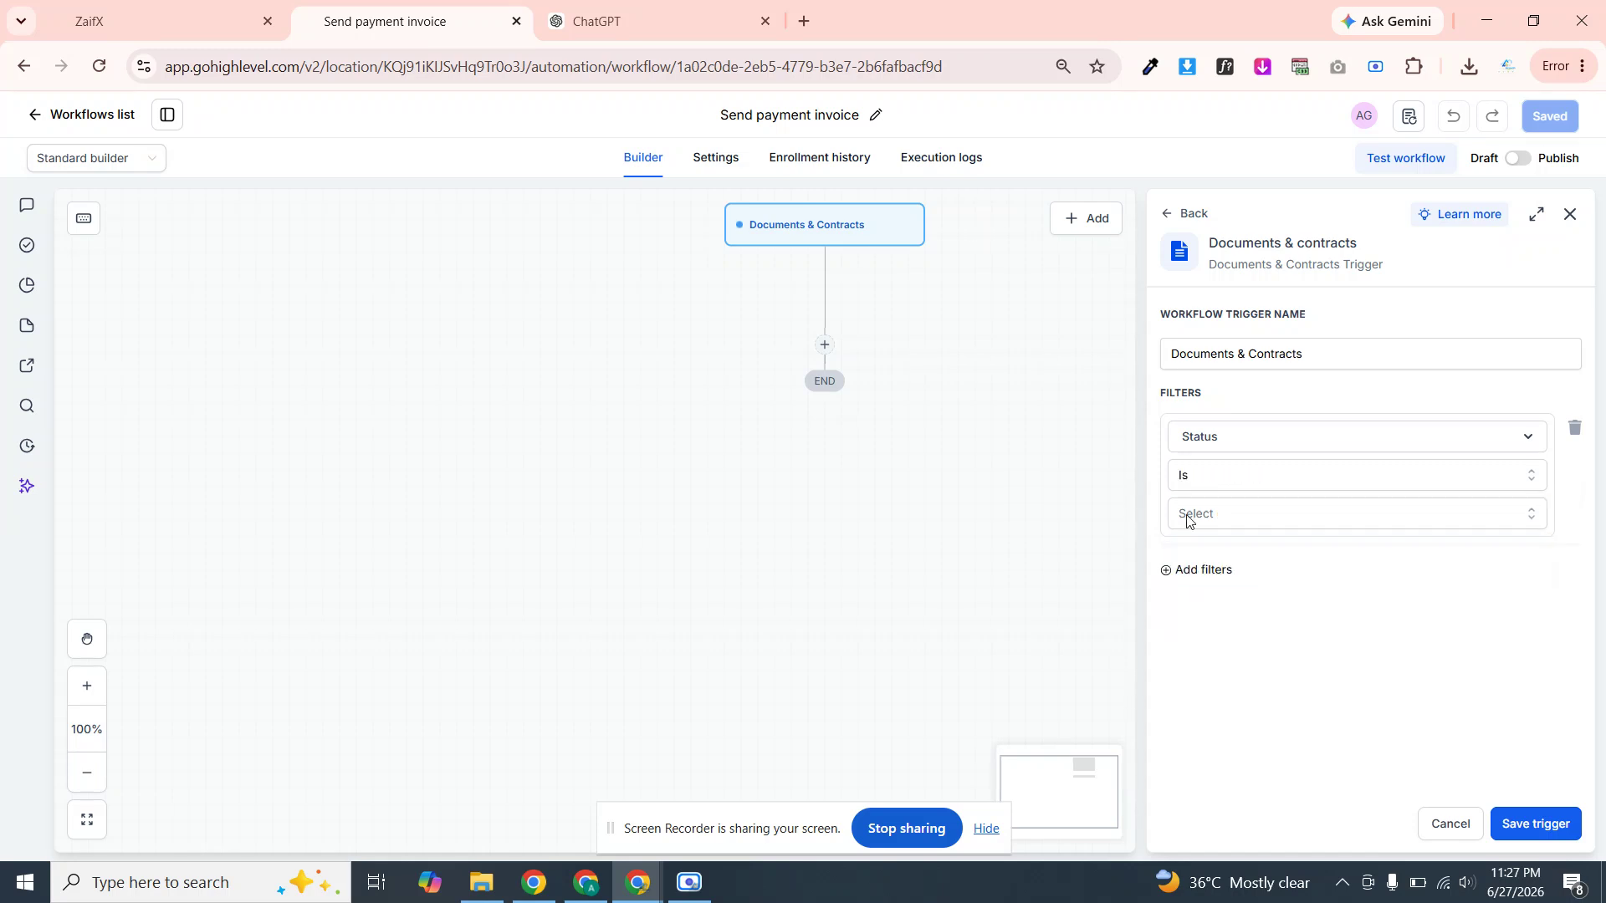
left_click(1234, 515)
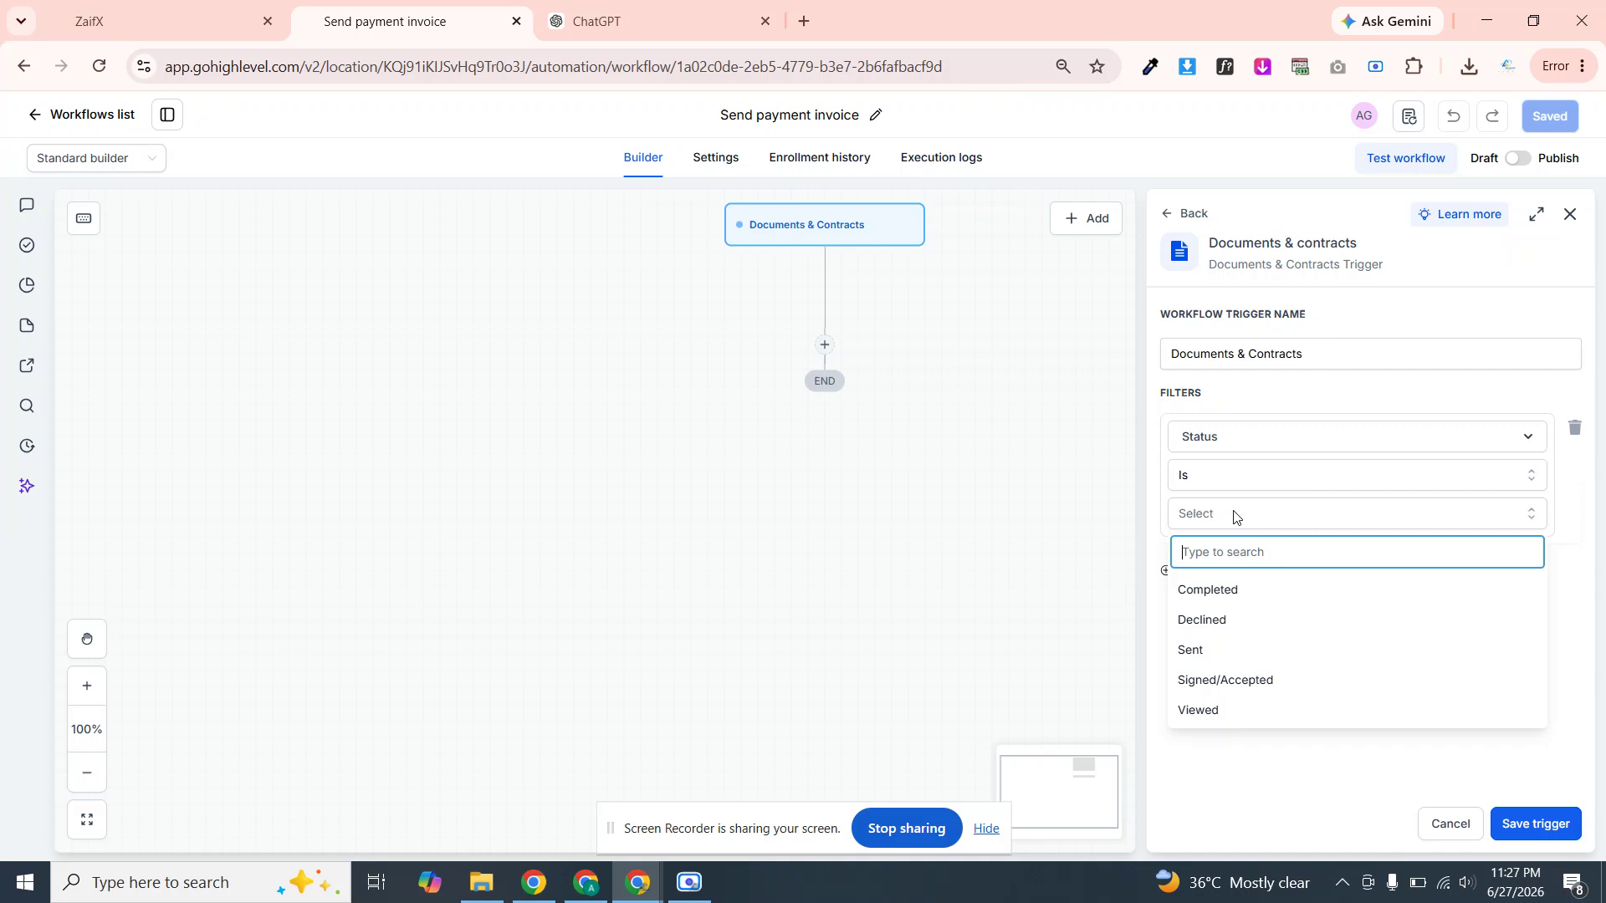
left_click(1197, 682)
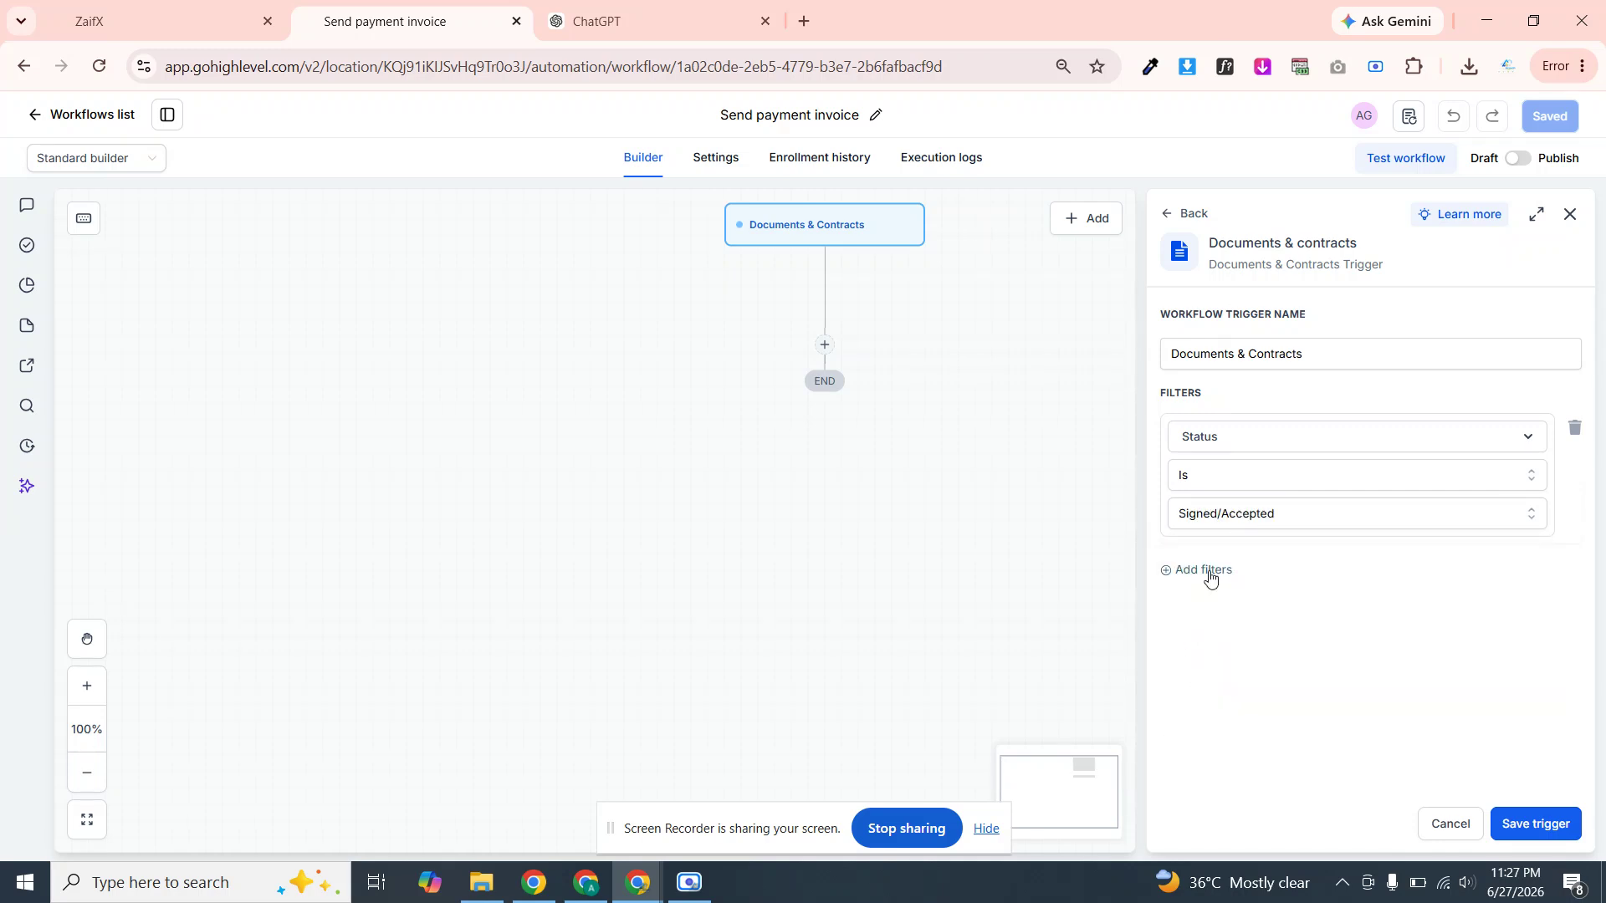
Add a second trigger filter where Template is "Offer subsription agreement - Template" and save the trigger
left_click(1201, 572)
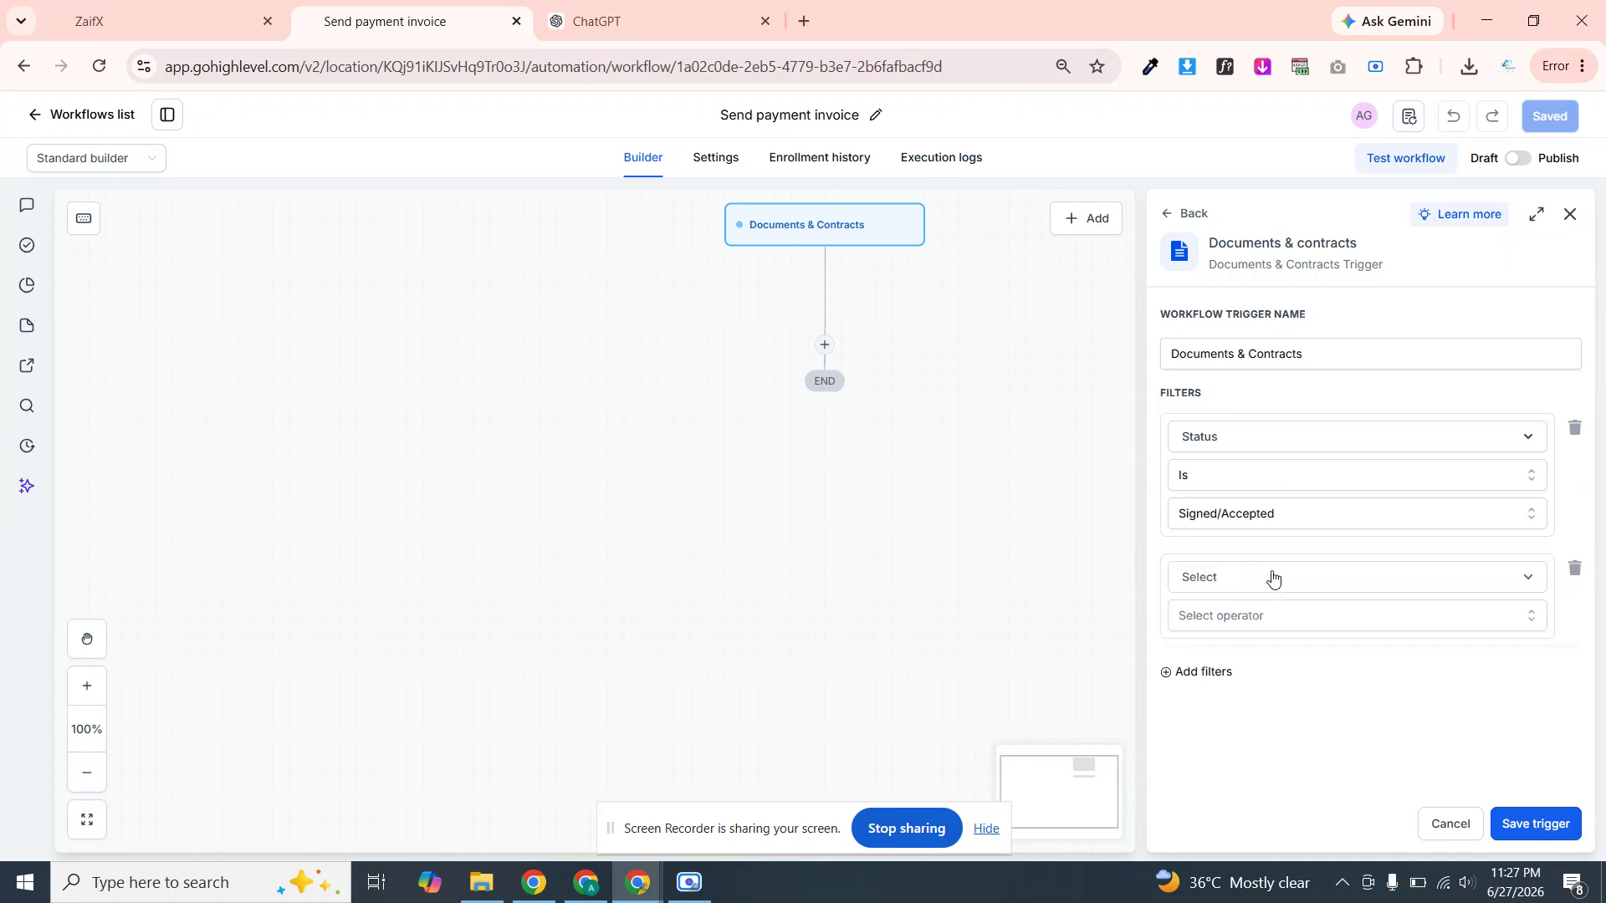
left_click(1267, 588)
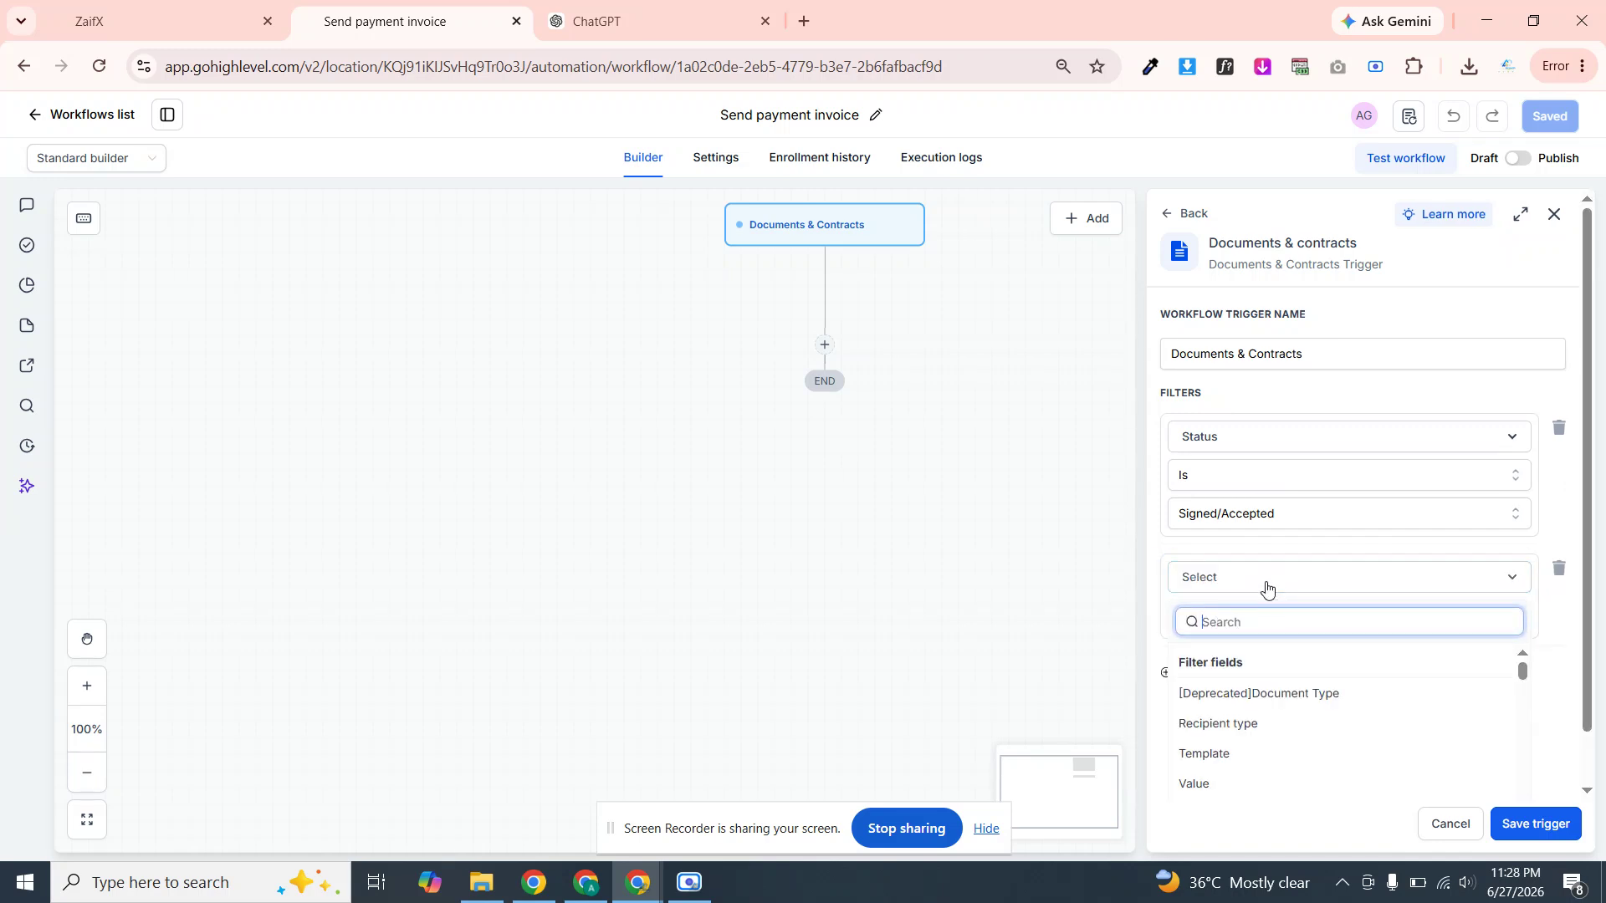
left_click(1198, 756)
left_click(1288, 619)
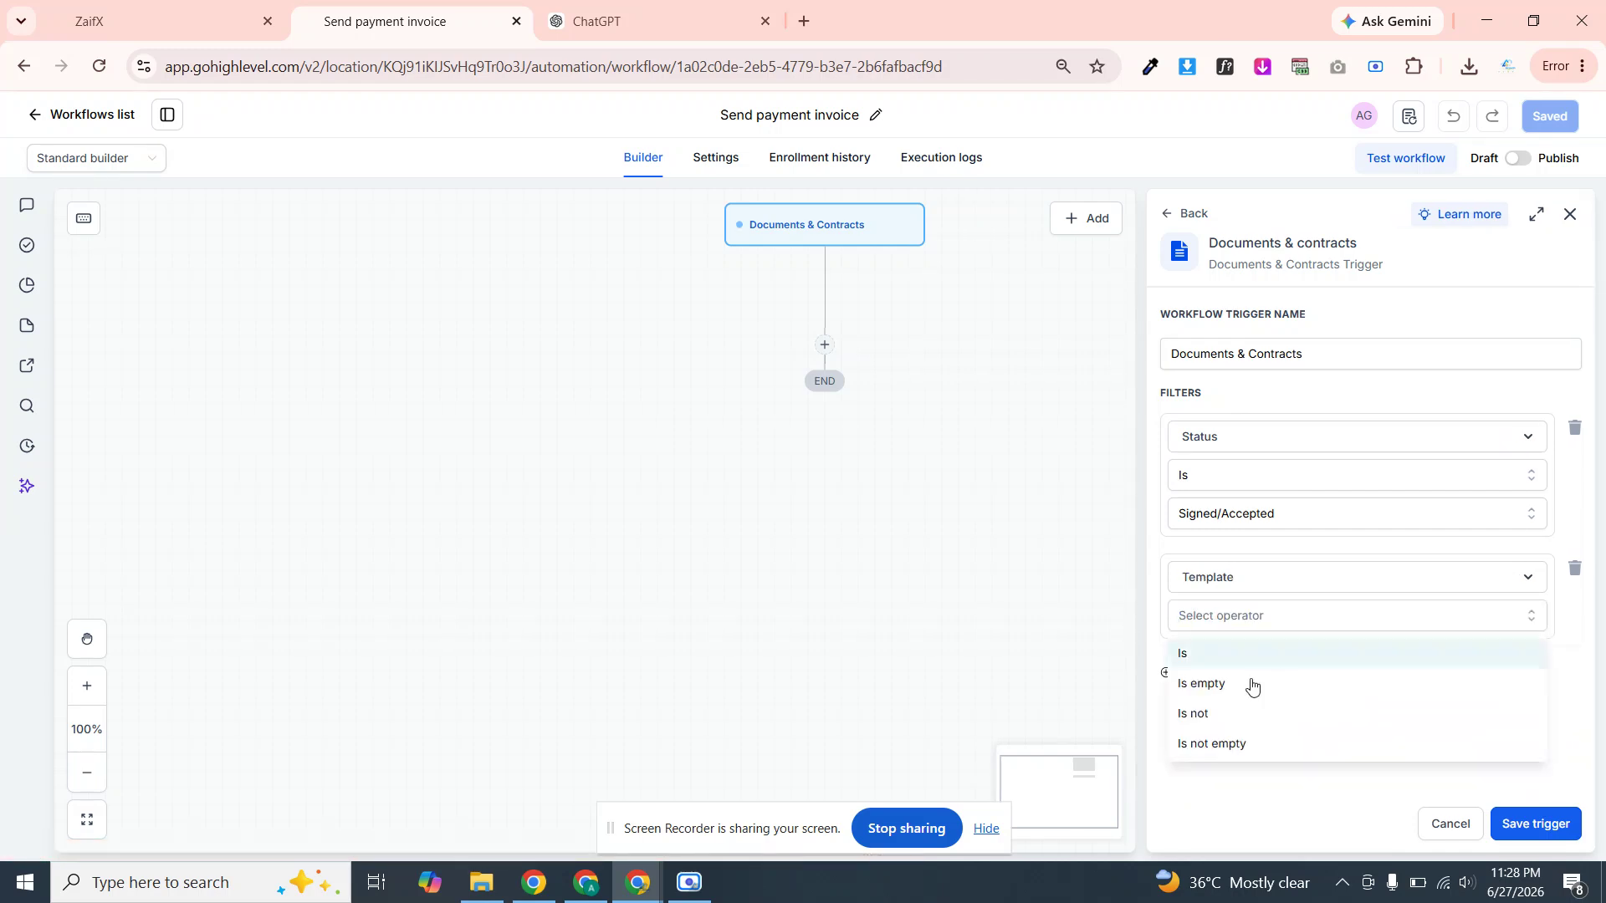
left_click(1187, 656)
left_click(1216, 660)
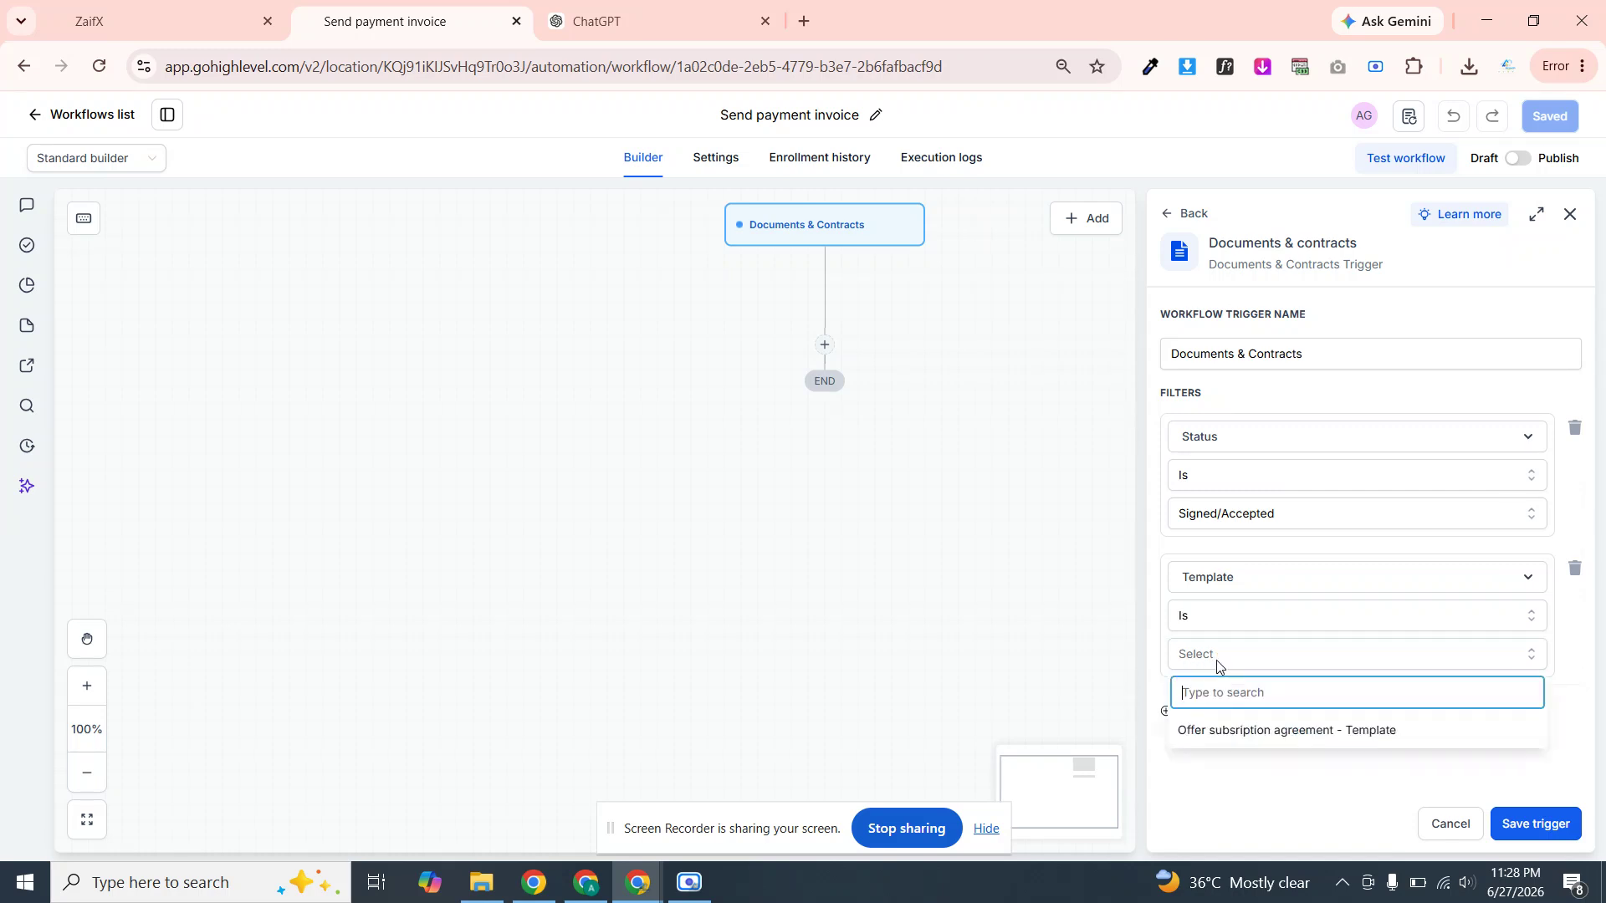
left_click(1226, 731)
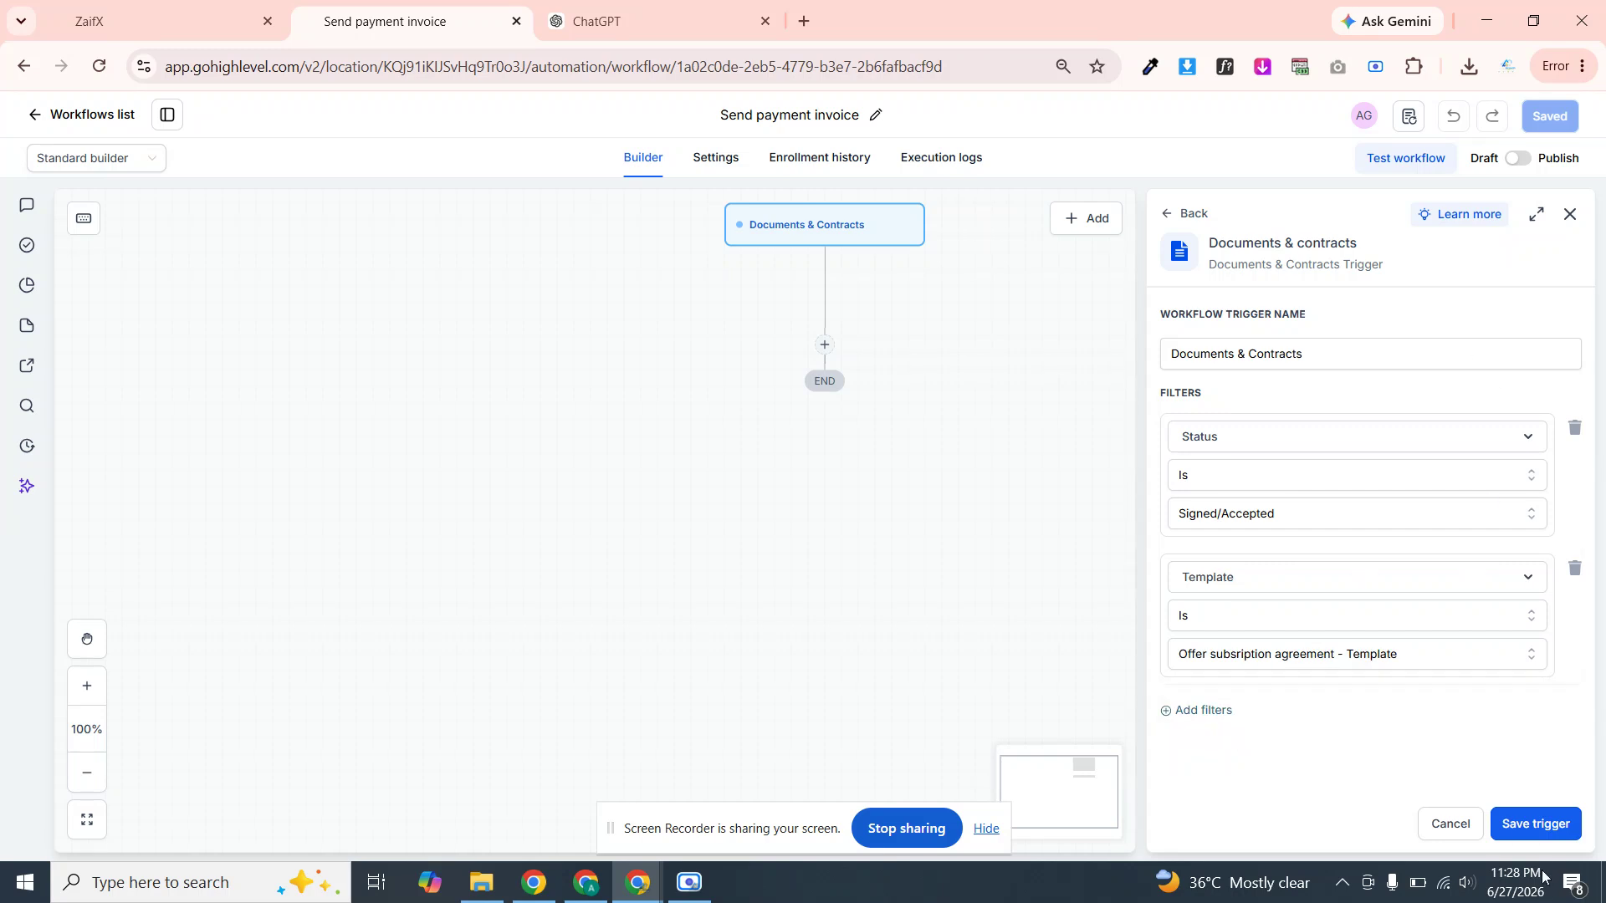
left_click(1532, 826)
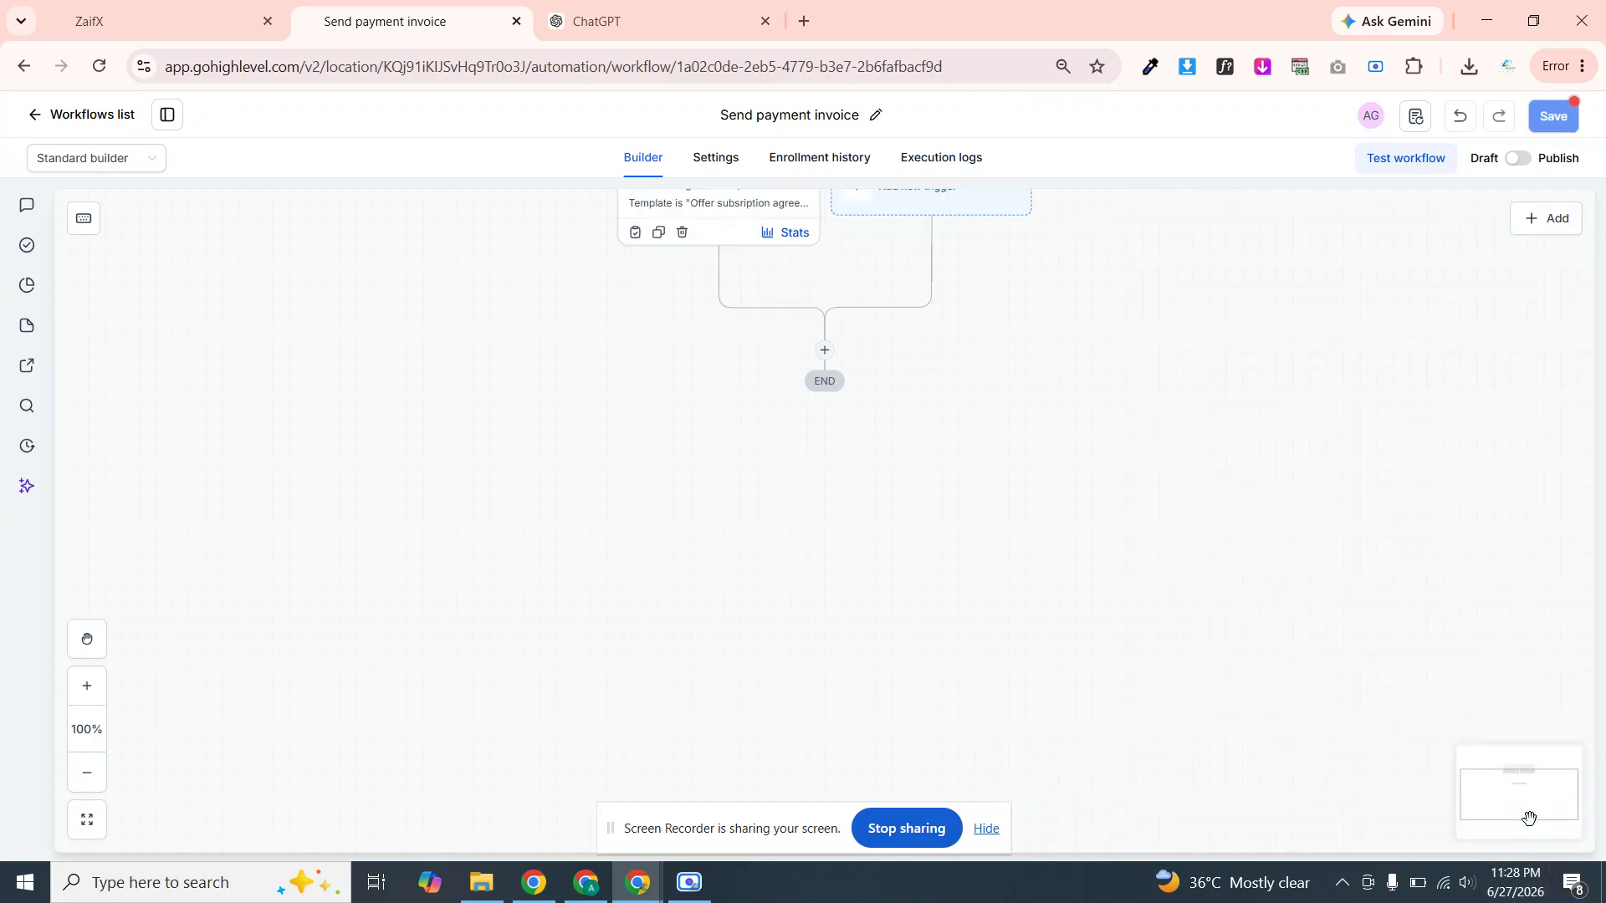
Search the actions for "send" and add a Send invoice action below the trigger
left_click(824, 351)
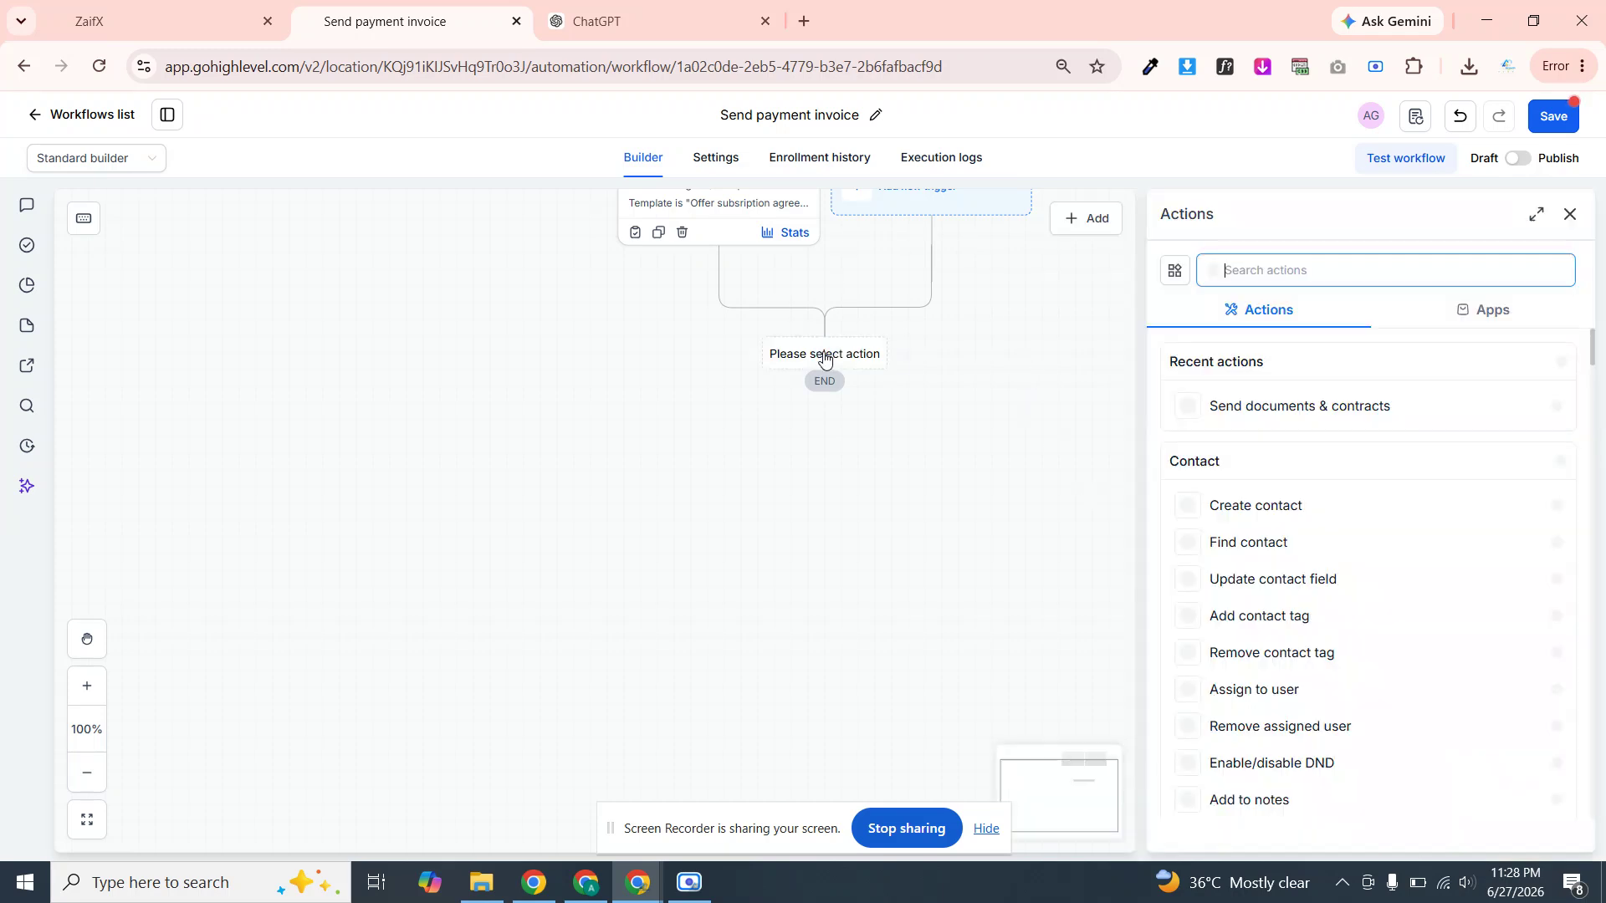
left_click(1387, 268)
type("send")
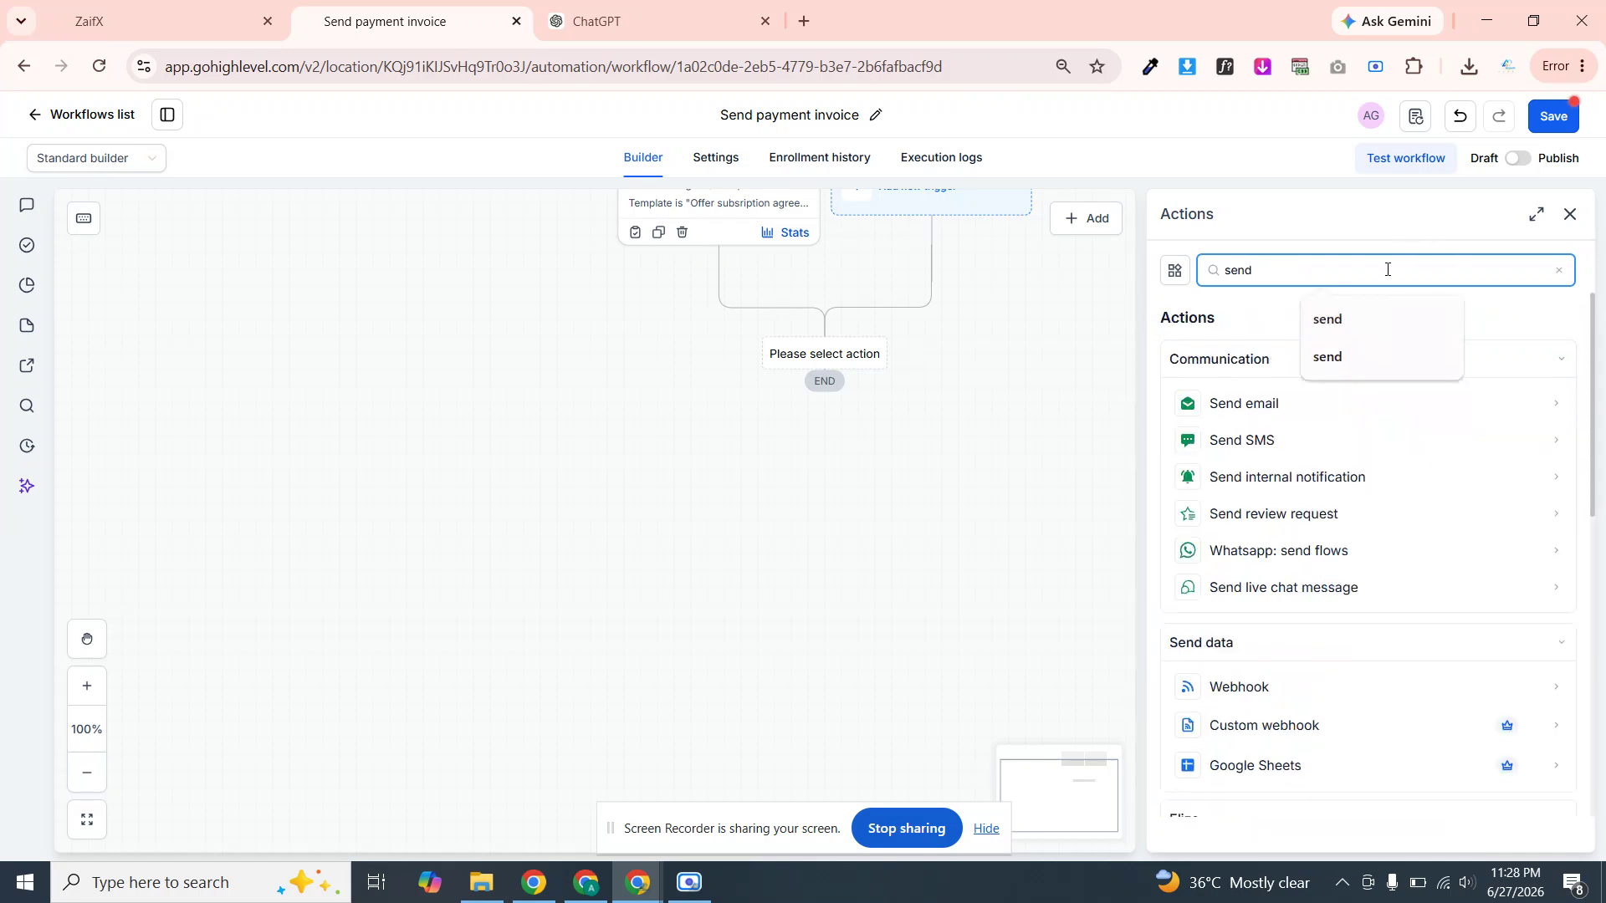
left_click(1594, 413)
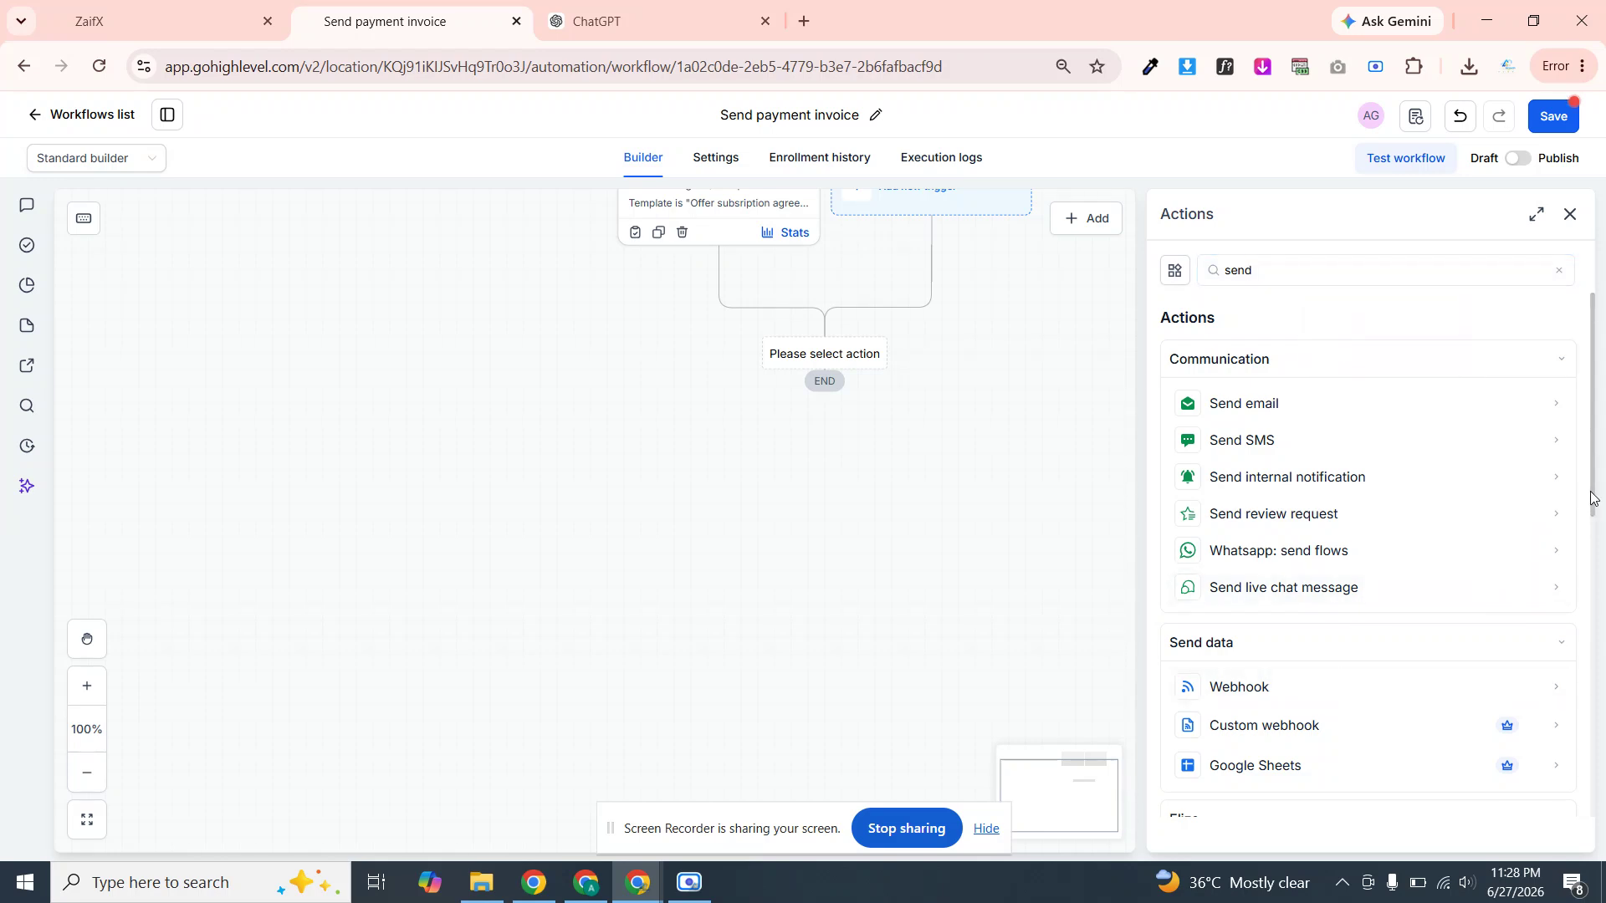
left_click_drag(1592, 474, 1587, 599)
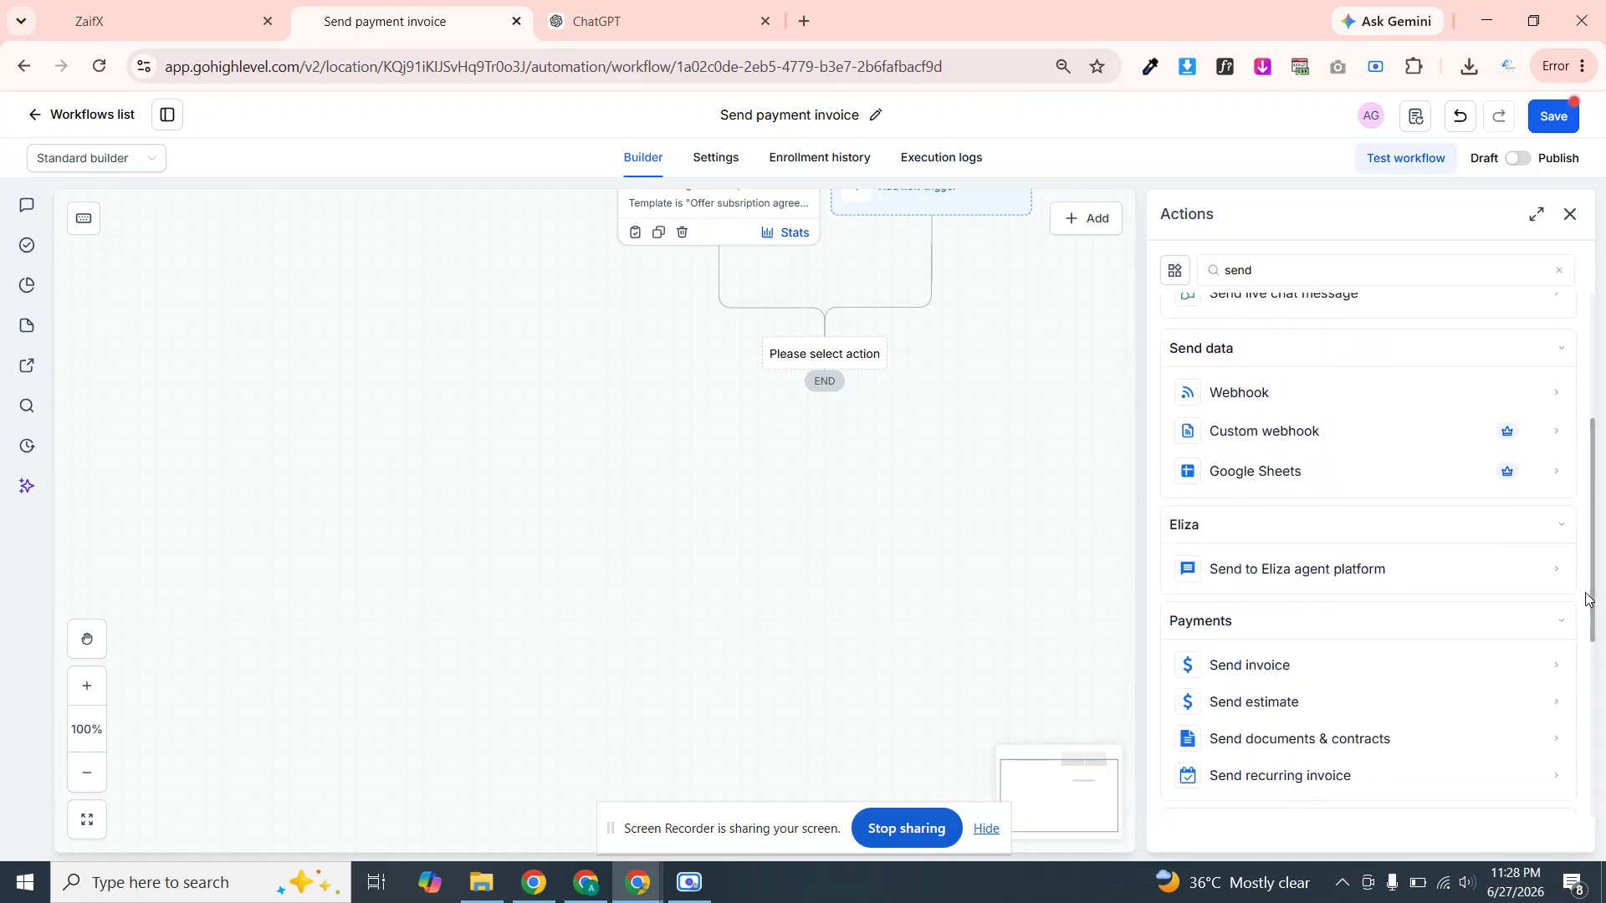
left_click(1210, 666)
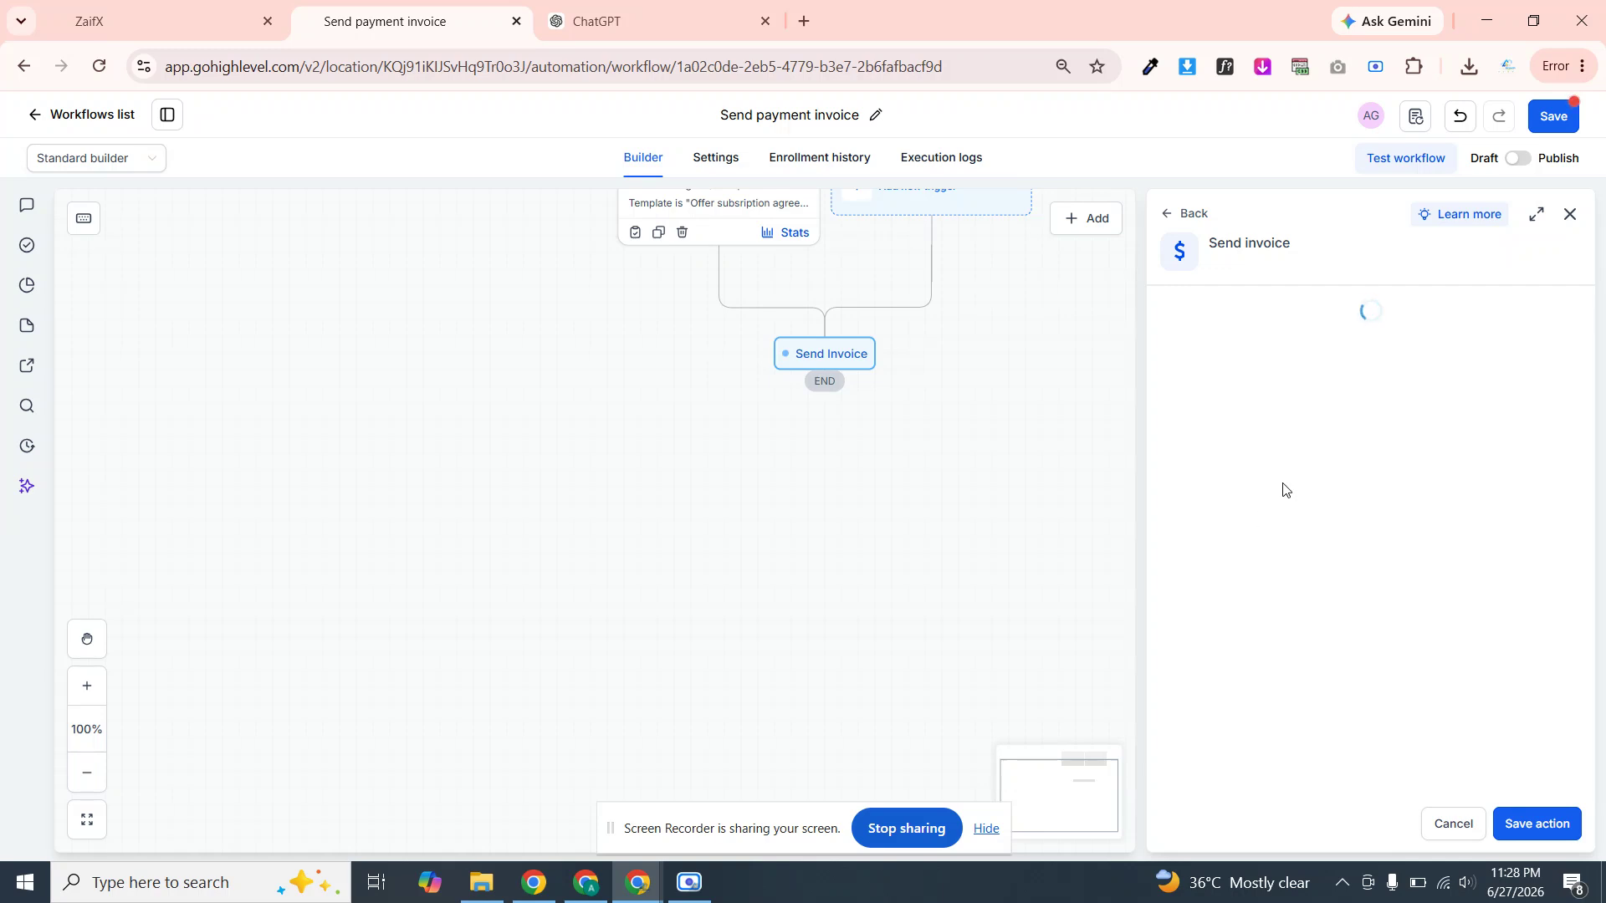
Set the Send invoice action's From User to Auto Growth Labs
left_click(1251, 421)
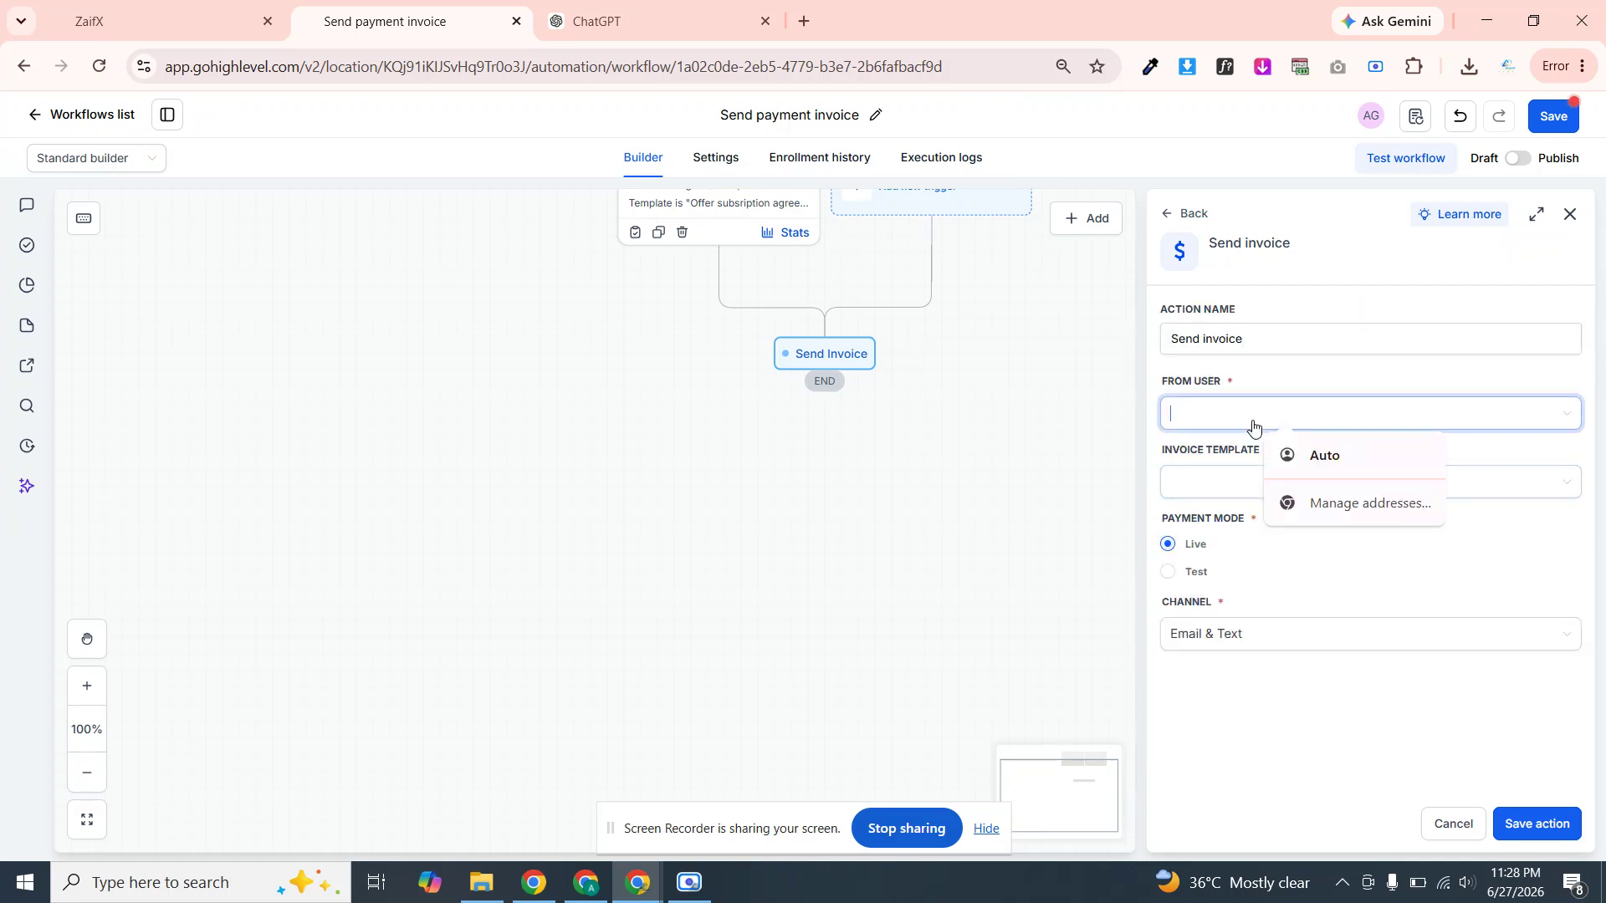
left_click(1318, 458)
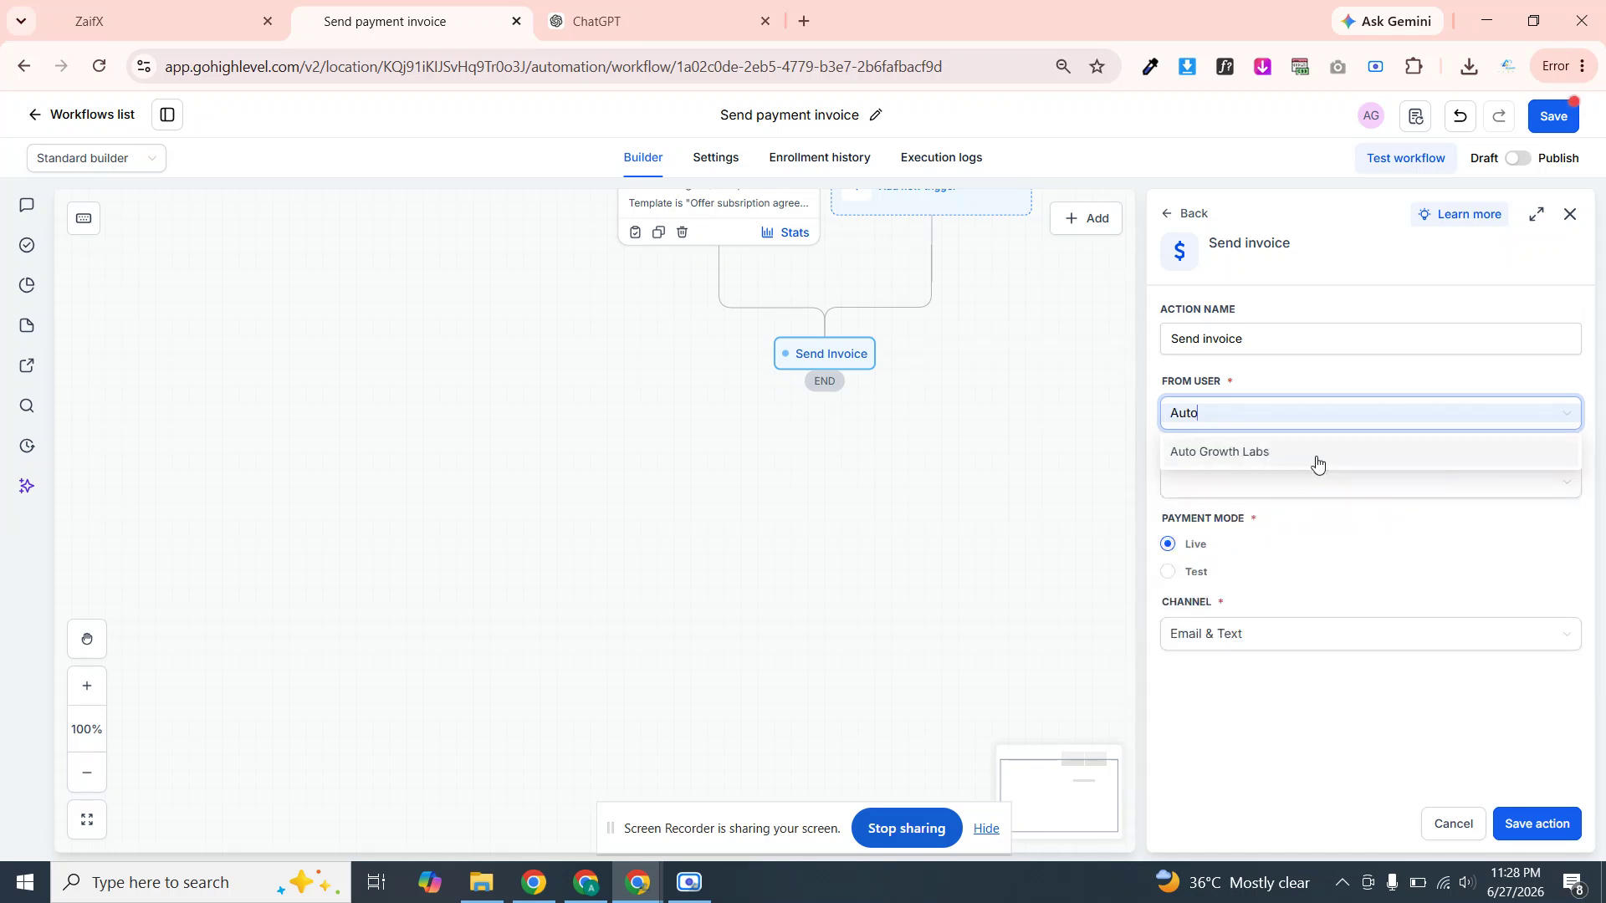
left_click(1239, 459)
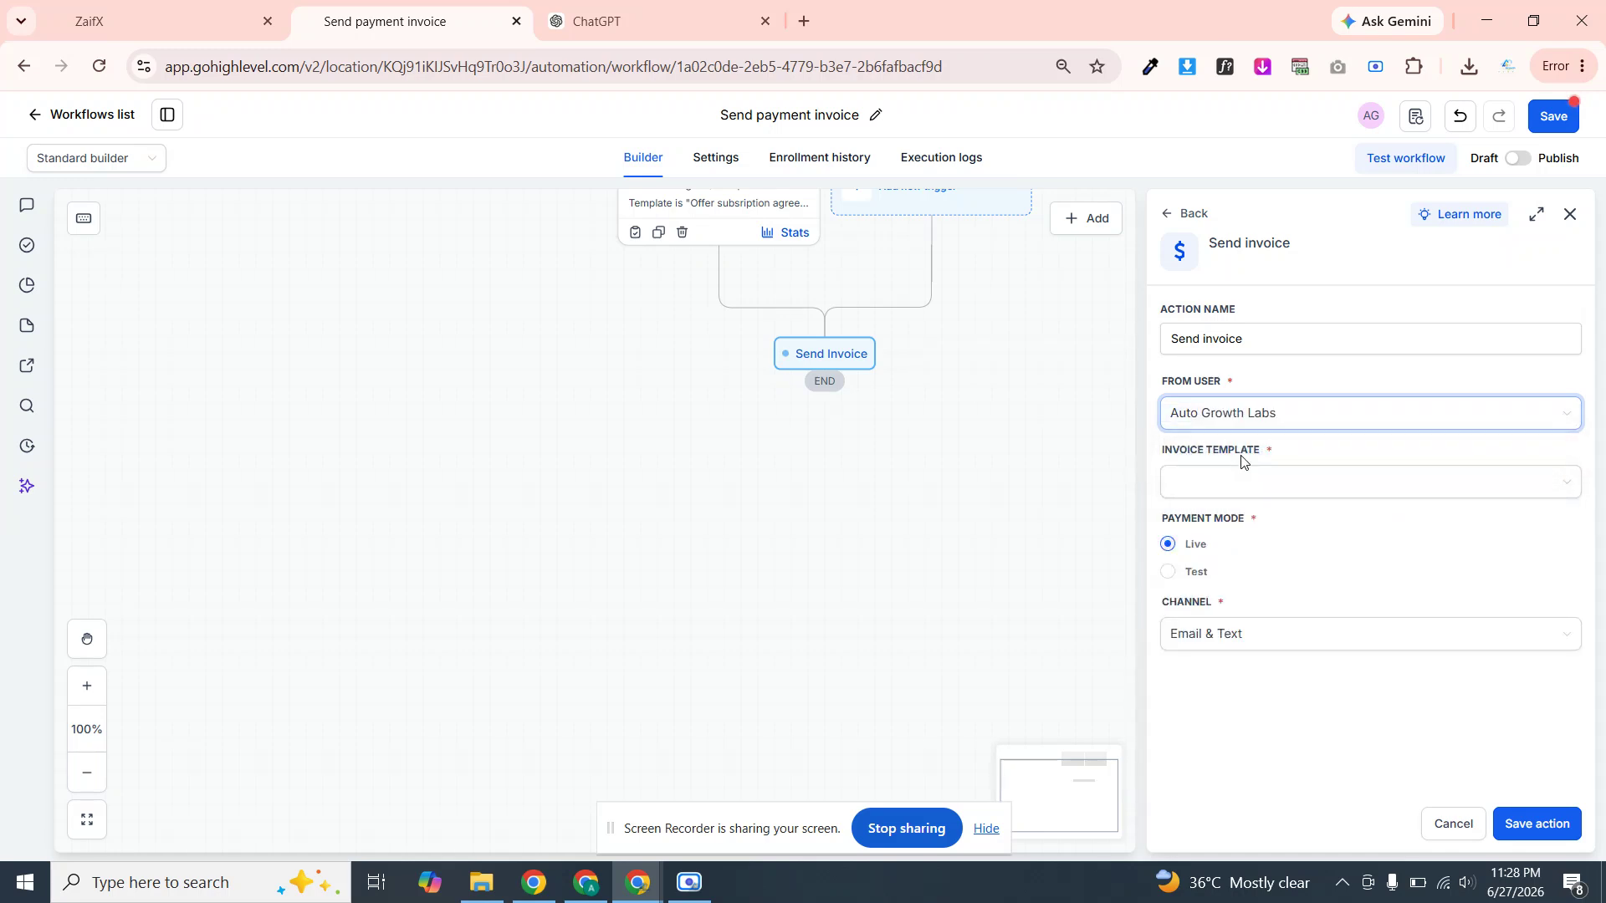
Choose the staff member as From User, select the "Silver monthy package invoice" template with Test payment mode, and save the action
left_click(1255, 417)
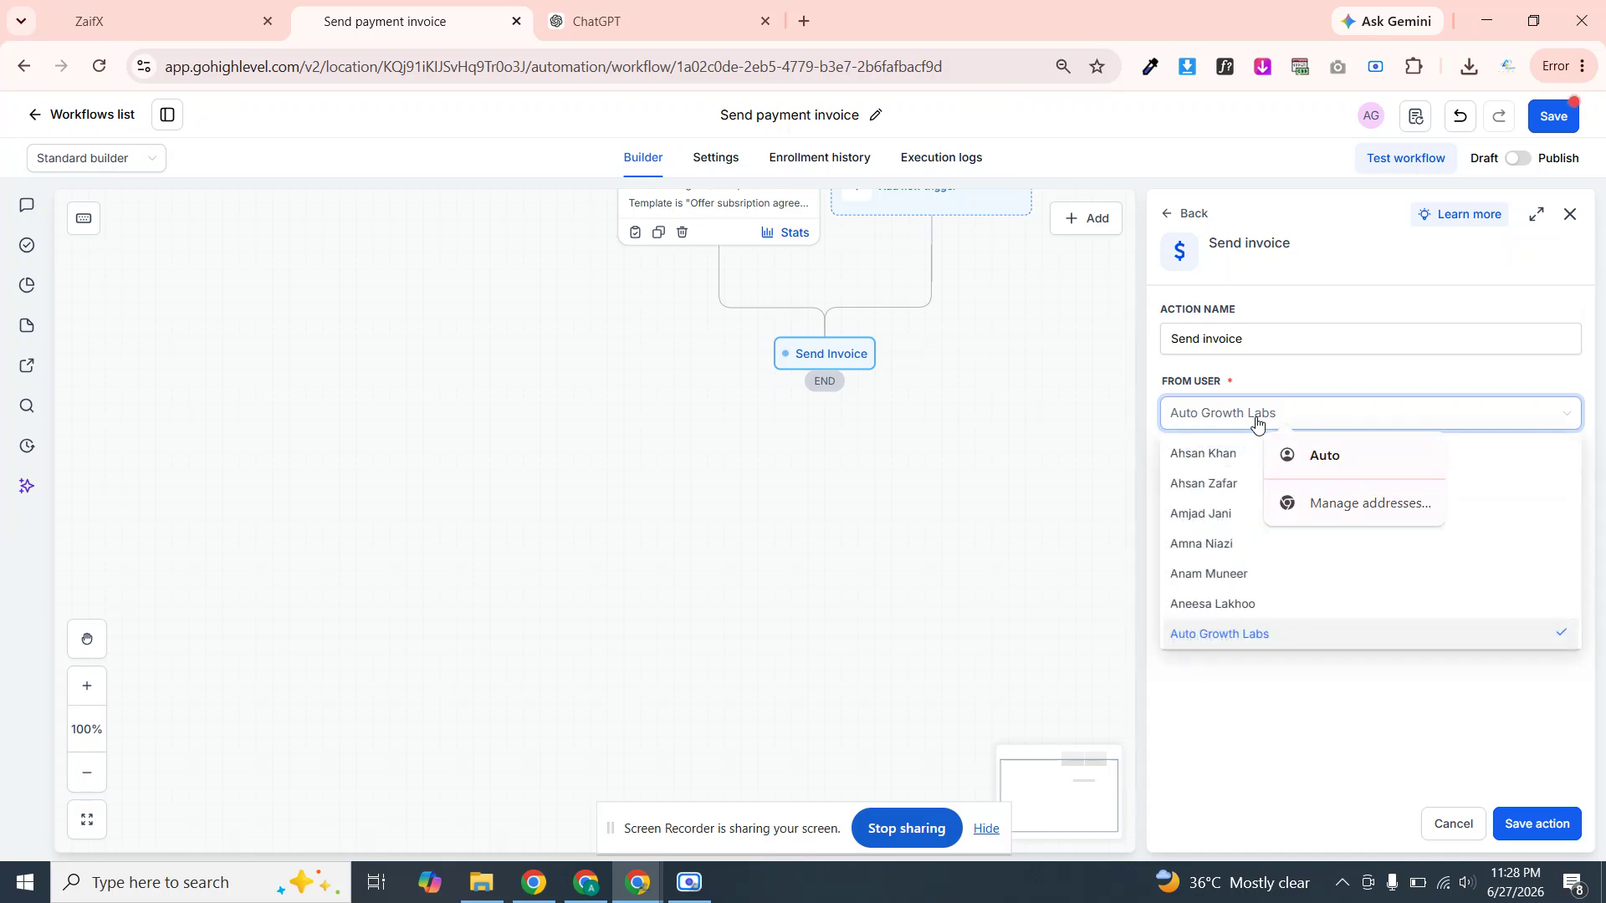
left_click(1204, 491)
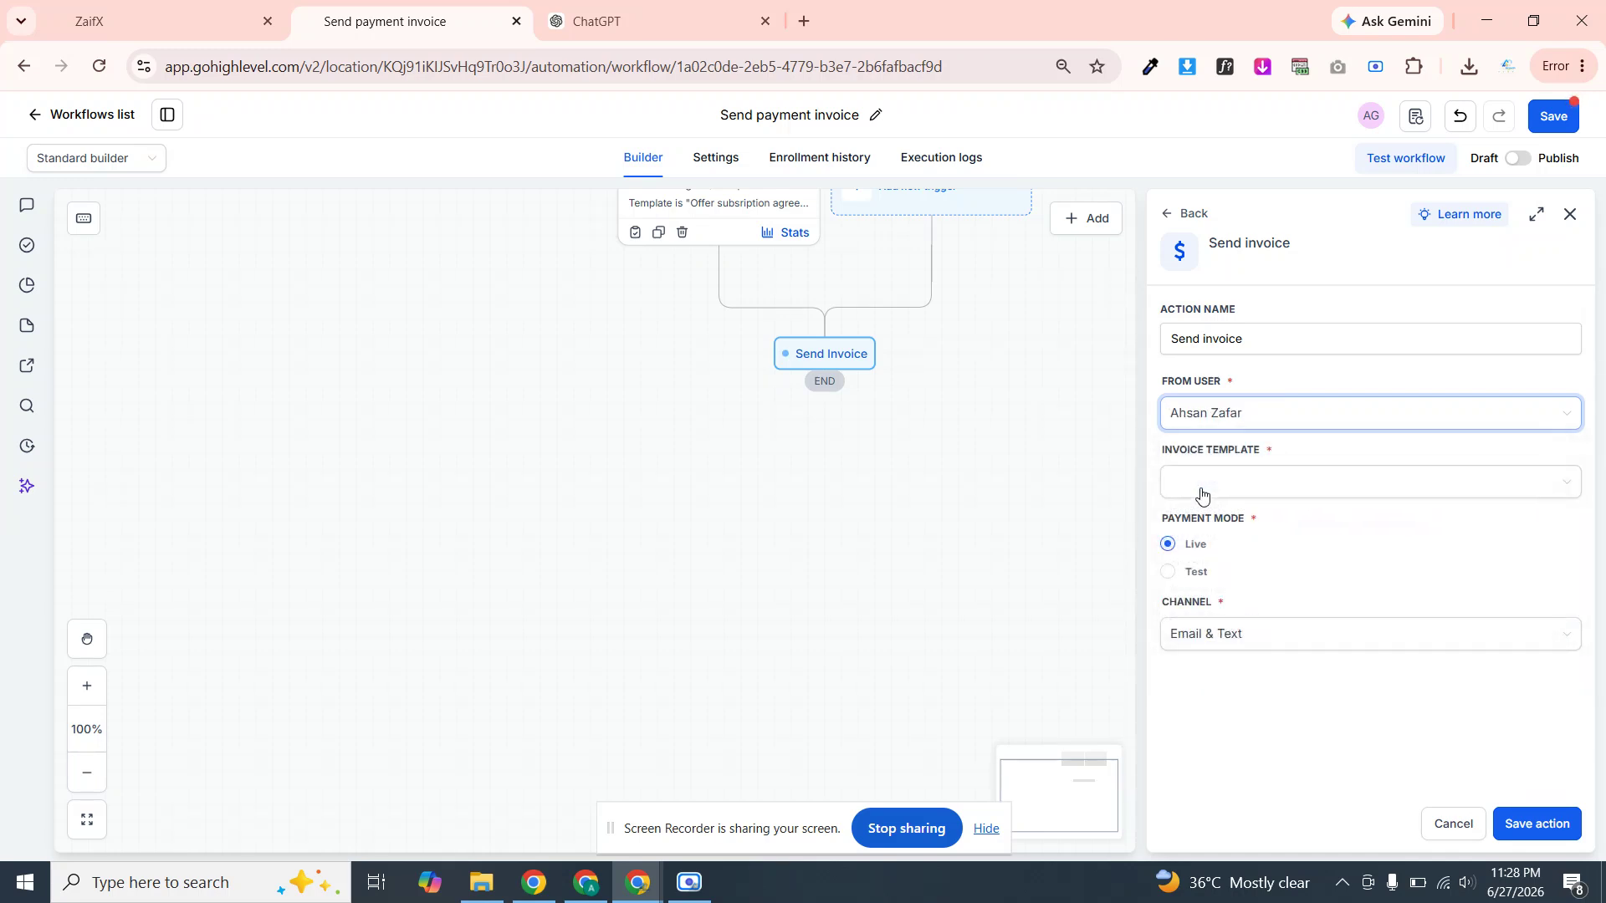
left_click(1249, 490)
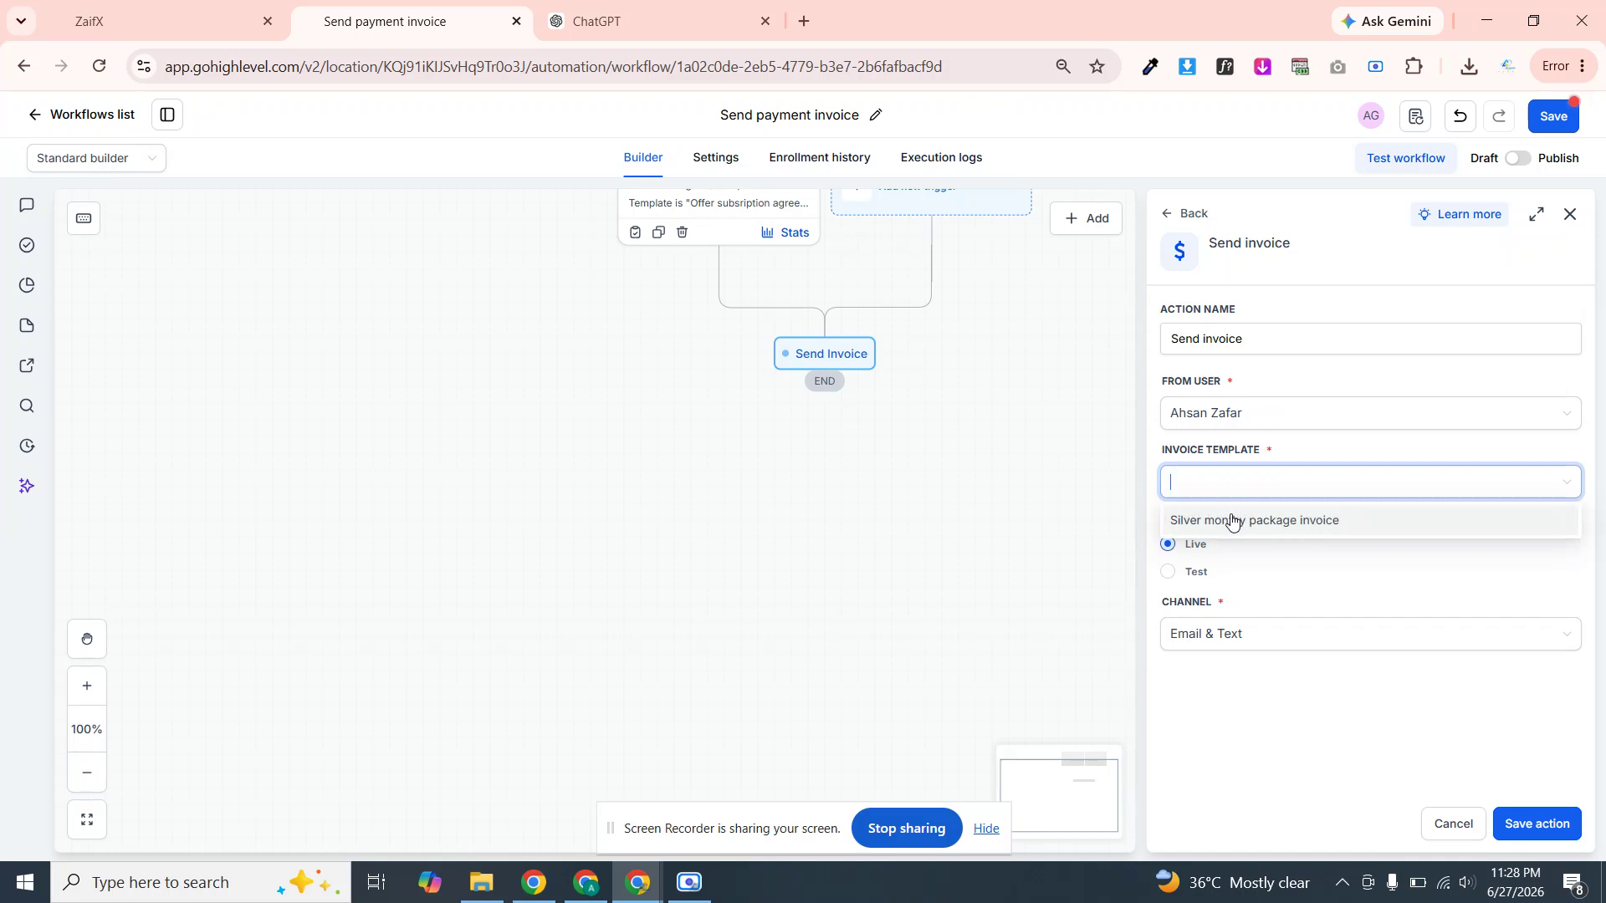
left_click(1227, 523)
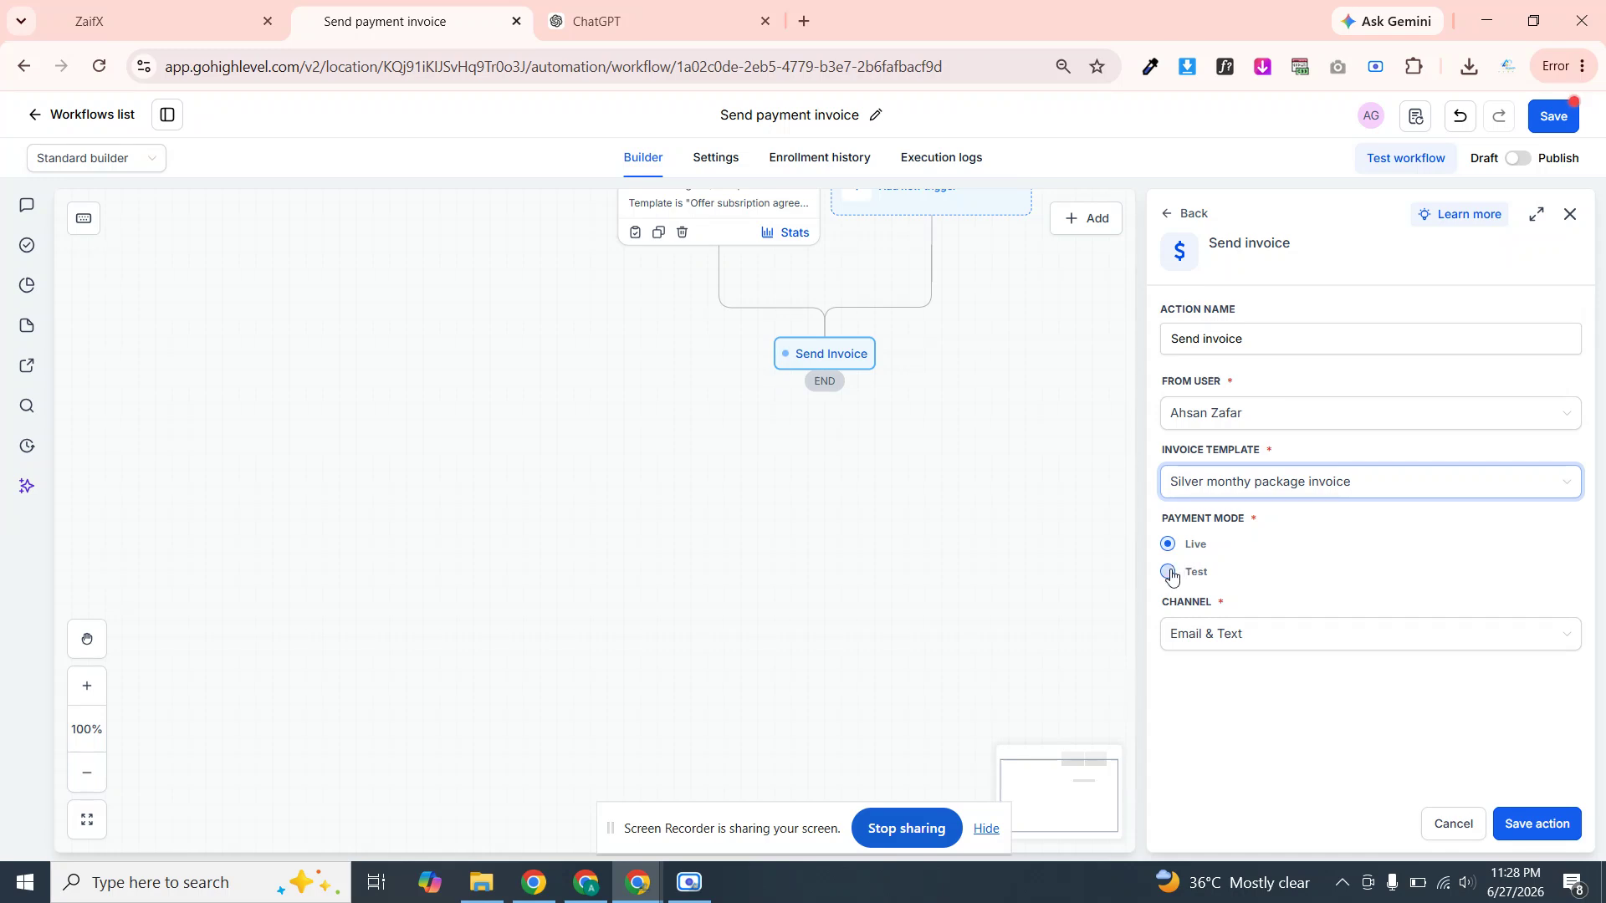
left_click(1169, 573)
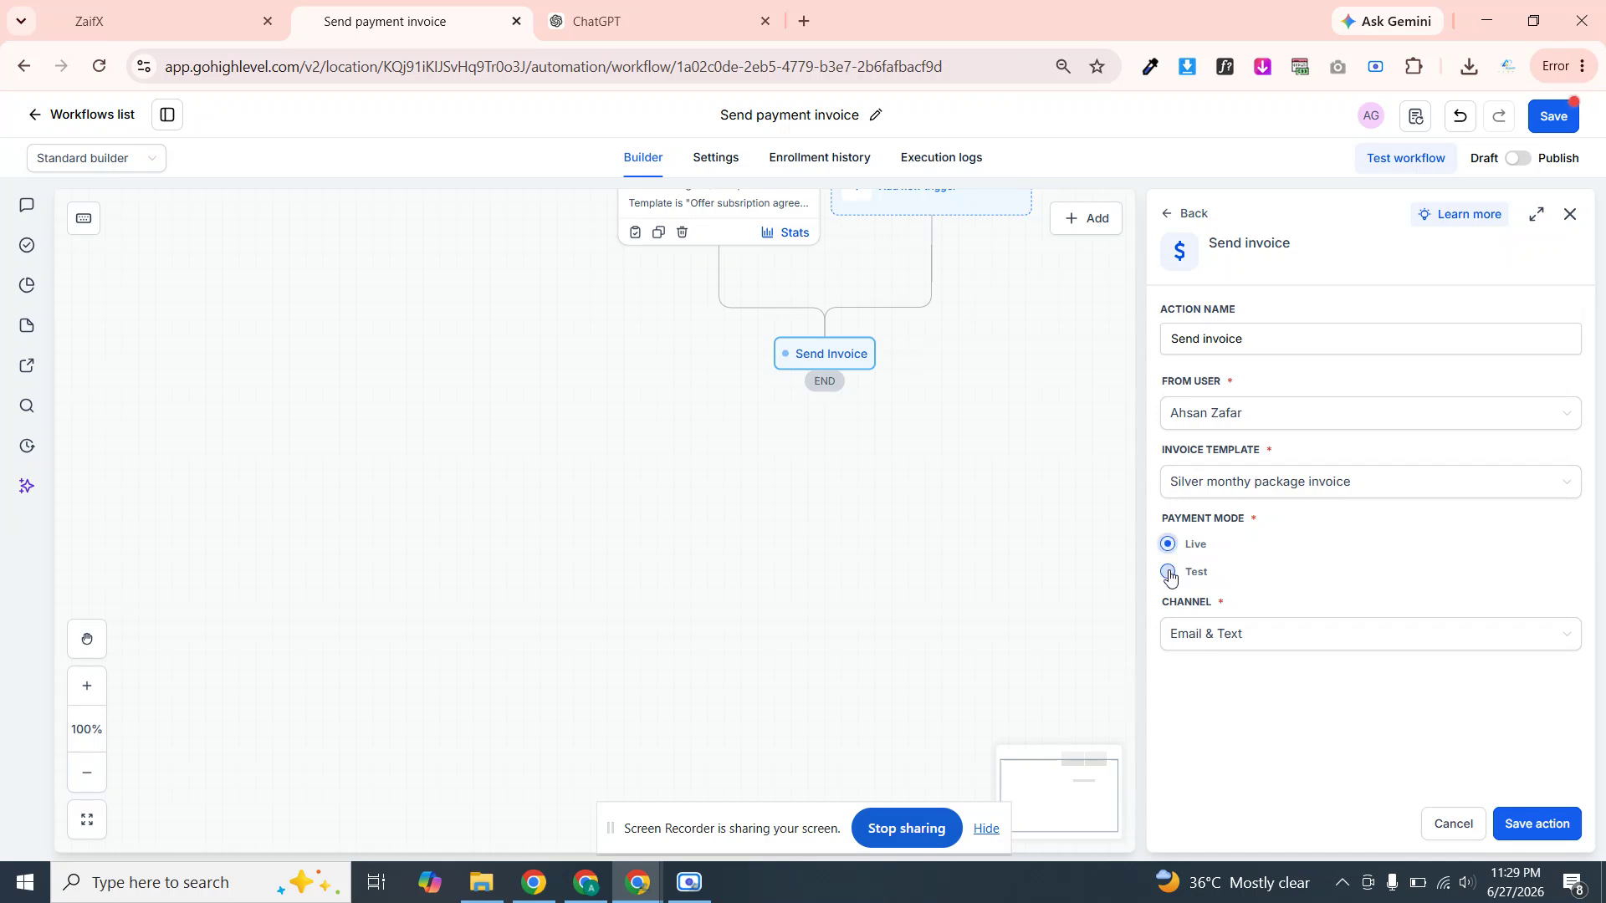
left_click(1169, 574)
left_click(1548, 831)
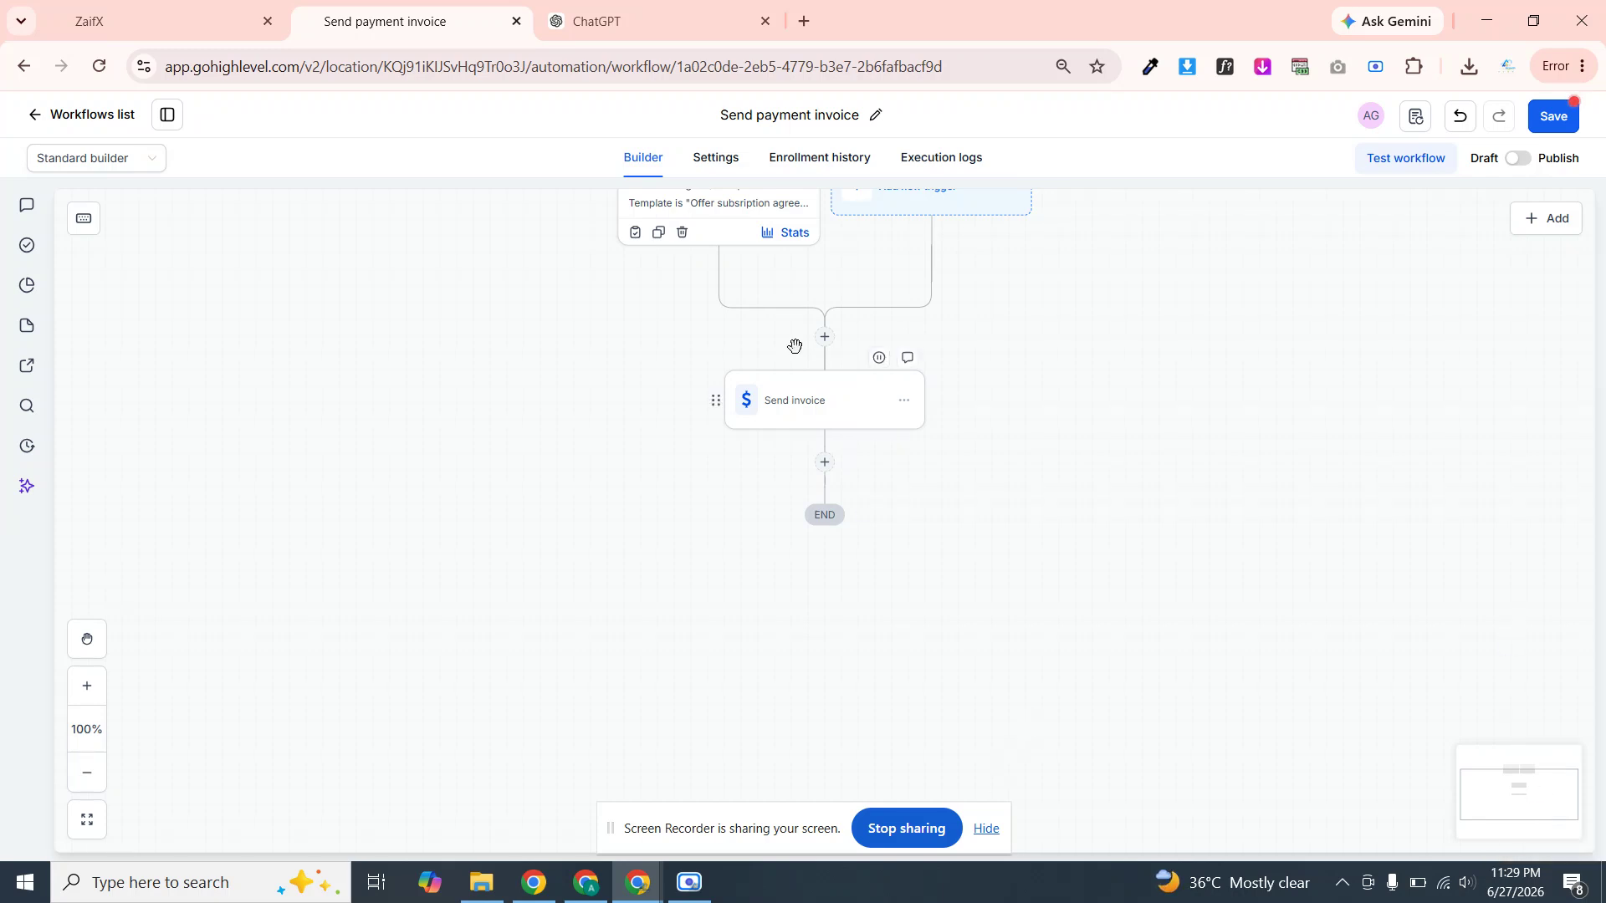
Search the actions for "send" and add a Send SMS action below the Send invoice action
left_click(823, 465)
left_click(1302, 272)
type("send")
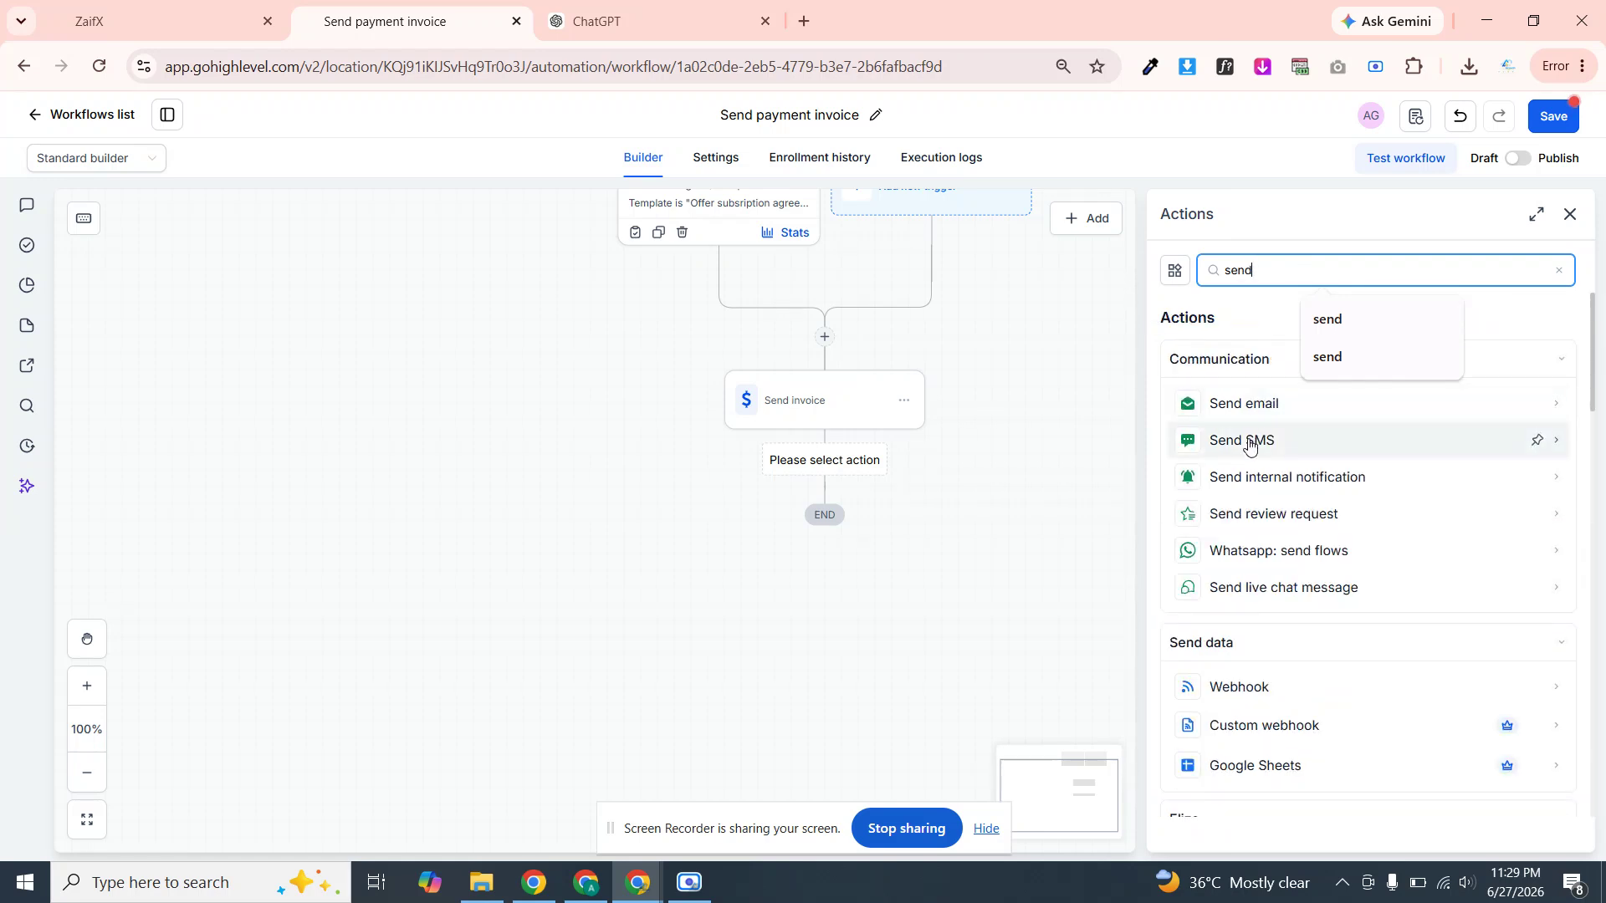
left_click(1248, 443)
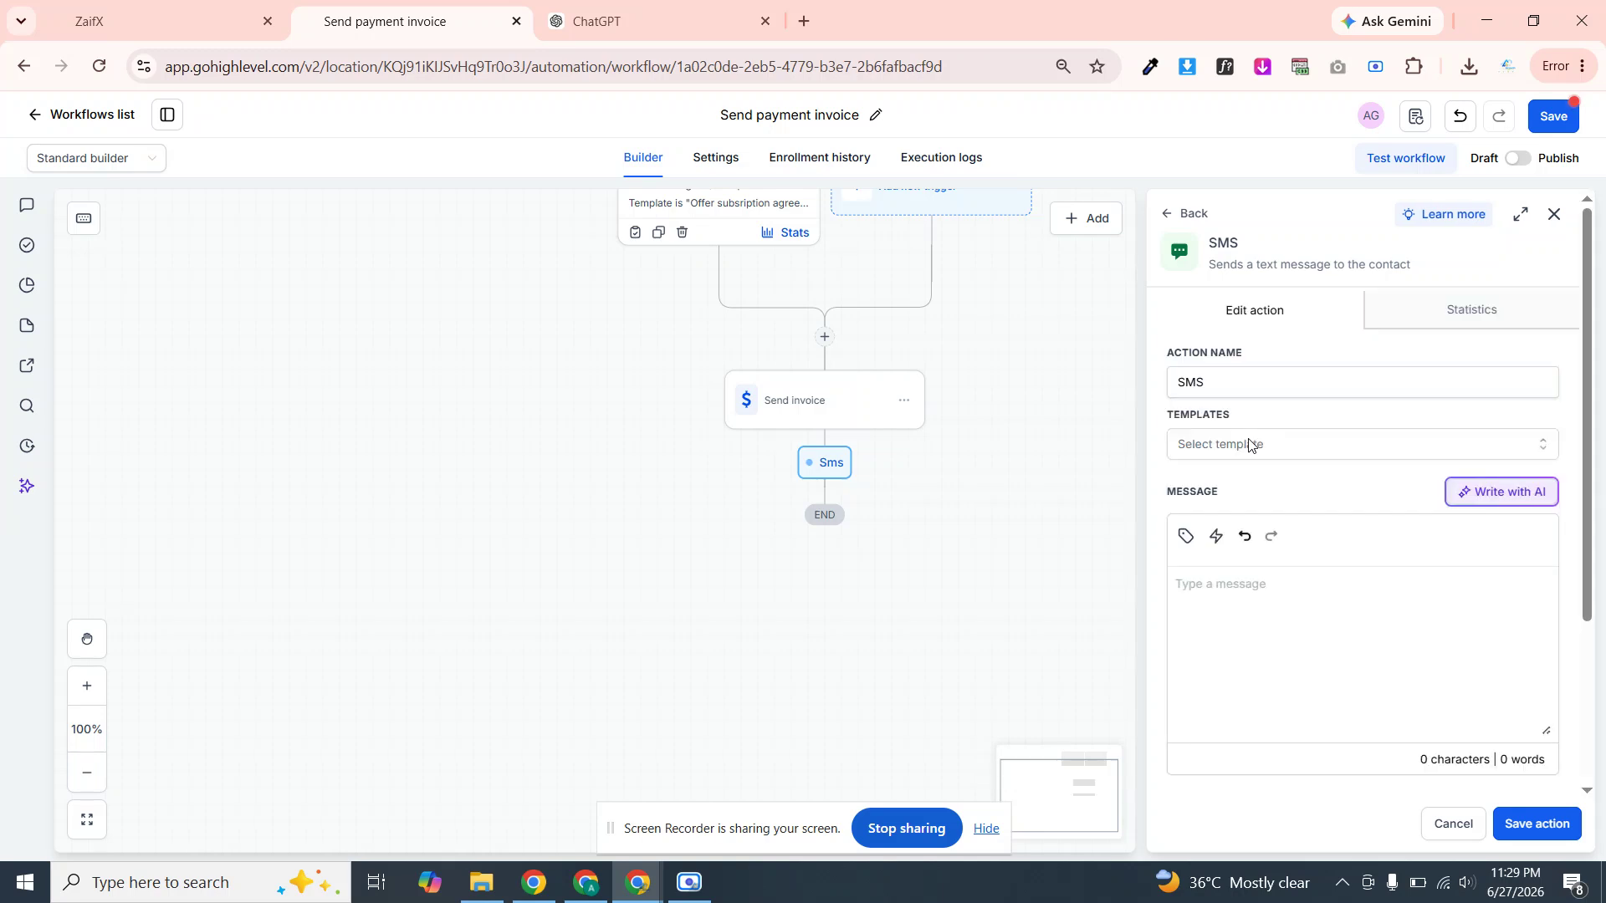
Write the SMS message "please check you have recived invice in gmail and pay on time" and save the action and workflow
left_click(1246, 450)
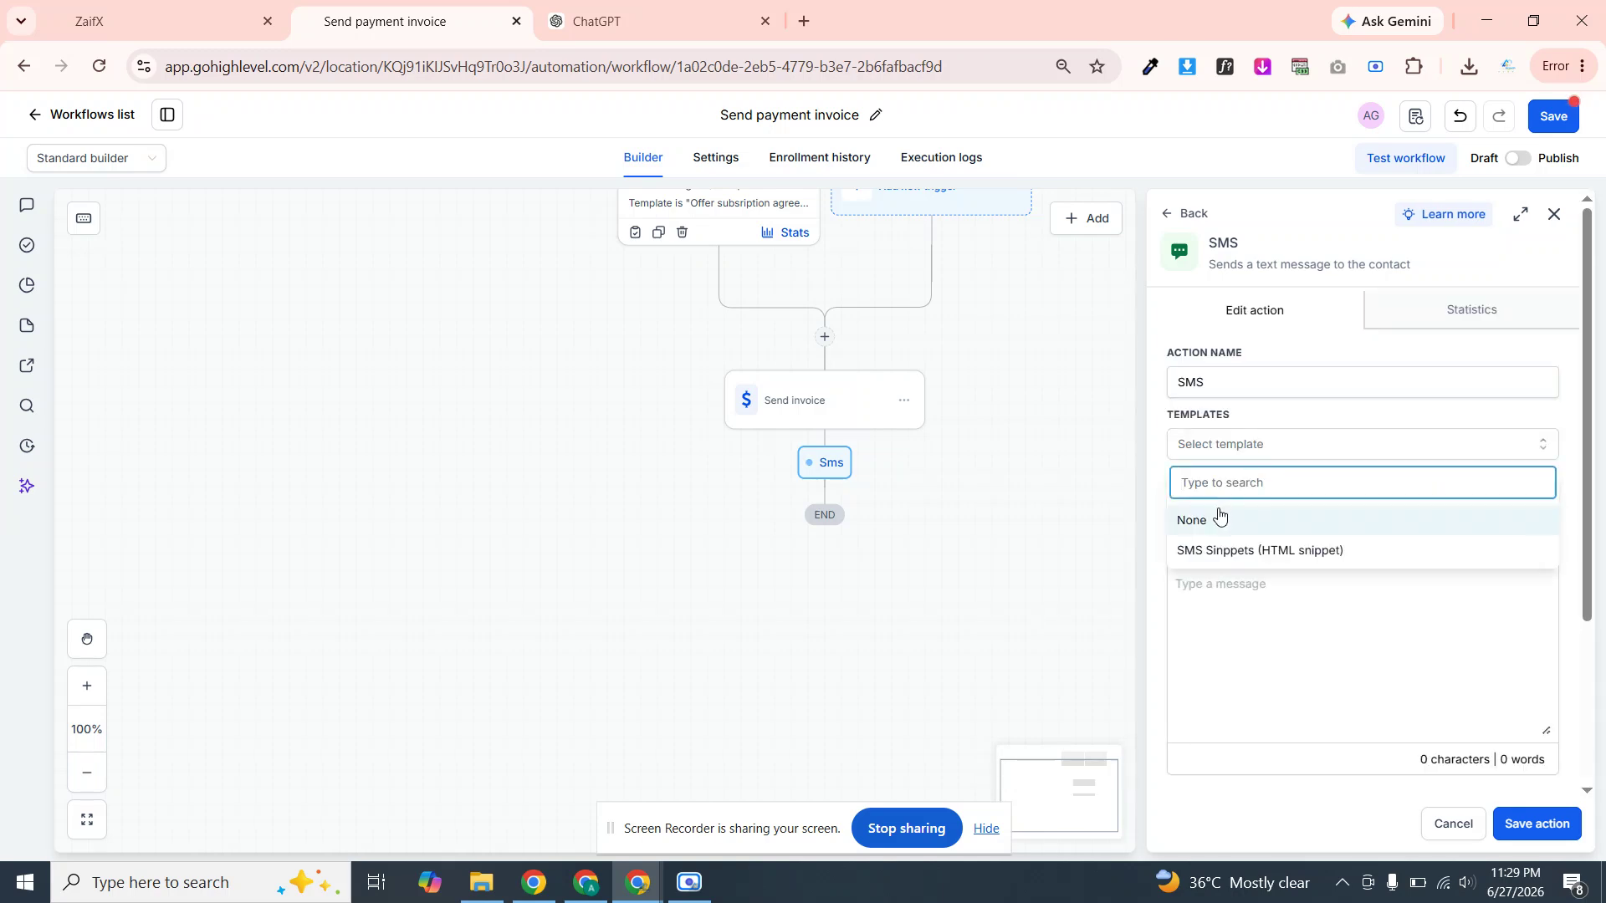
left_click(1197, 601)
type("please check ")
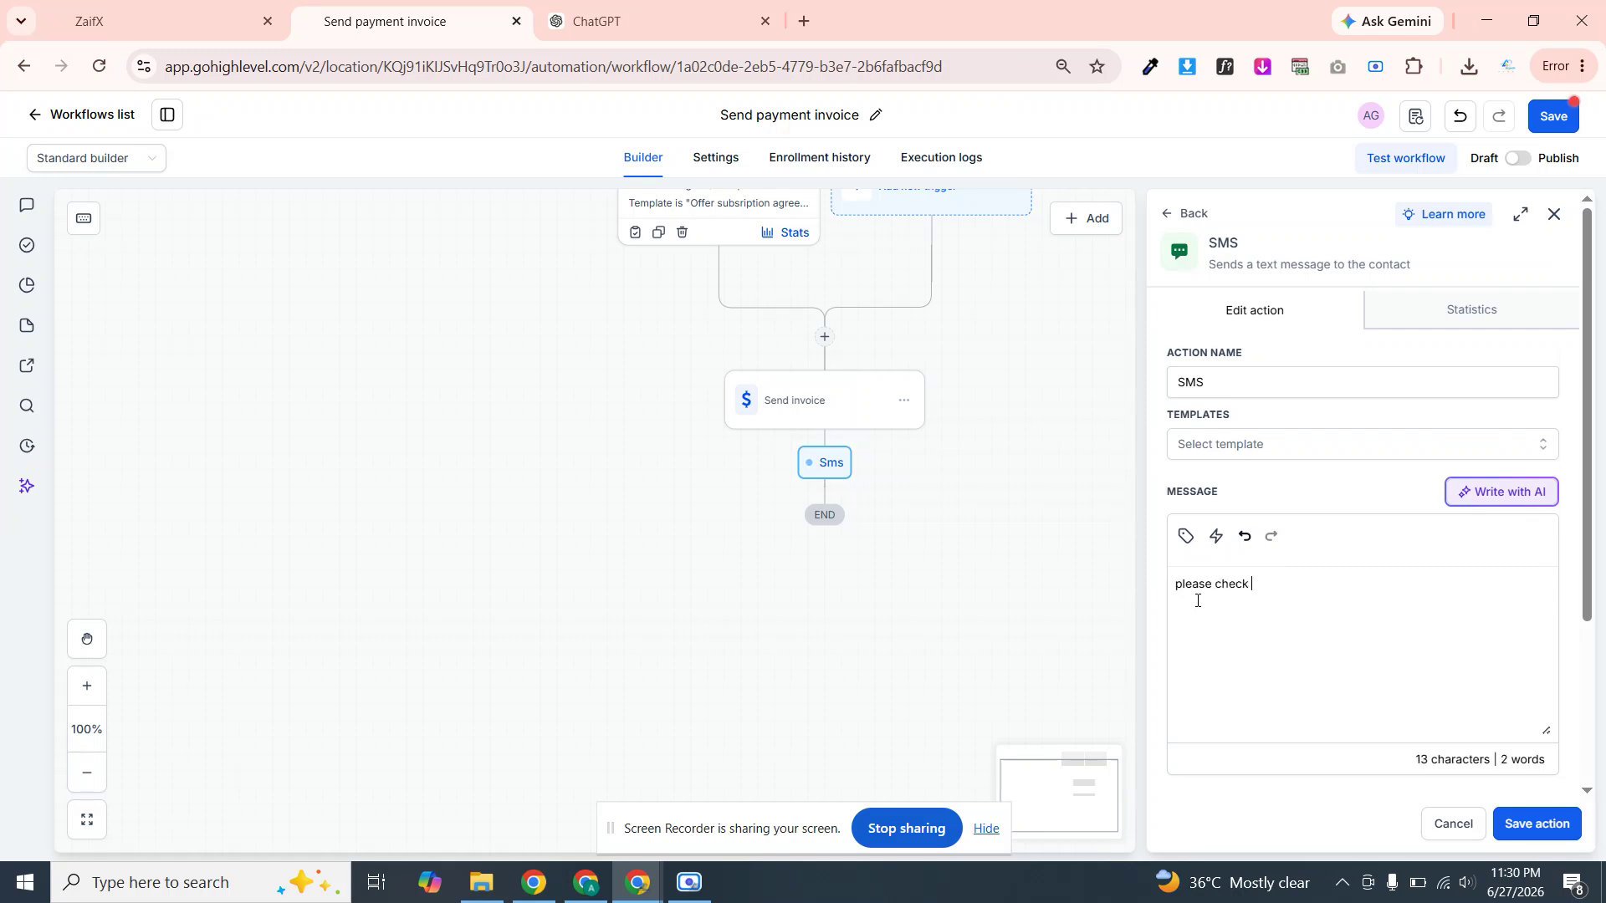
type("you have recive")
type("d invice in gmaik")
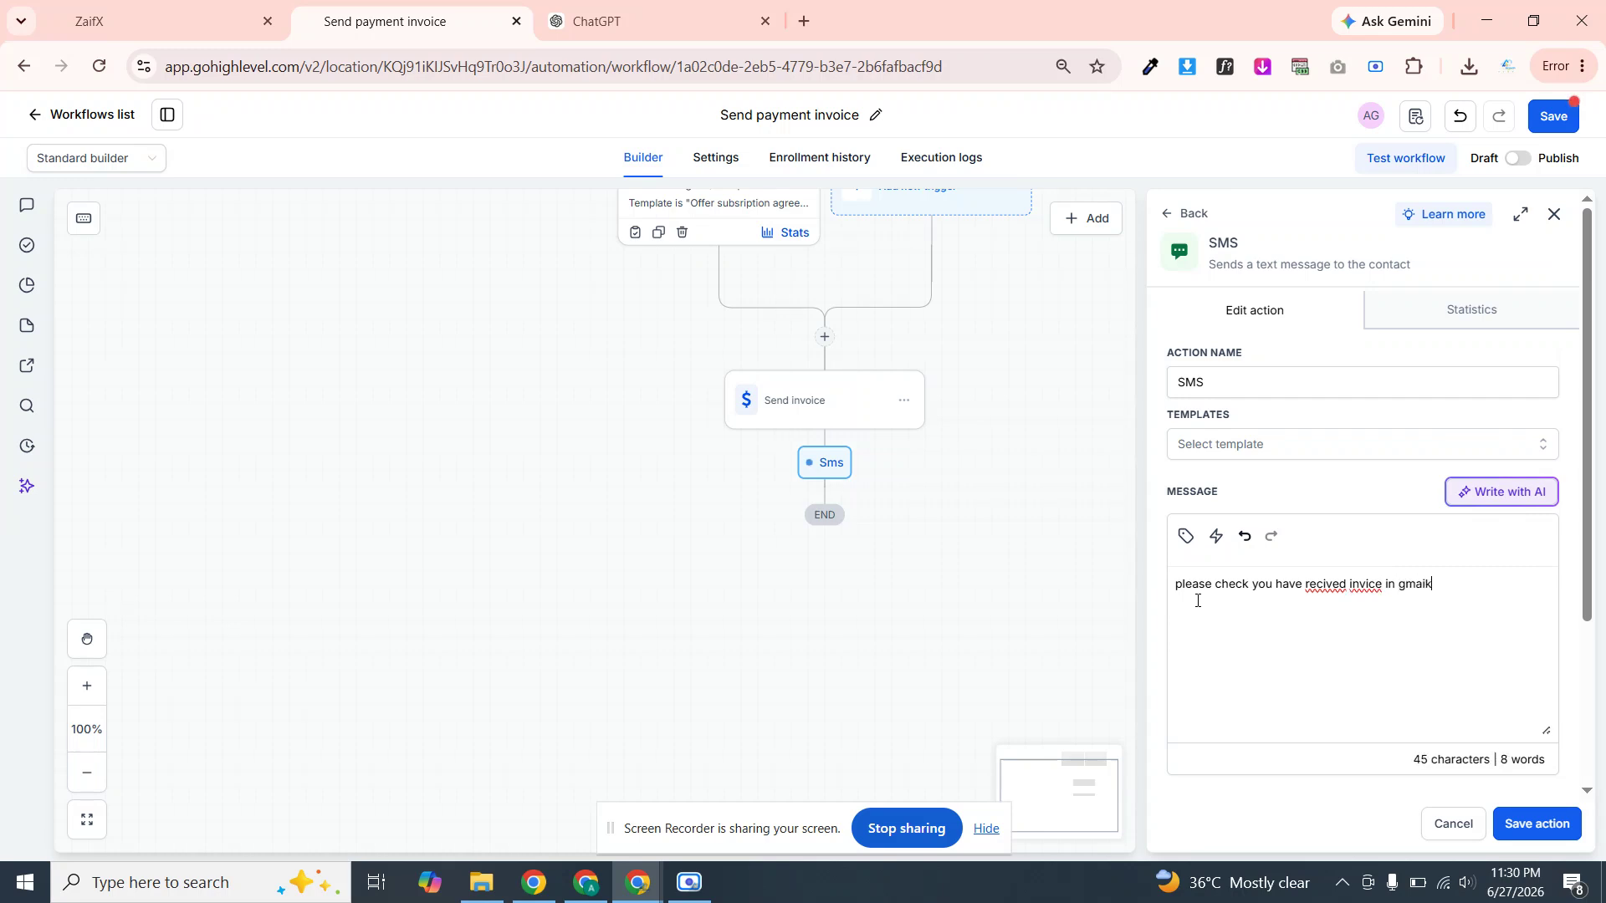
key("BackSpace")
type("l and pay")
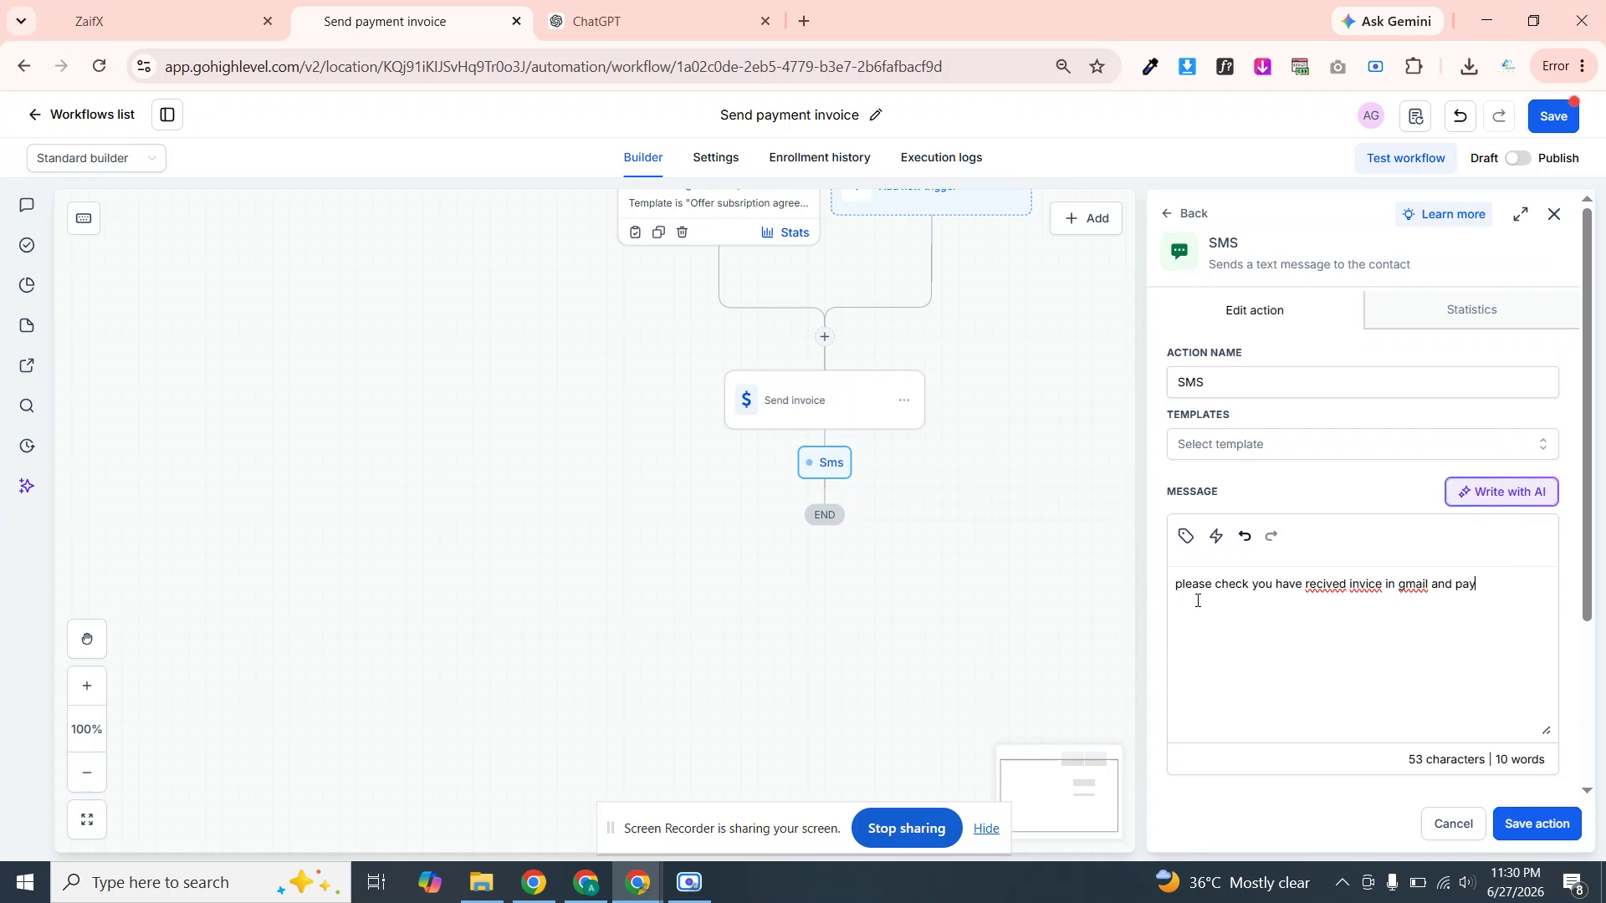
type(" on time")
left_click(1532, 828)
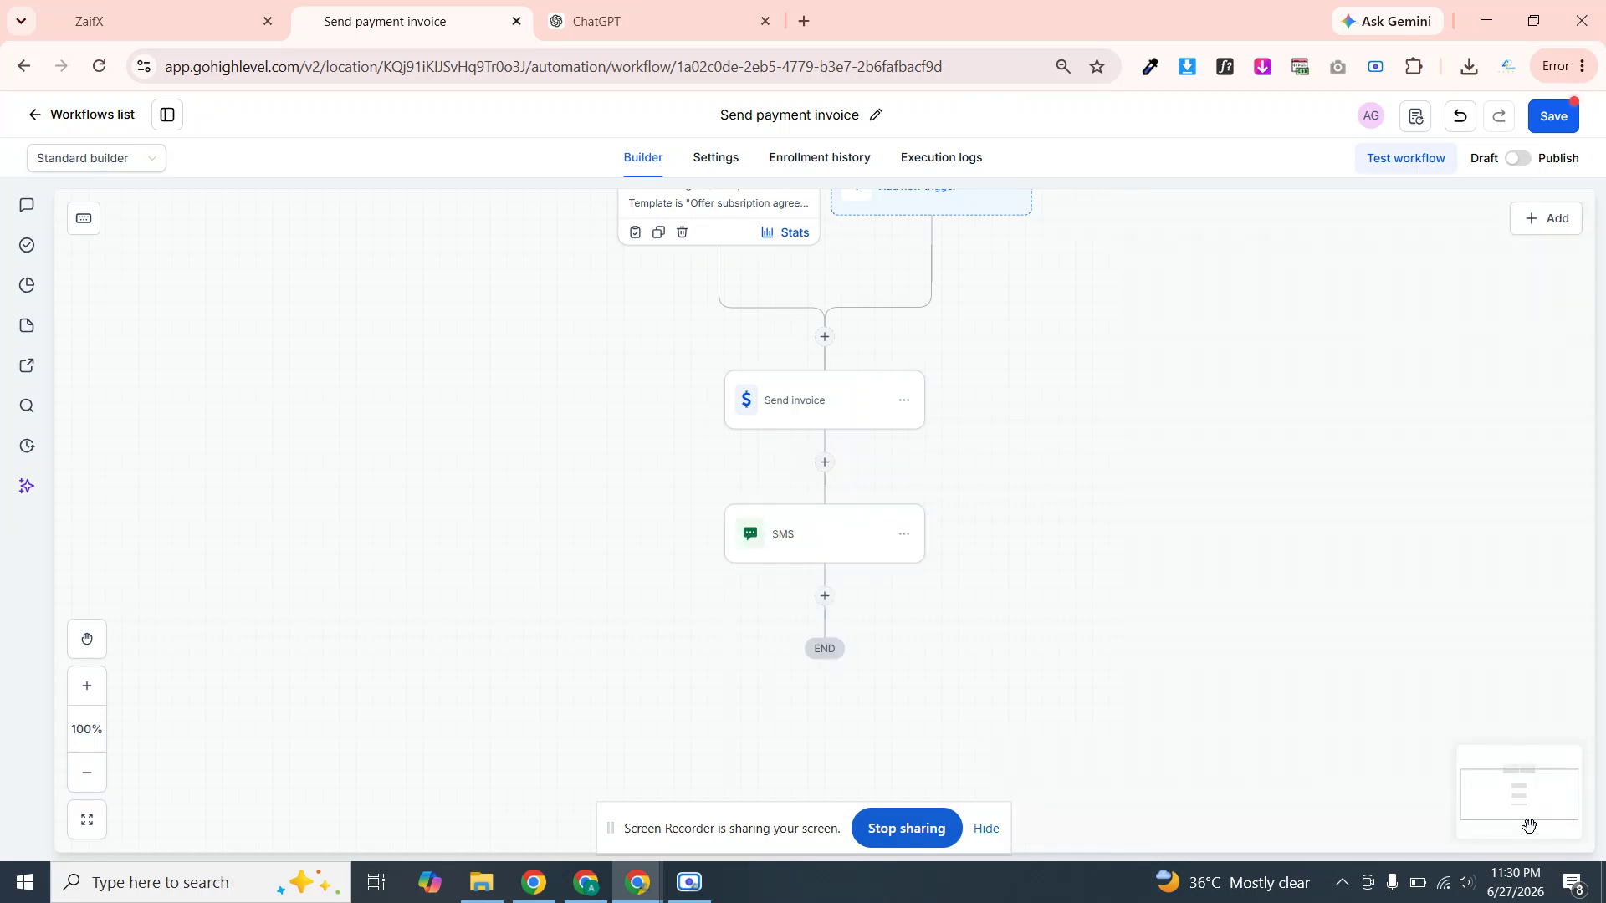
left_click(1555, 117)
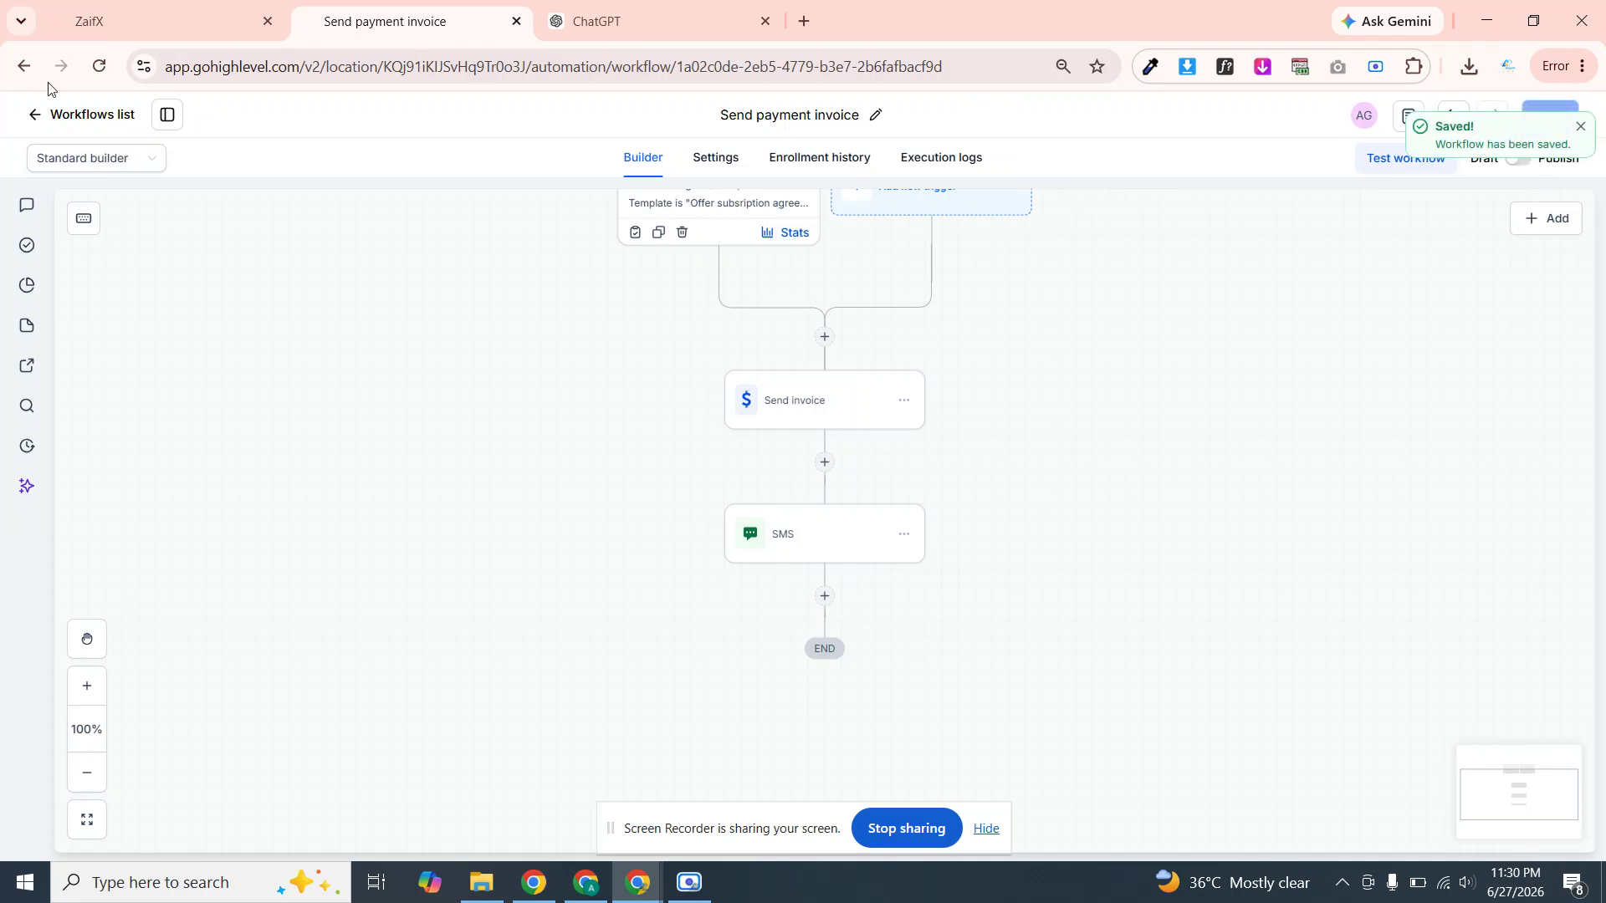
Return to the workflows list and create a new workflow from scratch
left_click(39, 115)
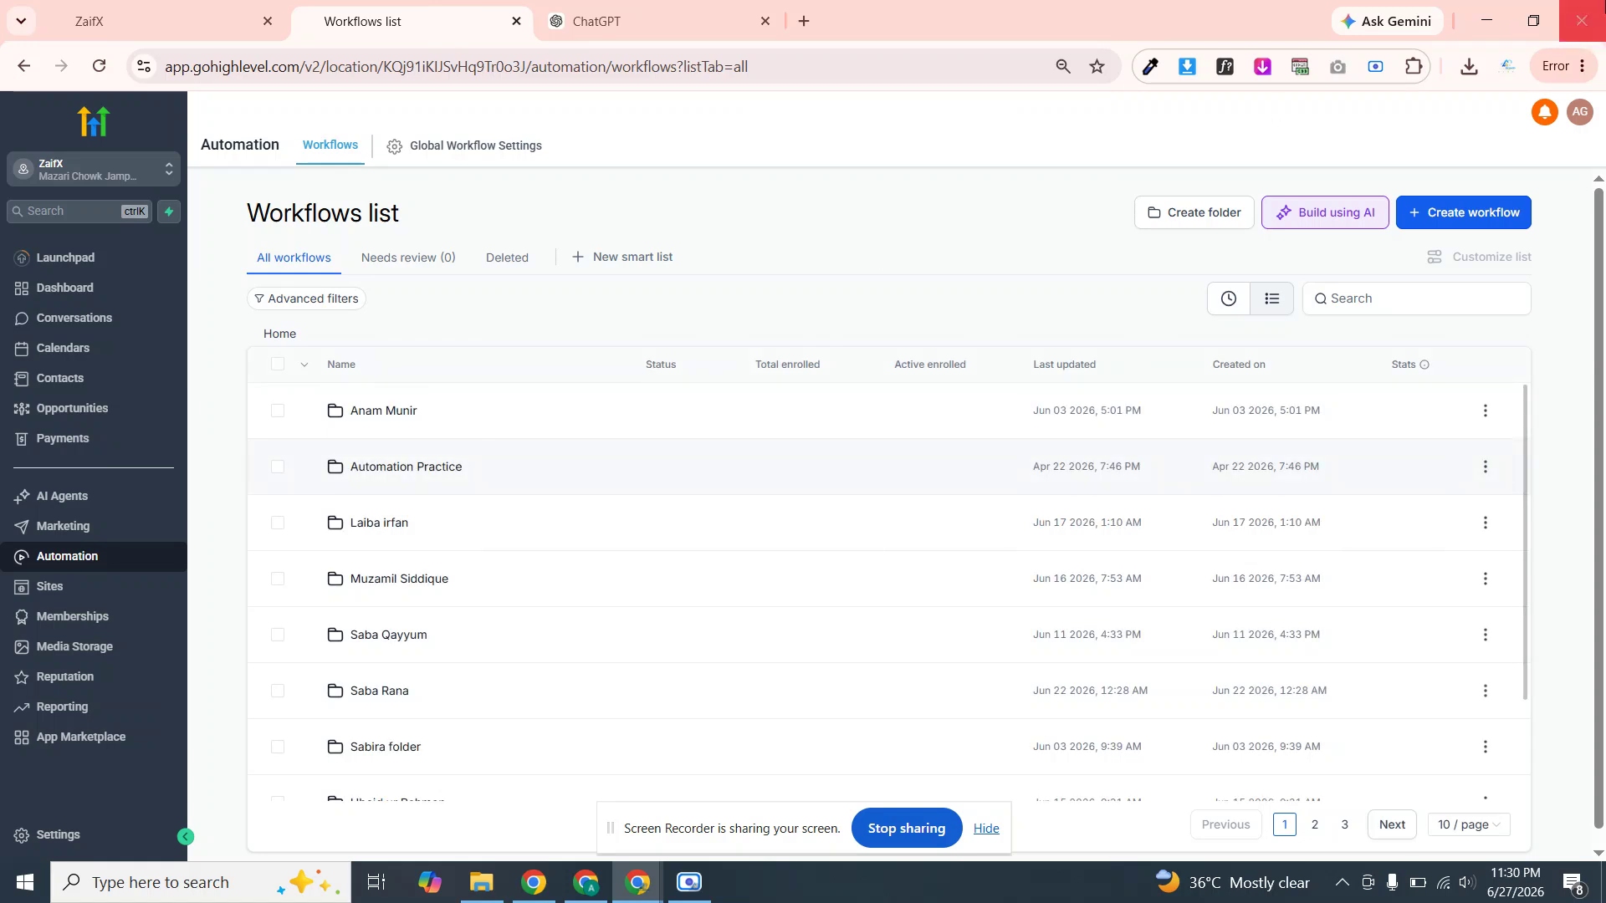
left_click(1440, 220)
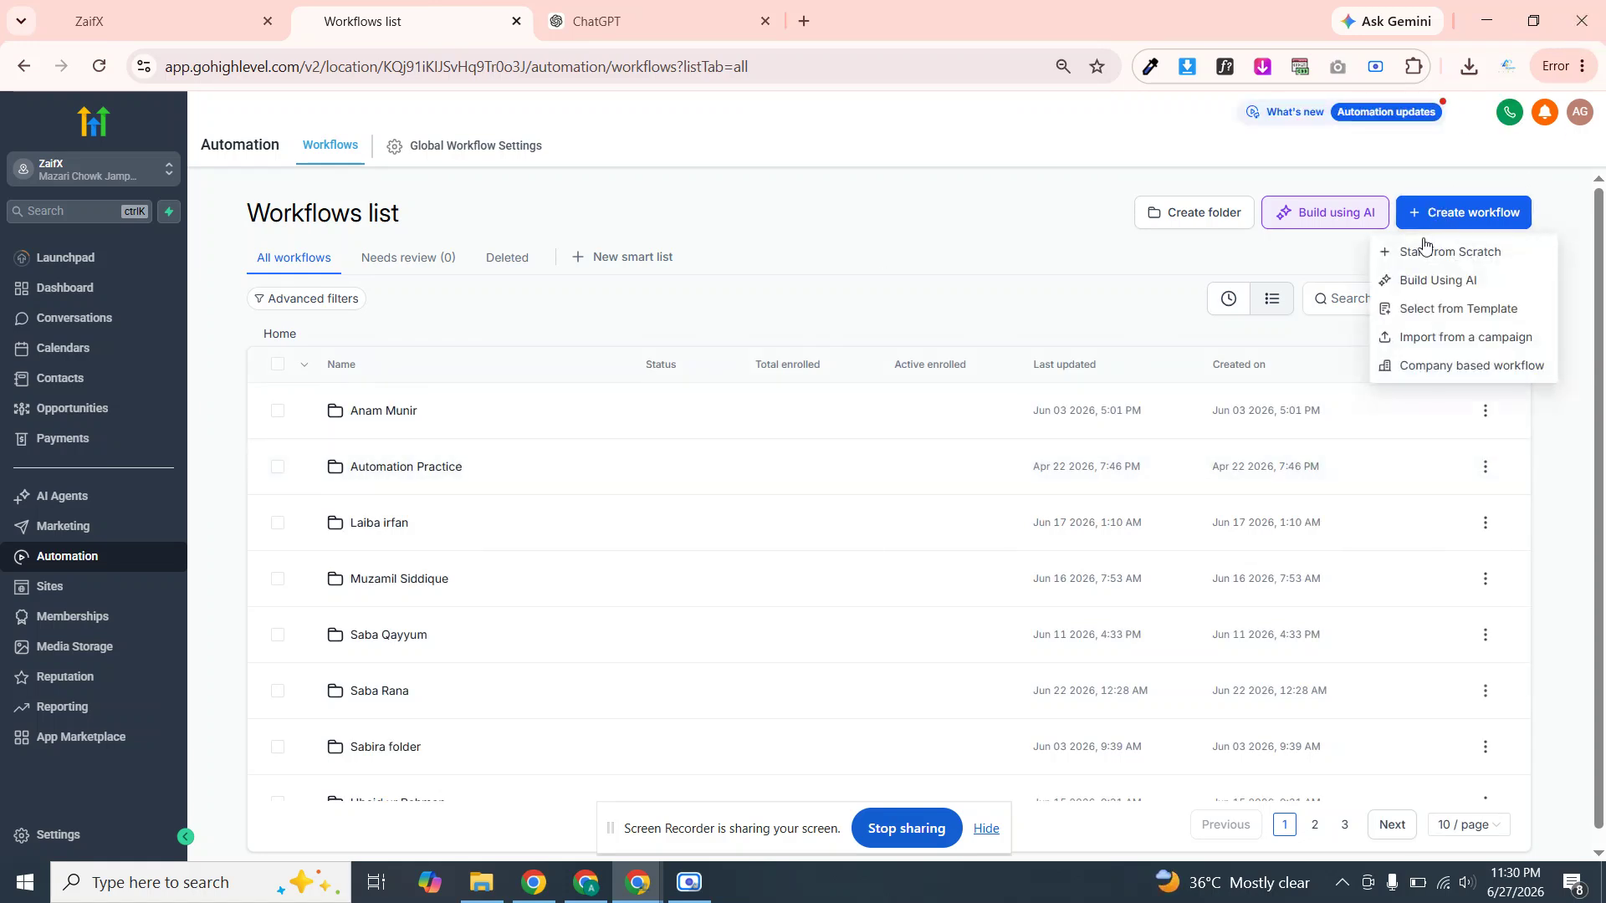
left_click(1420, 251)
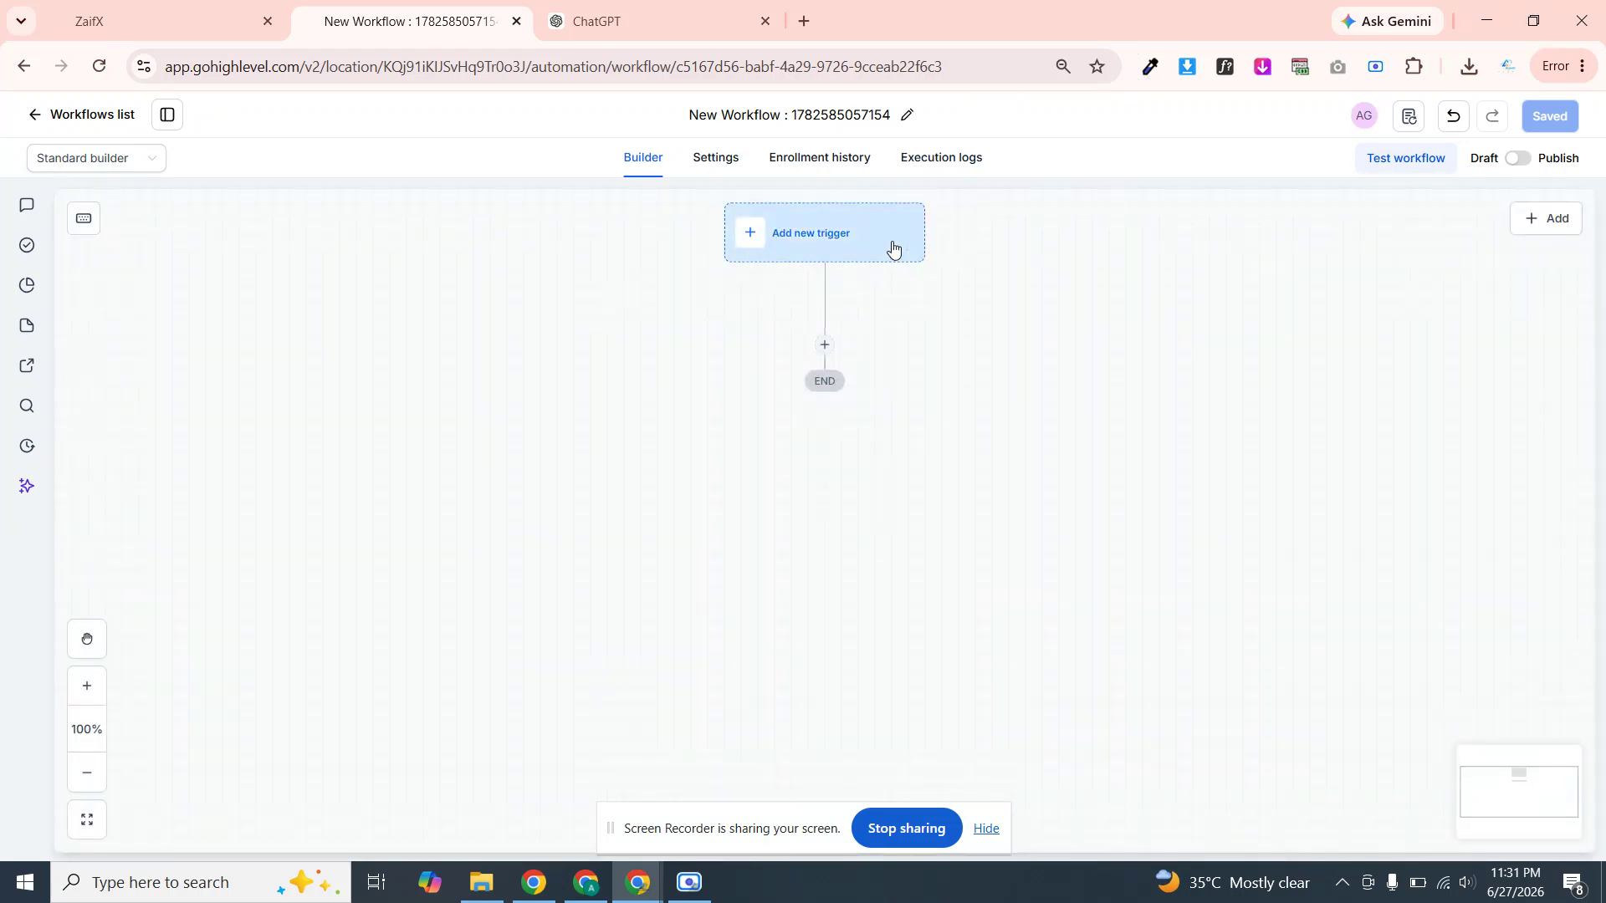
Search the triggers for "inv", add an Invoice trigger and set its Invoice status filter to Paid
left_click(892, 249)
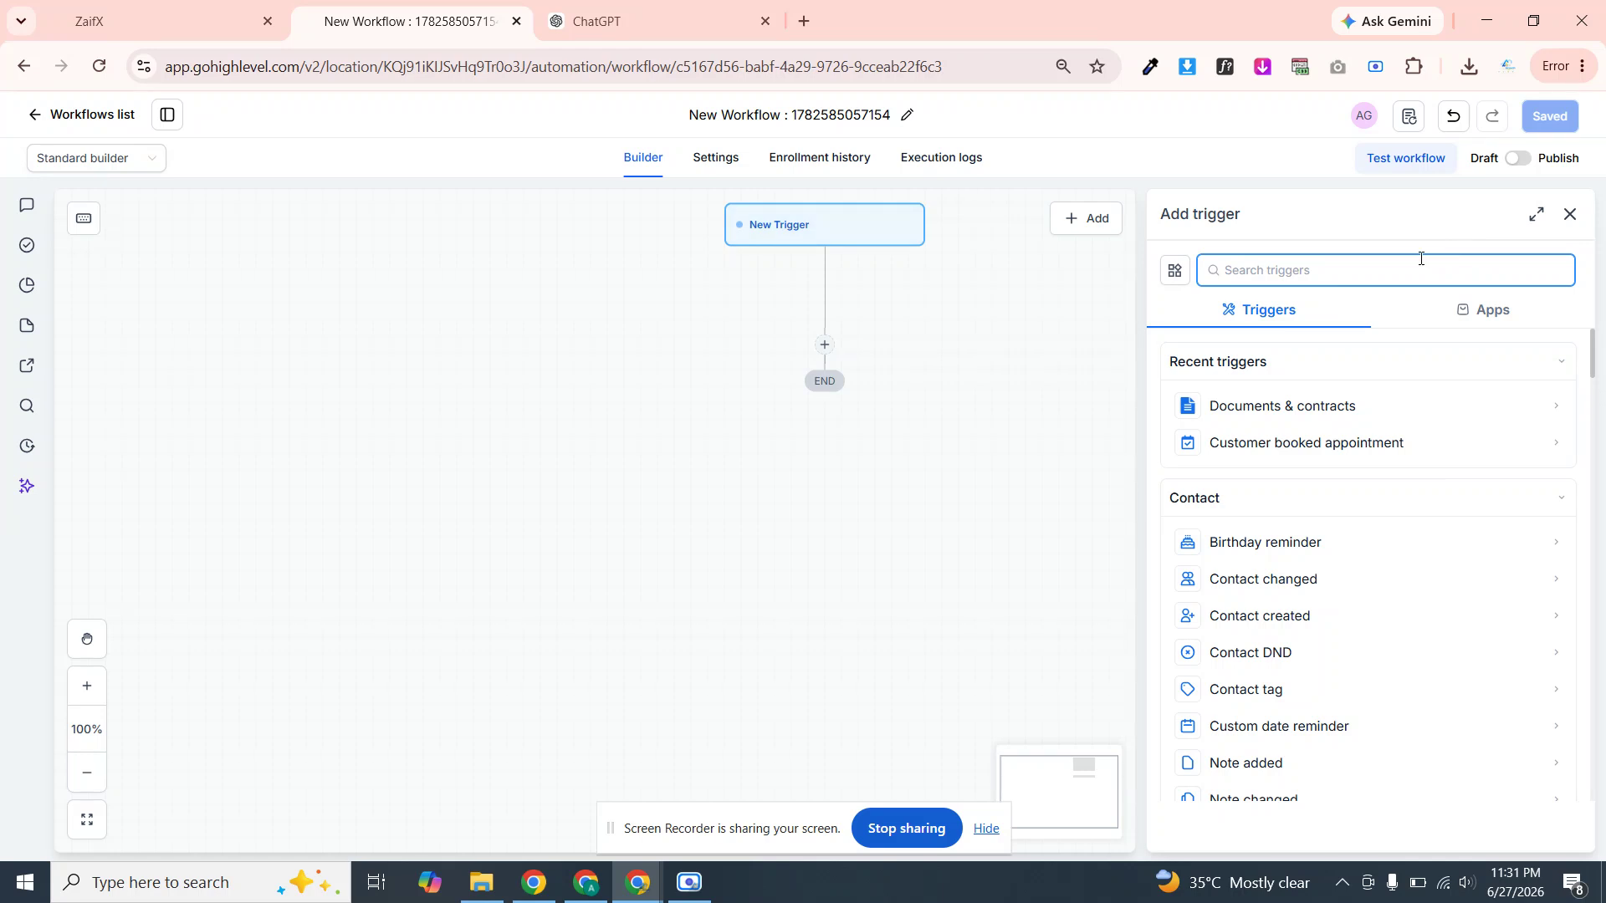
left_click(1384, 268)
type("inv")
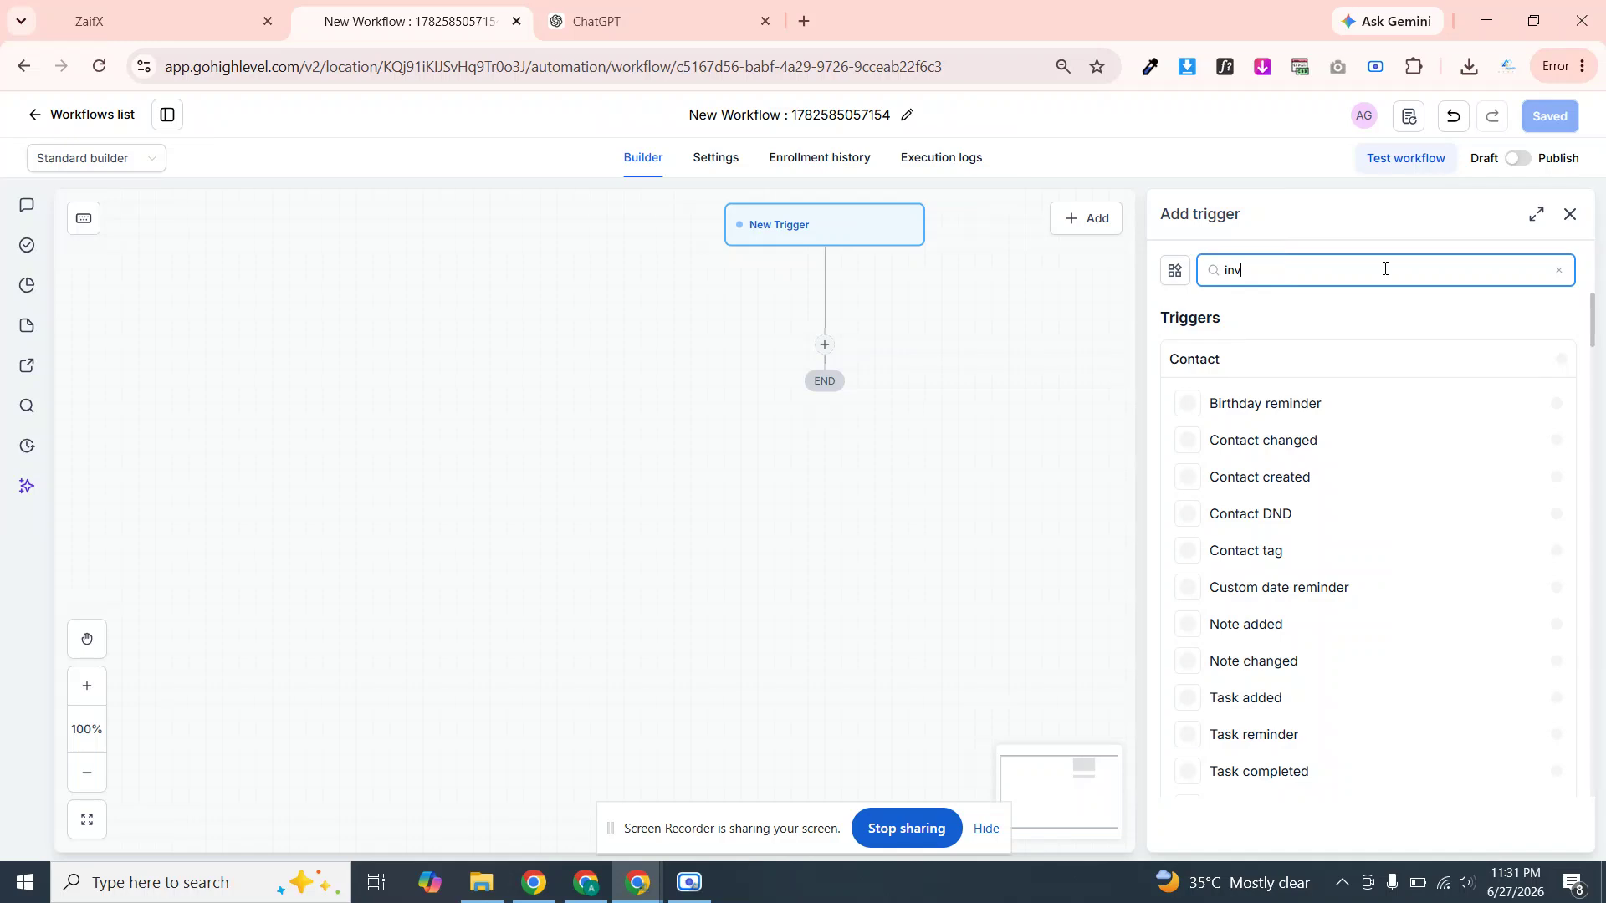
left_click(1250, 410)
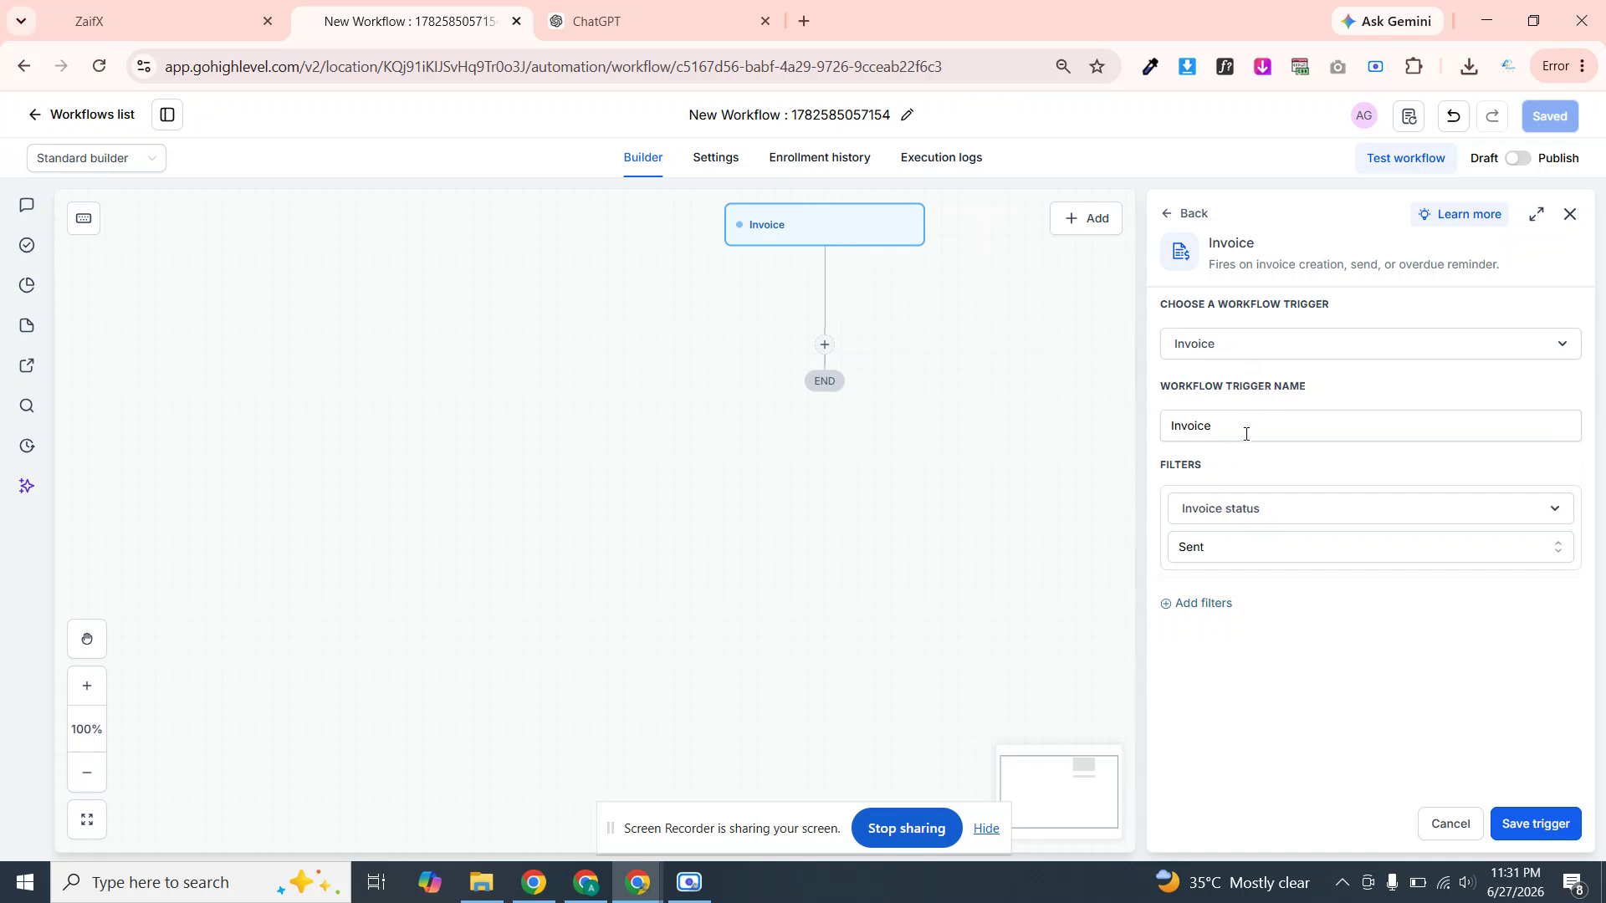
left_click(1216, 552)
left_click(1203, 632)
left_click(1210, 605)
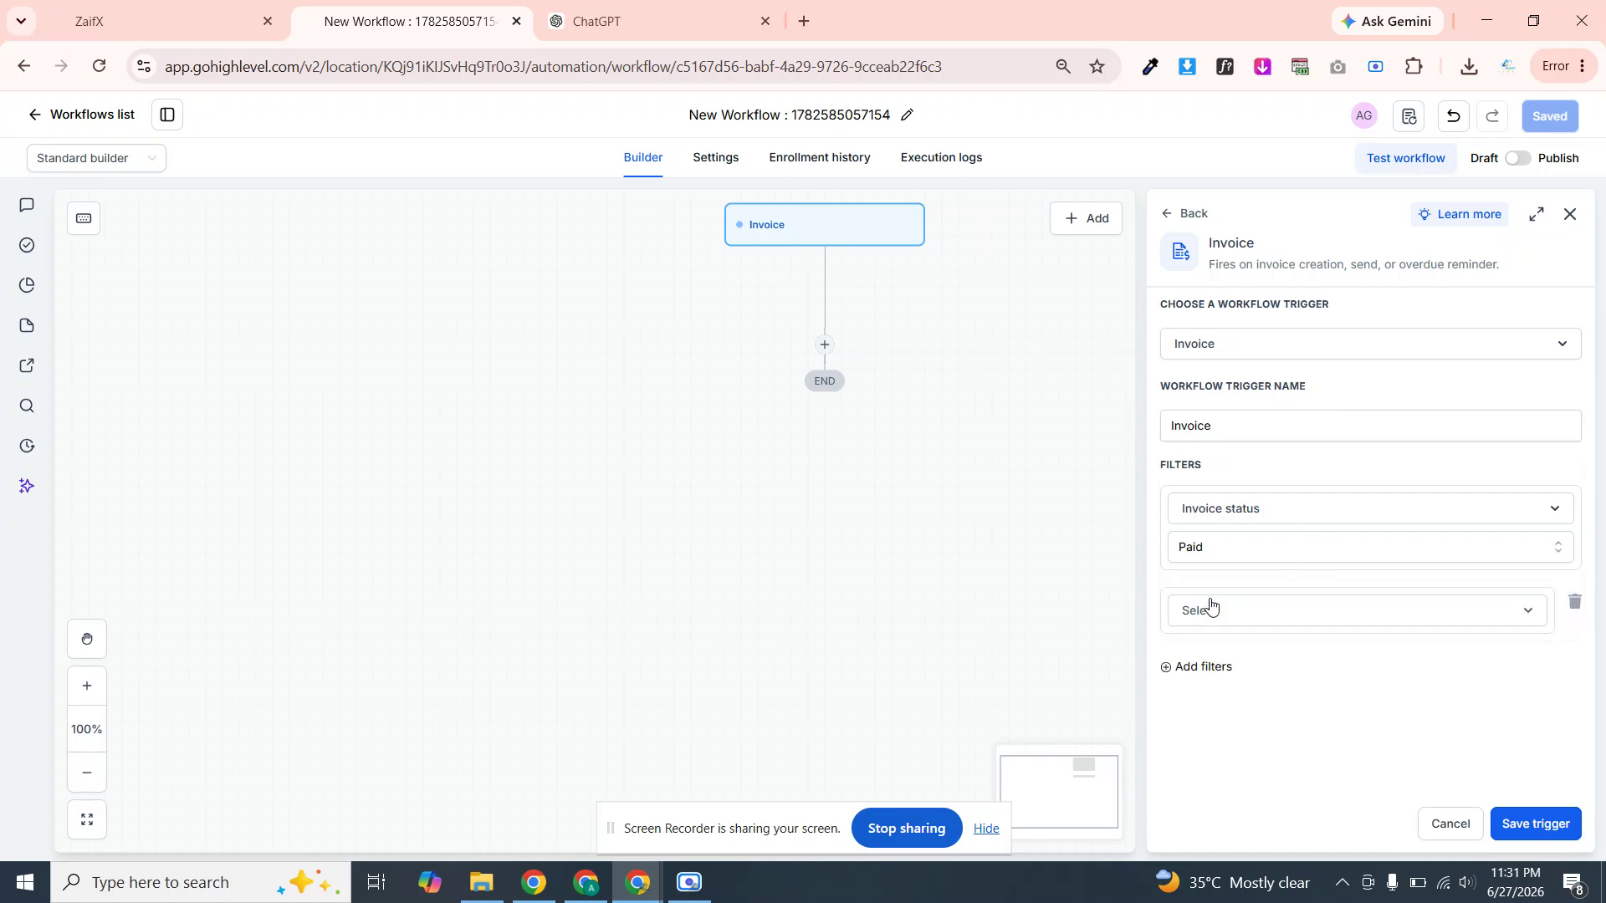
left_click(1243, 620)
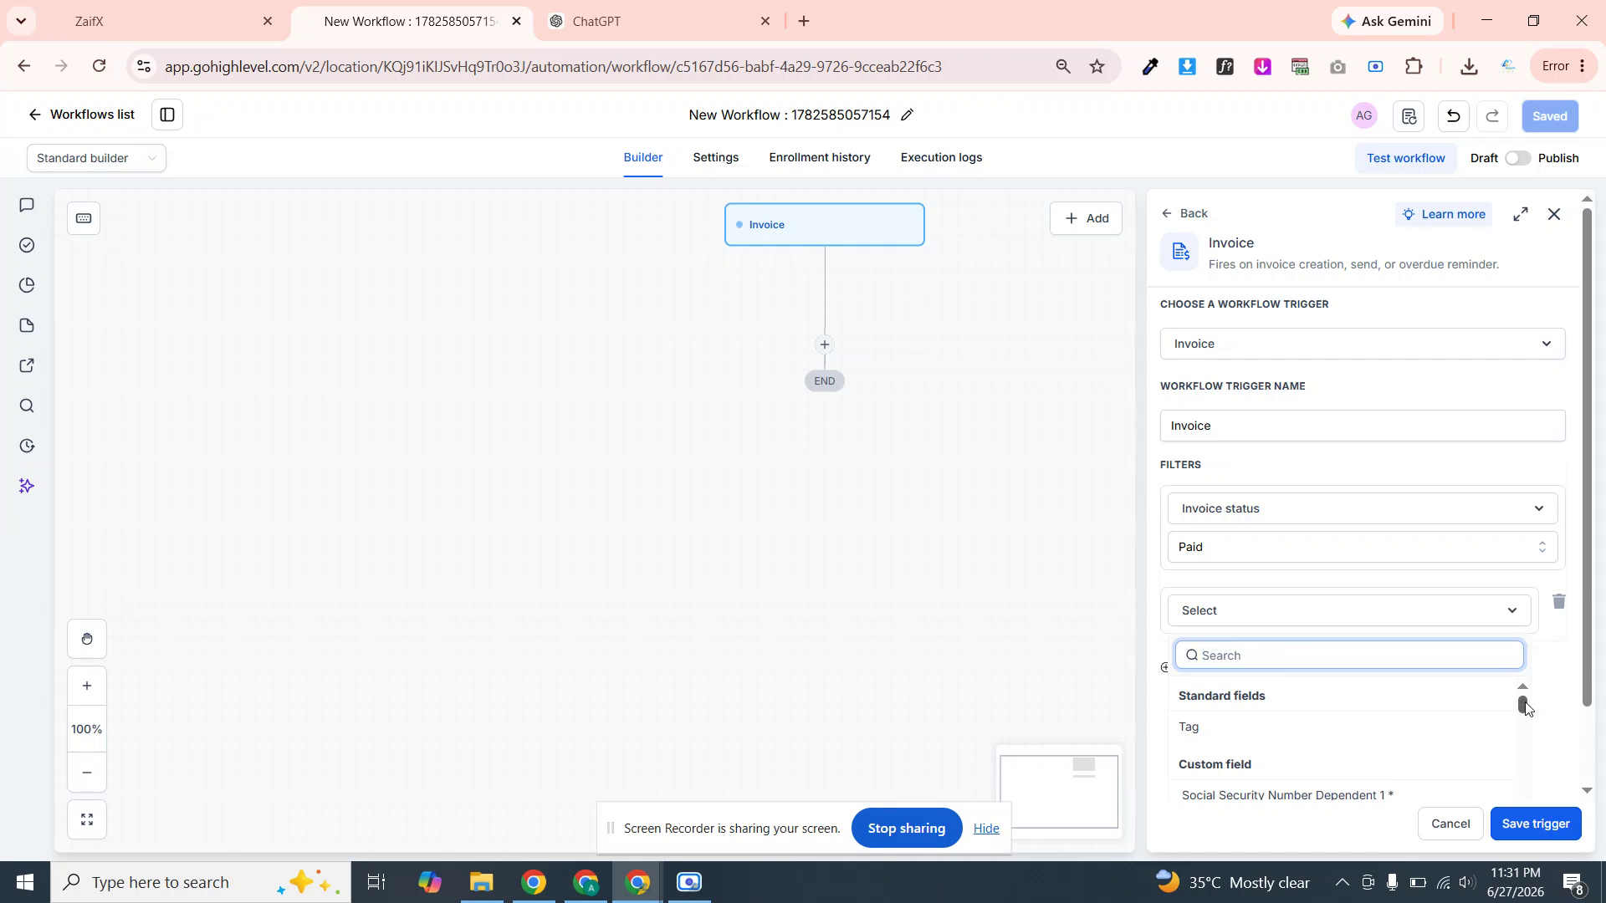
mouse_move(1525, 703)
left_mouse_down()
mouse_move(1526, 730)
mouse_move(1526, 691)
left_mouse_up()
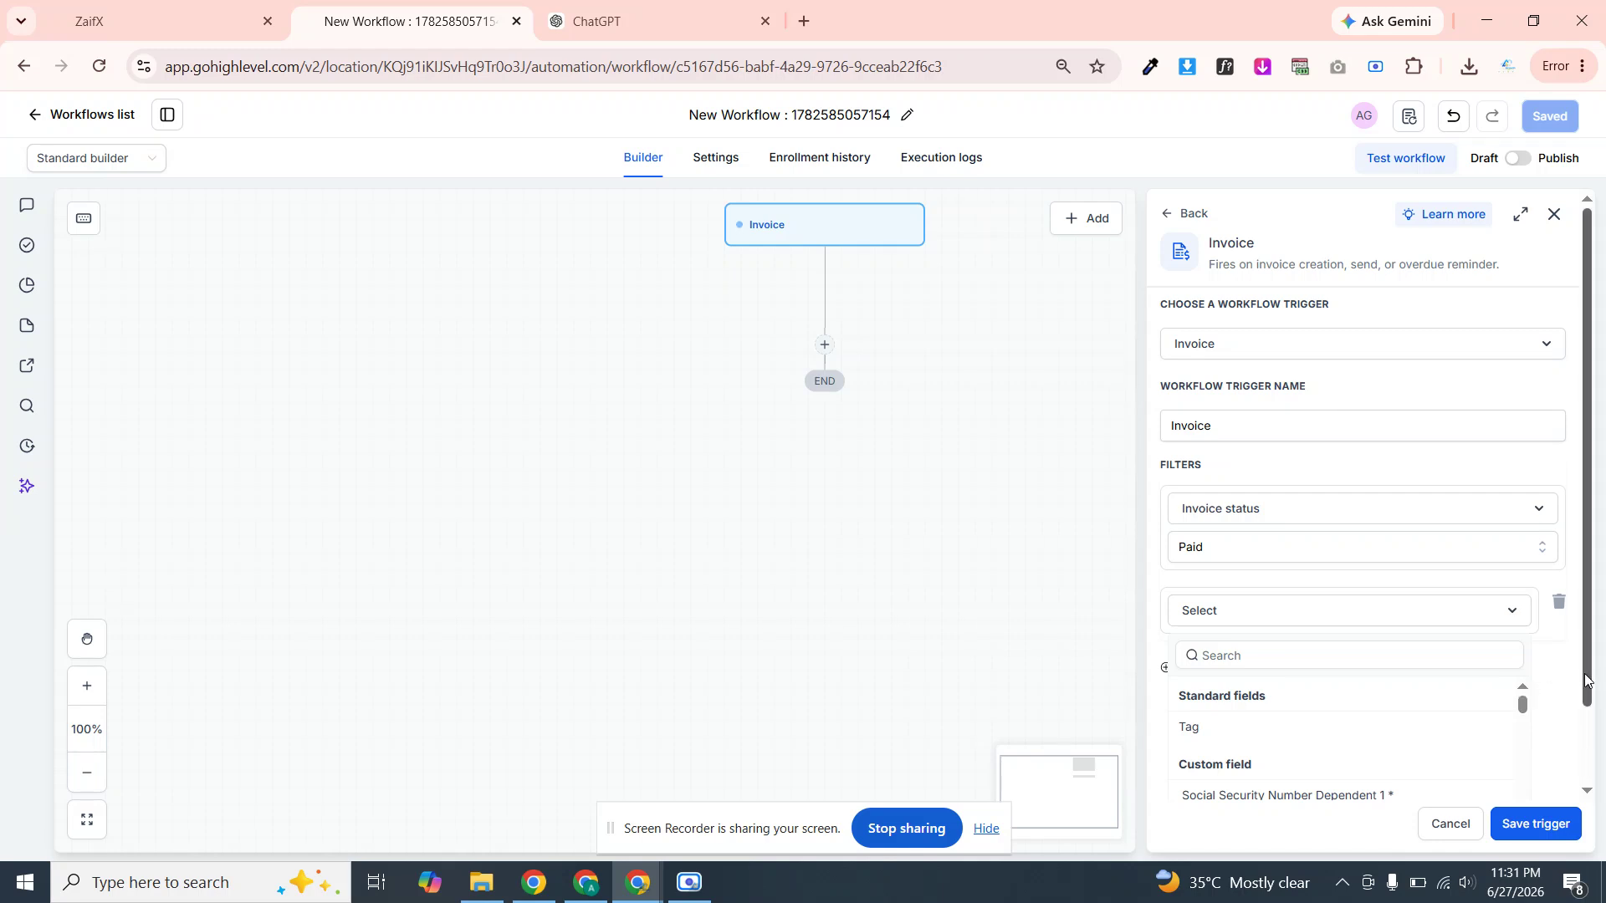
scroll(1585, 724, "down", 1)
scroll(1585, 724, "down", 1)
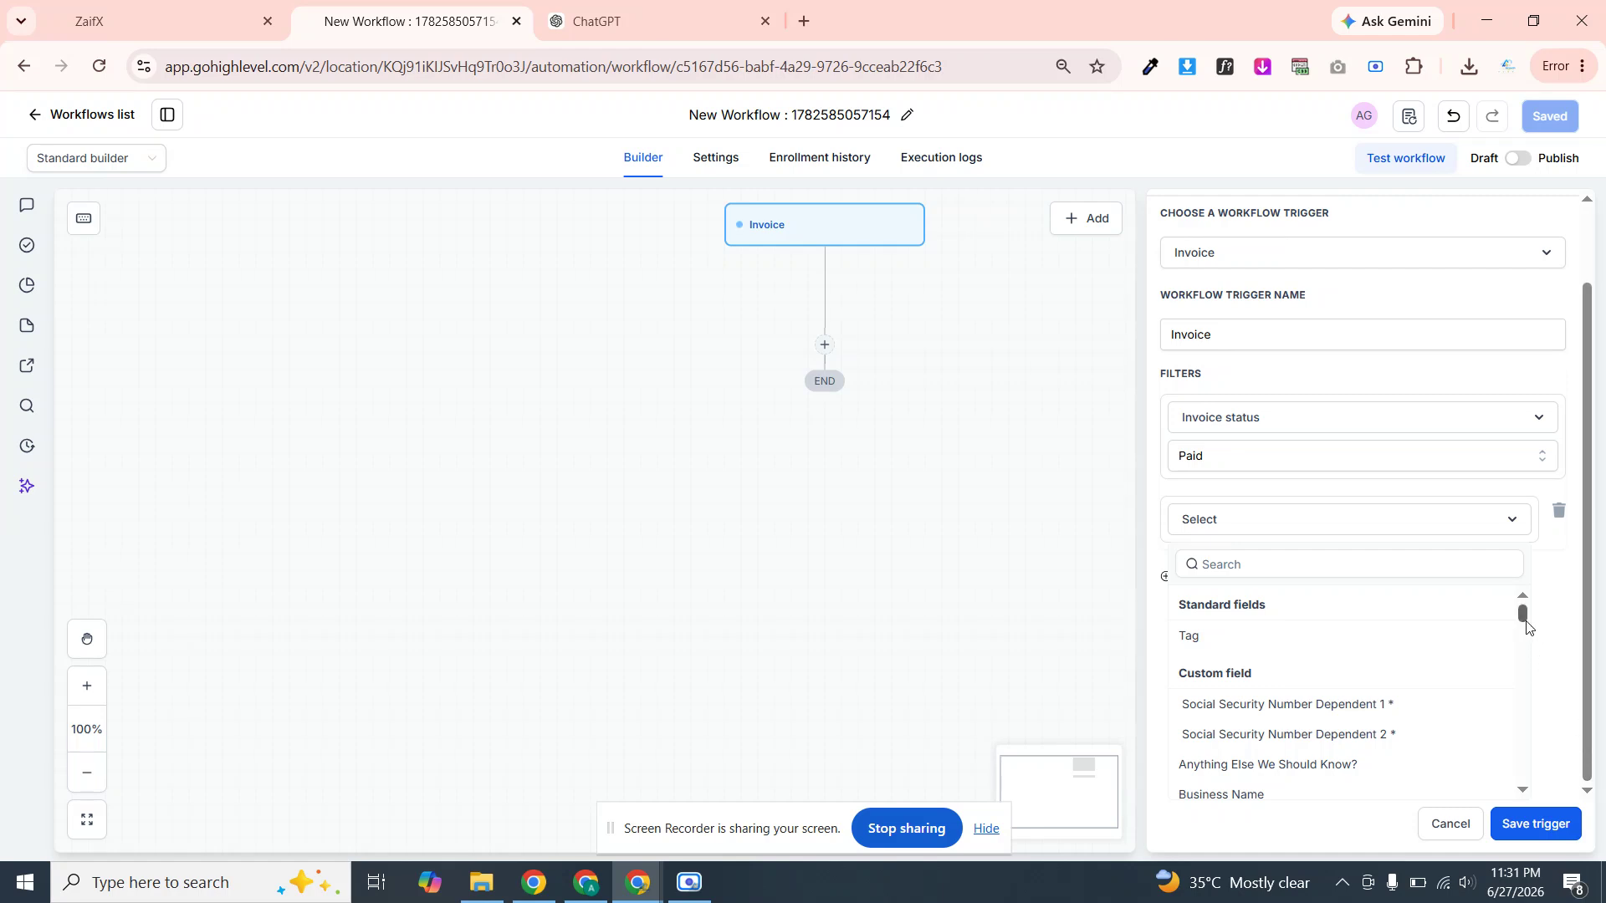
mouse_move(1526, 627)
left_mouse_down()
mouse_move(1521, 756)
mouse_move(1523, 613)
left_mouse_up()
left_click(1560, 514)
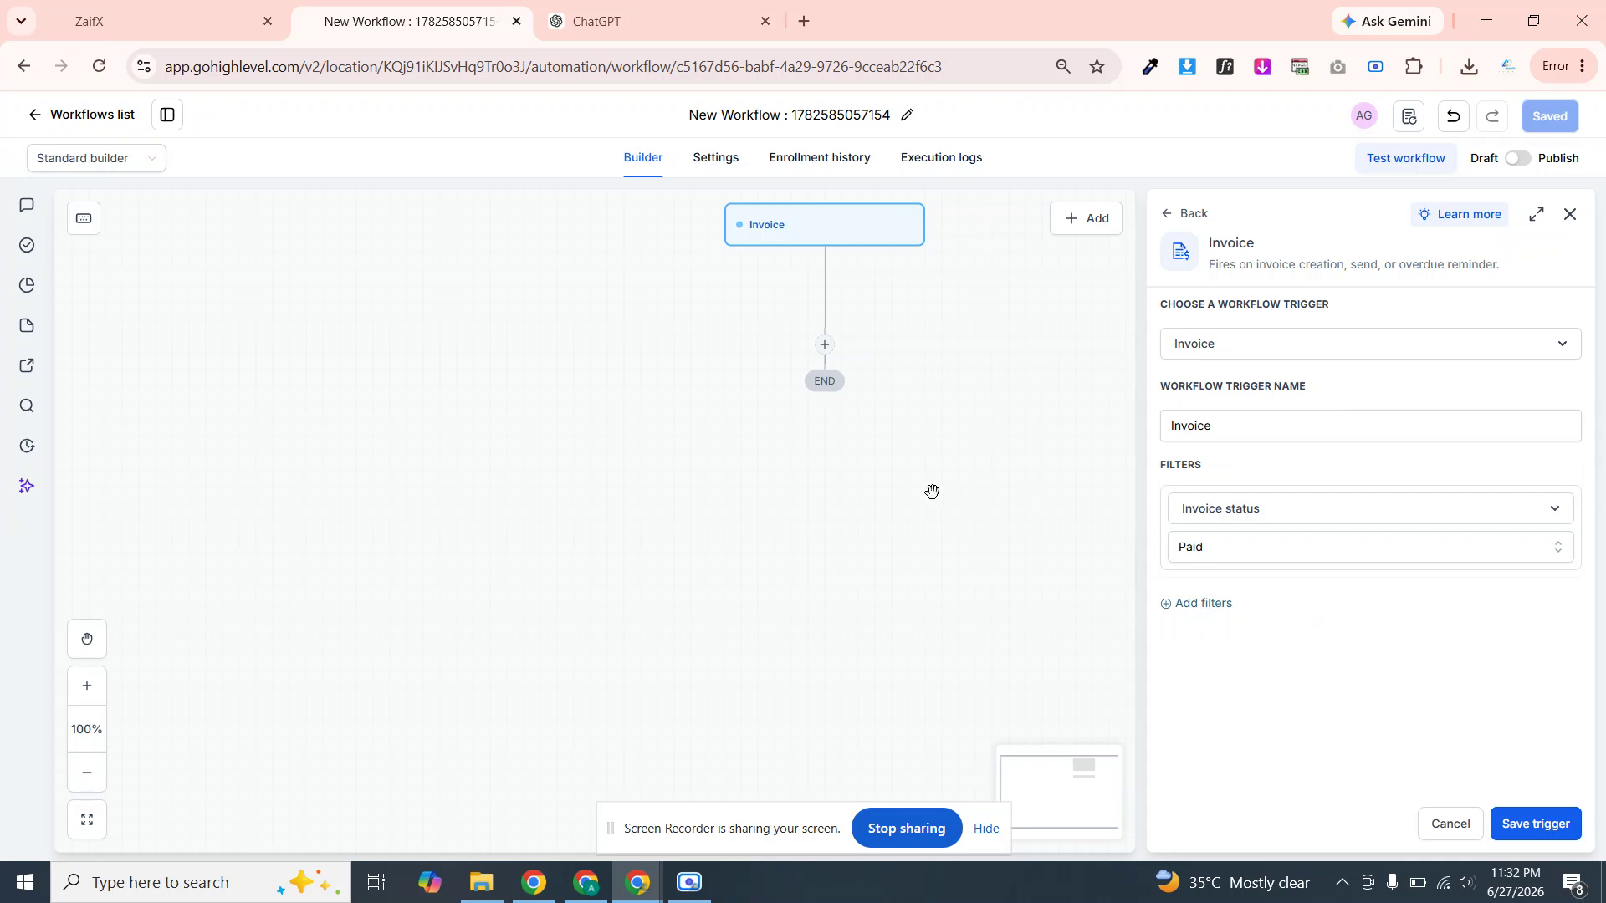
Save the Invoice trigger and add a Send SMS action below it, found by searching the actions for "send"
left_click(1530, 825)
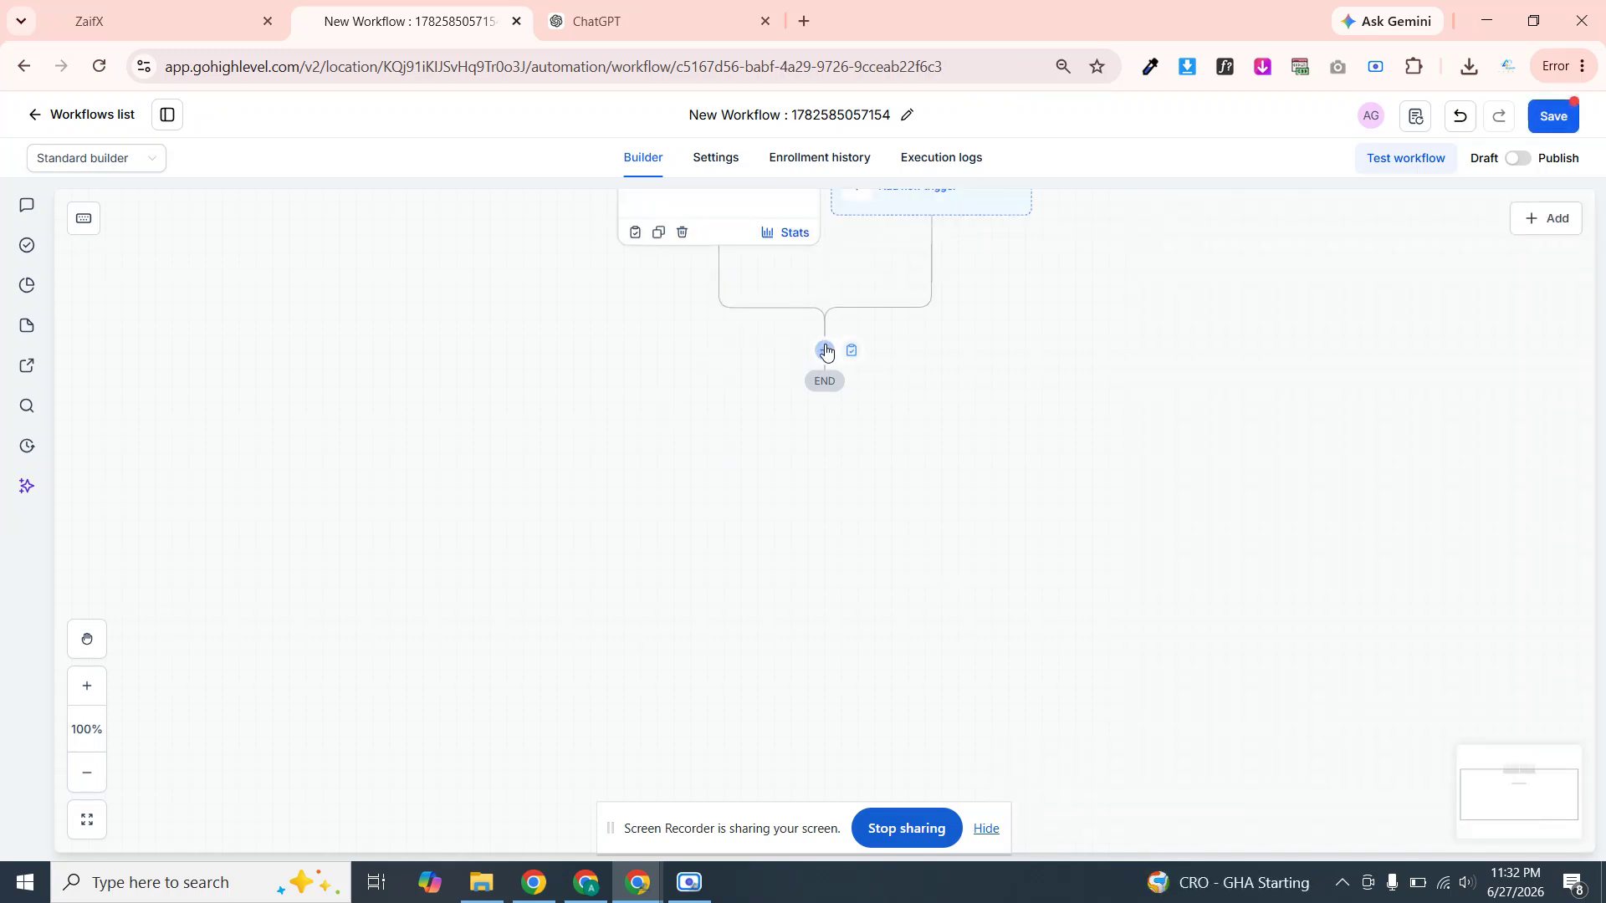
left_click(826, 351)
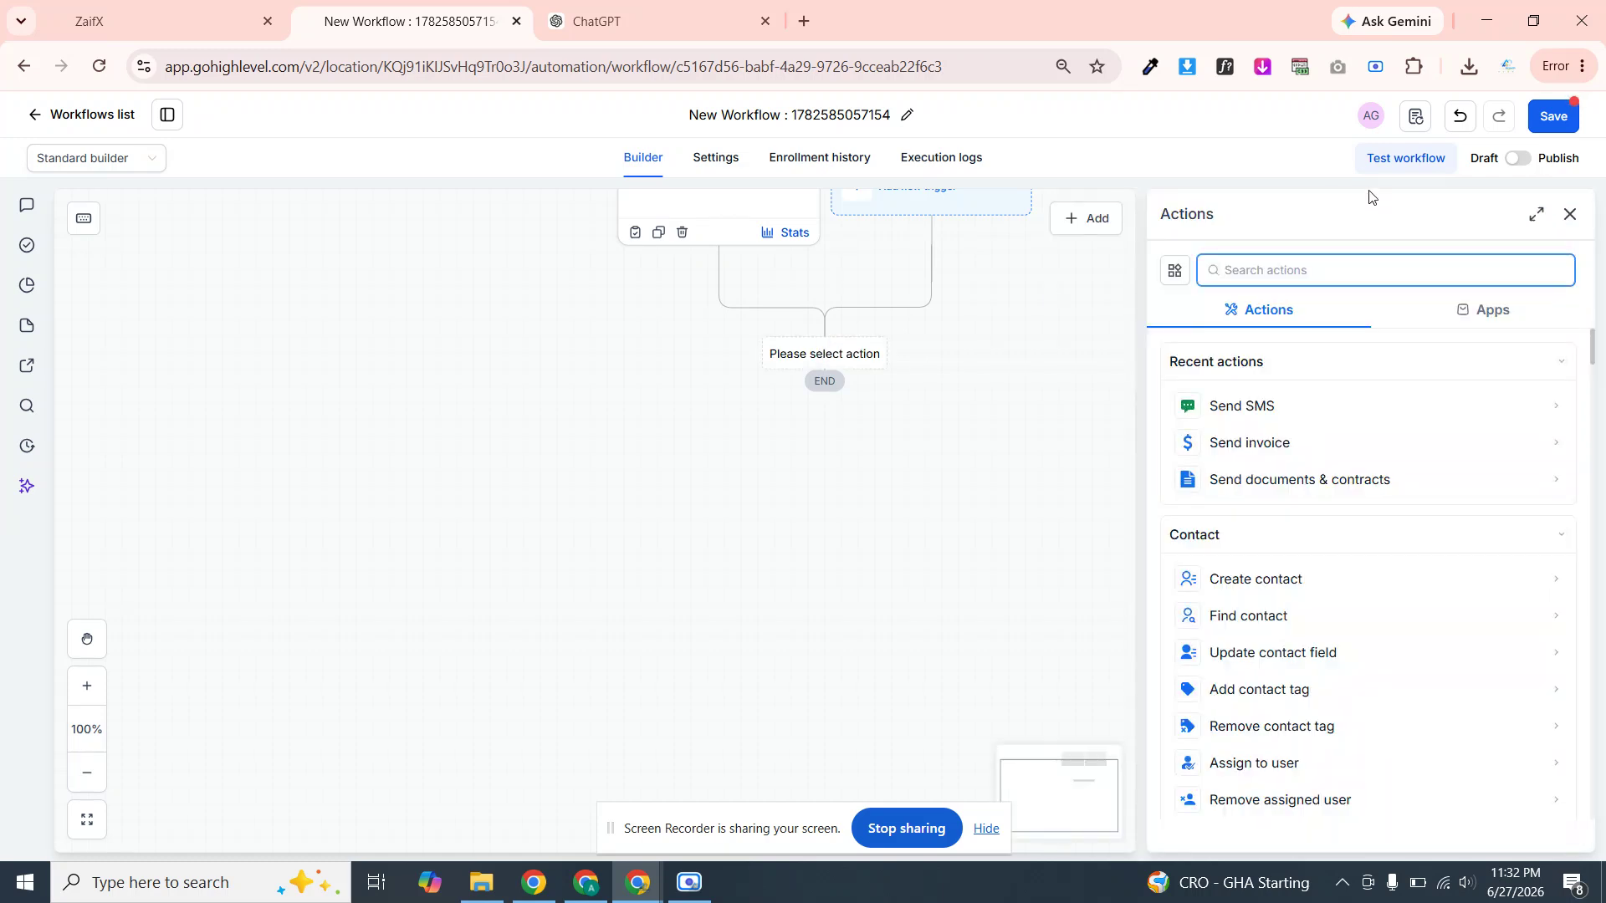
type("than")
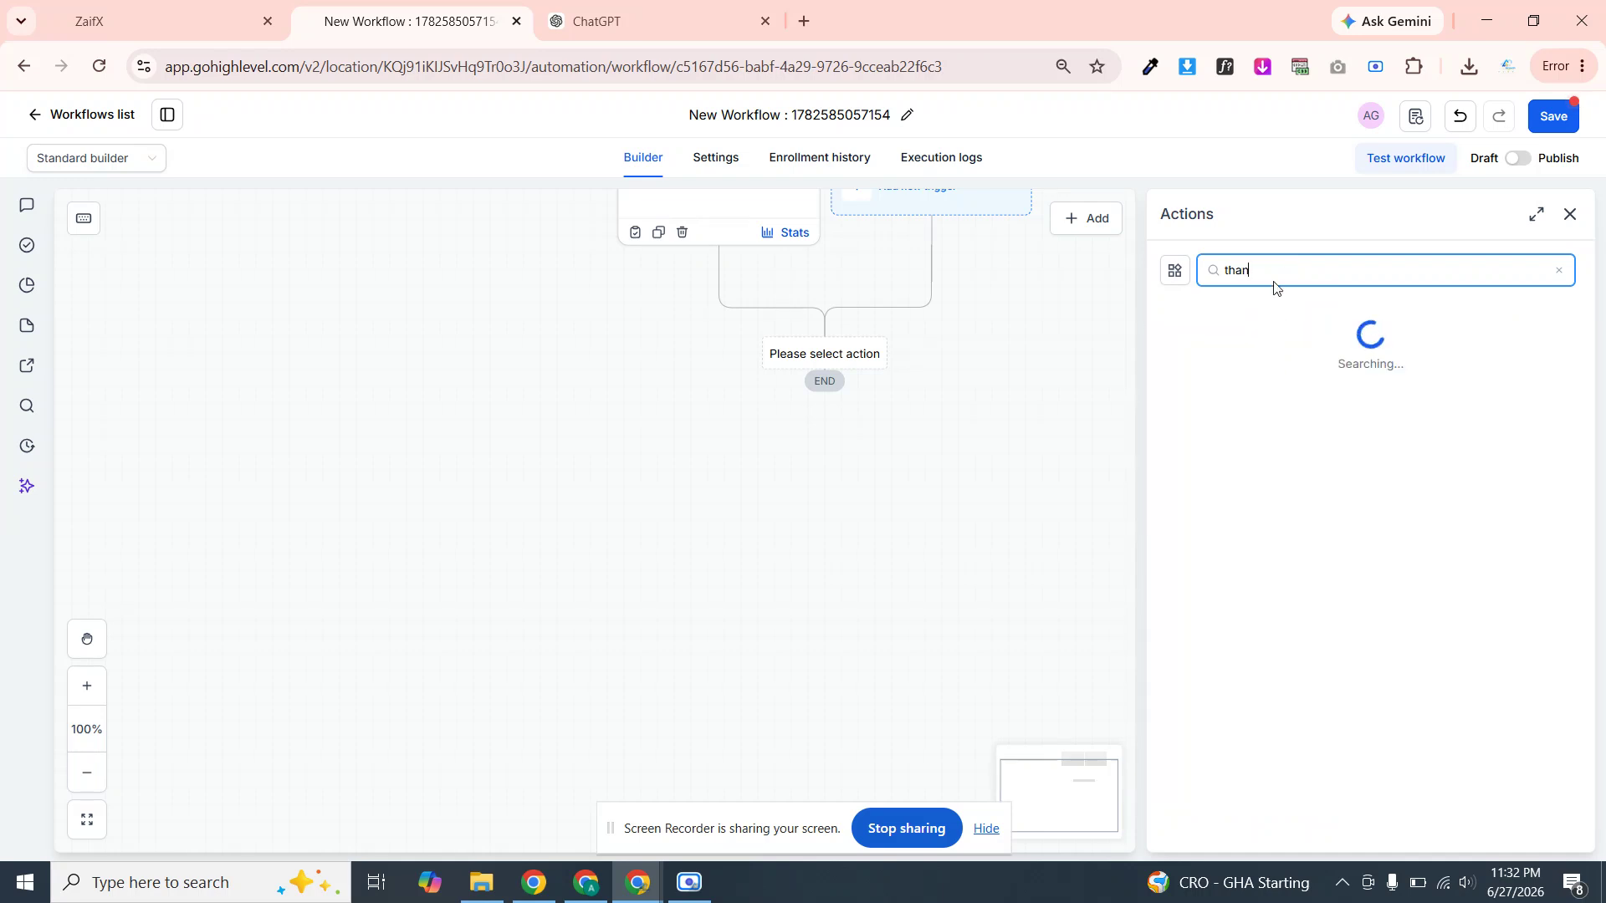
key("BackSpace")
key("BackSpace")
key("BackSpace")
key("BackSpace")
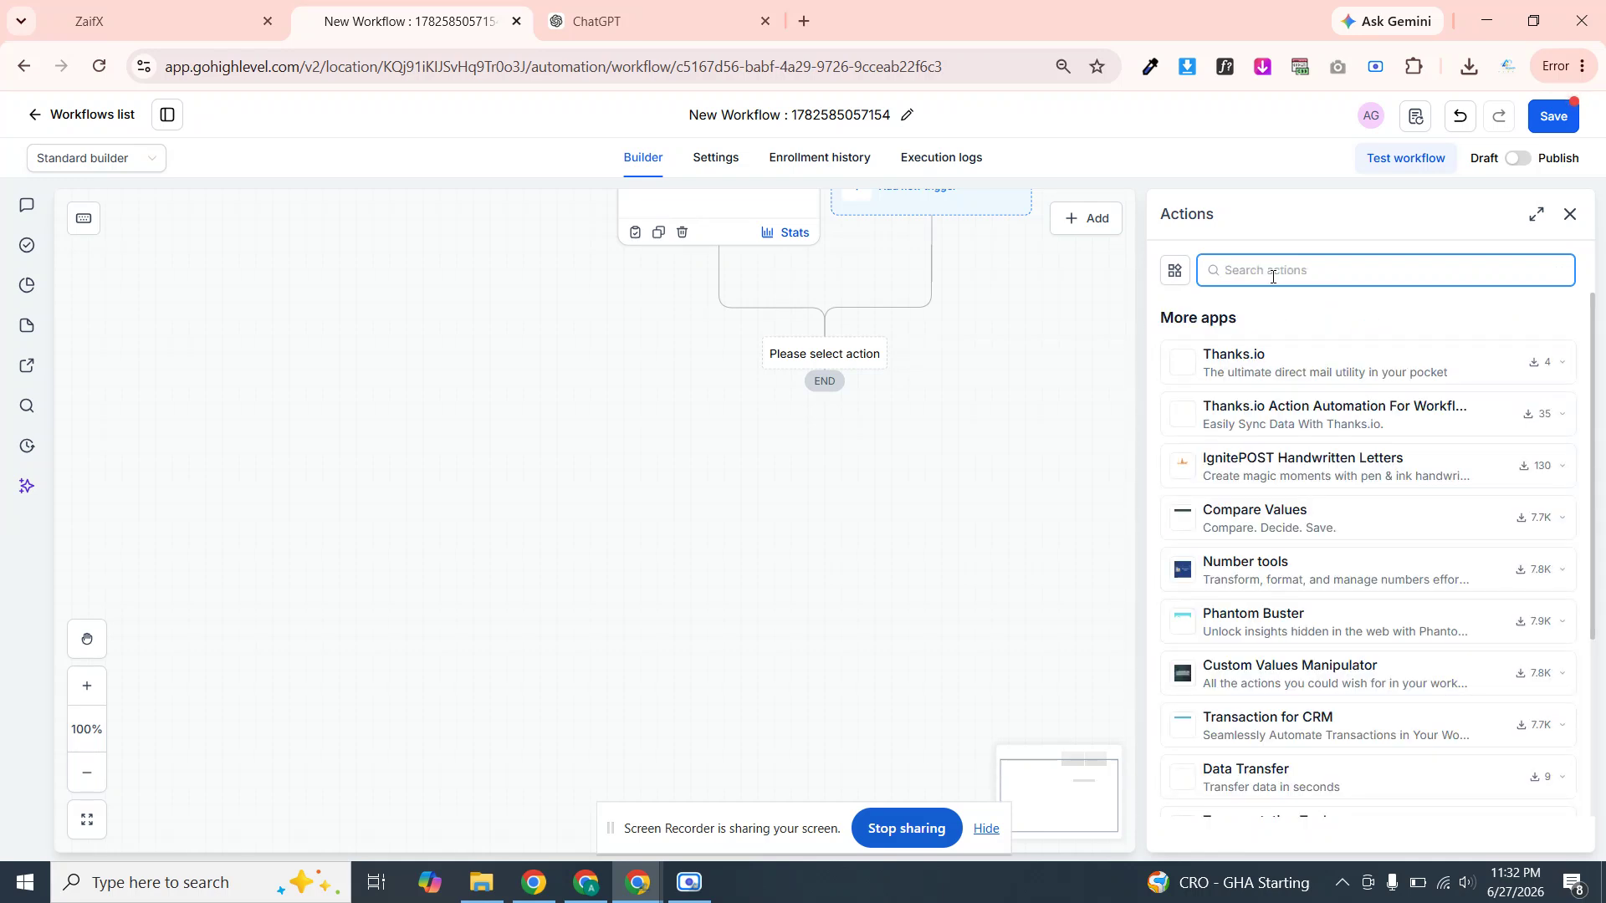
type("send")
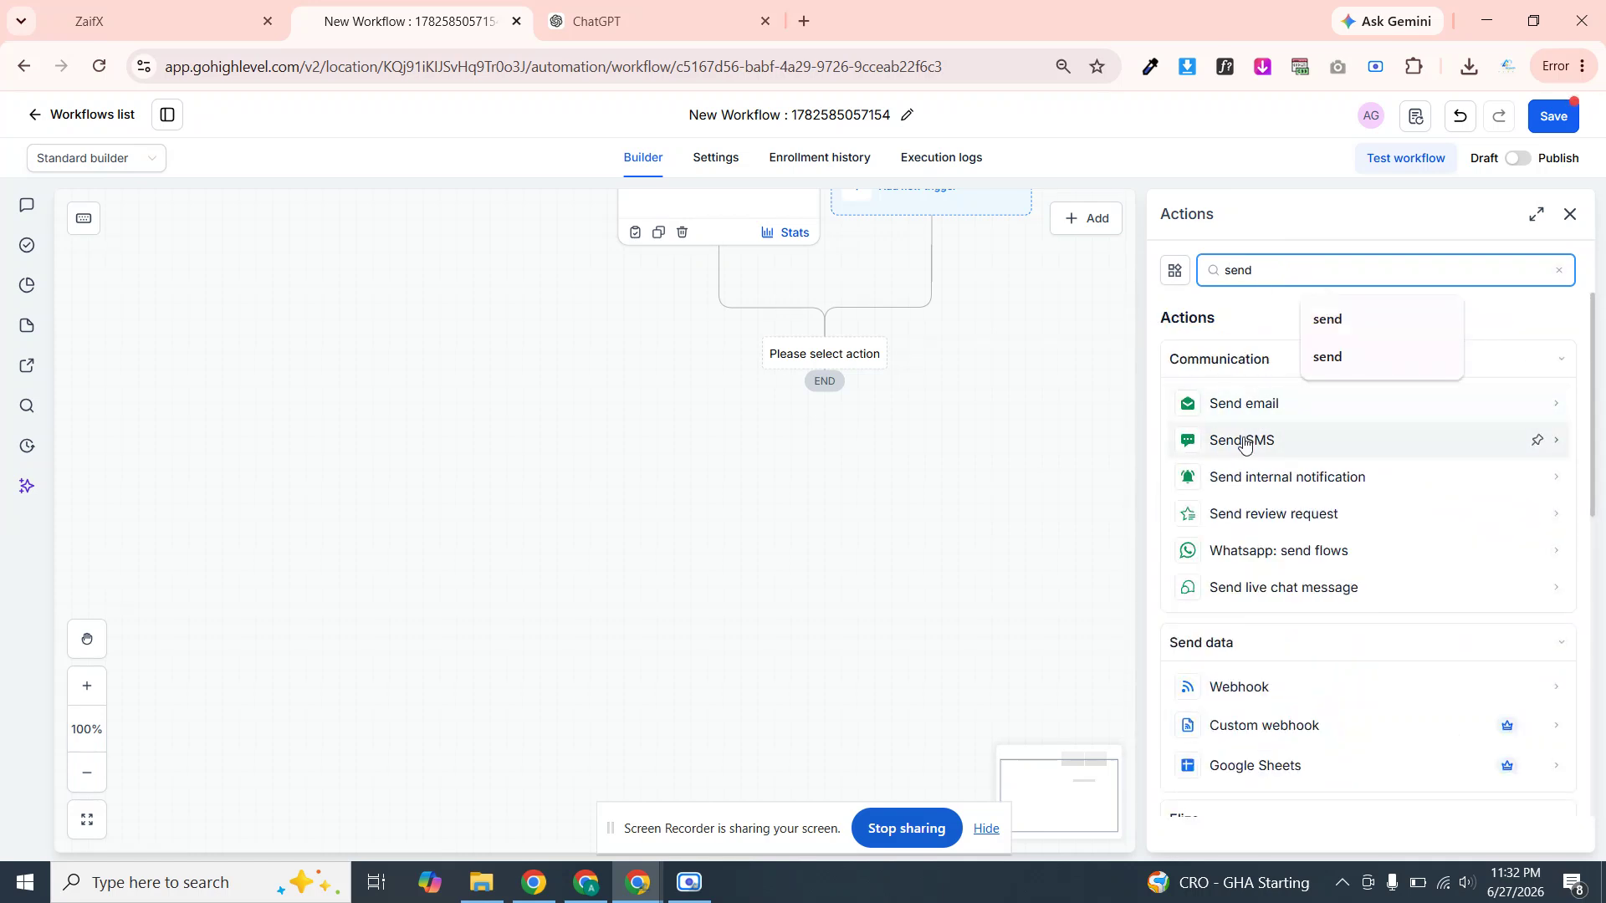
left_click(1244, 445)
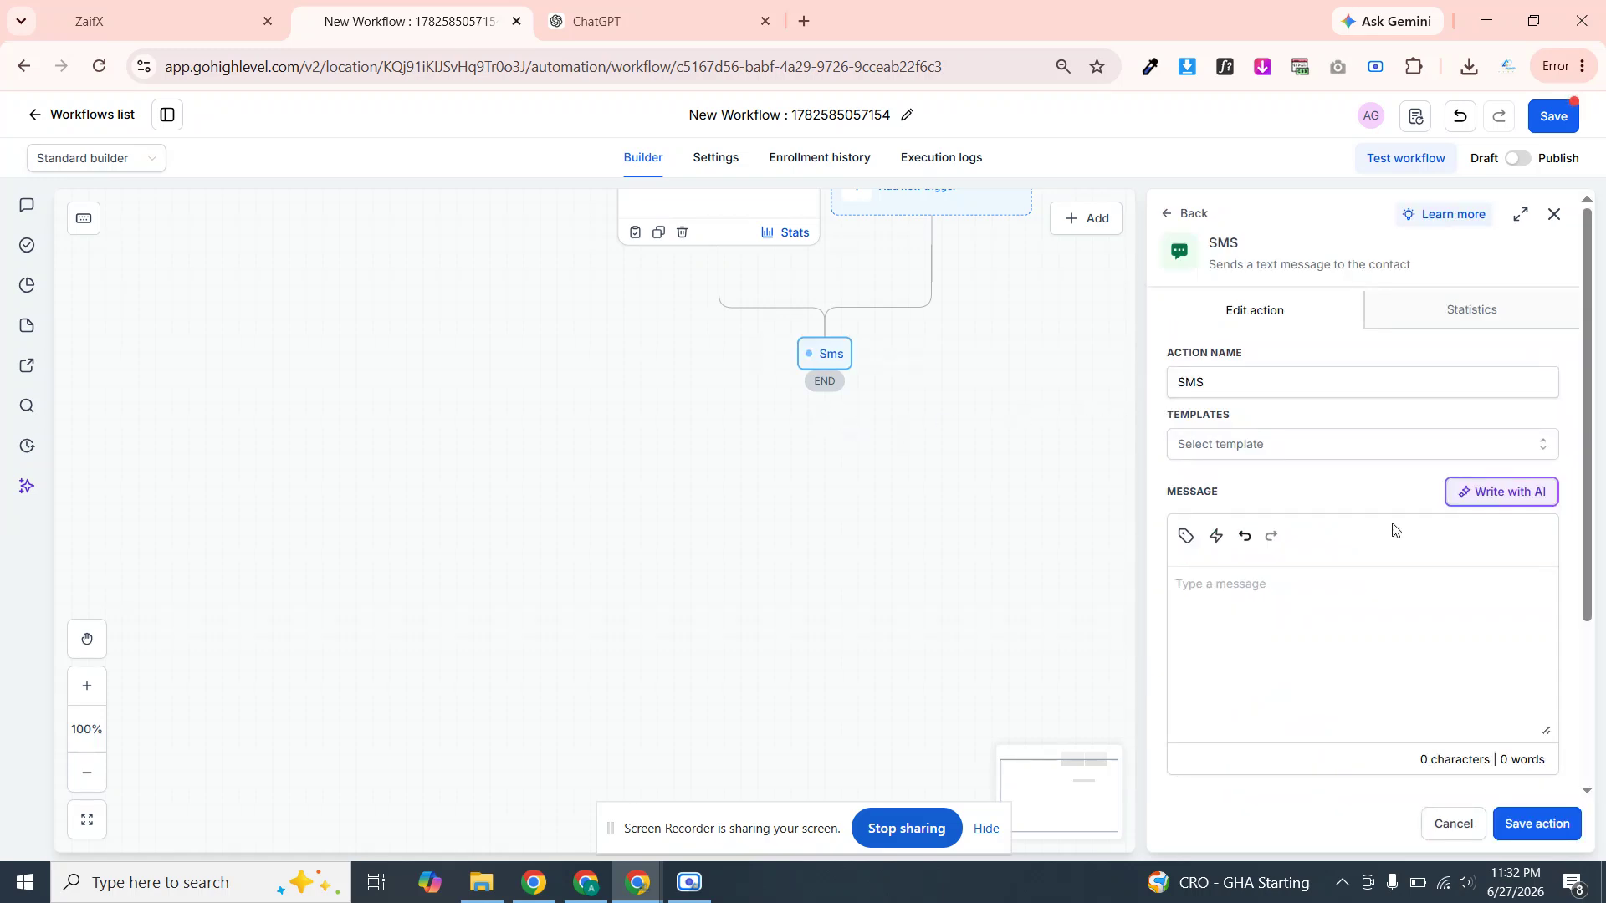
Write "thank you for your payment we have recieved your payment" as the first line of the SMS message
left_click(1204, 590)
type("thank you for your payment ")
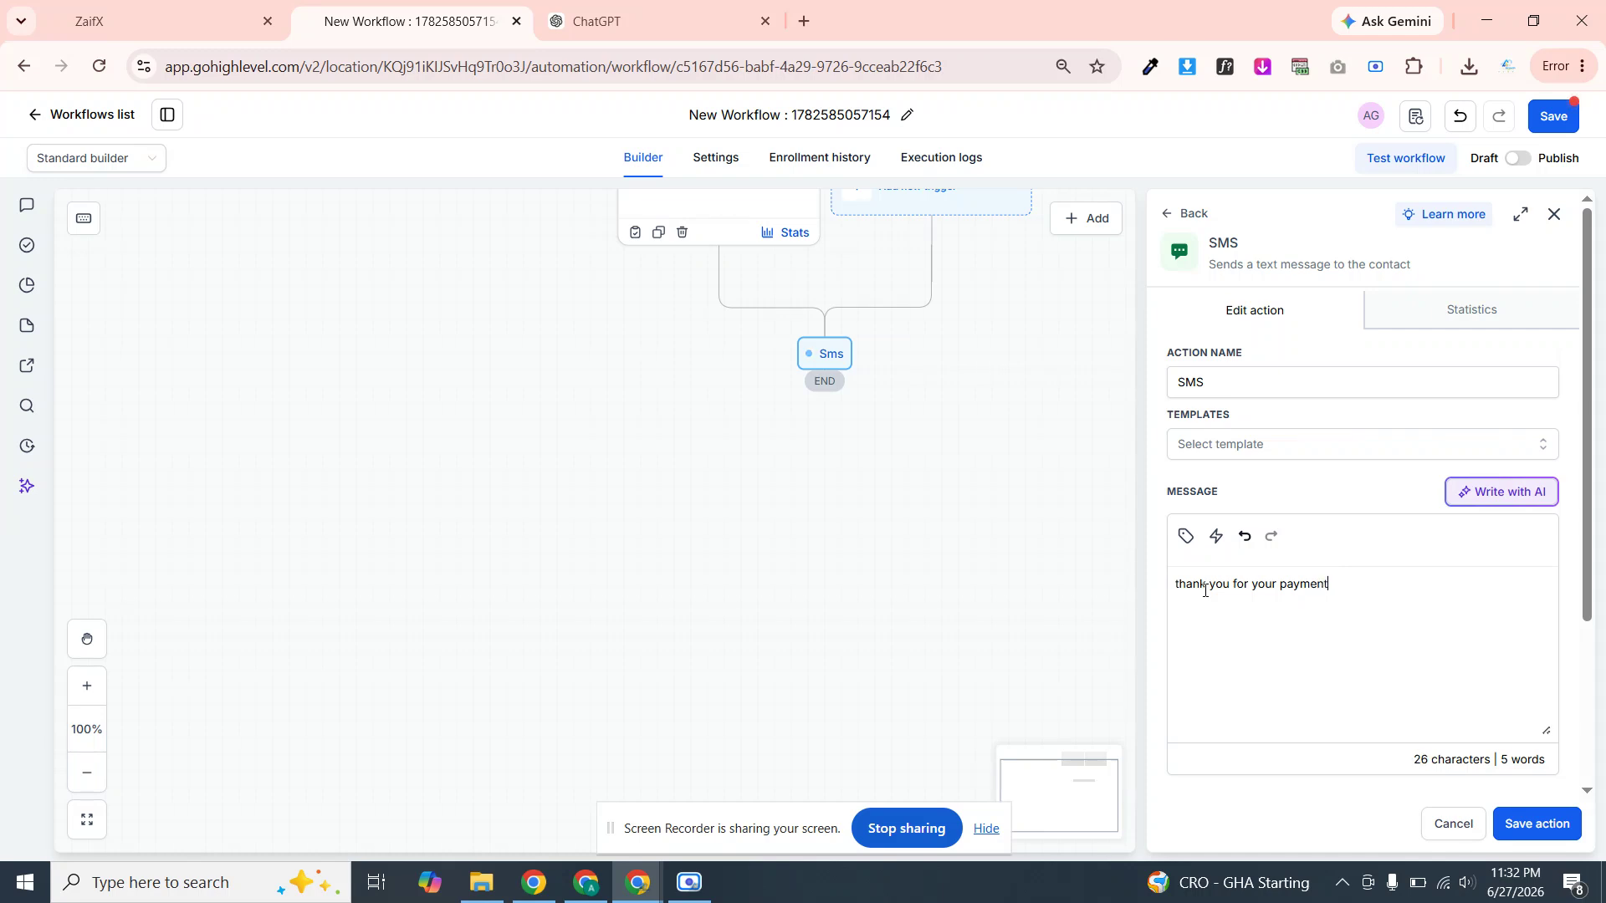
type("we have recieved your payment")
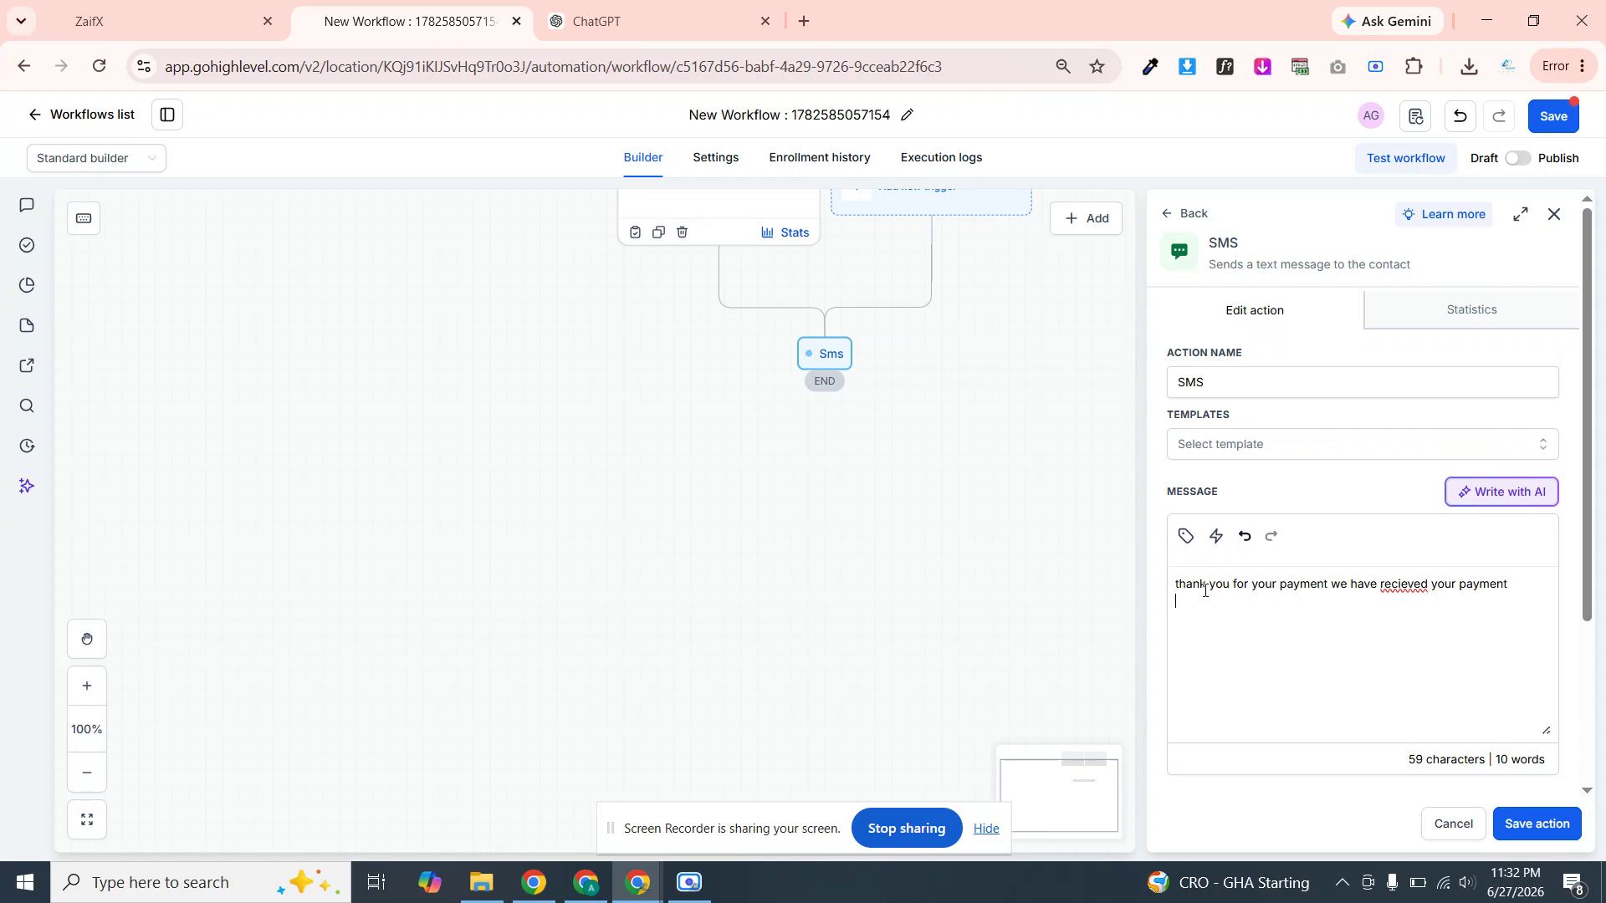
Add a second message line "we have working on your project and will update you soon" and save the SMS action and workflow
type("we have working on ")
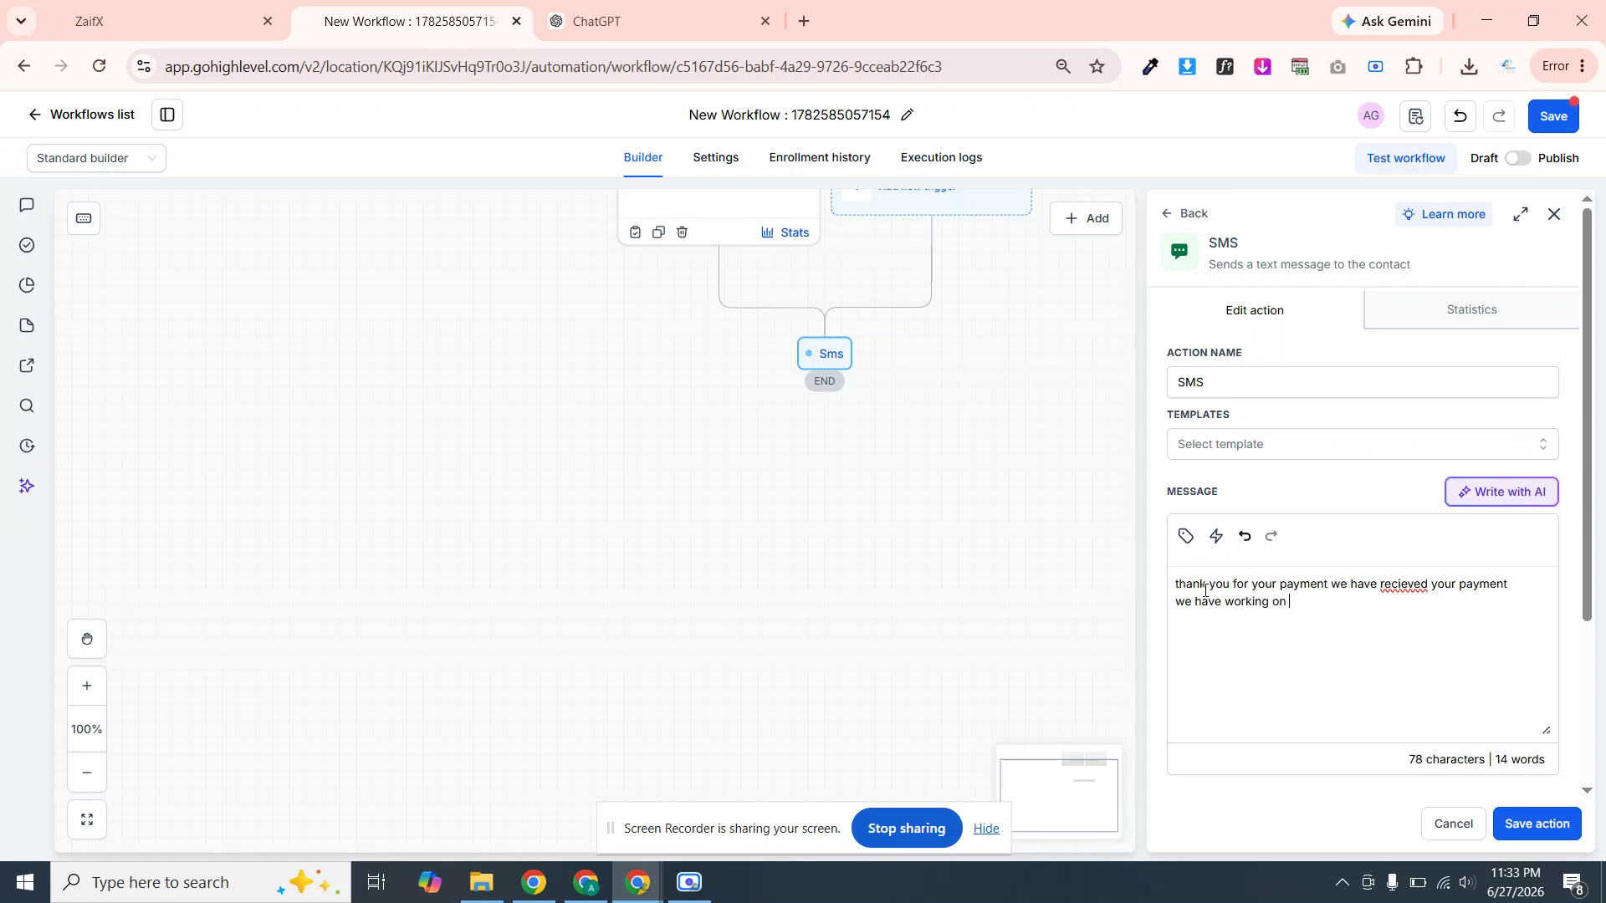
type("your proje")
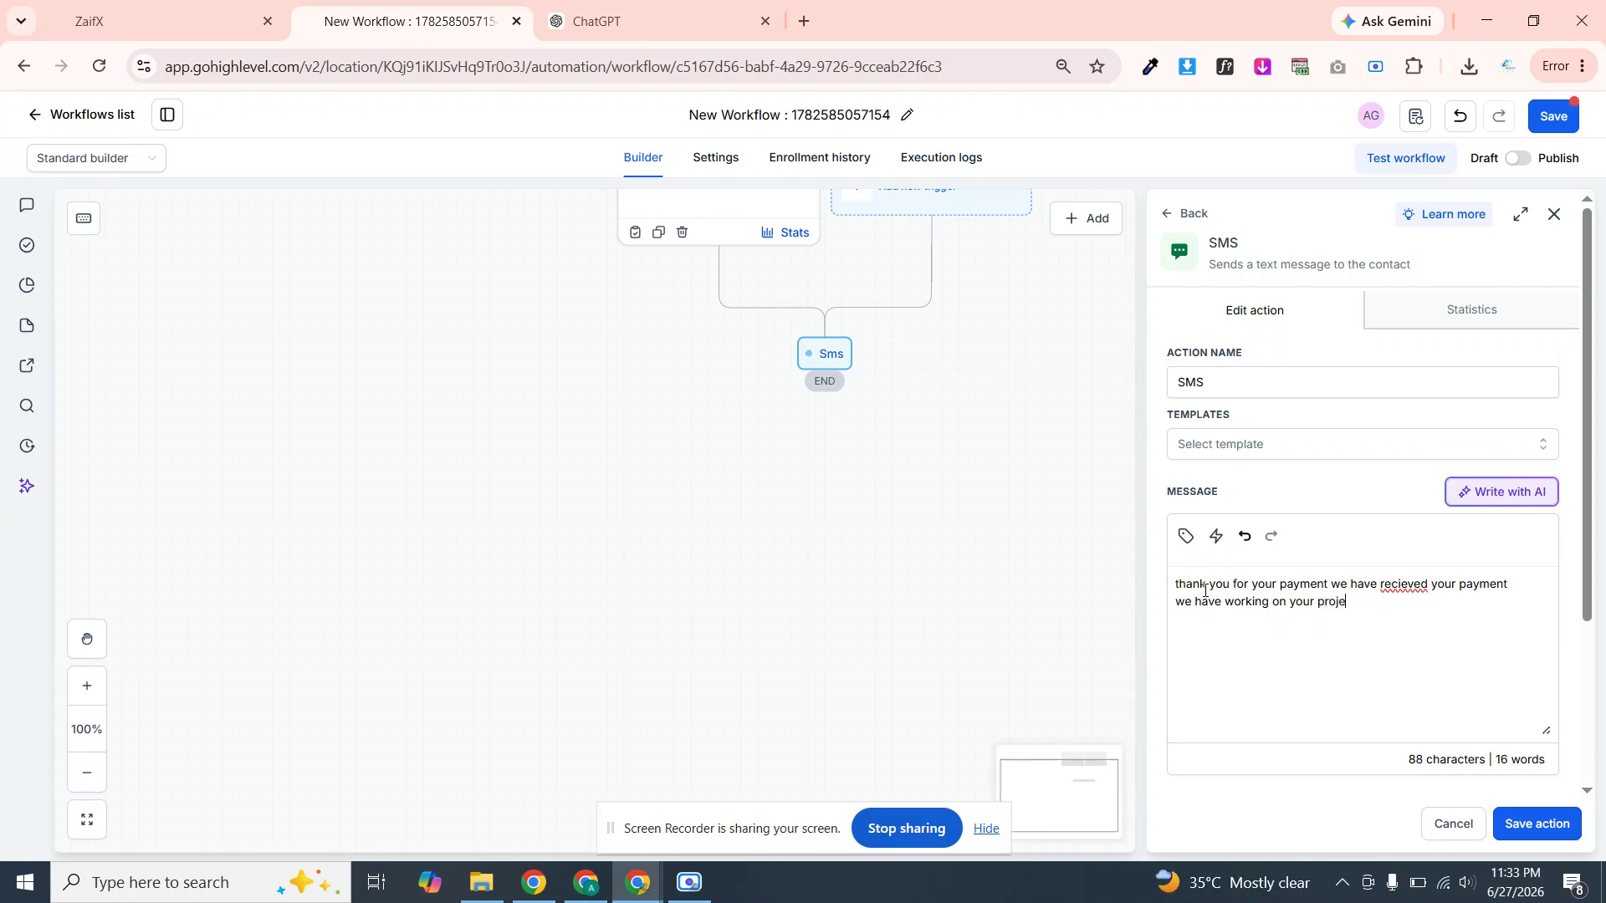
type("ct and will update you")
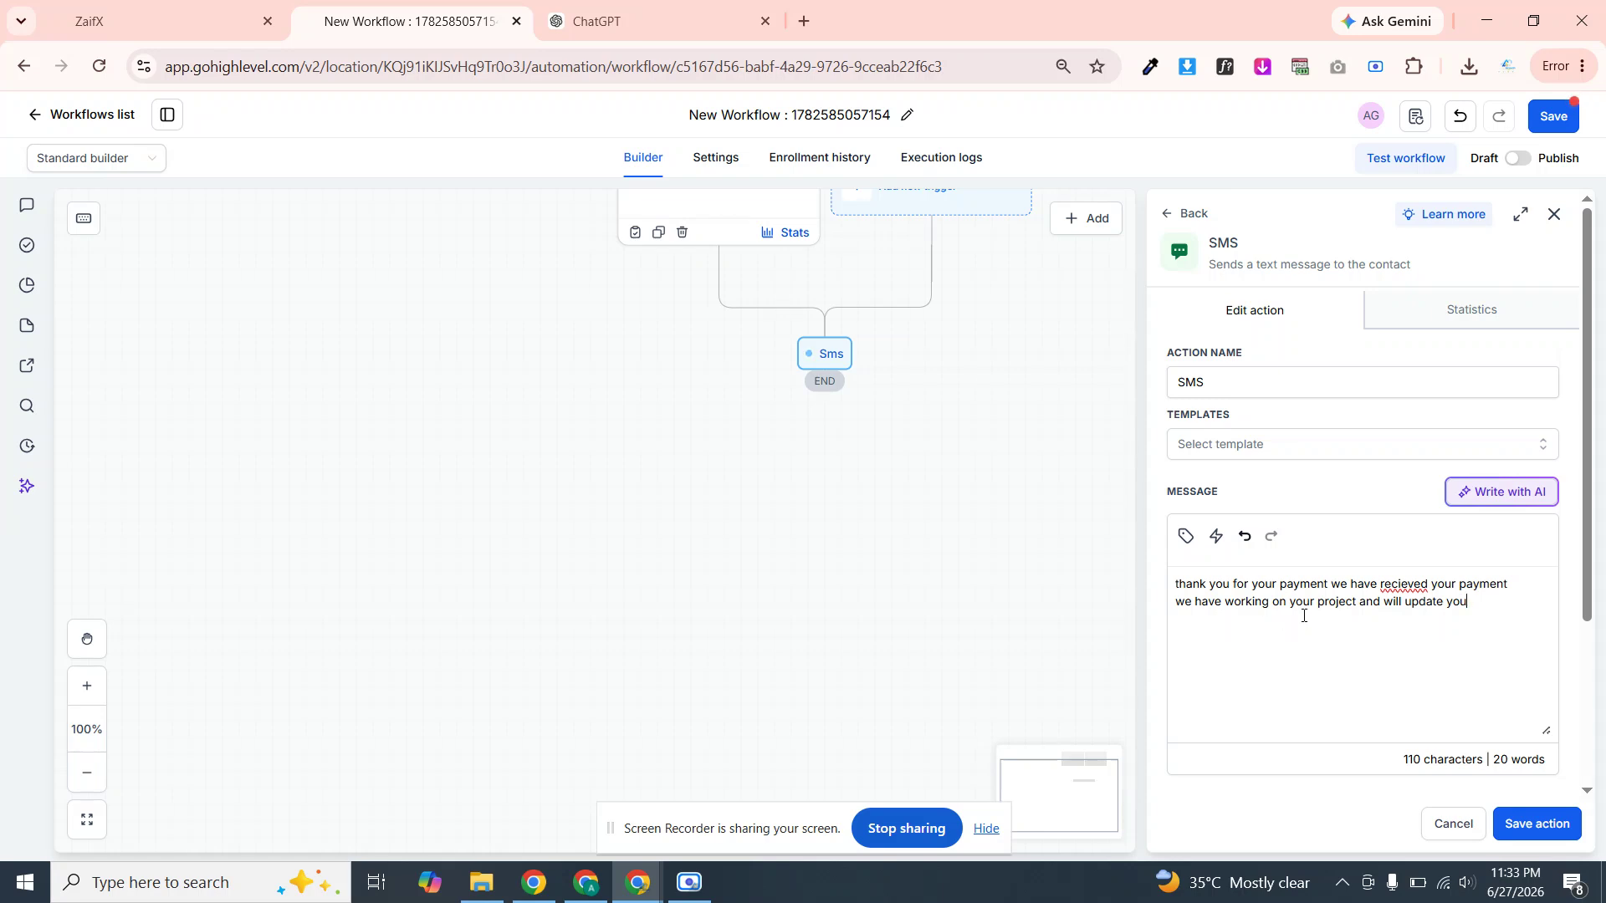
type("soon")
left_click(1538, 824)
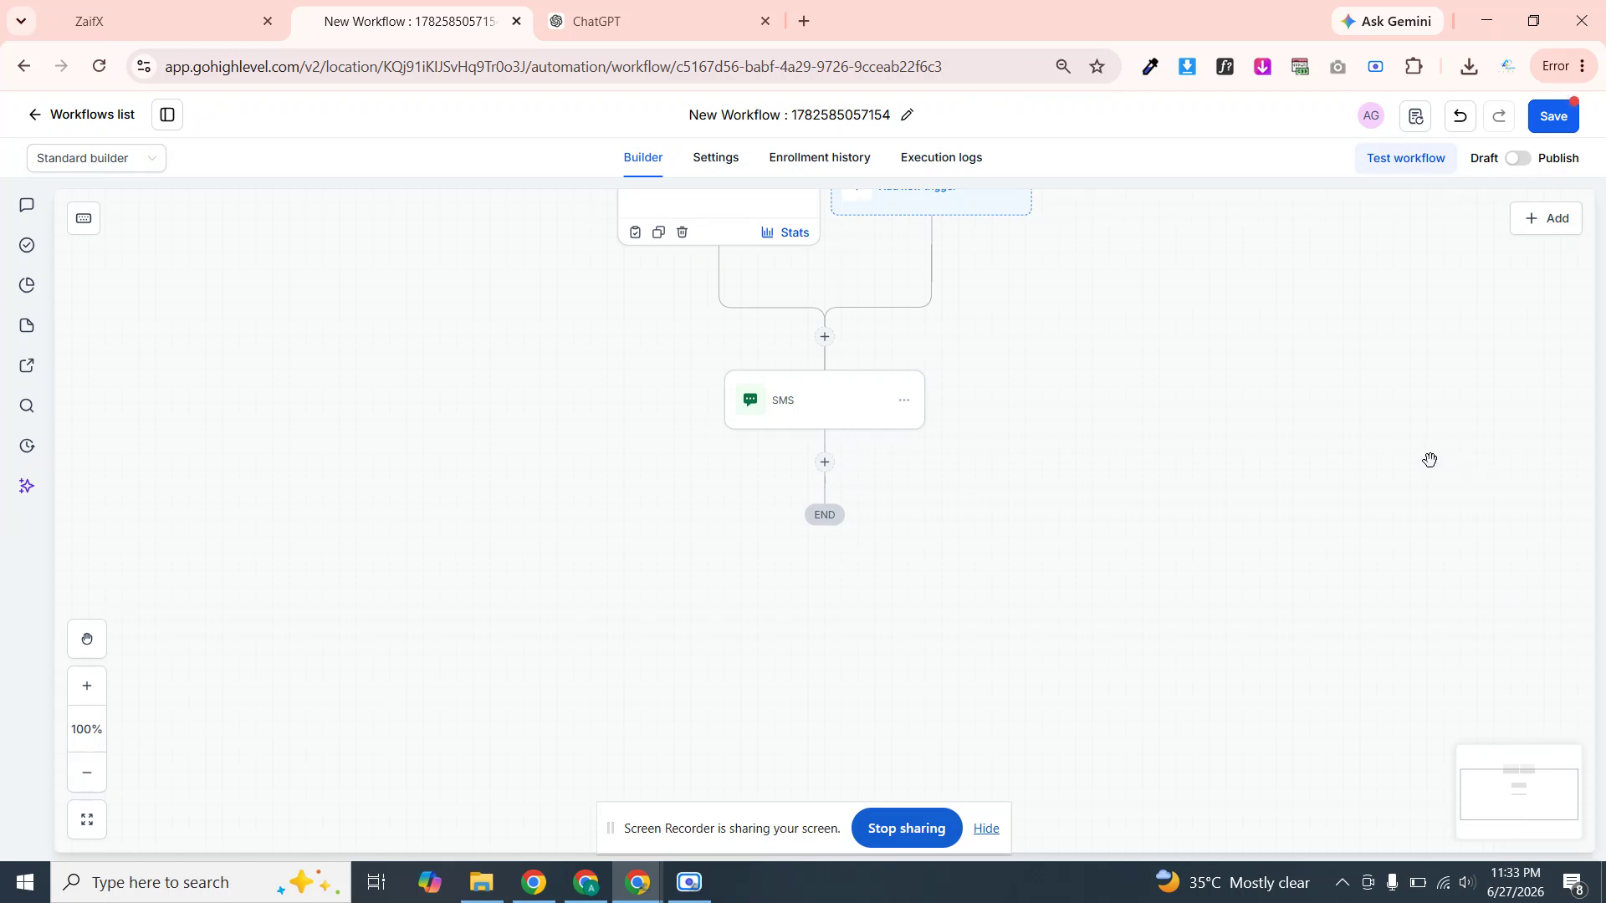
left_click(1553, 117)
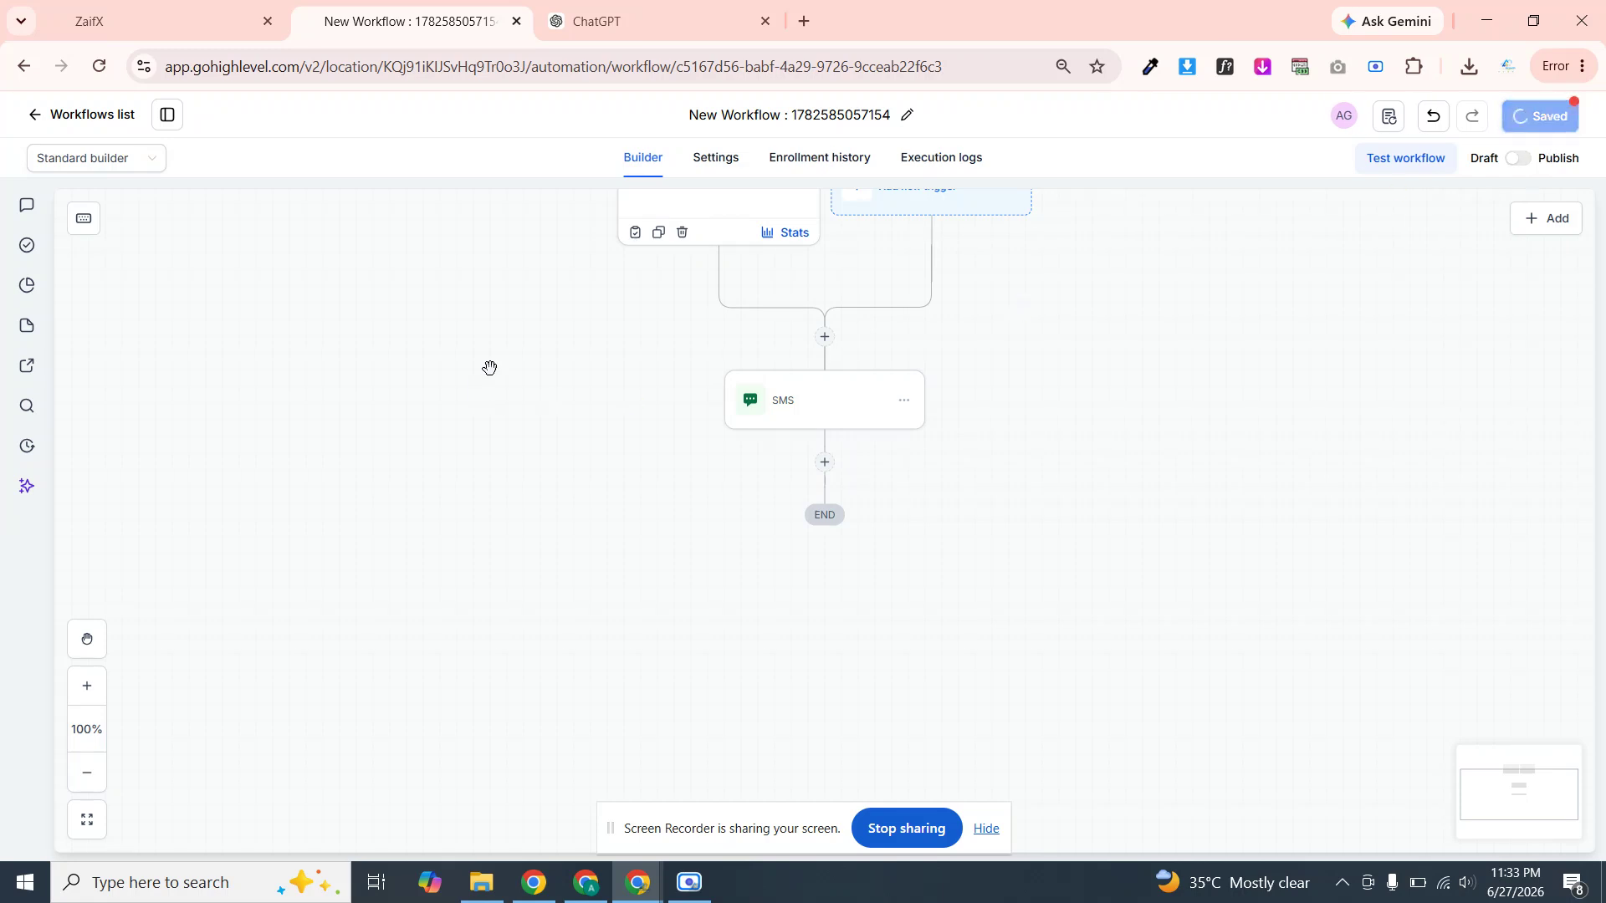
Rename the new workflow as "thanks after payment" and save it
left_click(826, 114)
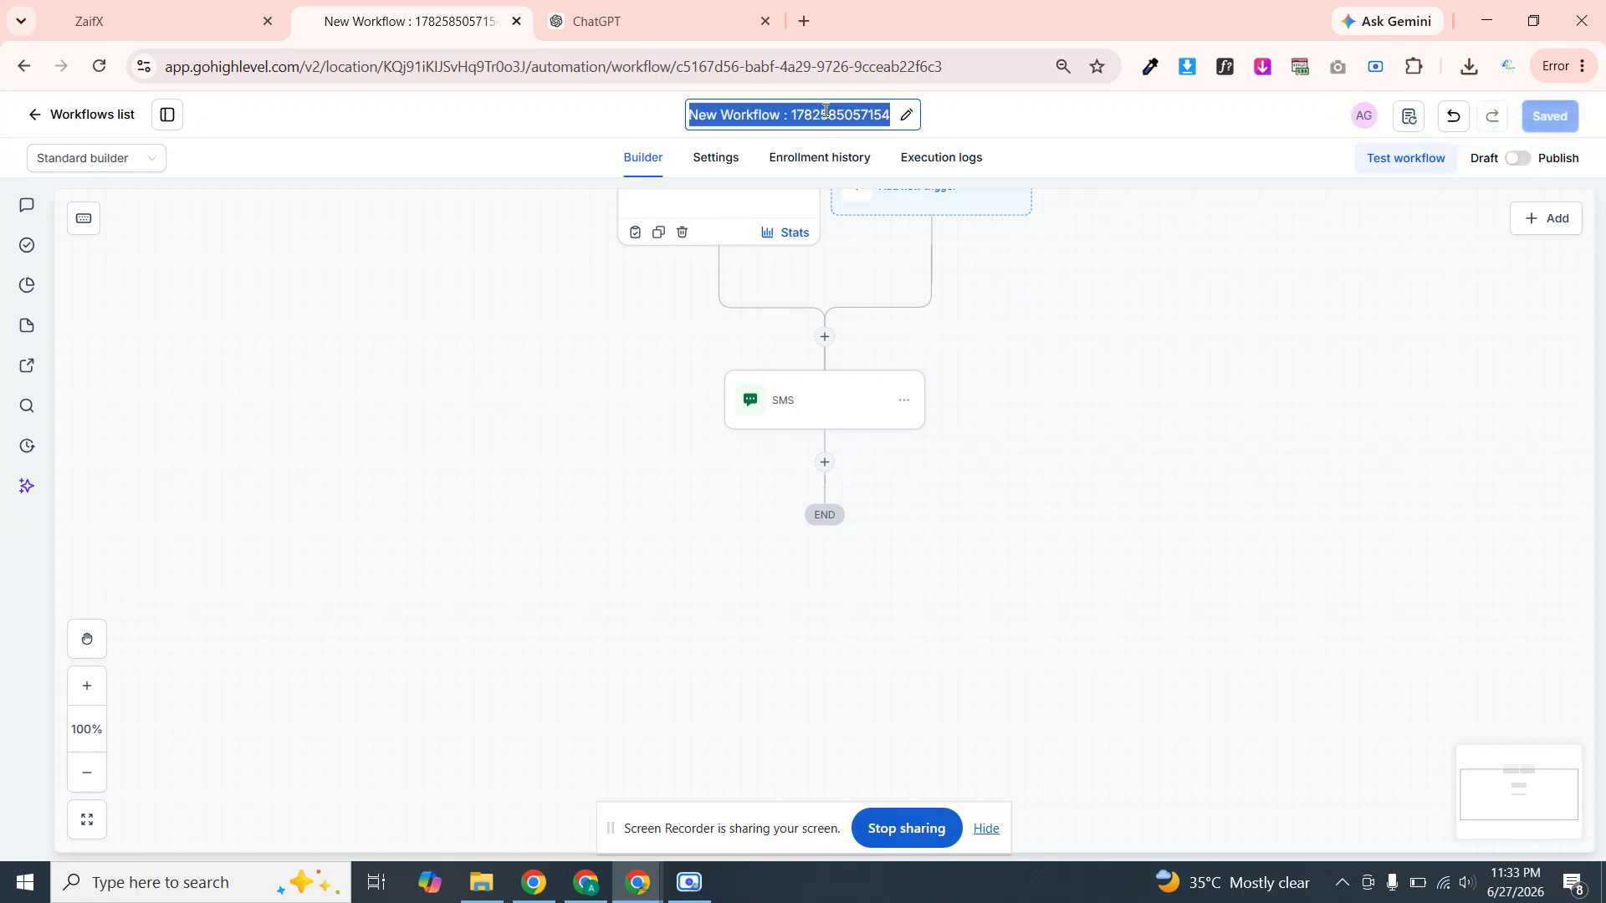
type("than")
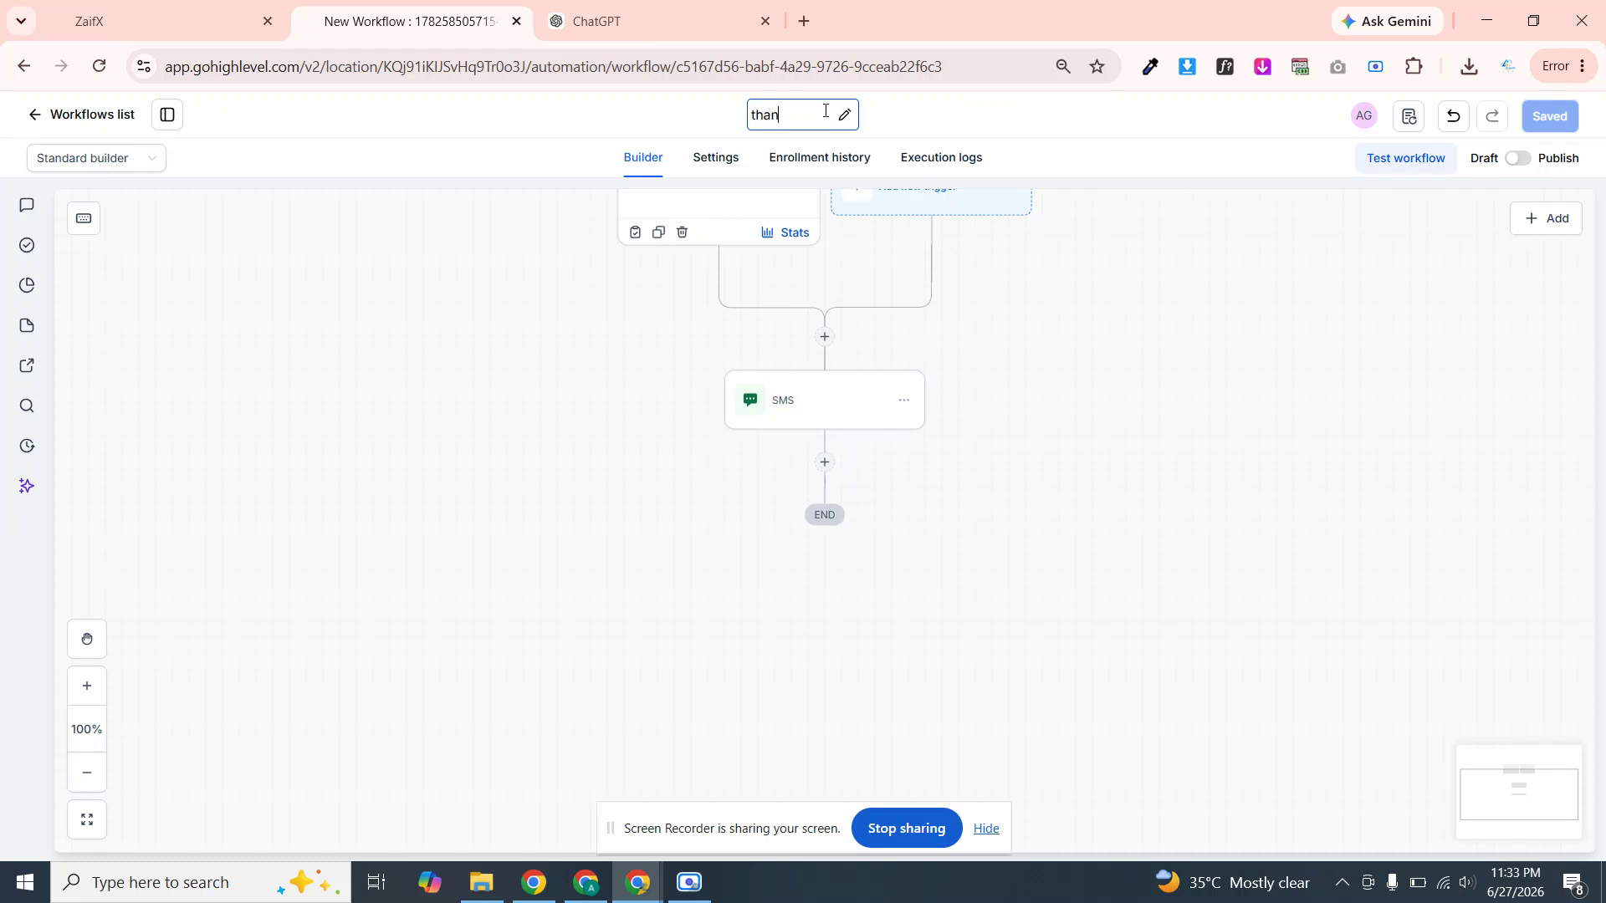
type("ks a")
type("fter")
type(" paymen")
type("t")
key("Return")
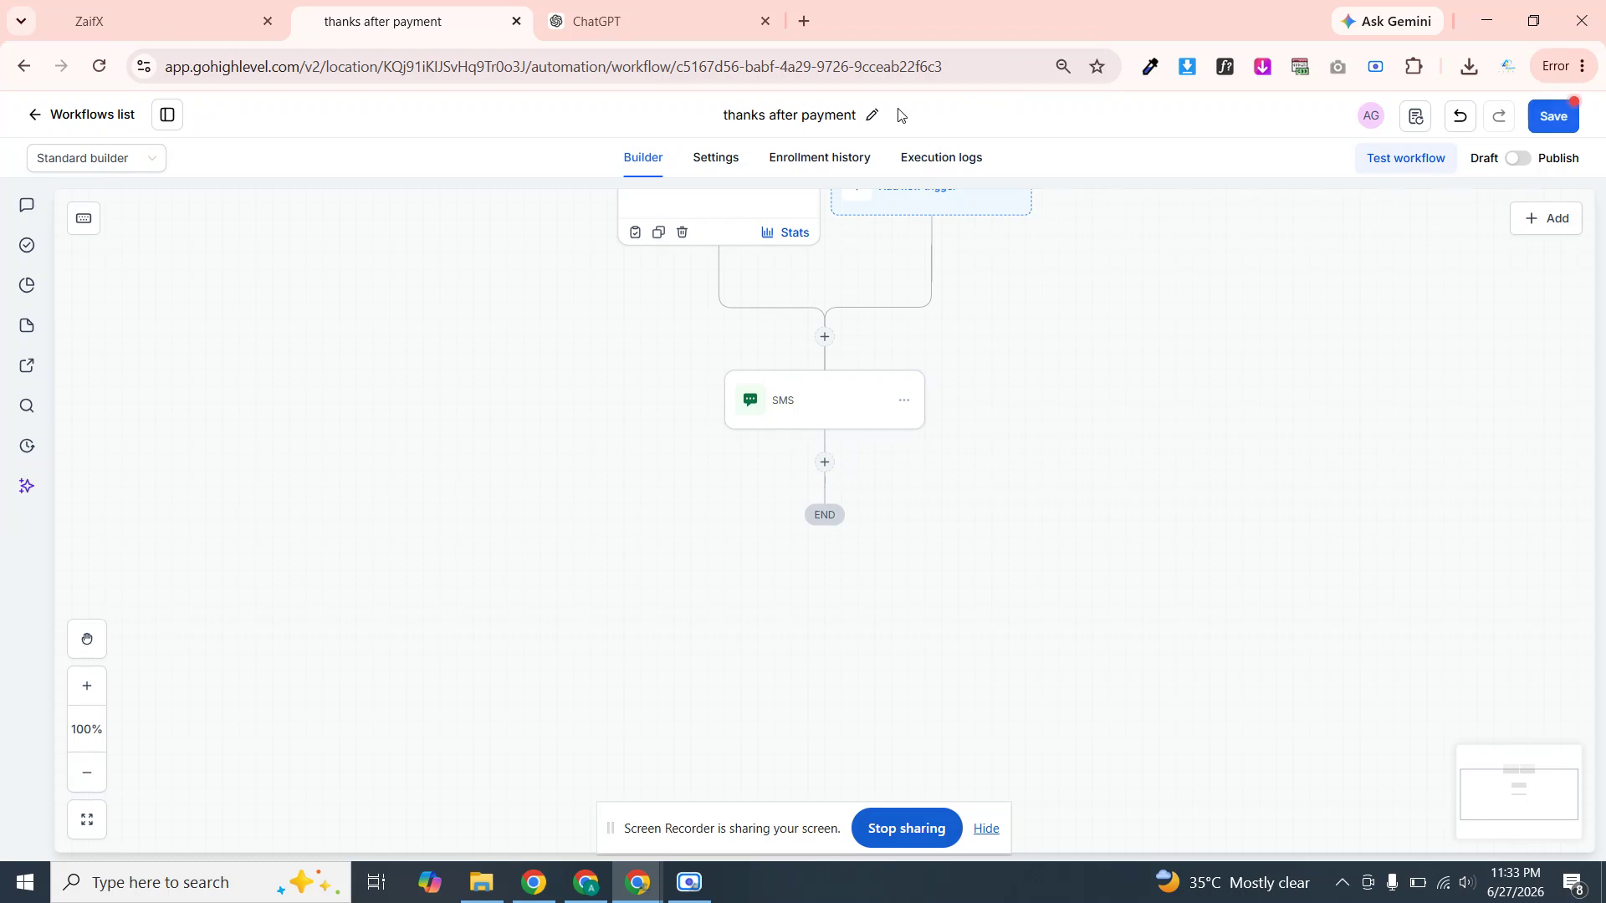
left_click(1566, 125)
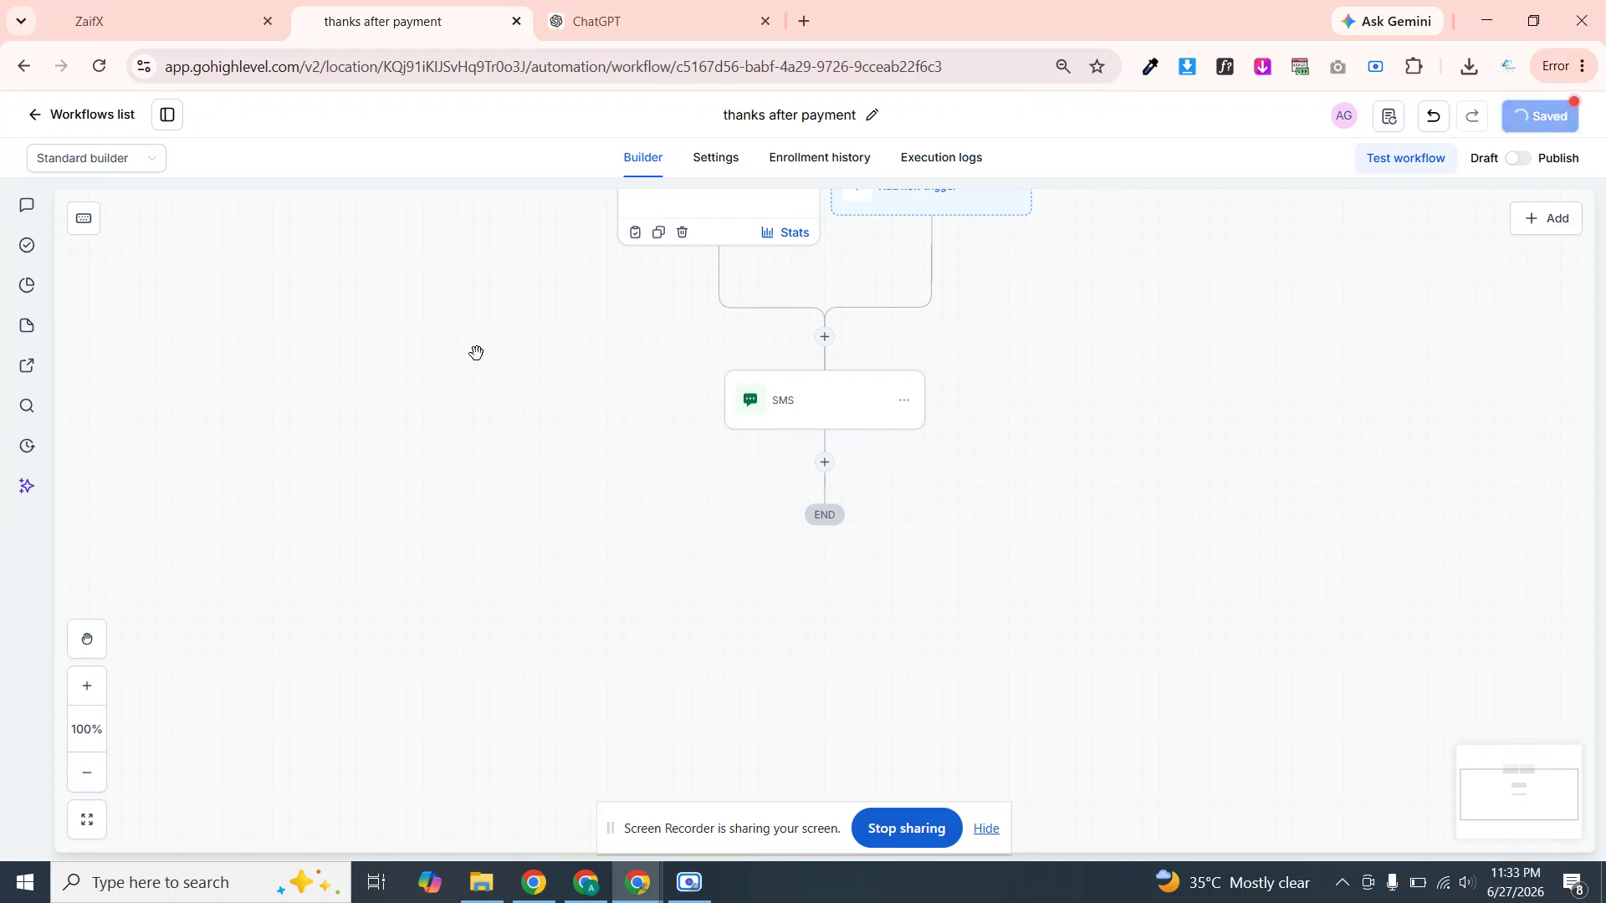